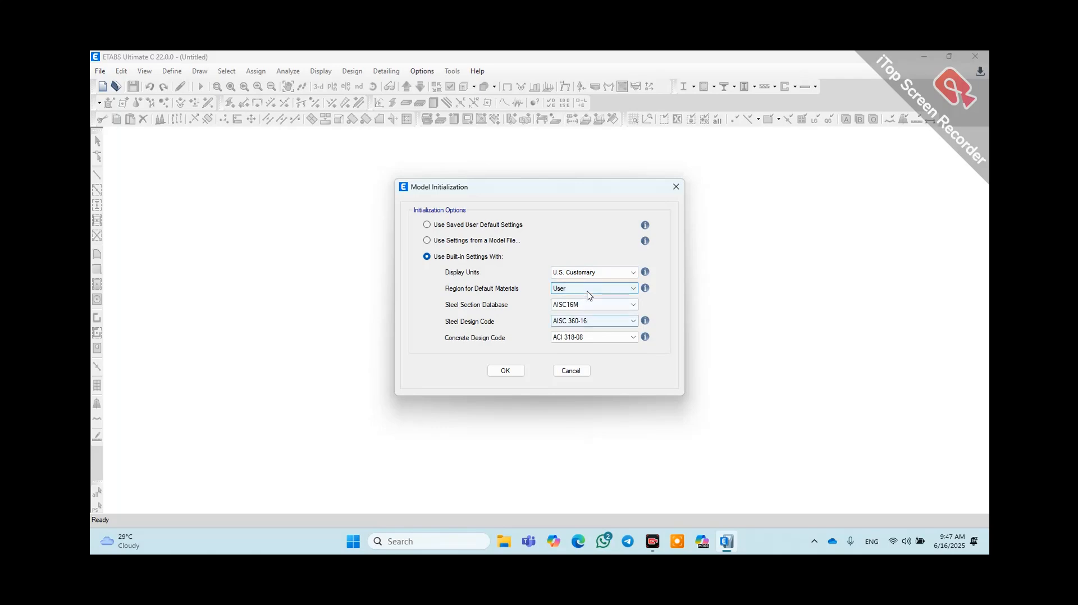
- Initialize the model with U.S. Customary units, User region, AISC16M sections, AISC 360-16 steel code and ACI 318-08 concrete code
click(586, 290)
click(584, 290)
click(584, 306)
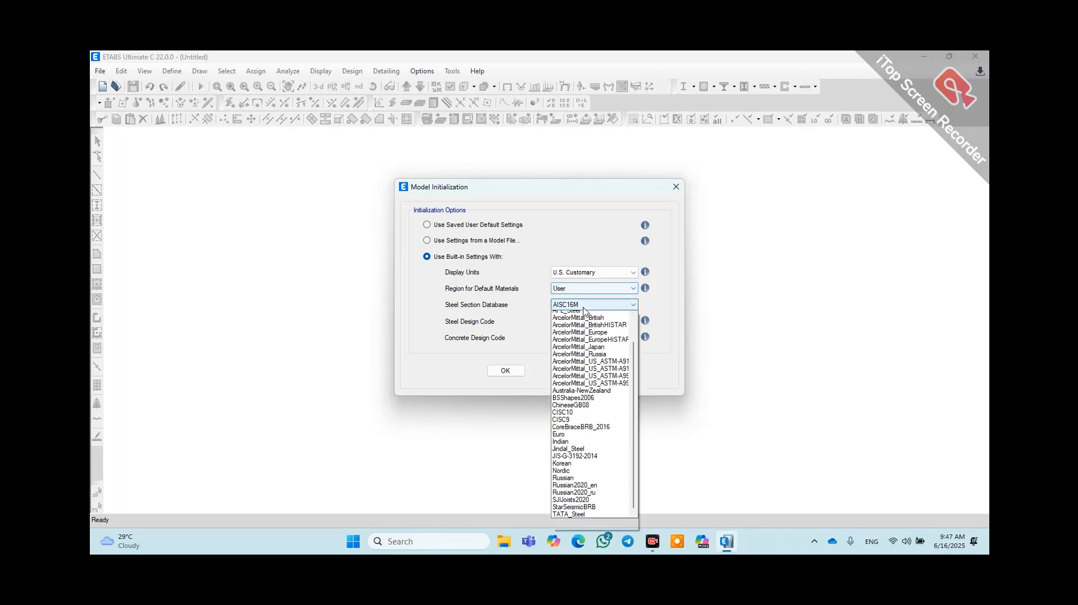
click(582, 308)
click(580, 323)
click(580, 322)
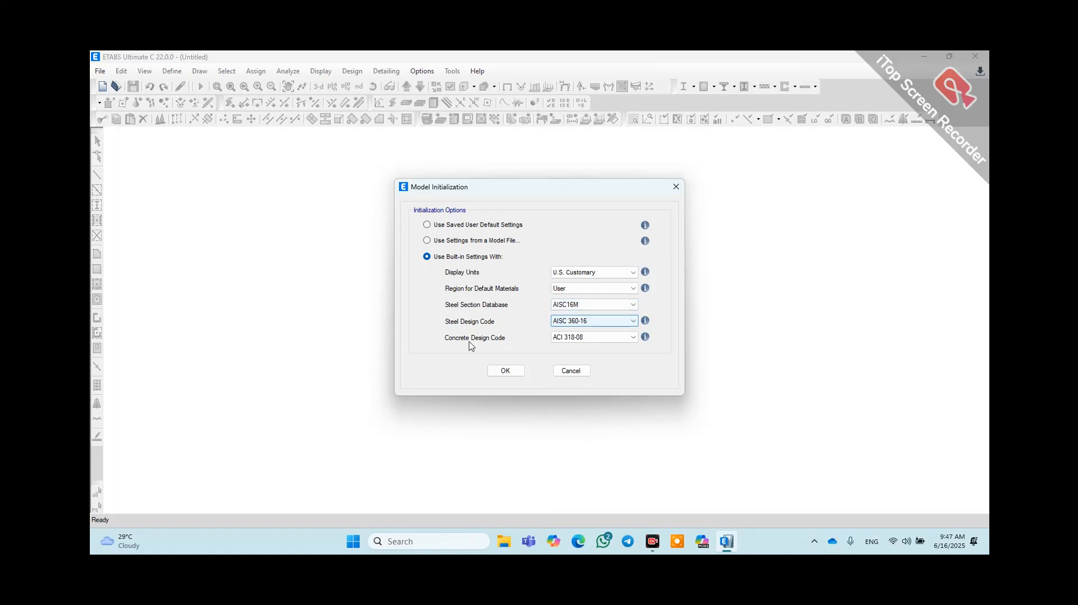
click(601, 338)
click(595, 338)
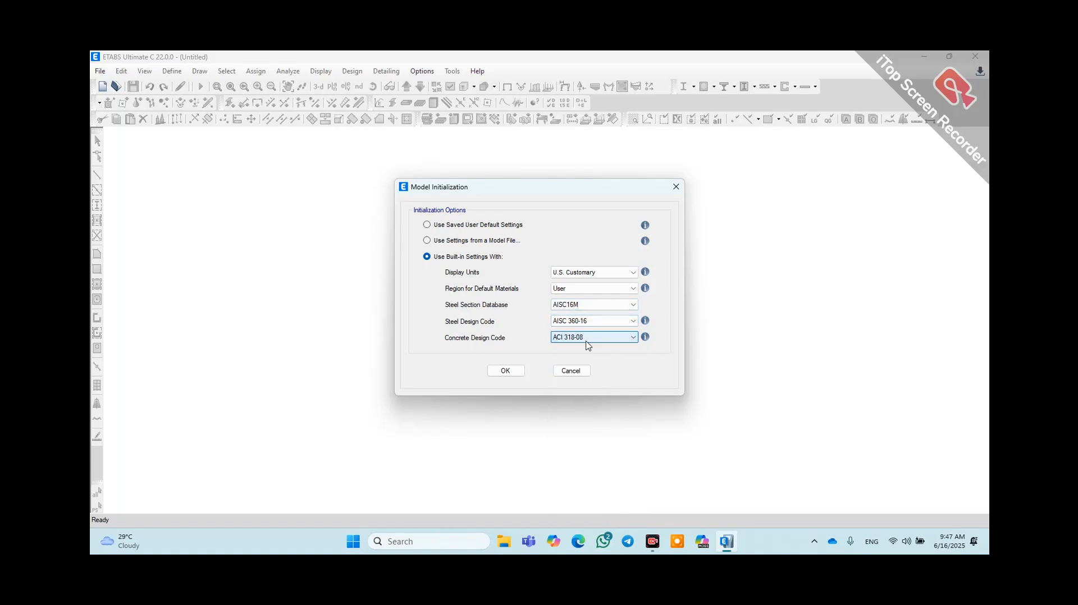
click(512, 373)
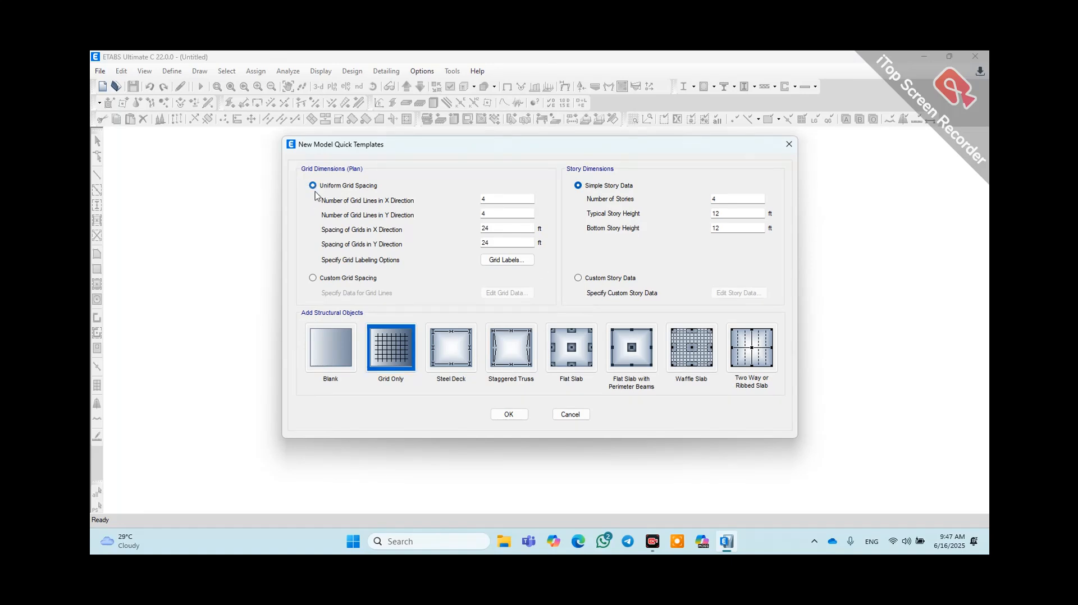
- Review the custom grid spacing data and return to uniform grid spacing
click(314, 279)
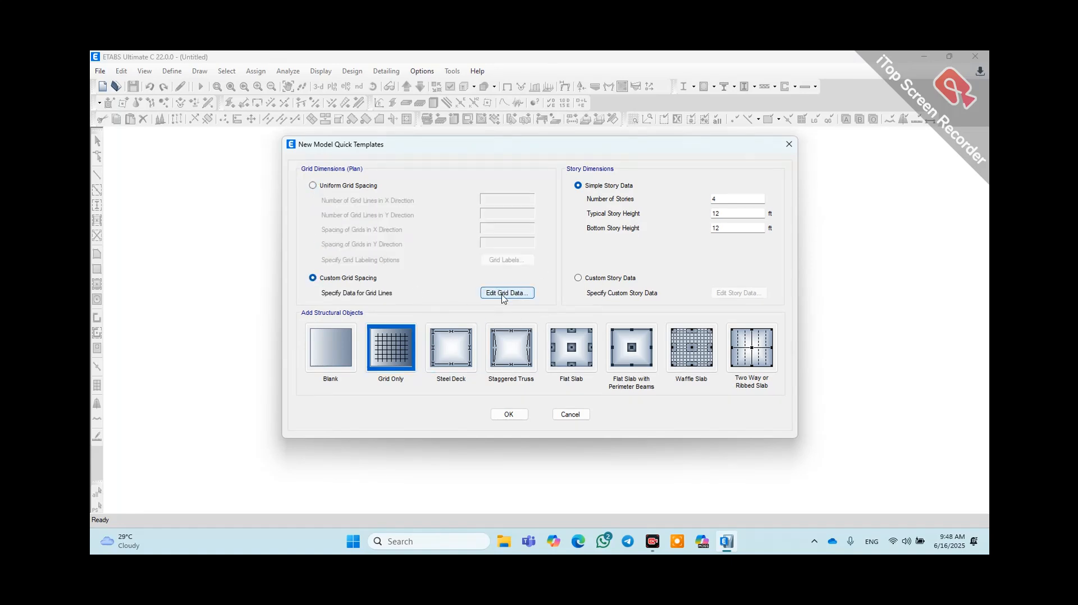
click(505, 294)
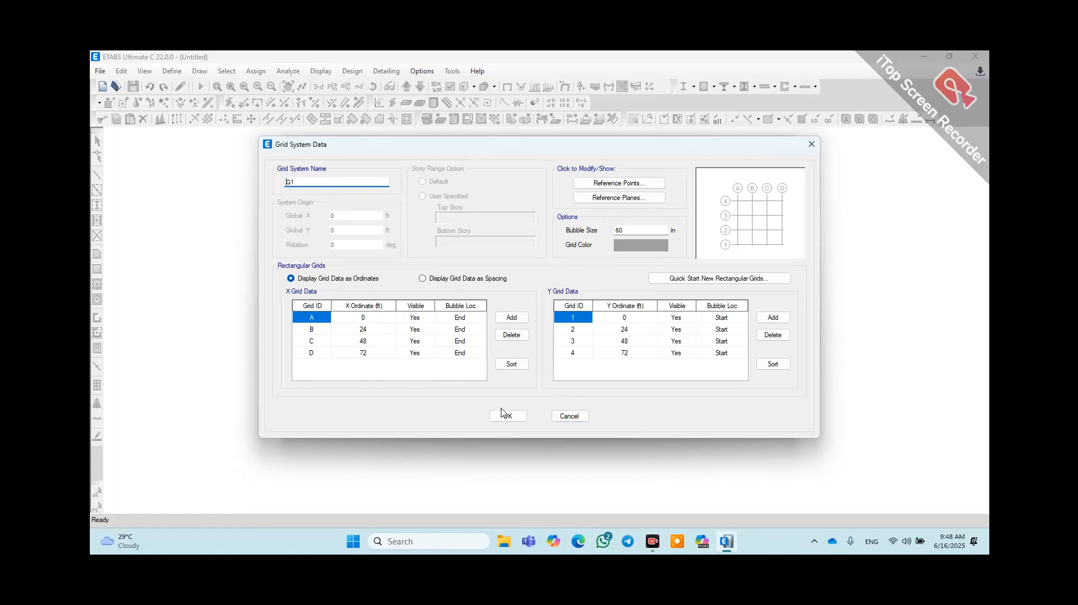
click(504, 415)
click(323, 186)
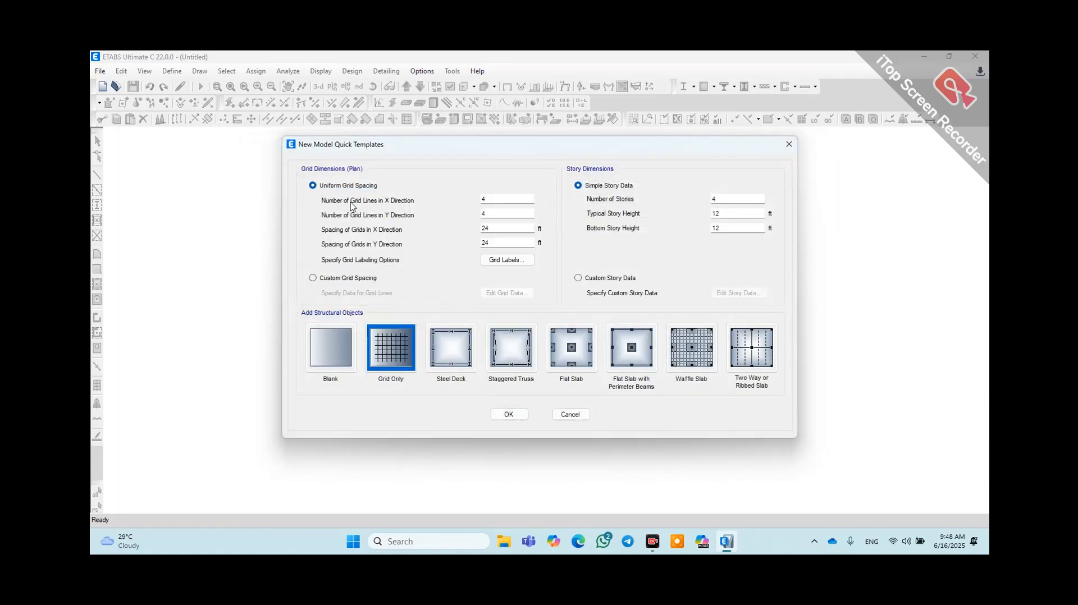
click(491, 201)
click(749, 530)
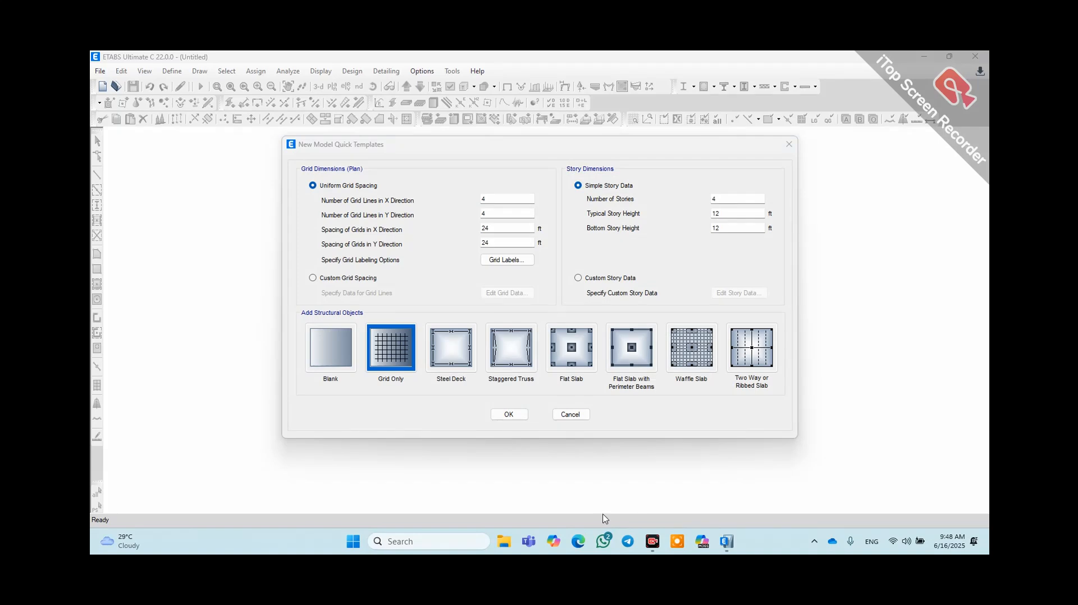
mouse_move(142, 341)
mouse_down()
mouse_move(361, 372)
mouse_move(409, 354)
mouse_up()
drag(272, 450, 271, 276)
- Set the uniform grid to 8 lines in X and 9 lines in Y, spaced 20 ft in X and 25 ft in Y
click(502, 199)
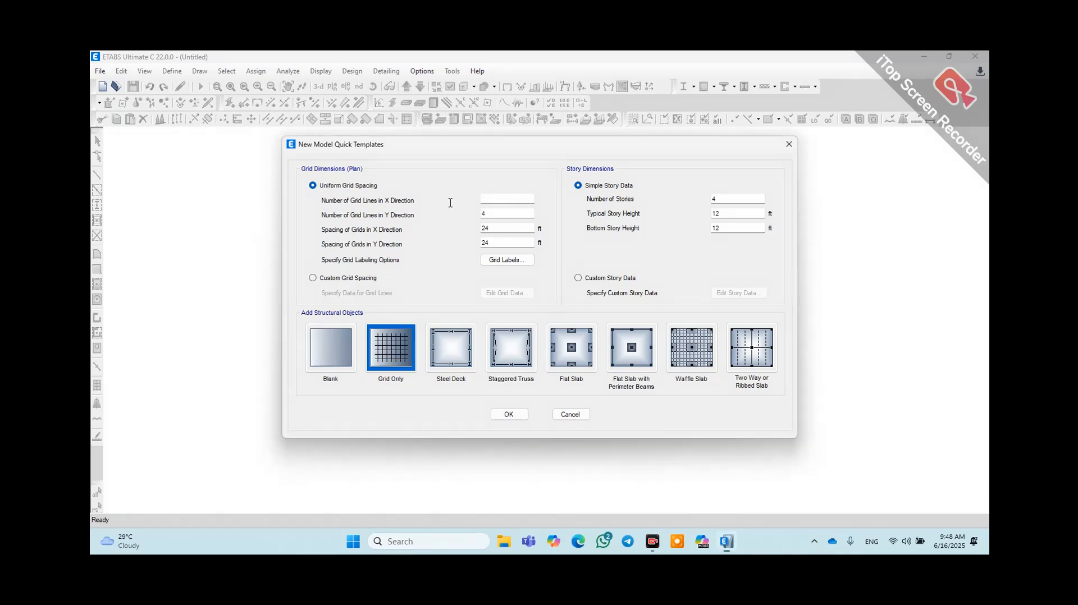
text(8)
key(Tab)
text(9)
click(507, 230)
drag(497, 229, 453, 234)
text(20)
key(Tab)
- Create a Grid Only model with 7 stories, using 12 ft for both the typical and bottom story heights
click(737, 200)
double_click(728, 199)
click(728, 214)
double_click(715, 214)
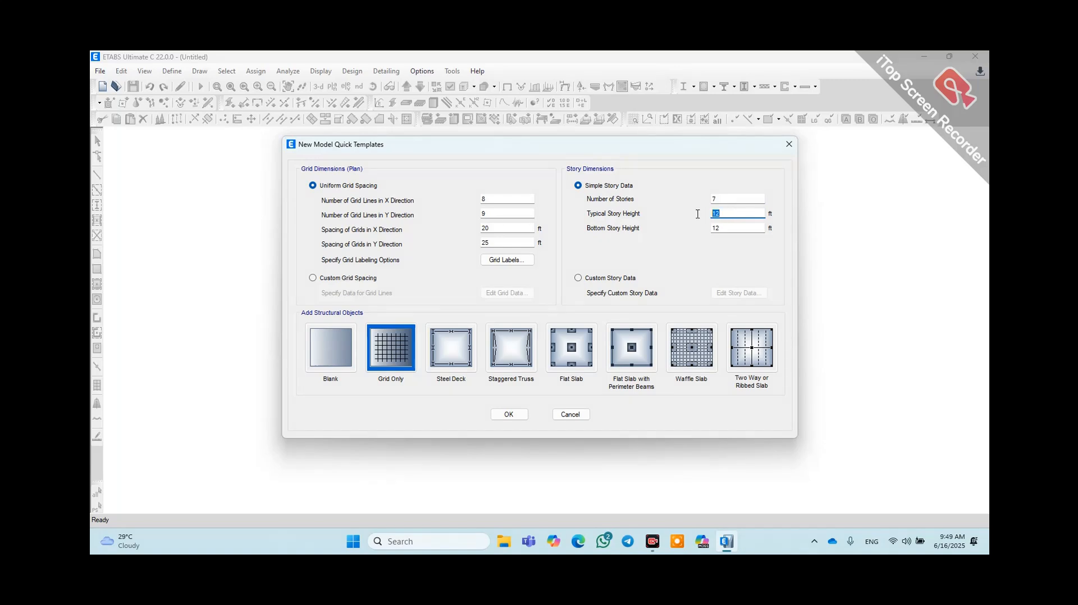
double_click(730, 227)
click(396, 363)
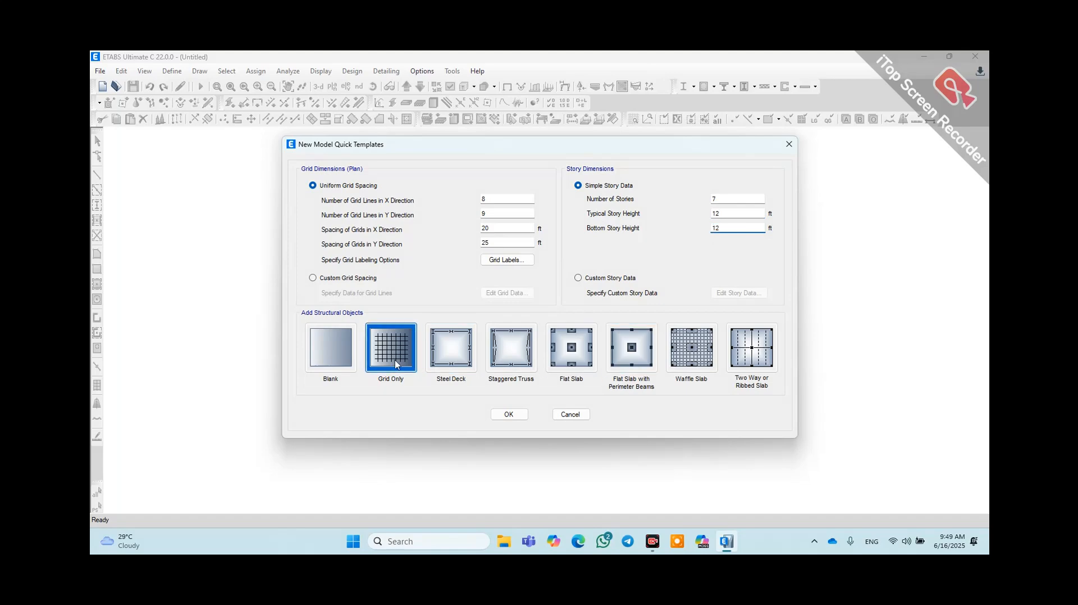
click(509, 416)
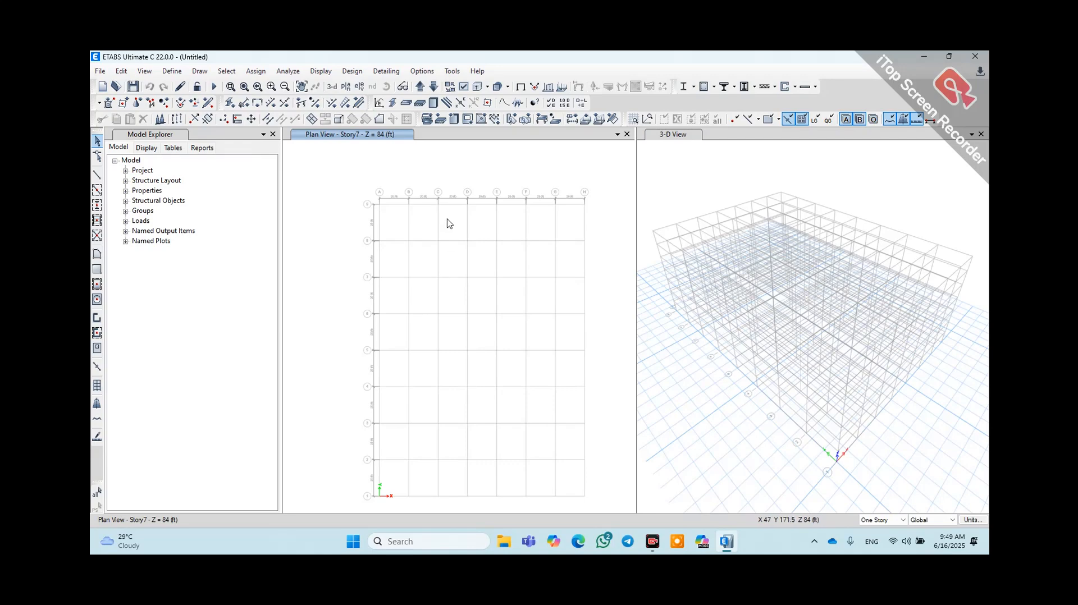
- Open the material definitions and start a new material as a copy of Concrete
click(171, 72)
click(172, 72)
click(172, 71)
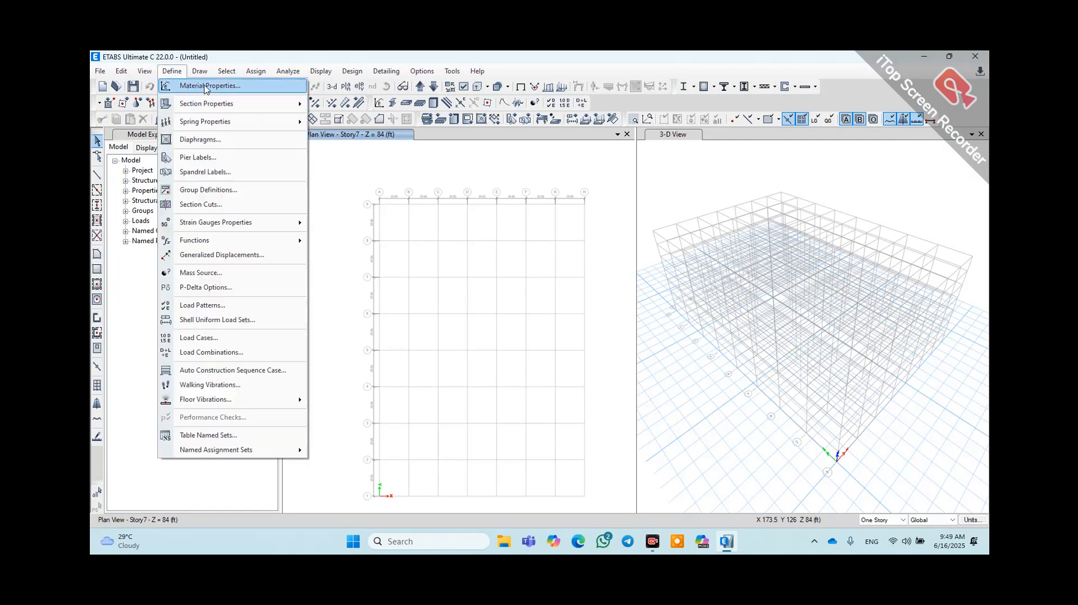
click(205, 87)
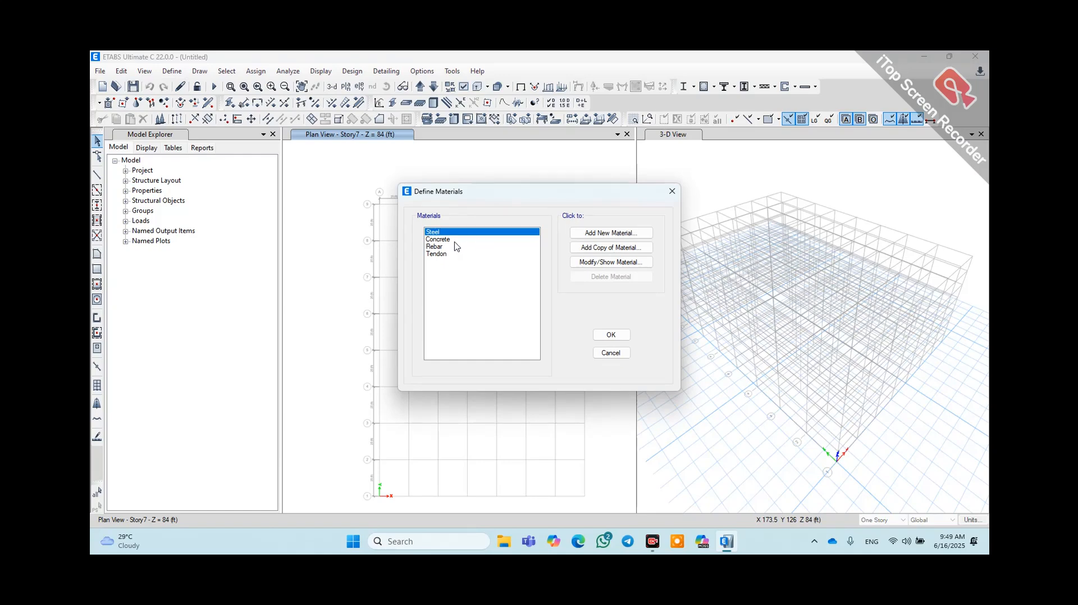
click(447, 239)
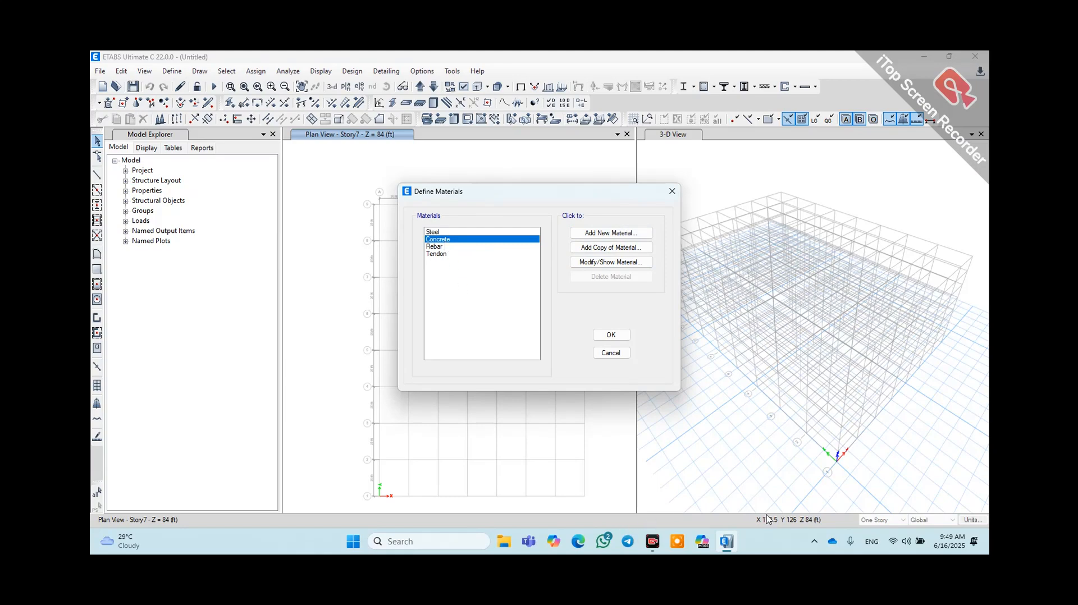
click(451, 248)
click(453, 239)
click(450, 253)
click(453, 240)
click(451, 252)
click(451, 238)
click(445, 231)
click(453, 240)
click(627, 250)
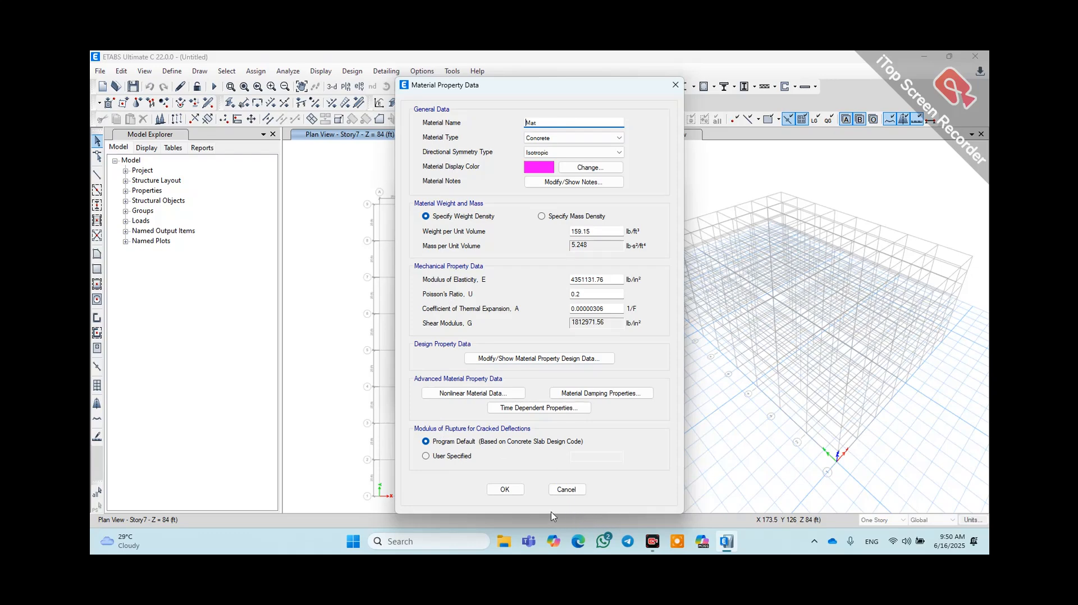
drag(402, 103, 459, 118)
drag(399, 190, 491, 211)
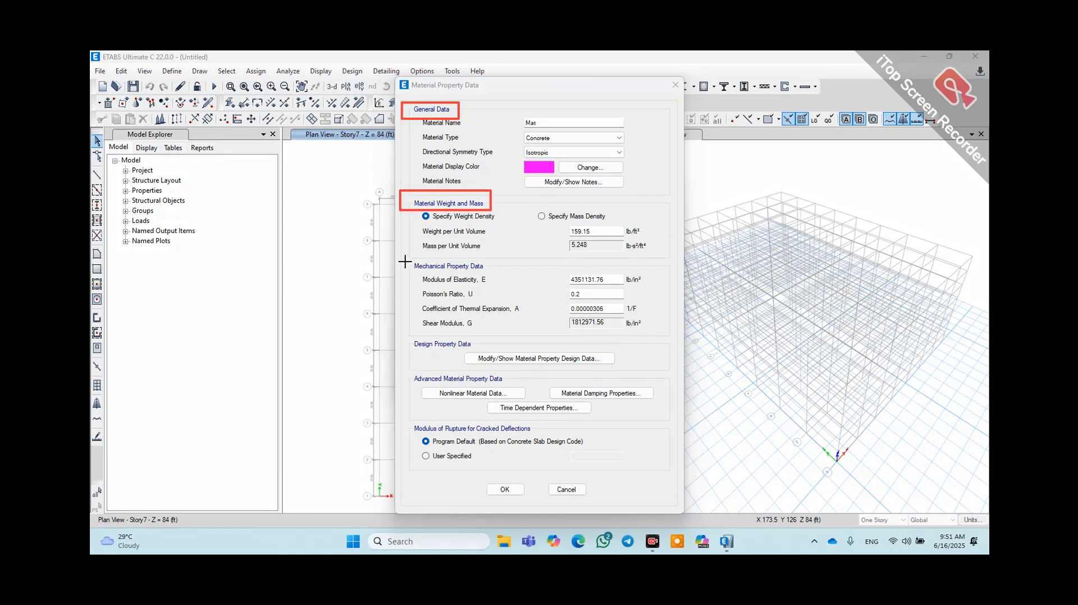
drag(404, 260, 499, 279)
drag(403, 334, 487, 353)
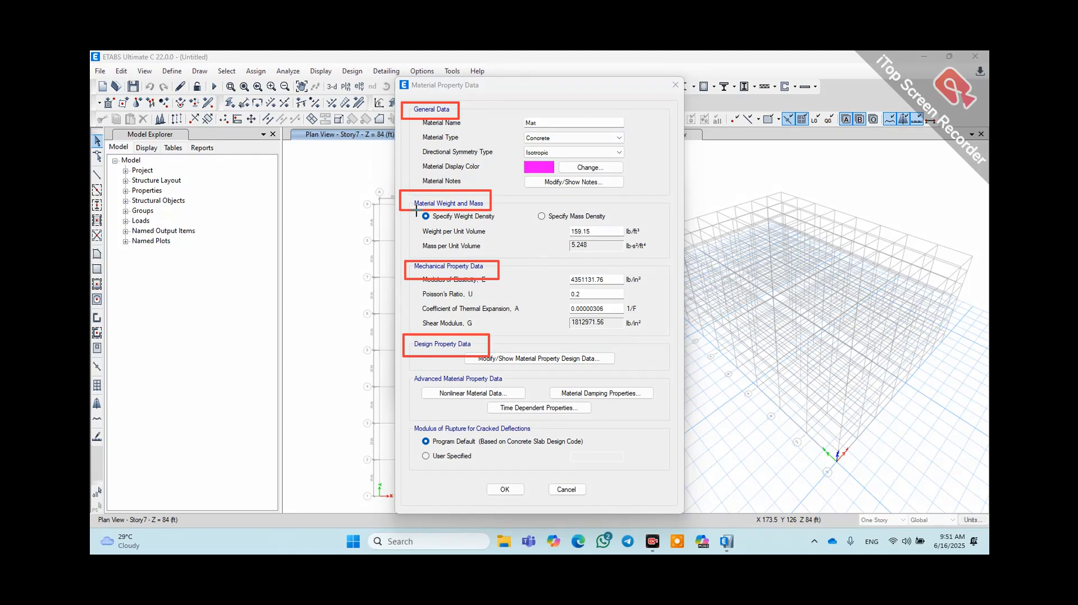
drag(417, 211, 512, 227)
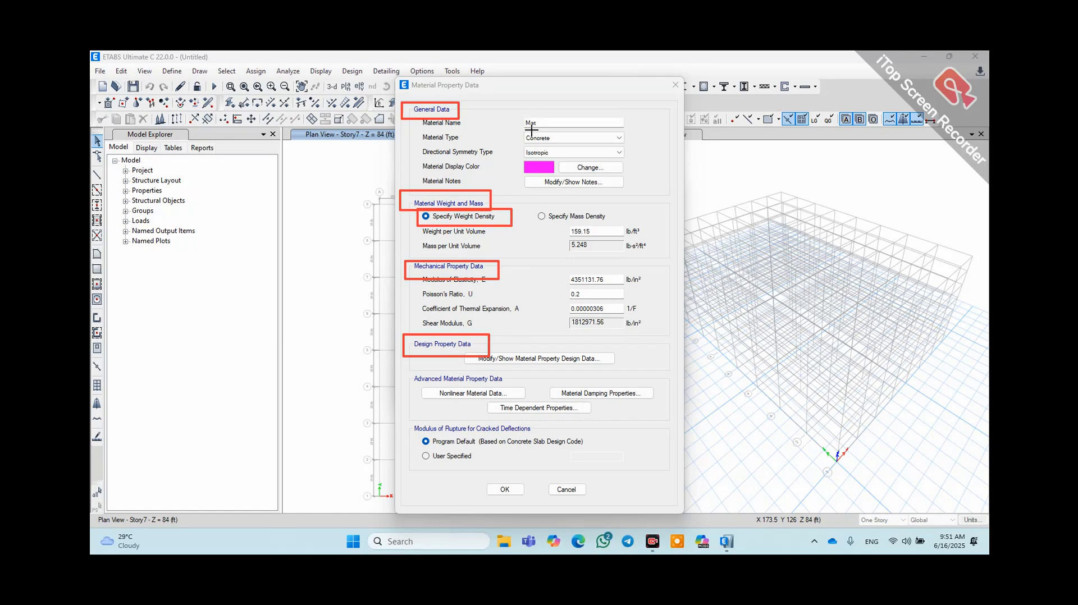
key(ctrl+z)
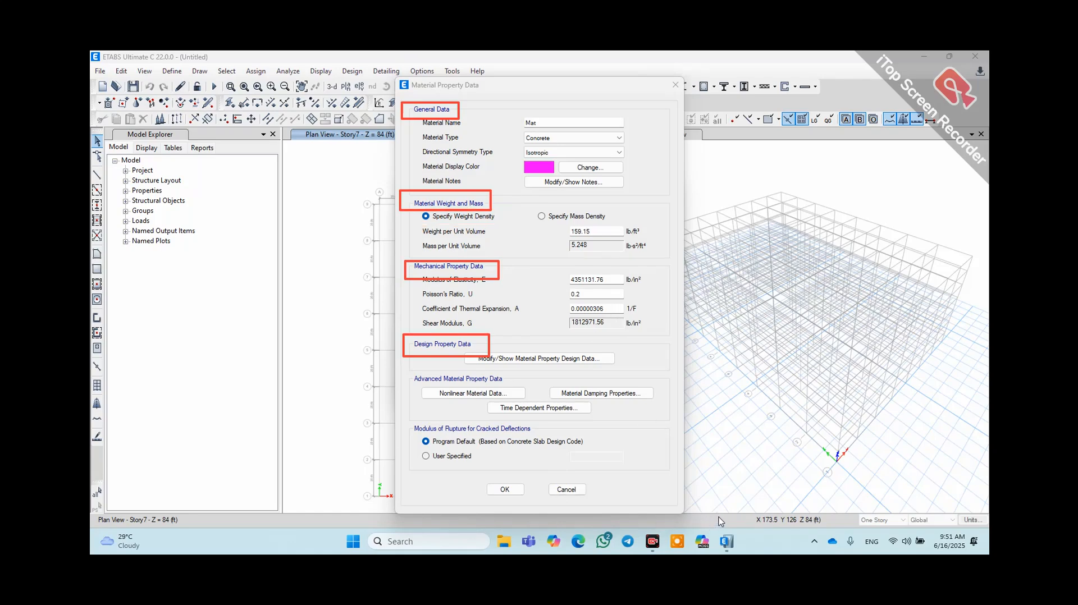
click(735, 515)
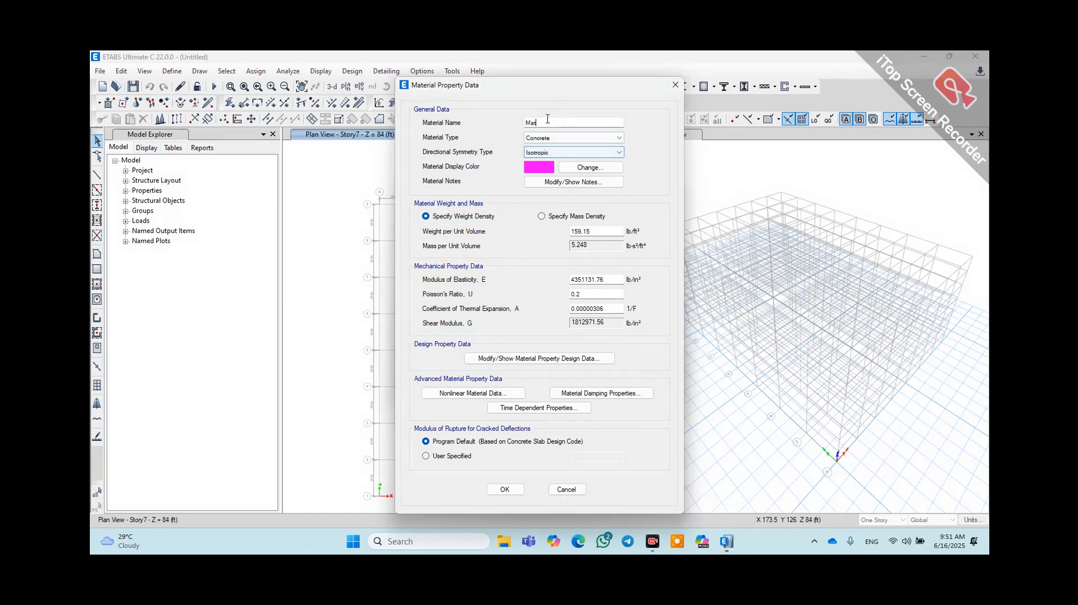
- Name the concrete copy fc'=4000psi and set its modulus of elasticity to 3604996.53259195 lb/in²
drag(547, 121, 494, 127)
text(F)
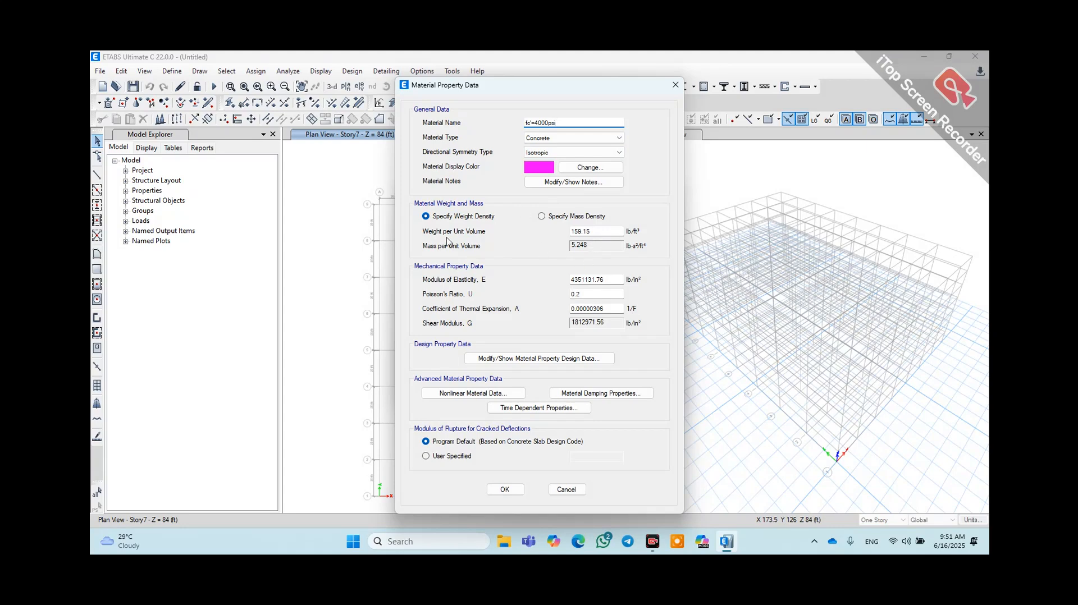
double_click(607, 281)
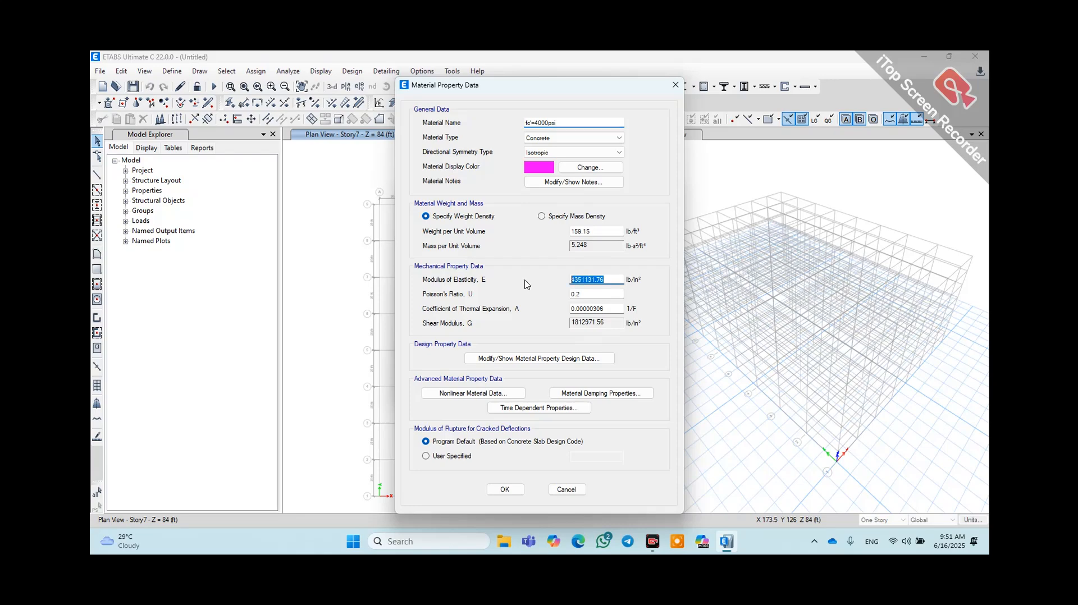
text(53259195)
key(Return)
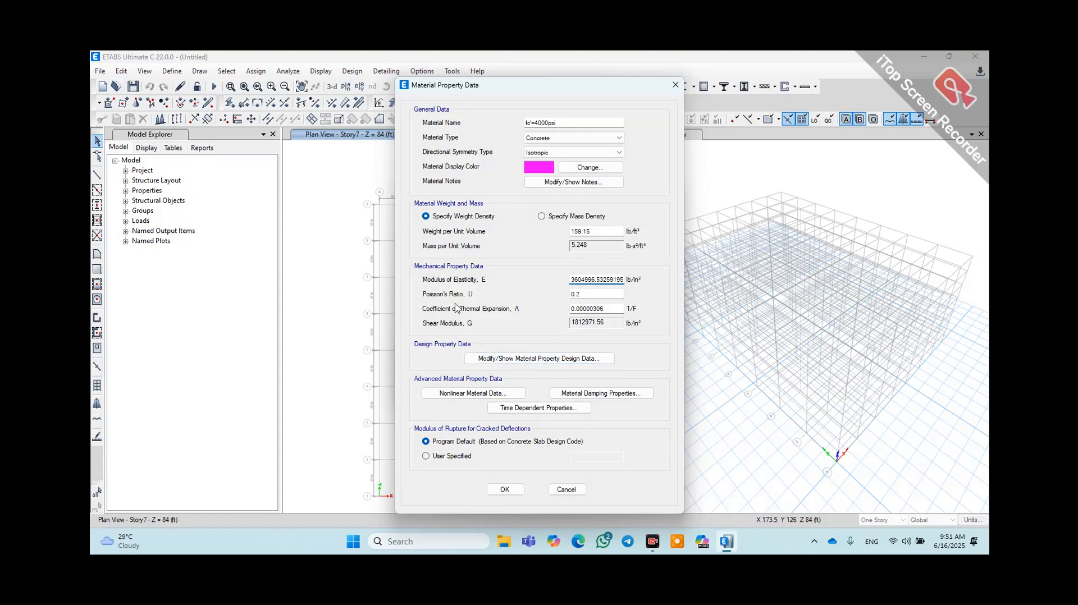
- Set the concrete's design grade to f'c 4000 psi with a compressive strength of 4000 lb/in², and save the material
click(518, 361)
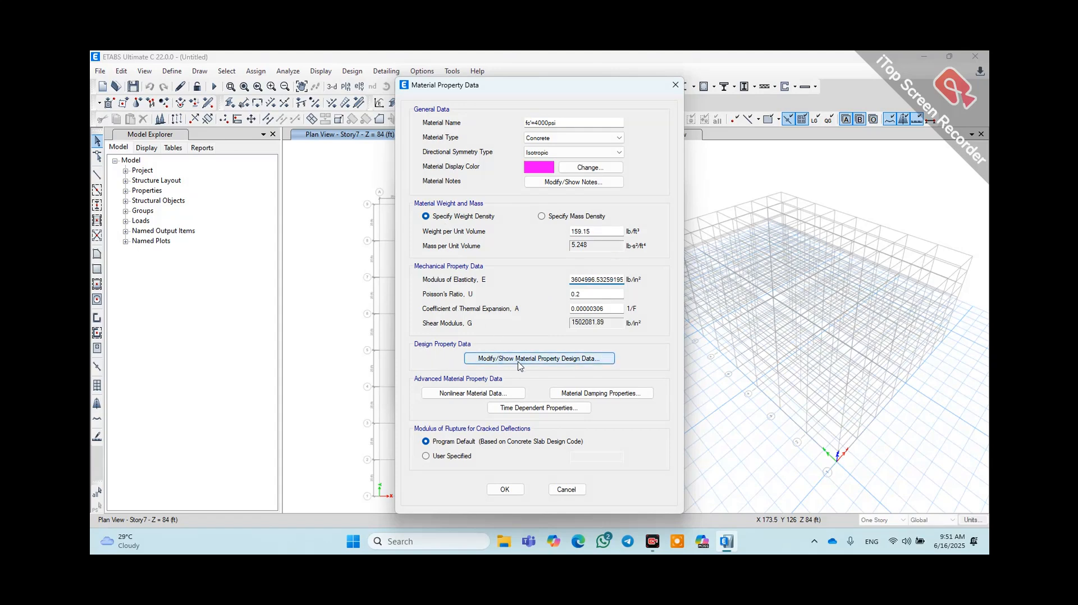
drag(583, 236, 519, 243)
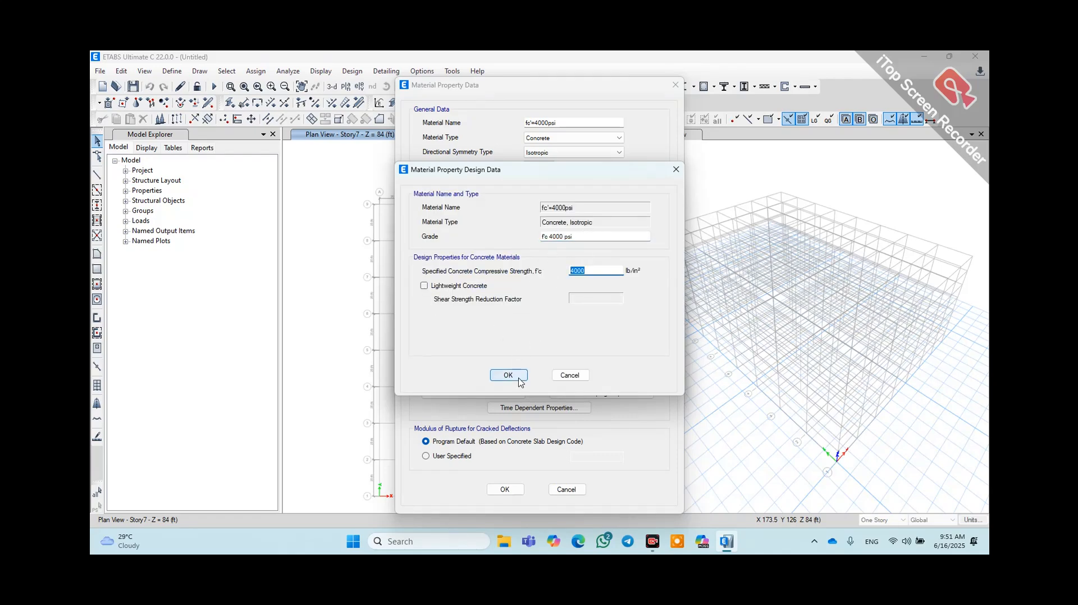
click(508, 375)
click(504, 490)
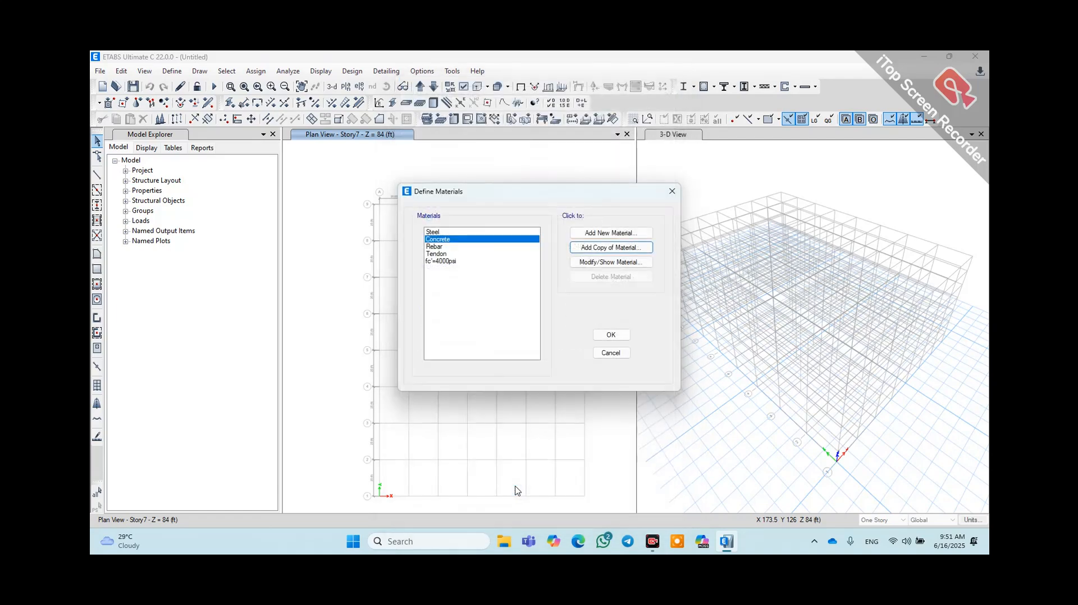
- Add a copy of the Rebar material named fy=60000psi, keeping its material type as Rebar
click(453, 247)
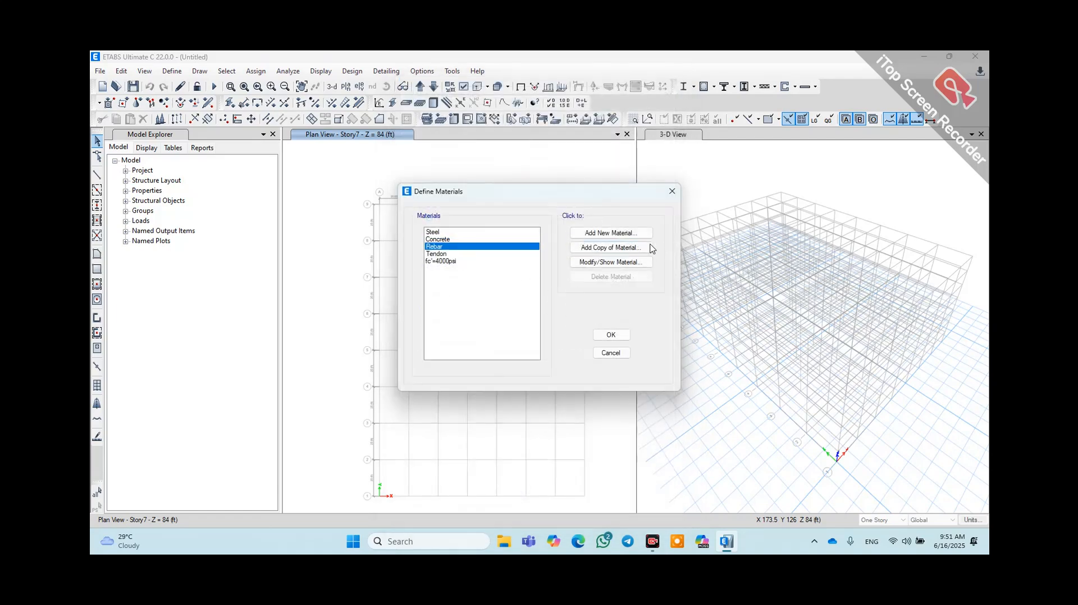
click(611, 248)
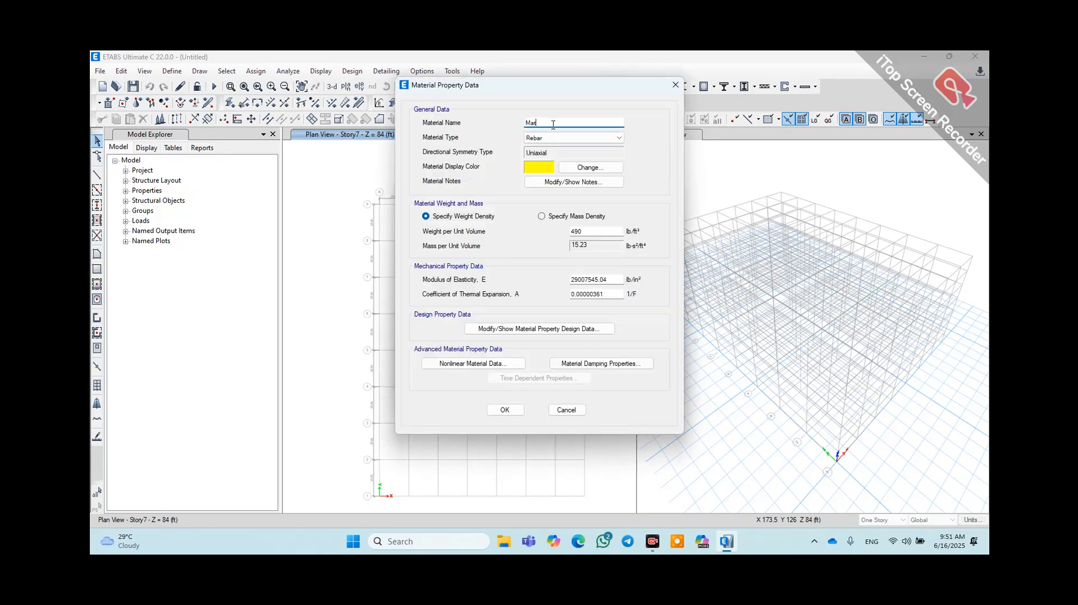
double_click(553, 124)
text(fy=60000psi)
click(534, 139)
click(535, 140)
drag(611, 279, 559, 285)
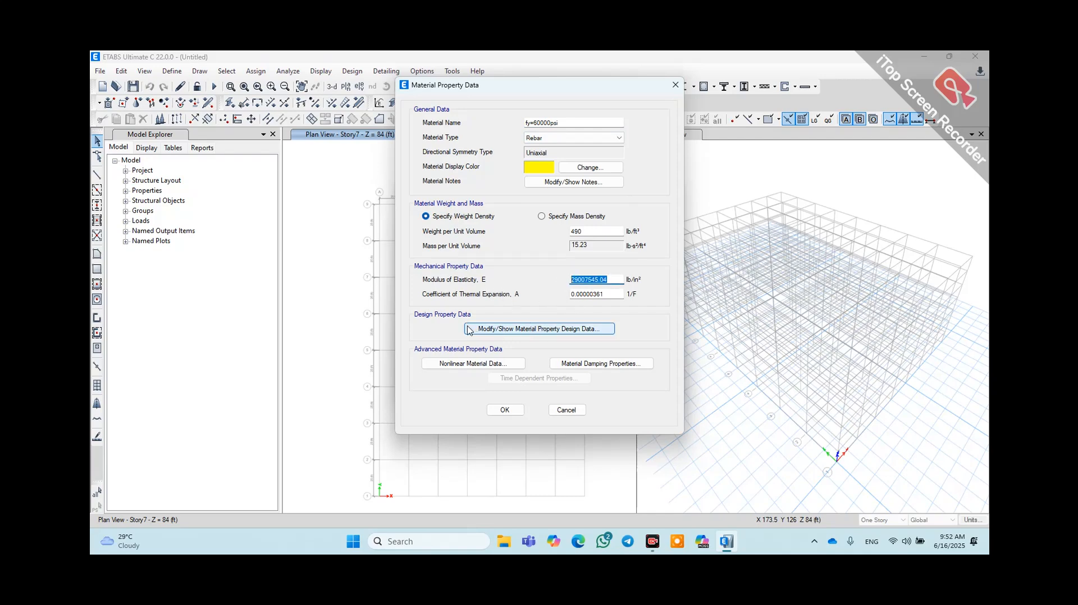
- Try to set the rebar's design grade to Grade 60 and its minimum yield strength to 600000 lb/in²
click(519, 331)
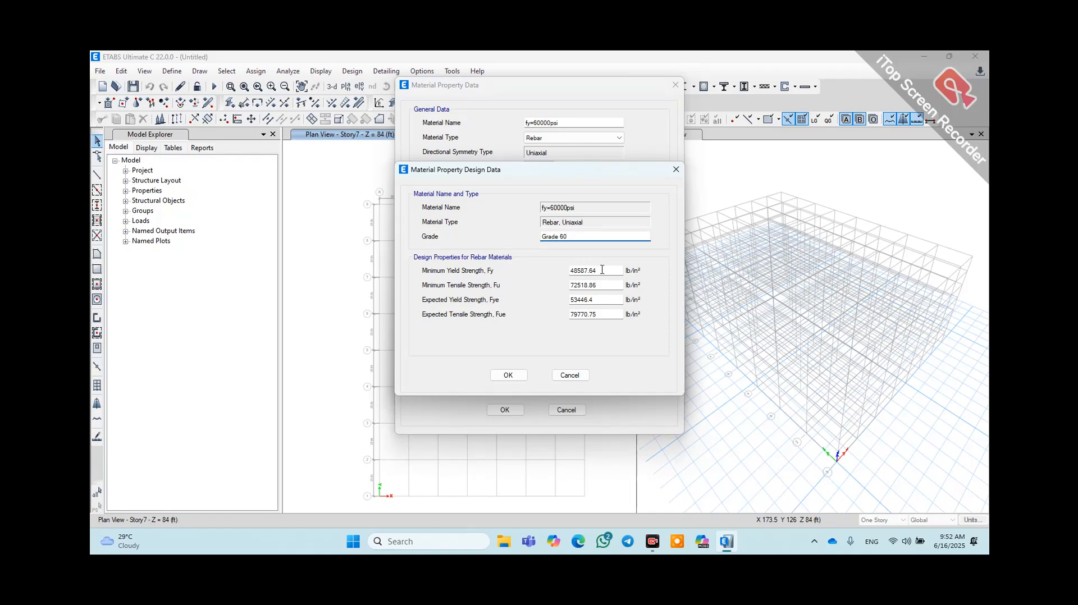
key(Tab)
text(6)
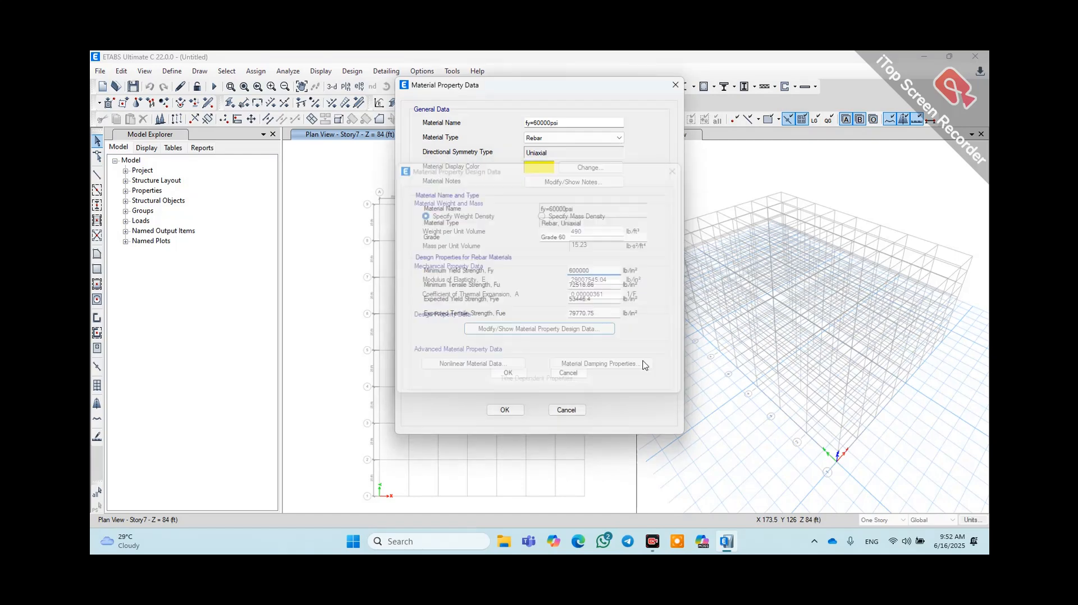
click(676, 169)
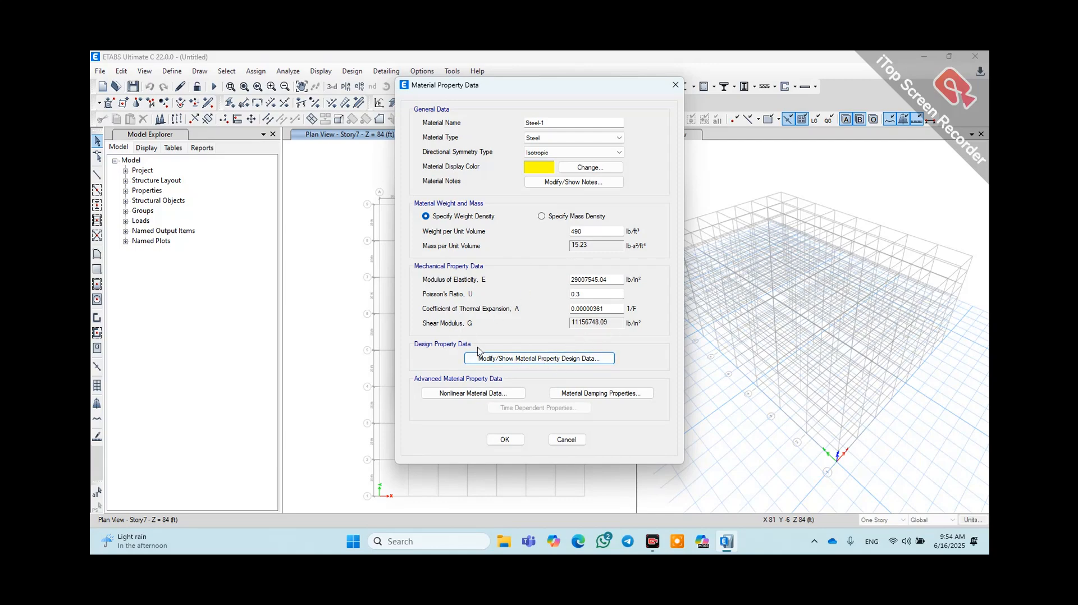
- Examine the grade and strength values in the Steel-1 material's design property data
click(535, 359)
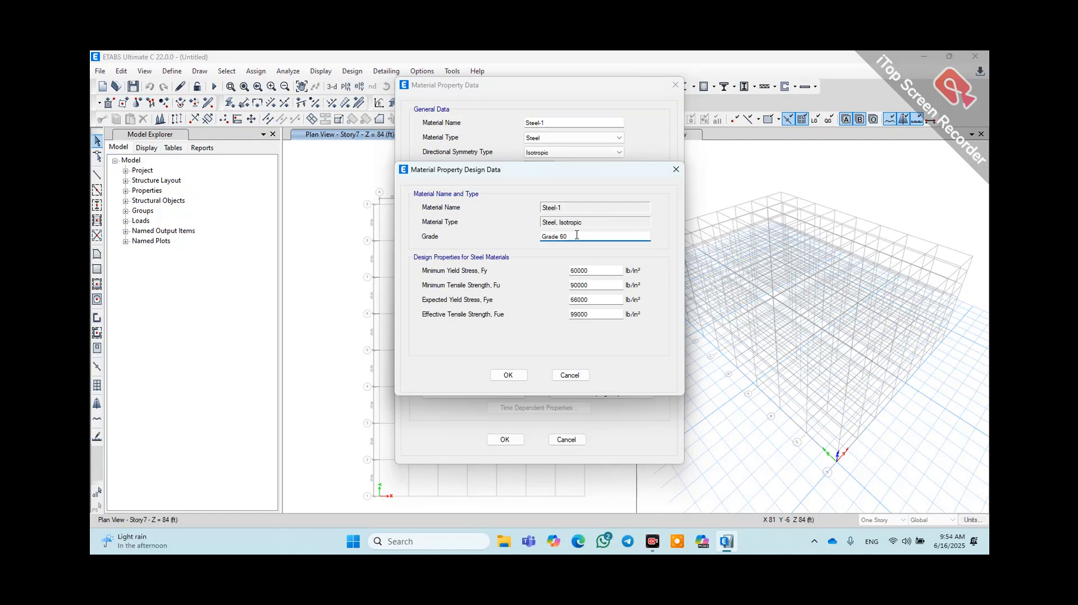
click(676, 169)
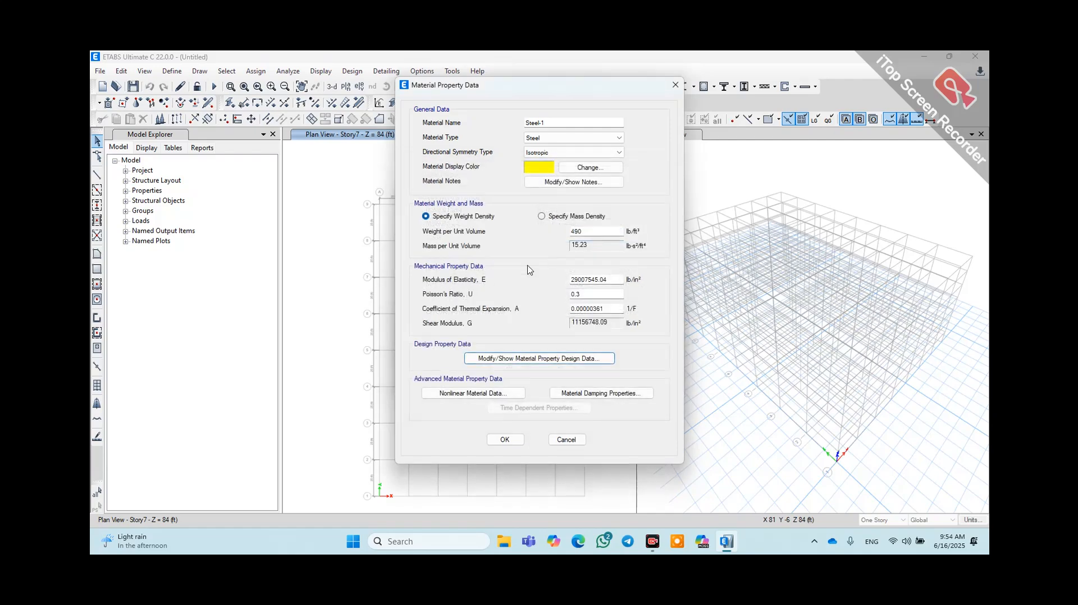
- Add a new material of type Rebar in the User region and name it fy=60ksi
click(573, 443)
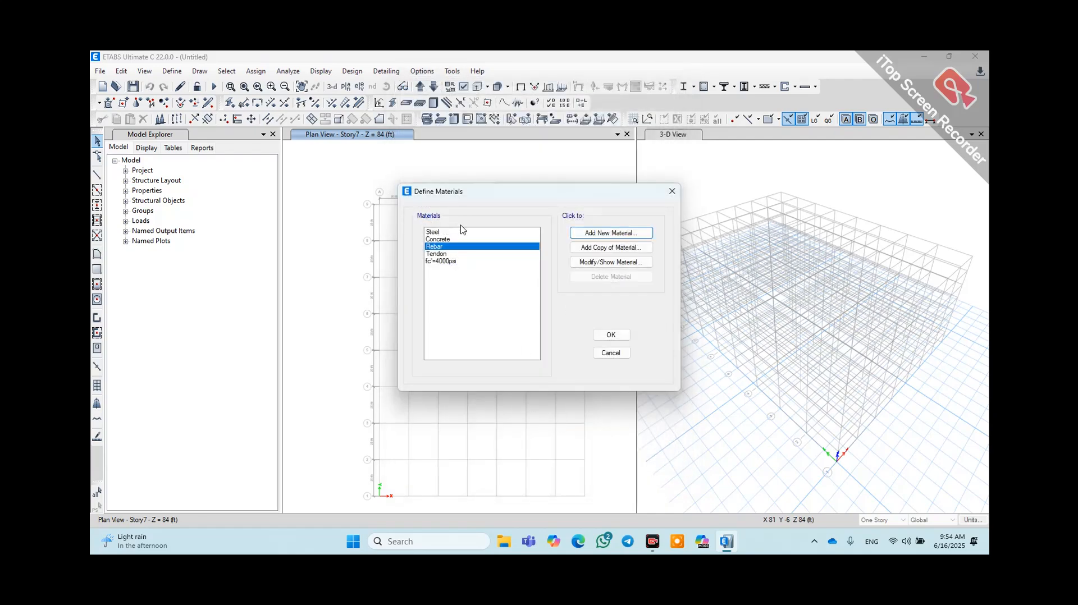
click(614, 234)
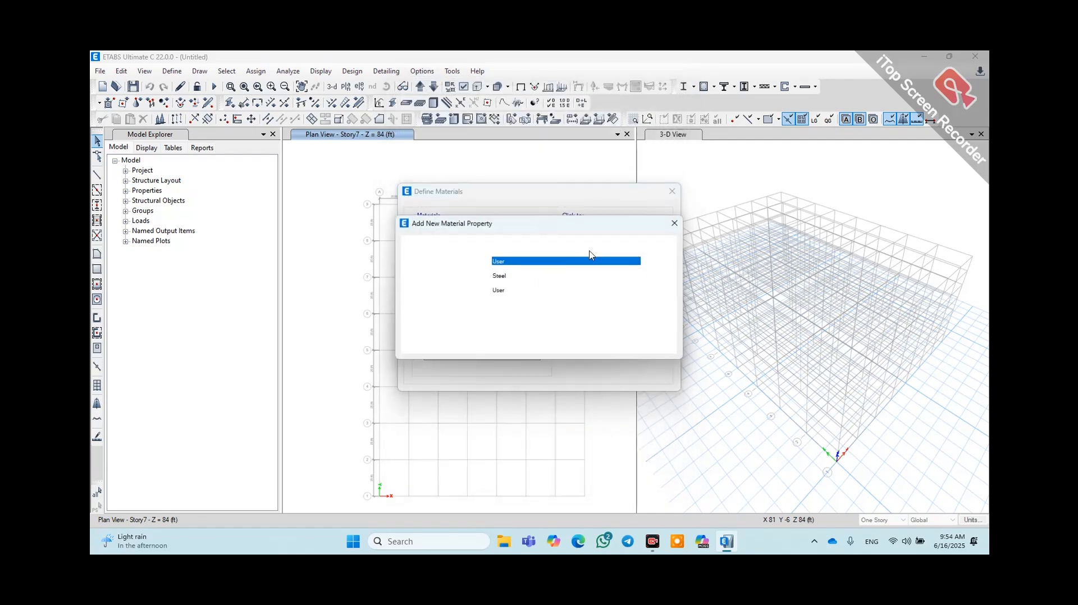
click(518, 277)
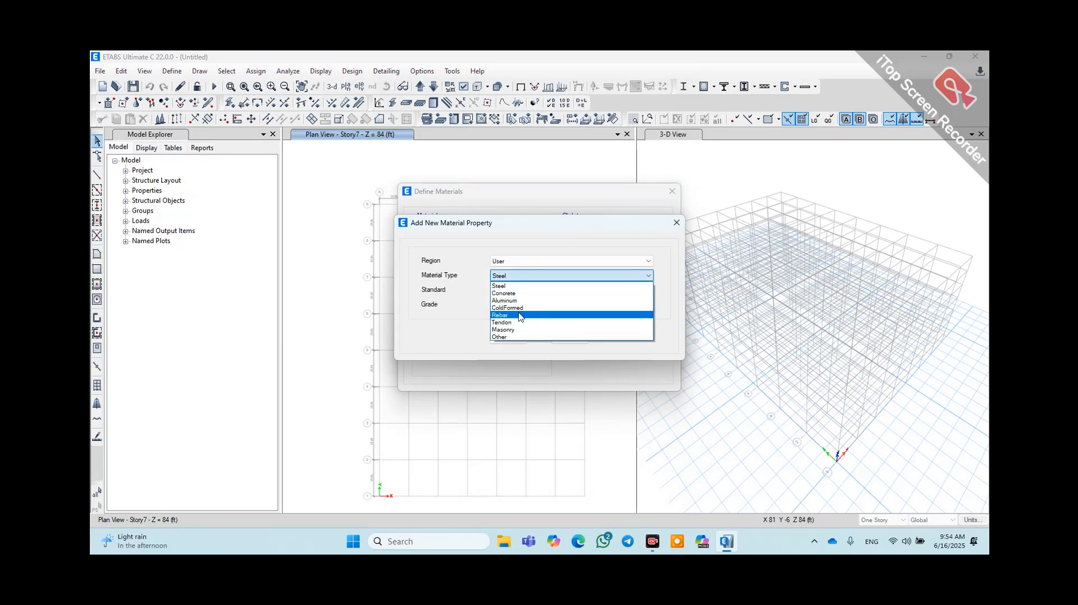
click(515, 297)
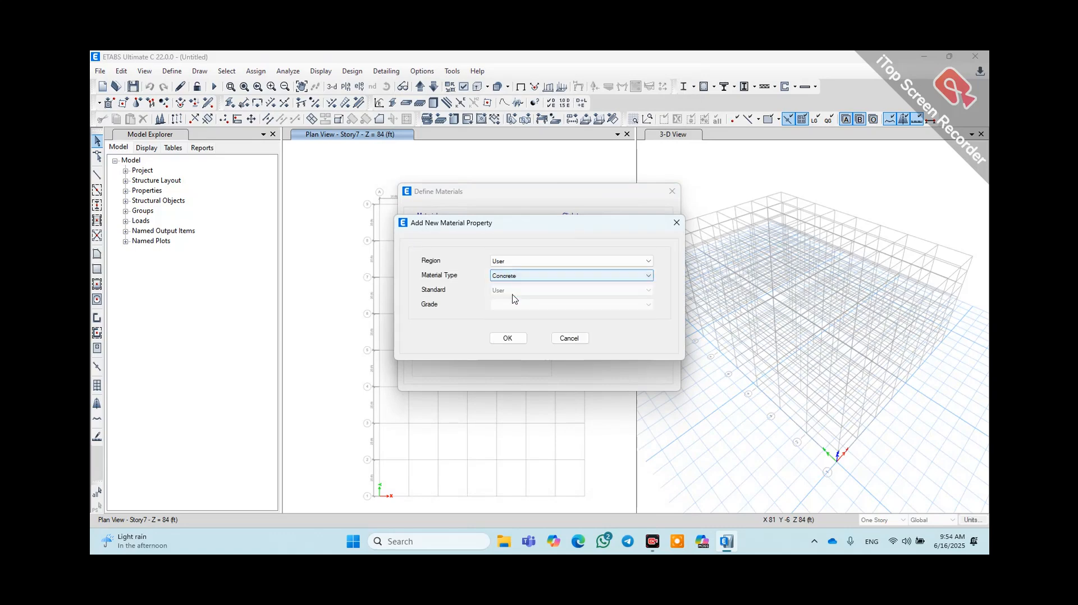
click(545, 277)
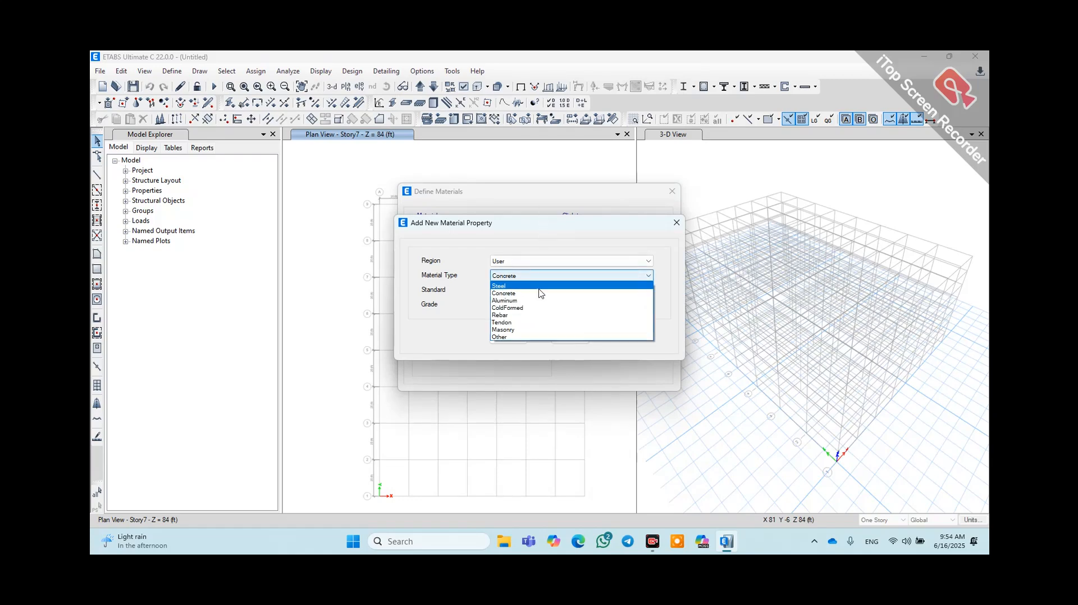
click(514, 315)
click(508, 339)
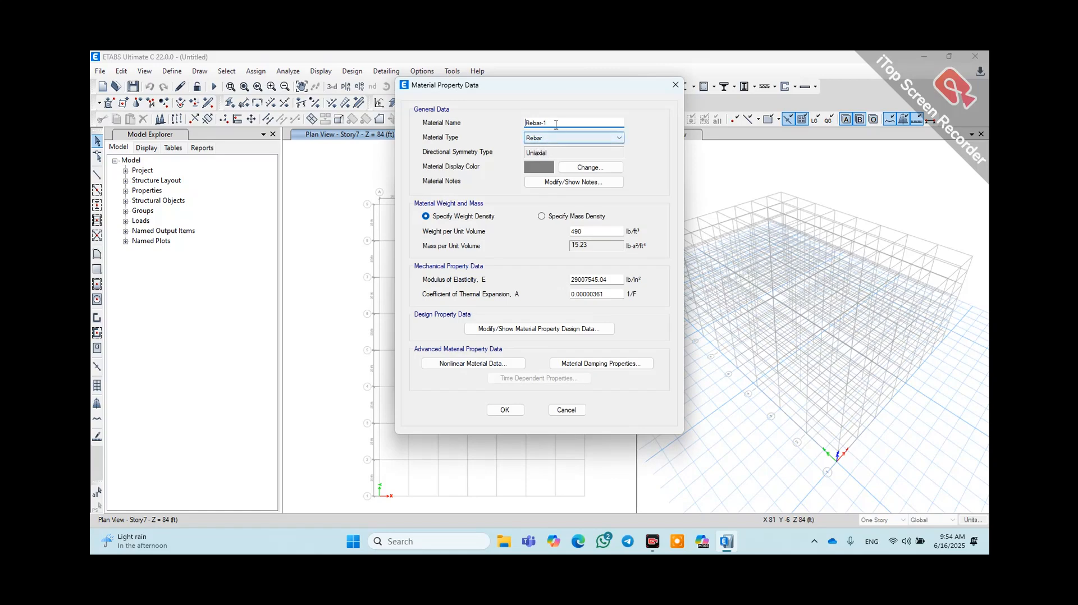
drag(556, 124, 525, 124)
text(fy=60ksi)
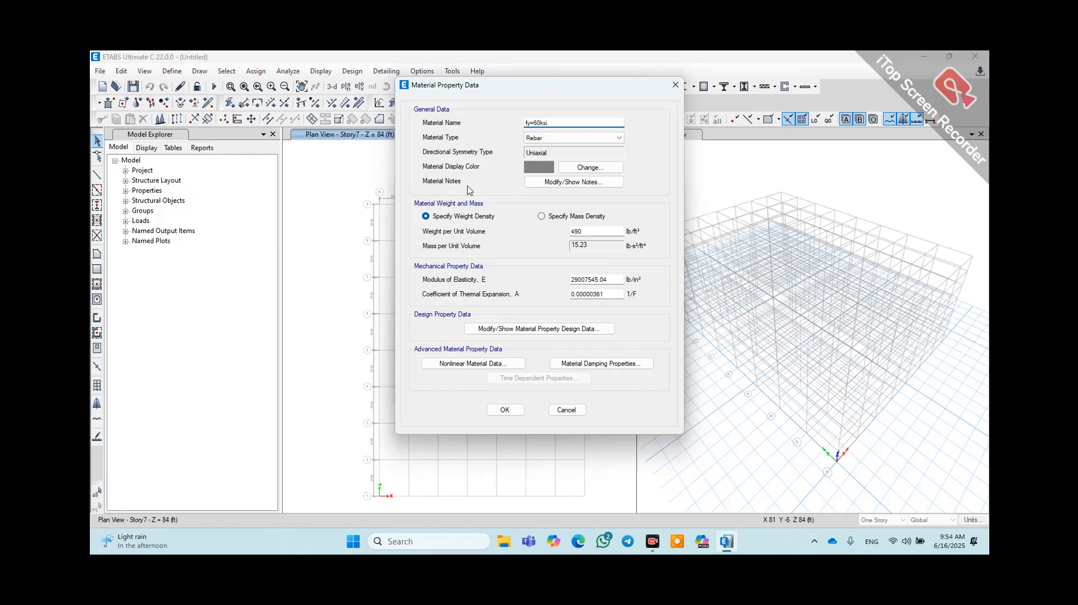
- Set the minimum yield strength Fy of the fy=60ksi rebar to 60000 lb/in² in its design data
click(435, 216)
click(596, 280)
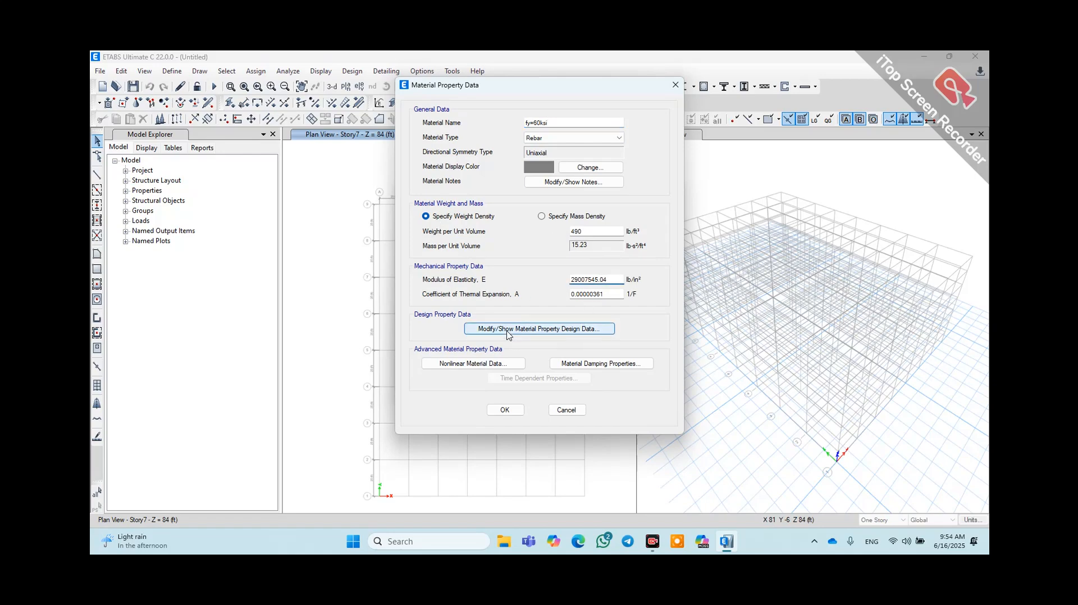
click(507, 329)
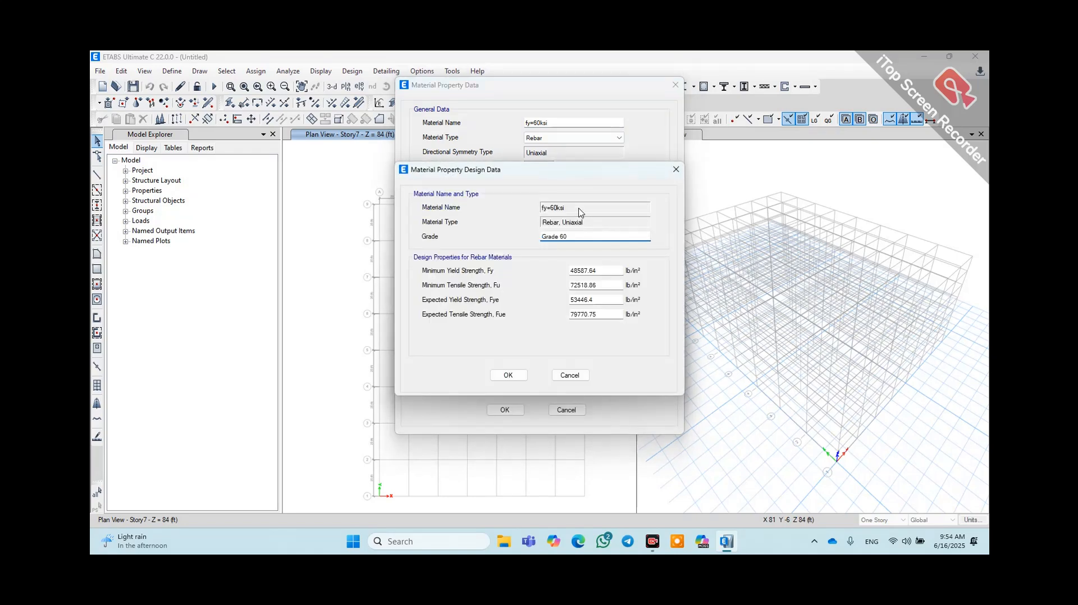
click(578, 237)
double_click(605, 273)
text(60000)
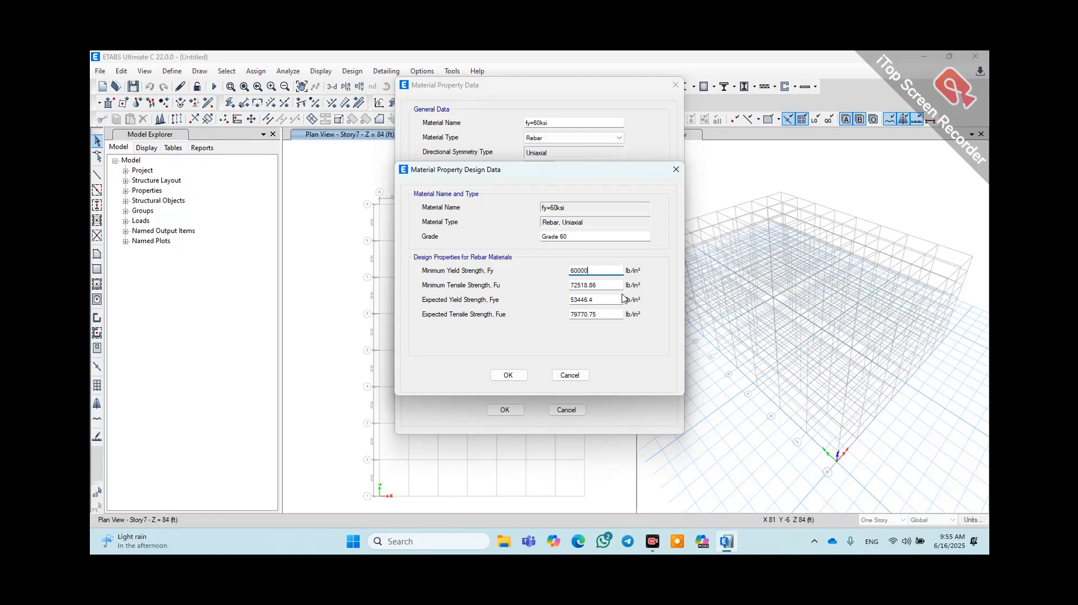
- Set the rebar's minimum tensile strength to 90000, expected yield to 66000 and expected tensile strength to 99000 lb/in², and save the material definitions
double_click(611, 287)
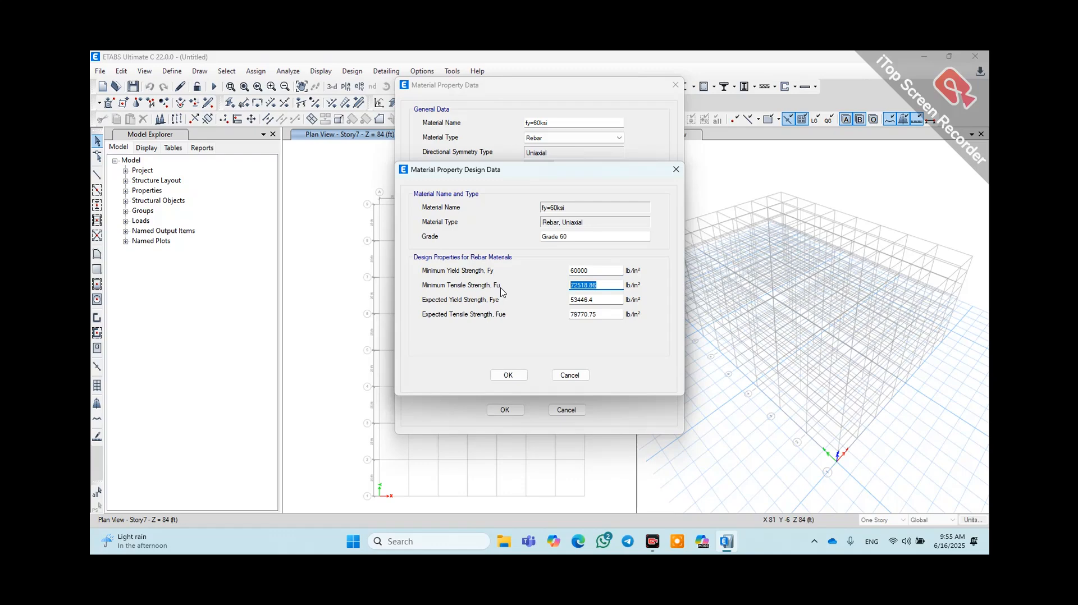
text(6)
key(Tab)
text(66)
key(Tab)
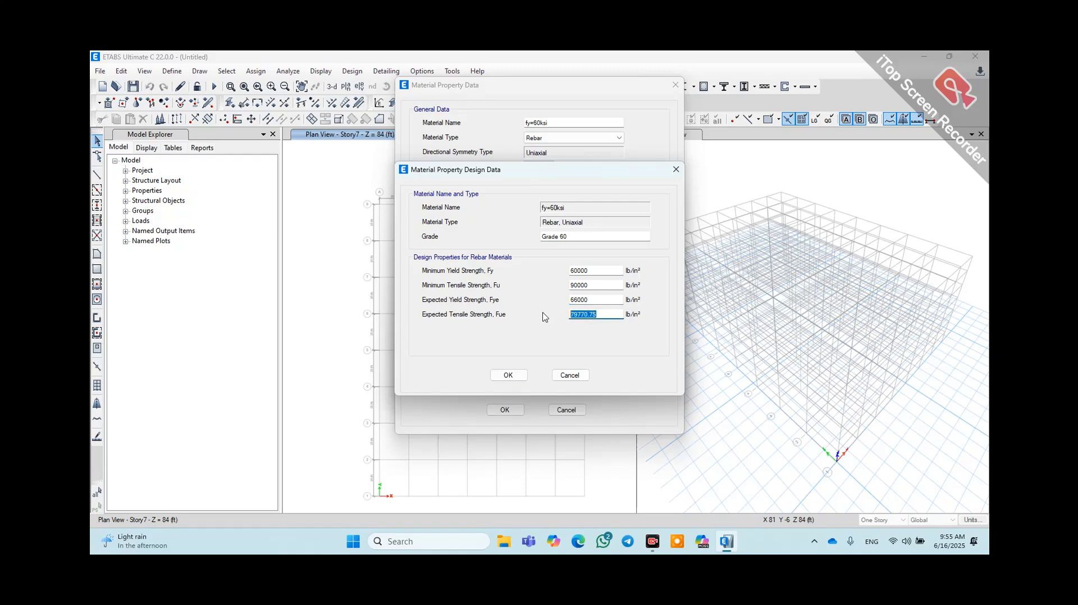
text(99000)
click(508, 377)
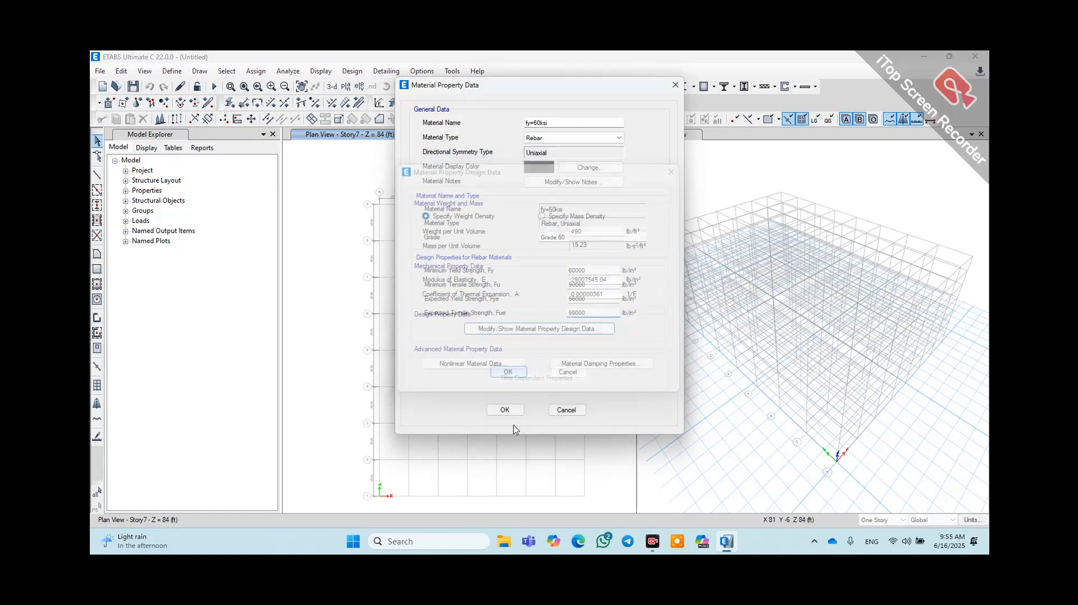
click(505, 412)
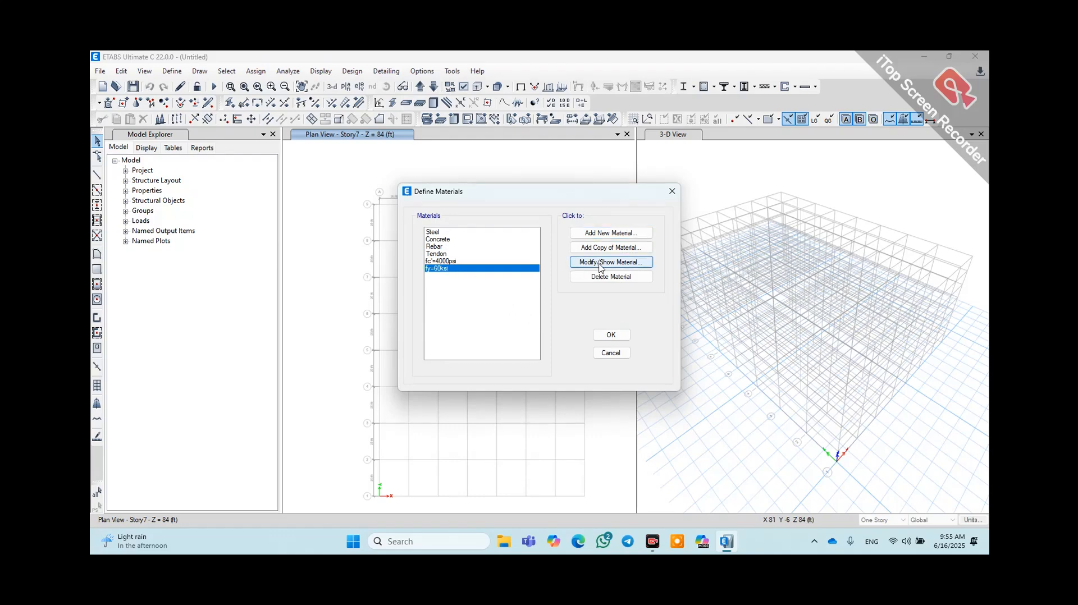
click(612, 335)
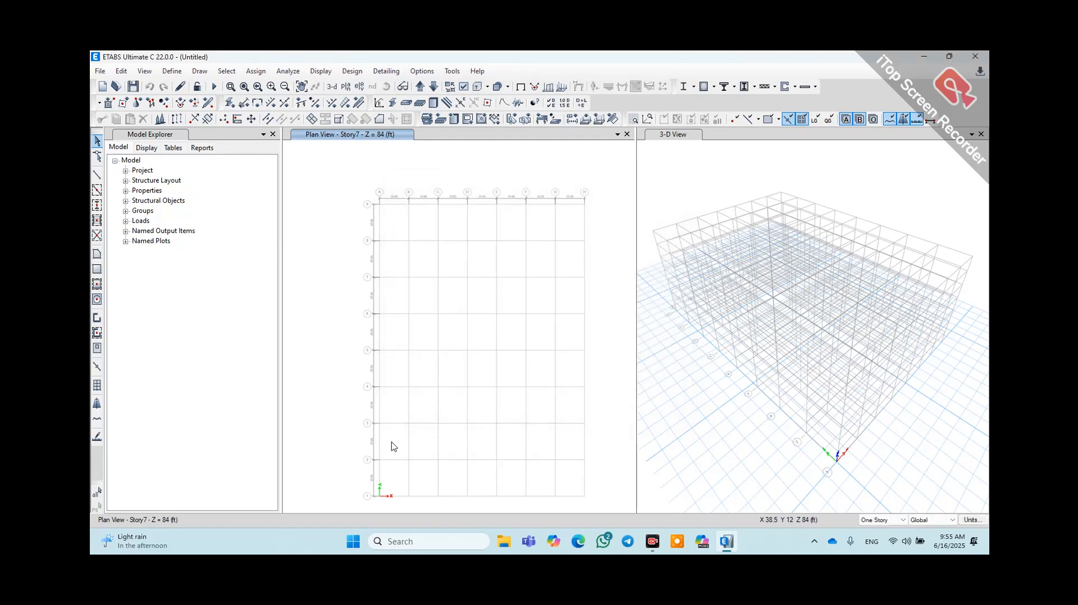
- Delete all the default frame sections that can be removed from the frame section properties
click(170, 72)
mouse_move(196, 105)
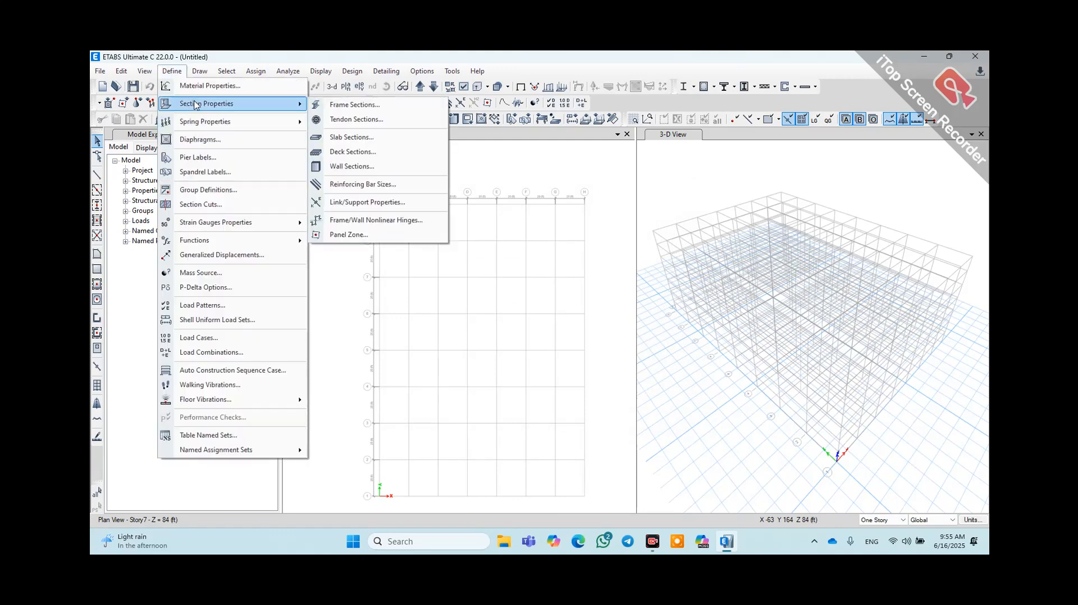
click(369, 106)
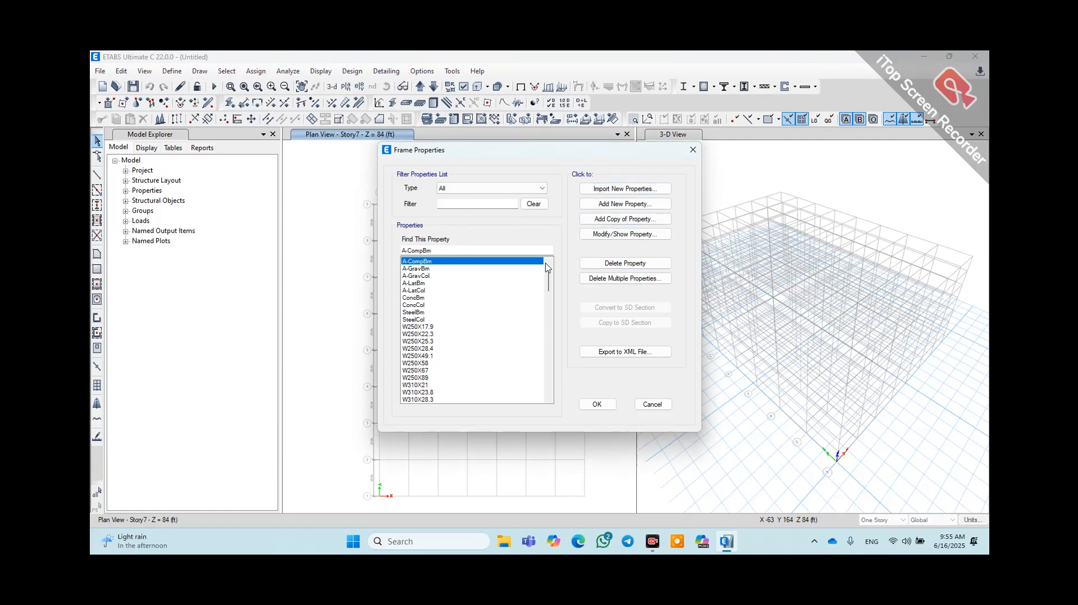
click(636, 278)
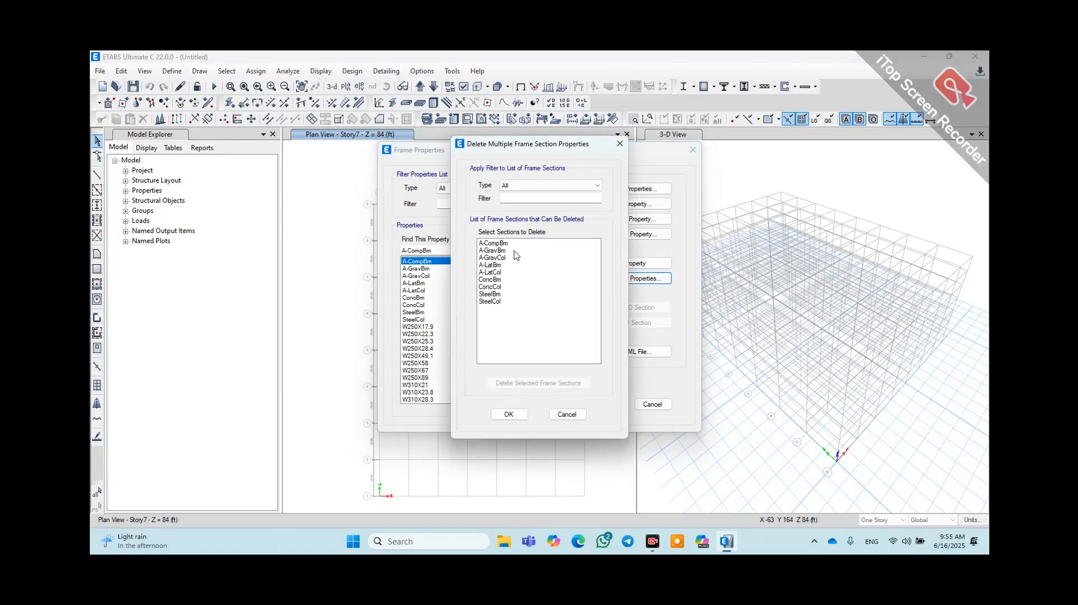
drag(516, 244, 497, 321)
click(545, 382)
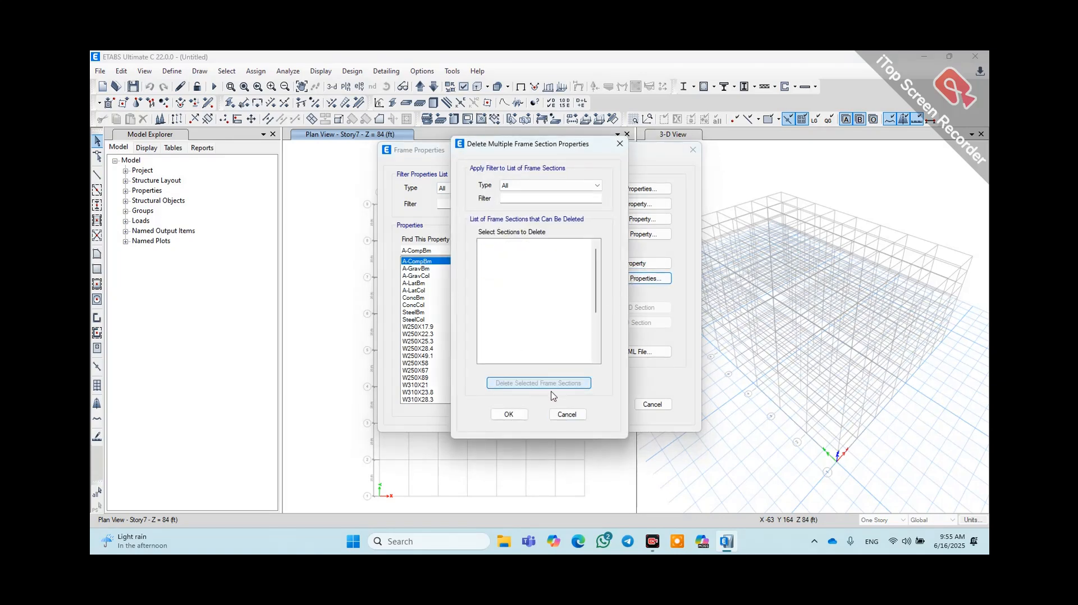
drag(511, 242, 520, 379)
click(528, 382)
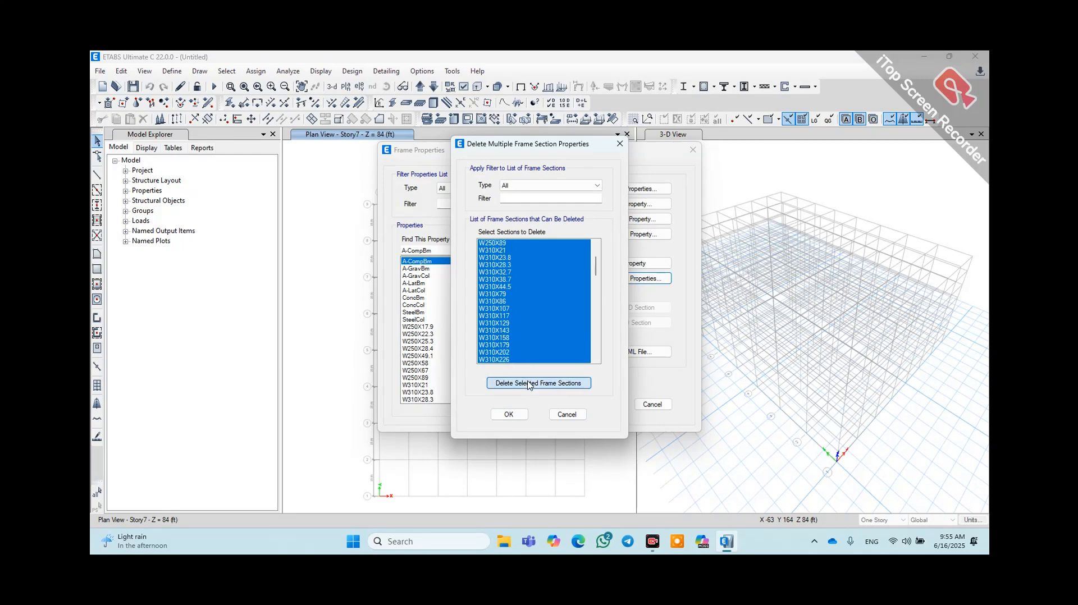
drag(512, 243, 530, 387)
click(540, 383)
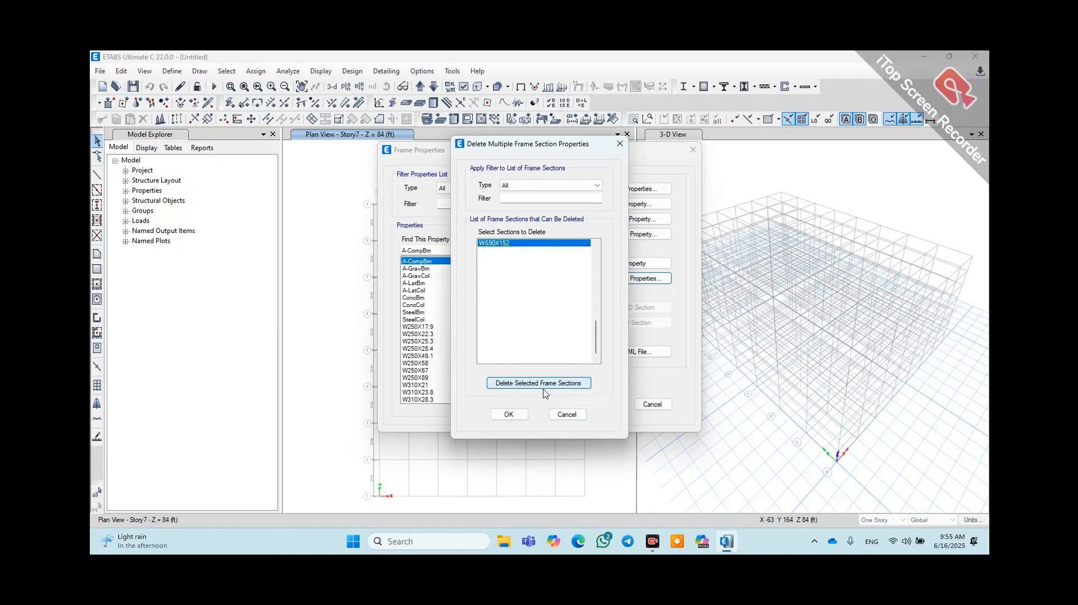
click(618, 338)
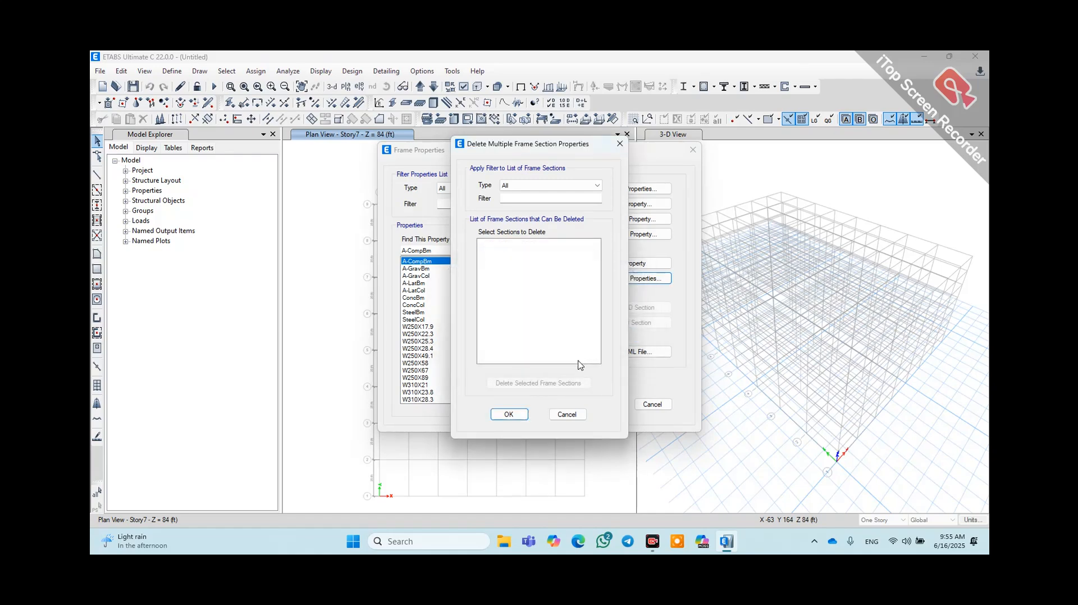
click(508, 414)
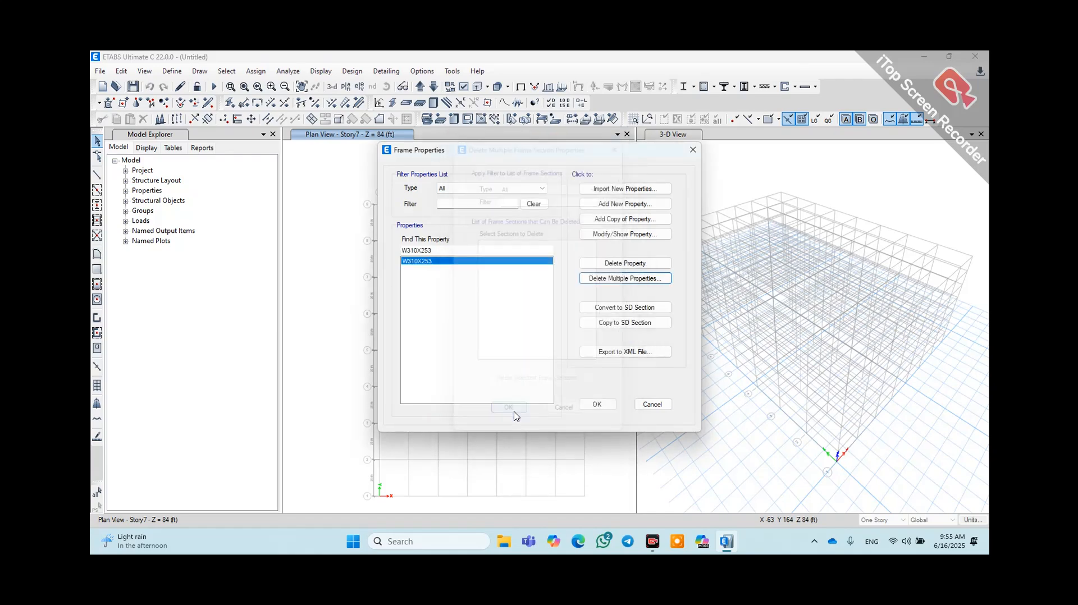
- Add a new Concrete Rectangular frame section named col 30X30 with Concrete as its material
click(615, 204)
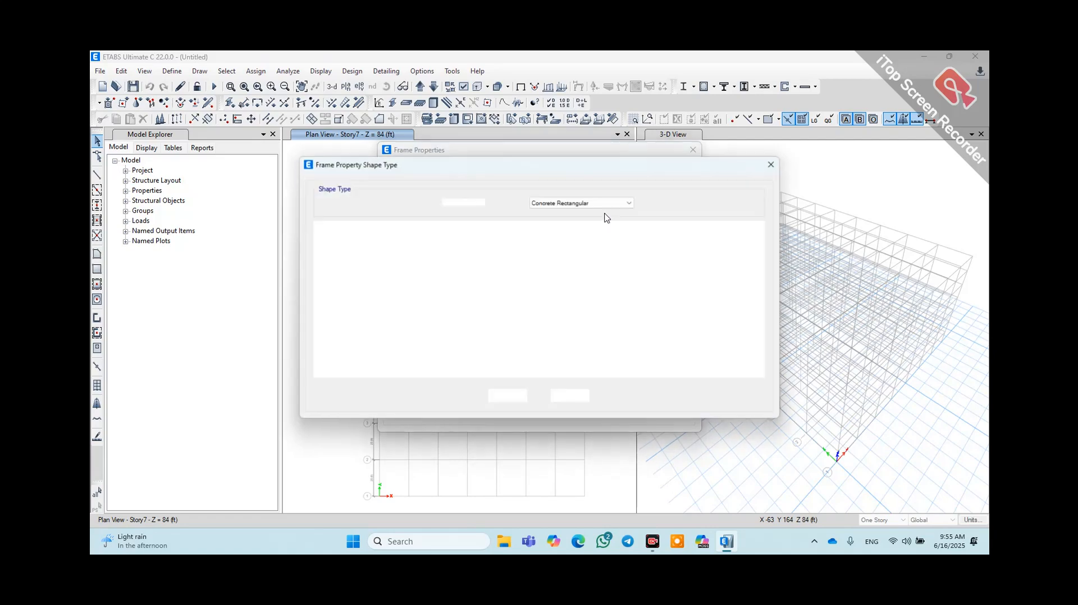
key(Escape)
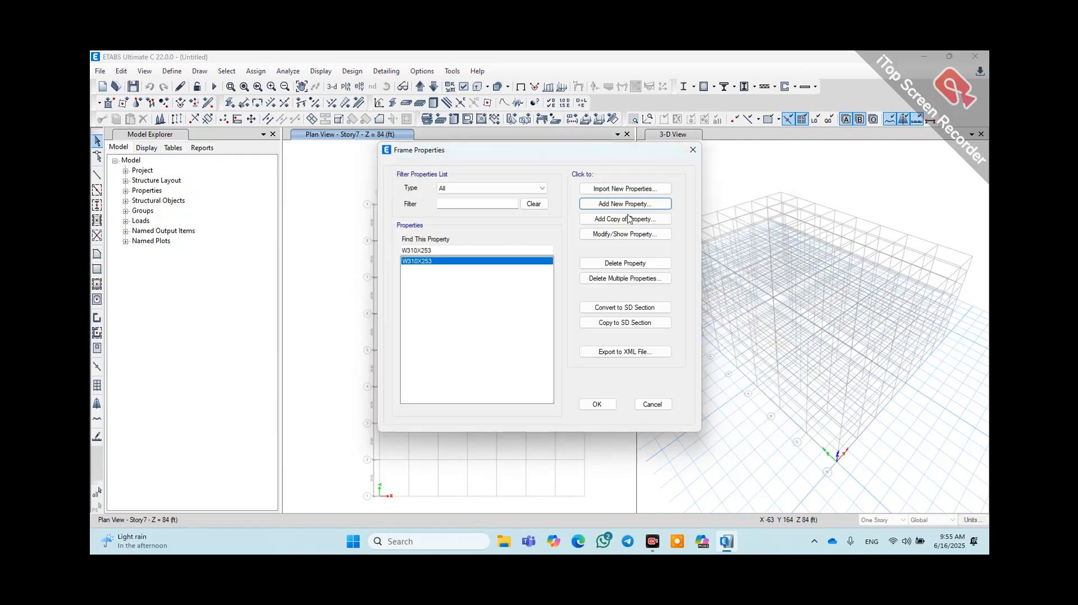
click(647, 211)
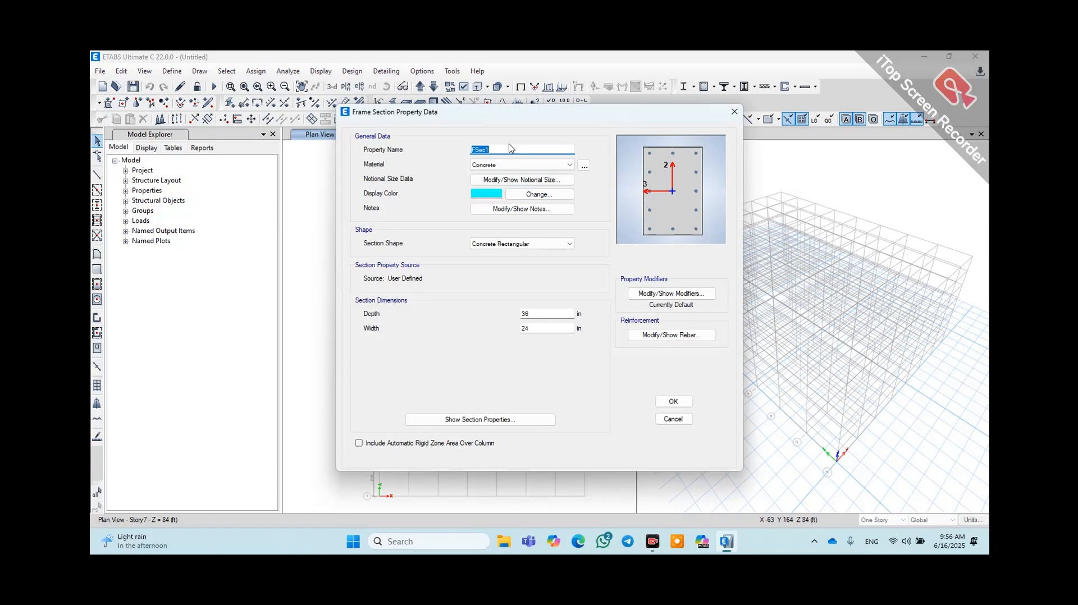
text(col 30X30)
click(513, 165)
click(501, 182)
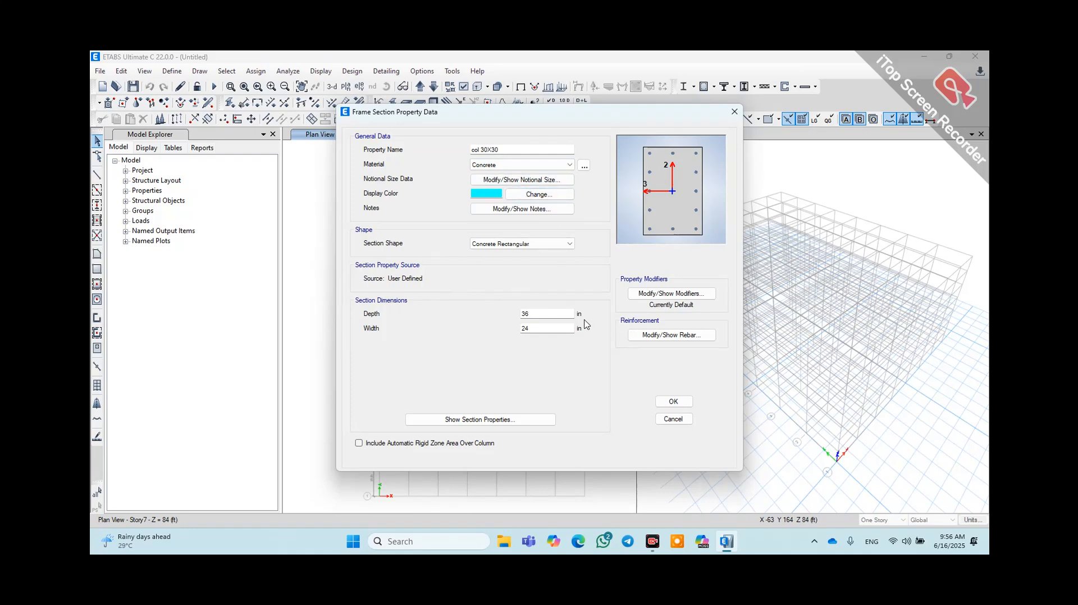
- Set the column section's depth and width to 30 in and accept its property modifiers of 1
double_click(558, 312)
text(30)
key(Return)
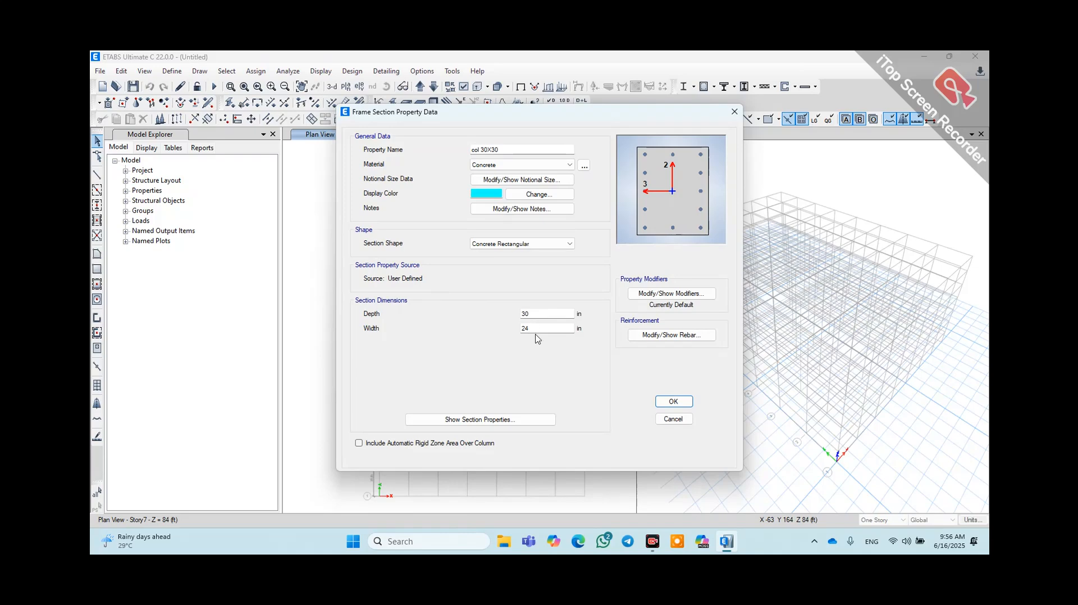
drag(532, 328, 481, 330)
text(30)
click(670, 295)
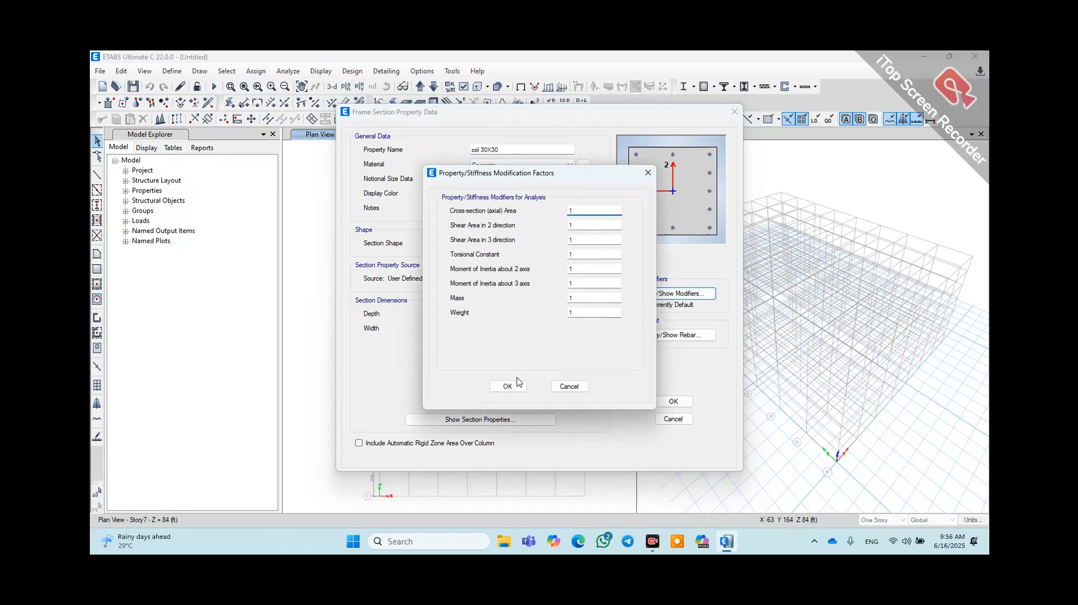
click(508, 386)
- Set the column's reinforcement to P-M2-M3 Design with fy=60ksi for both longitudinal bars and ties, and save the section
click(685, 335)
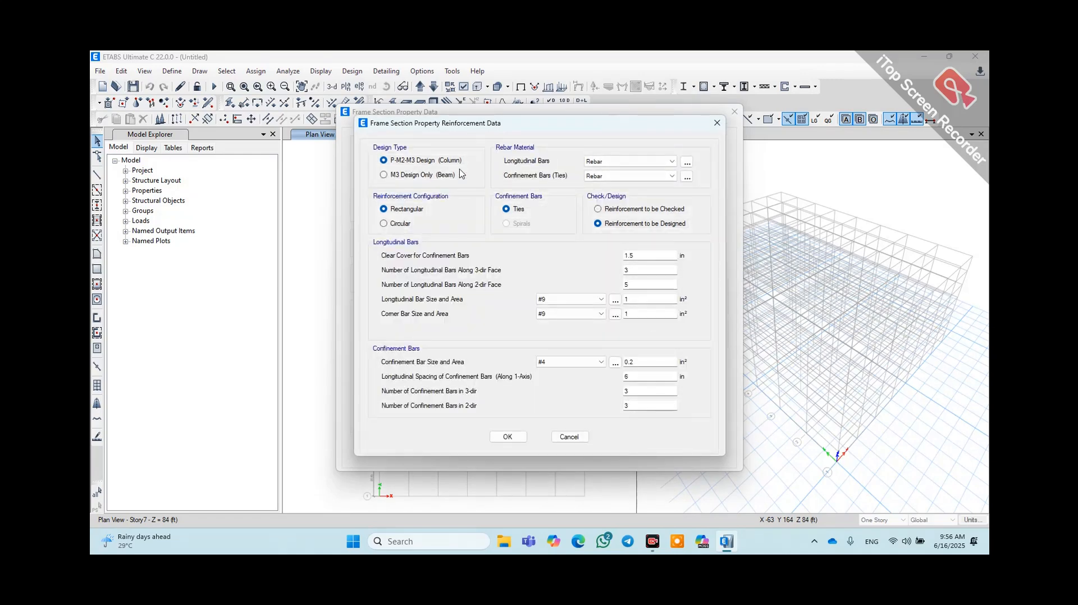
click(442, 176)
click(442, 162)
click(629, 161)
click(626, 179)
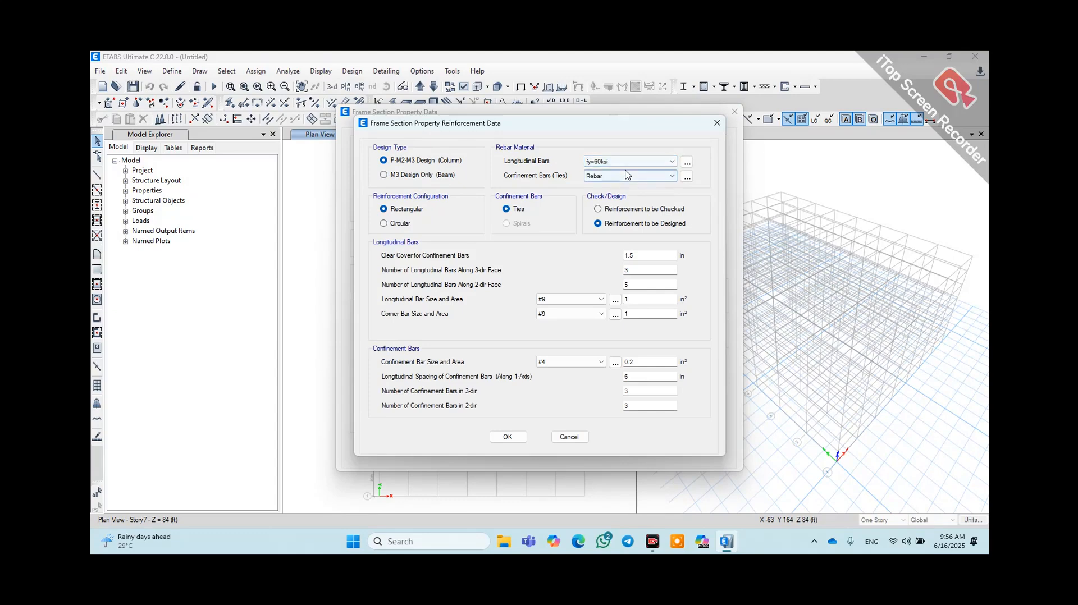
click(626, 175)
click(626, 186)
click(626, 176)
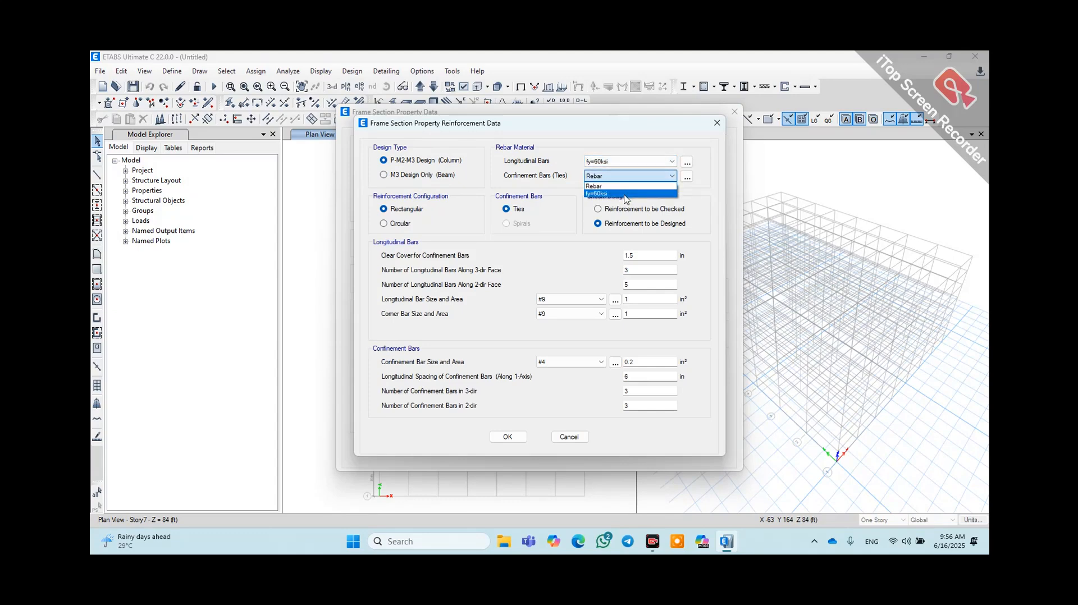
click(624, 193)
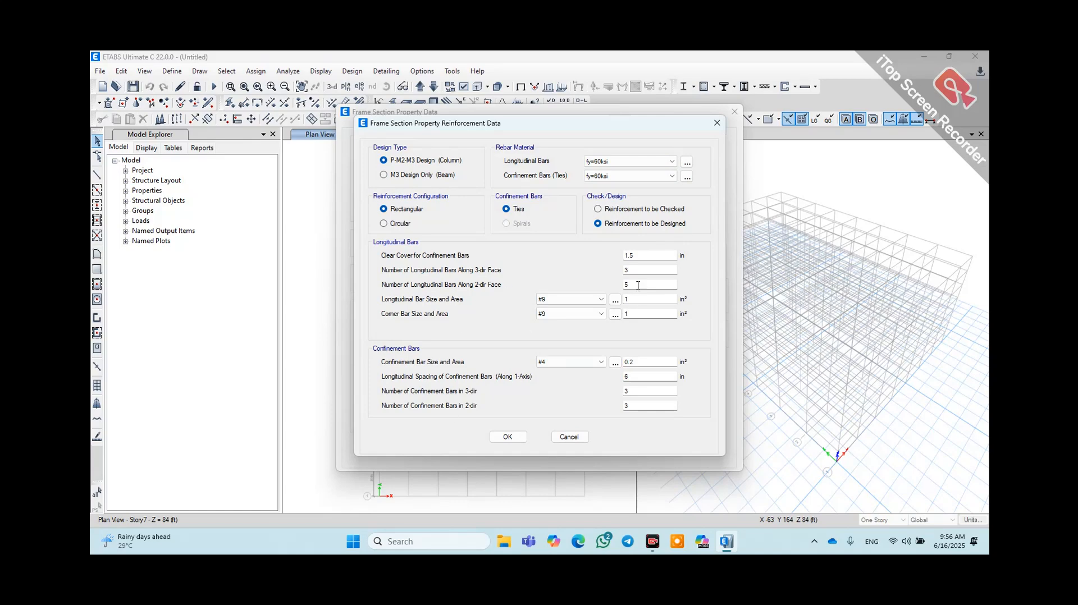
click(508, 438)
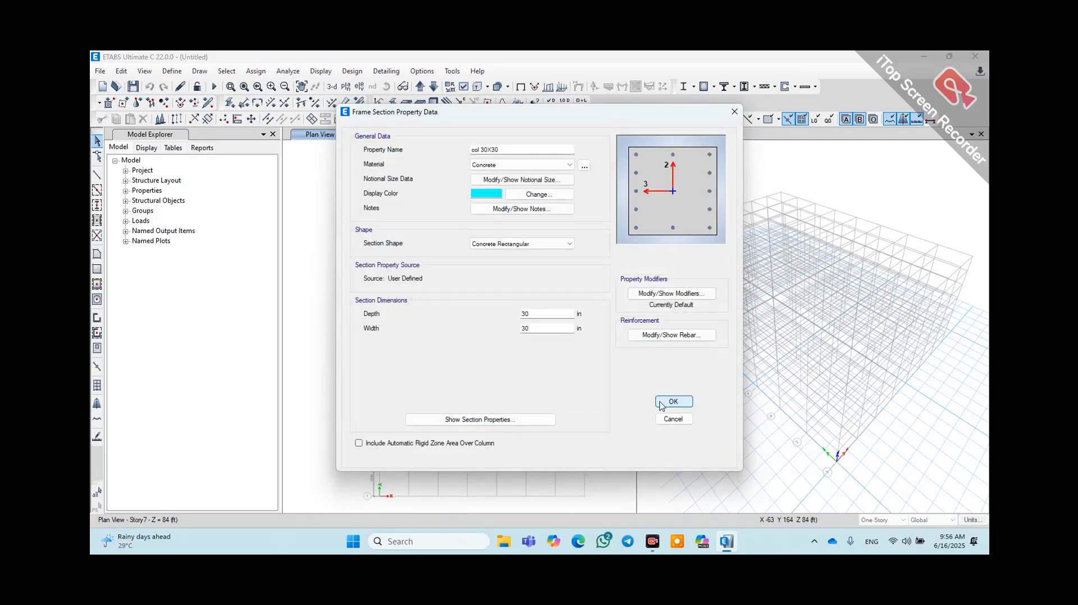
click(672, 401)
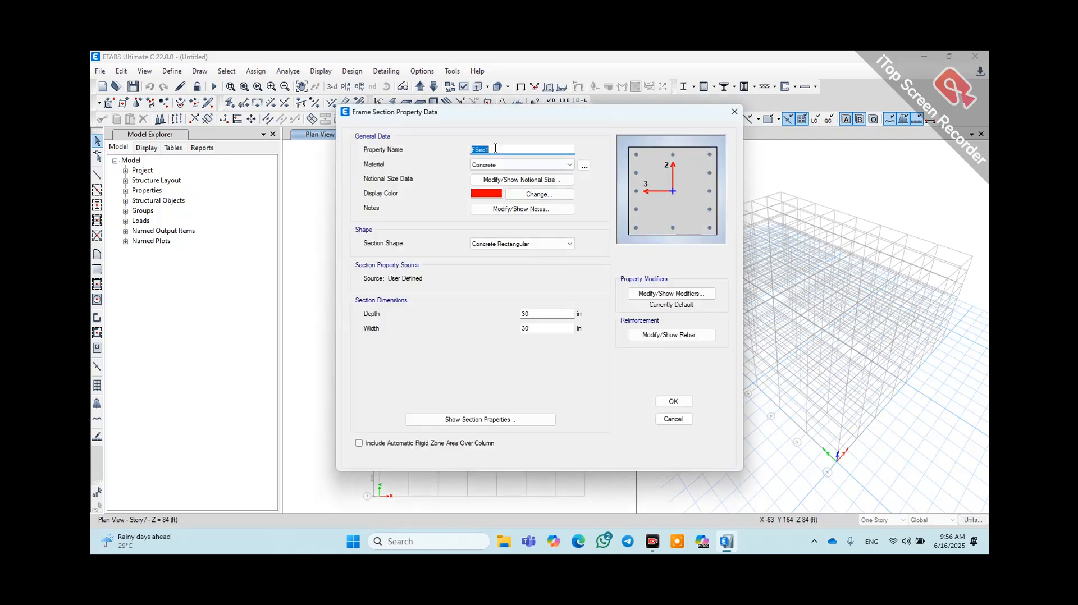
- Name the new concrete rectangular section beam 15X30 and give it a 30 in depth and 15 in width
text(beam 15X30)
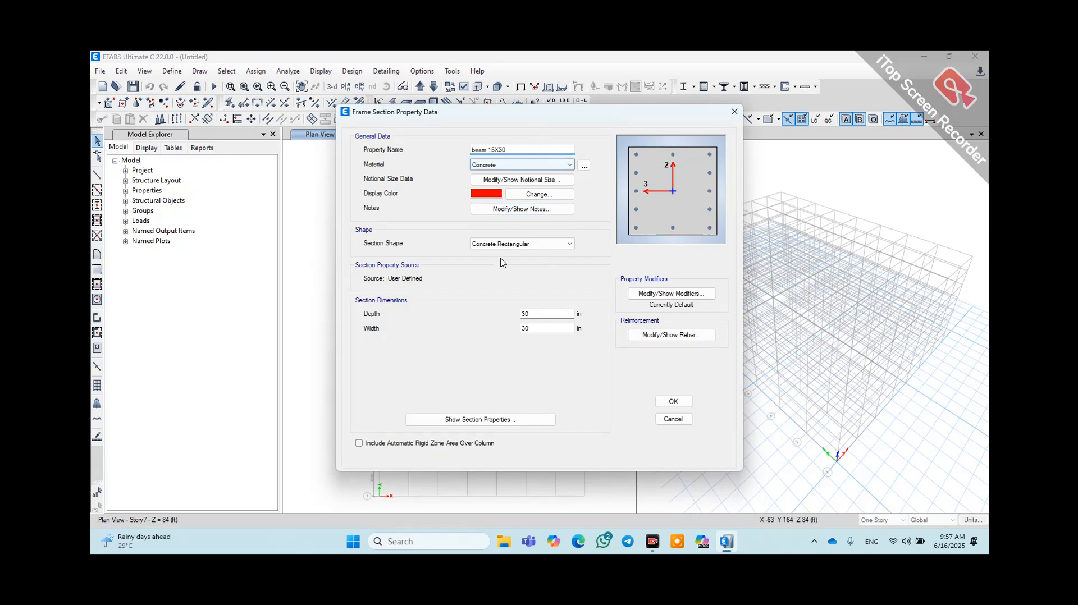
click(551, 319)
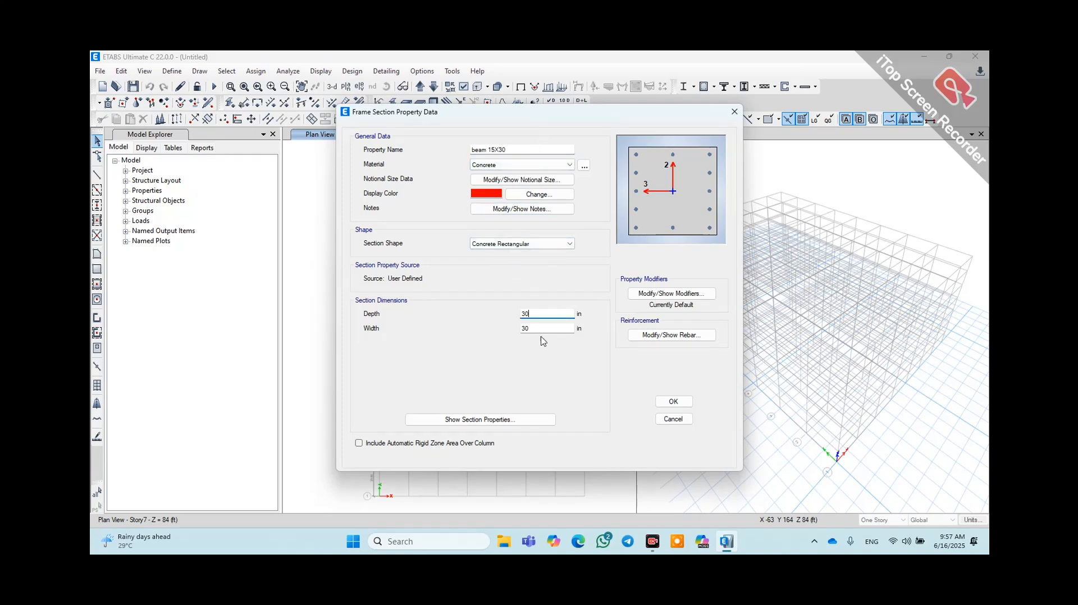
key(Tab)
text(1)
- Set the beam section's reinforcement to M3 Design Only with fy=60ksi longitudinal bars and ties, and save the section
click(664, 336)
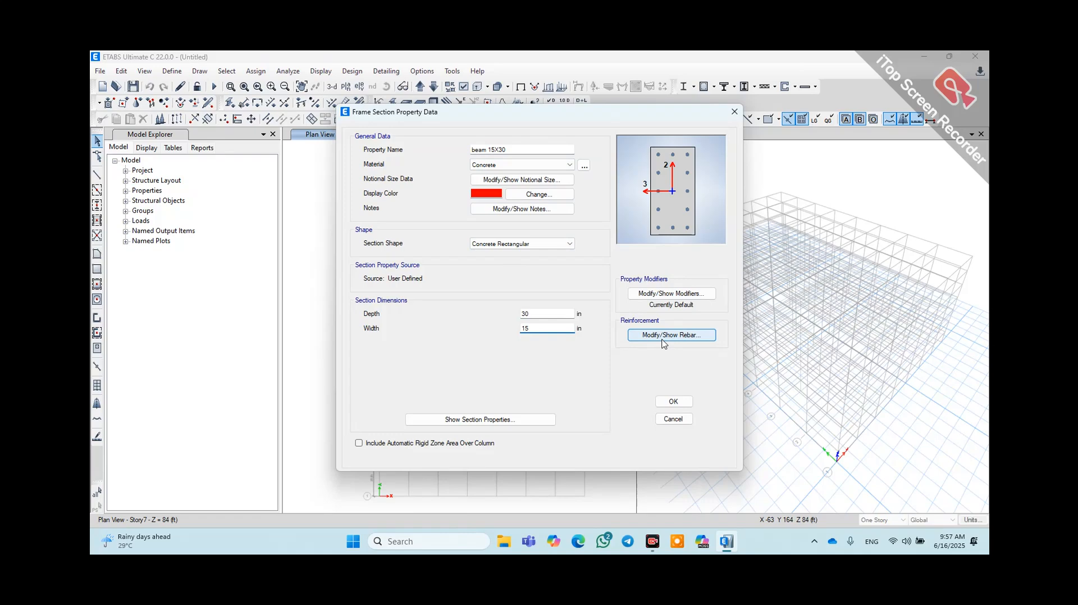
click(408, 176)
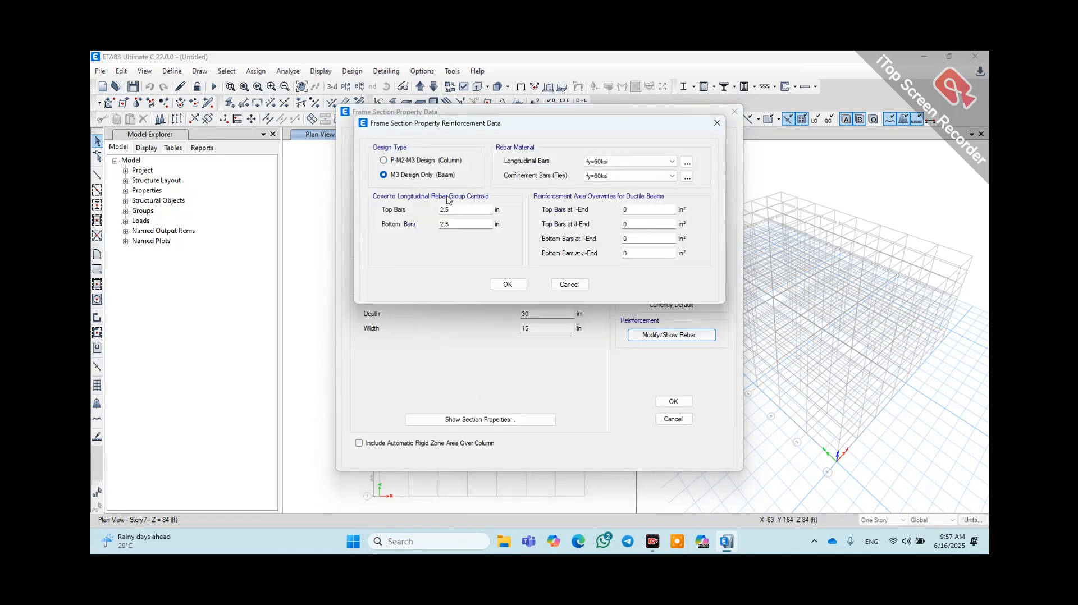
click(629, 161)
click(628, 168)
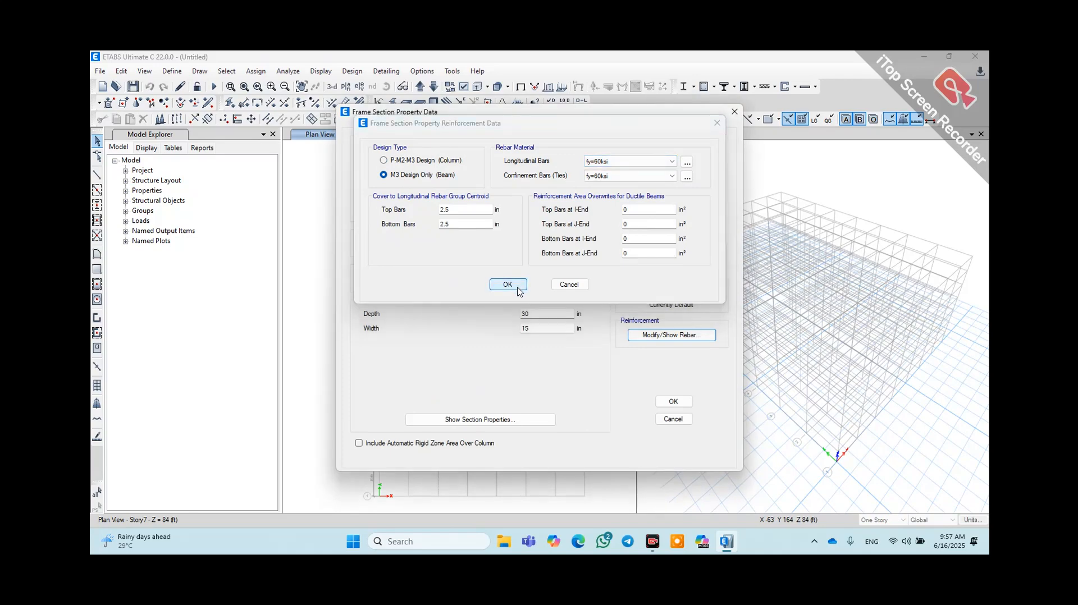
click(507, 284)
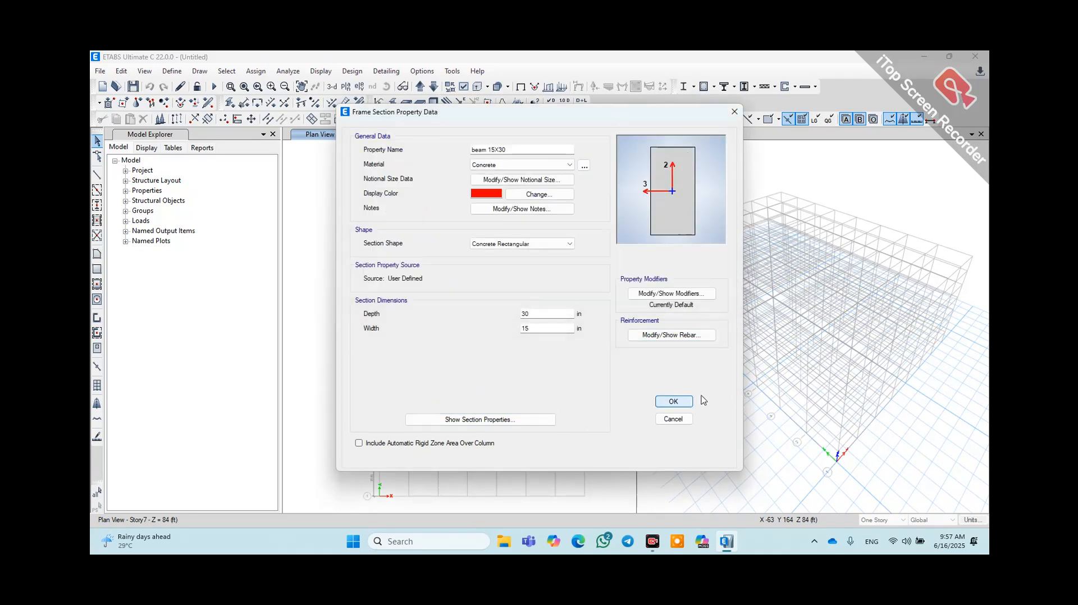
click(677, 401)
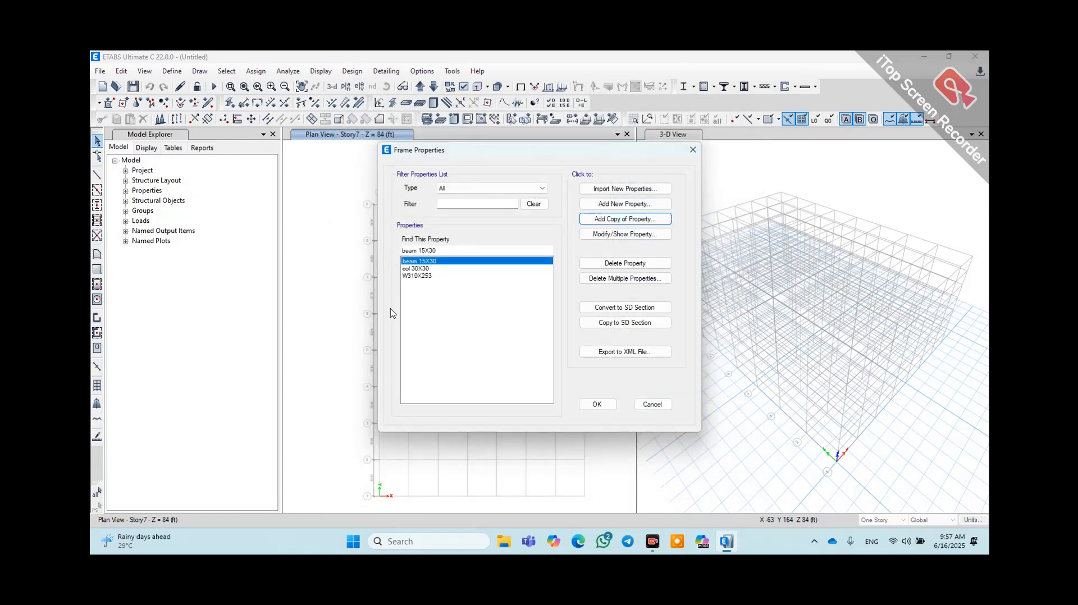
- Delete the remaining W310X253 frame section and accept the frame properties
click(416, 275)
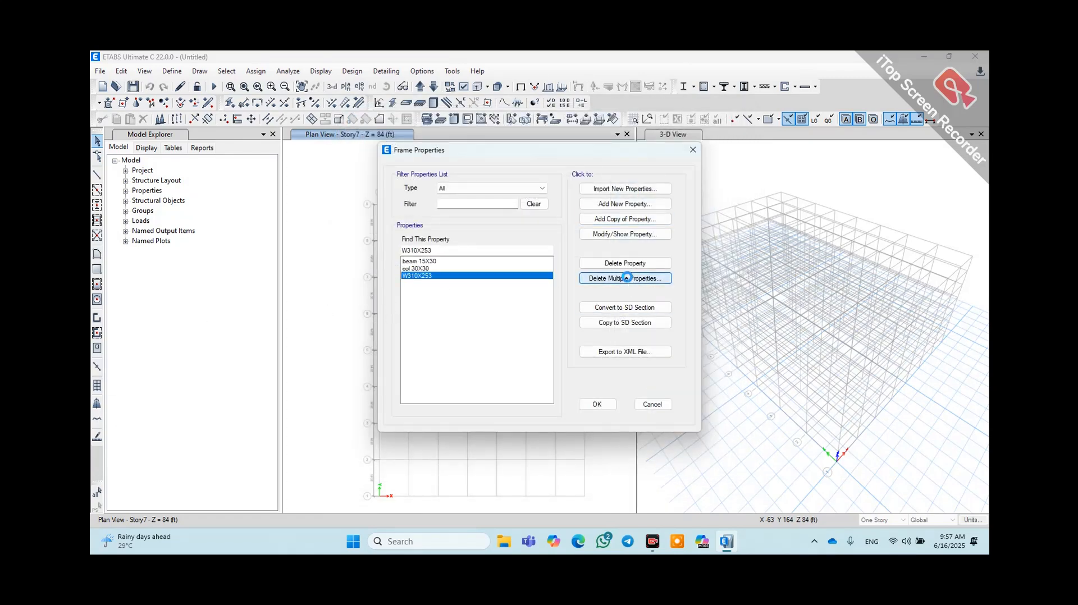
click(627, 277)
click(505, 259)
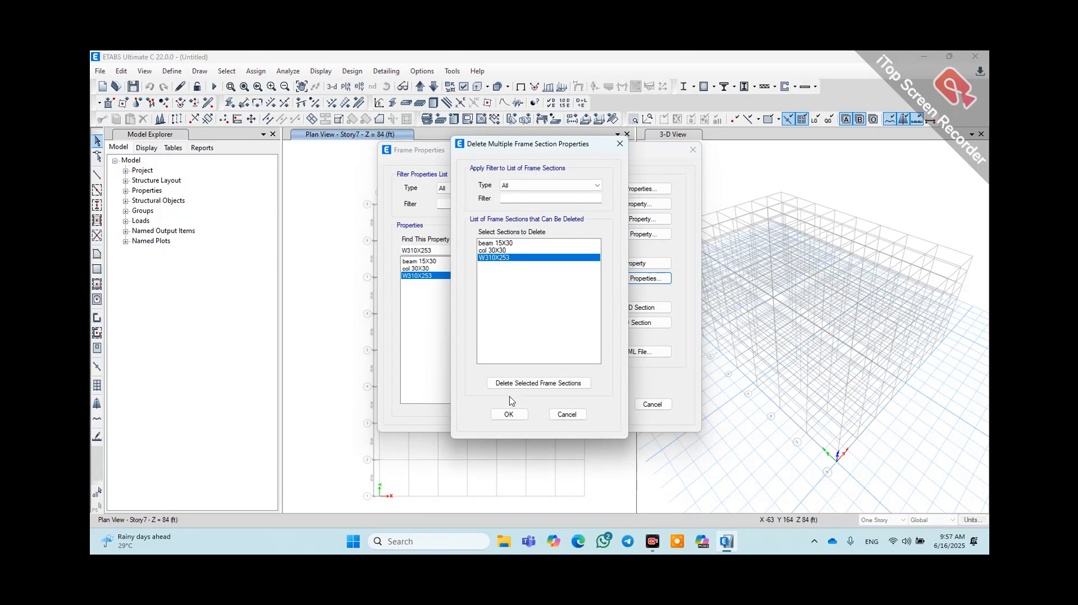
click(515, 384)
click(508, 415)
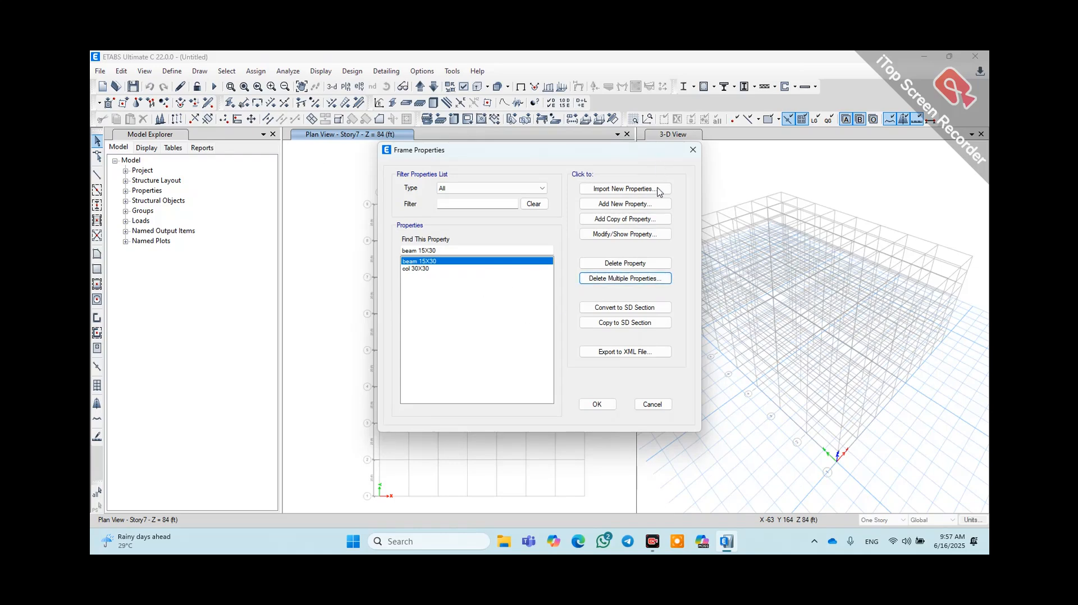
click(597, 404)
- Rename the Slab1 slab property as Slab 6" and set its modeling type to Membrane
click(171, 71)
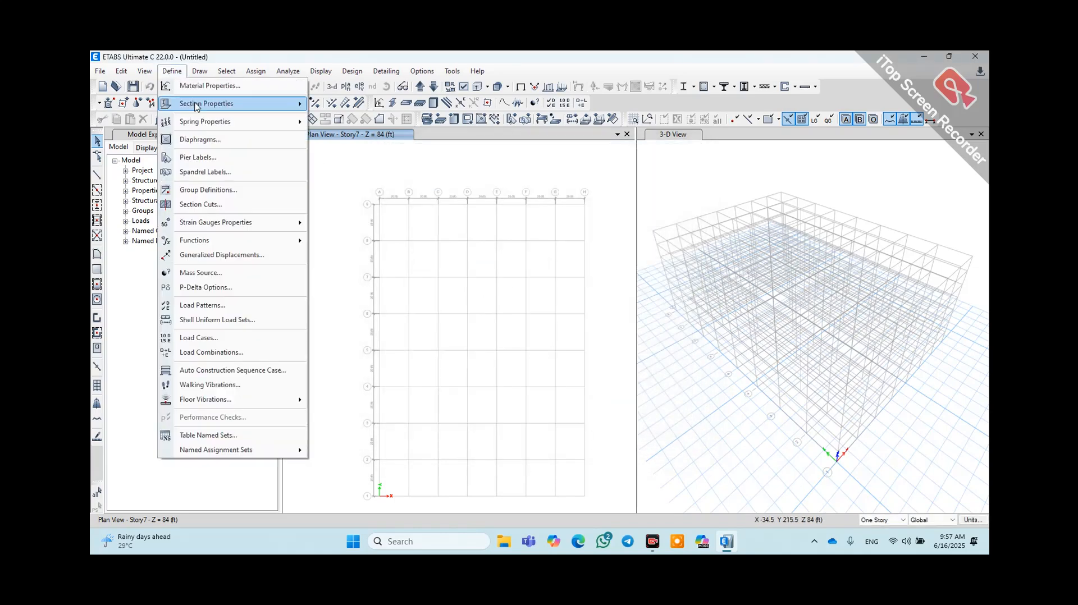
mouse_move(196, 104)
click(370, 139)
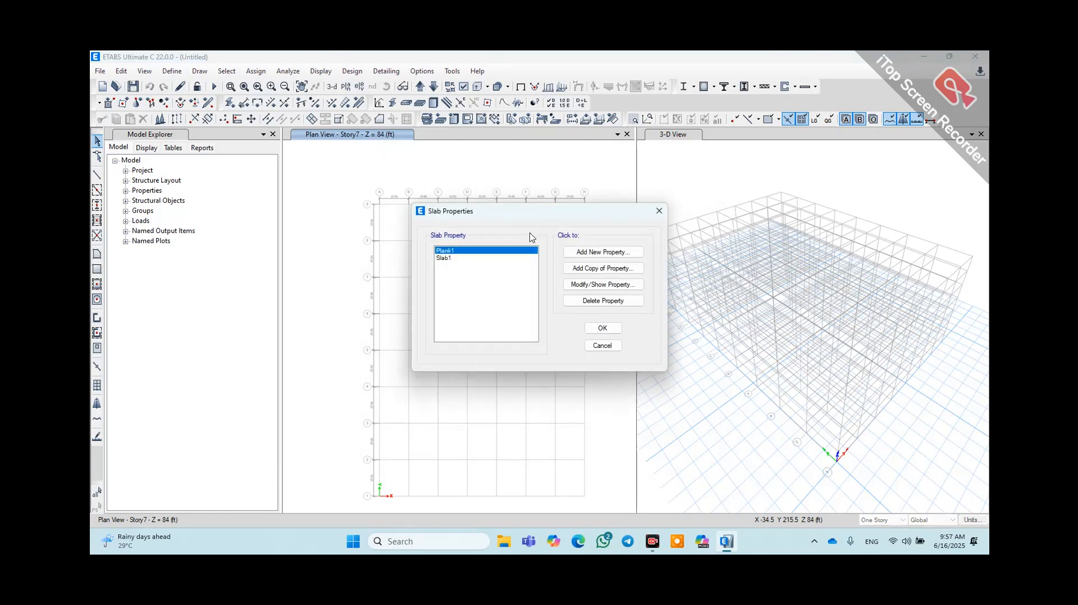
click(471, 258)
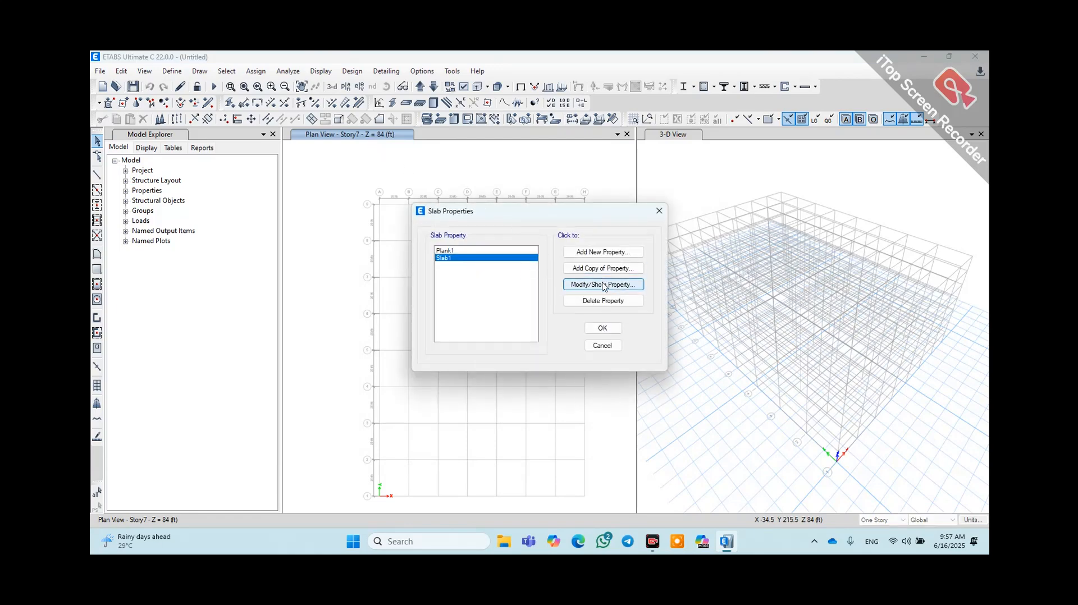
click(604, 285)
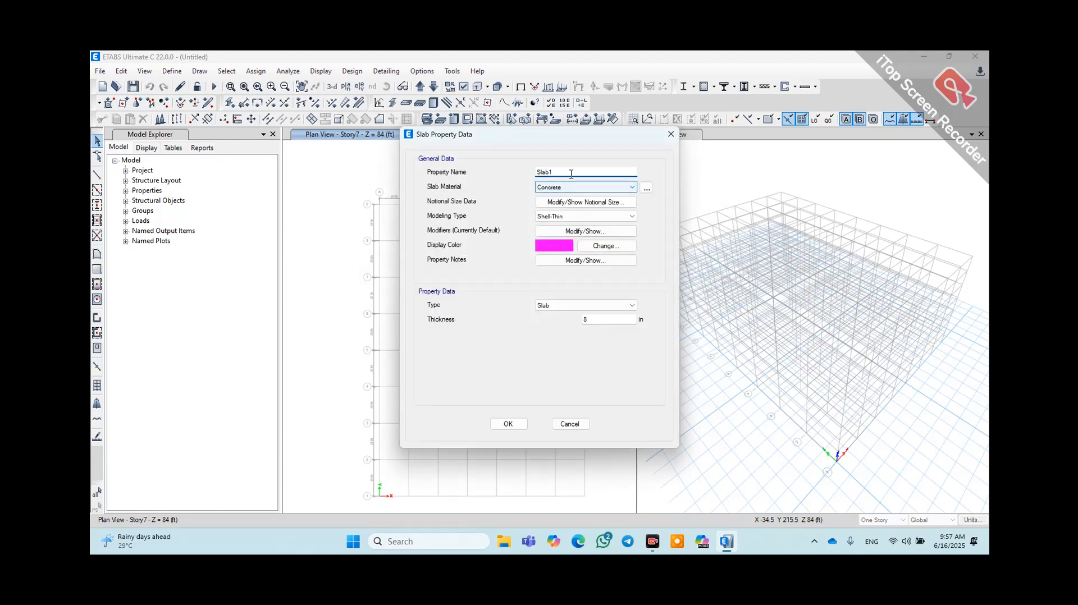
click(566, 171)
click(571, 215)
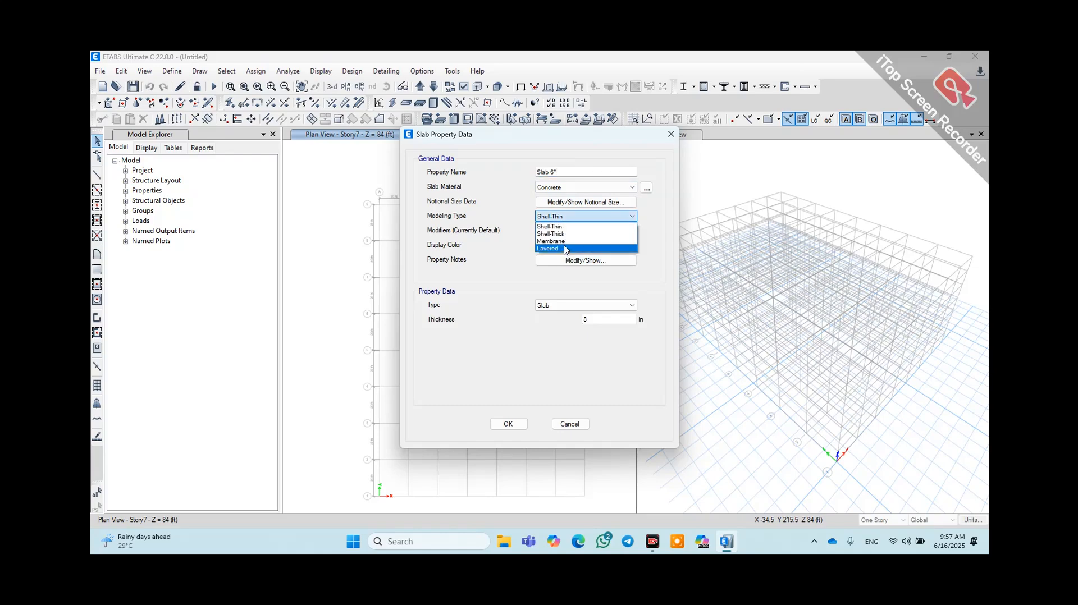
click(566, 246)
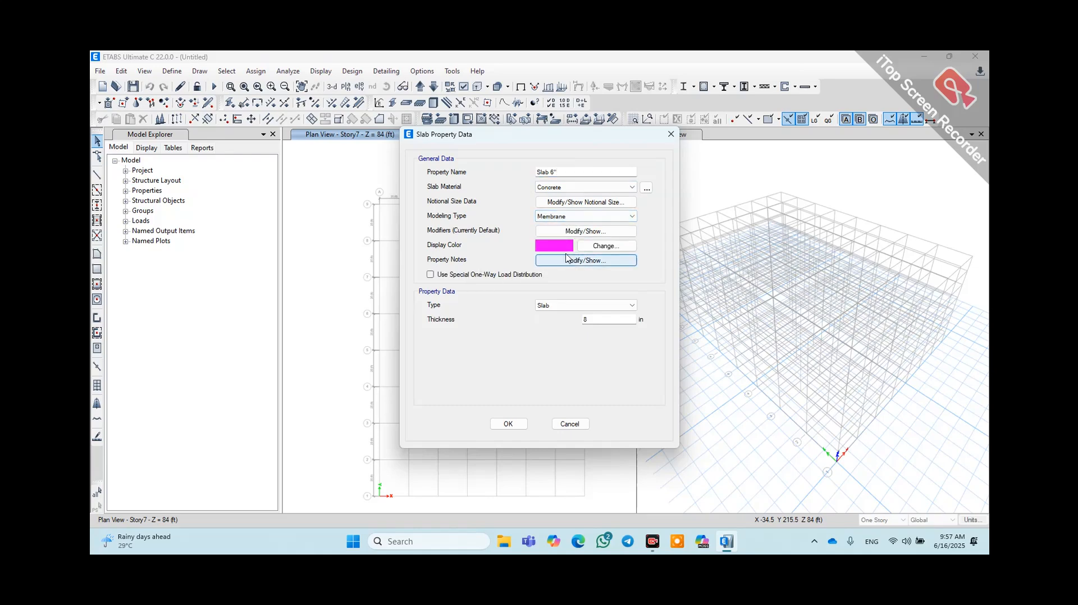
- Set the slab's thickness to 6 in with type Slab and no special one-way load distribution, and save it
click(432, 275)
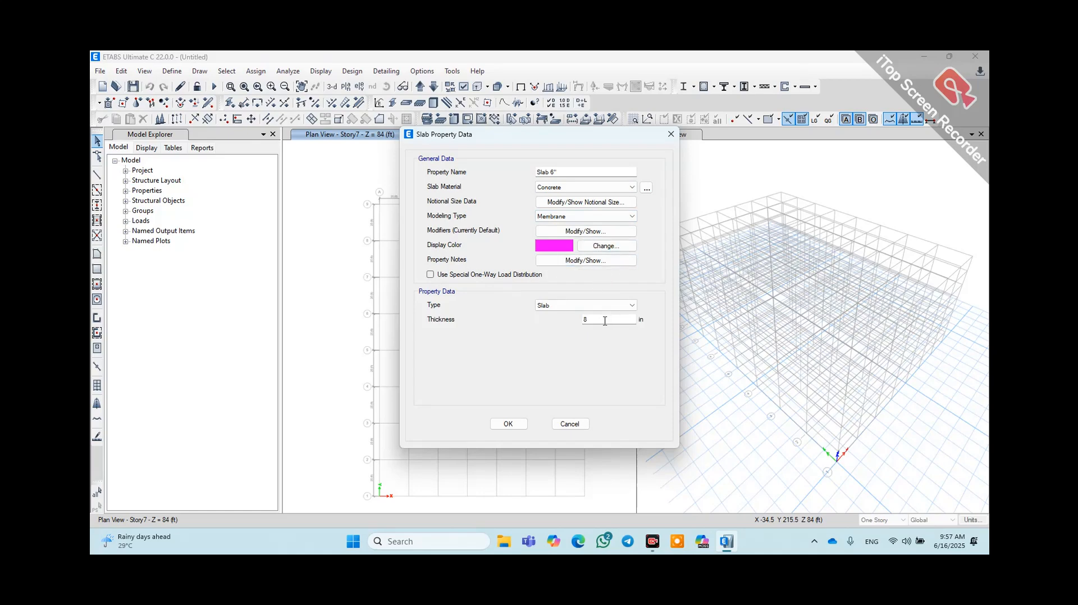
double_click(605, 321)
click(571, 307)
click(572, 314)
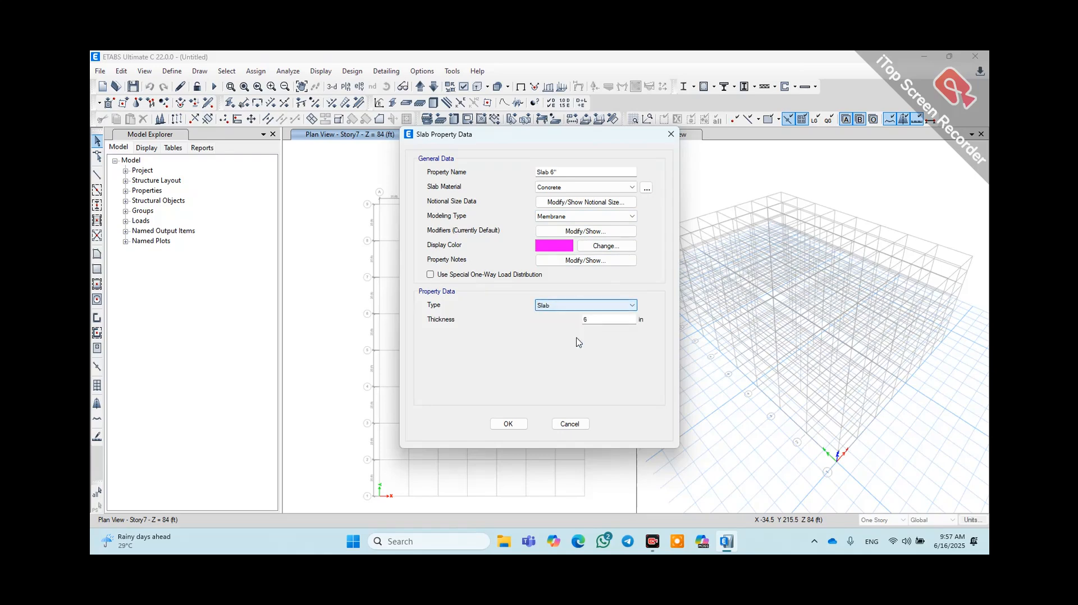
click(521, 425)
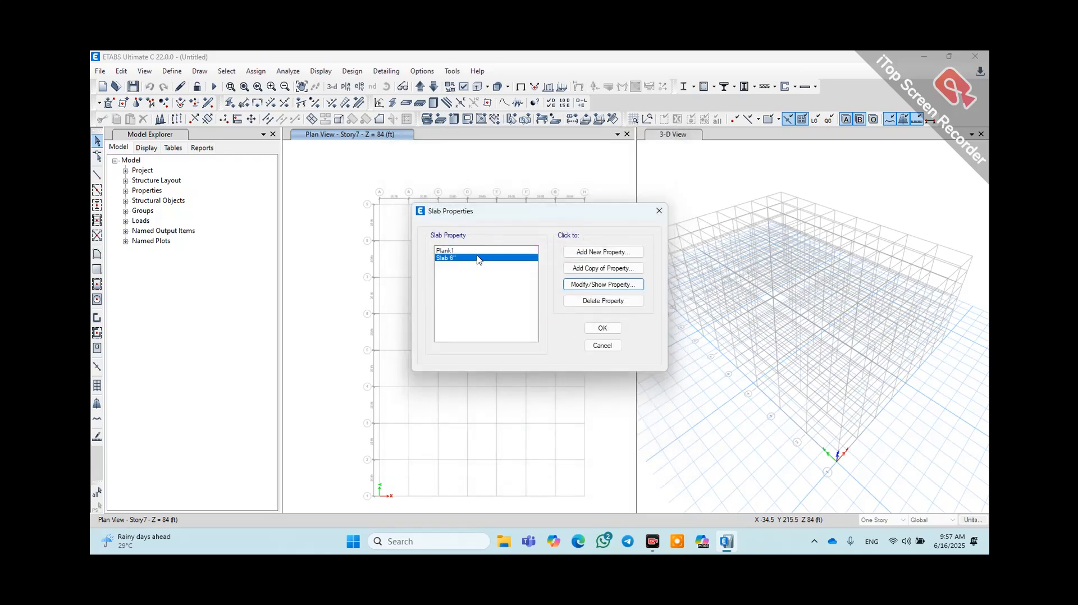
- Copy the Slab 6" property as stair slab 6", enable special one-way load distribution, and accept the slab properties
click(604, 271)
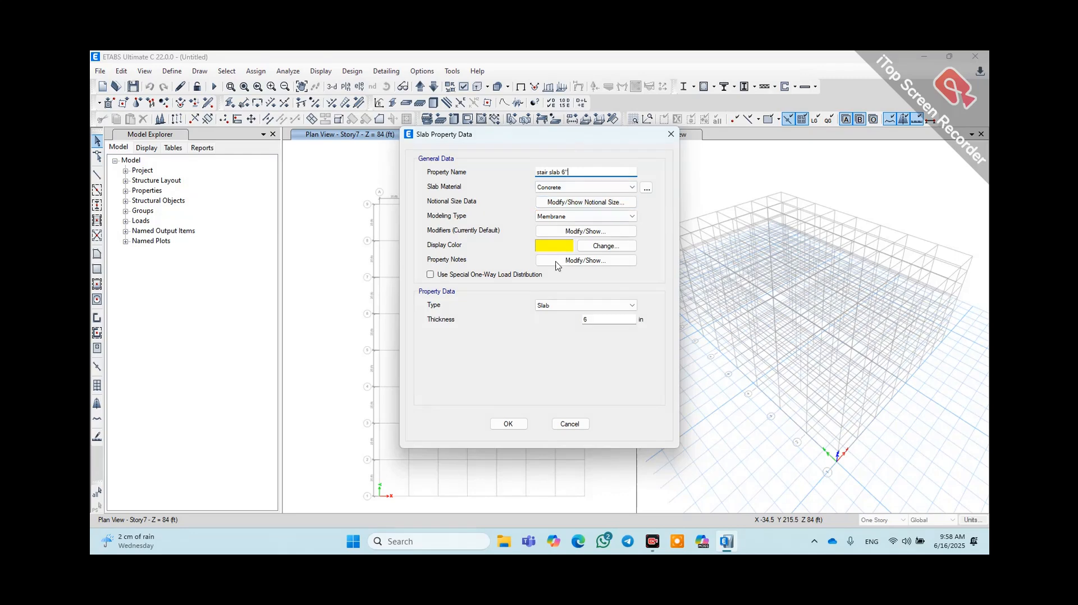
click(570, 306)
click(570, 307)
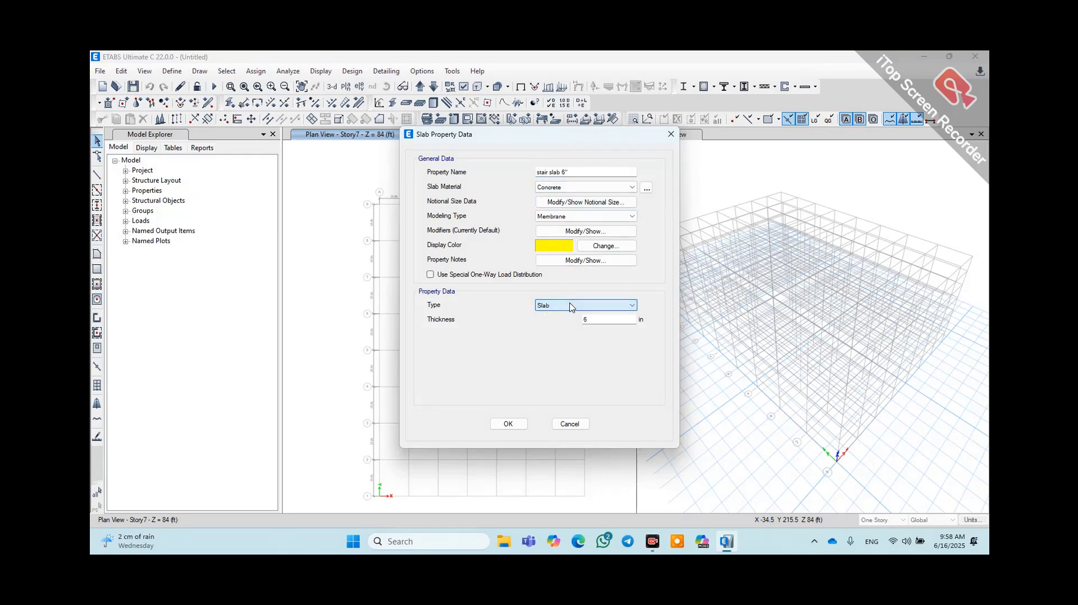
click(571, 307)
click(570, 309)
click(430, 274)
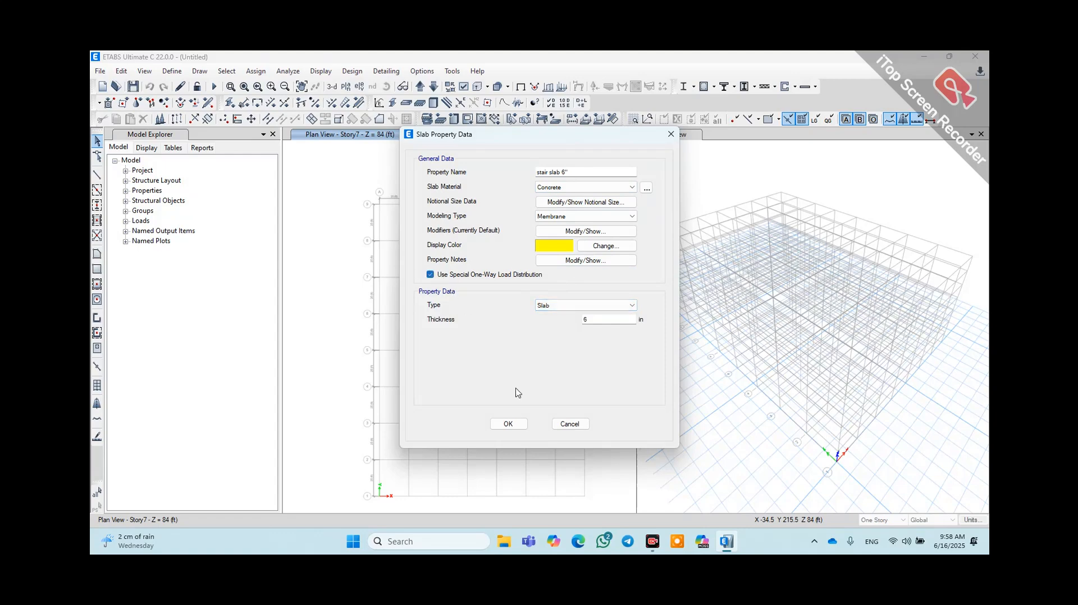
click(515, 431)
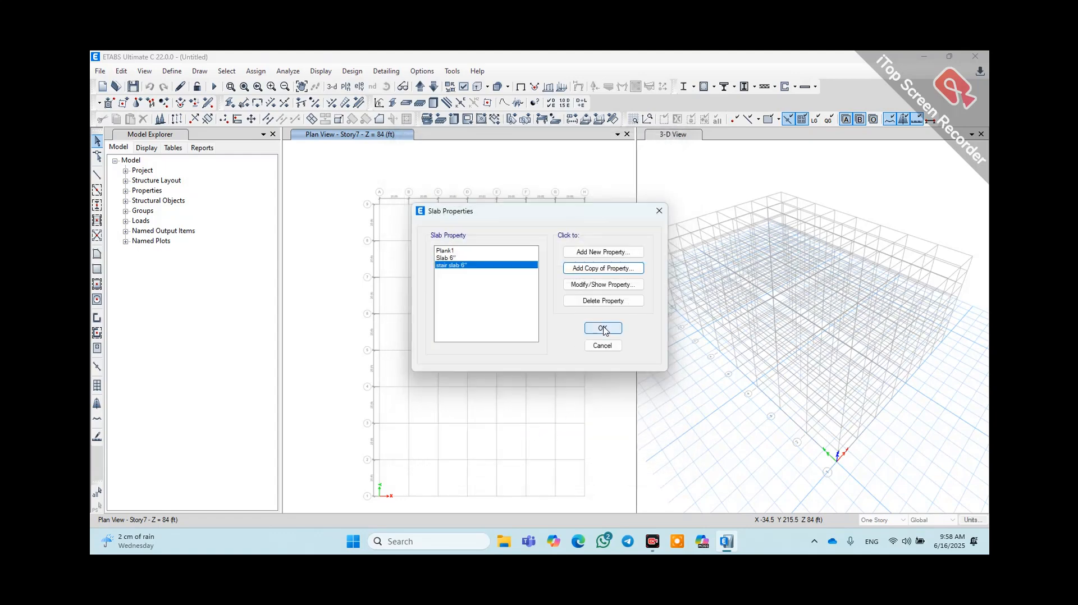
click(603, 329)
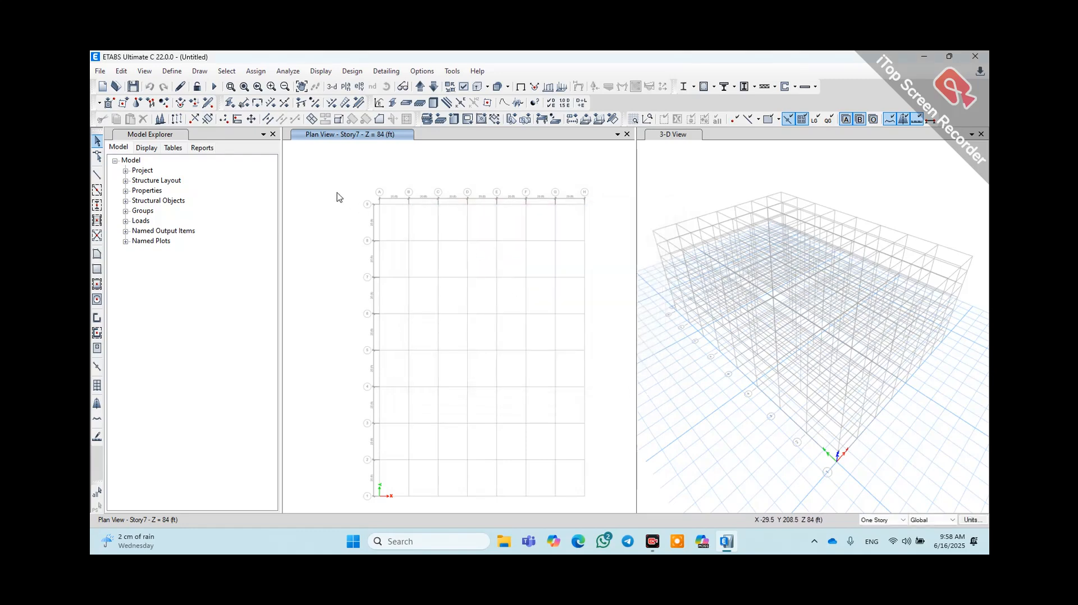
click(179, 74)
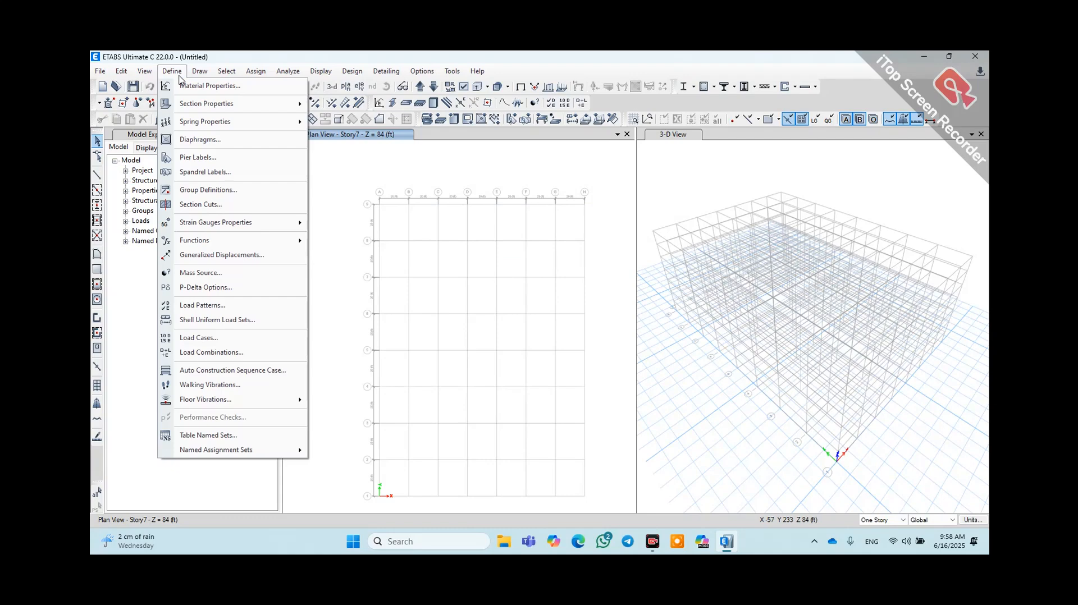
click(767, 176)
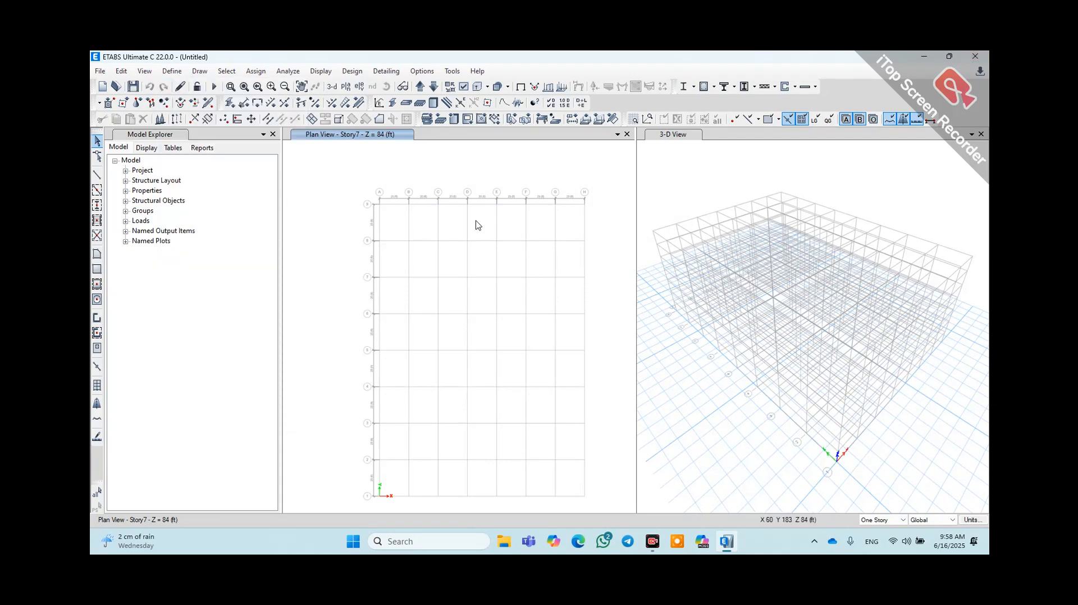
scroll(475, 232, down, 2)
scroll(475, 243, down, 1)
scroll(449, 246, up, 3)
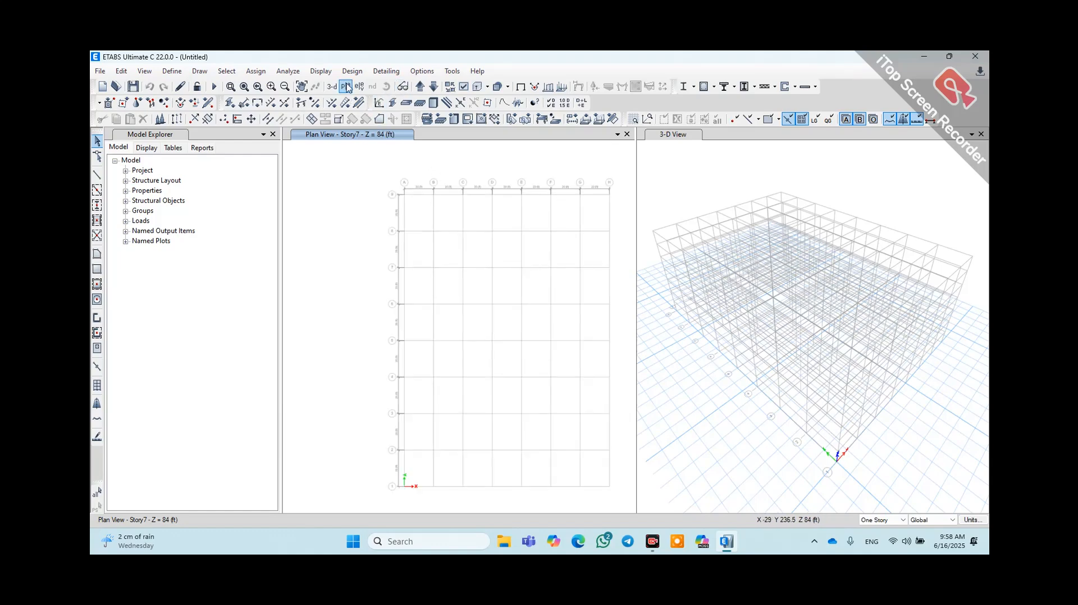
- Switch the plan view to Story1 and set the drawing scope to All Stories
click(345, 87)
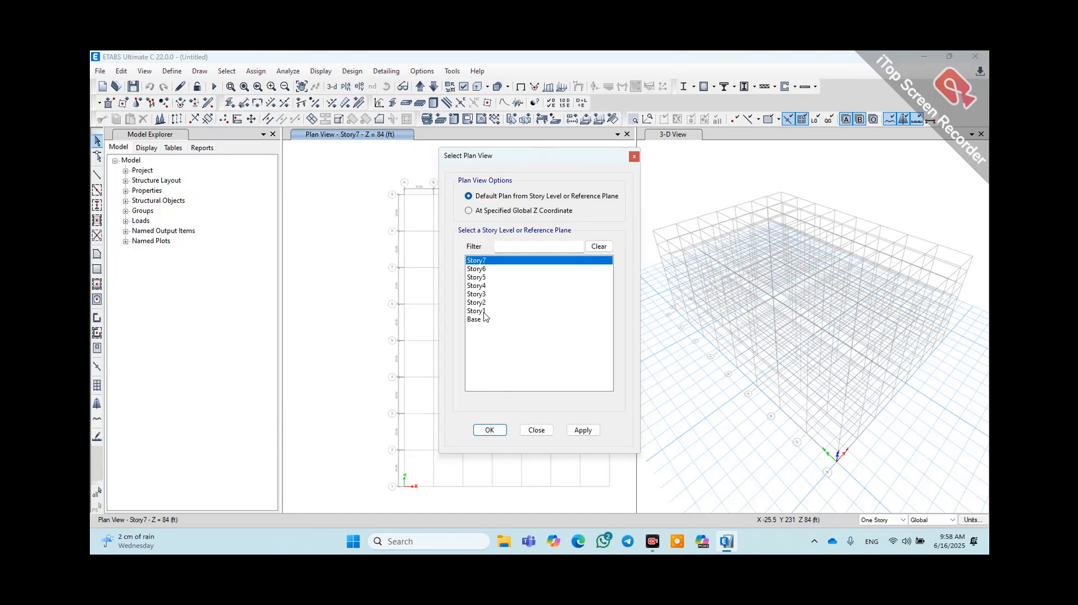
click(477, 311)
click(582, 430)
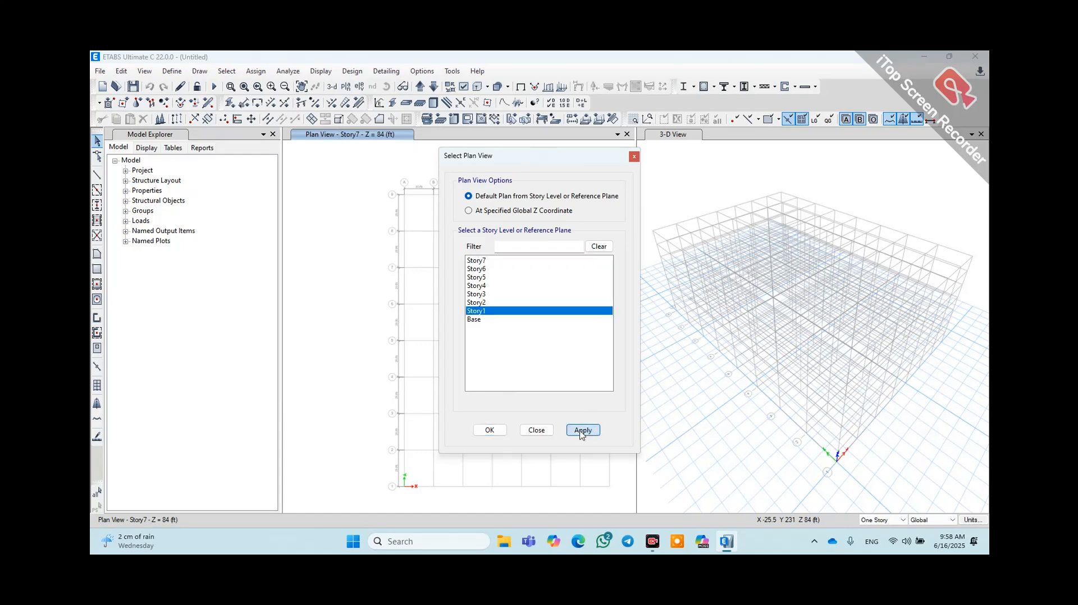
click(500, 432)
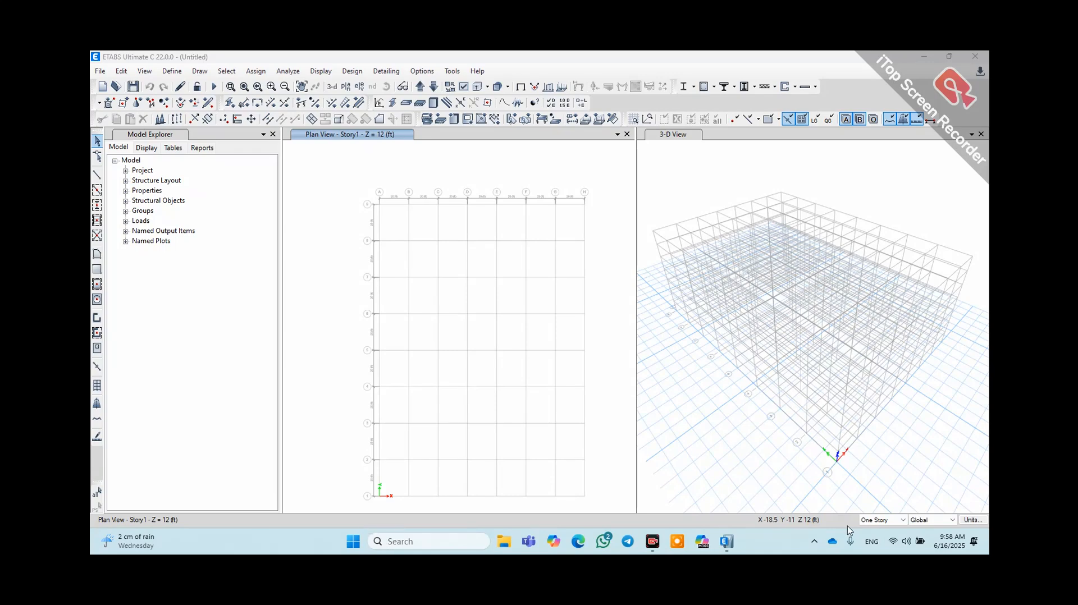
click(882, 519)
click(879, 534)
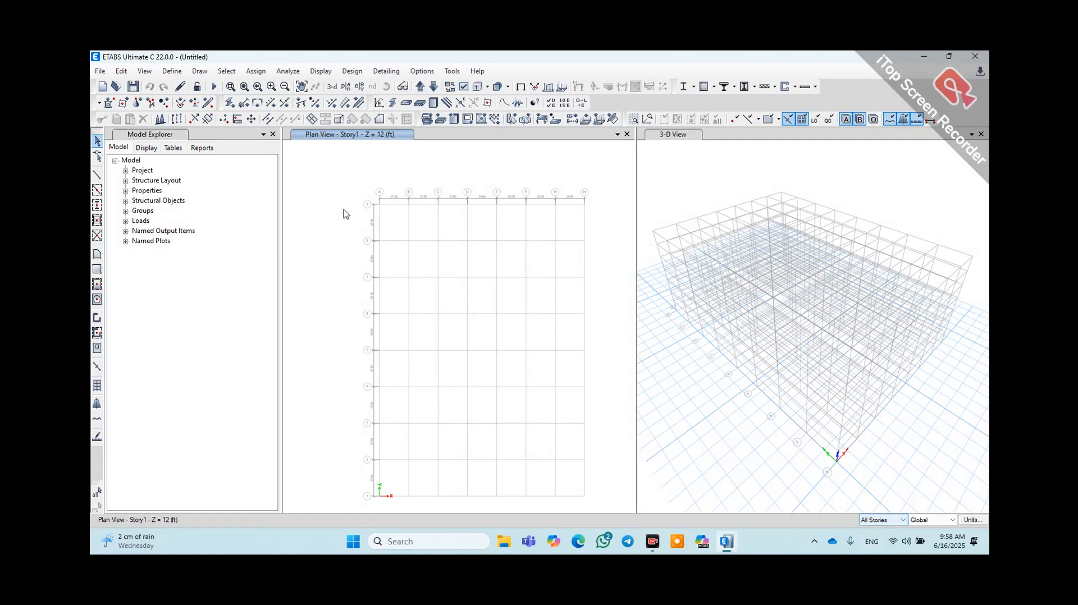
- Quick-draw col 30X30 columns at all grid intersections of the Story1 plan by enclosing the whole grid in one window
click(97, 209)
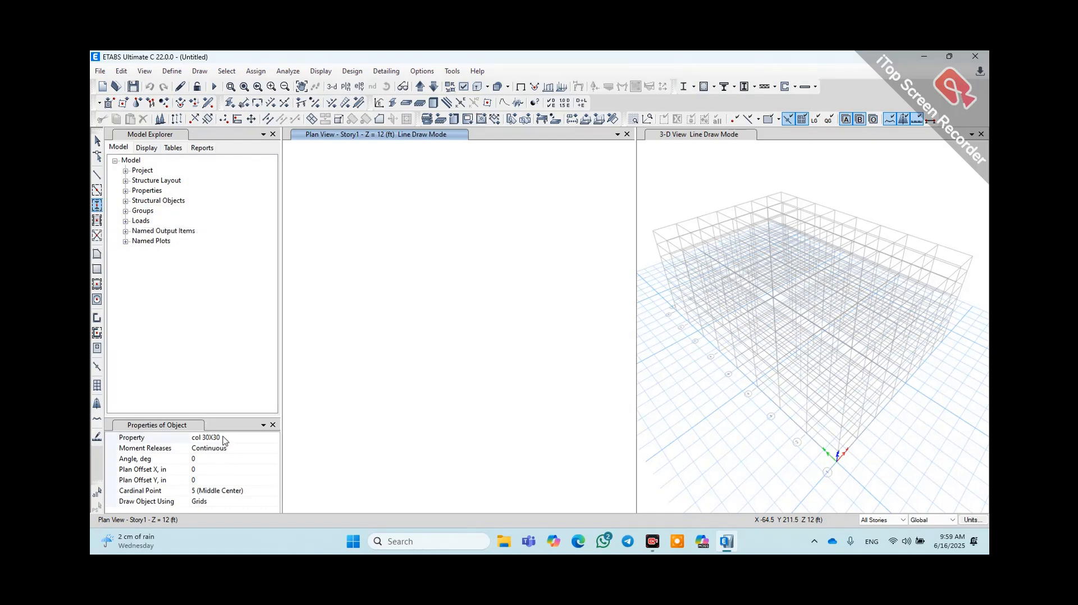
click(242, 441)
click(275, 438)
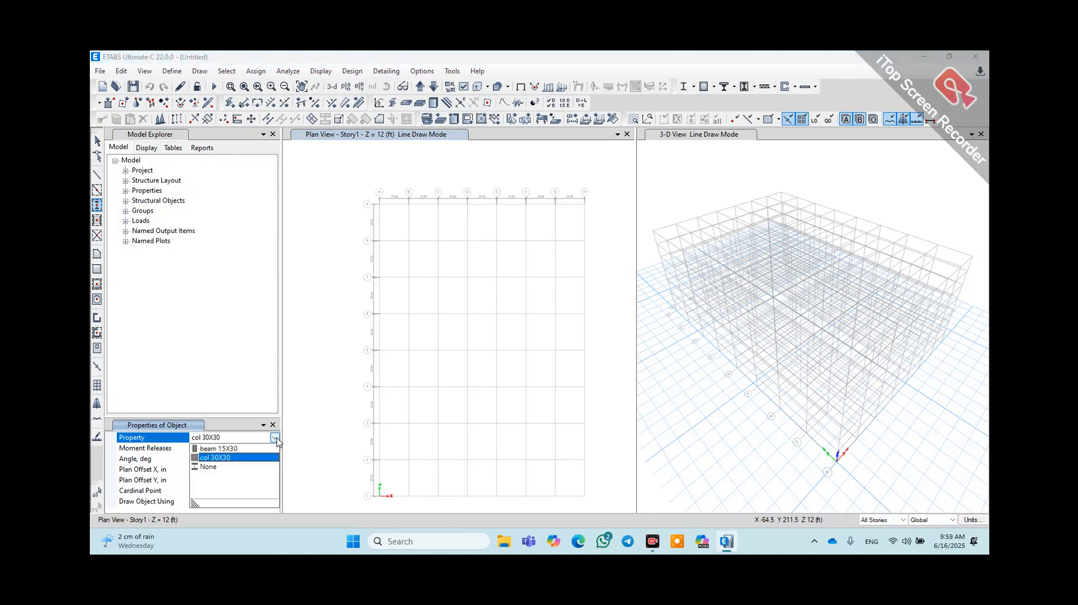
click(275, 438)
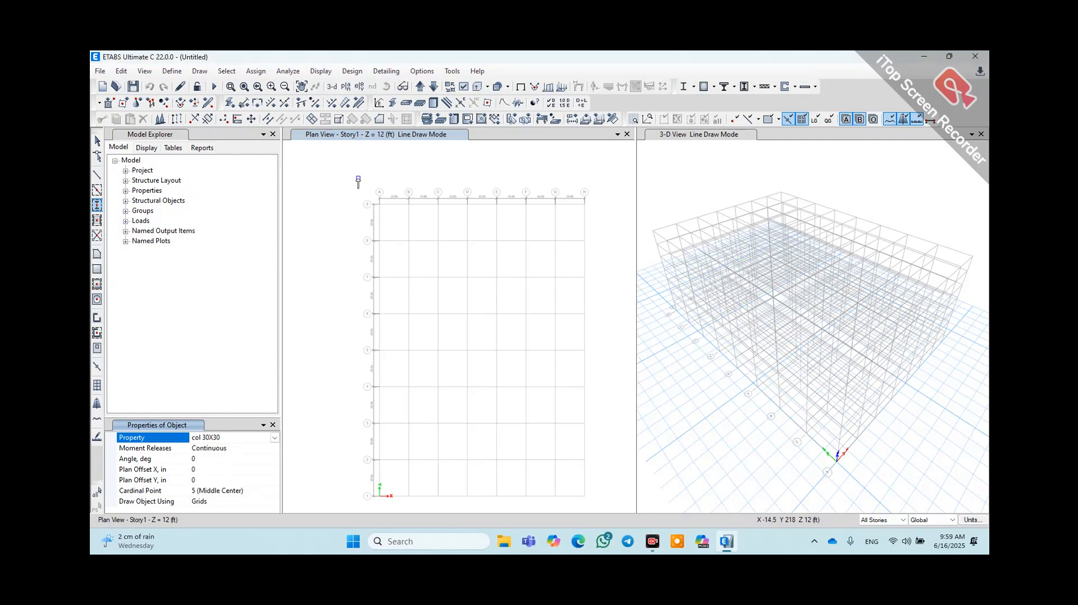
mouse_move(359, 179)
mouse_down()
mouse_move(554, 467)
mouse_move(608, 501)
mouse_up()
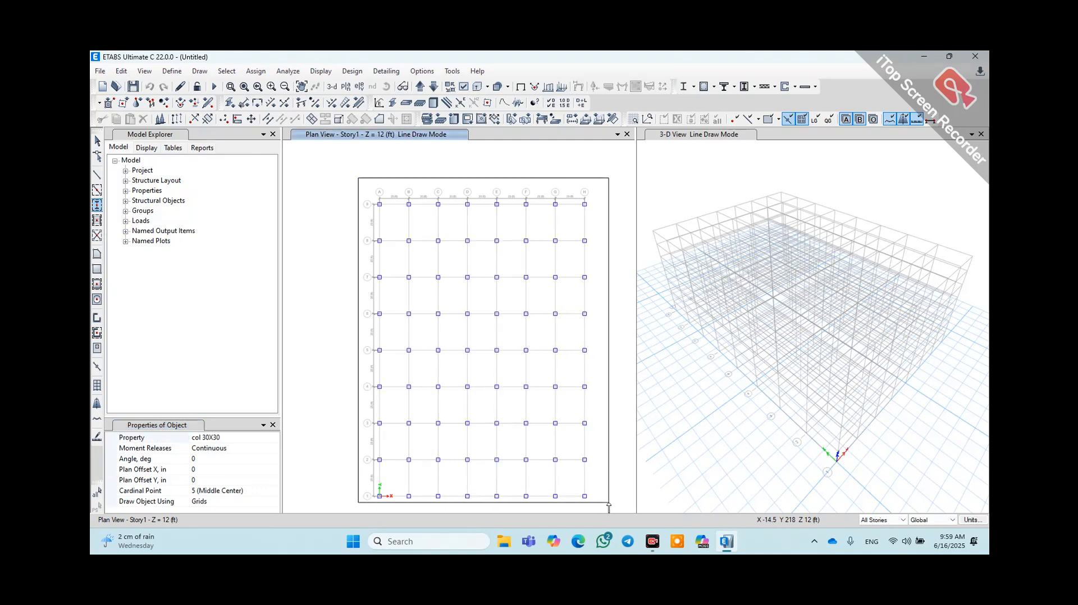
- Complete the window placement of the col 30X30 columns and show the 3-D view with extruded sections
drag(609, 506, 610, 507)
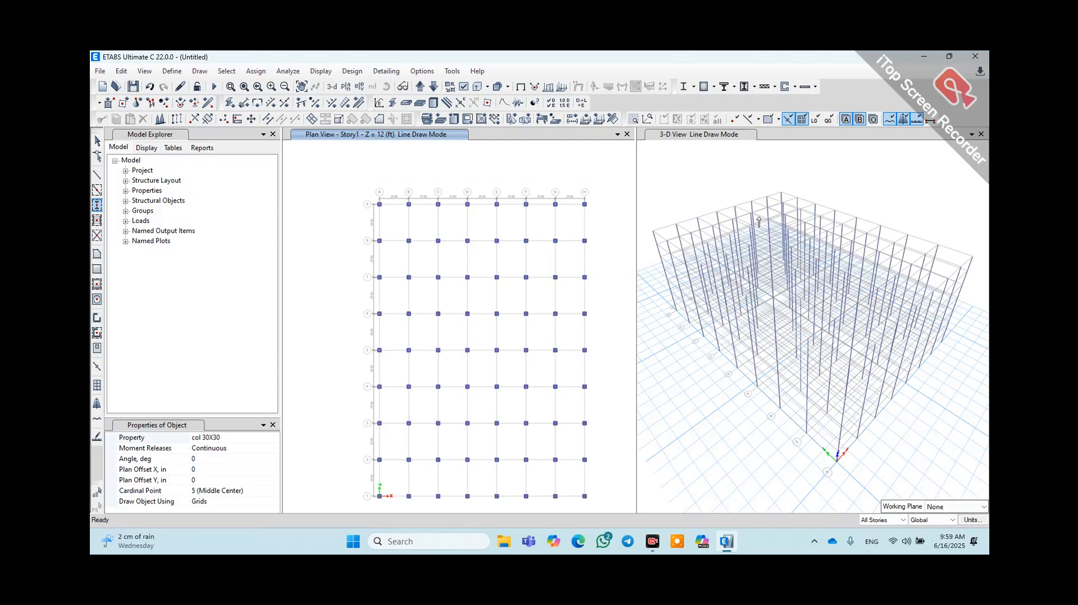
key(Escape)
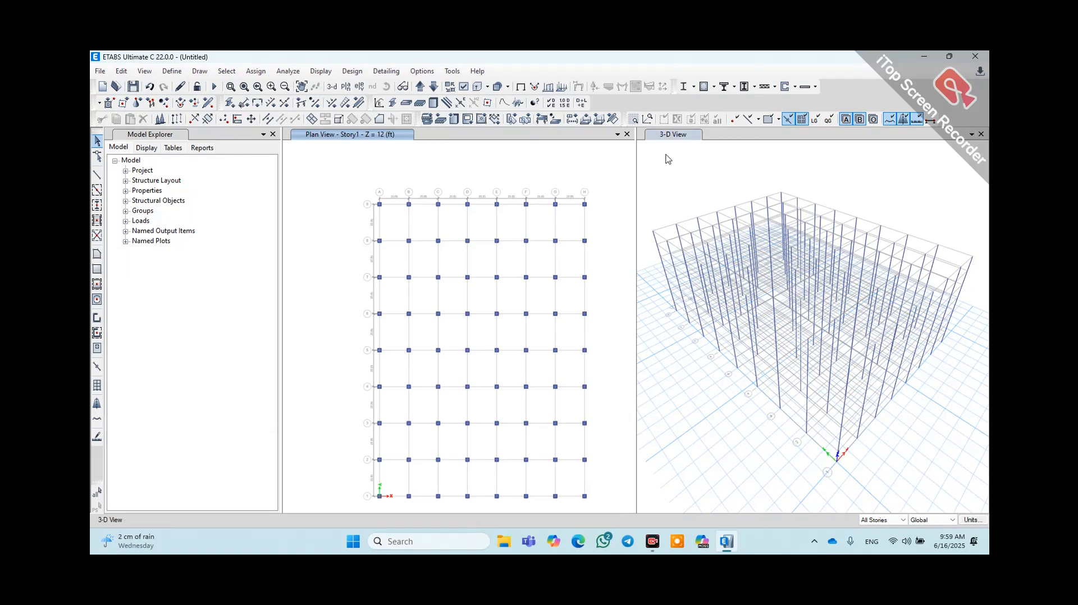
click(667, 158)
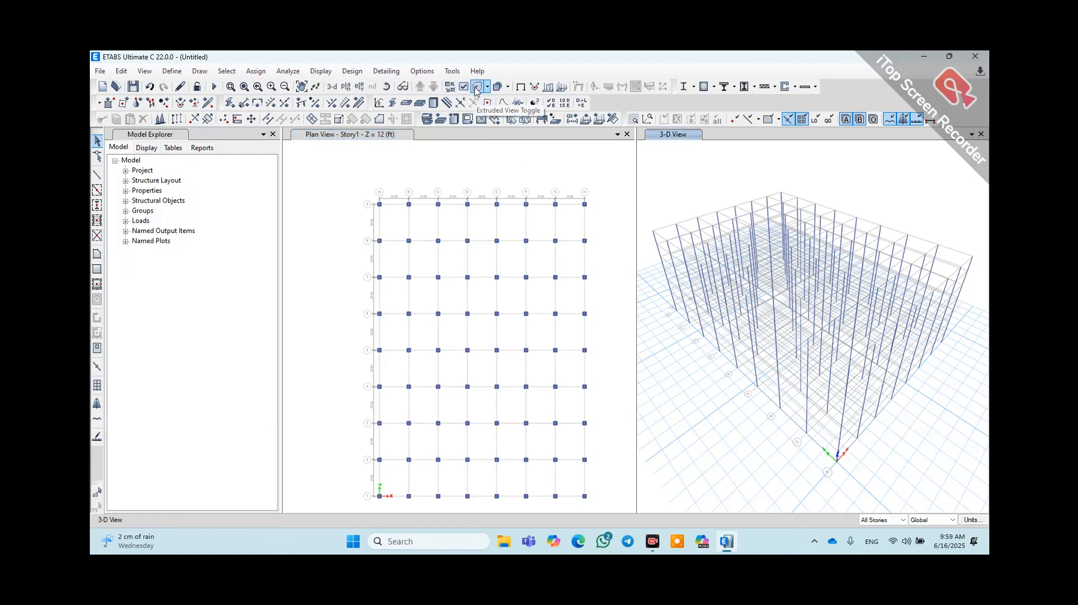
click(476, 88)
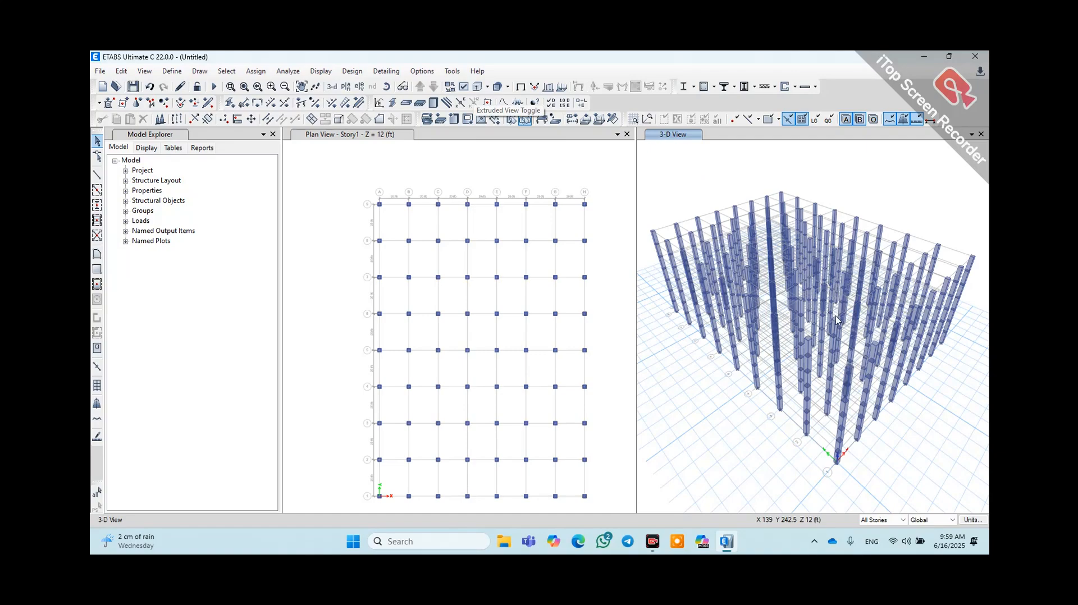
scroll(845, 303, down, 3)
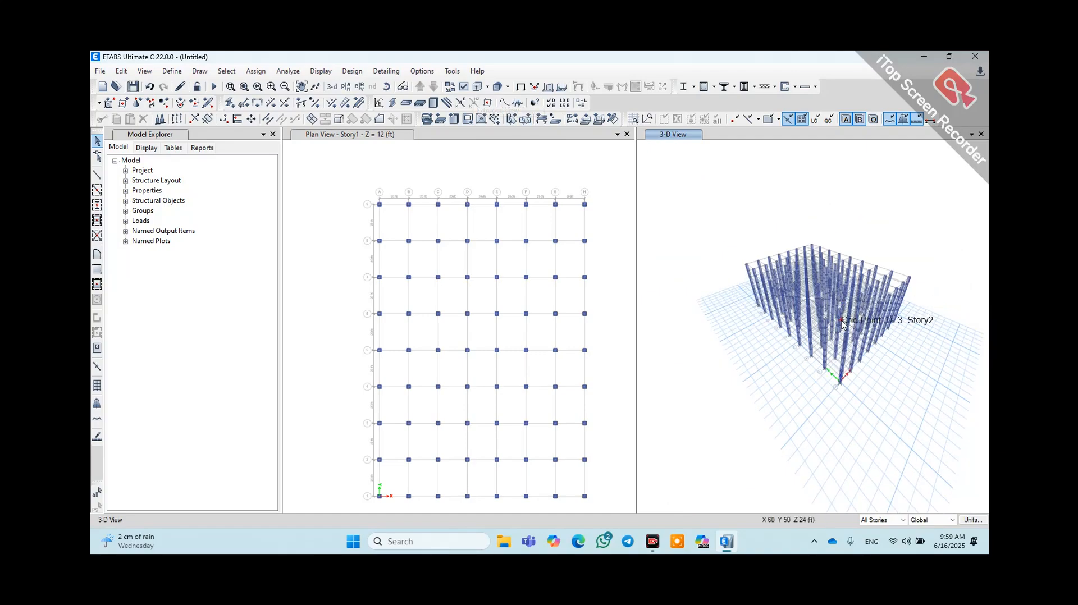
shift+middle_drag(841, 323, 833, 292)
scroll(834, 291, up, 3)
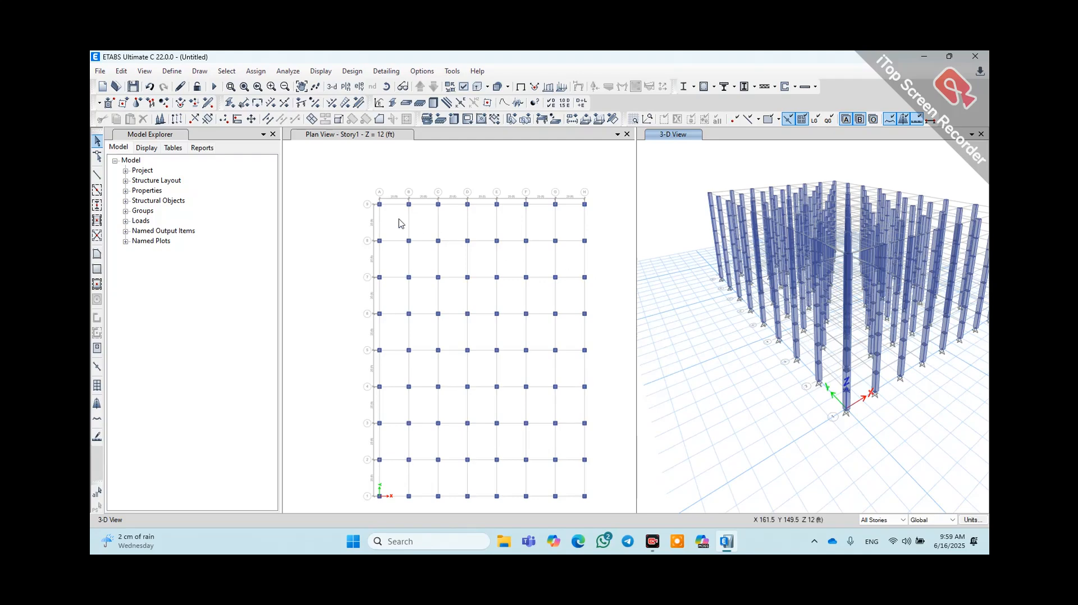
- Quick-draw beam 15X30 frames along all grid lines of the Story1 plan by enclosing the whole grid in one window
scroll(396, 215, down, 2)
scroll(426, 260, down, 1)
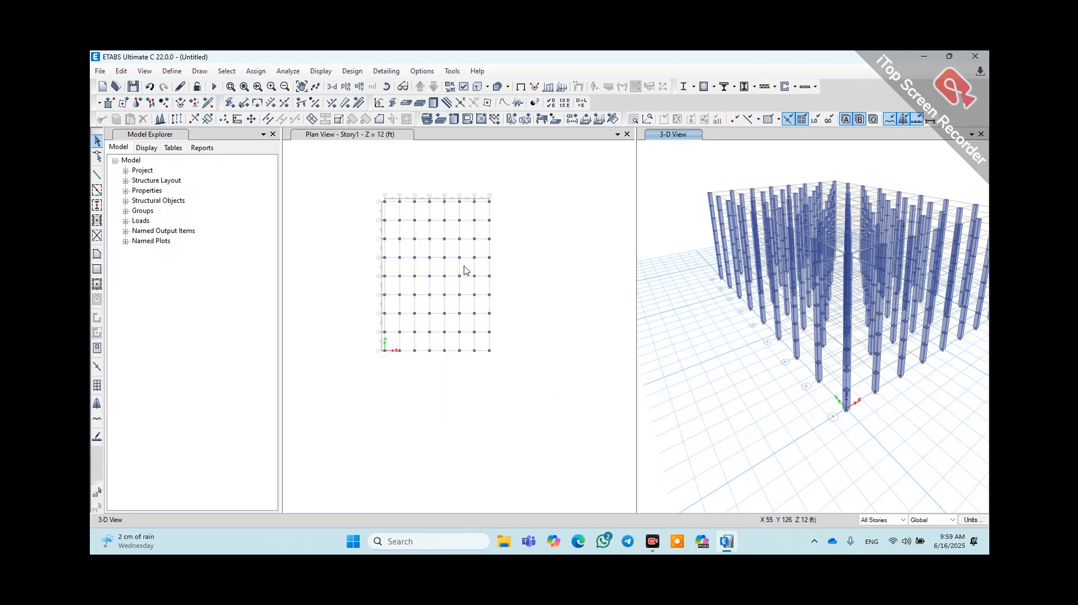
click(97, 176)
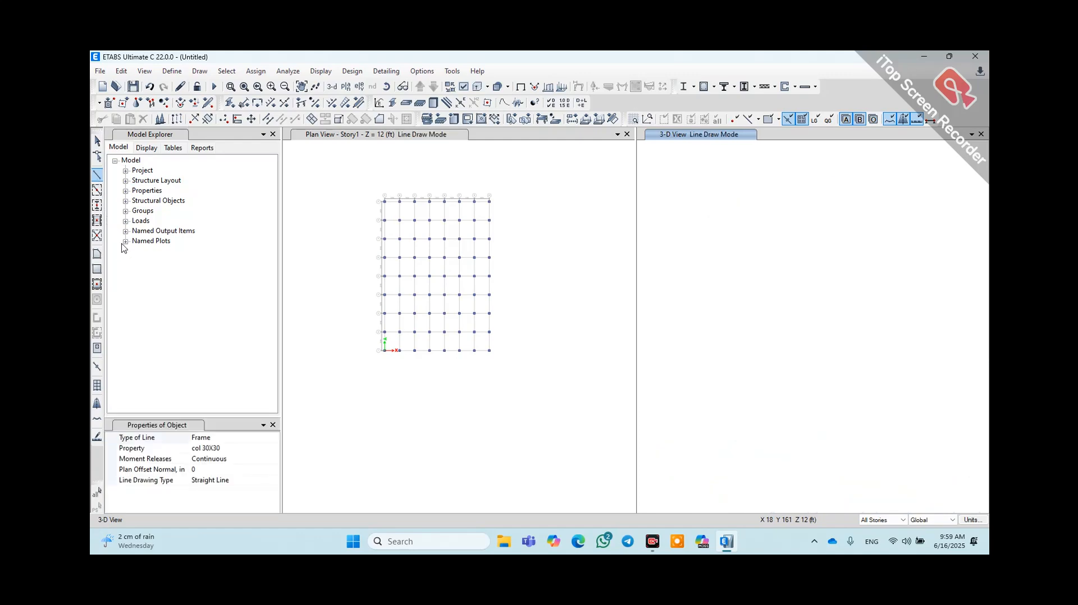
click(98, 190)
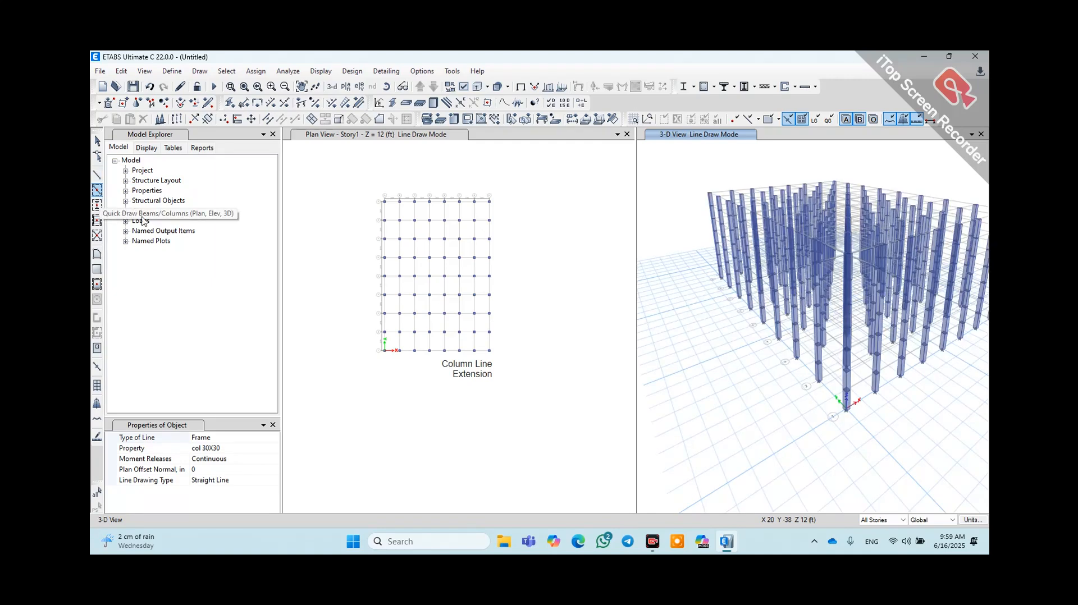
mouse_move(512, 182)
mouse_down()
mouse_move(360, 373)
mouse_move(511, 227)
mouse_move(513, 188)
mouse_up()
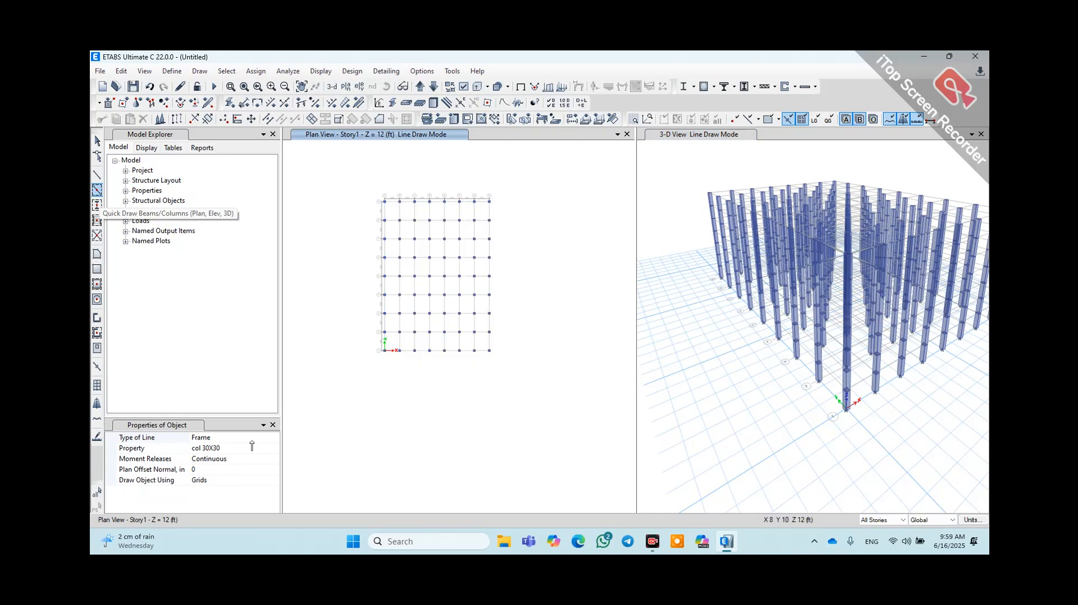
click(250, 449)
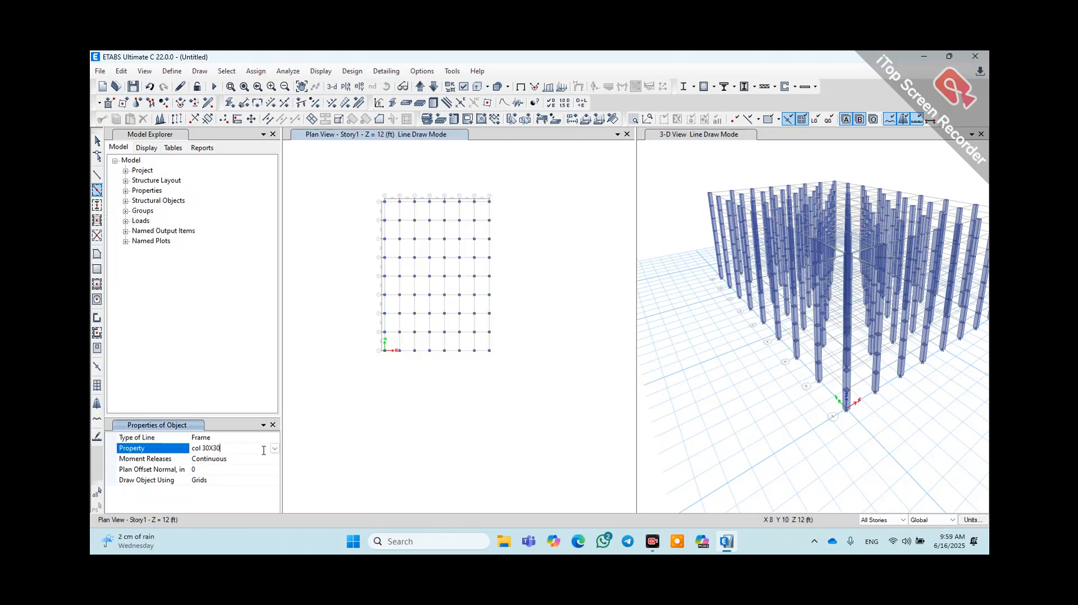
click(274, 448)
click(219, 459)
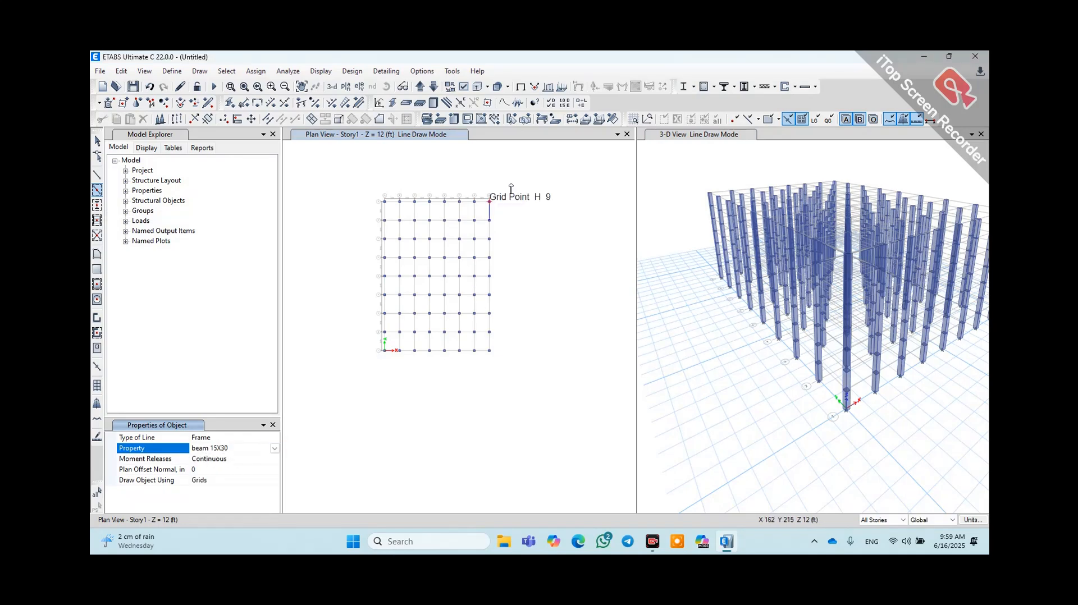
click(351, 420)
drag(350, 406, 511, 183)
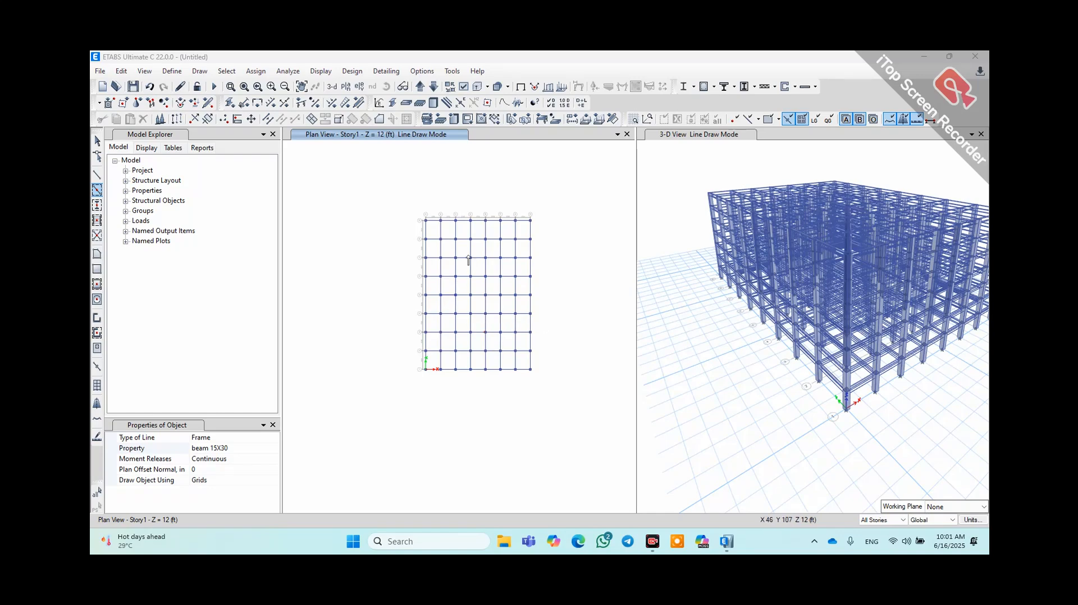
- Quick-draw Slab 6" floors in all grid bays of the Story1 plan by enclosing the whole grid in one window
click(97, 285)
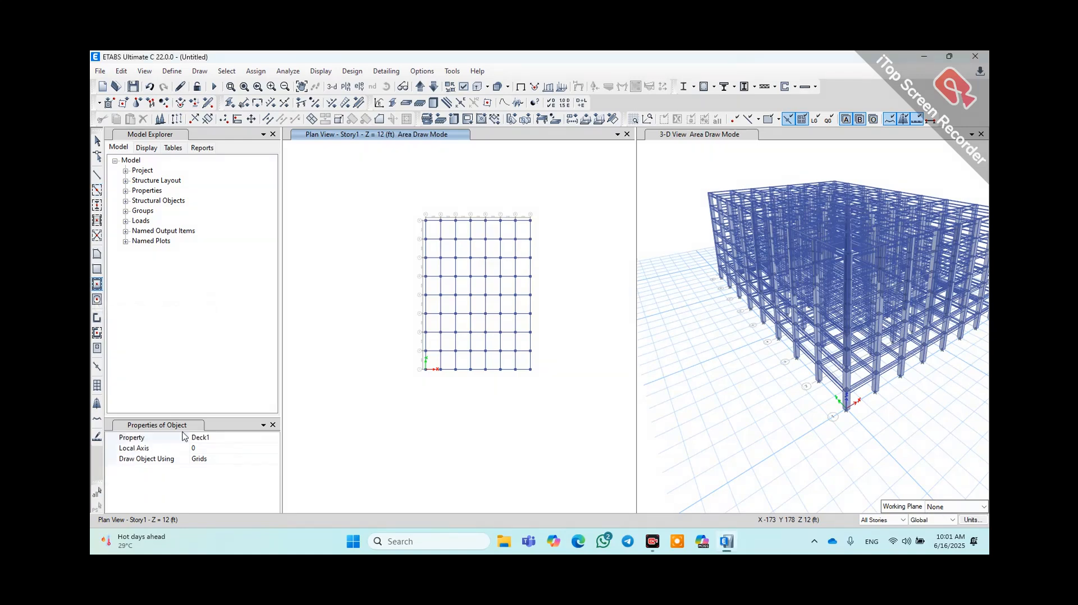
click(225, 440)
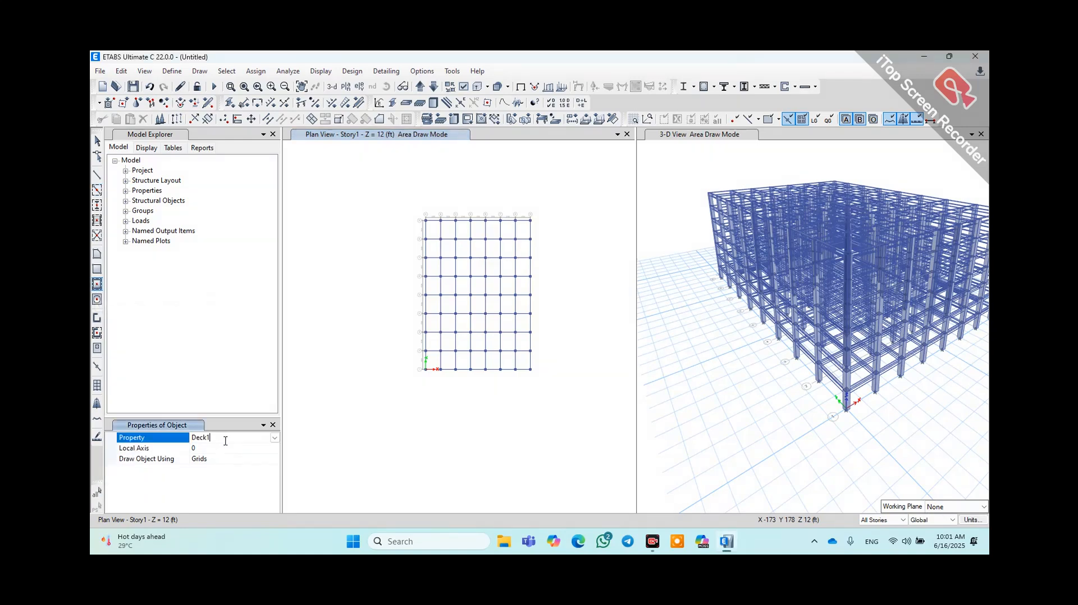
click(274, 438)
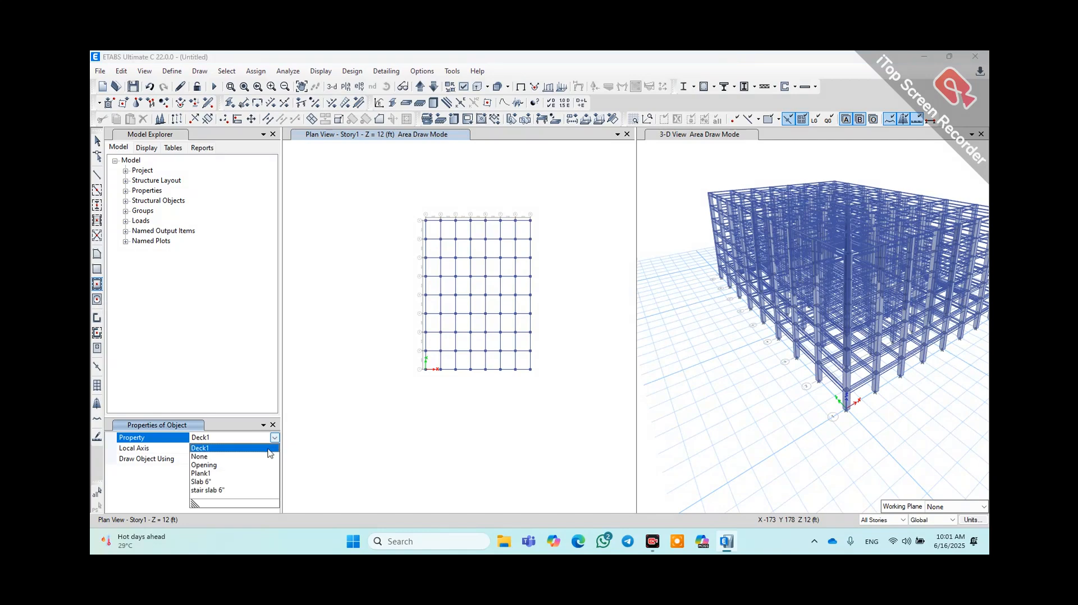
click(209, 482)
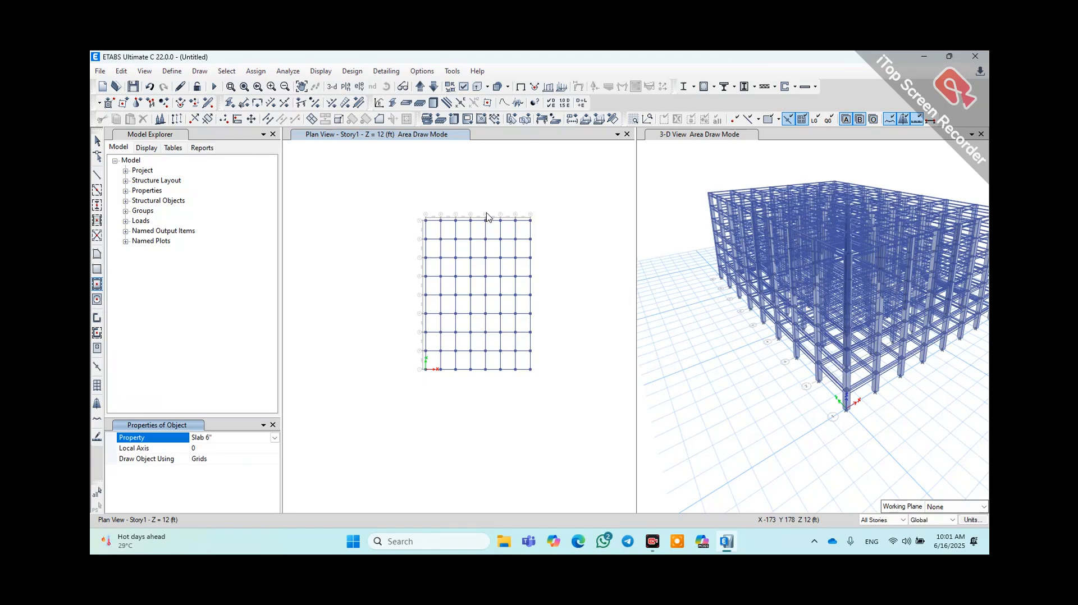
drag(556, 197, 416, 397)
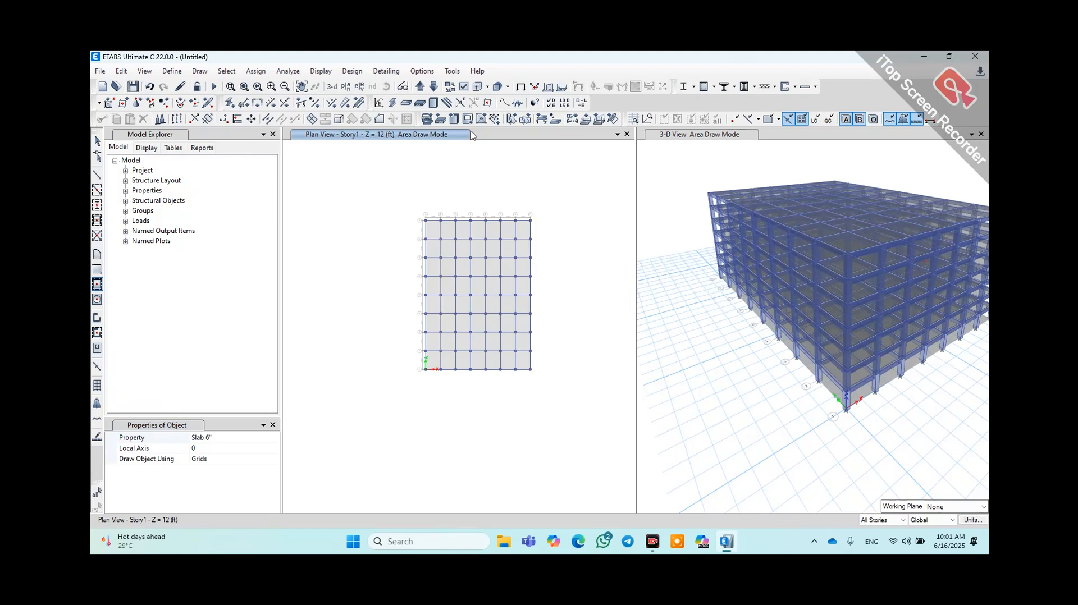
- Switch the plan view down to the Base level and return from area drawing to object selection
click(434, 87)
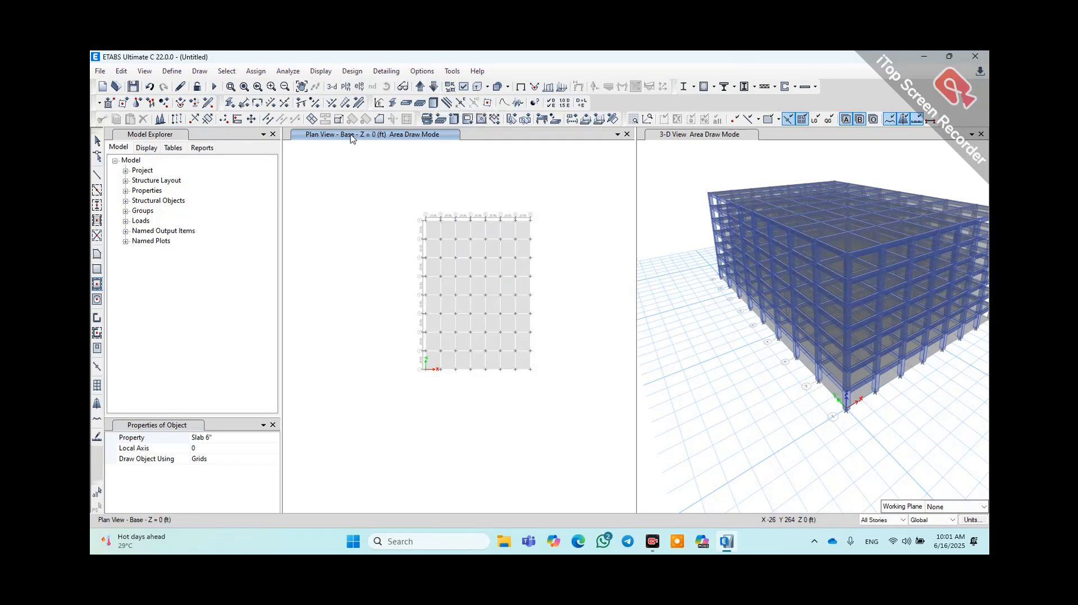
key(super+shift+s)
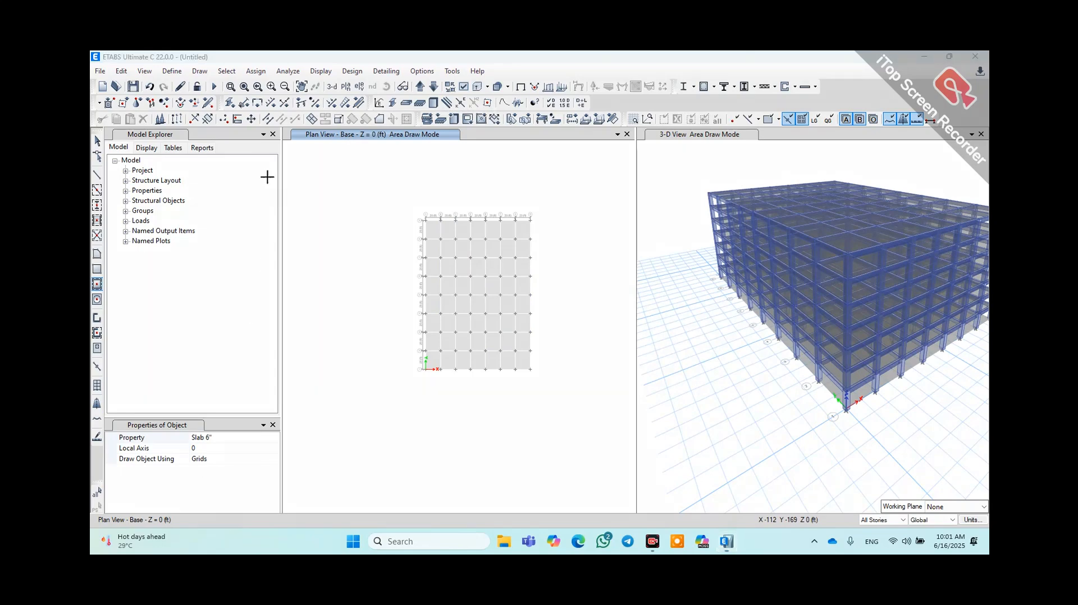
drag(296, 128, 392, 148)
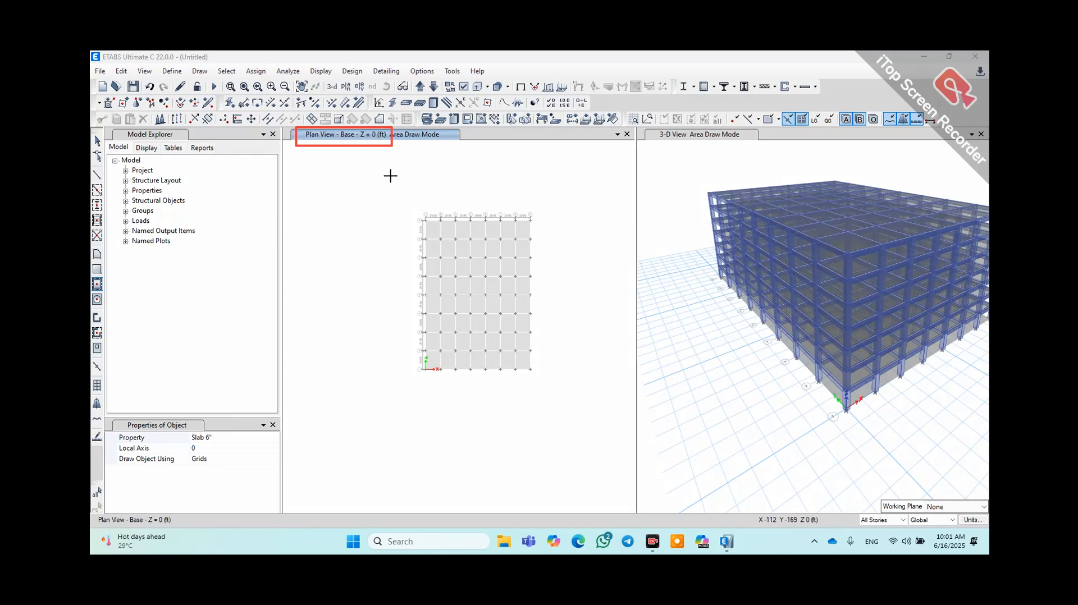
click(368, 528)
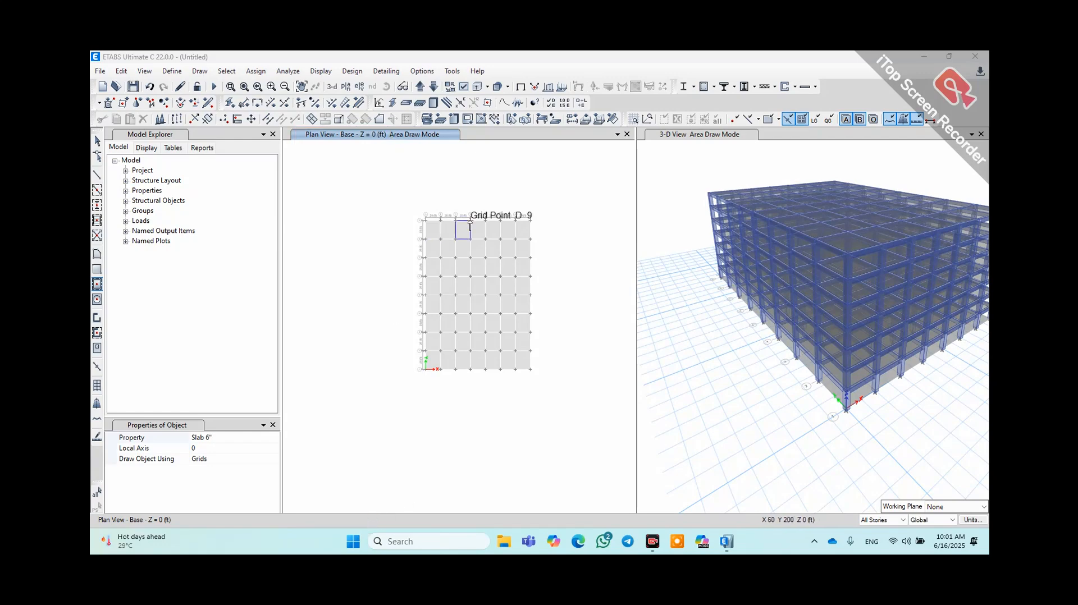
click(98, 143)
click(97, 142)
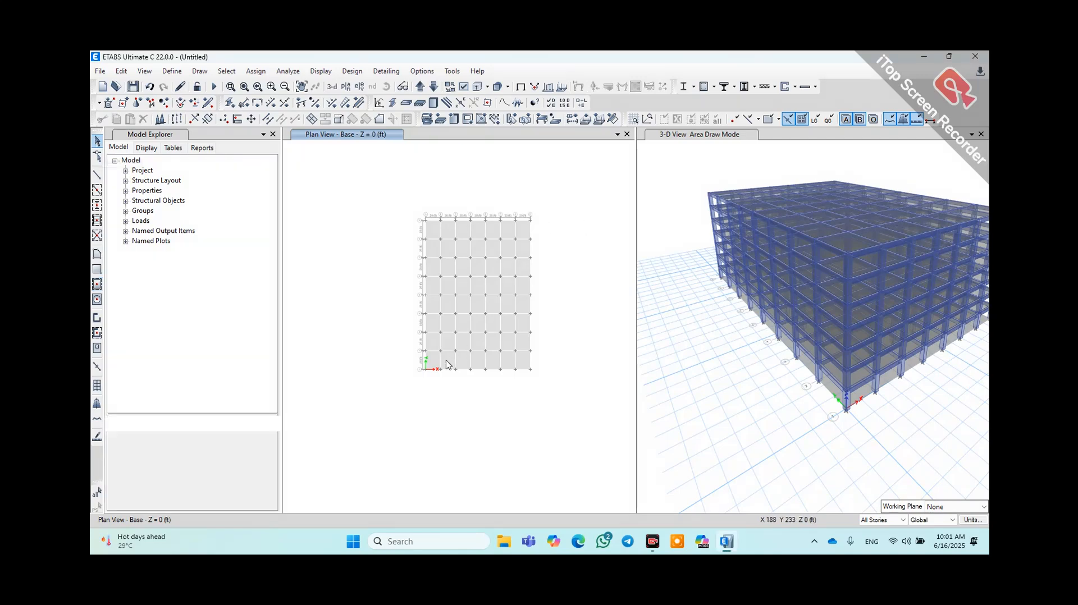
- Limit the story scope to One Story and delete all slabs on the Base level
drag(566, 195, 402, 392)
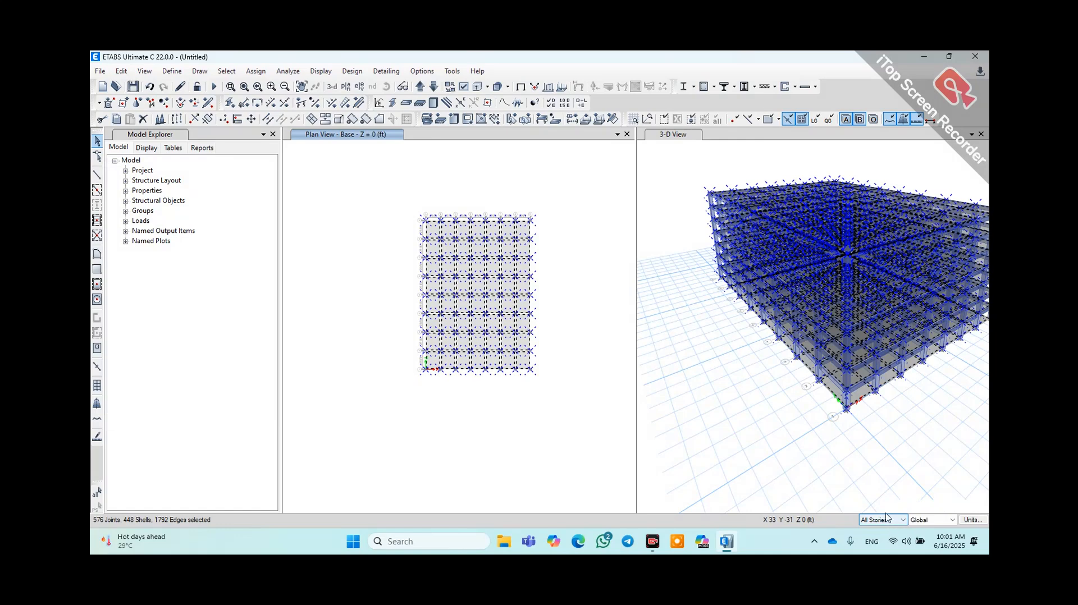
click(399, 191)
click(883, 520)
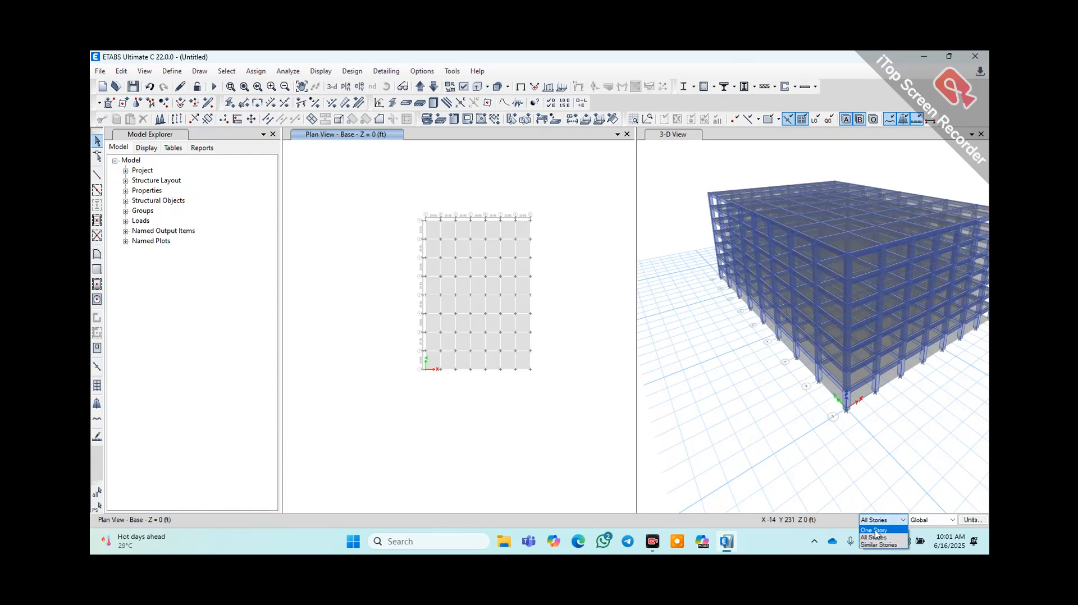
click(875, 531)
drag(551, 205, 399, 413)
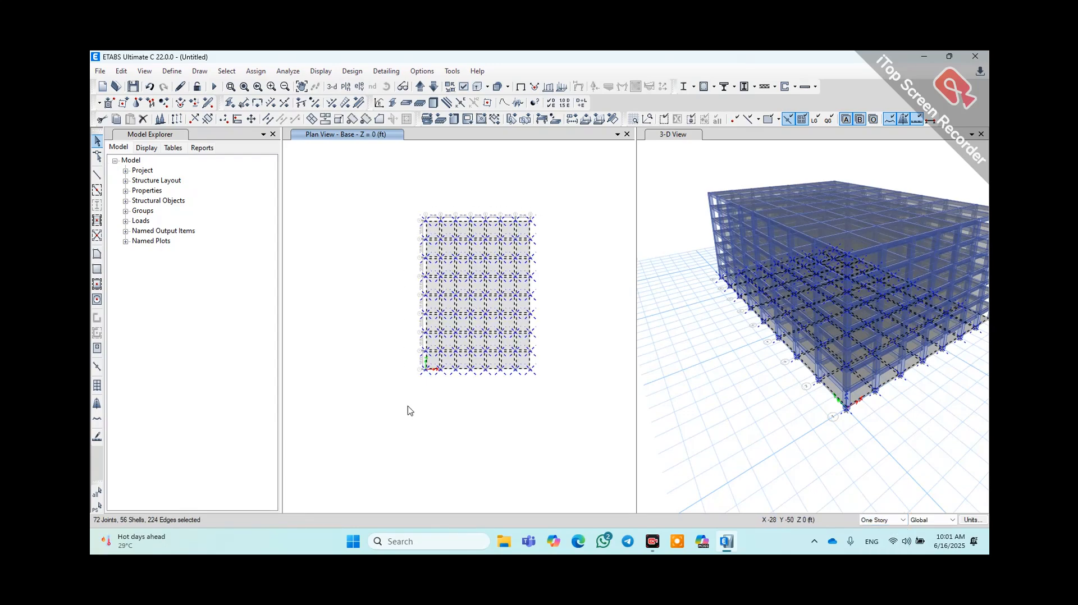
key(Delete)
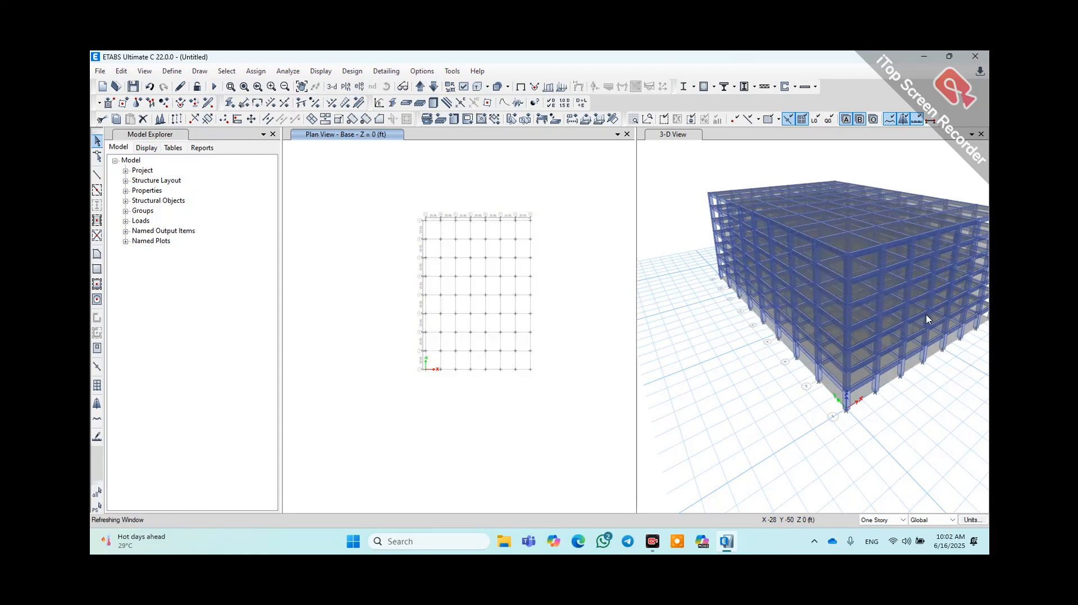
- Switch the plan view from the Base level to the Story7 plan
click(420, 87)
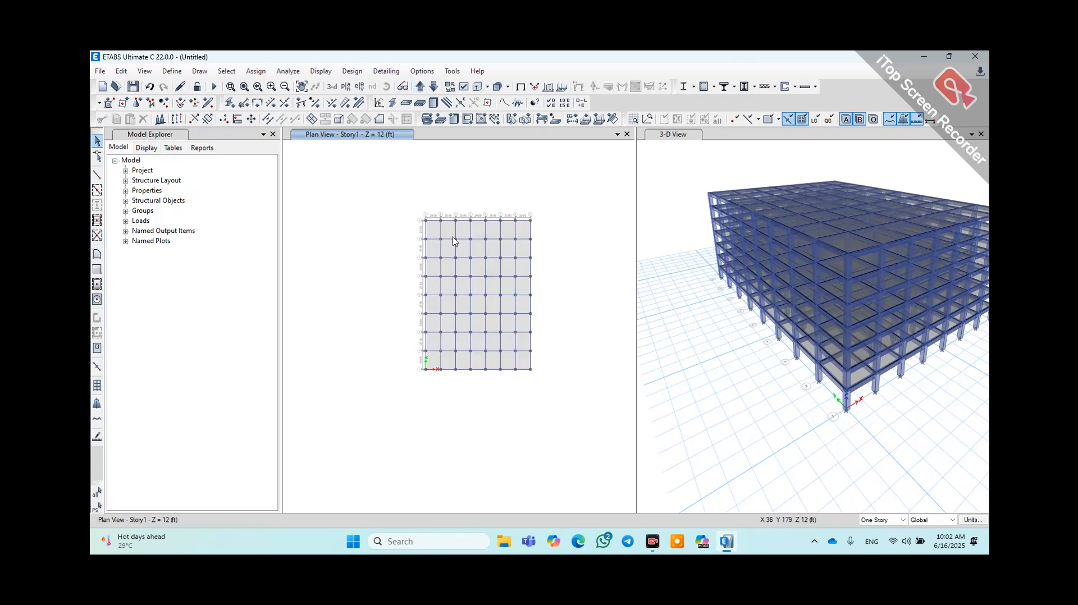
click(431, 87)
click(350, 89)
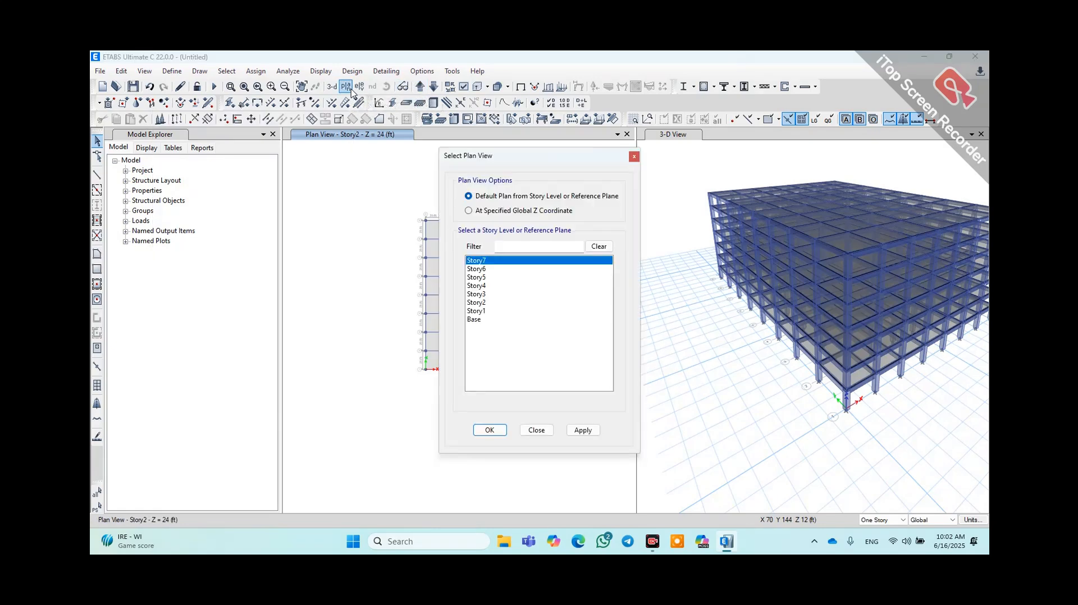
click(484, 261)
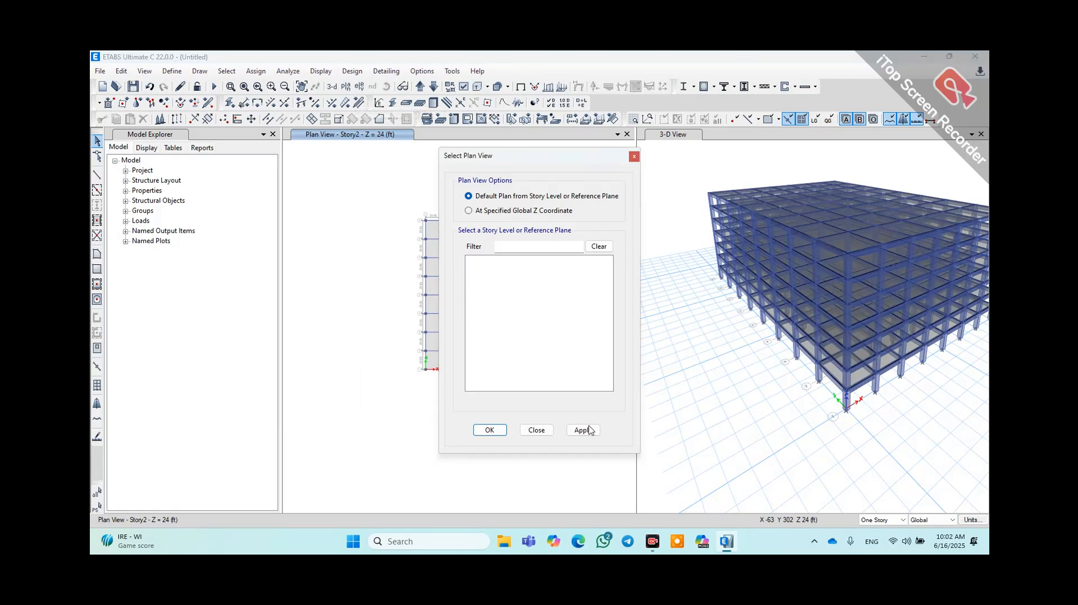
click(583, 431)
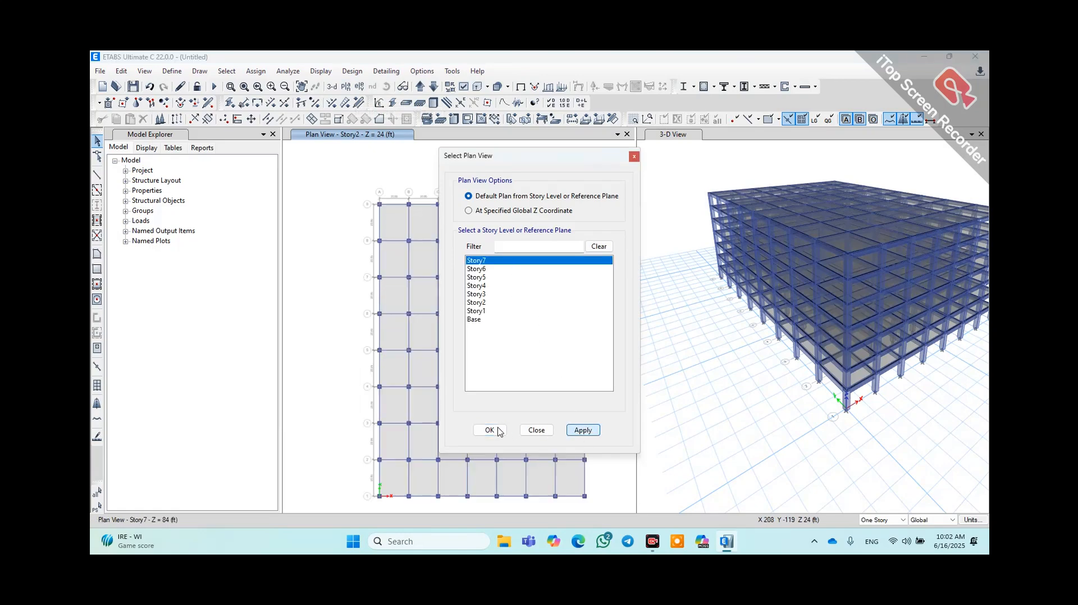
click(498, 431)
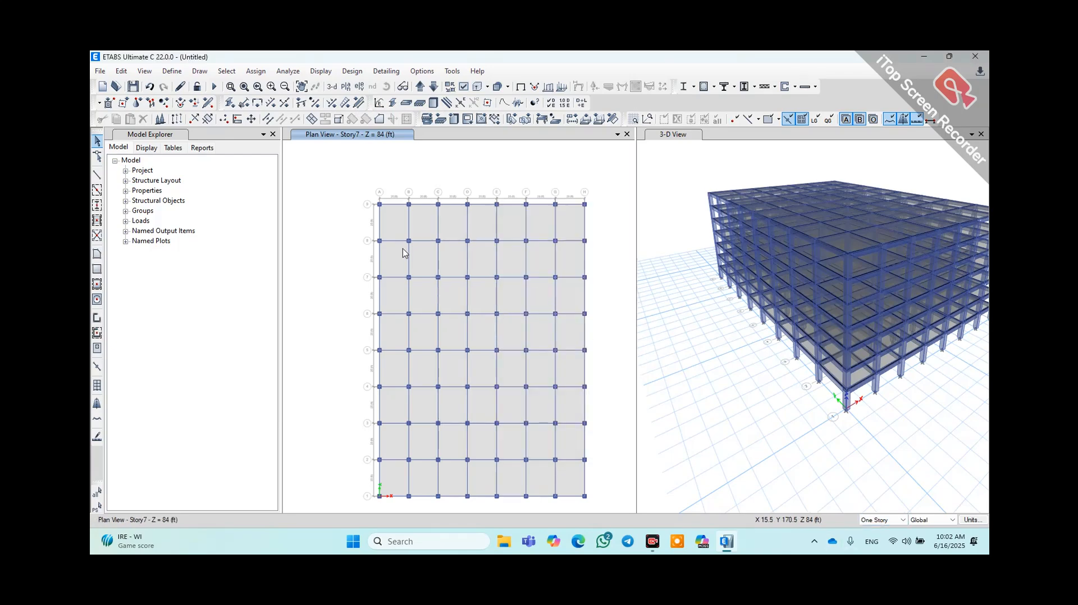
- Select all objects on the Story7 plan with one window and remove the beams from the selection by object type
scroll(436, 286, down, 5)
scroll(458, 303, up, 5)
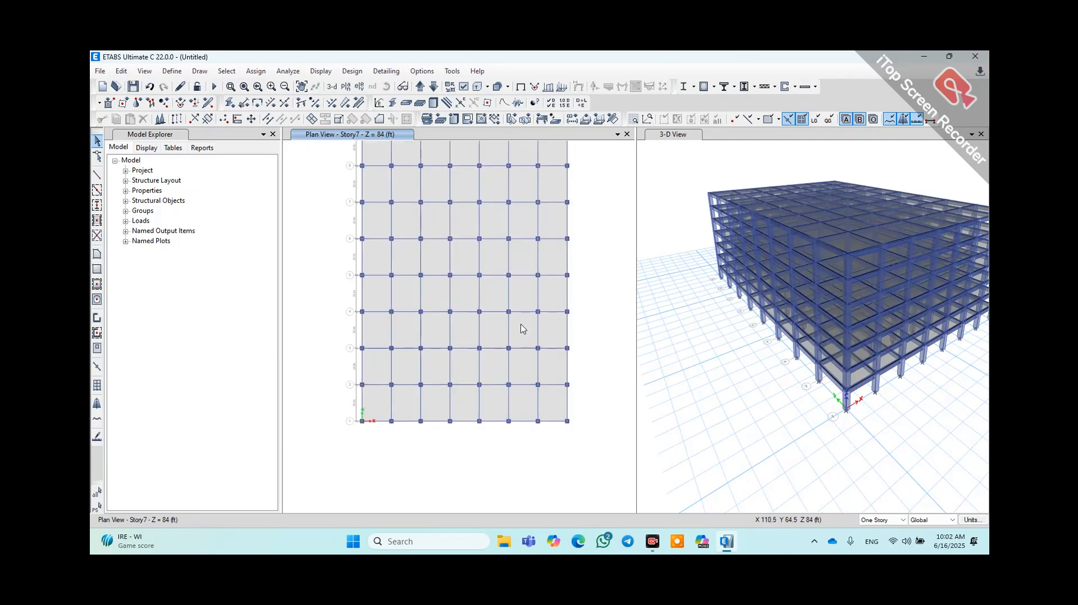
scroll(521, 337, down, 3)
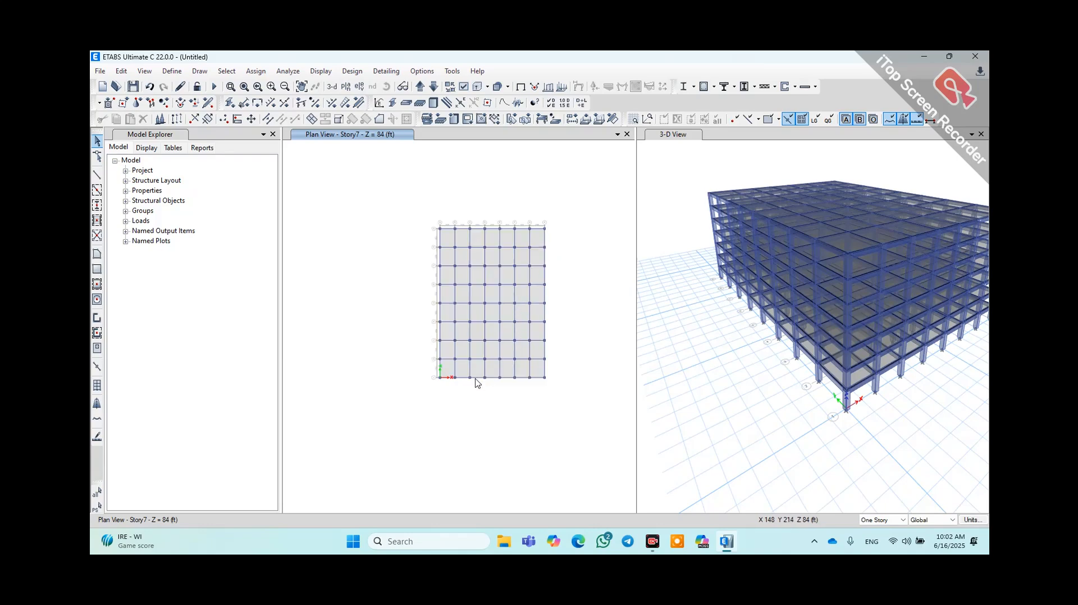
drag(475, 379, 418, 391)
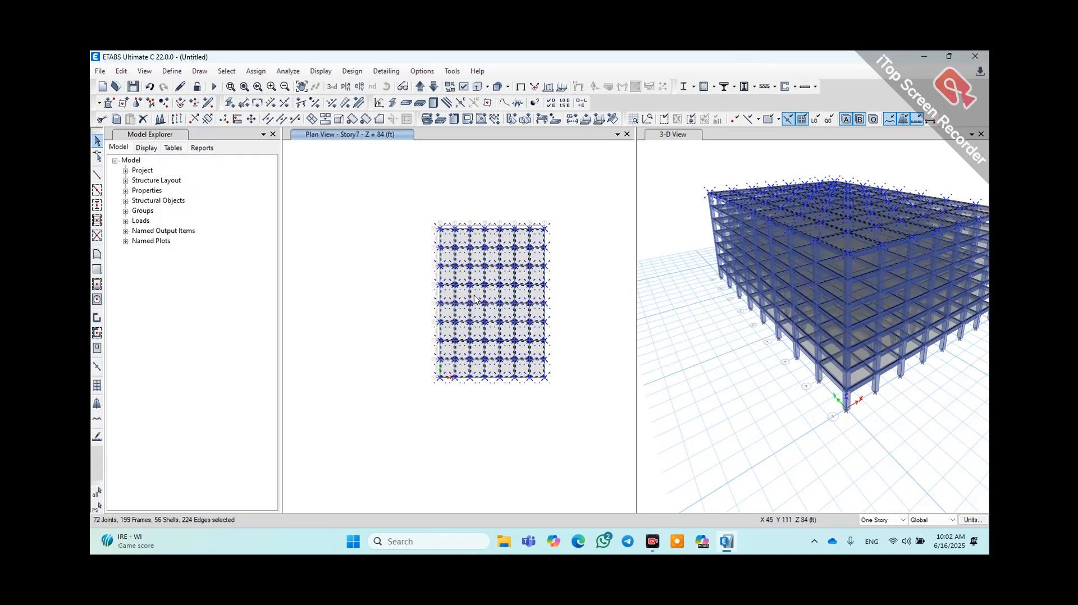
scroll(499, 287, up, 5)
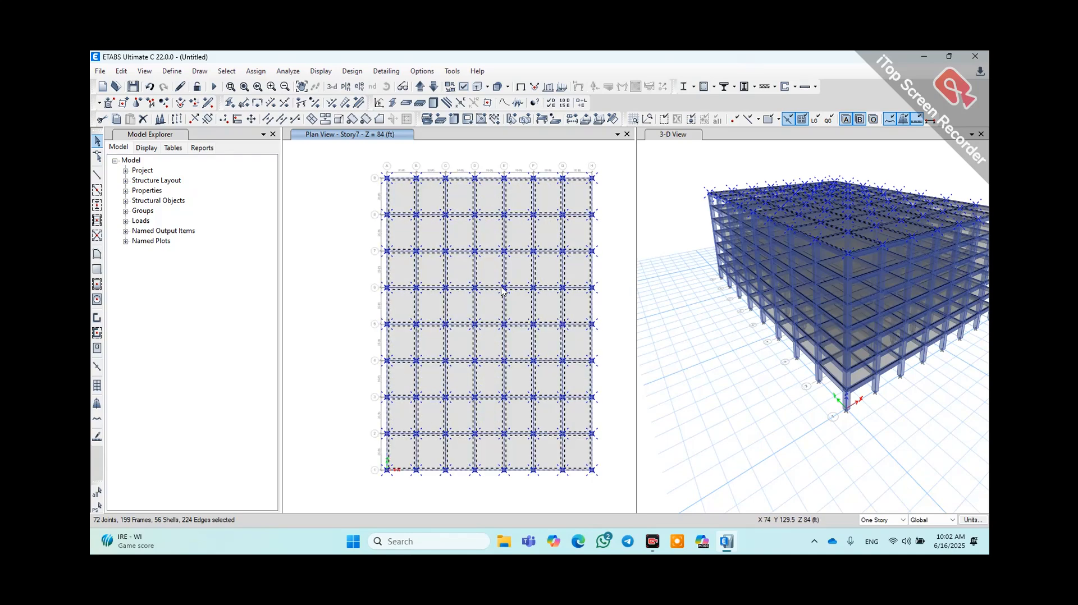
click(226, 71)
mouse_move(250, 100)
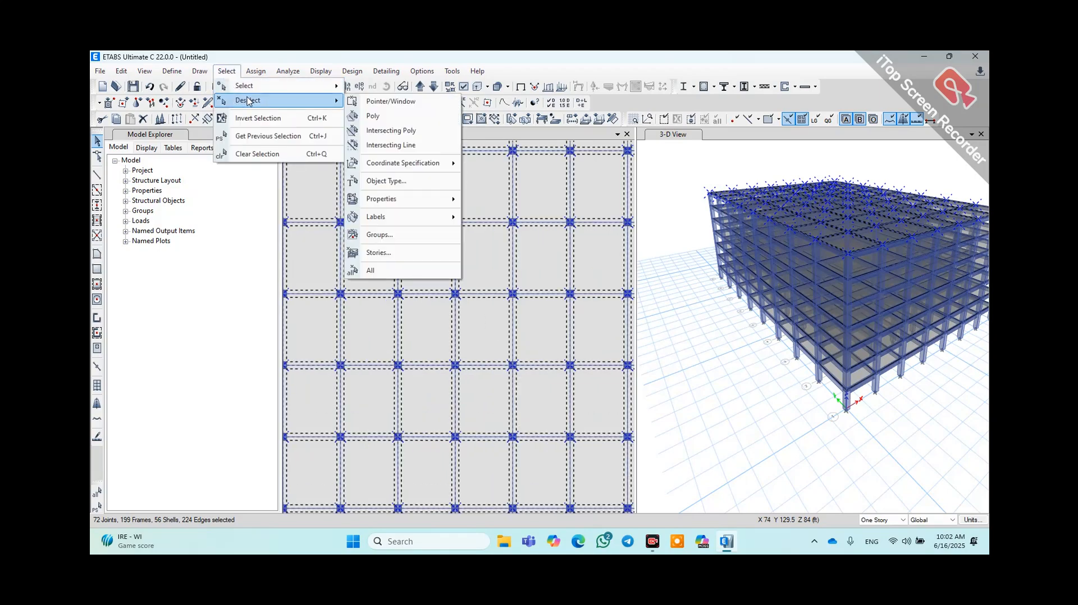
mouse_move(412, 201)
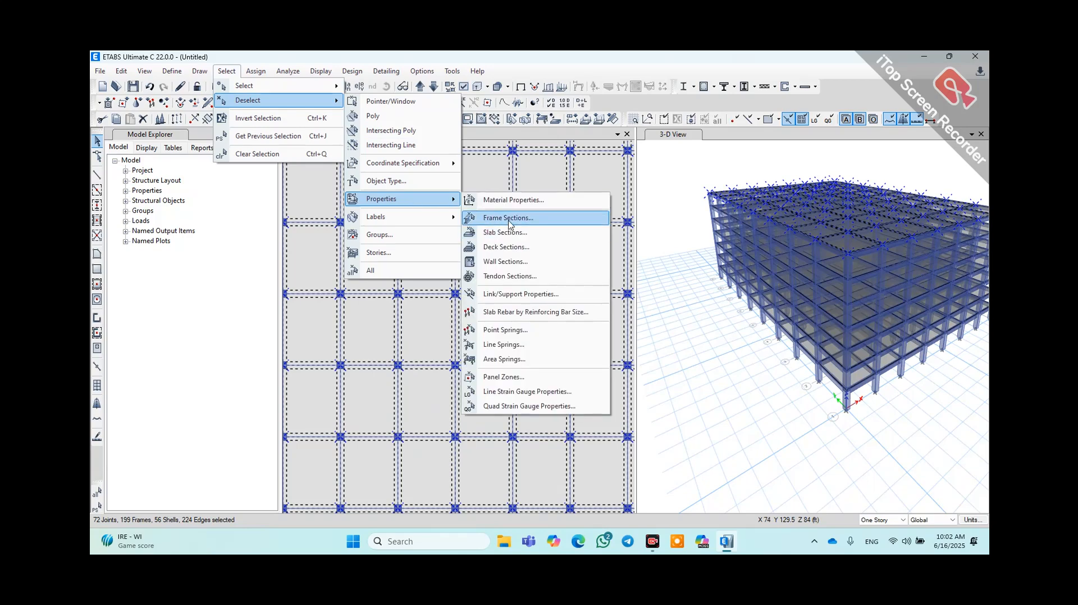
click(412, 182)
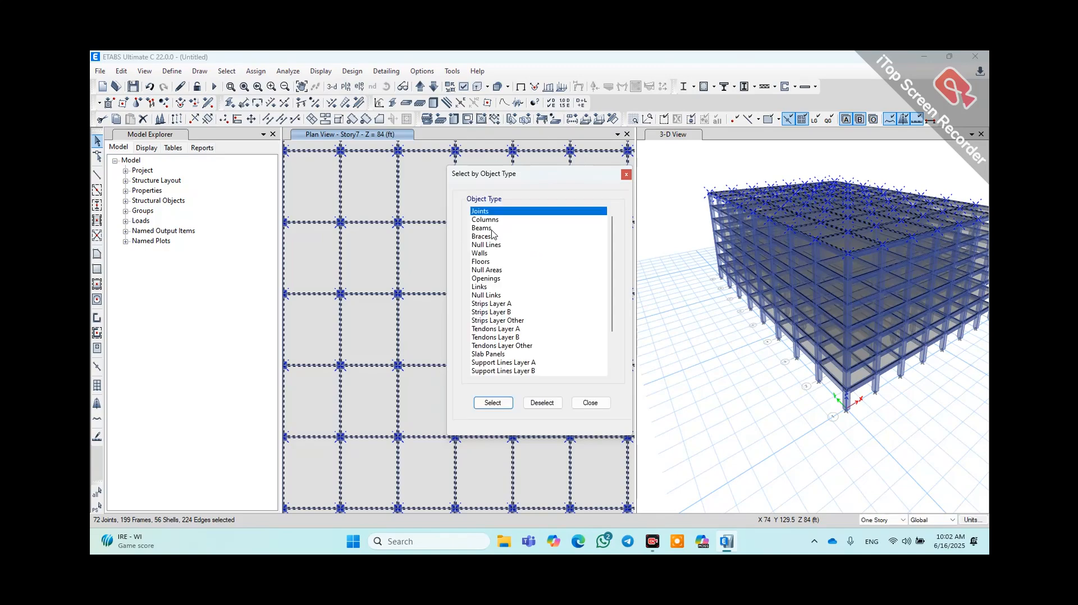
click(489, 228)
click(542, 403)
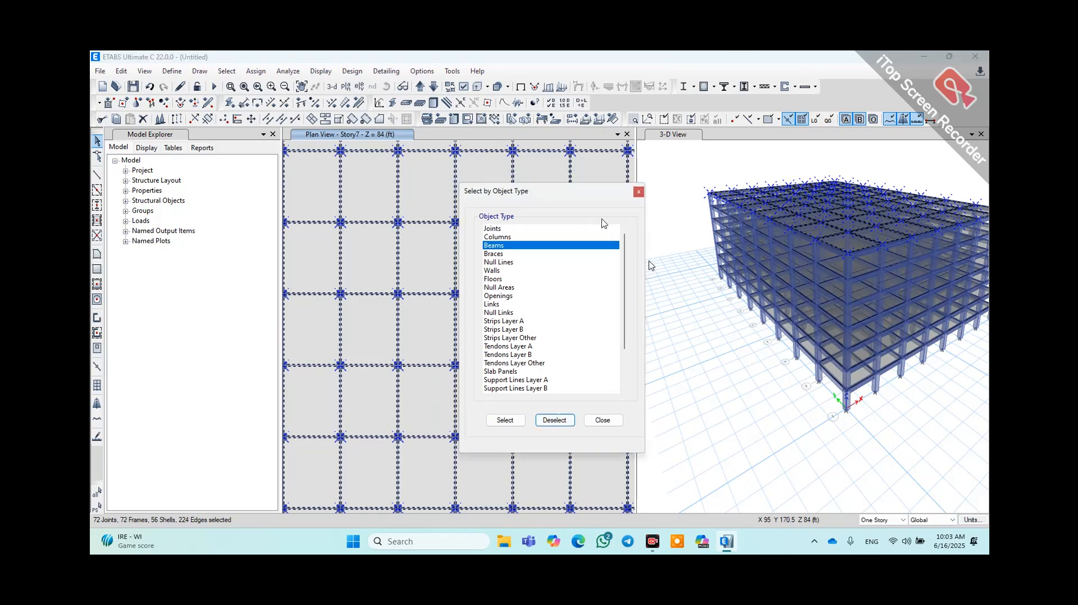
- Deselect the two upper corner slabs and the two lowest slabs along each side edge, and delete the remaining selected slabs and columns on Story7
drag(554, 168, 724, 305)
scroll(482, 252, down, 2)
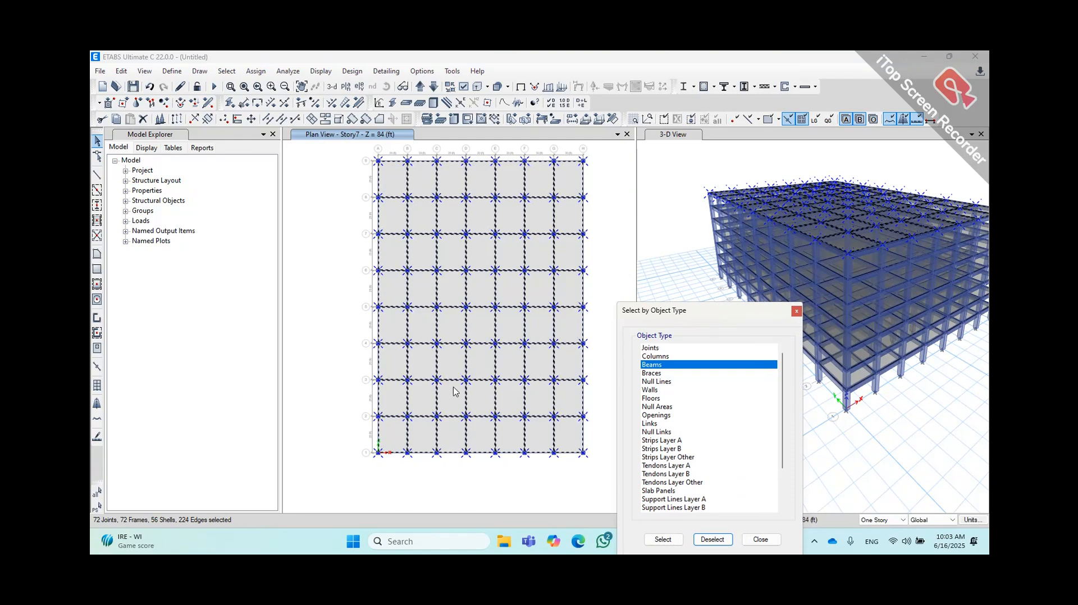
click(395, 181)
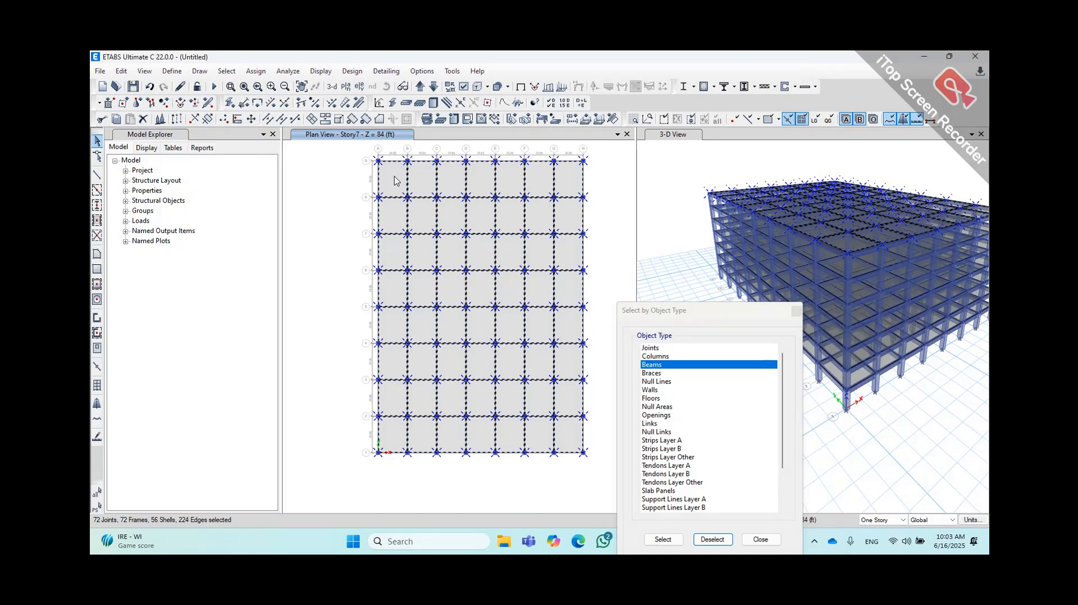
click(395, 185)
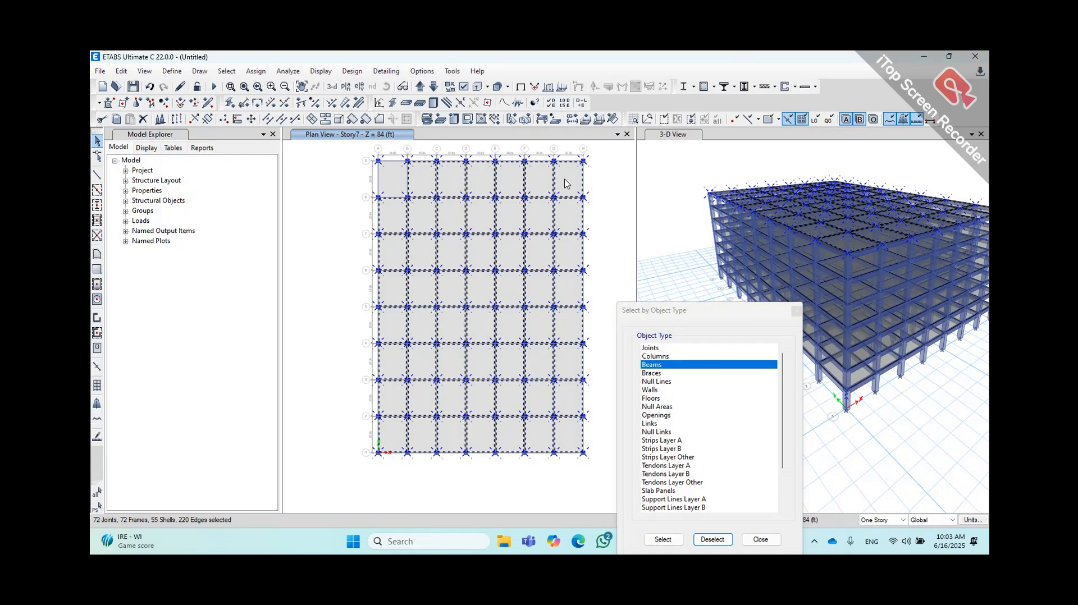
click(573, 430)
click(571, 403)
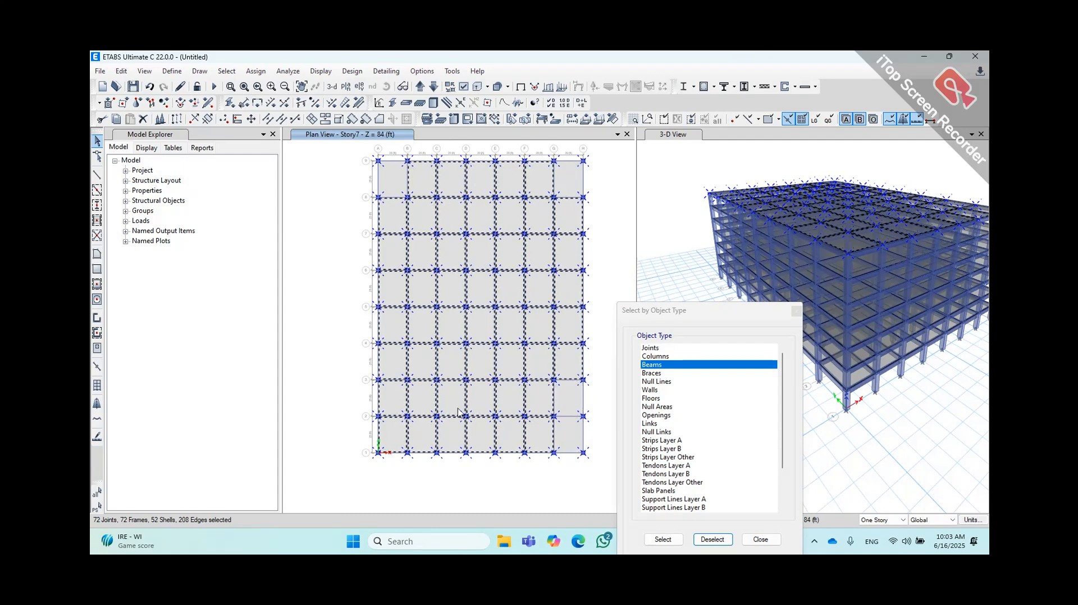
click(397, 404)
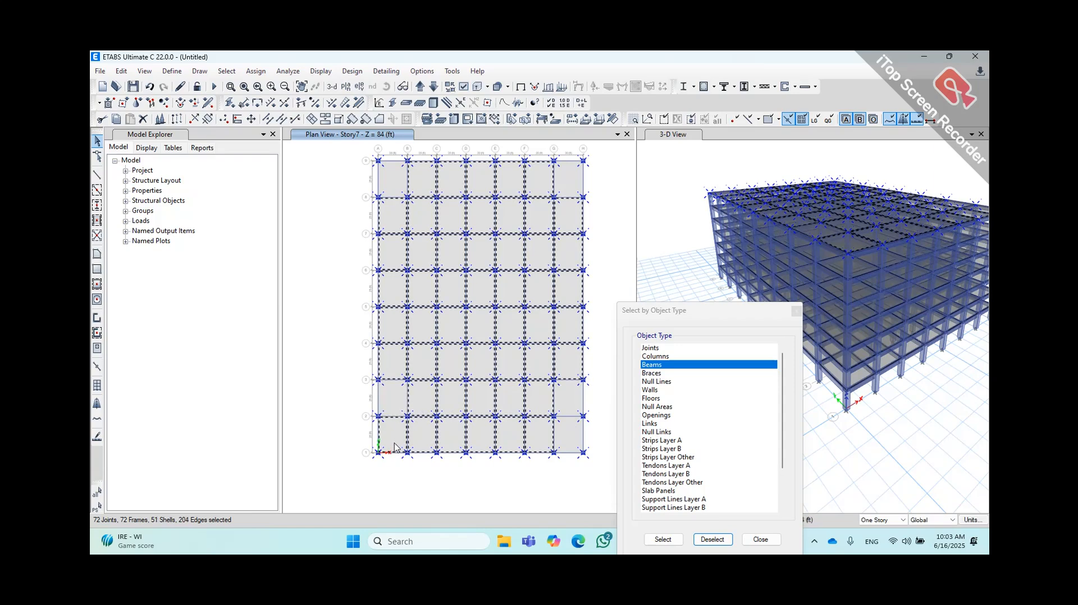
click(396, 444)
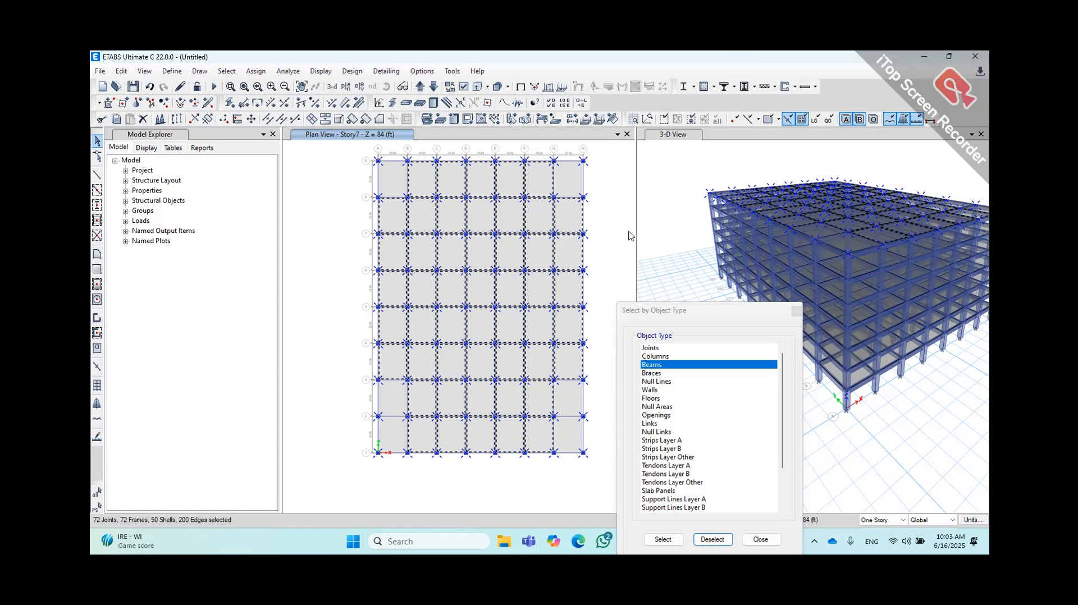
key(Delete)
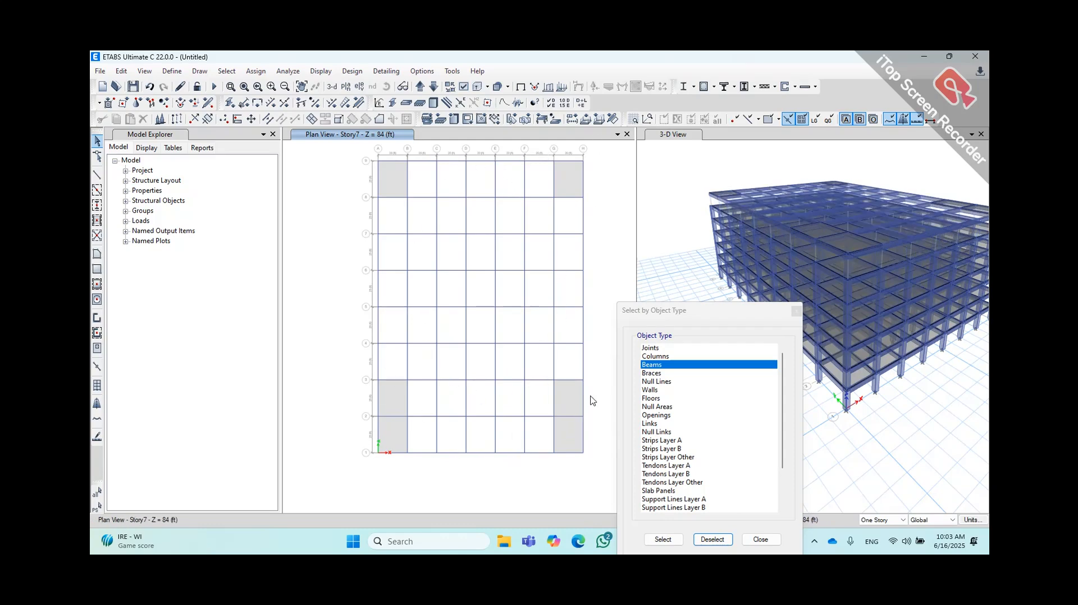
click(796, 312)
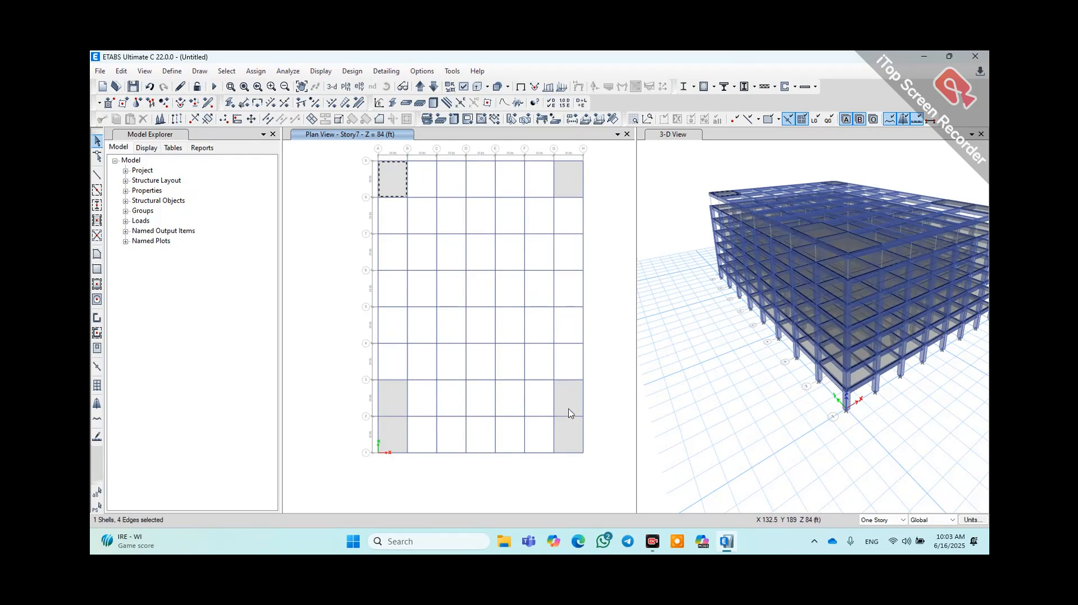
- Set the story scope to All Stories and select the slabs in the upper corner bays and the second-lowest edge bays on both sides
click(875, 521)
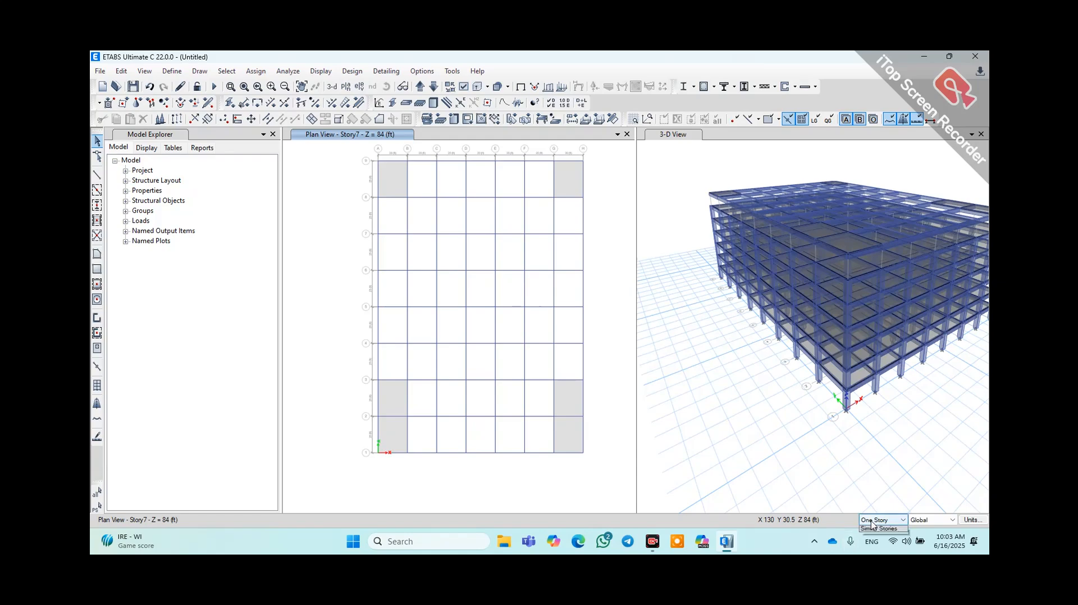
click(876, 530)
click(875, 521)
click(877, 537)
click(563, 185)
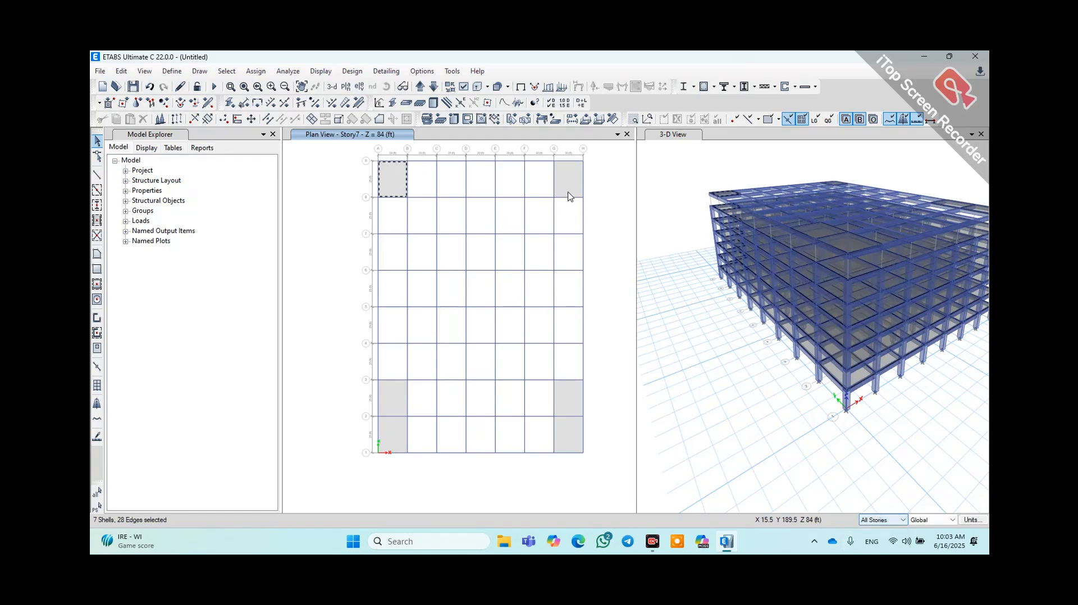
click(563, 401)
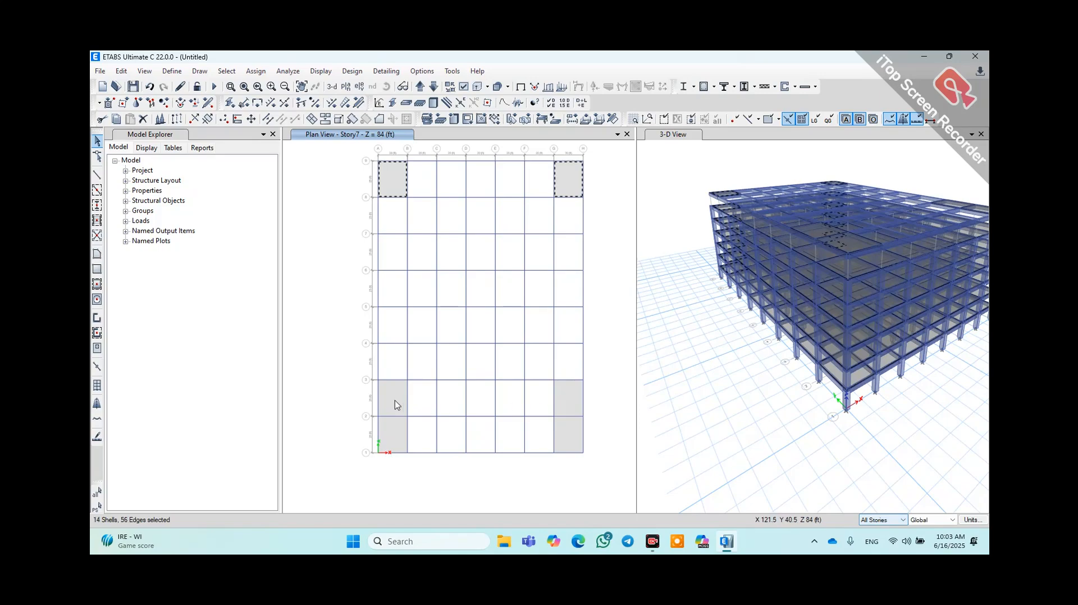
click(397, 404)
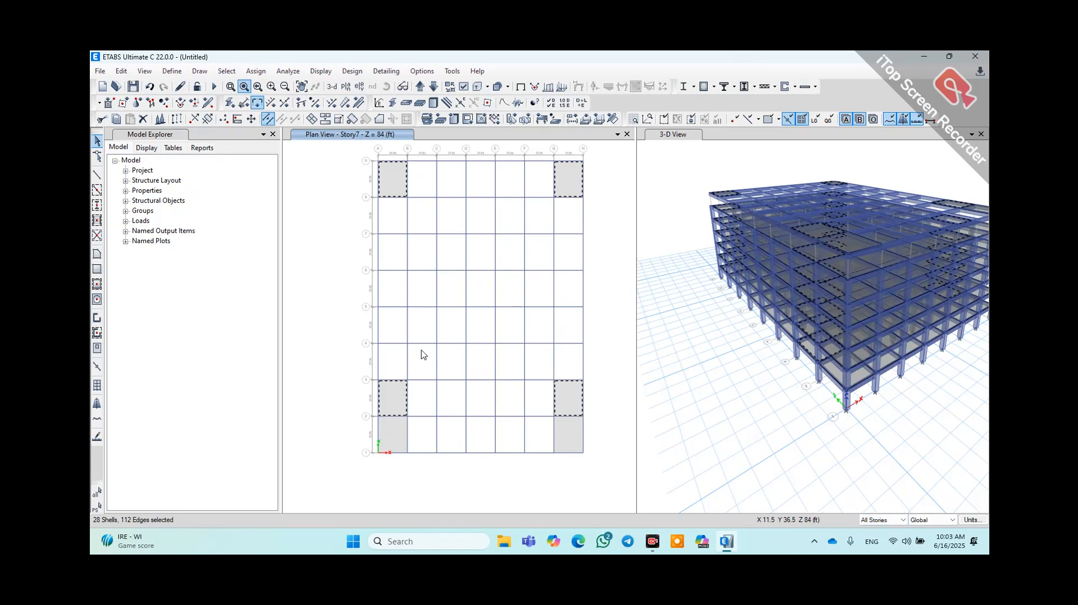
- Change the section property of the Story7 slab in the second-lowest left edge bay to stair slab 6"
right_click(402, 403)
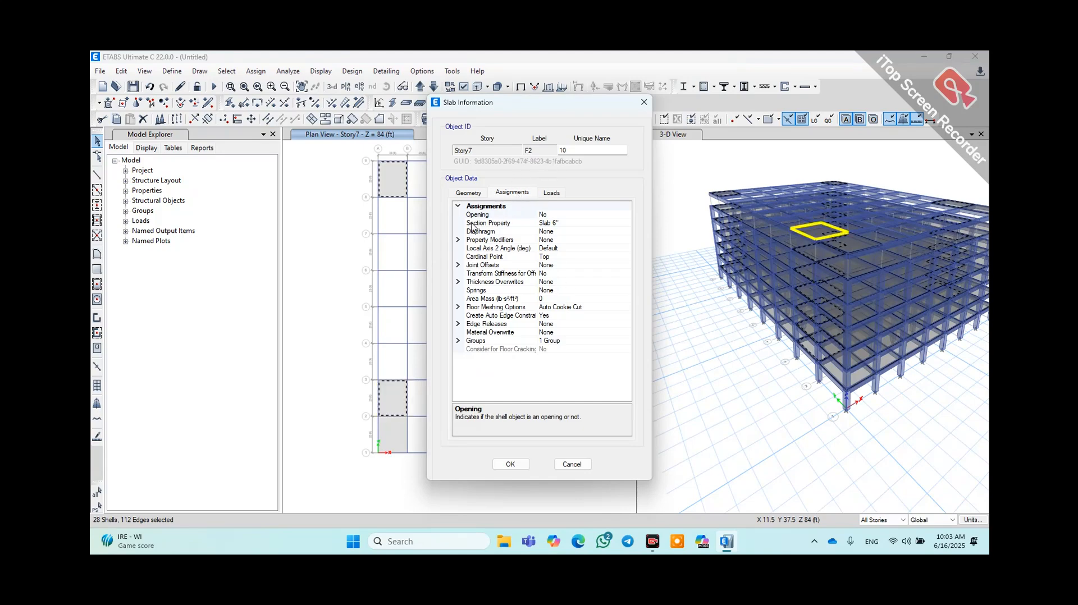
click(554, 223)
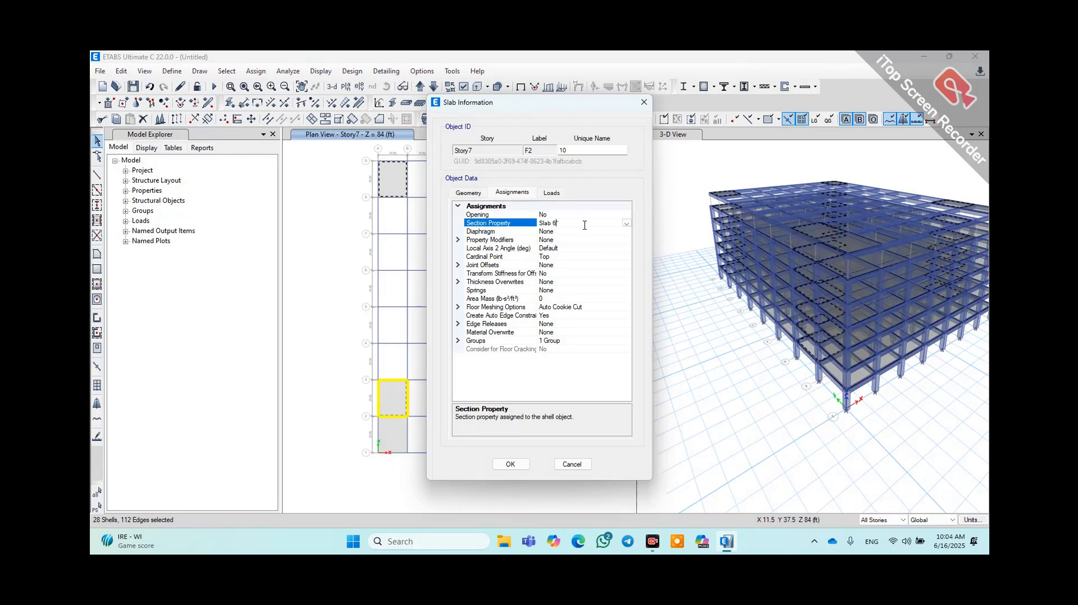
click(626, 224)
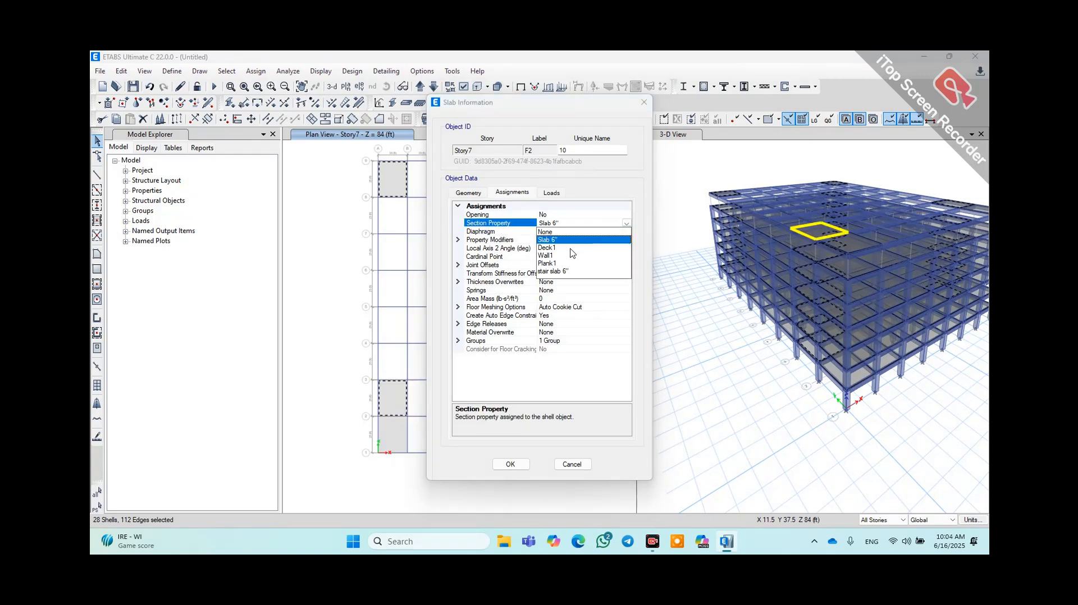
click(564, 272)
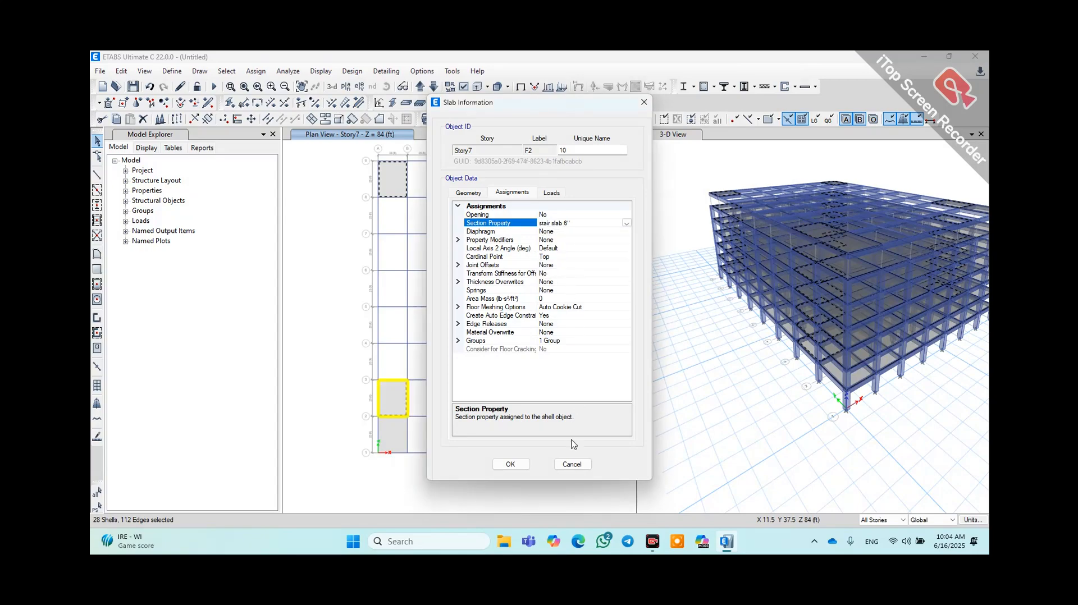
click(521, 466)
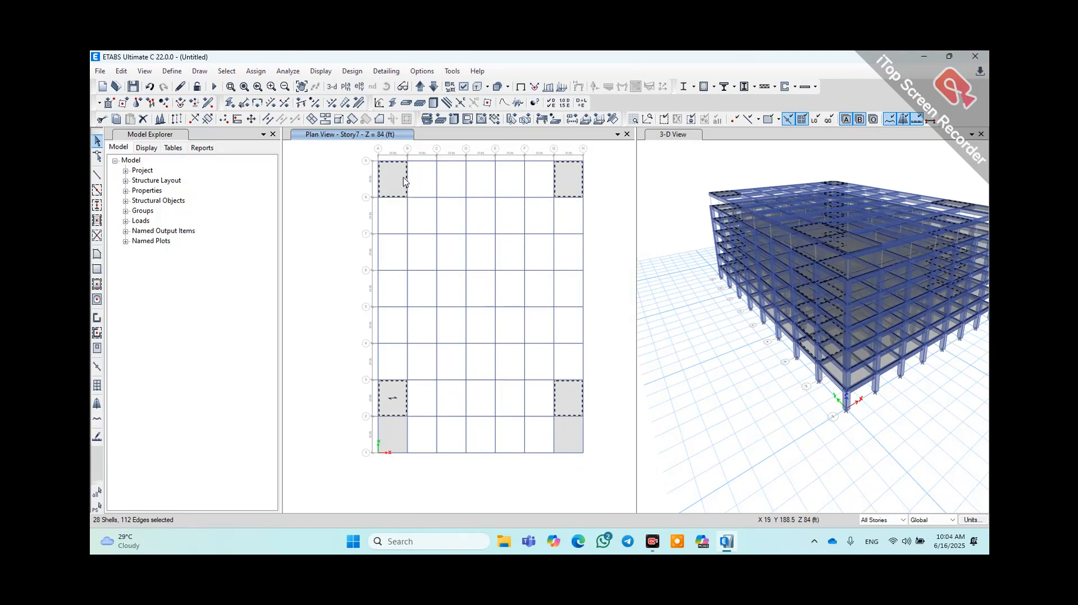
click(327, 71)
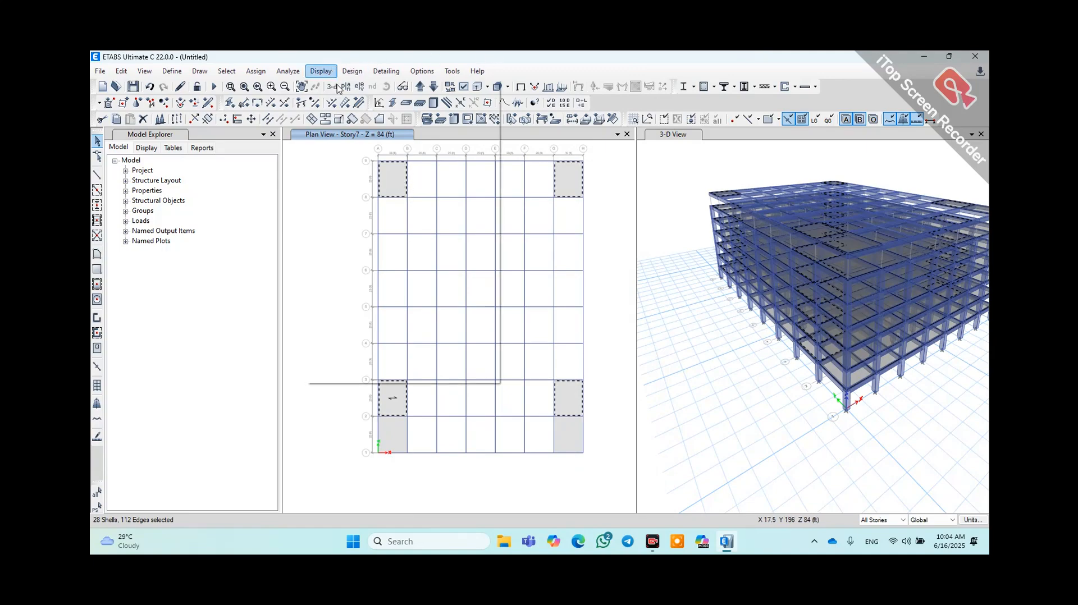
mouse_move(375, 105)
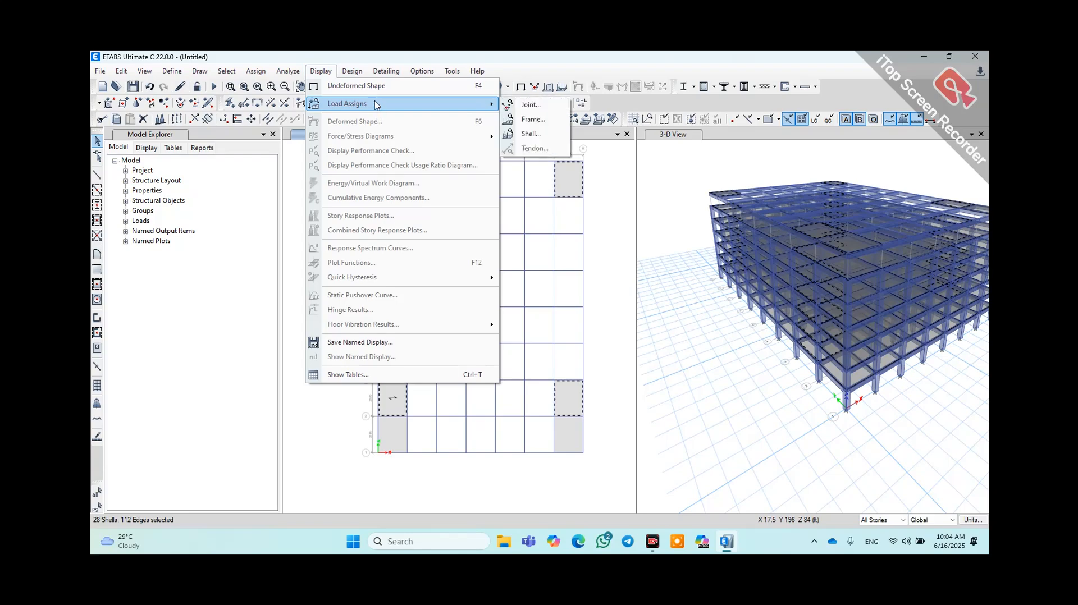
click(658, 216)
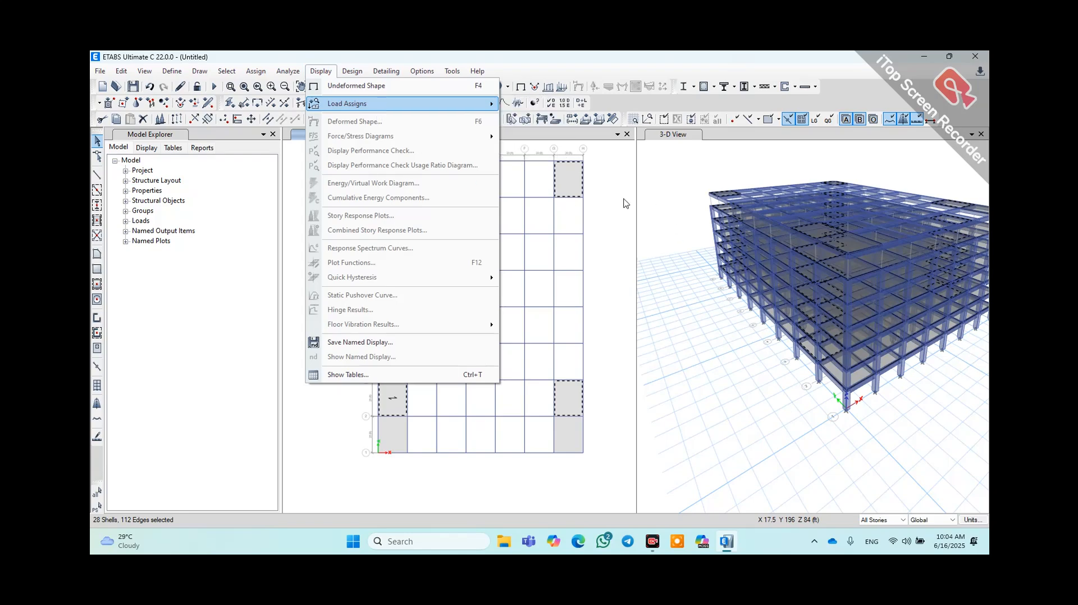
- Clear the selection and examine the section assignment of the Story7 slab in the upper-right corner bay
click(571, 181)
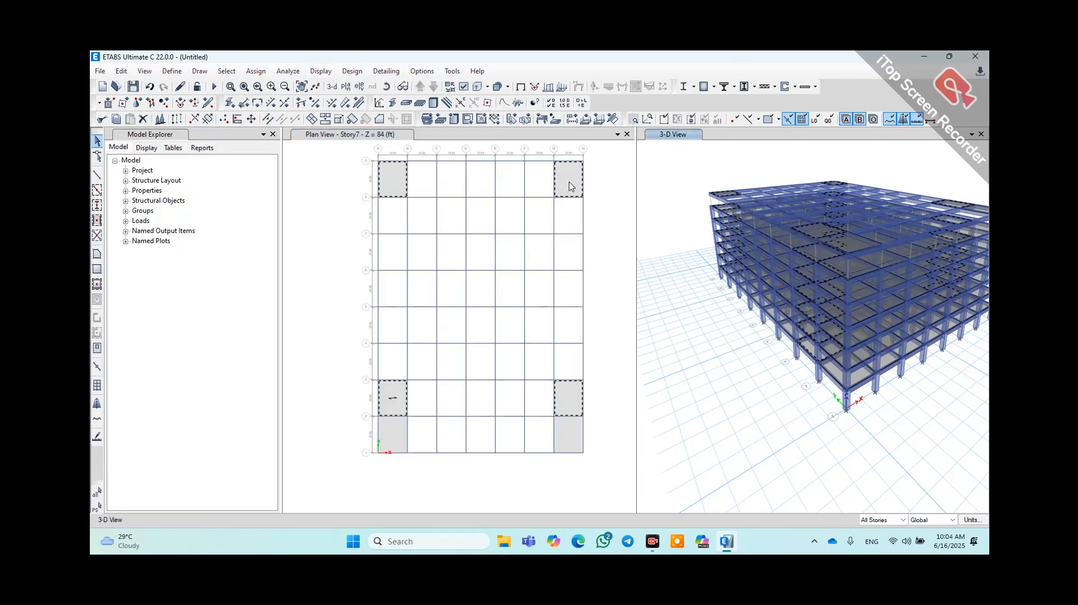
key(ctrl+q)
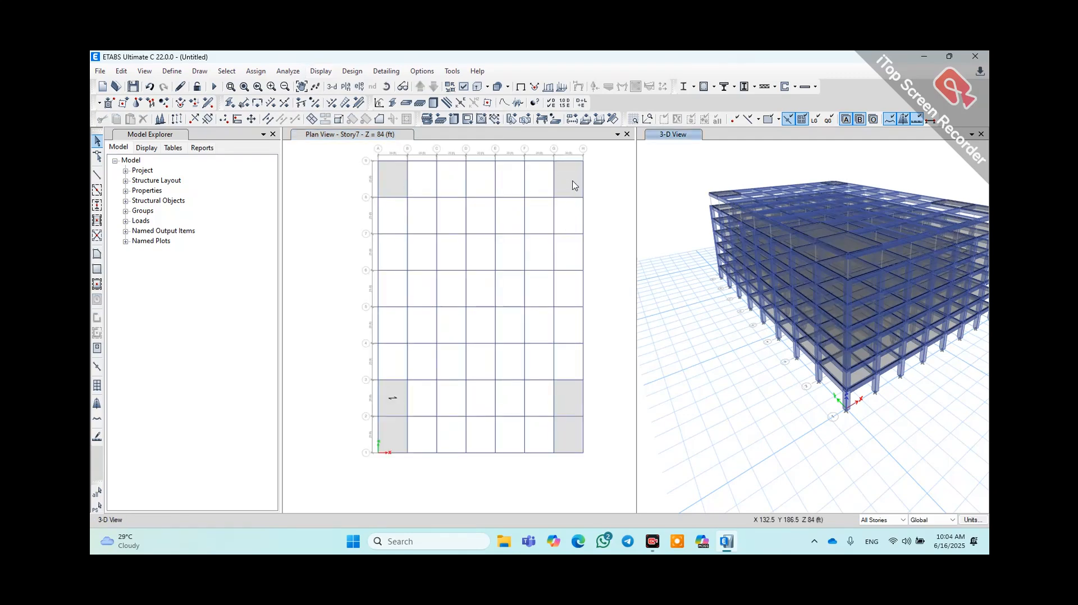
right_click(574, 185)
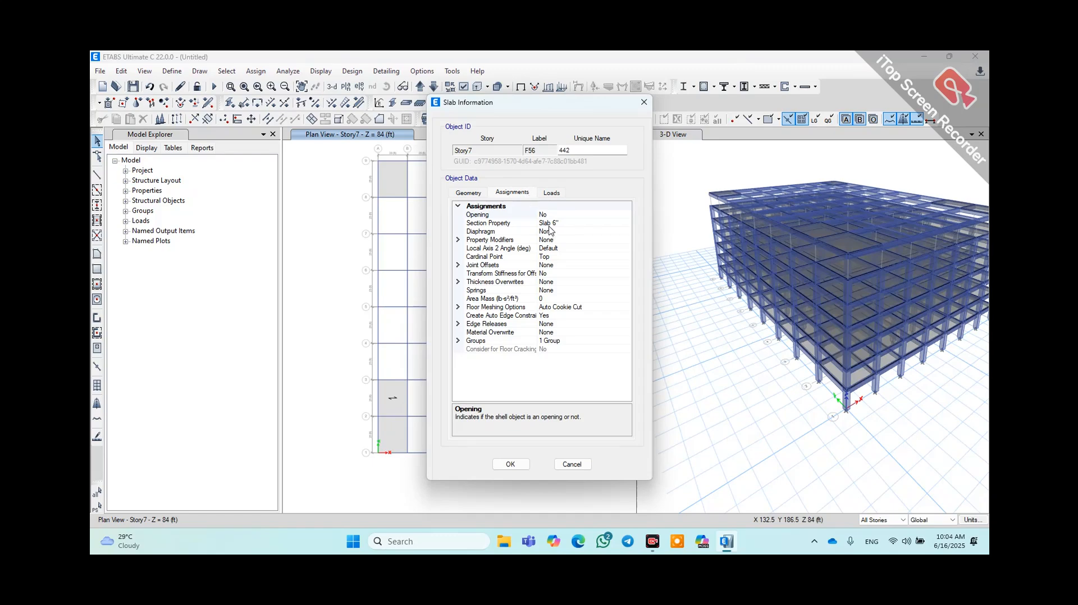
click(644, 103)
- Select the slabs in both upper corner bays and the second-lowest right edge bay across all stories
click(397, 183)
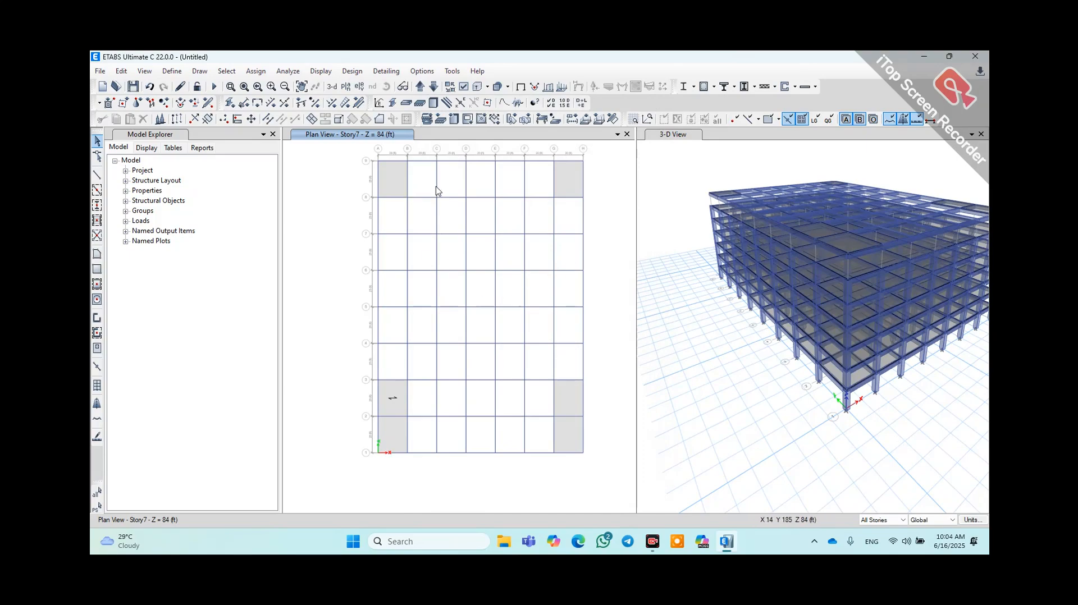
click(571, 179)
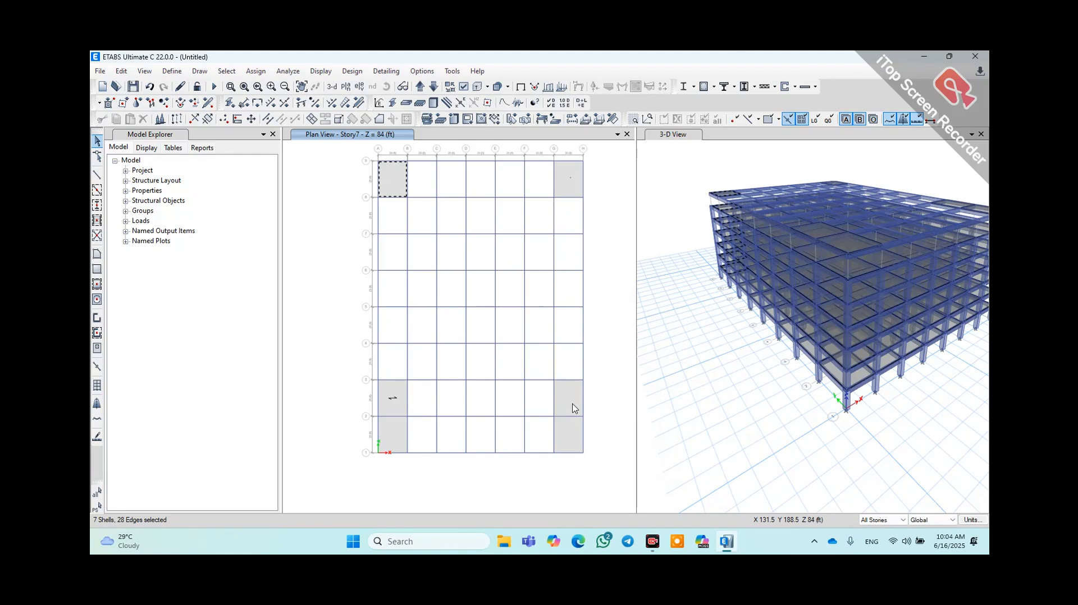
click(572, 408)
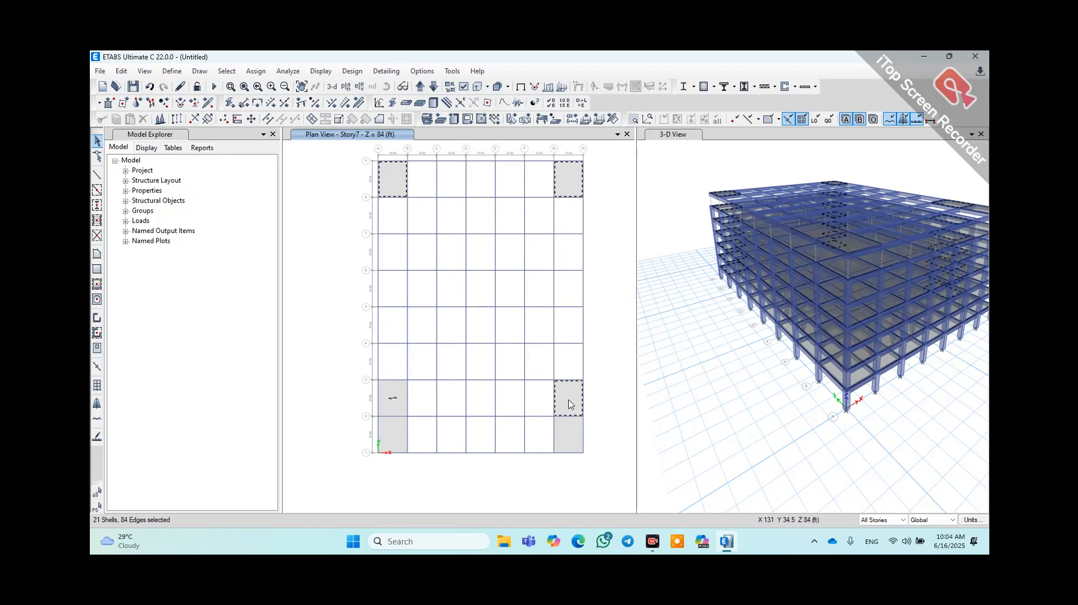
- Change the section property of the Story7 slab in the upper-right corner bay to stair slab 6"
right_click(563, 178)
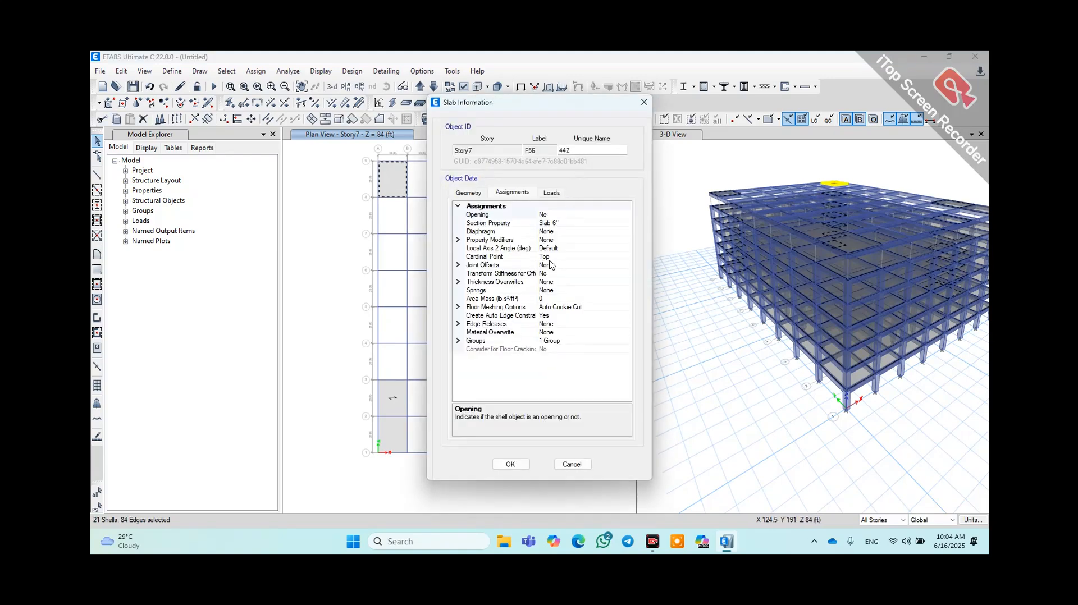
click(564, 224)
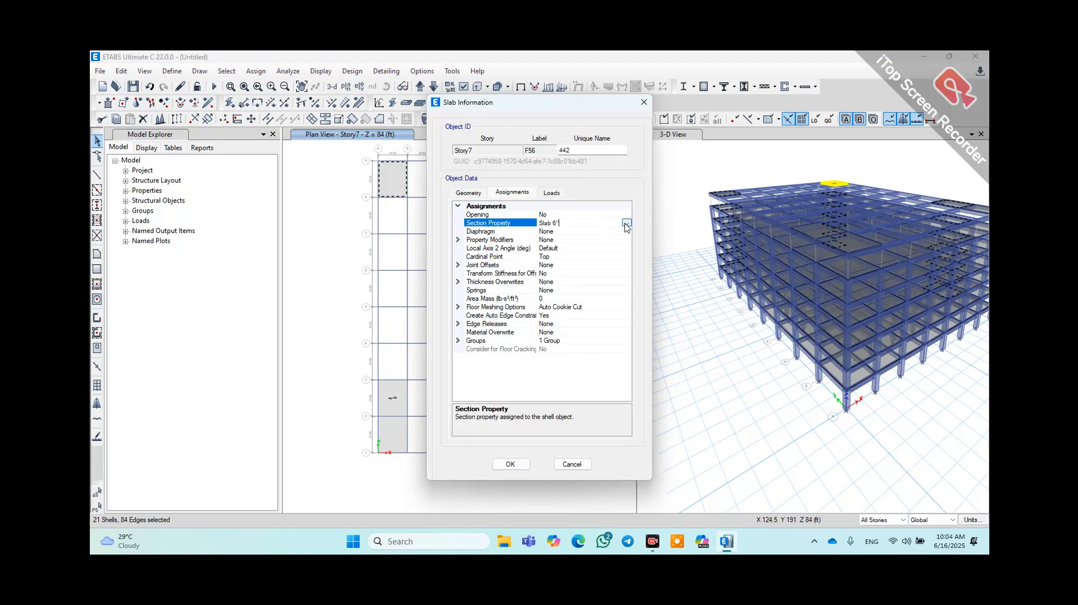
click(626, 223)
click(559, 273)
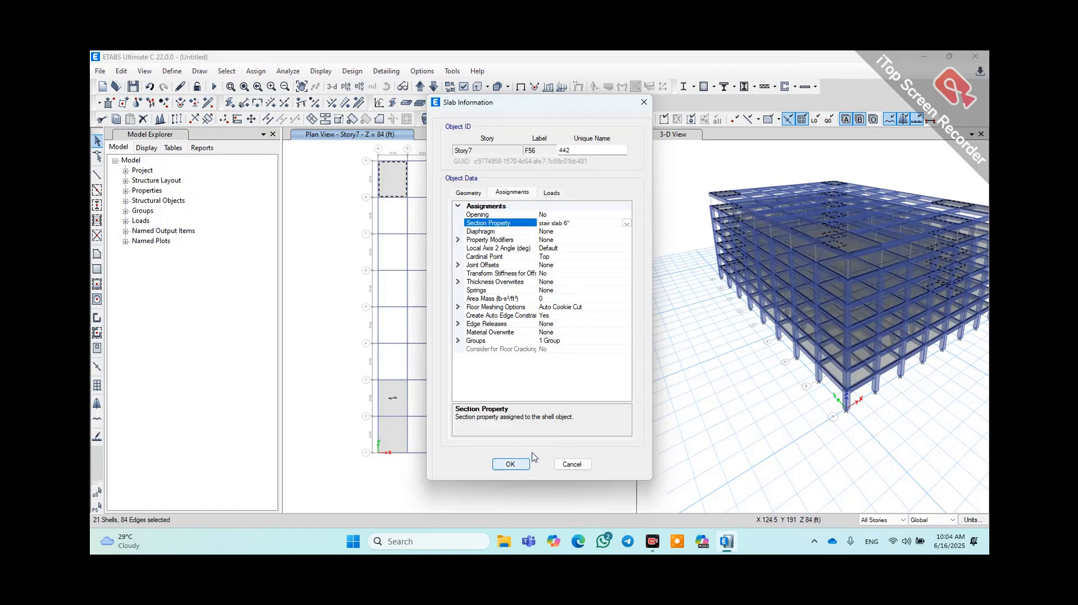
click(525, 464)
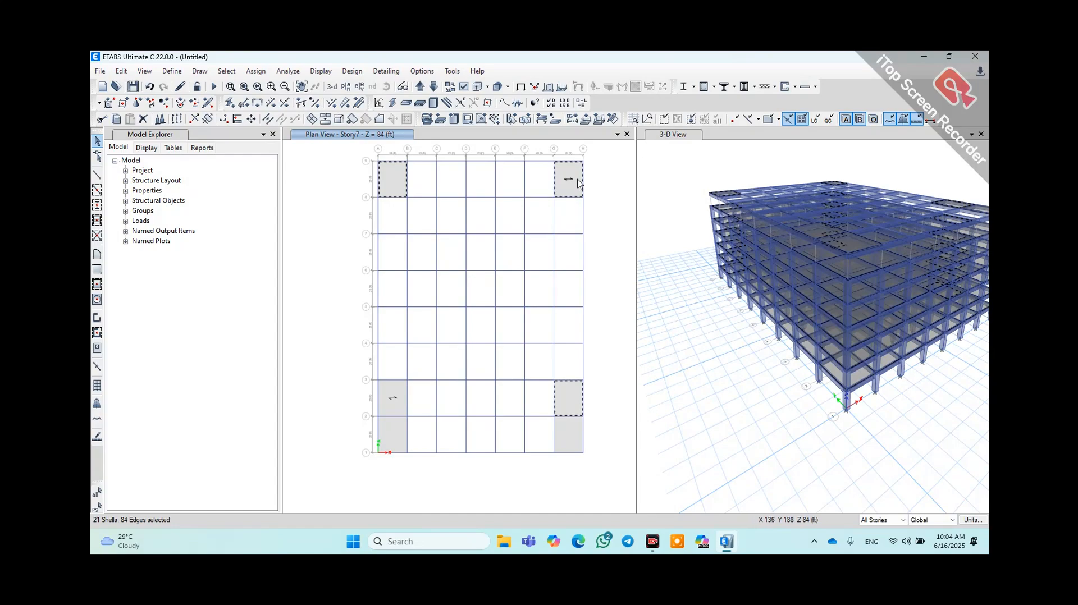
- Assign the stair slab 6" section to all the selected slabs at once from the model's slab section properties
click(126, 191)
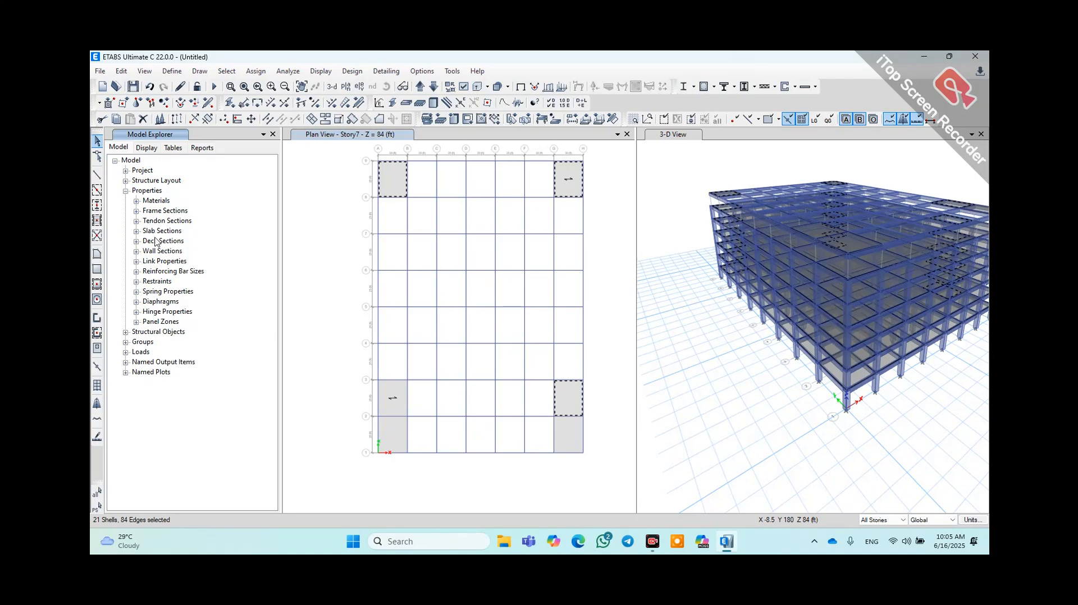
click(136, 231)
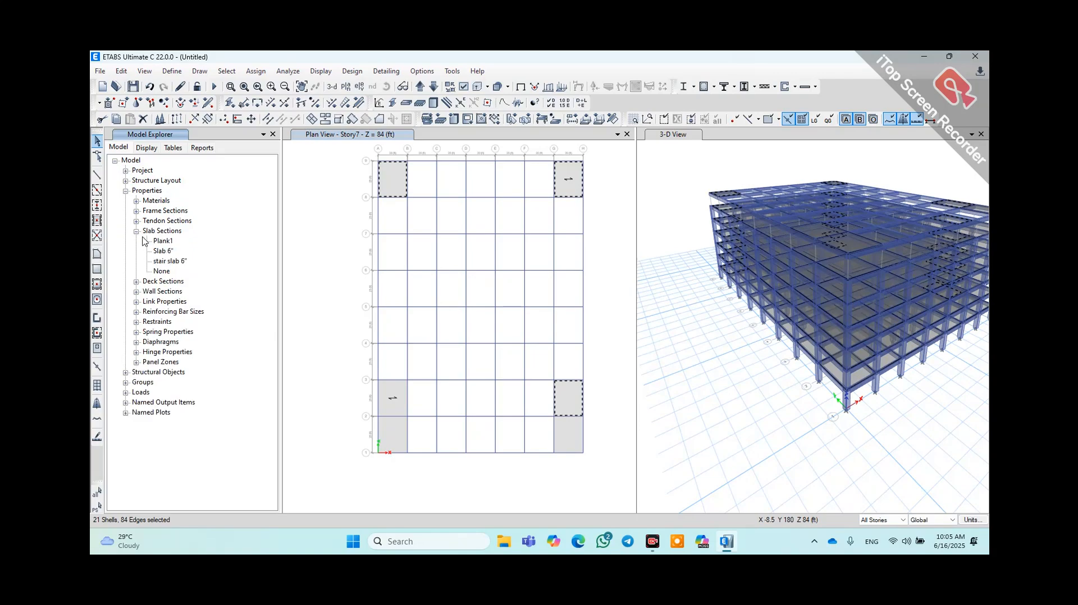
click(170, 261)
right_click(170, 263)
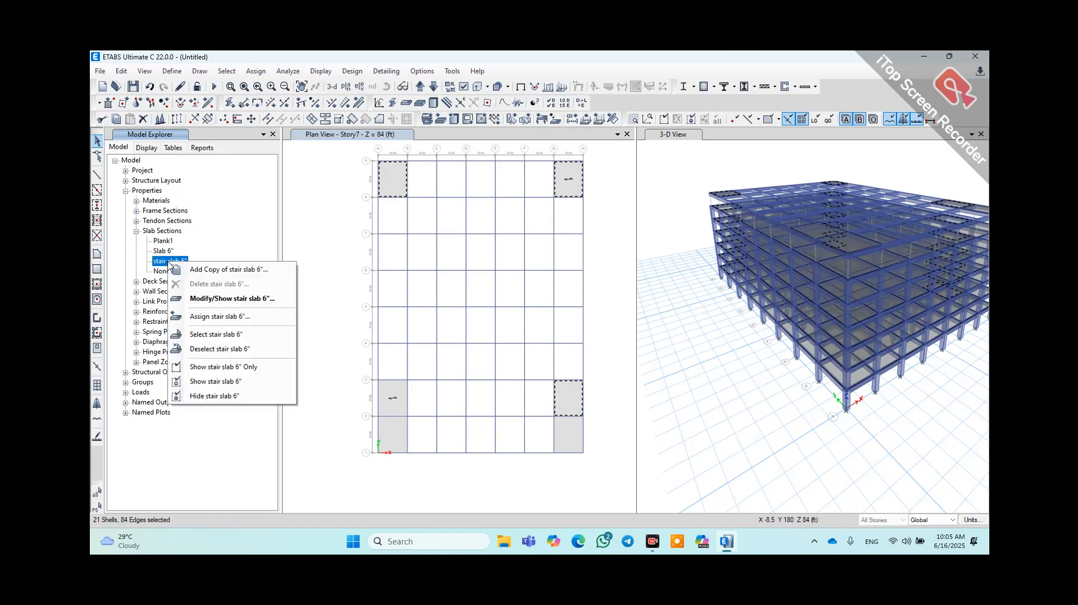
click(220, 318)
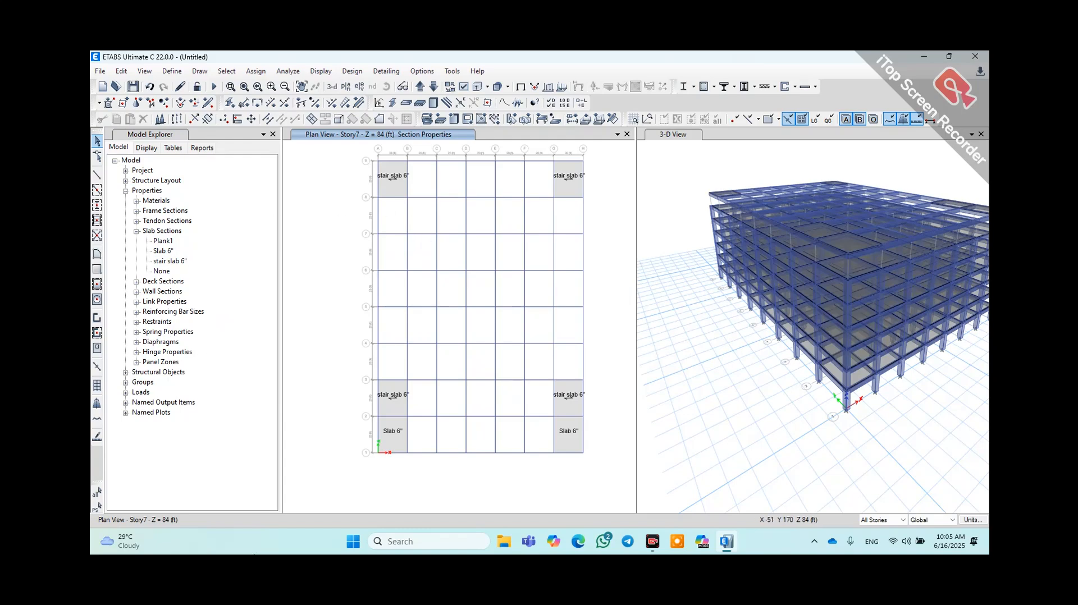
click(202, 529)
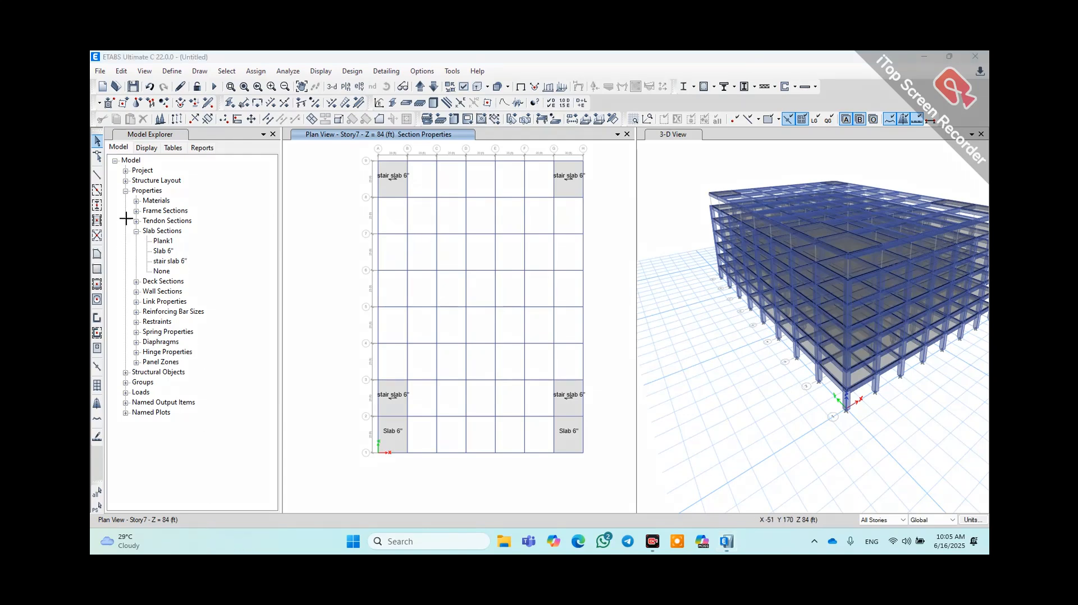
mouse_move(119, 191)
mouse_down()
mouse_move(174, 205)
mouse_move(182, 177)
mouse_move(174, 194)
mouse_up()
click(362, 529)
drag(122, 184, 170, 195)
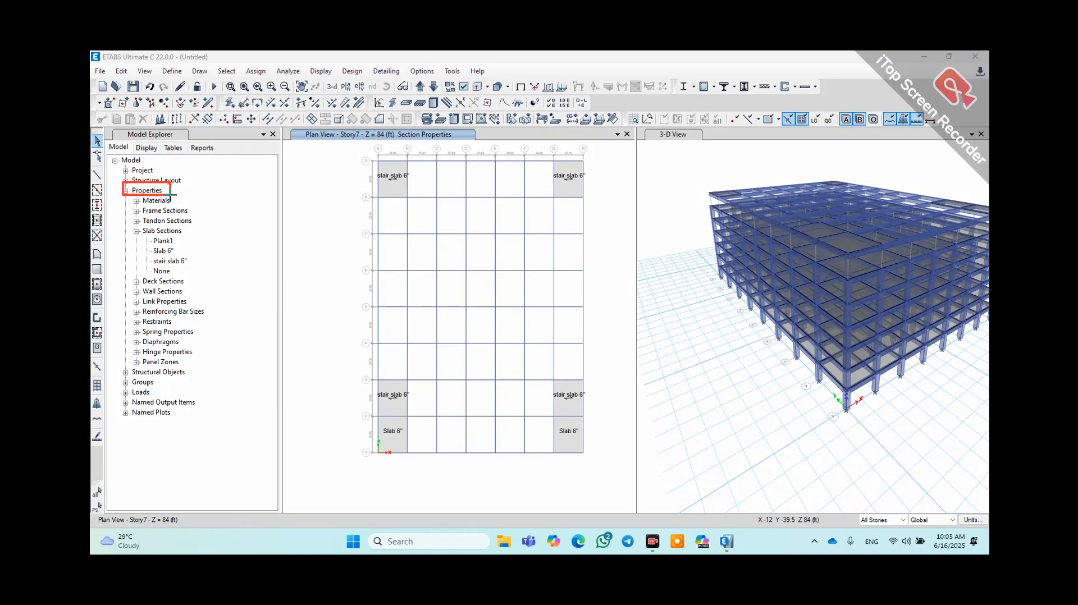
mouse_move(128, 224)
mouse_down()
mouse_move(194, 246)
mouse_move(193, 233)
mouse_move(161, 263)
mouse_move(204, 266)
mouse_up()
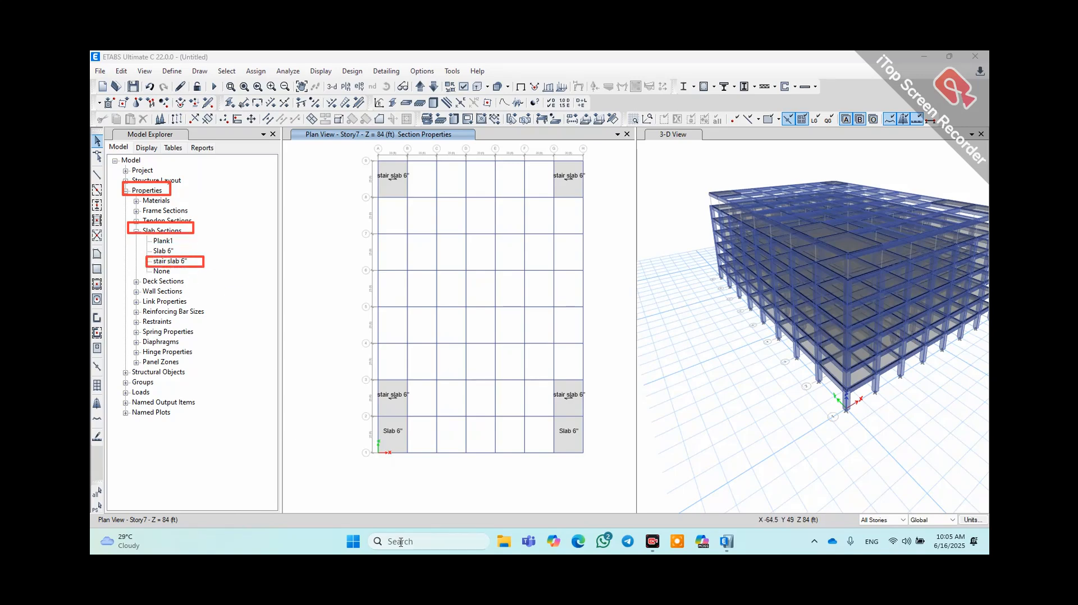
click(363, 533)
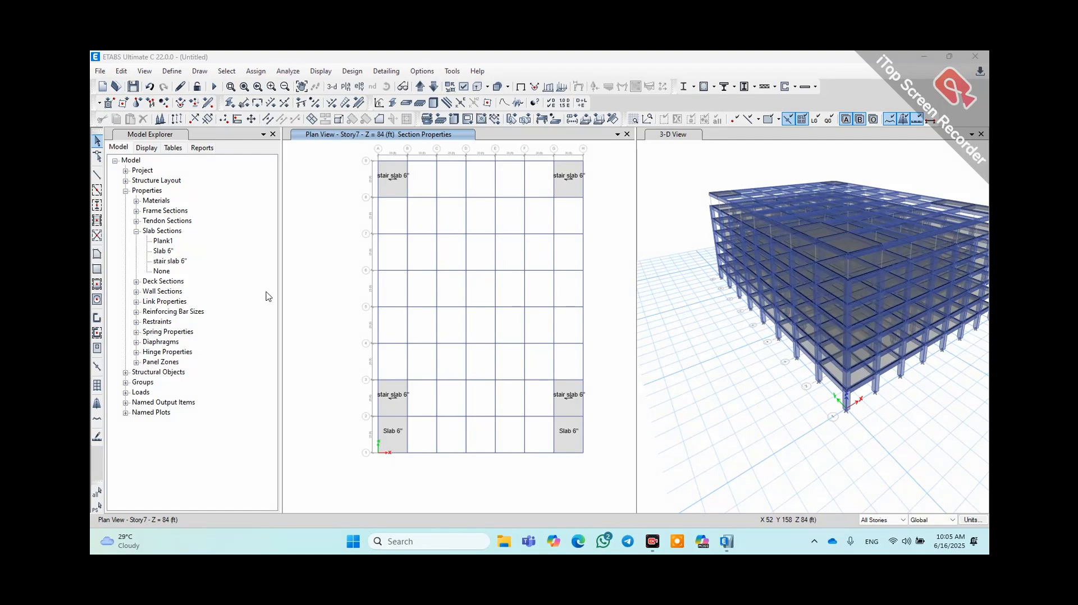
mouse_move(402, 425)
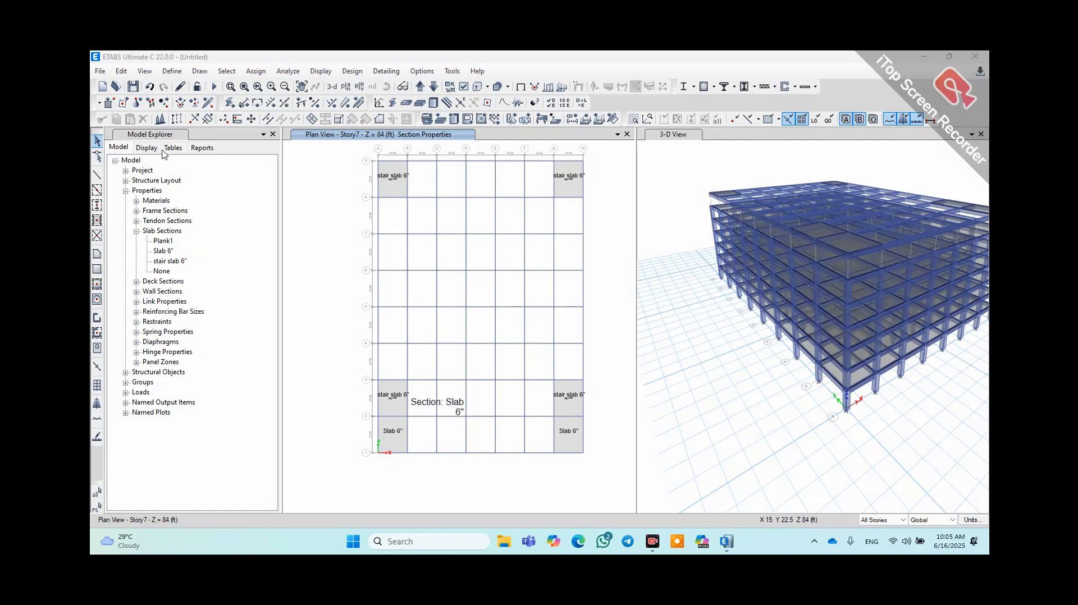
- Define a new load pattern named Roof live with type Live and a self weight multiplier of 0
click(172, 70)
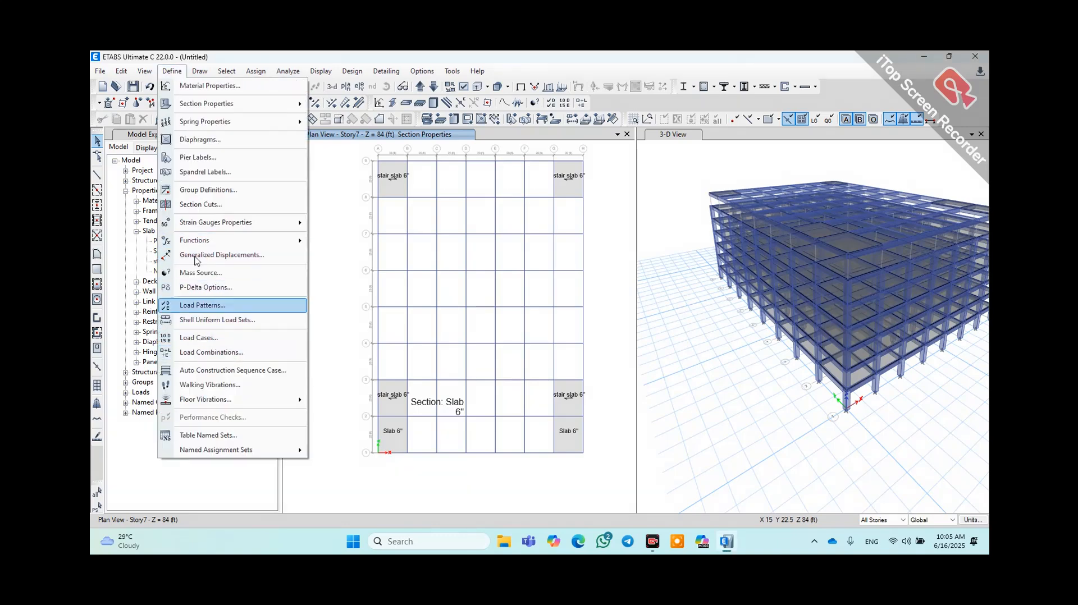
click(172, 71)
click(171, 71)
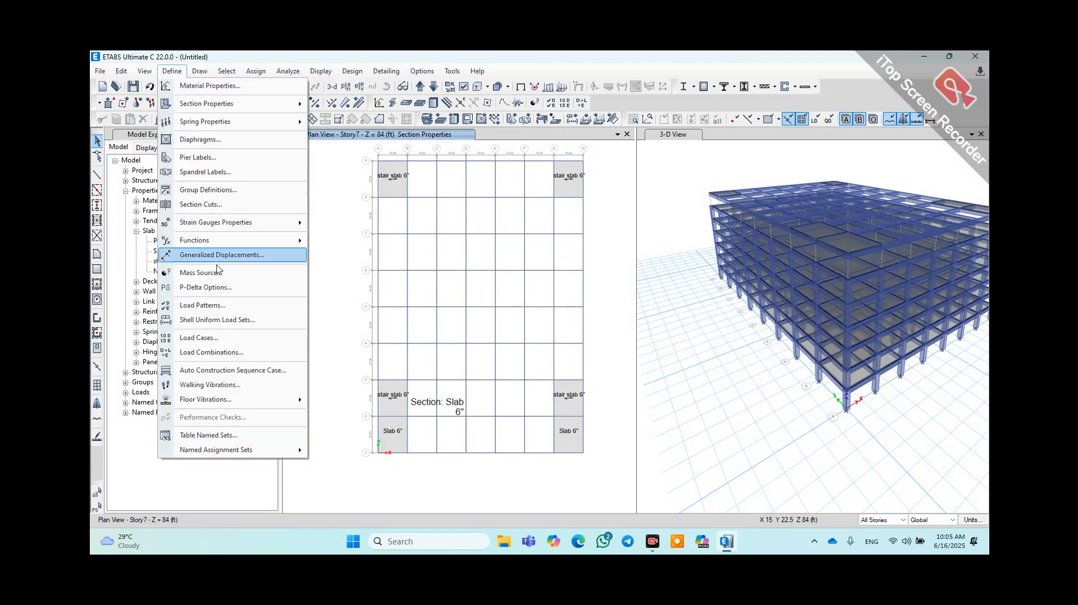
click(191, 304)
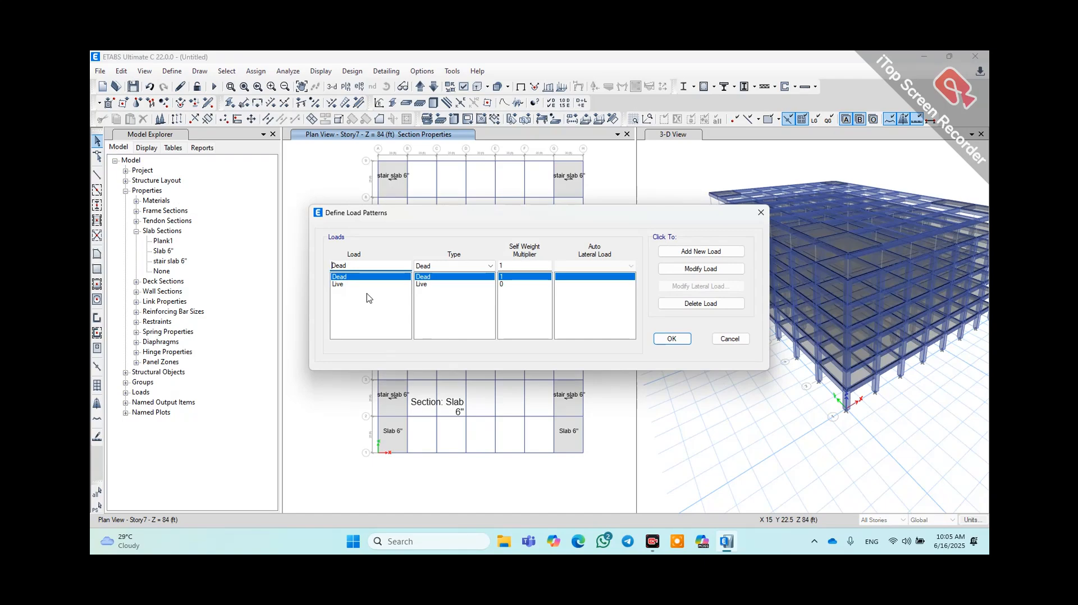
click(369, 285)
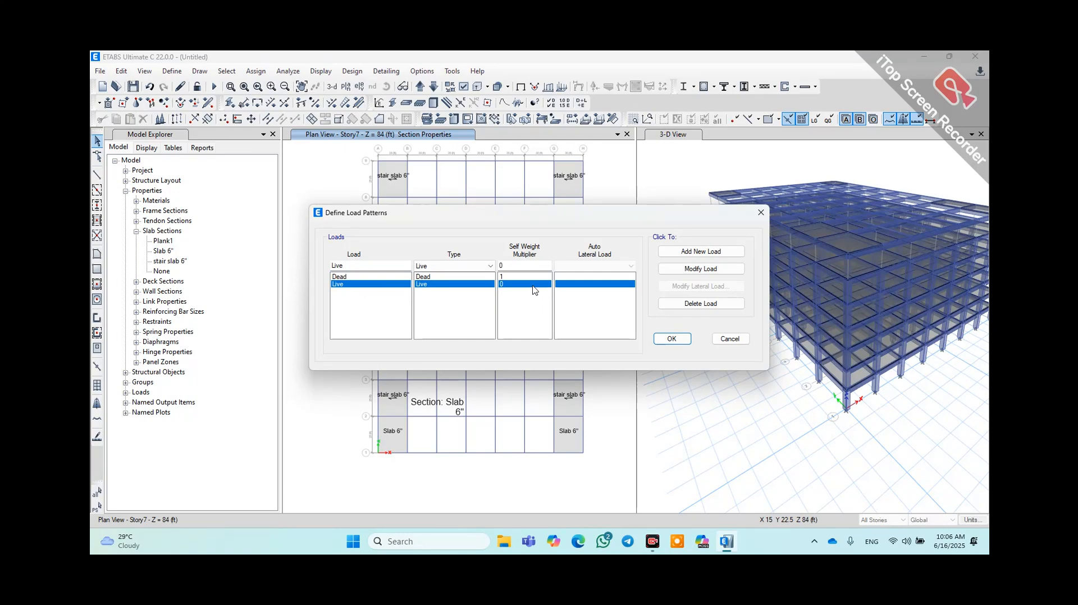
click(369, 264)
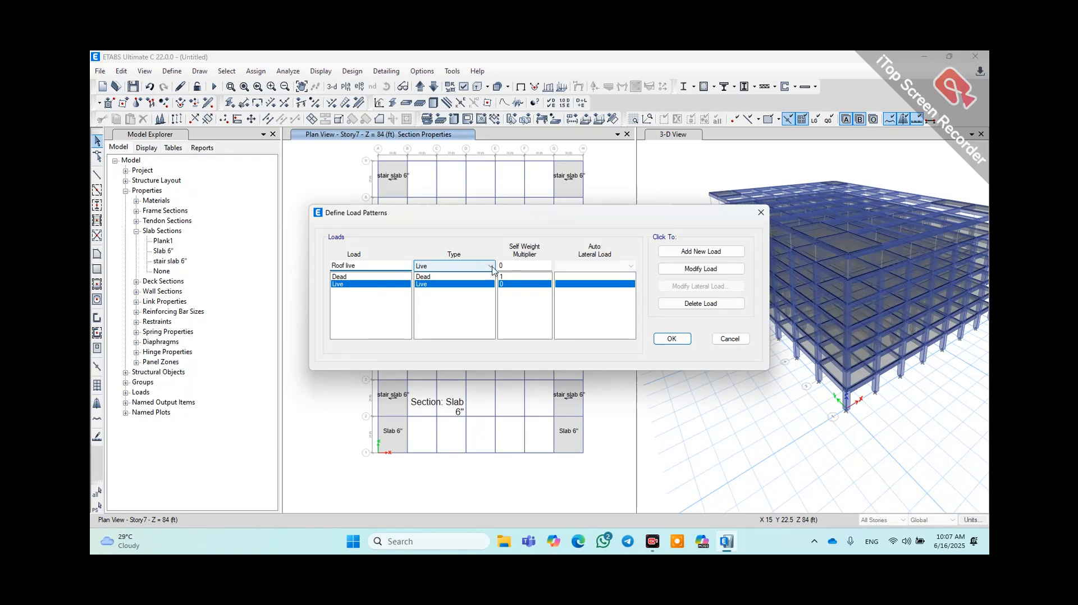
click(695, 252)
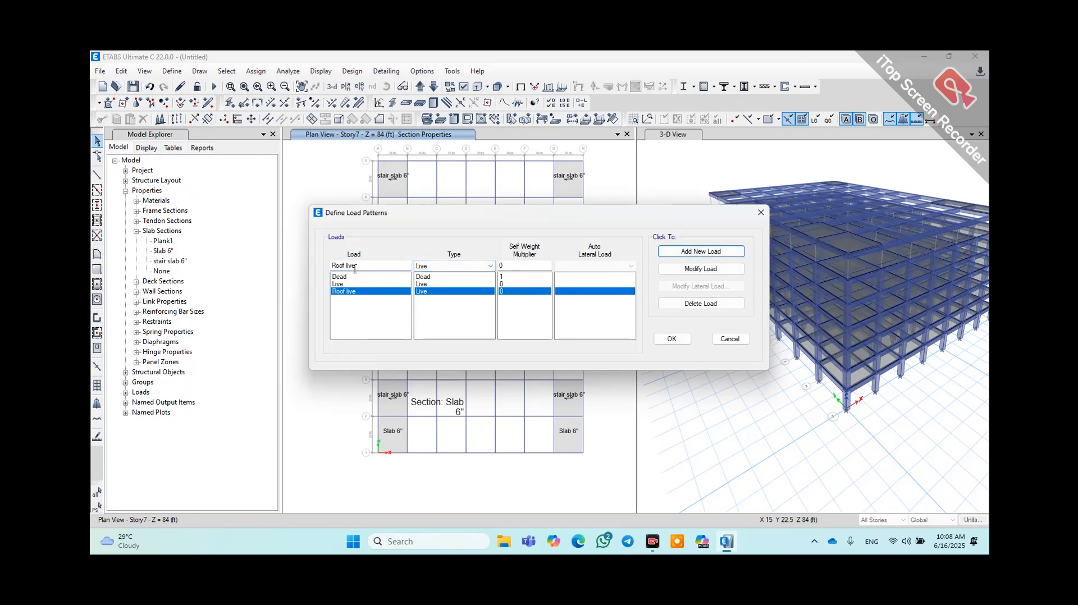
- Add a load pattern named Stair and exit live with type Live and a self weight multiplier of 0
double_click(350, 265)
drag(328, 266, 323, 271)
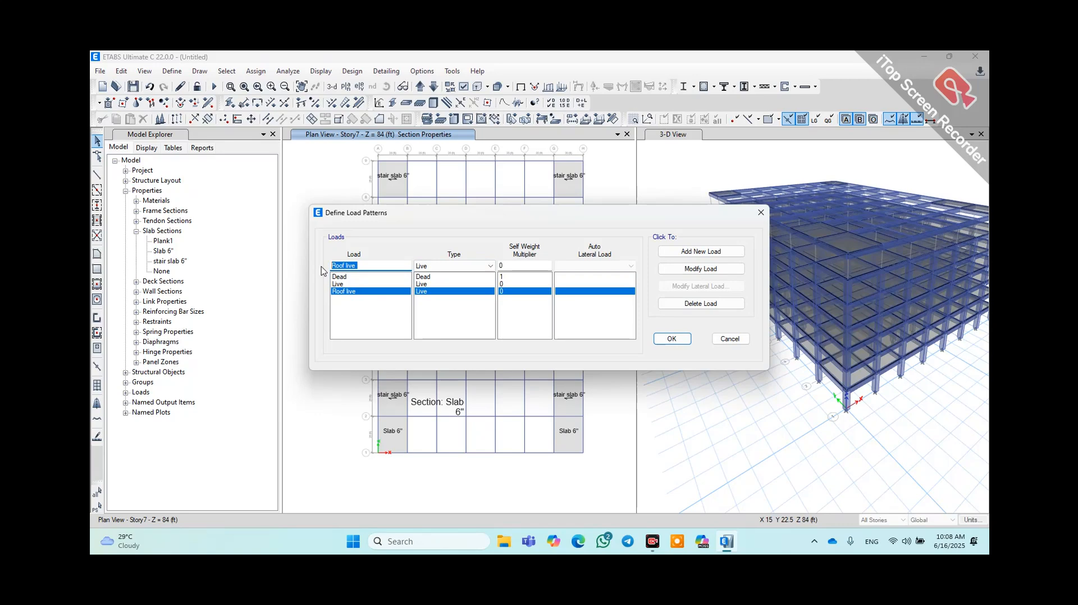
text(Stair and exit)
click(700, 251)
- Add a load pattern named PW with type Super Dead and a self weight multiplier of 0
drag(384, 263, 324, 268)
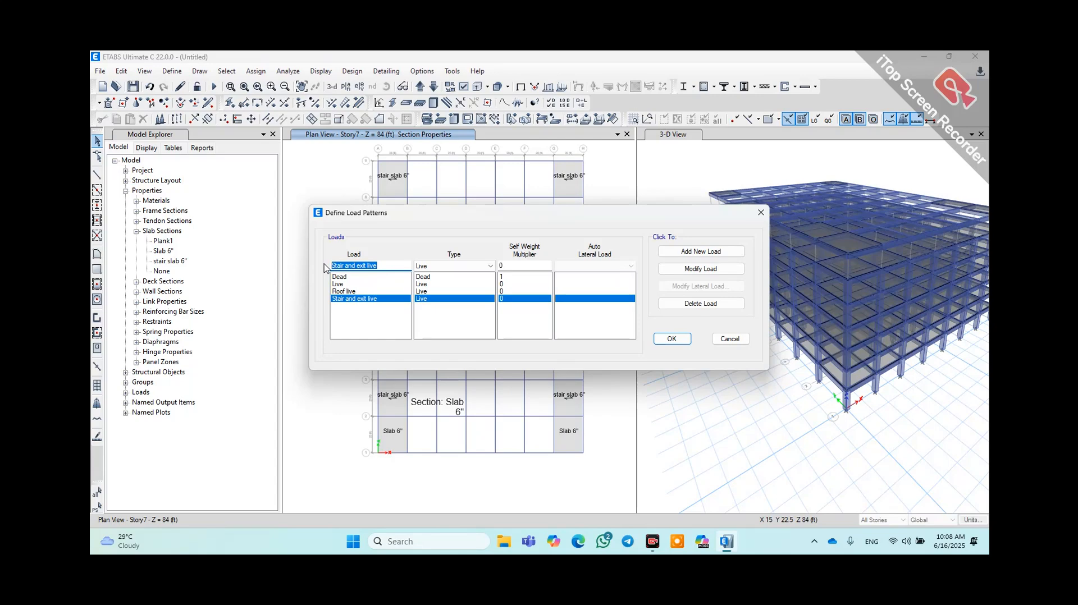
text(PW)
click(462, 270)
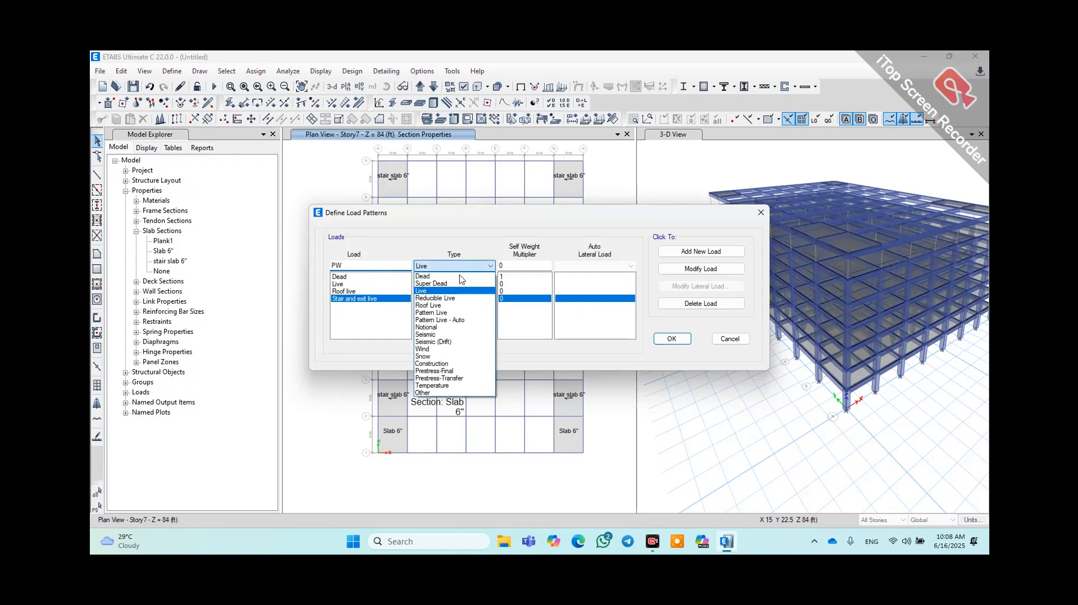
click(442, 283)
key(Tab)
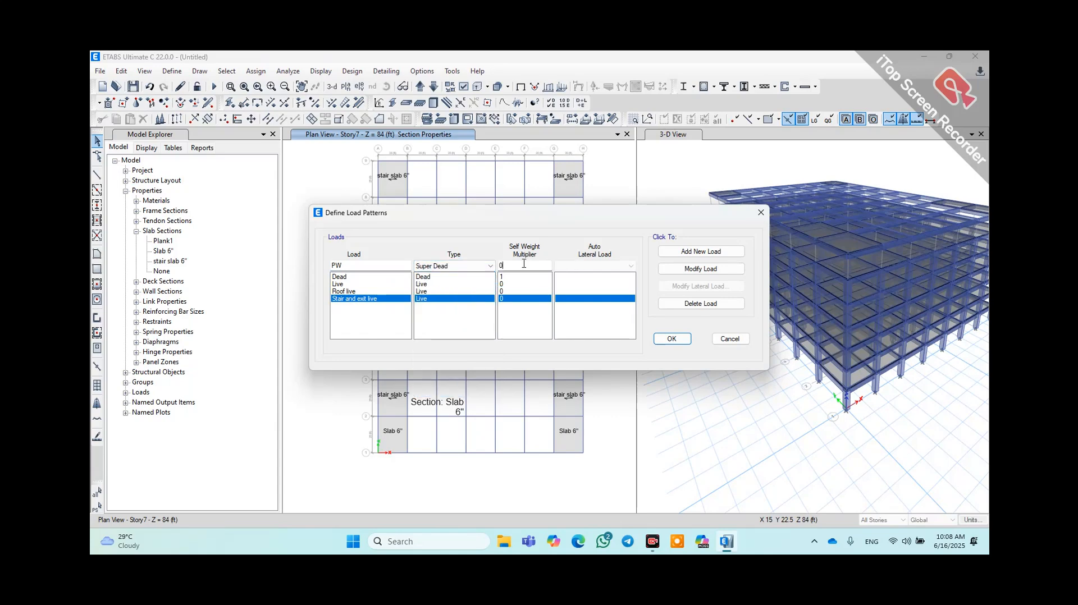
click(682, 258)
- Add two more Super Dead load patterns named FF and Parapet wall, each with a self weight multiplier of 0
drag(349, 264, 300, 271)
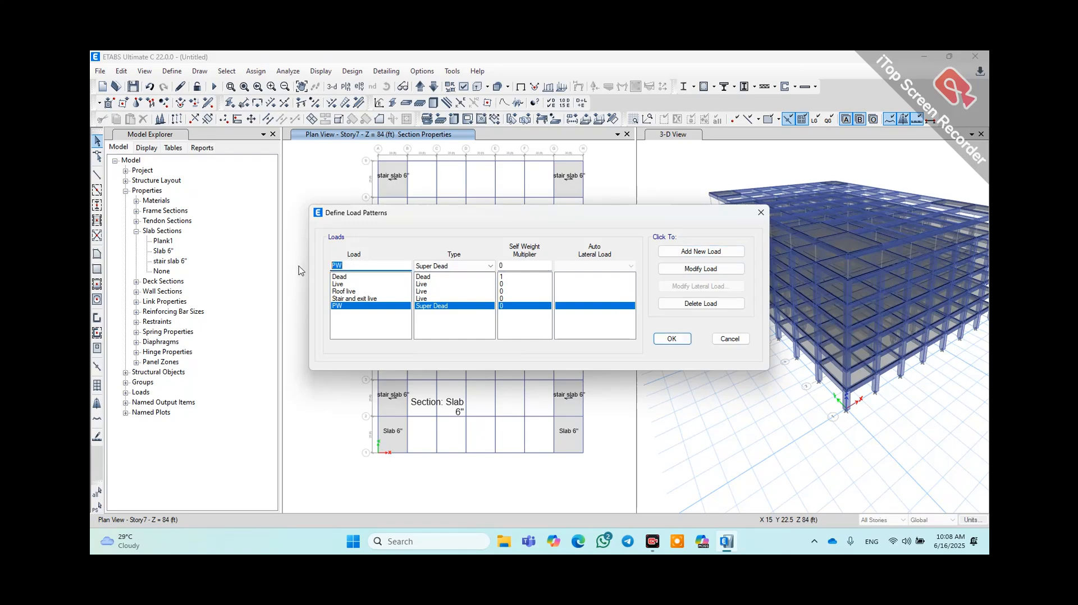
text(FF)
click(701, 251)
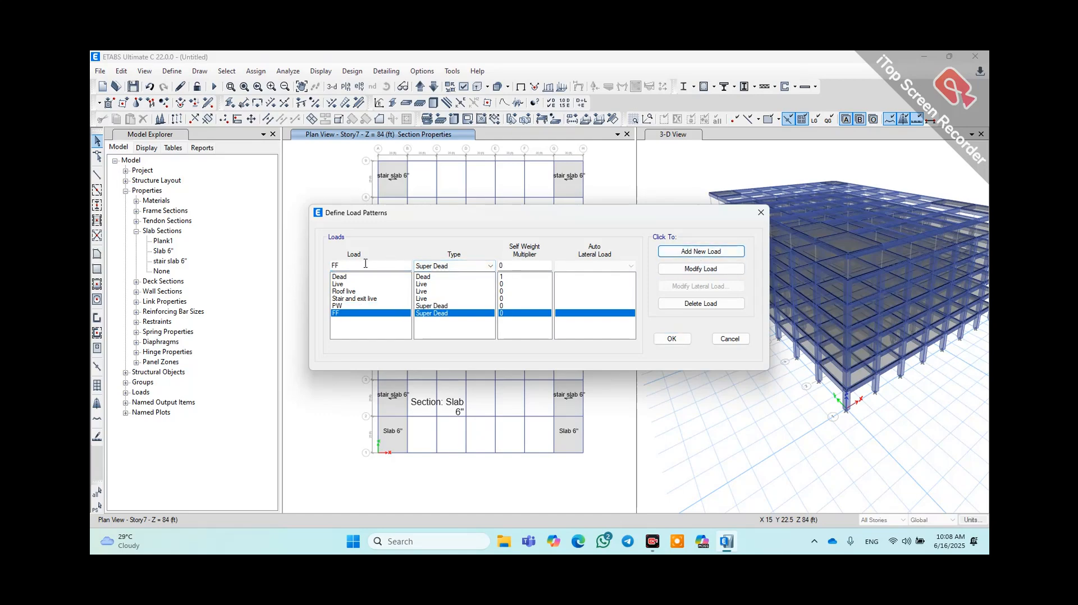
click(365, 264)
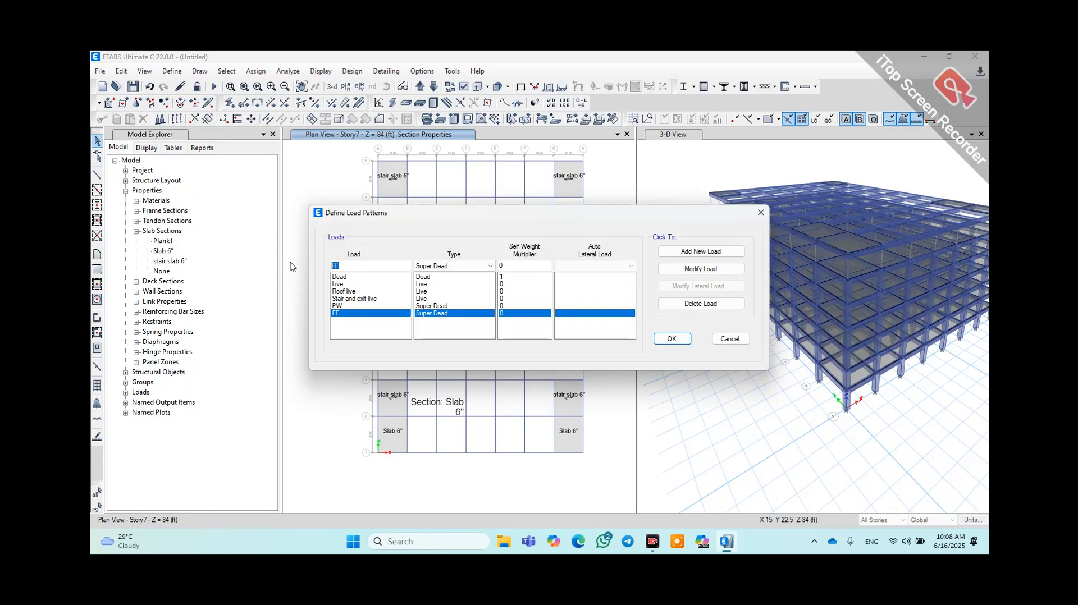
text(Parapet wall)
click(688, 253)
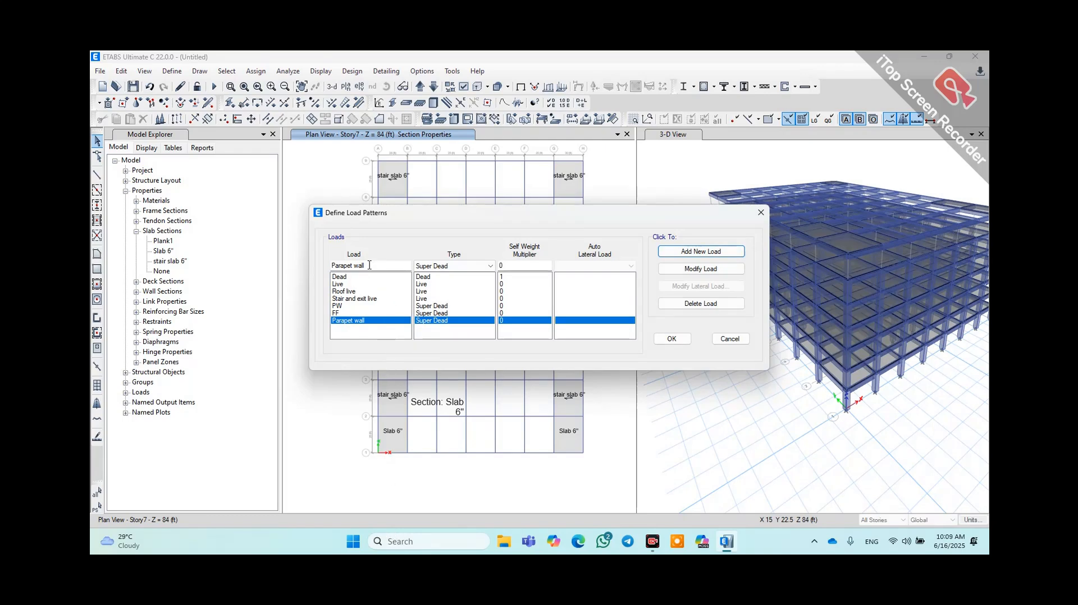
- Add a load pattern named Eqx with type Seismic, self weight multiplier 0 and auto lateral load ASCE 7-05
drag(373, 264, 299, 276)
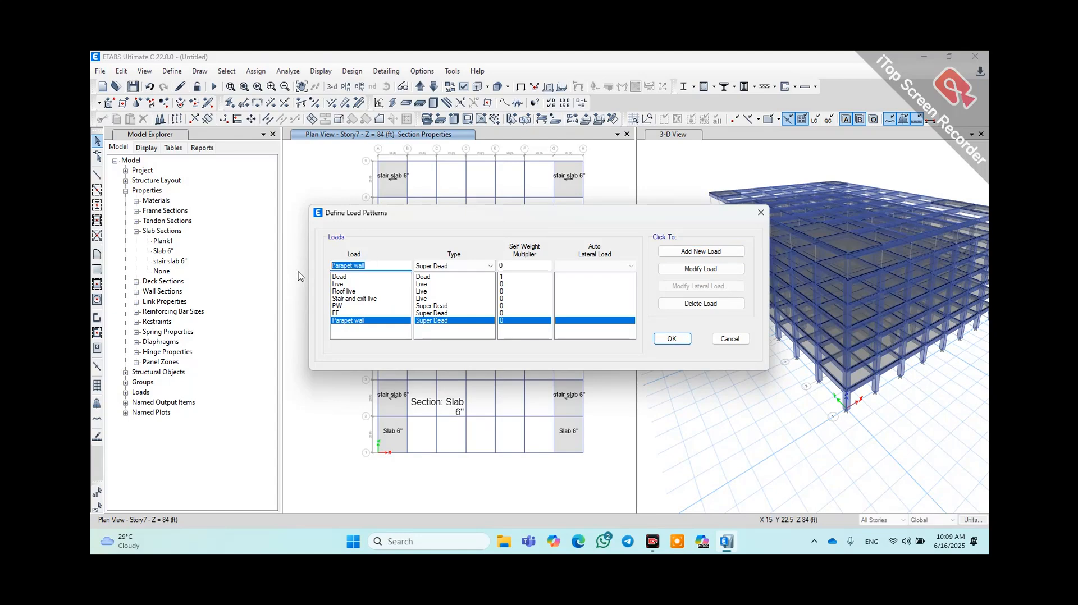
text(Eqx)
click(469, 267)
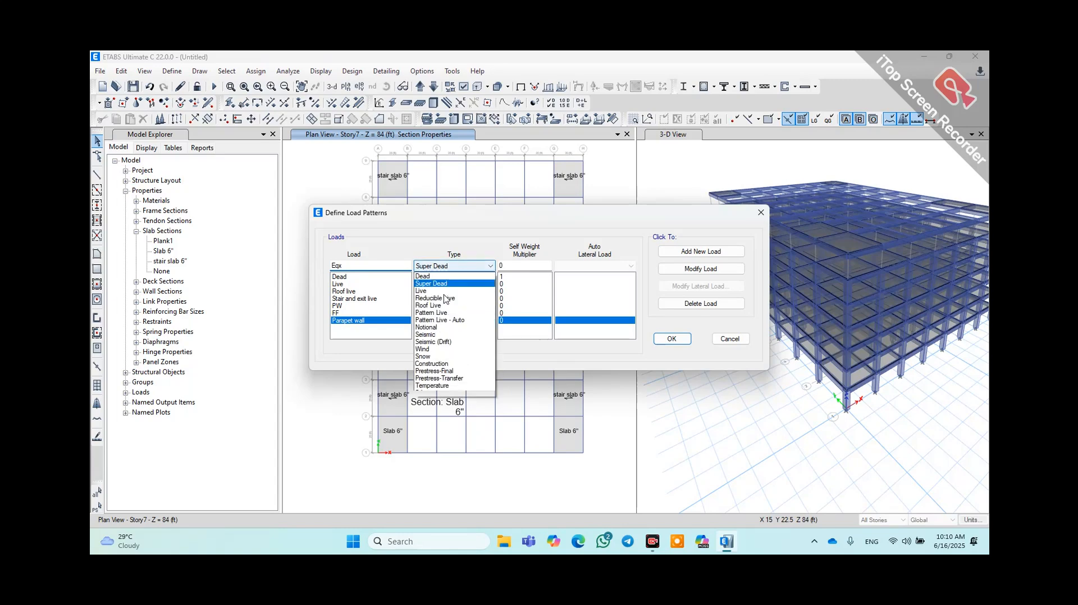
click(437, 335)
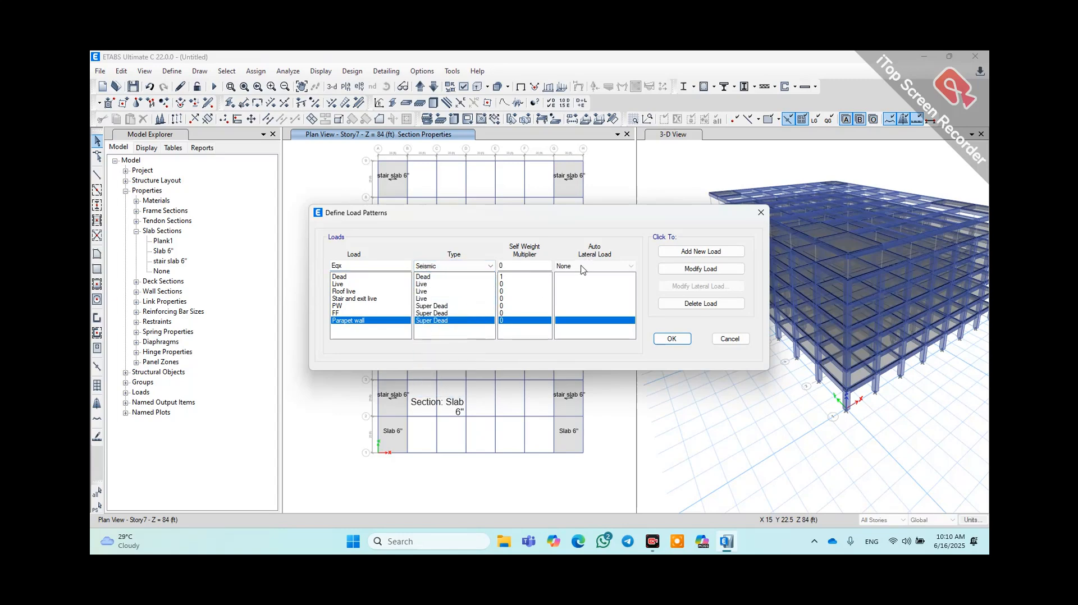
click(582, 267)
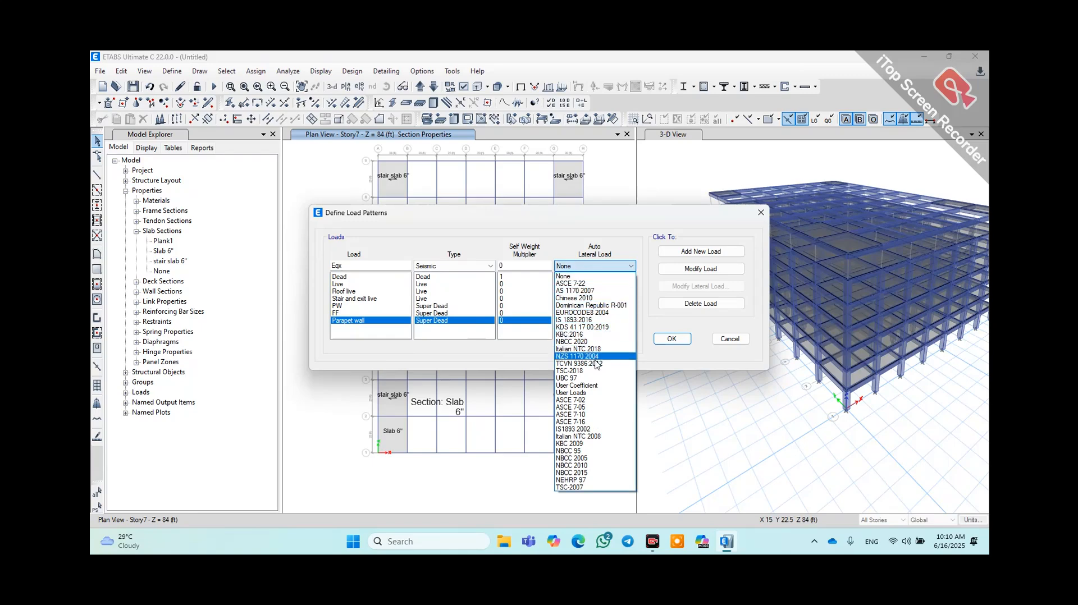
click(578, 408)
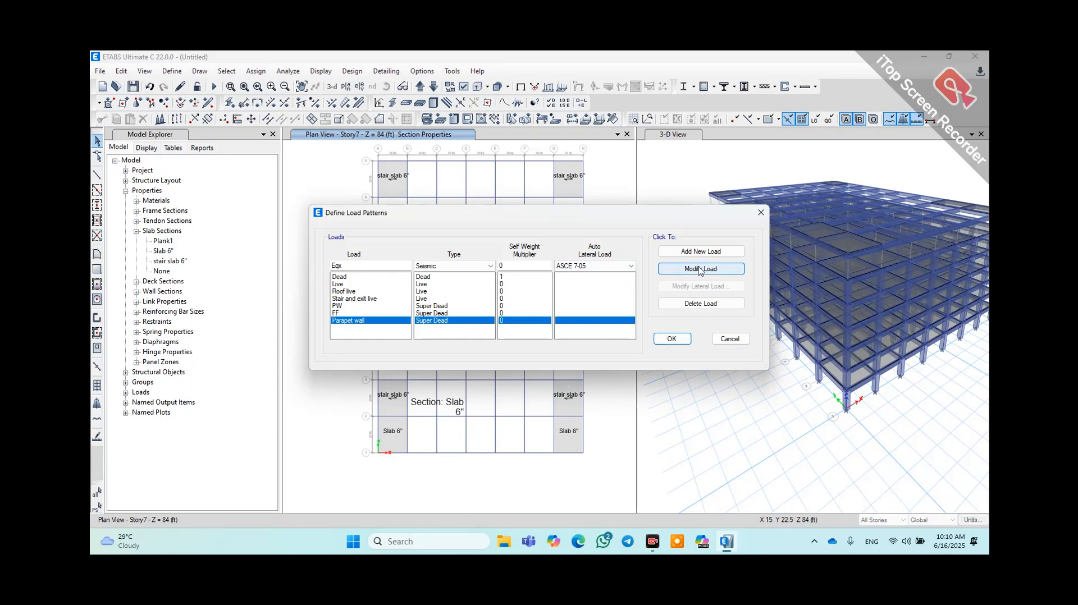
click(676, 253)
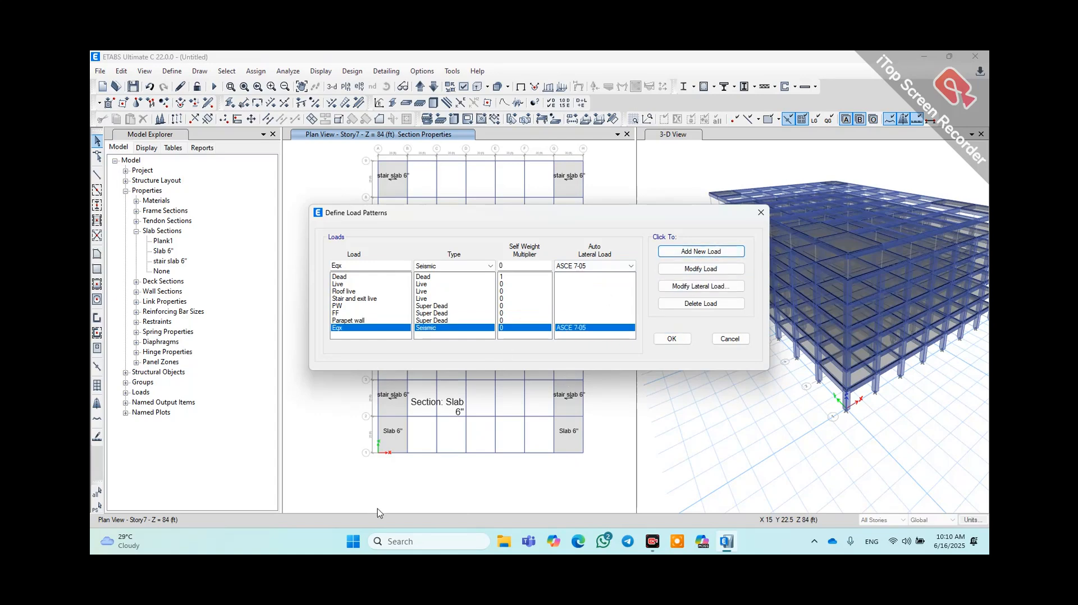
- Add a second Seismic load pattern named Eqy with self weight multiplier 0 and auto lateral load ASCE 7-05
click(352, 269)
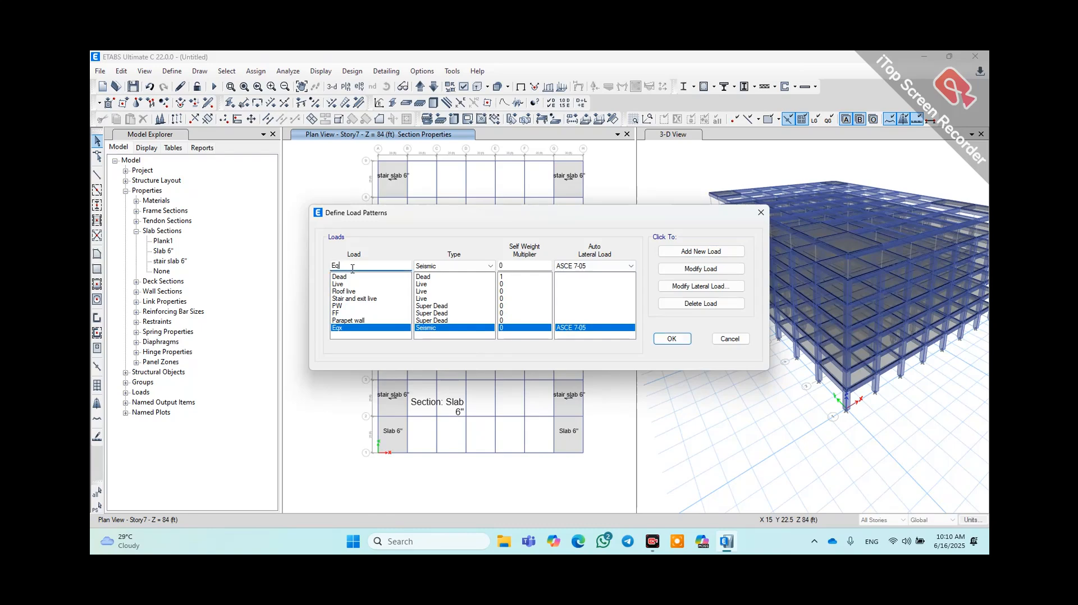
click(490, 266)
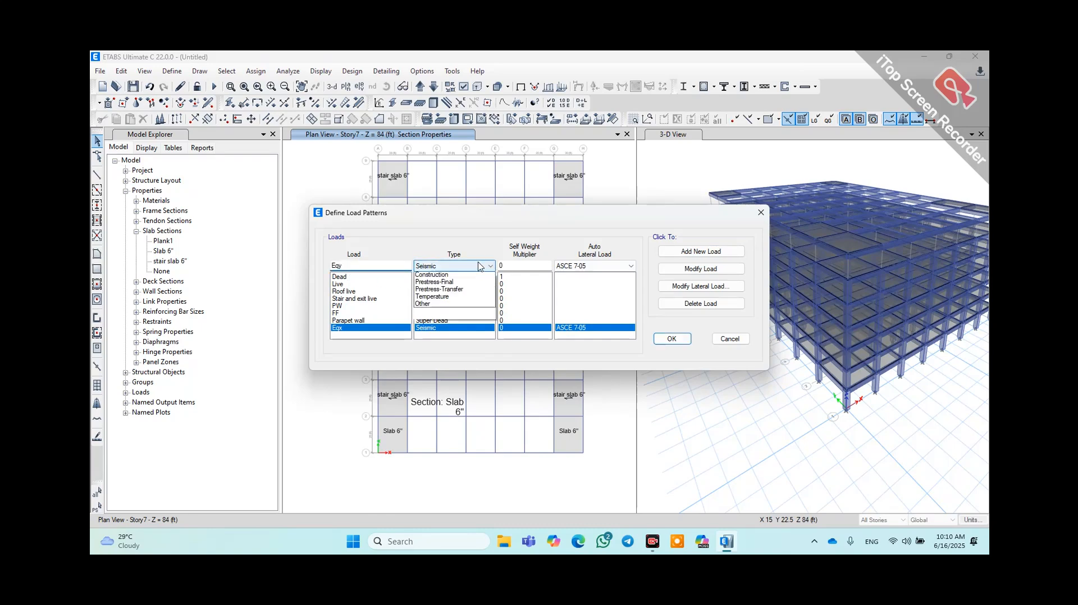
click(489, 266)
click(711, 256)
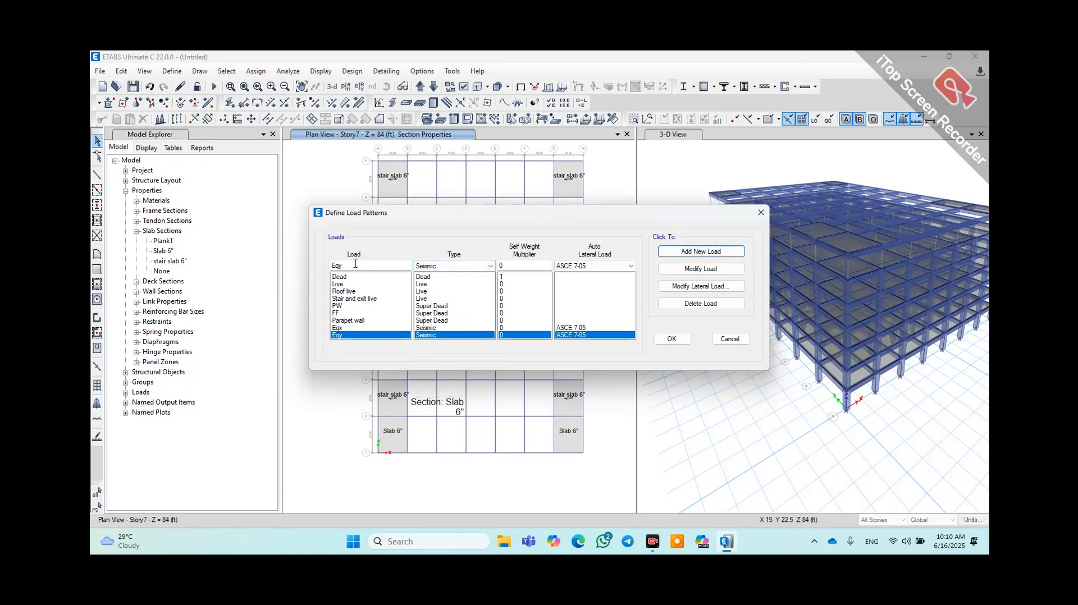
- Add two load patterns named Wind x and Wind y, both with type Wind, self weight multiplier 0 and auto lateral load ASCE 7-05
text(Wind)
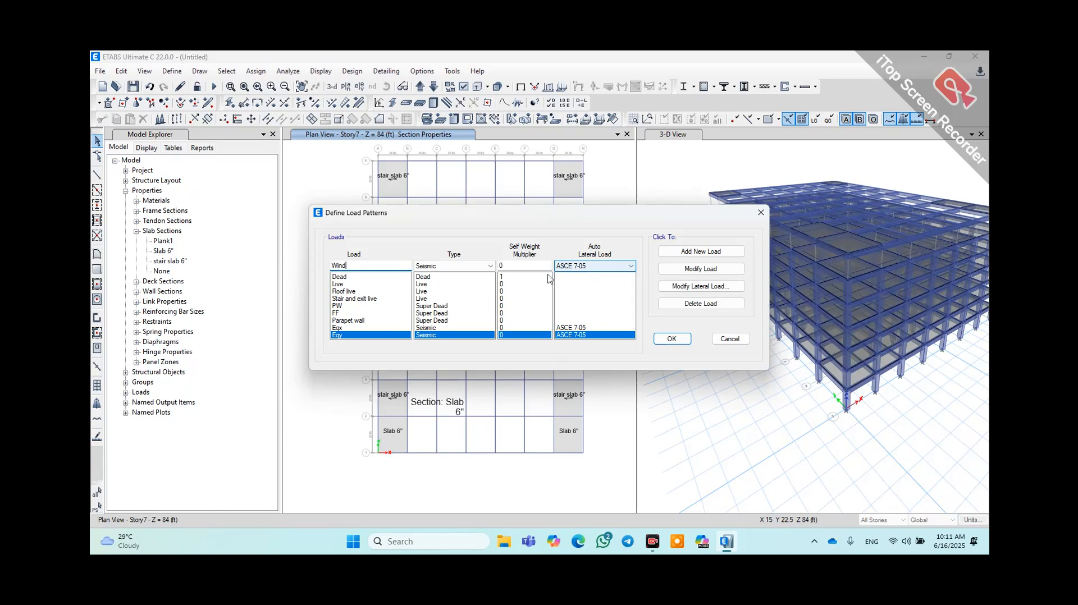
click(450, 266)
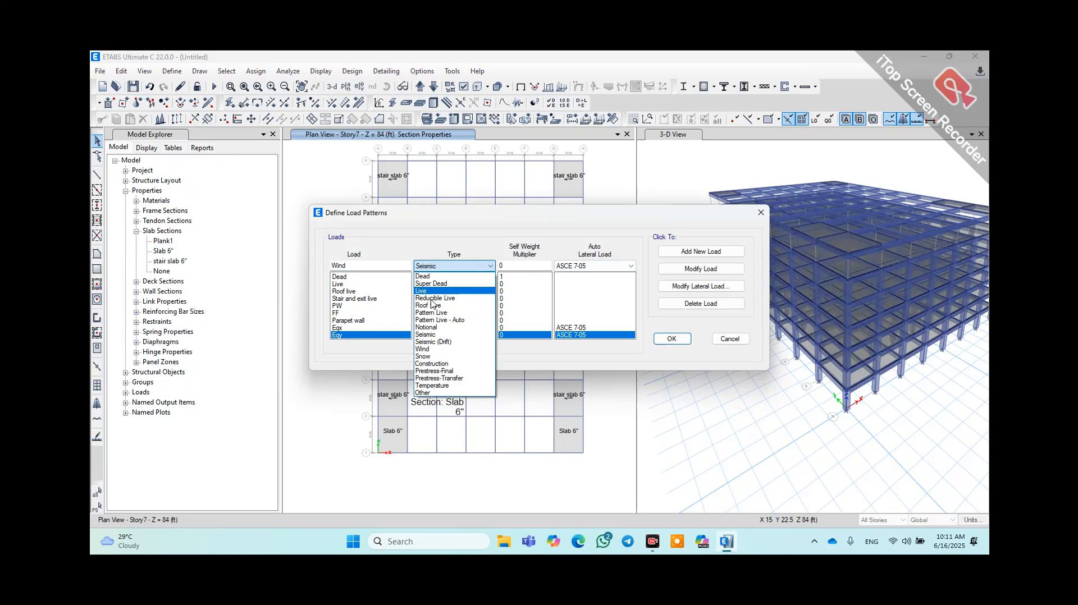
click(430, 349)
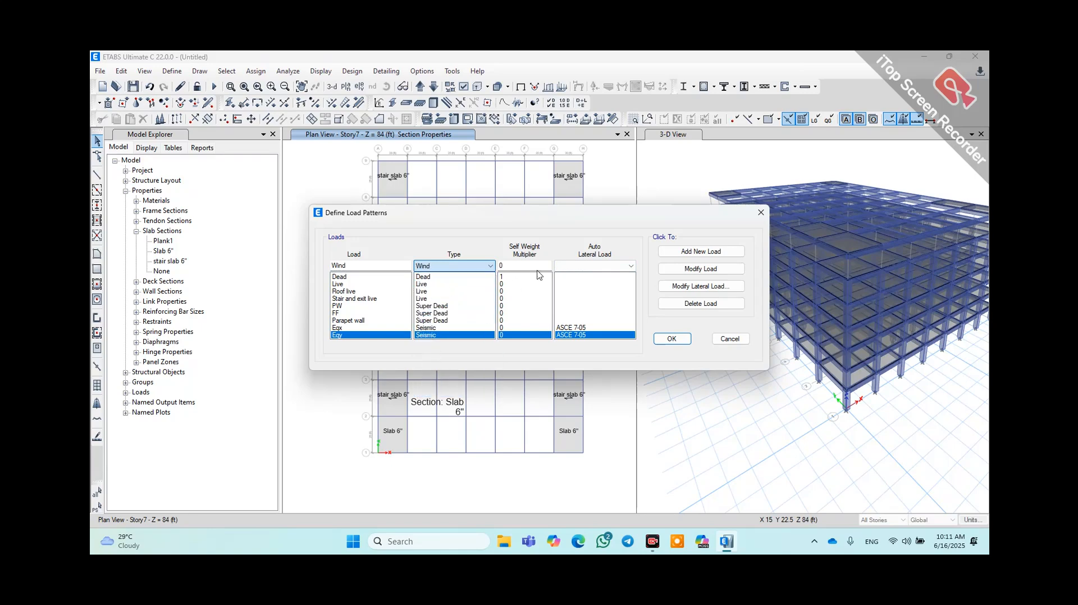
click(600, 266)
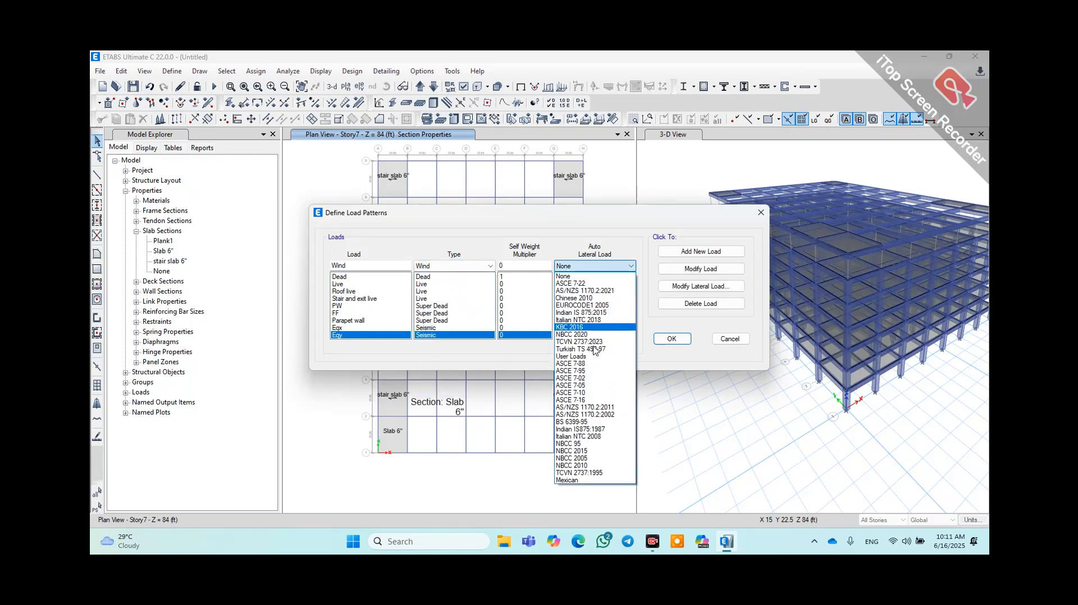
click(588, 385)
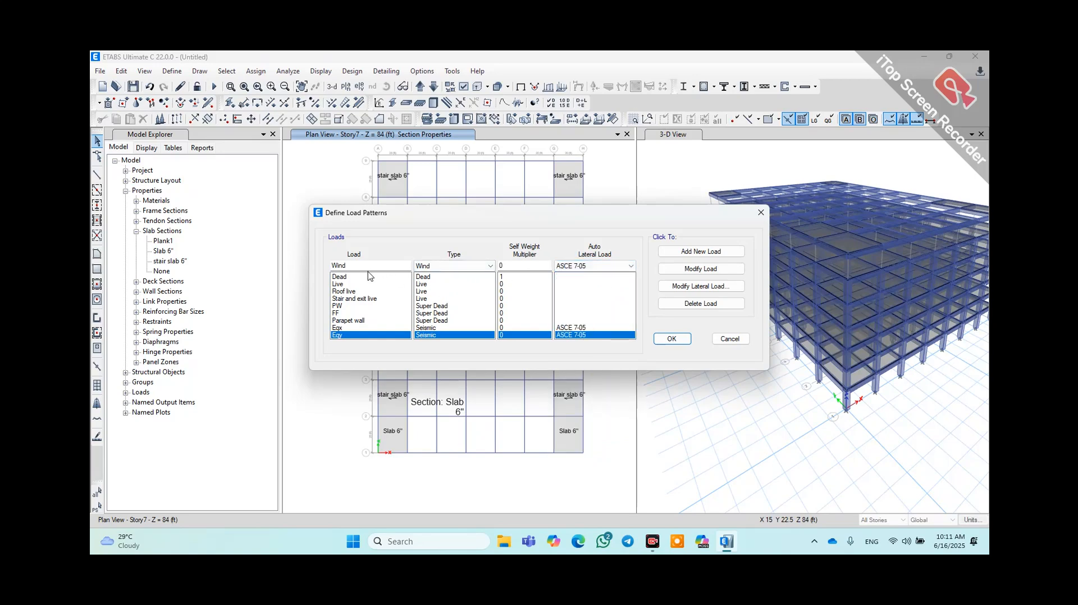
click(365, 265)
click(714, 252)
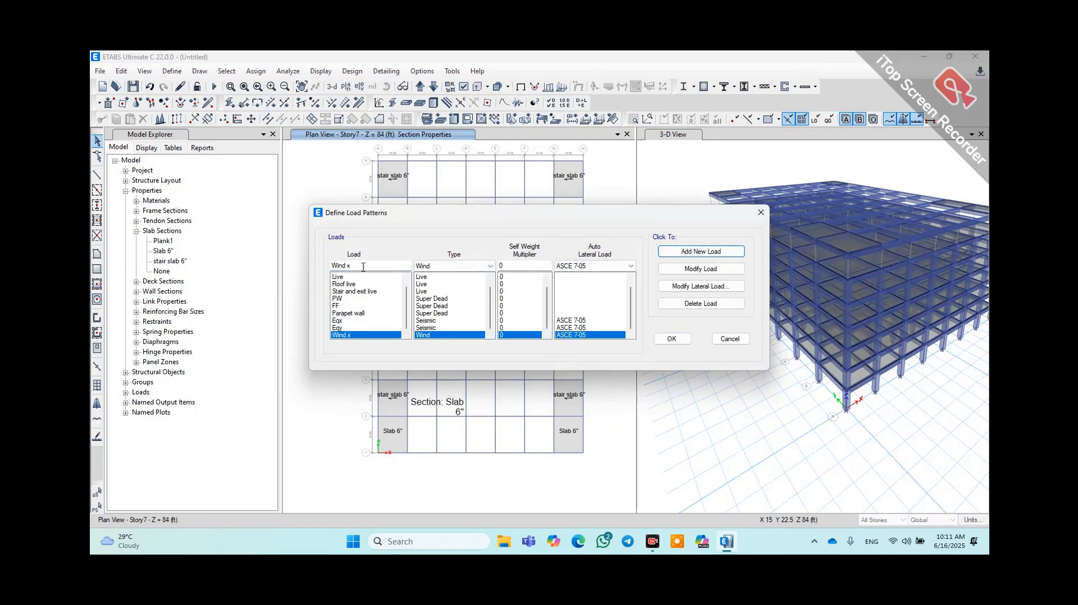
click(363, 267)
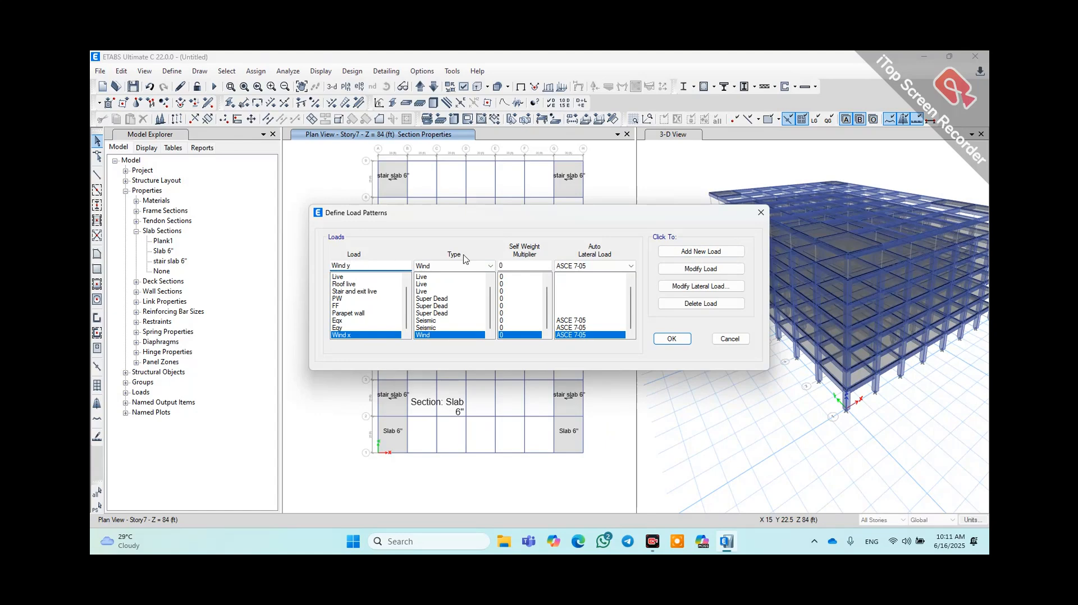
click(696, 253)
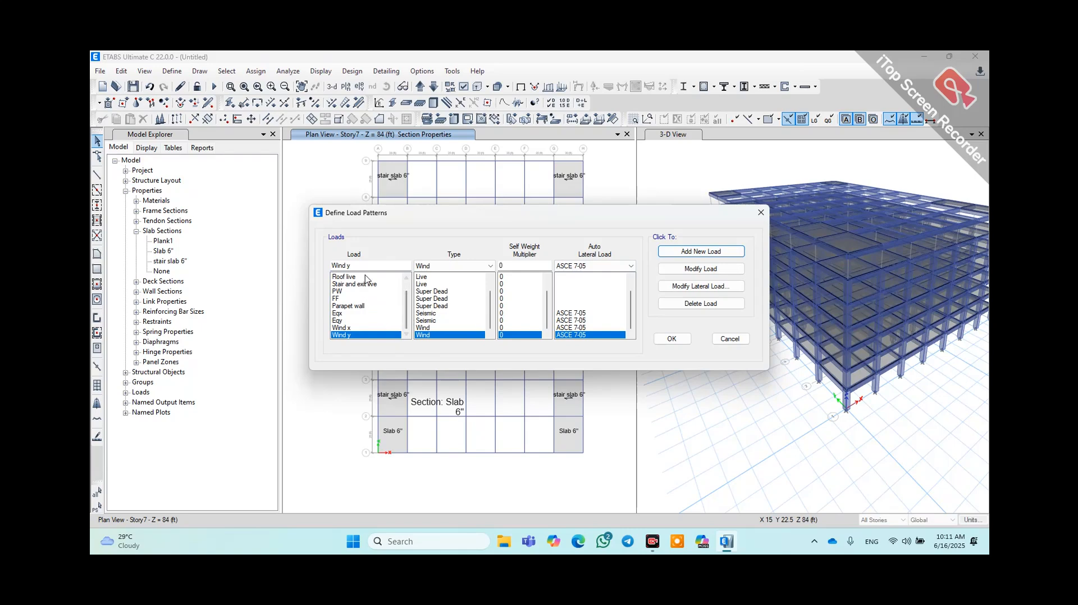
- Add a load pattern named WT with type Super Dead and a self weight multiplier of 0
drag(353, 265, 318, 270)
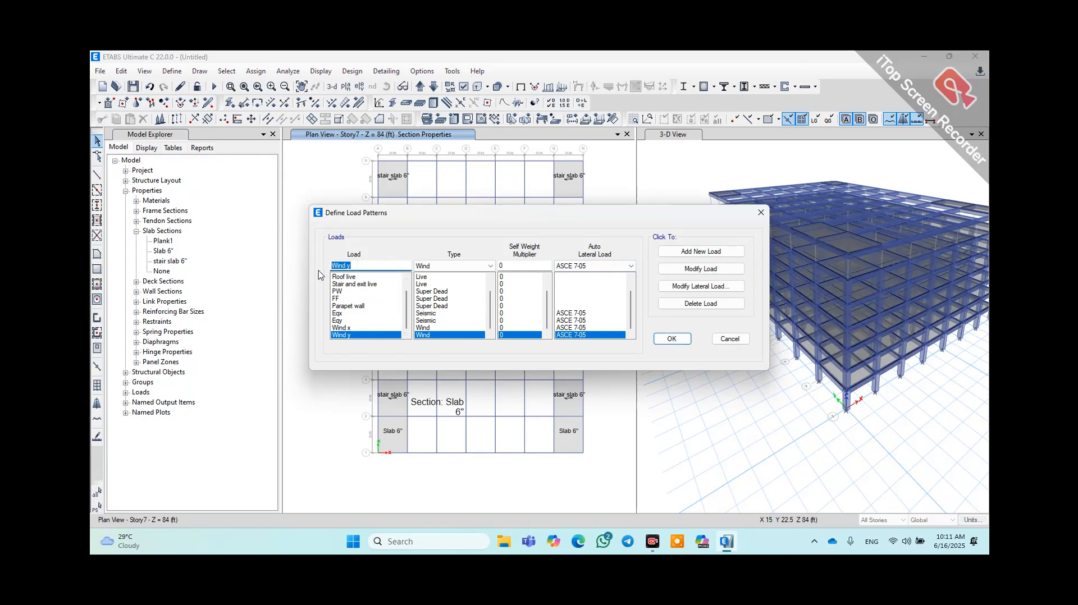
text(WT)
click(437, 268)
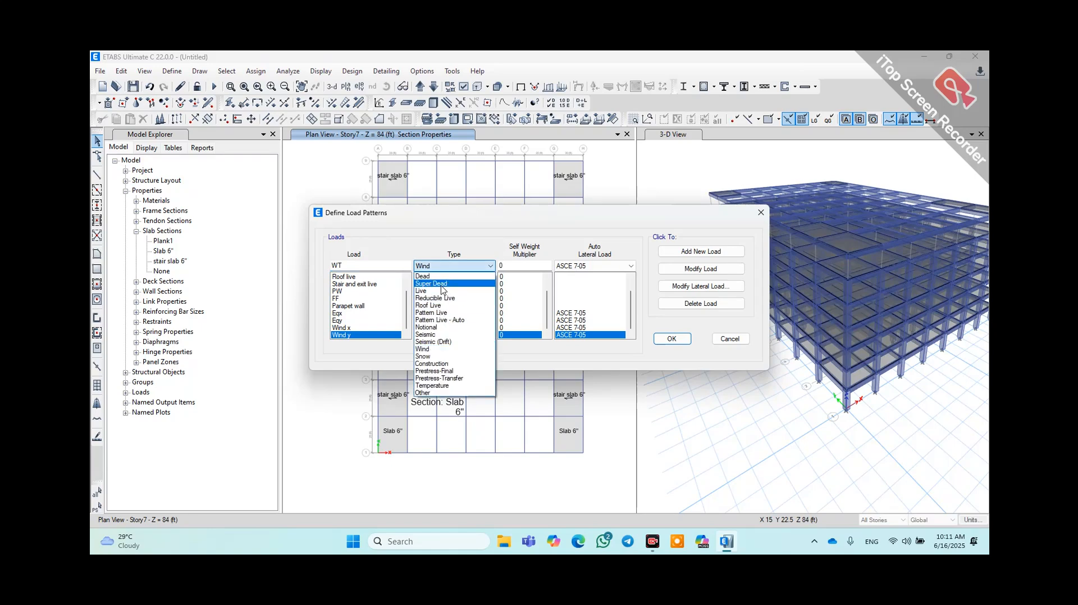
click(442, 289)
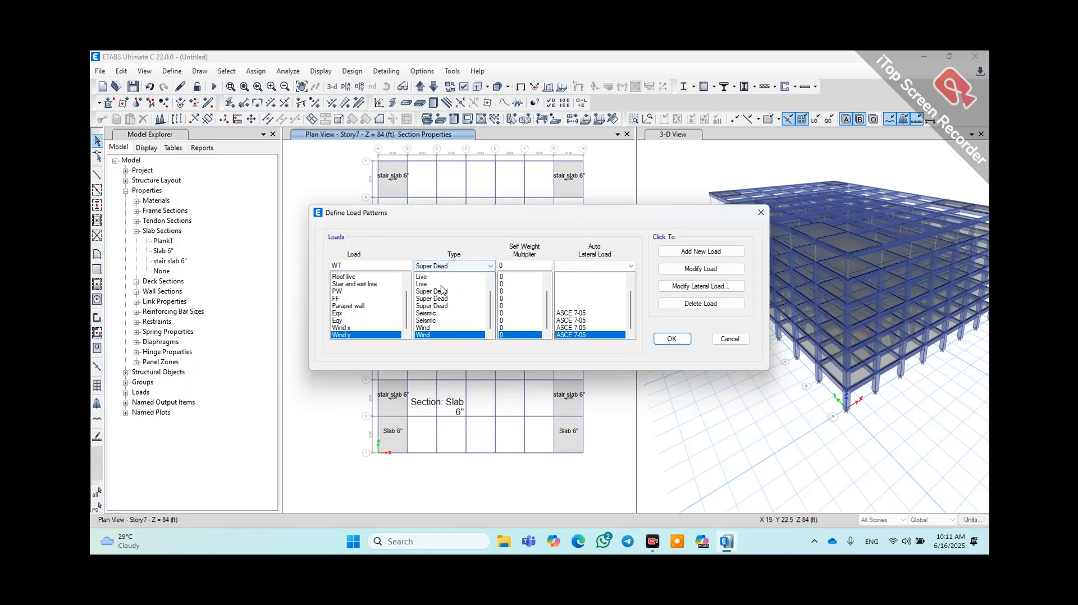
click(701, 252)
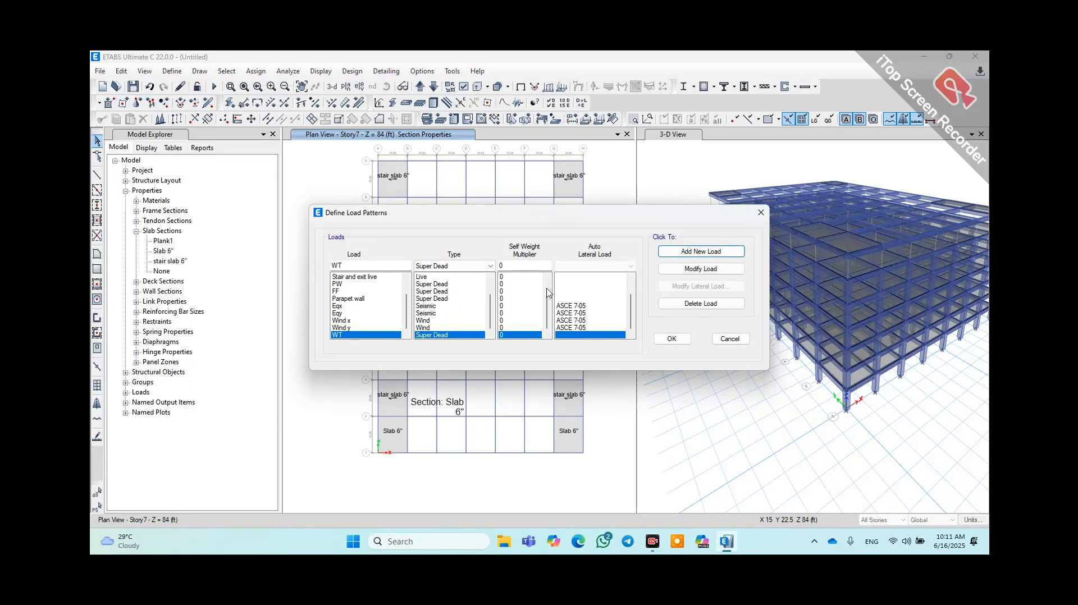
- Add a Super Dead load pattern named lift machine with self weight multiplier 0, and accept the load pattern definitions
click(385, 264)
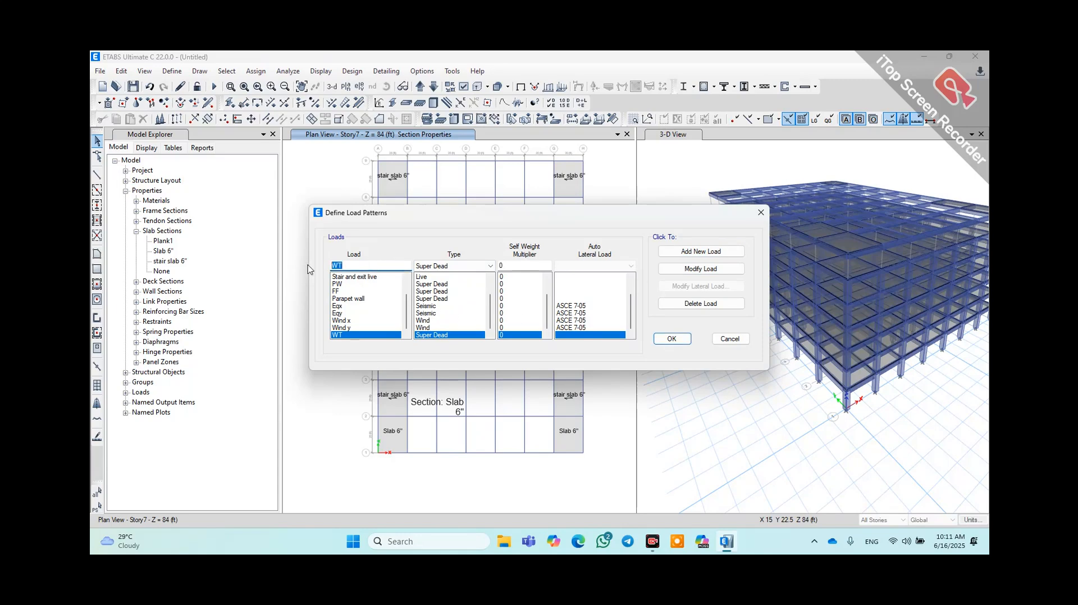
key(BackSpace)
click(701, 251)
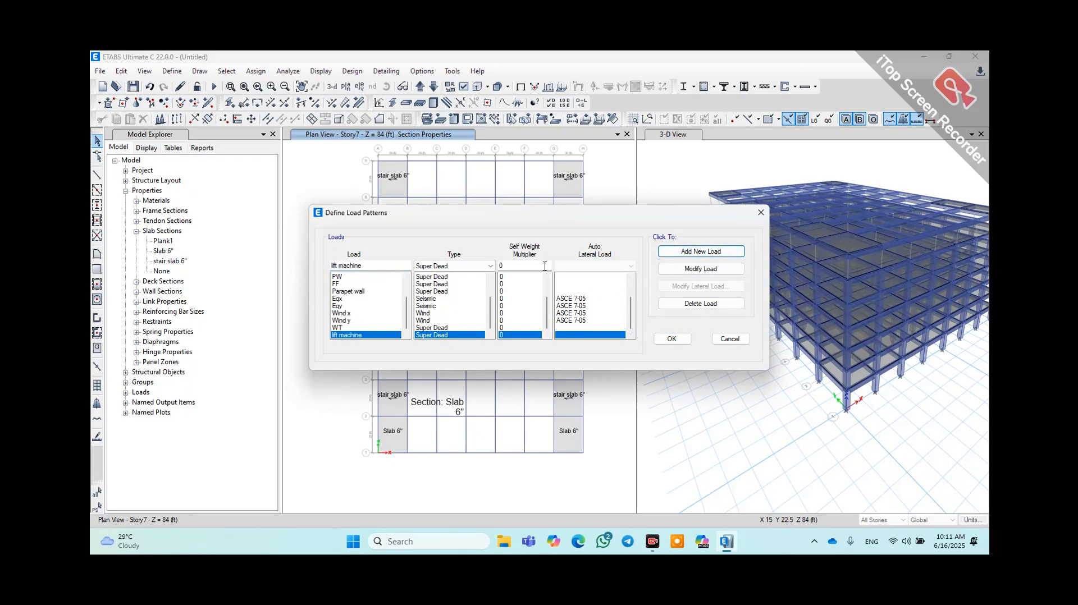
scroll(362, 288, up, 2)
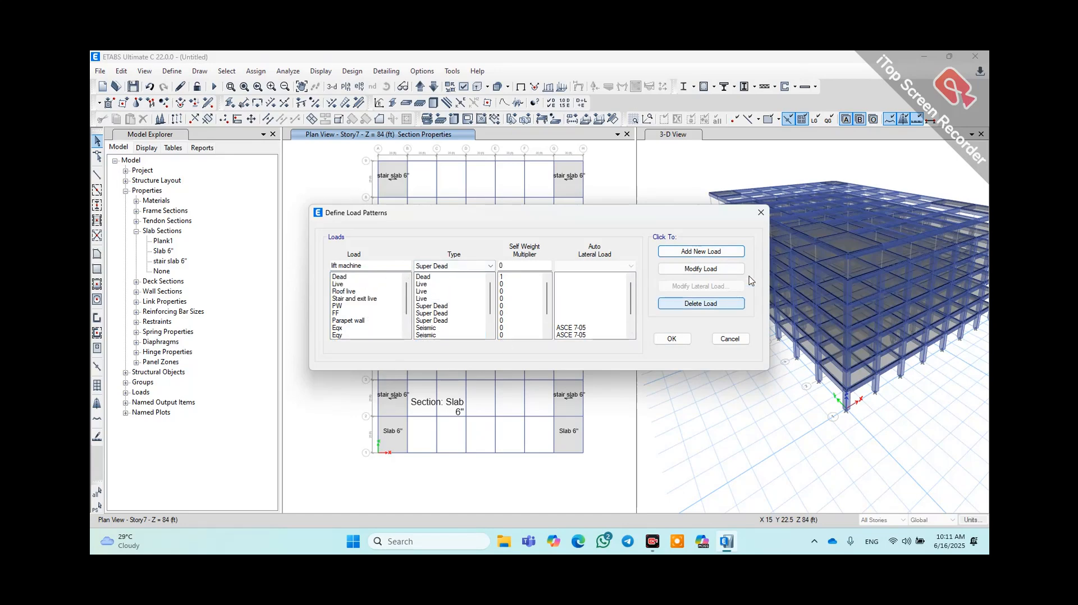
click(675, 339)
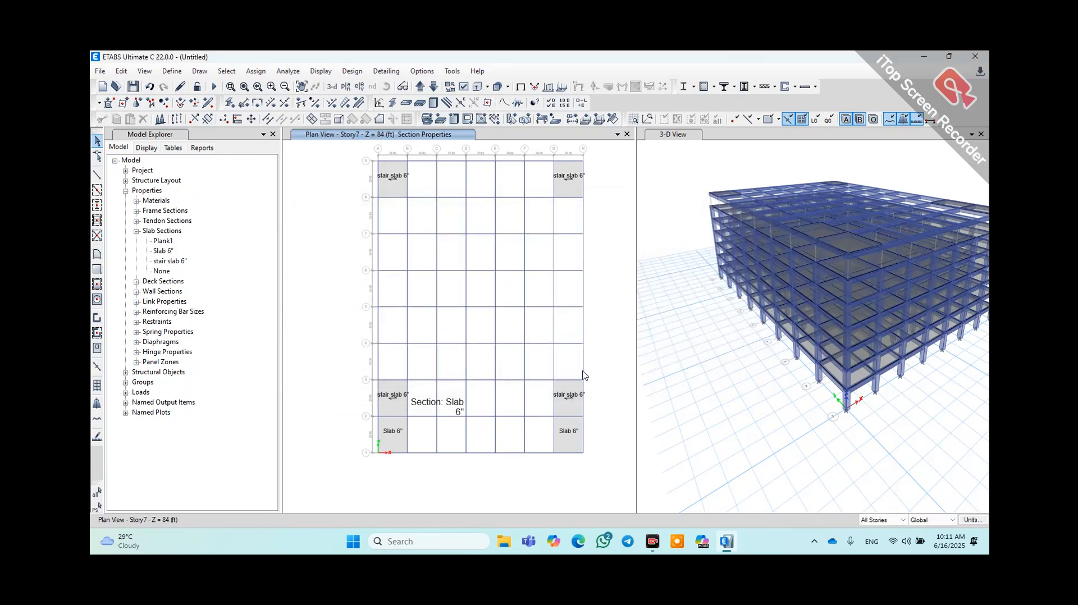
scroll(463, 306, down, 3)
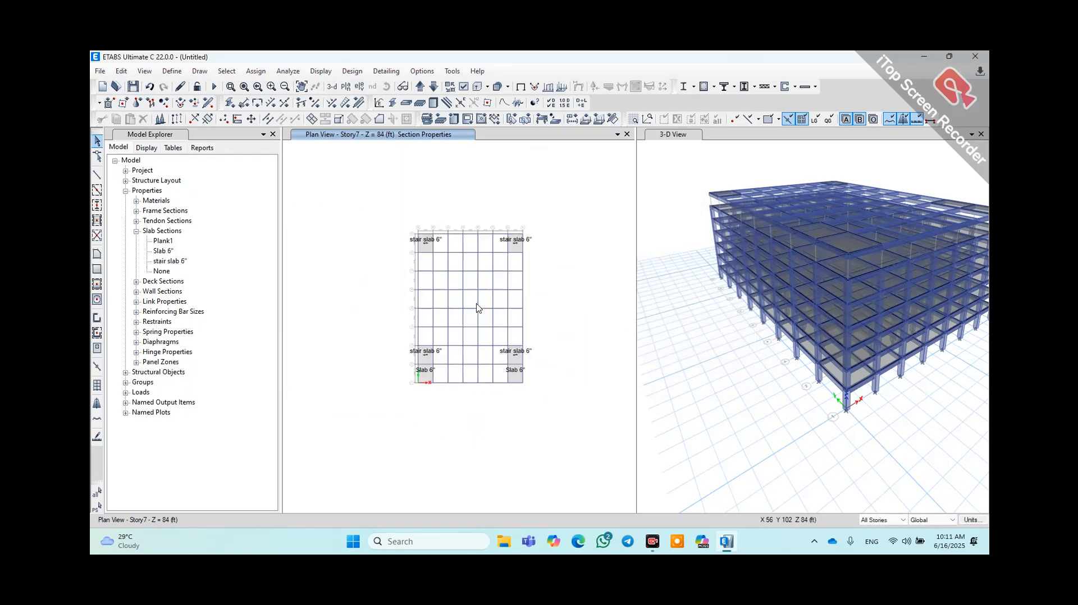
click(879, 520)
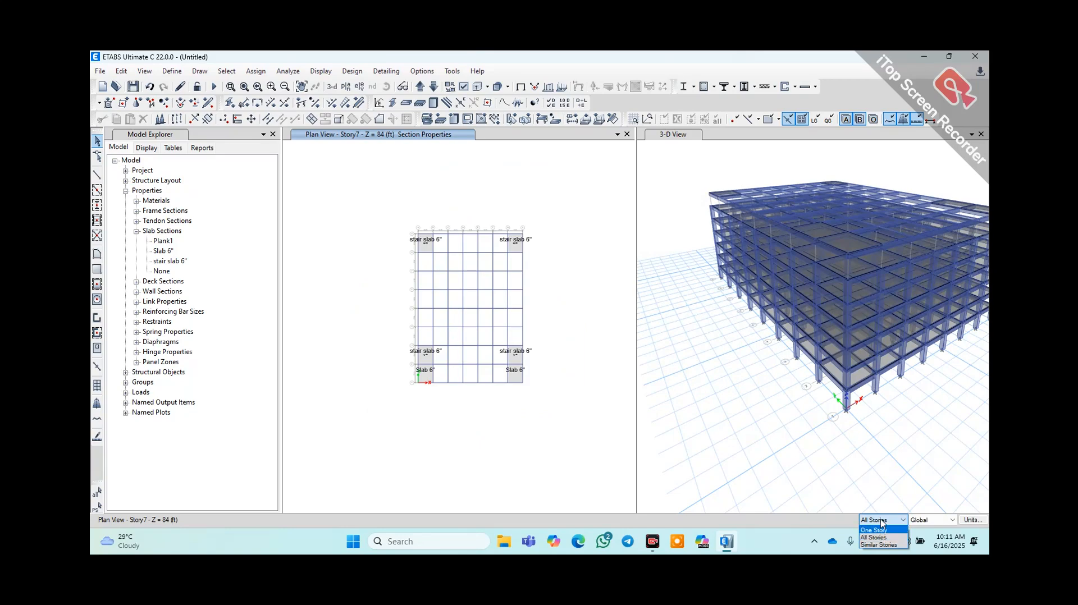
click(880, 522)
click(880, 521)
click(881, 522)
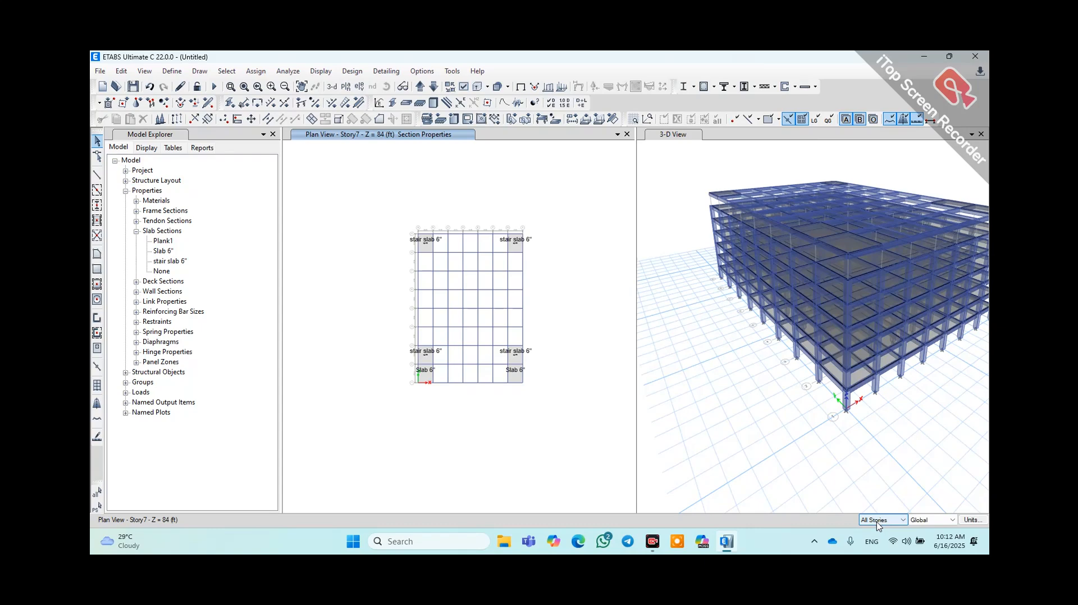
click(877, 519)
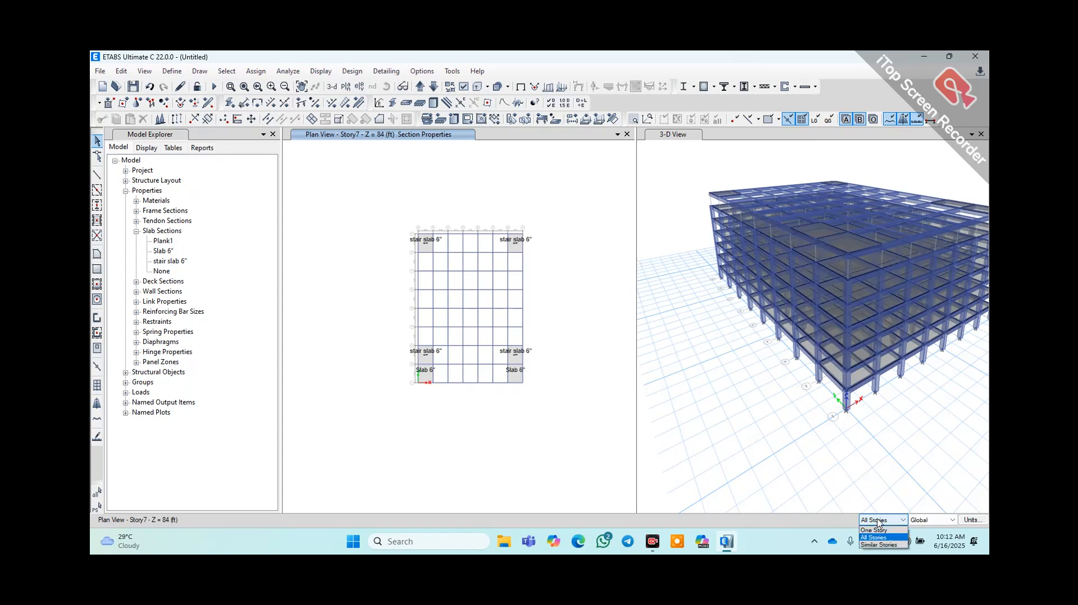
click(579, 303)
scroll(440, 295, up, 3)
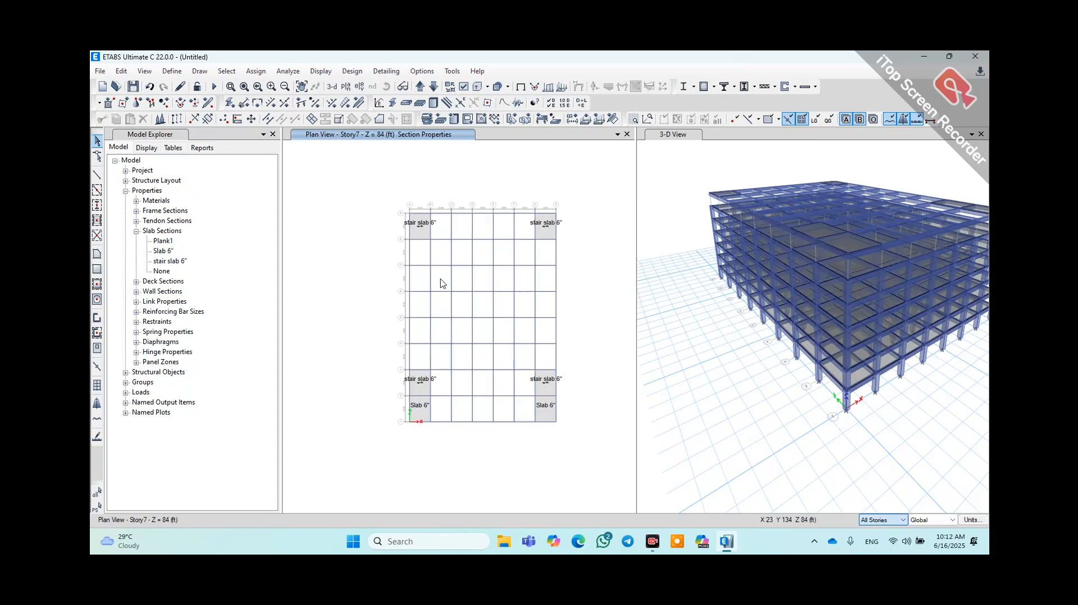
- Switch the plan view from Story7 down one level to Story6 at Z = 72 ft
click(432, 87)
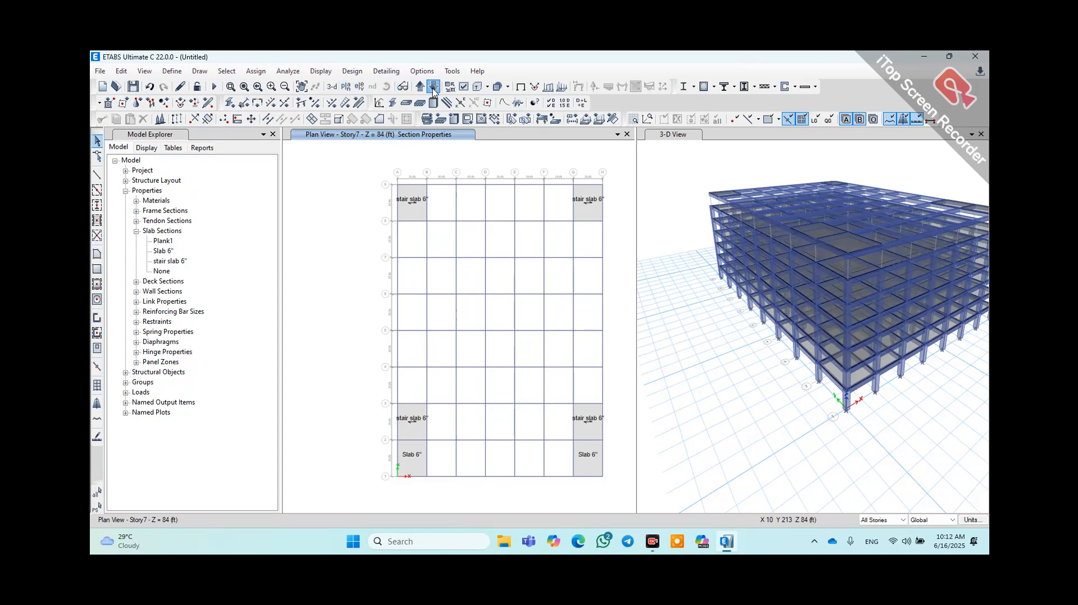
scroll(487, 258, down, 3)
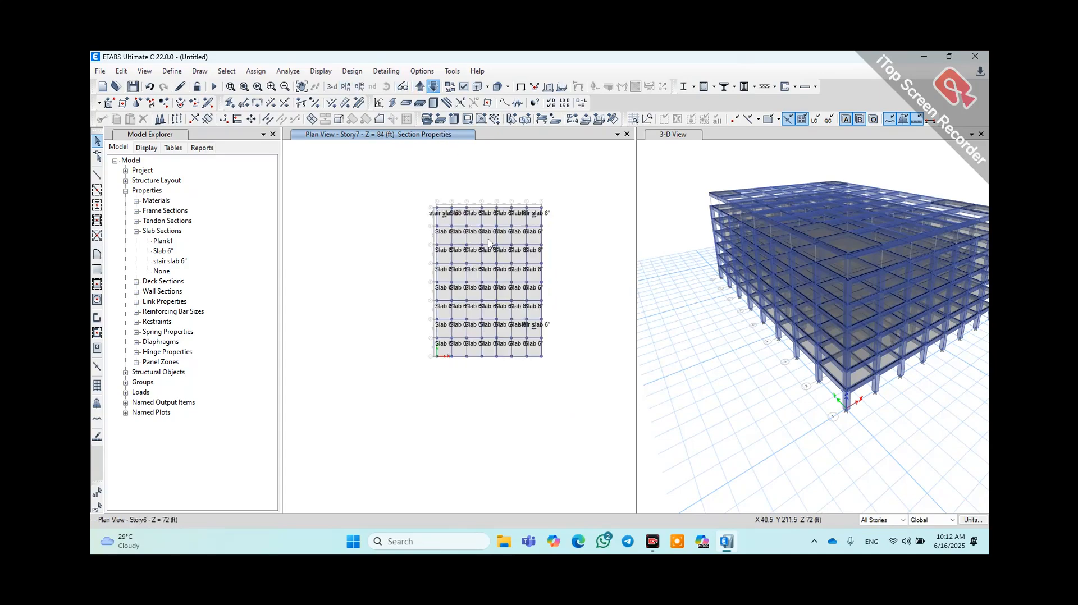
scroll(497, 282, down, 2)
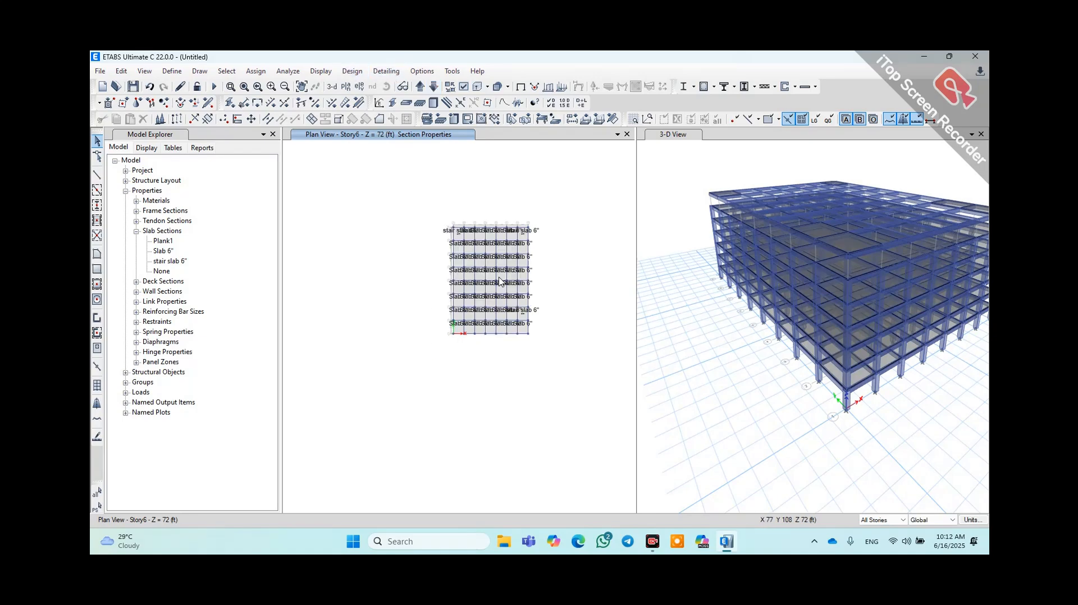
scroll(504, 274, up, 3)
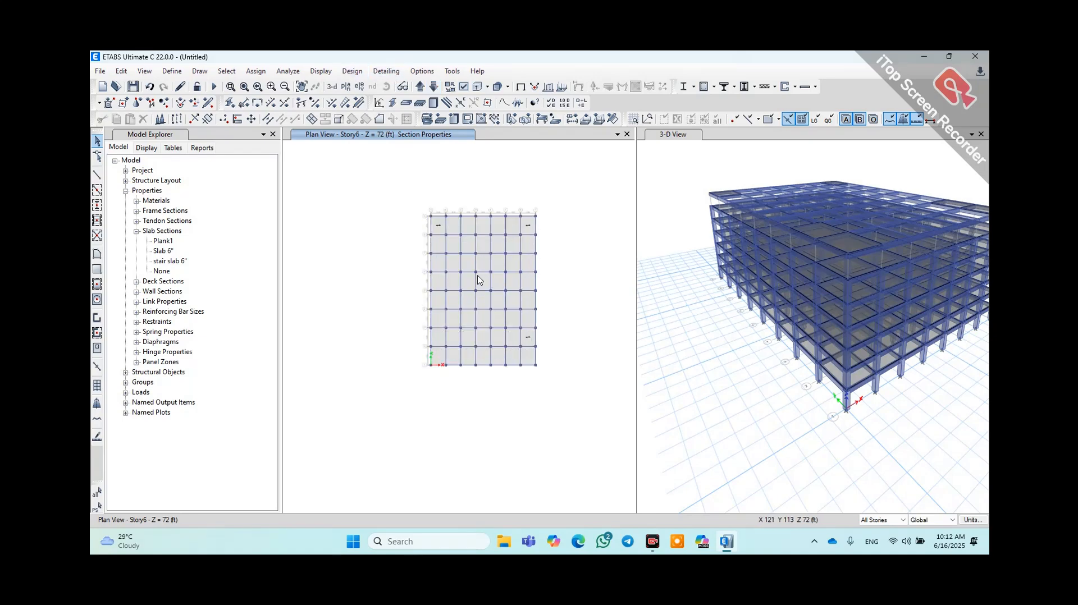
scroll(478, 282, up, 1)
scroll(448, 264, up, 2)
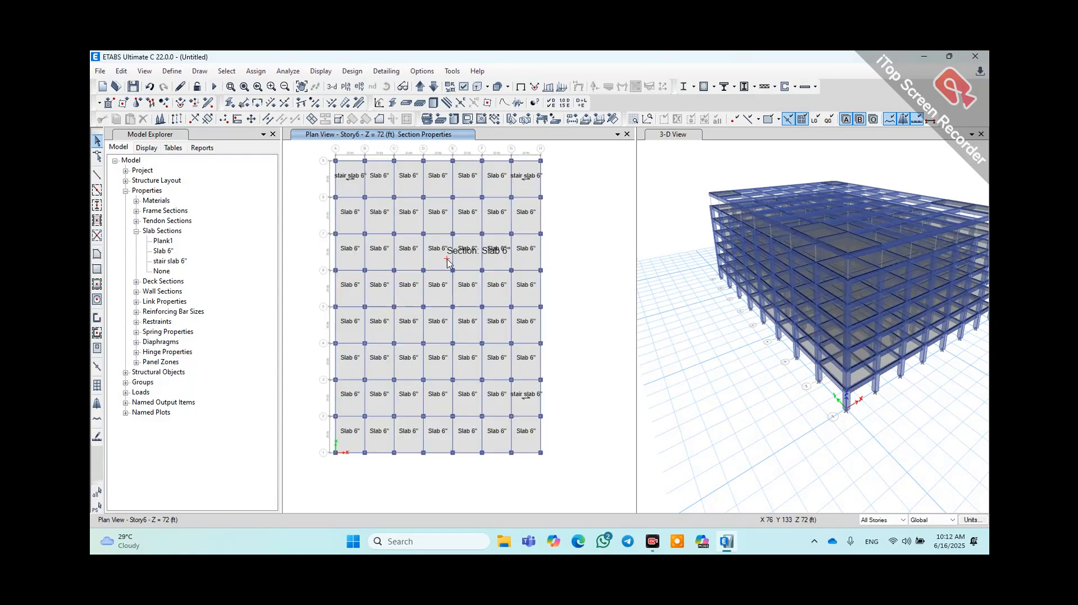
- Return the Story6 plan to the undeformed shape display without the slab section labels
click(321, 72)
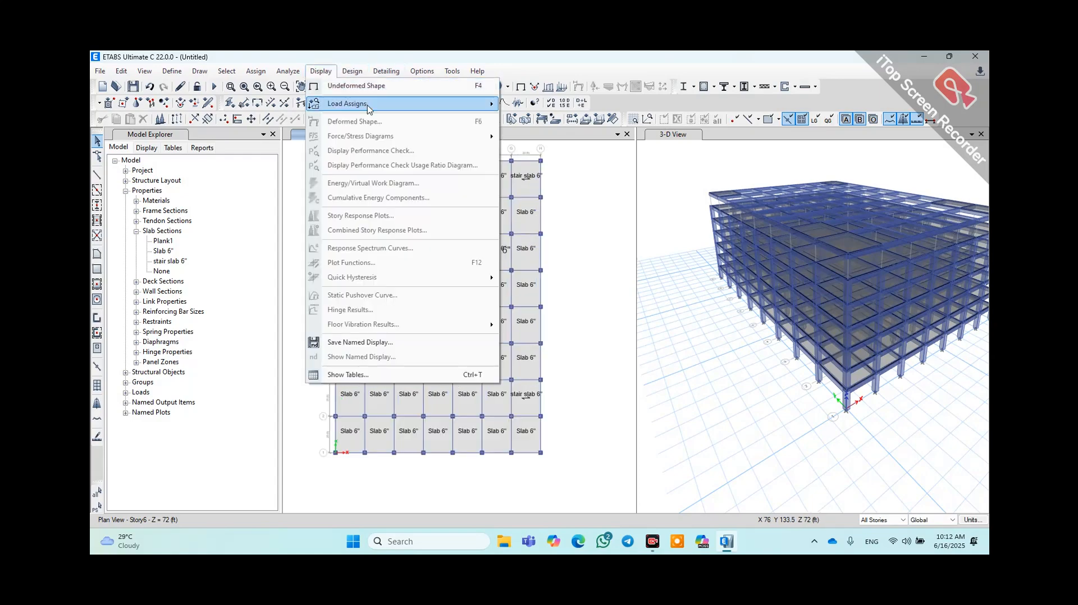
click(378, 88)
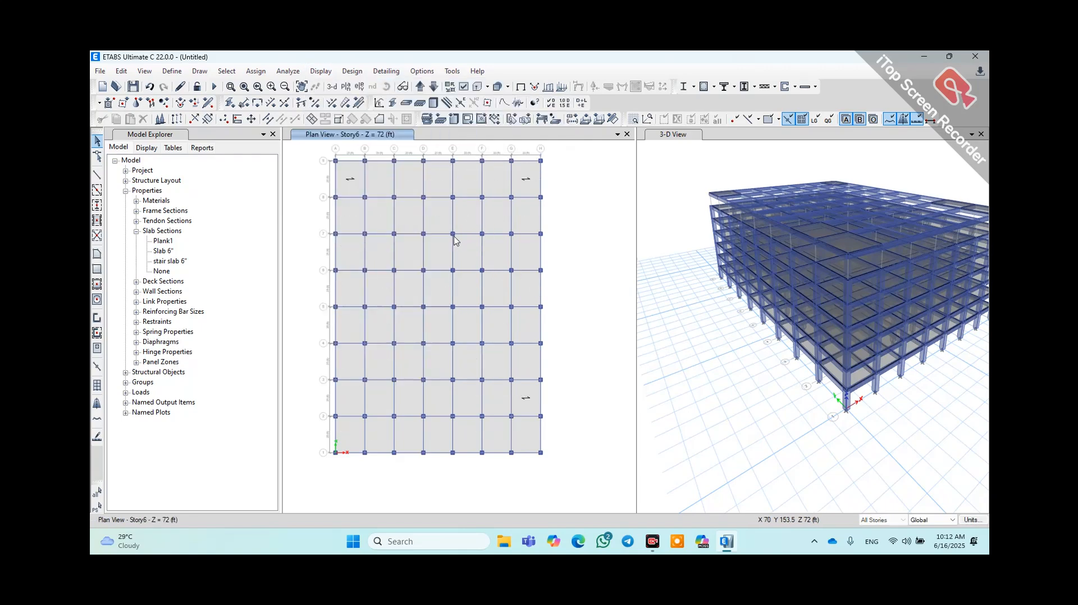
middle_drag(454, 235, 476, 246)
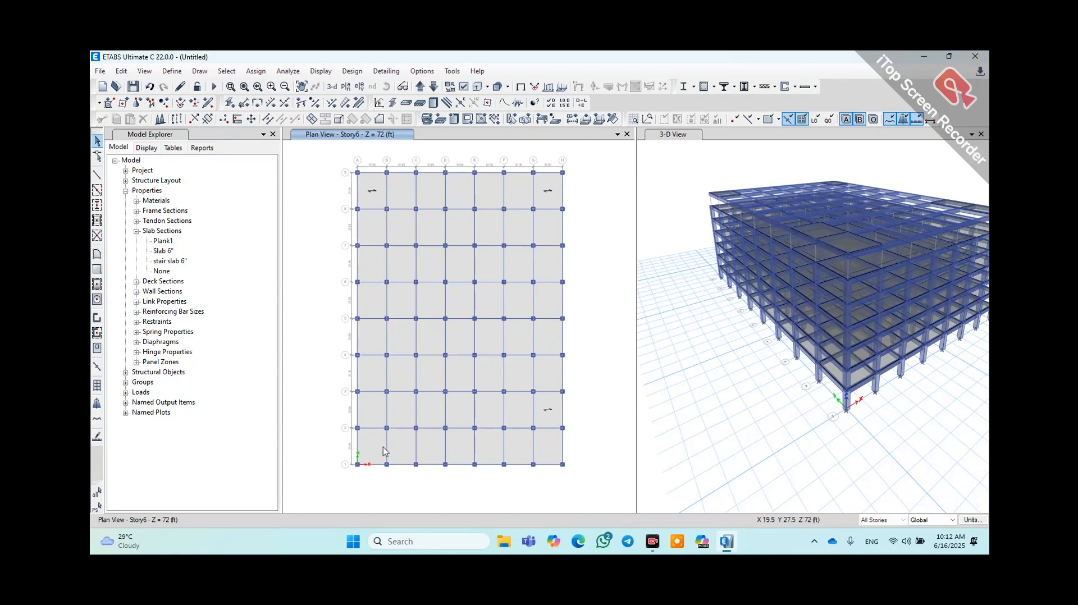
- Change the section property of the slab panel between grids A-B and 2-3 to stair slab 6", and clear the selection
double_click(373, 416)
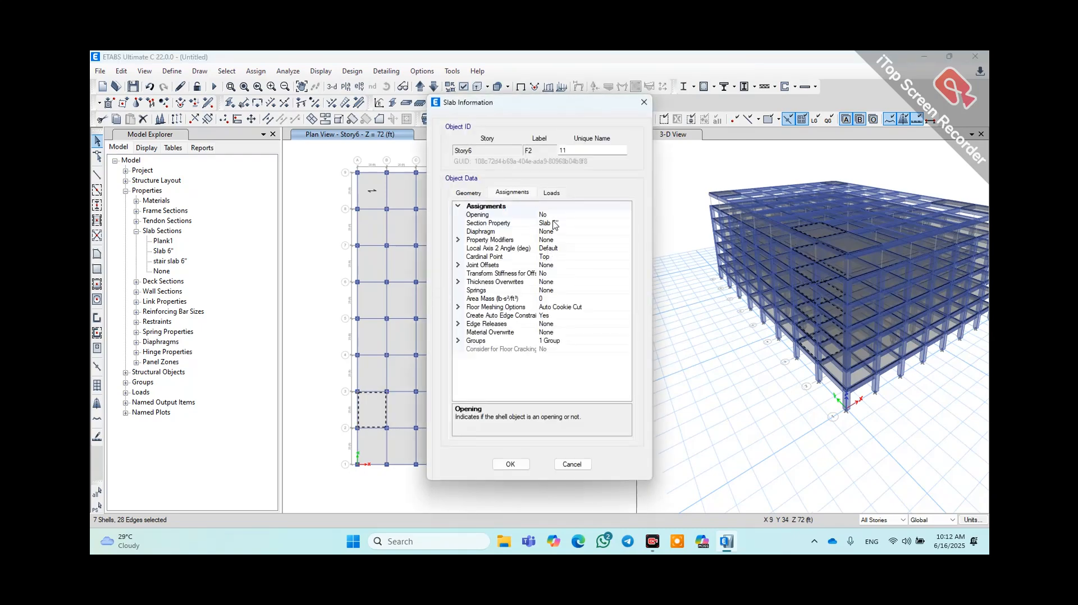
click(618, 223)
click(626, 223)
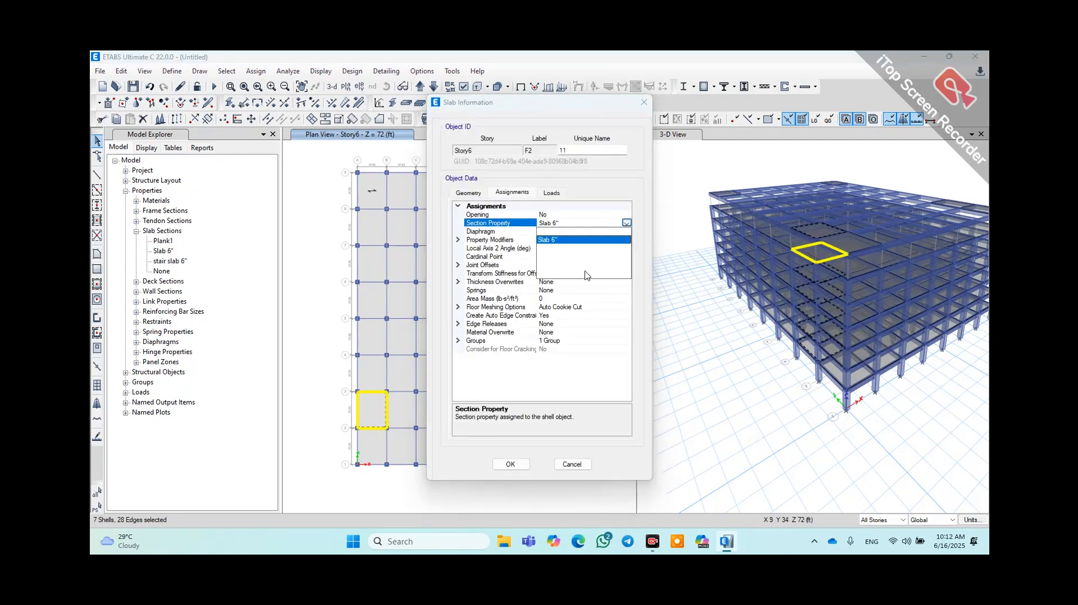
click(563, 257)
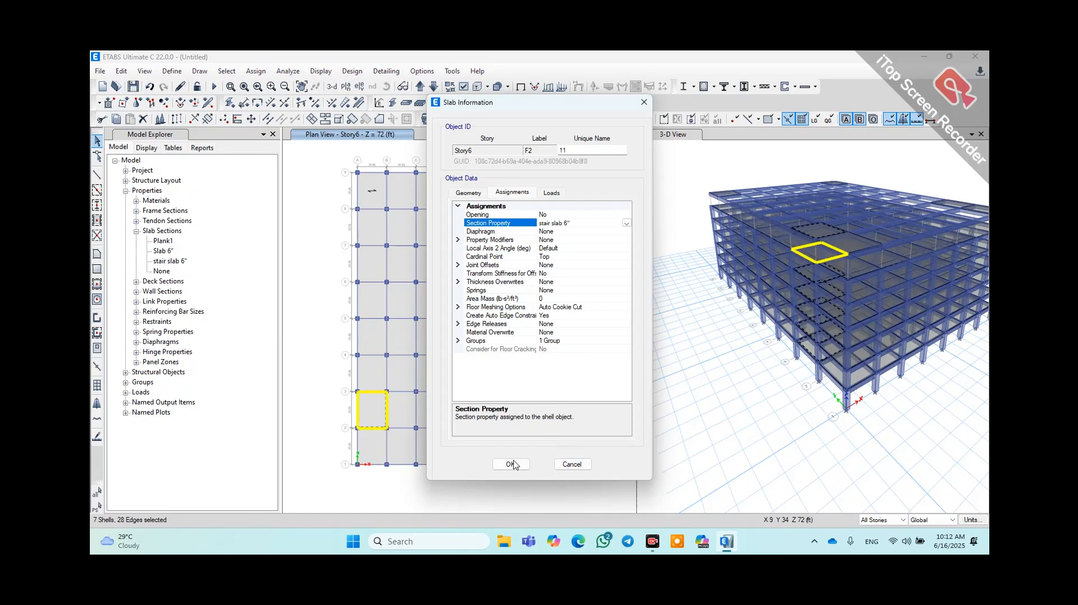
click(513, 464)
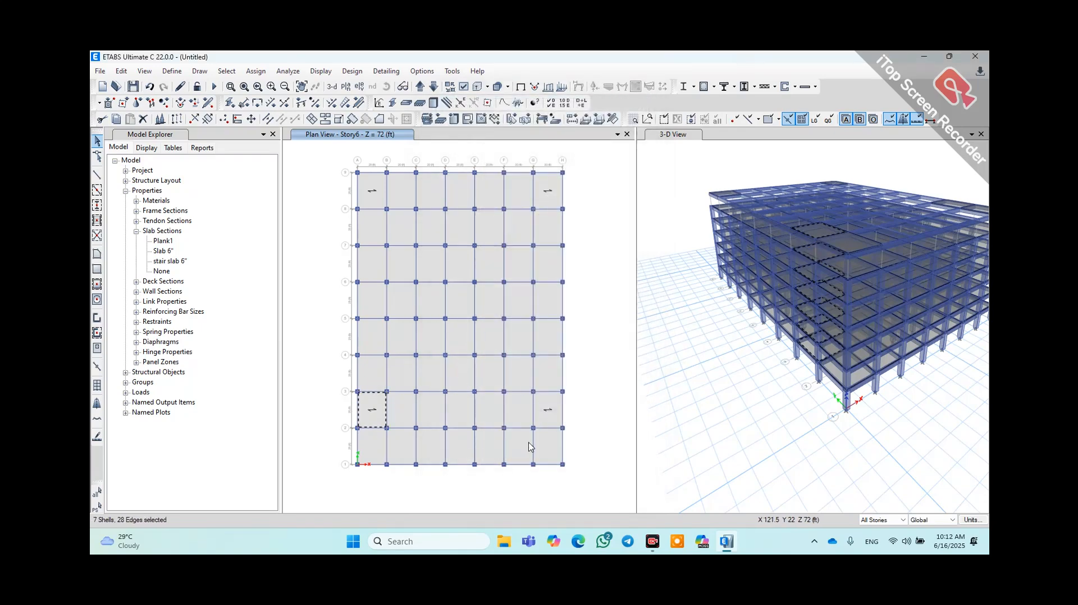
key(Escape)
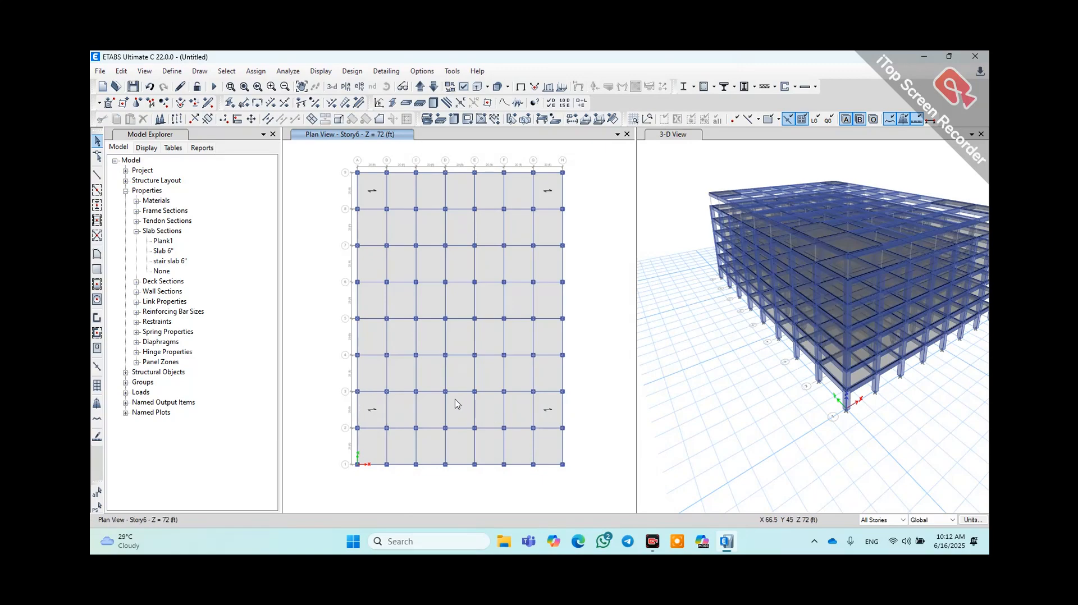
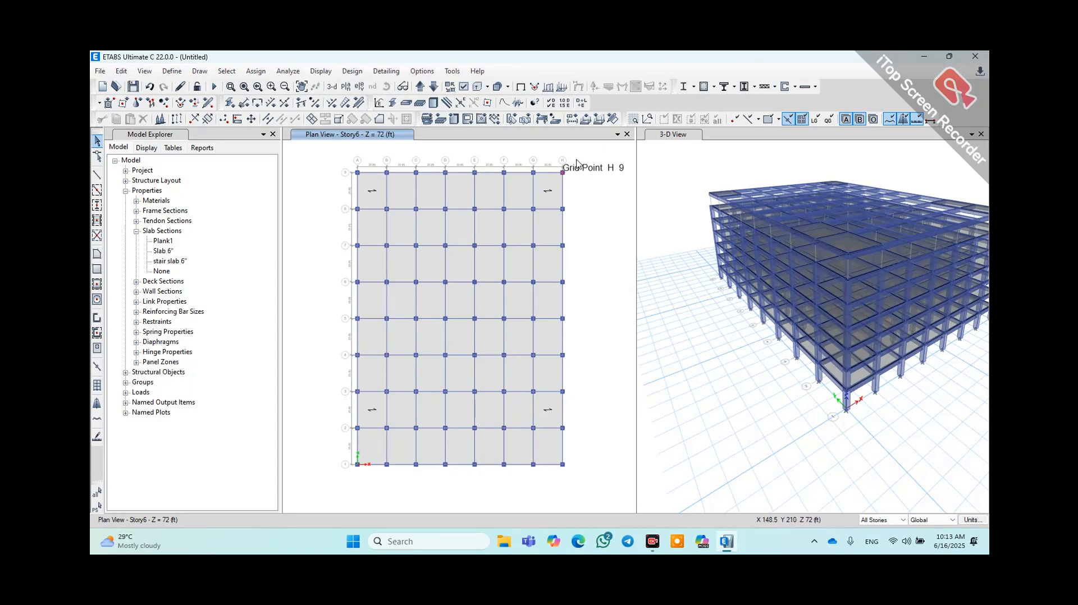
- Clear the window selection of the whole plan and select all Floors by object type instead
drag(576, 159, 351, 464)
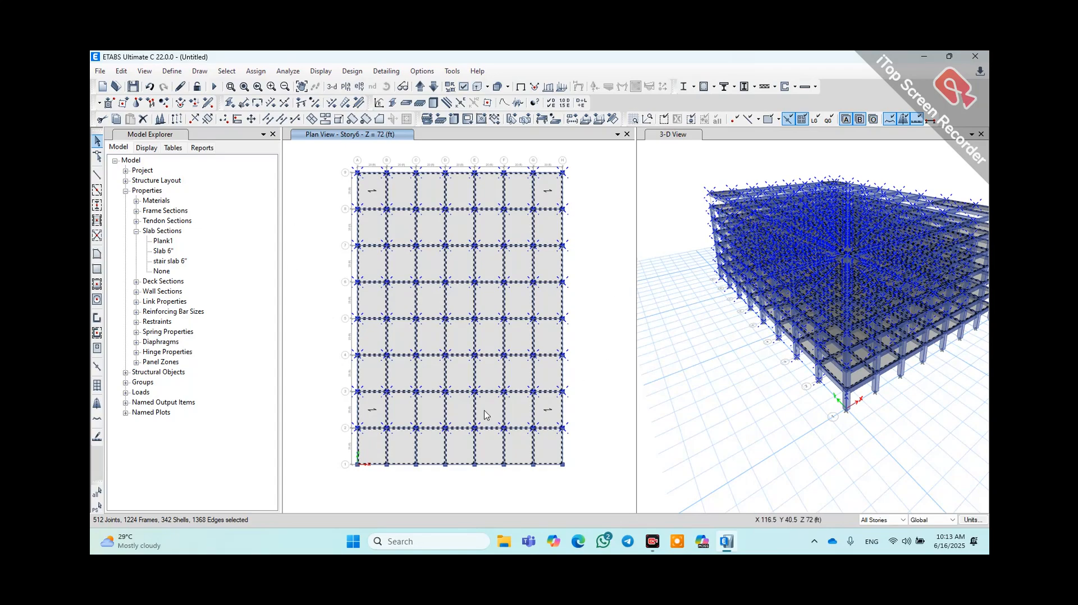
key(ctrl+q)
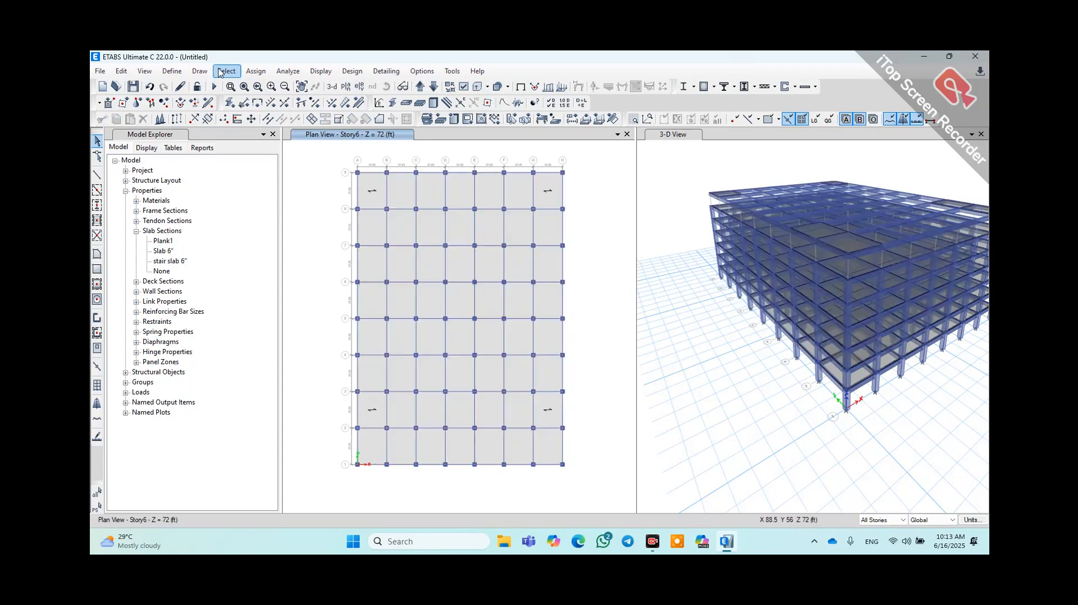
click(219, 72)
mouse_move(258, 87)
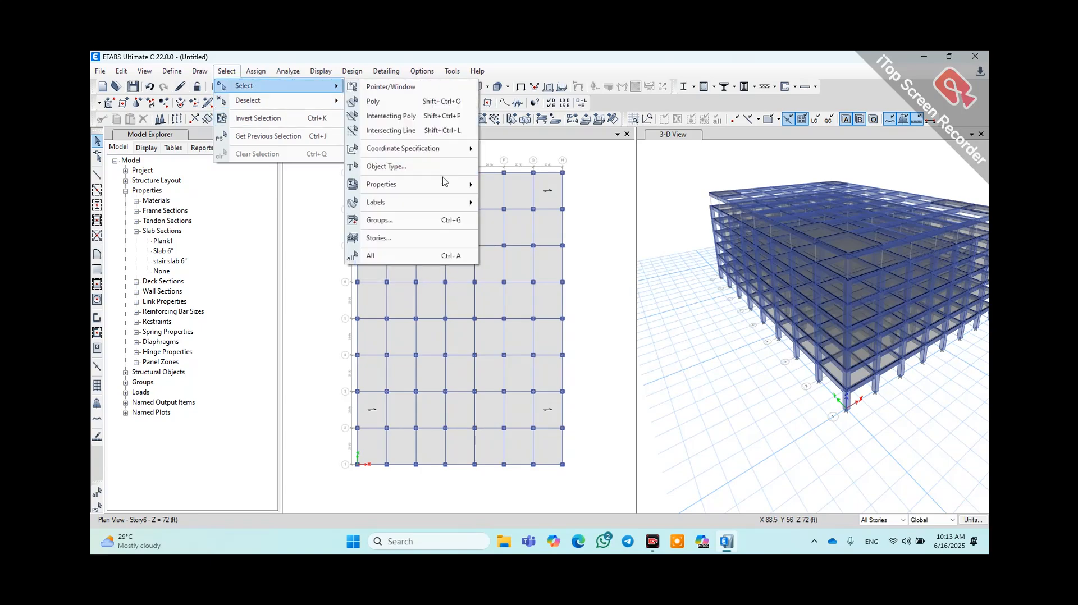
click(422, 168)
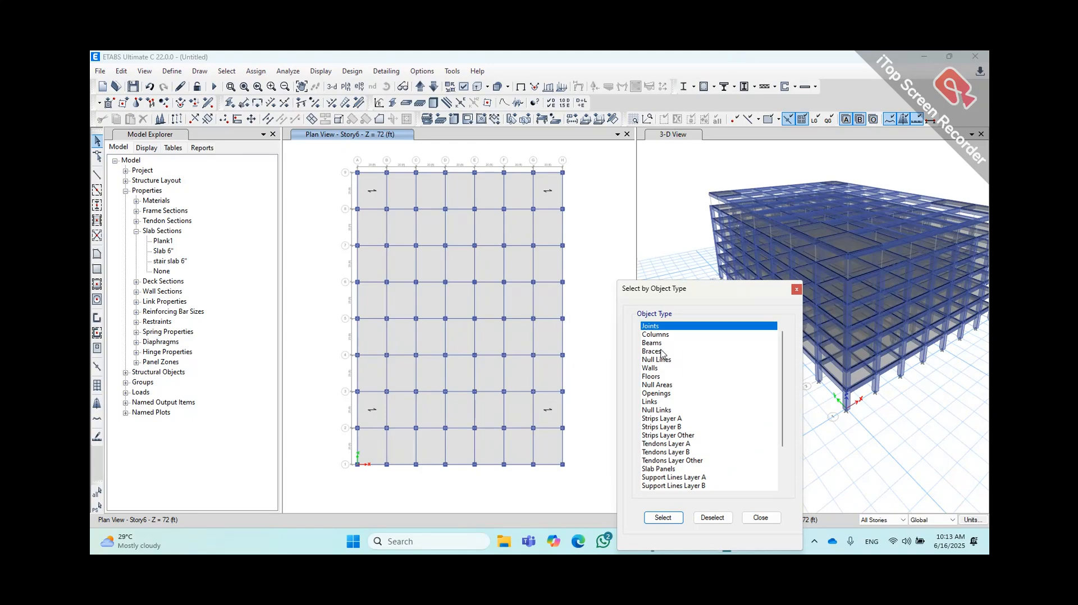
click(661, 376)
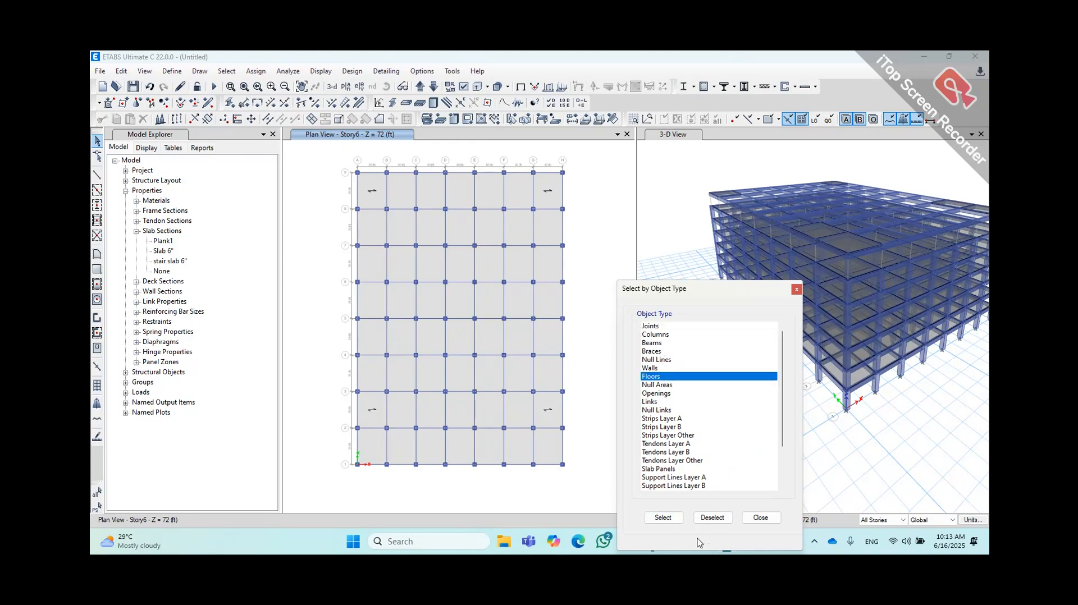
click(662, 517)
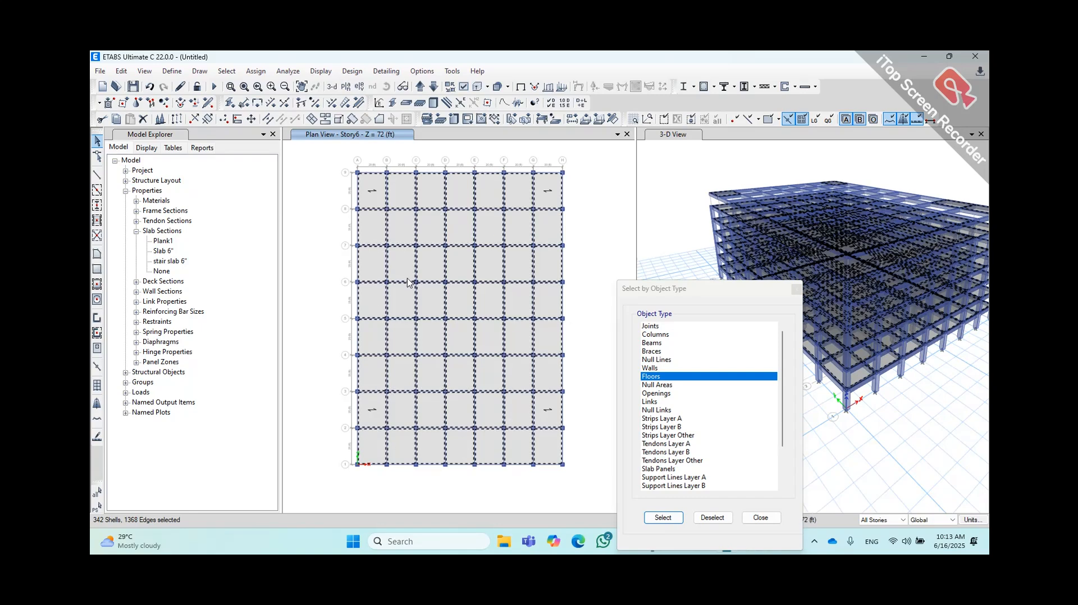
- Set up a uniform shell load of 42 lb/ft² for the Live load pattern on the selected floors
click(256, 71)
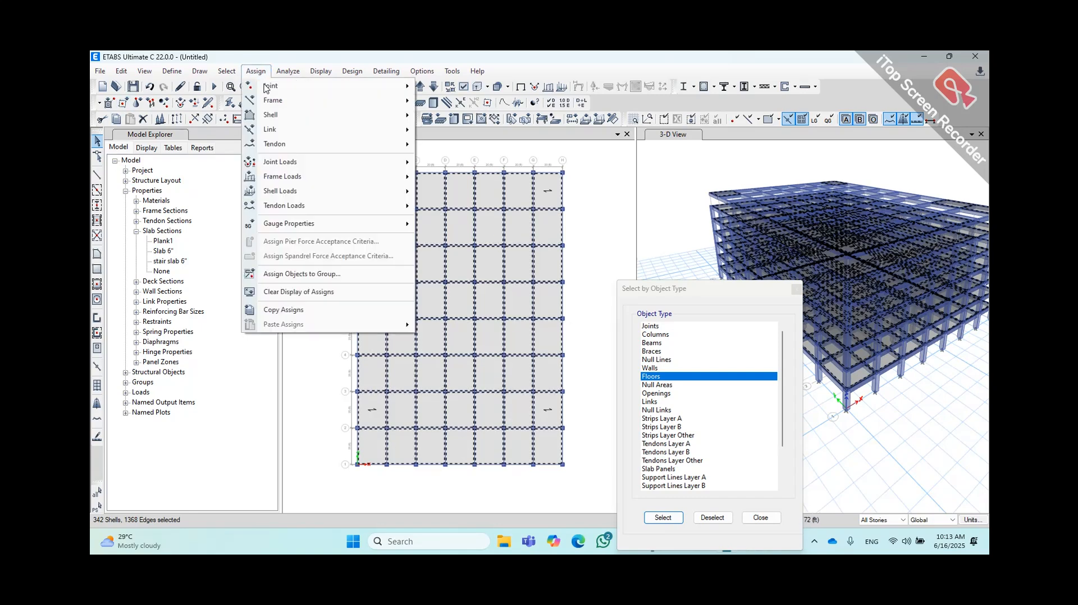
mouse_move(289, 192)
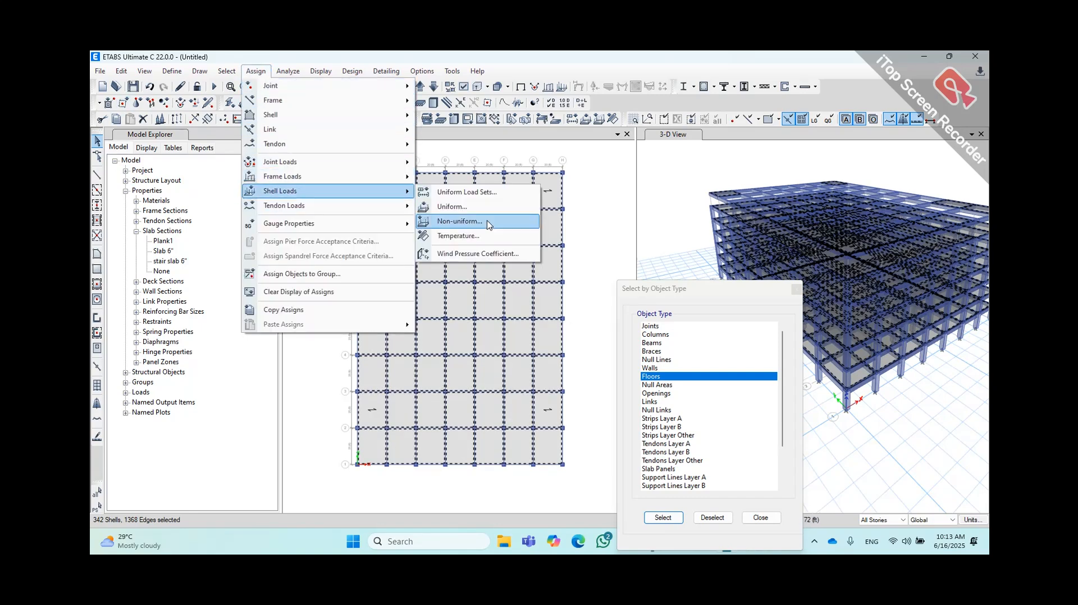
click(452, 207)
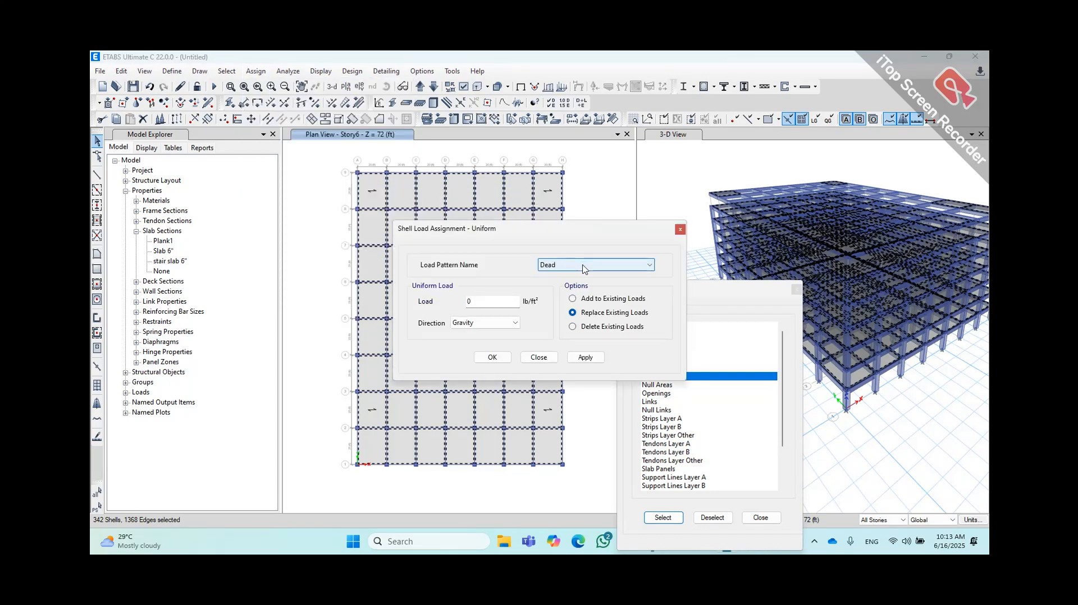
click(584, 266)
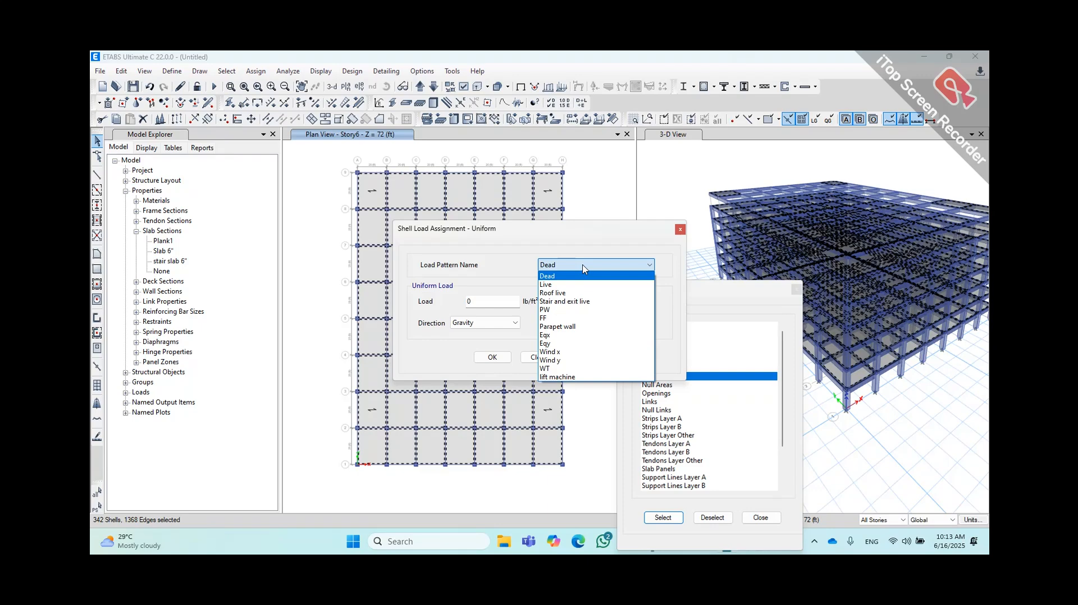
click(556, 284)
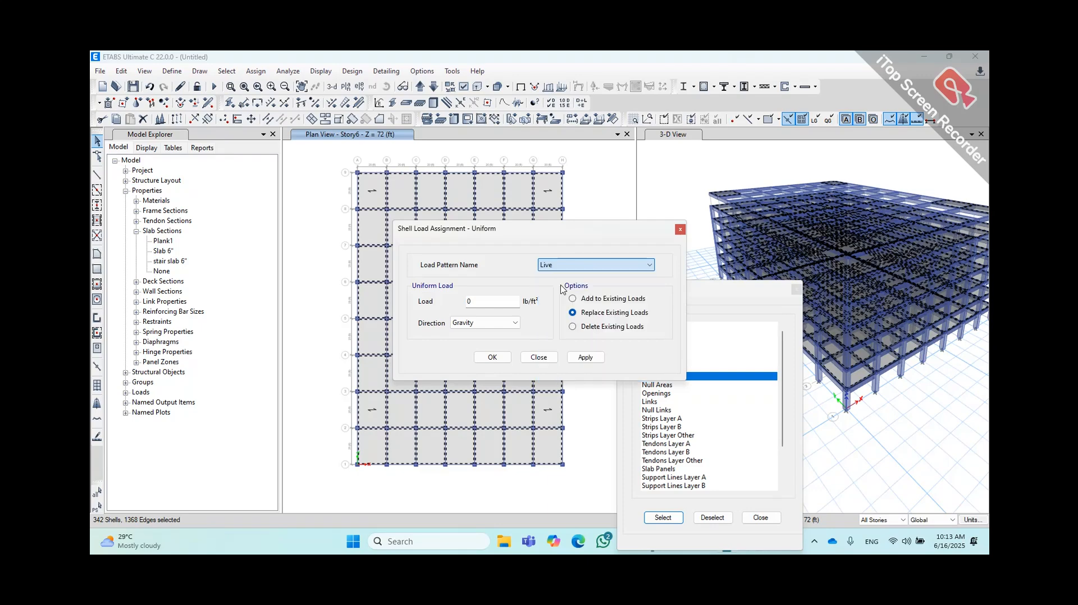
drag(485, 303, 433, 303)
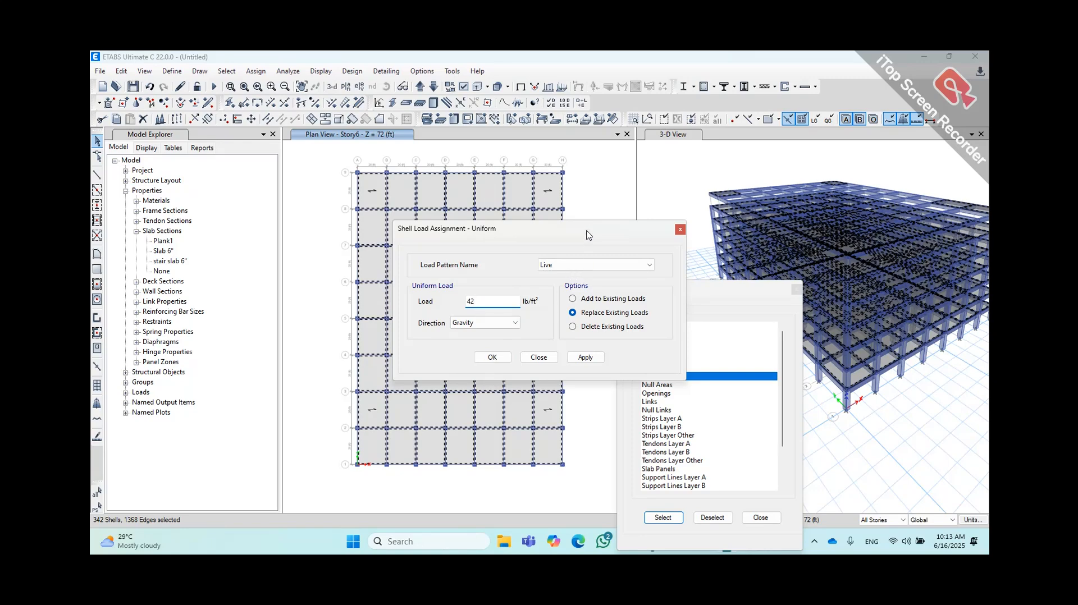
drag(586, 235, 522, 176)
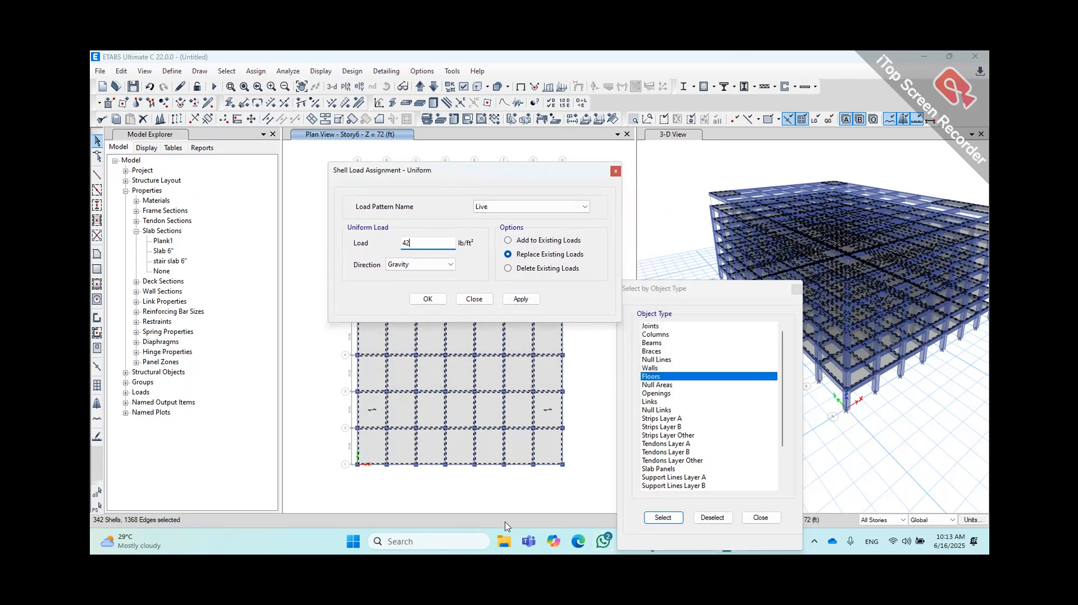
click(462, 496)
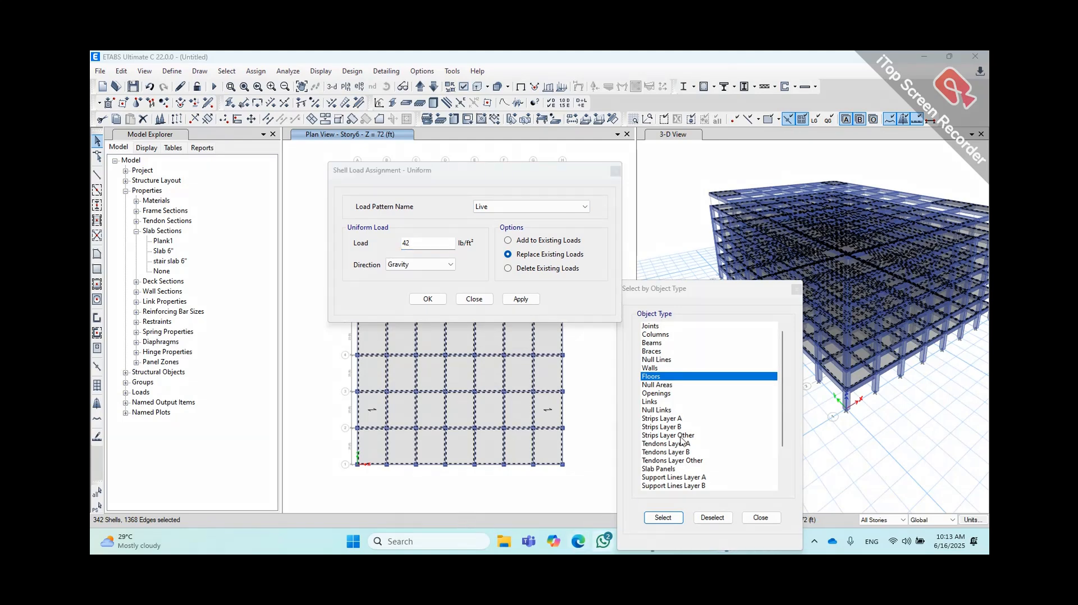
drag(738, 297, 745, 232)
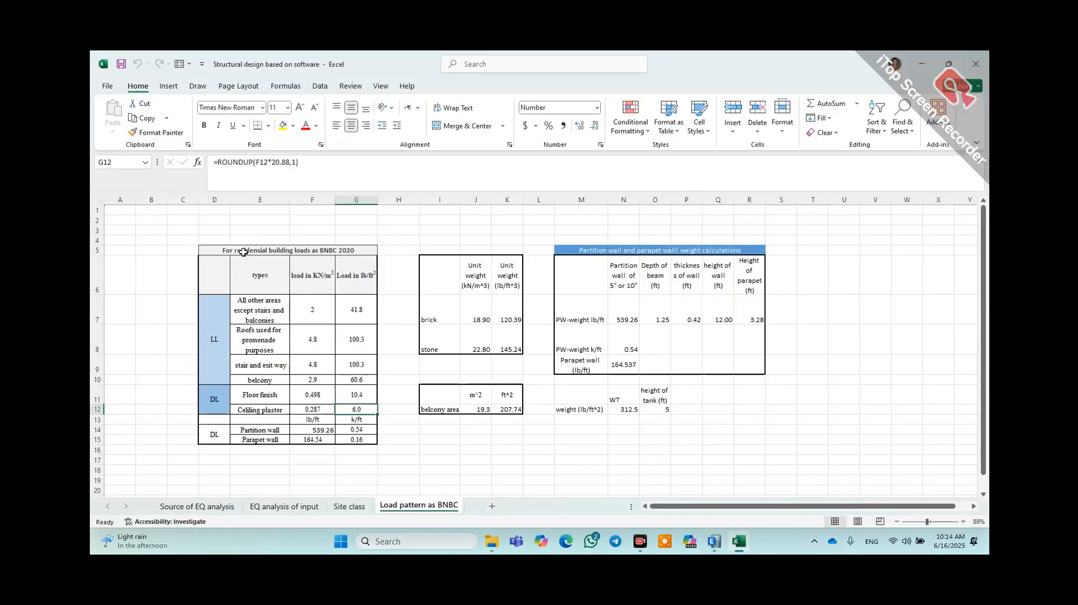
- Switch to the Excel load sheet and examine the BNBC 2020 live loads for general areas, promenade roofs, and stairs and exit ways
click(331, 258)
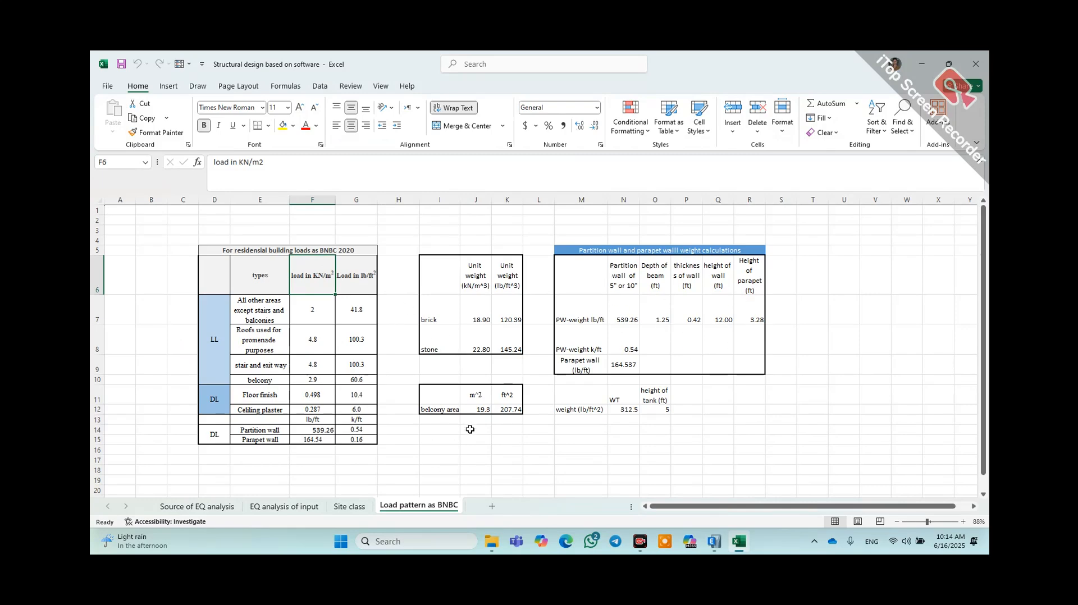
click(243, 315)
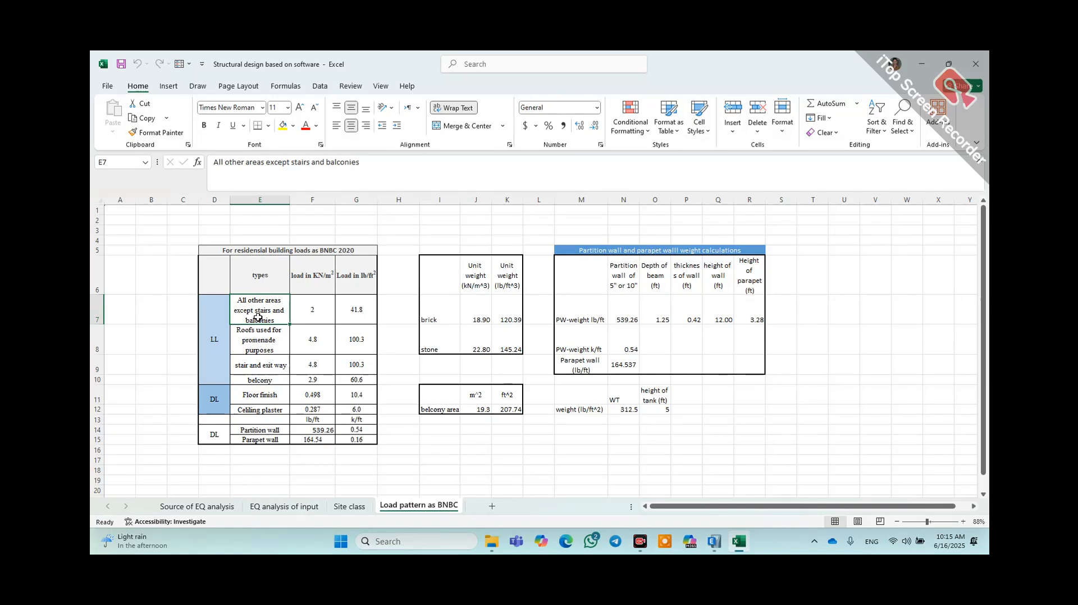
click(258, 344)
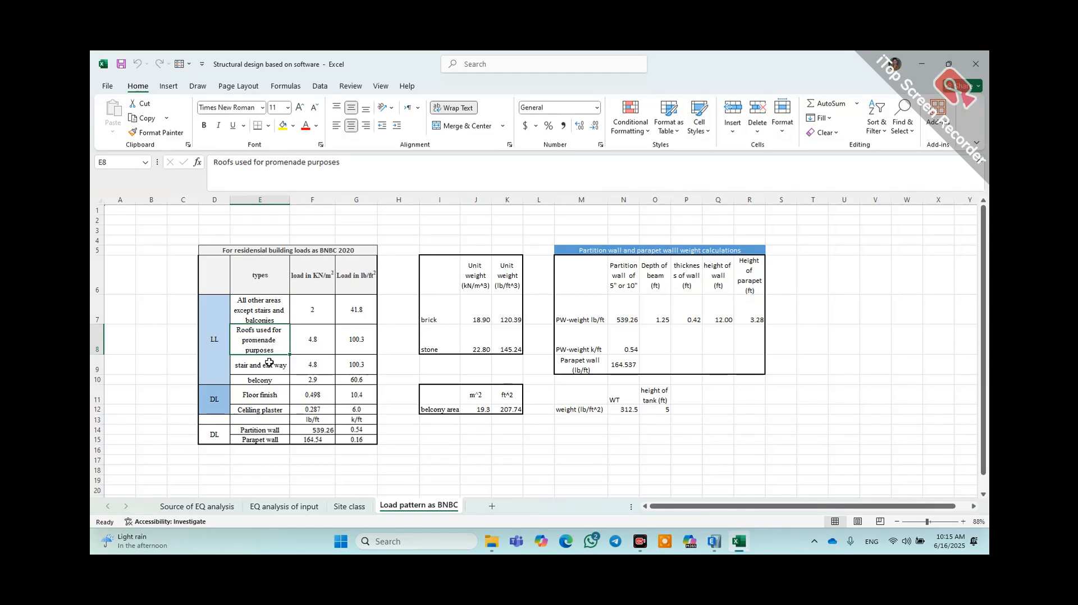
click(310, 344)
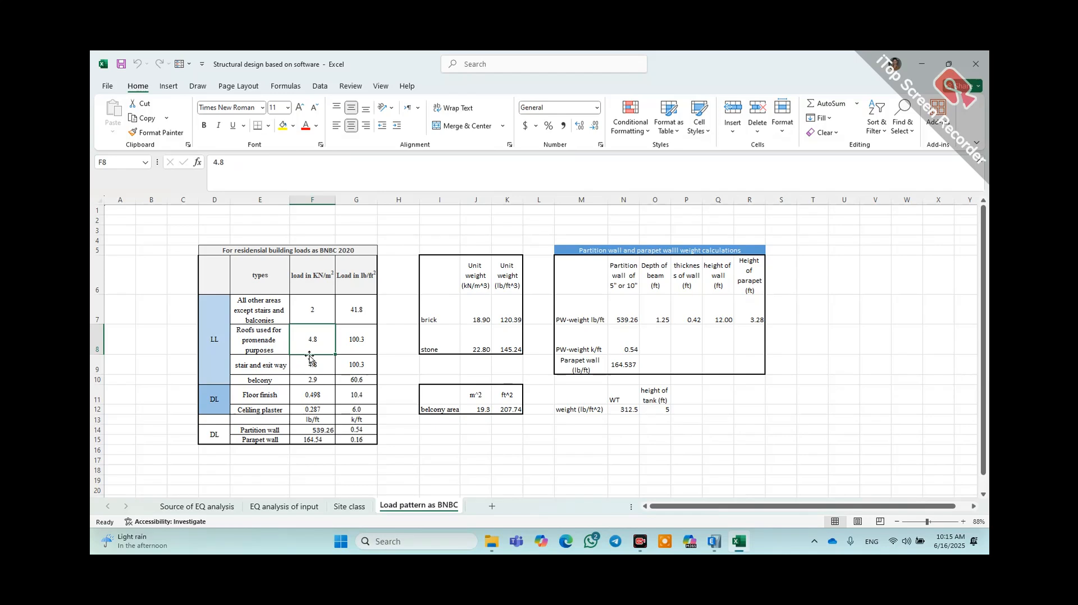
click(365, 341)
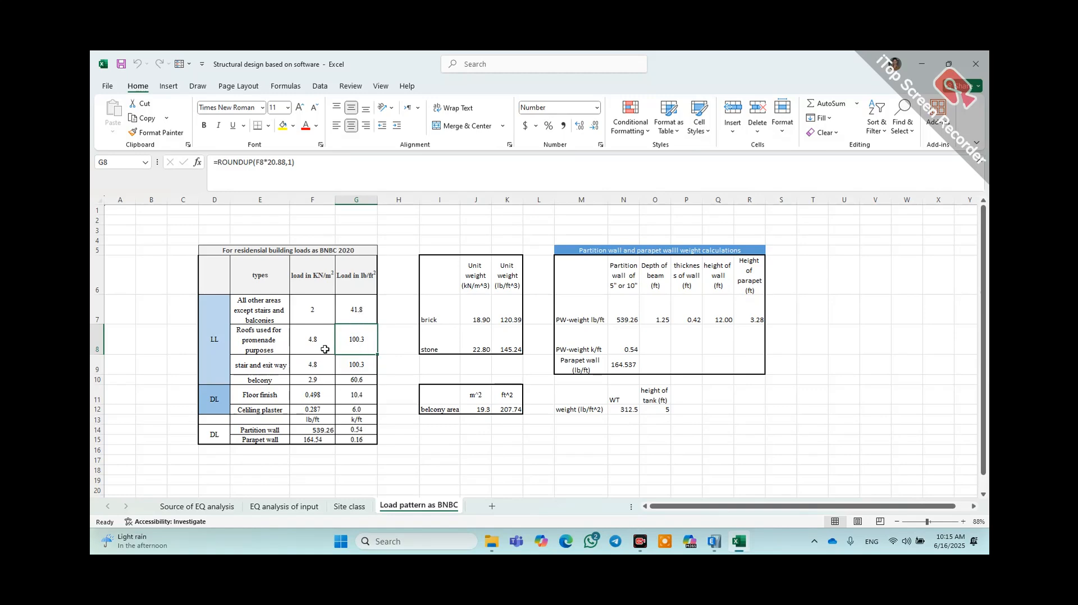
click(259, 366)
click(361, 365)
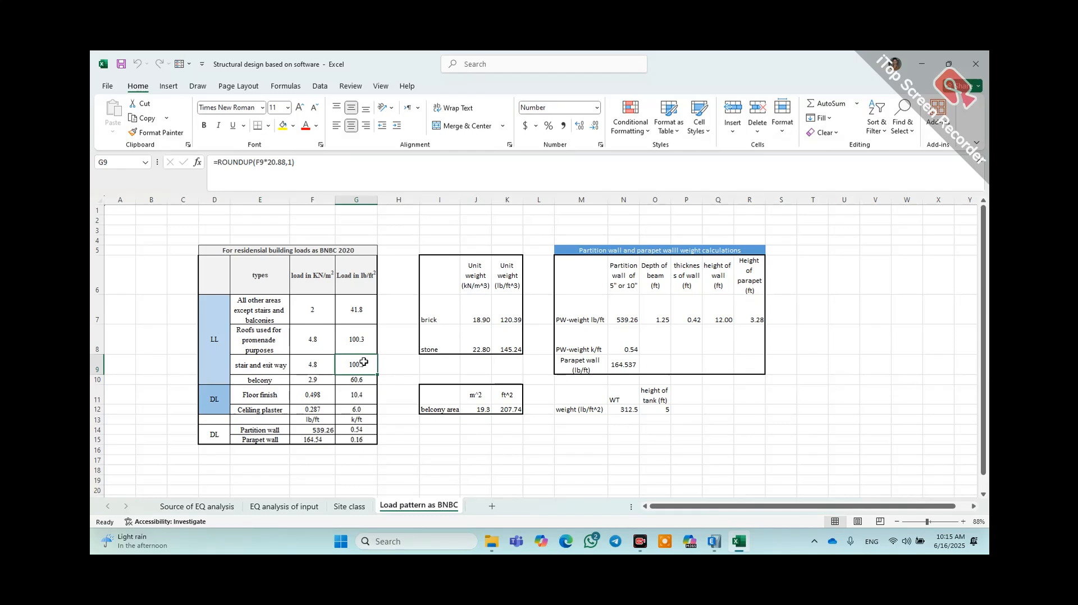
- Examine the dead load values for floor finish, ceiling plaster, partition wall and parapet wall in the BNBC 2020 load table
click(262, 393)
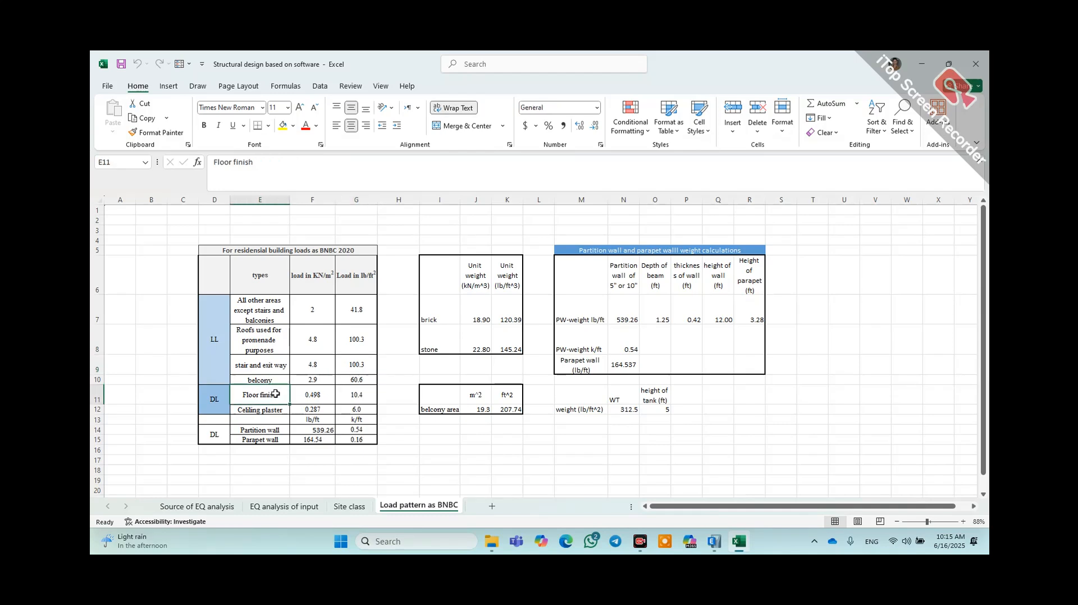
click(265, 412)
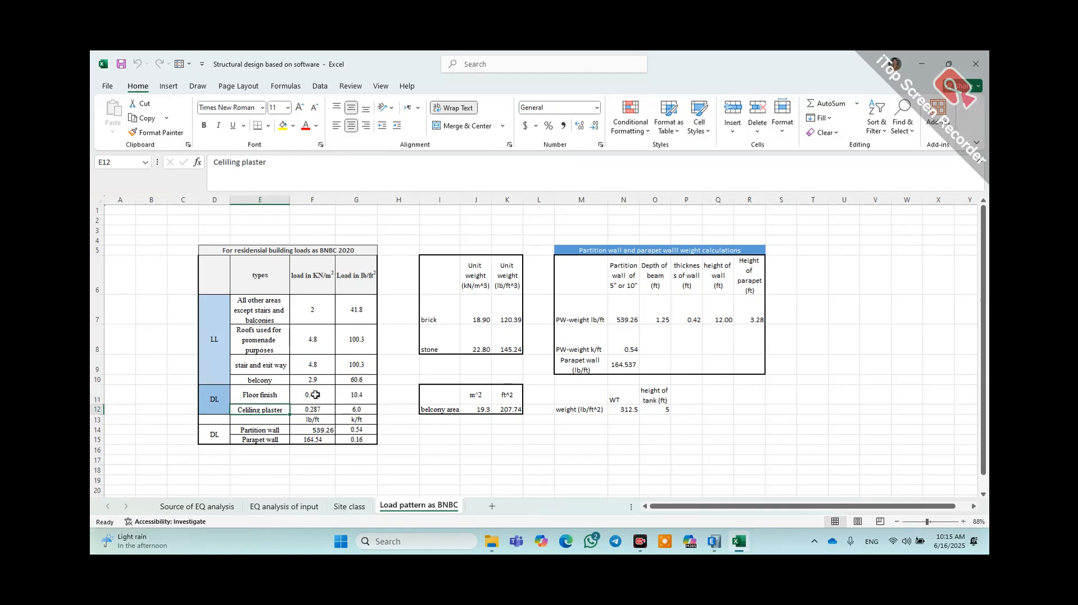
click(359, 396)
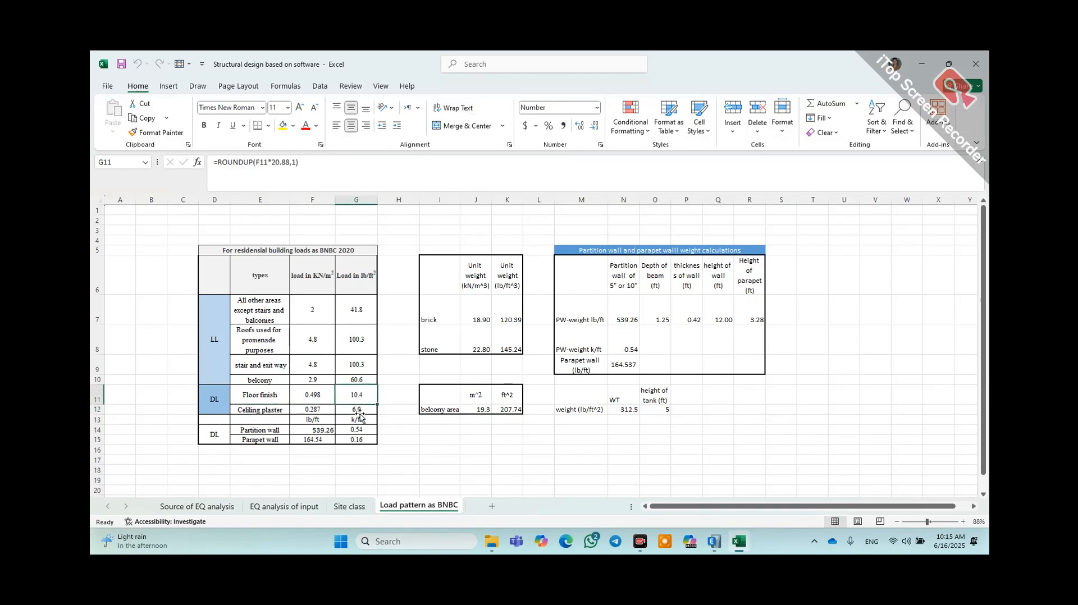
click(359, 413)
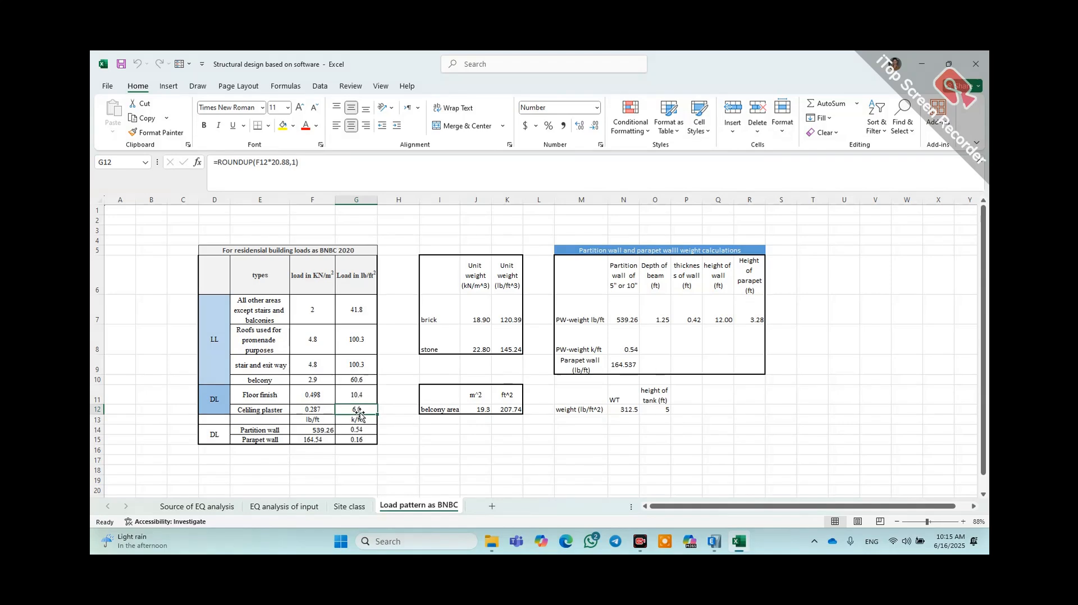
click(259, 428)
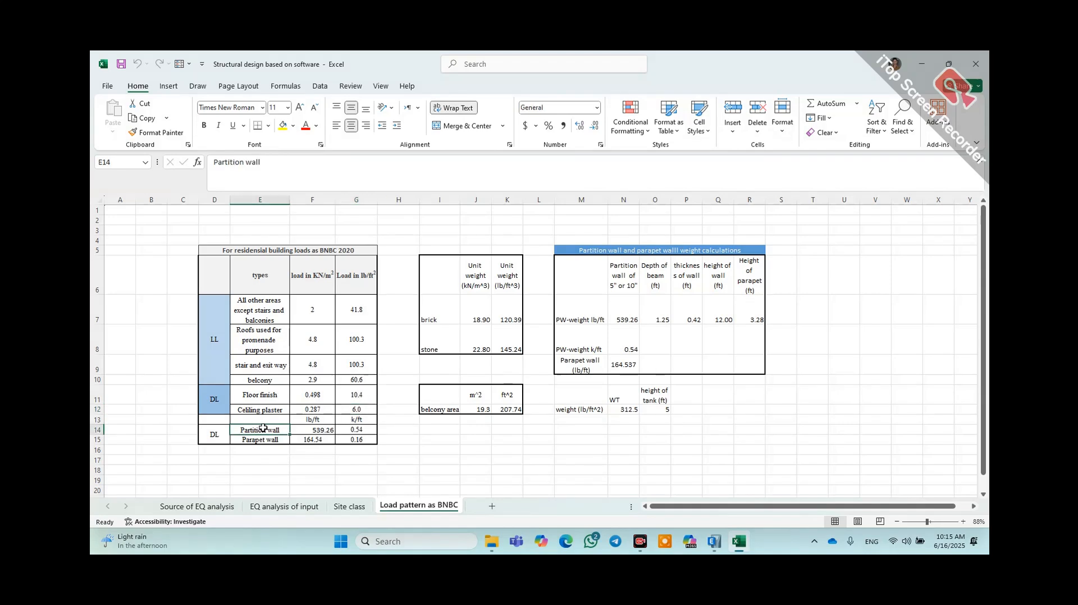
click(322, 431)
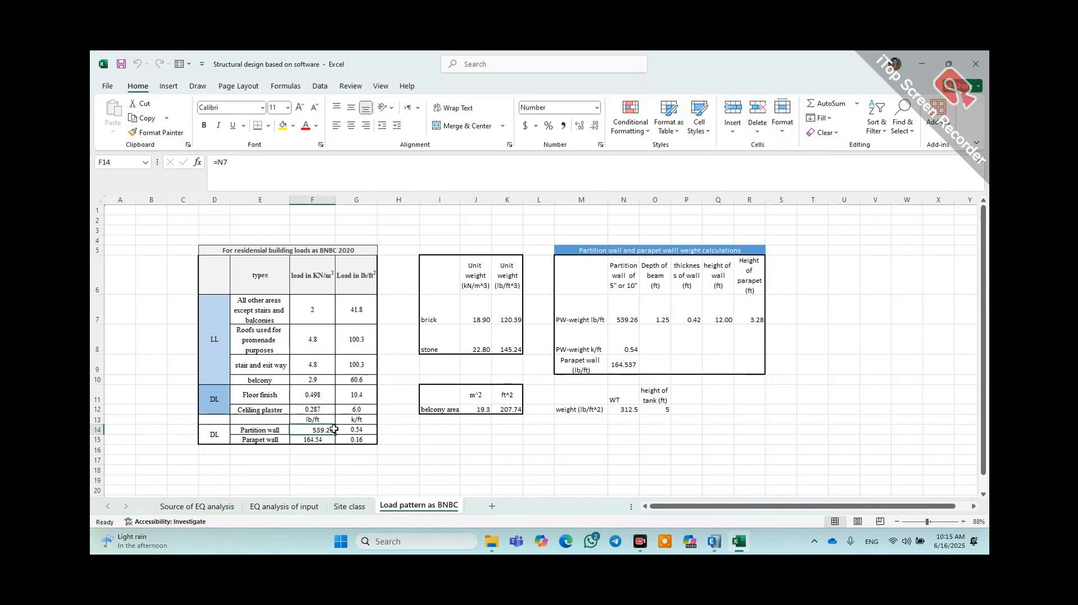
click(354, 429)
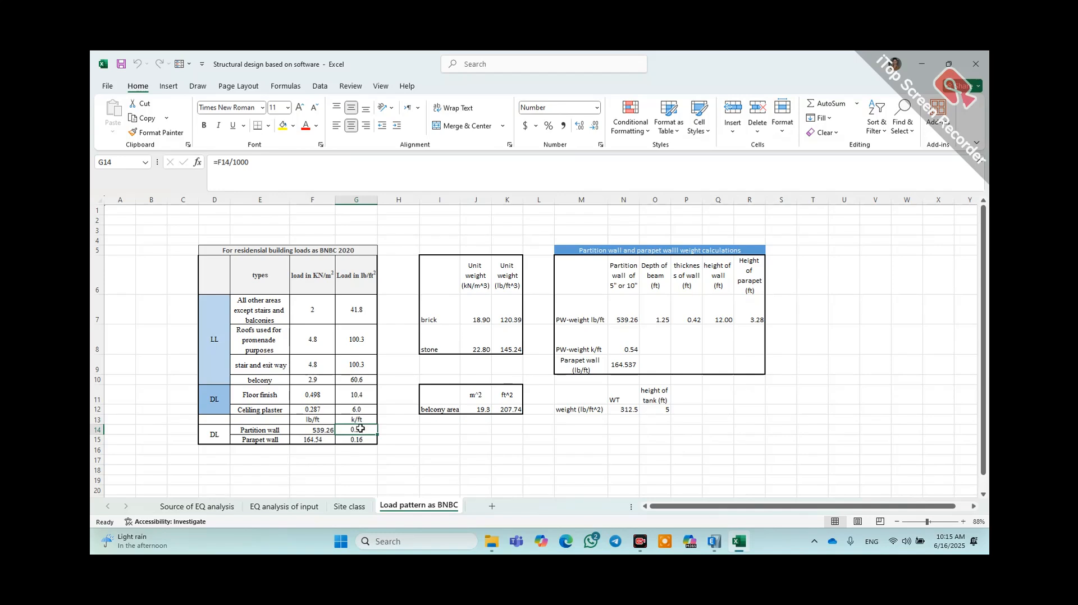
click(267, 440)
click(357, 439)
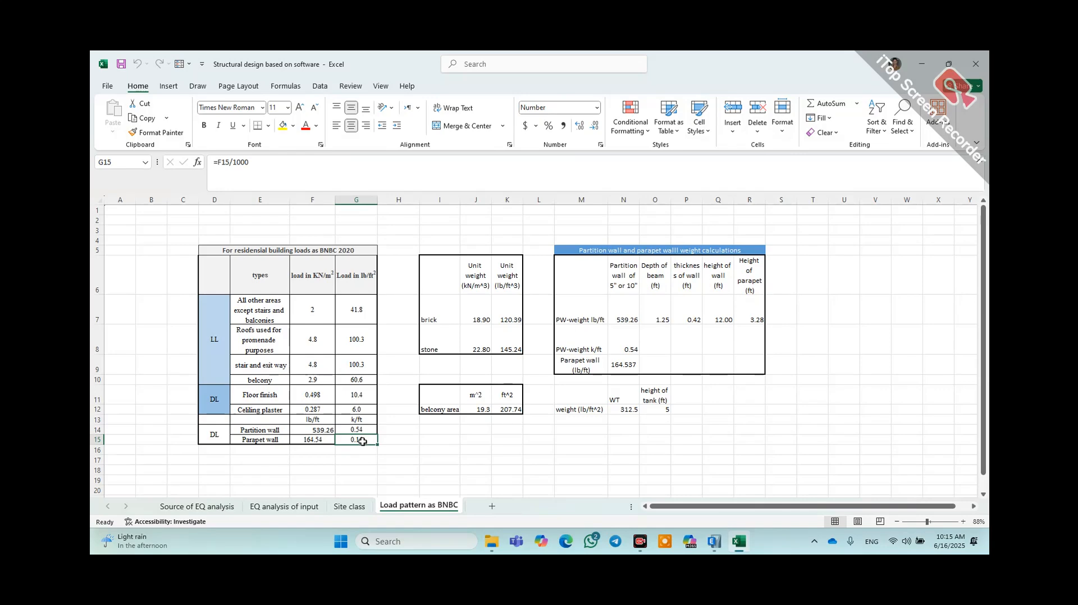
click(359, 431)
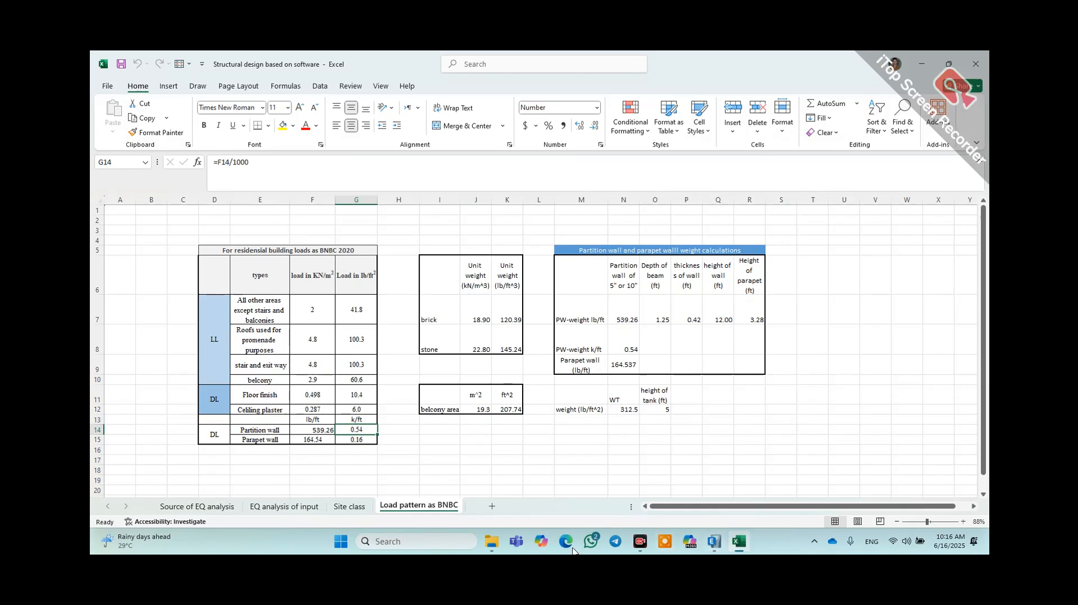
- Switch back to ETABS and apply the 42 lb/ft² Live uniform load to the selected floors with Replace Existing Loads
click(721, 543)
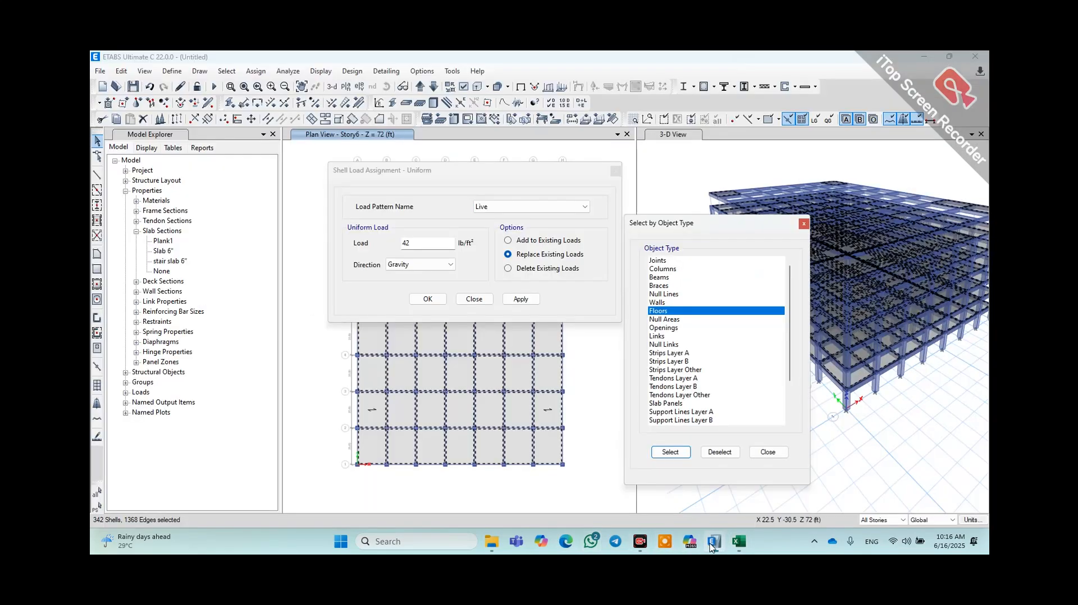
click(414, 247)
click(508, 212)
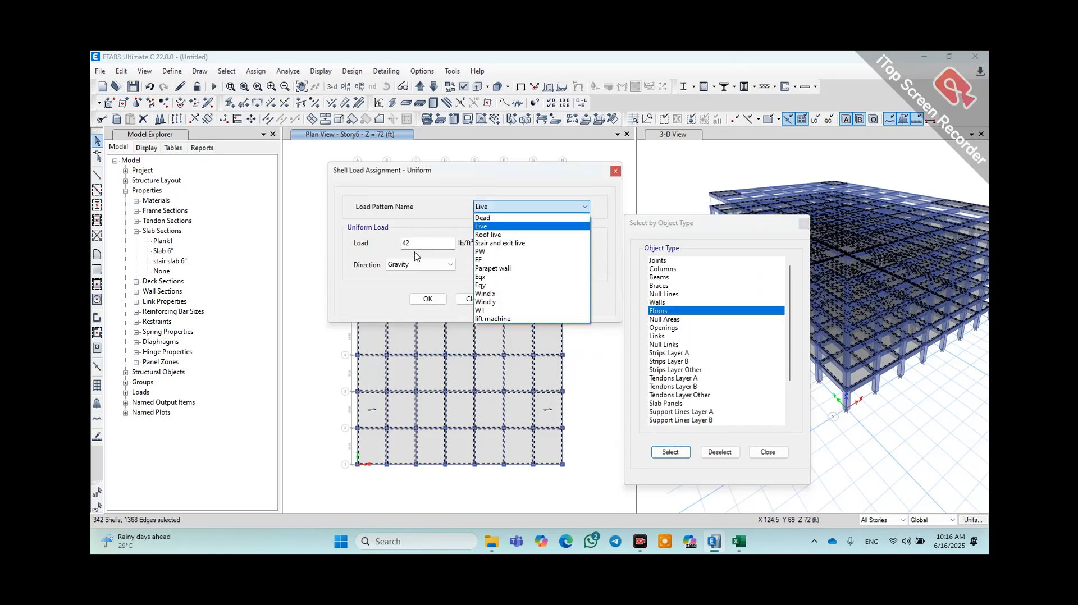
click(424, 243)
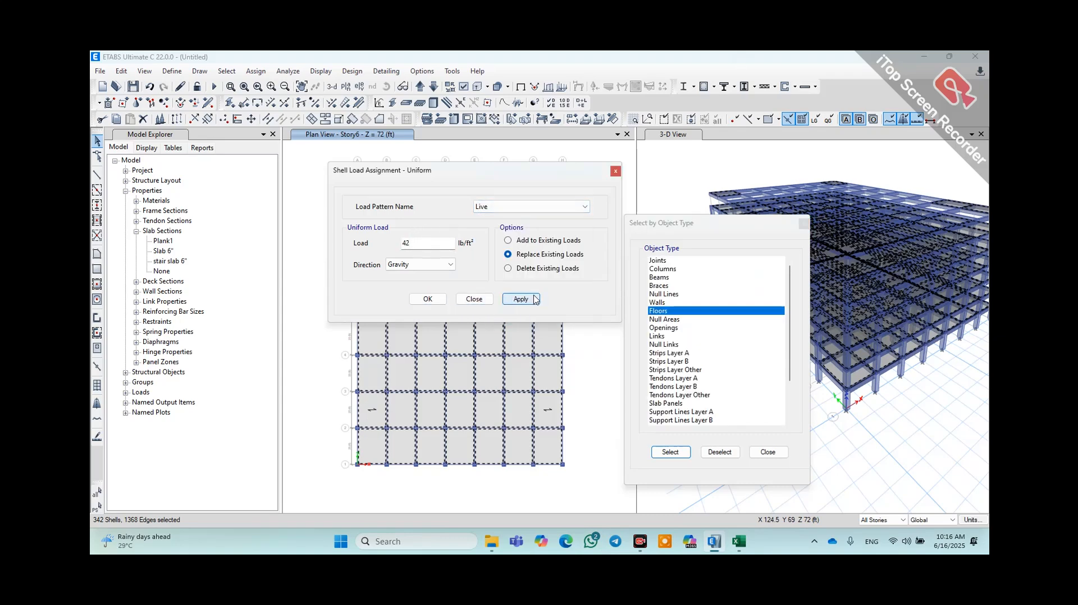
click(517, 242)
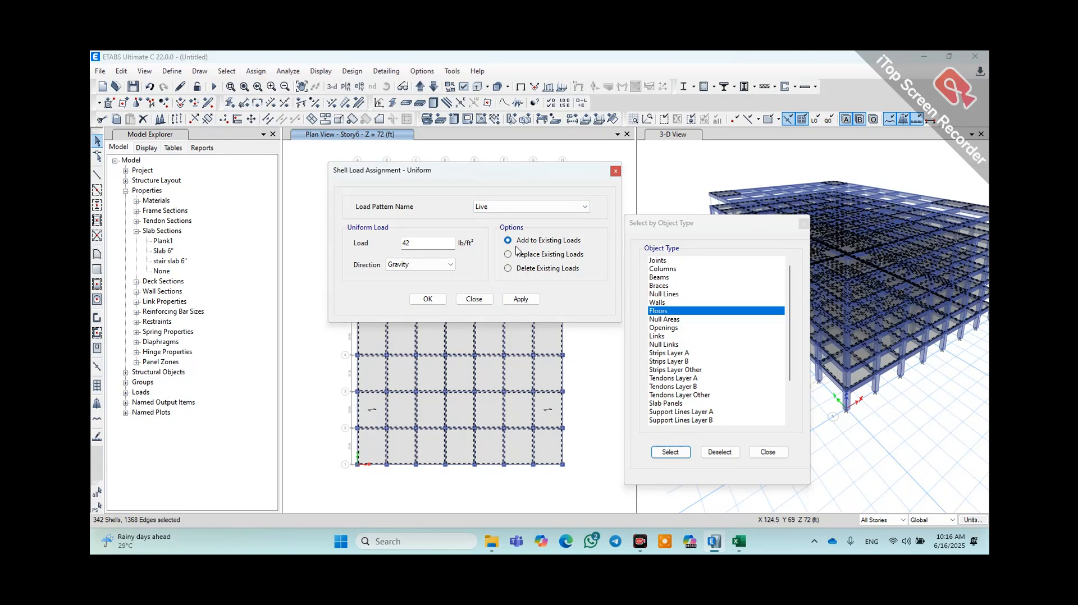
click(511, 256)
click(510, 268)
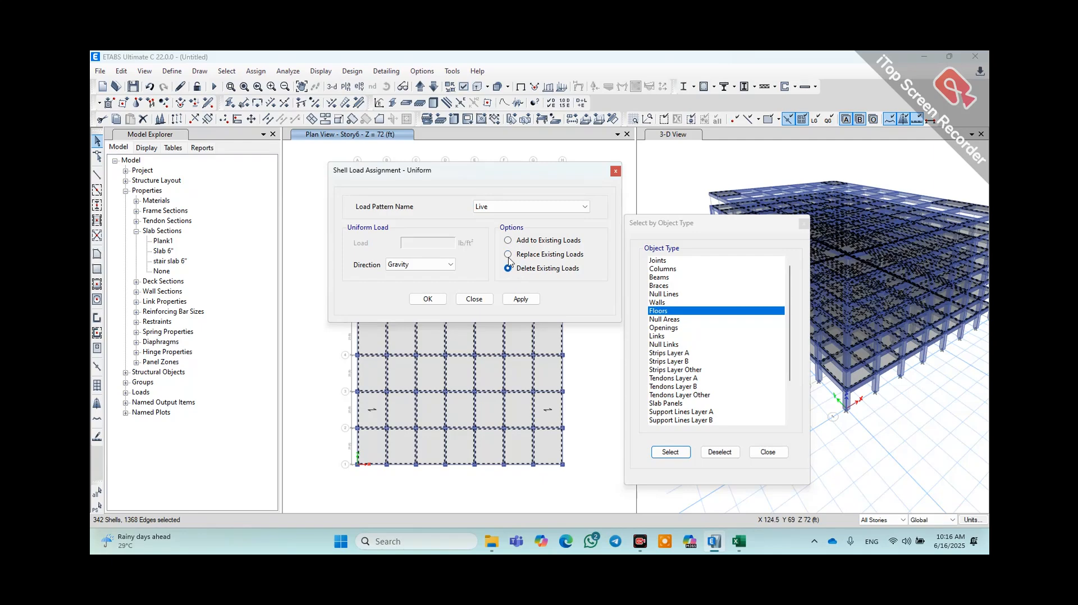
click(511, 254)
click(519, 299)
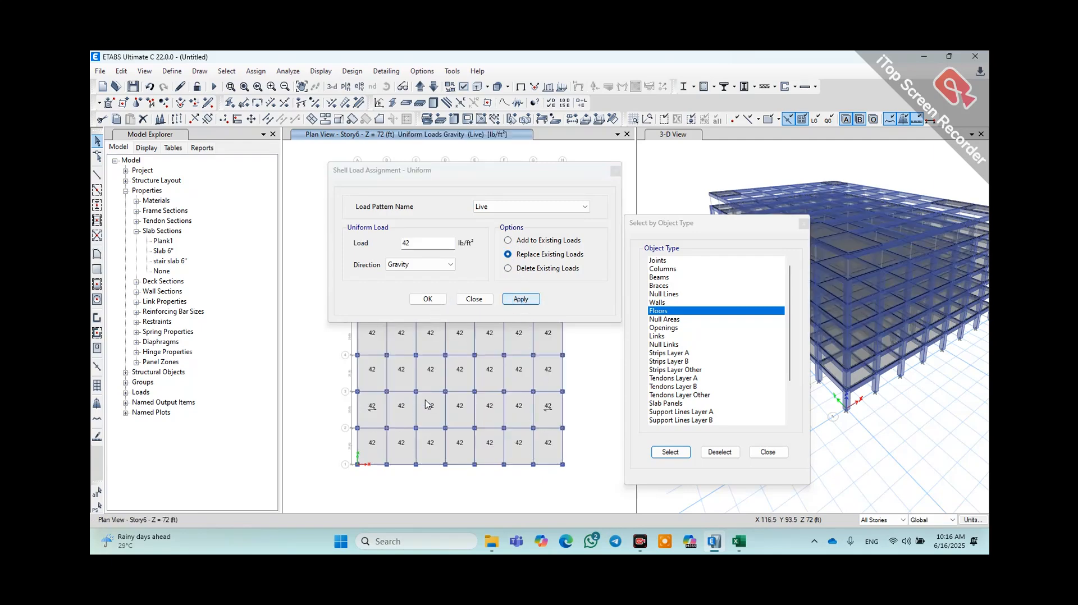
key(Return)
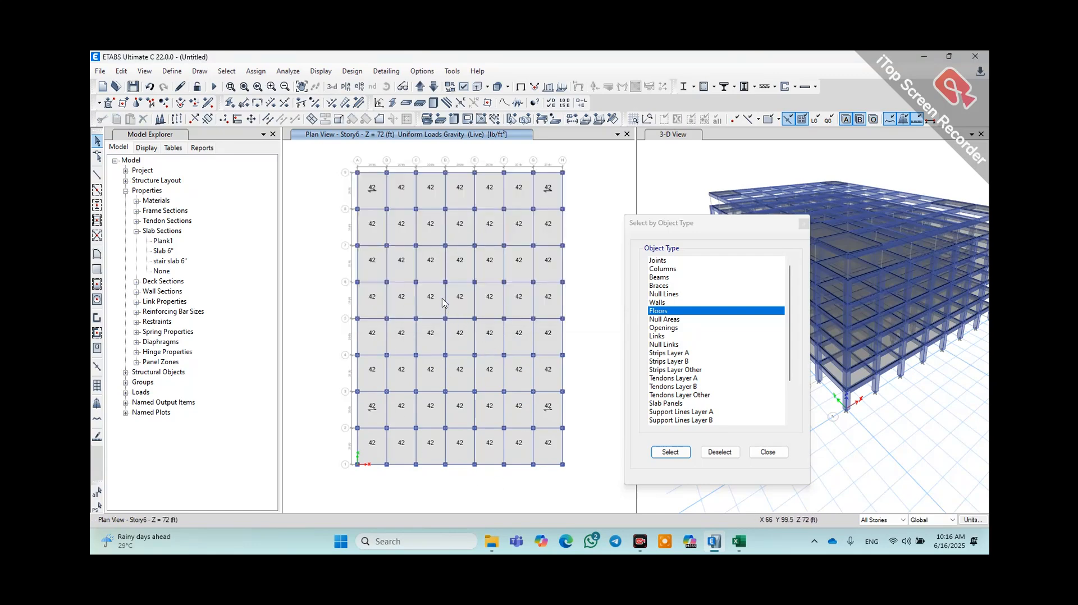
- Check the loads assigned to the Story6 slab panel between grids C-D and 7-8, and close its information
right_click(432, 238)
click(551, 193)
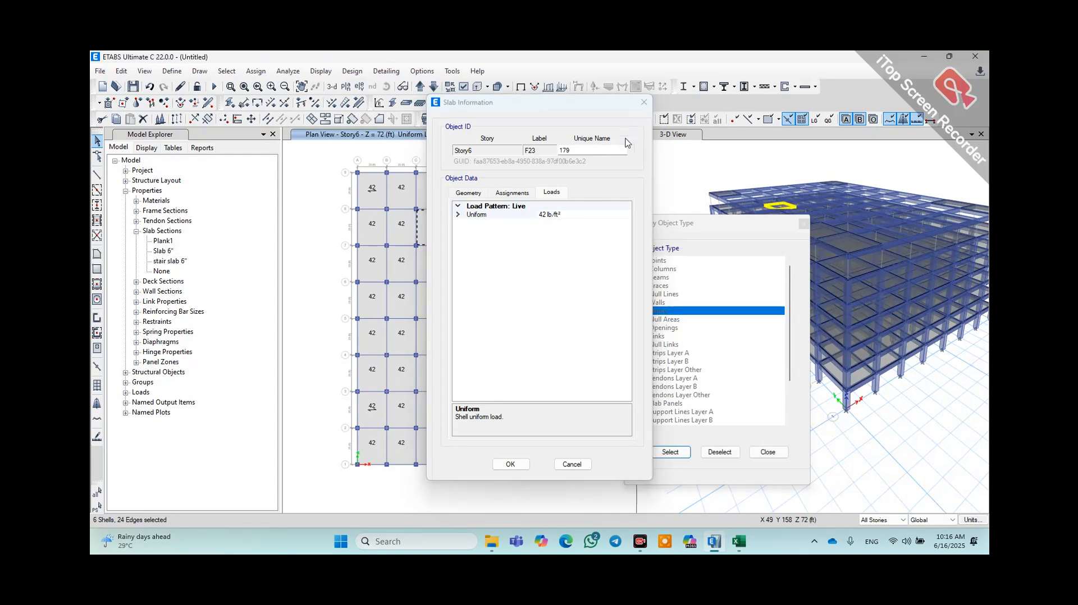
click(644, 101)
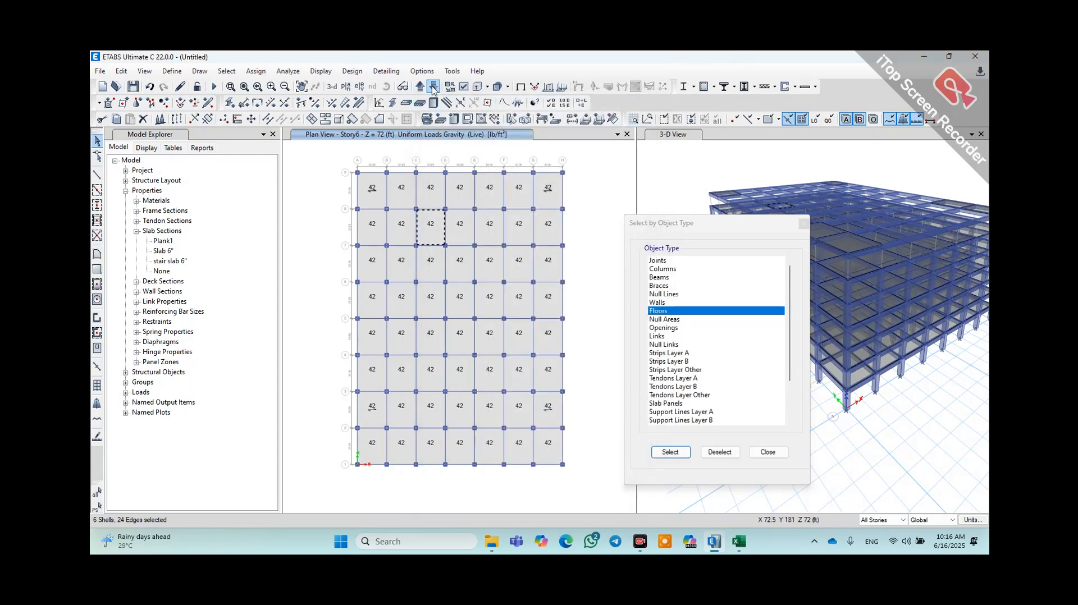
- Display the Story7 plan to examine its Live slab loads, and return to the Story6 plan
click(345, 87)
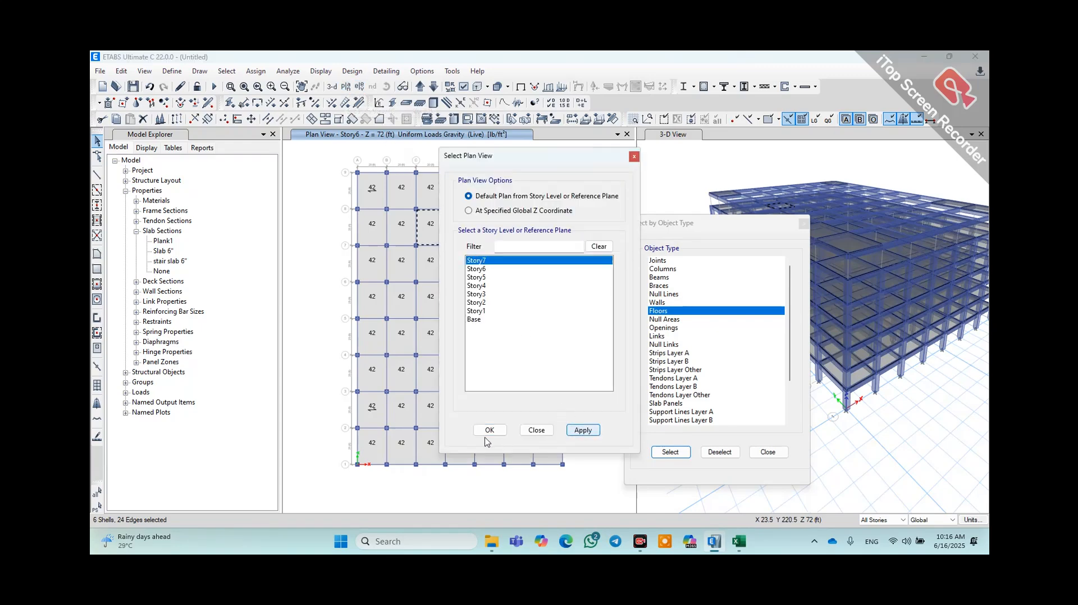
click(487, 432)
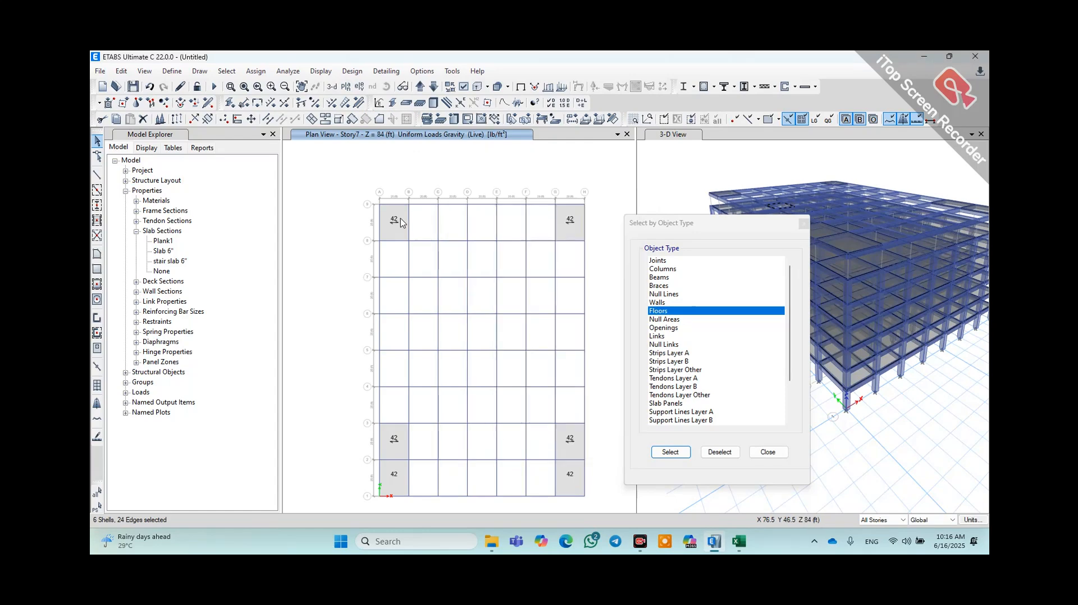
click(416, 83)
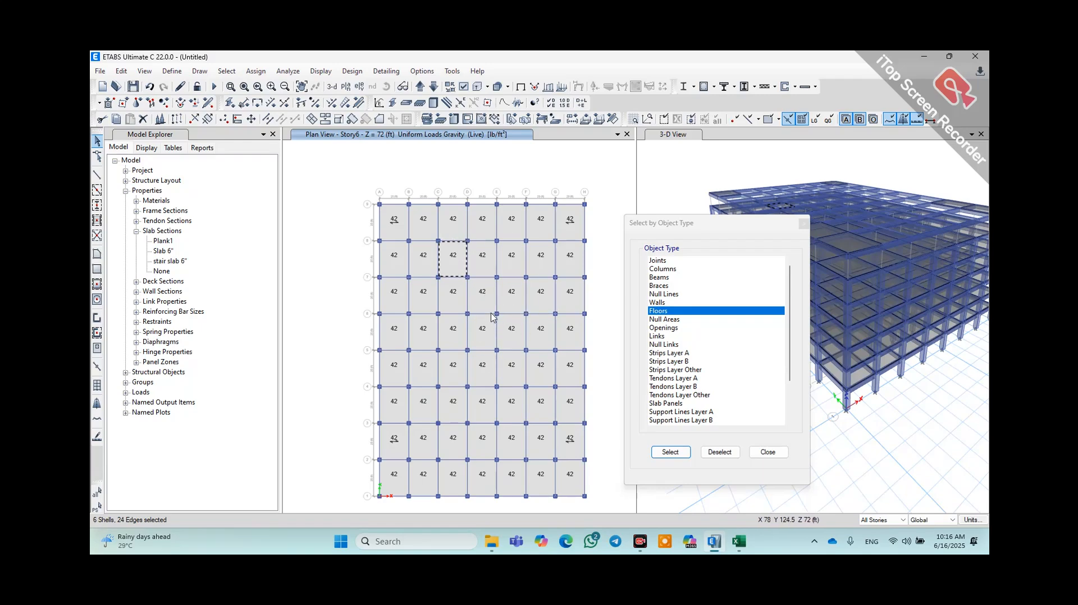
scroll(492, 317, up, 2)
scroll(461, 306, up, 2)
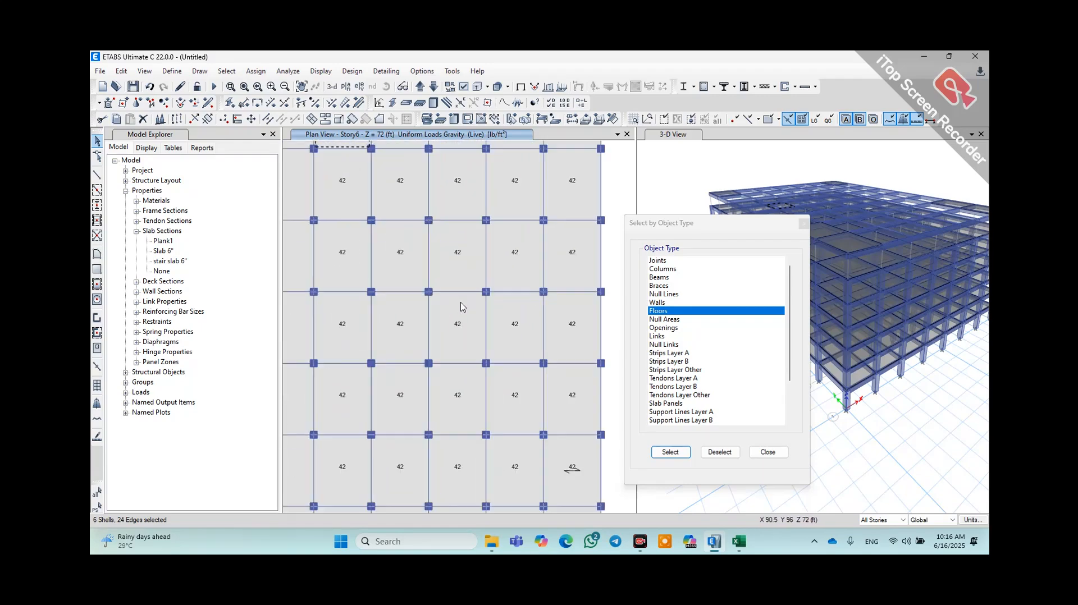
scroll(461, 307, down, 6)
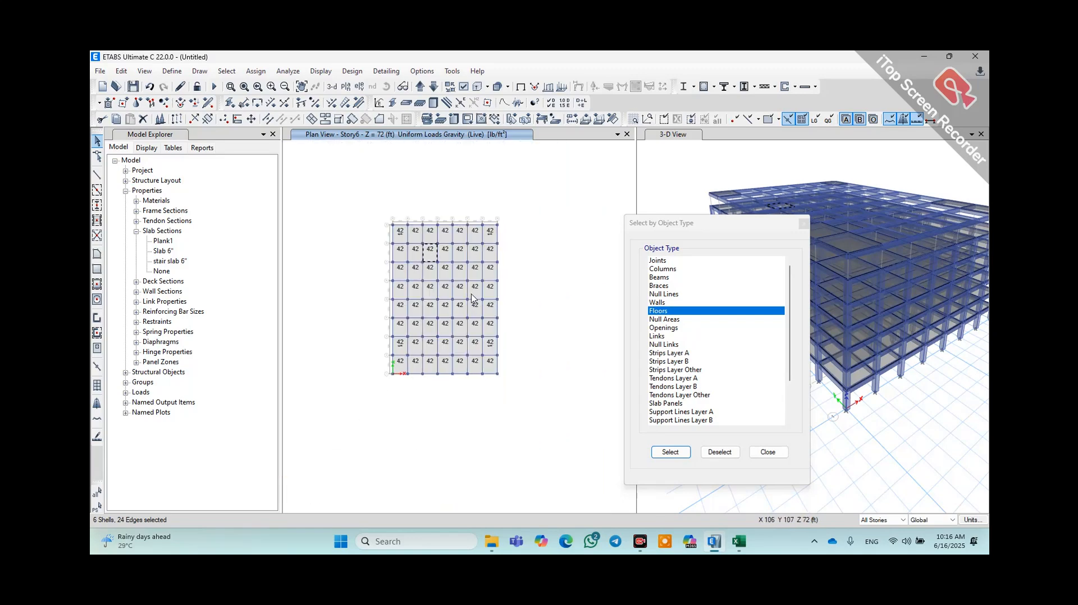
scroll(472, 298, up, 3)
scroll(502, 291, down, 3)
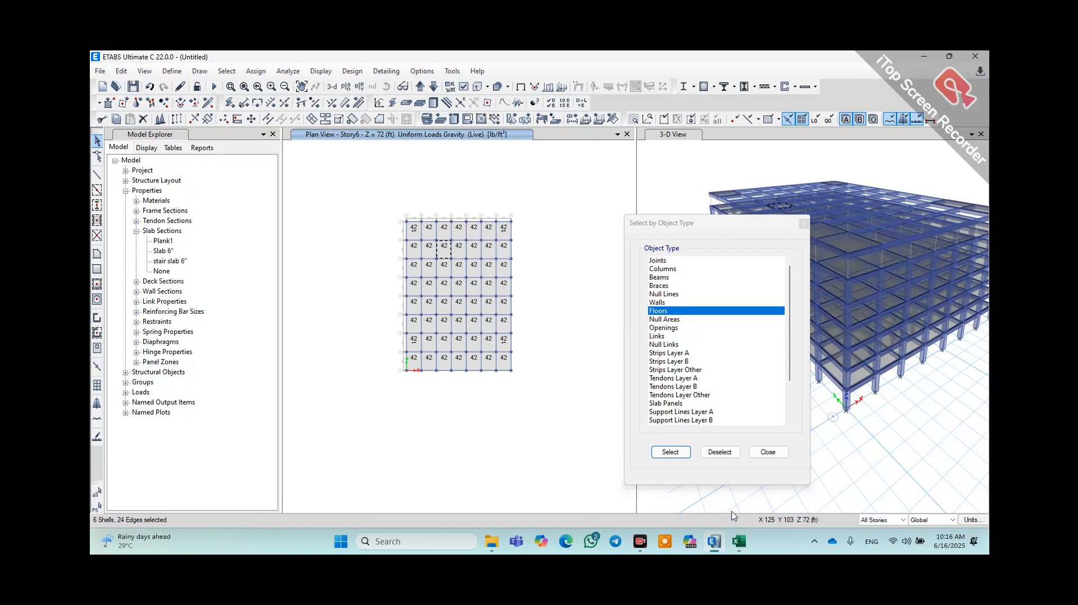
- Limit the selection scope to One Story, window-select the whole Story6 plan, and delete its Live uniform shell load
click(874, 525)
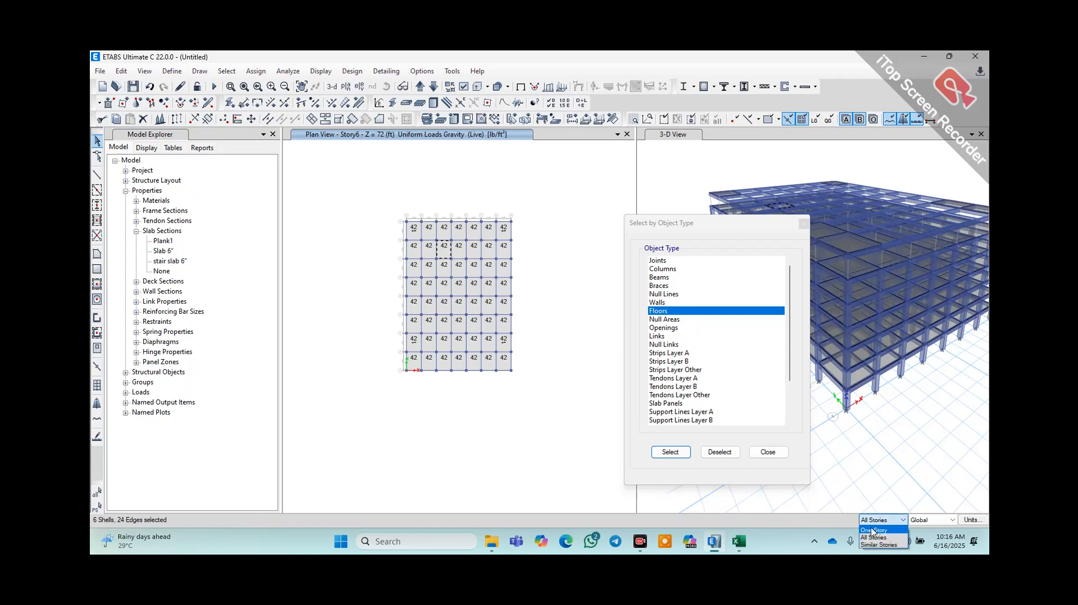
click(874, 532)
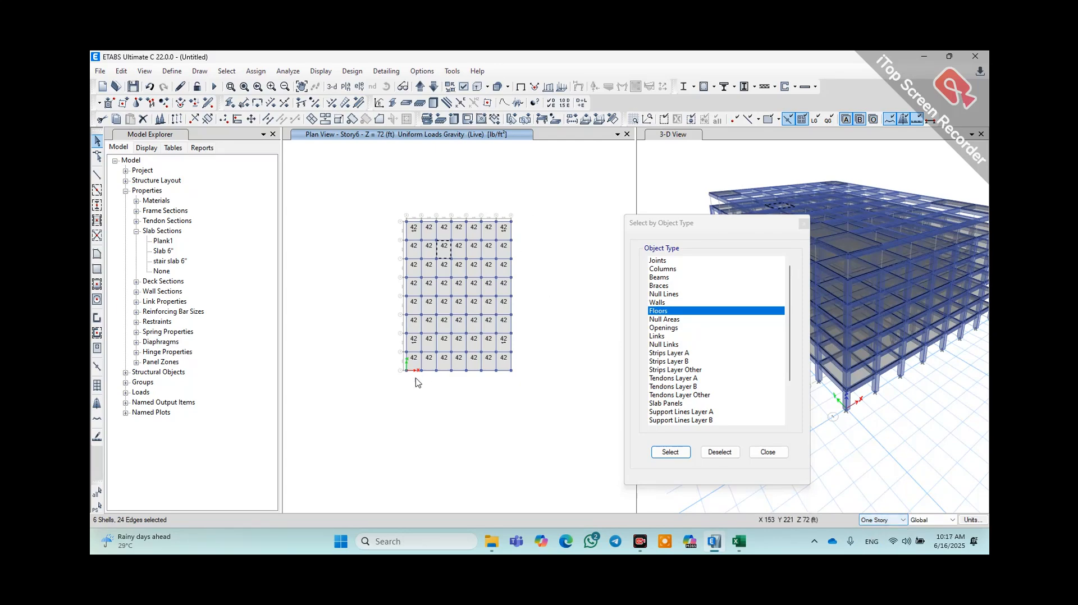
drag(521, 206, 392, 385)
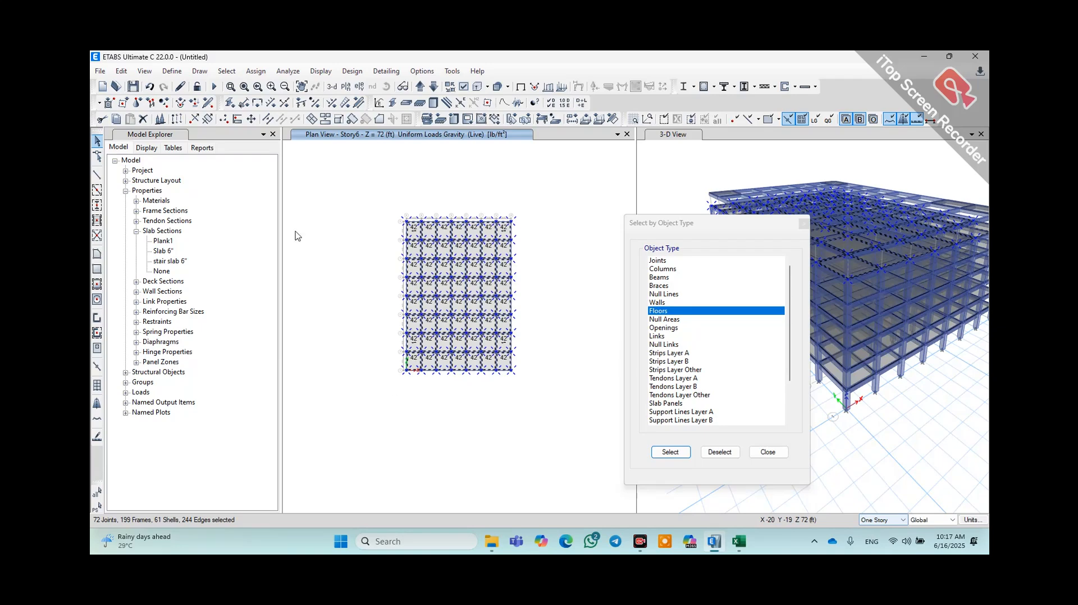
click(227, 71)
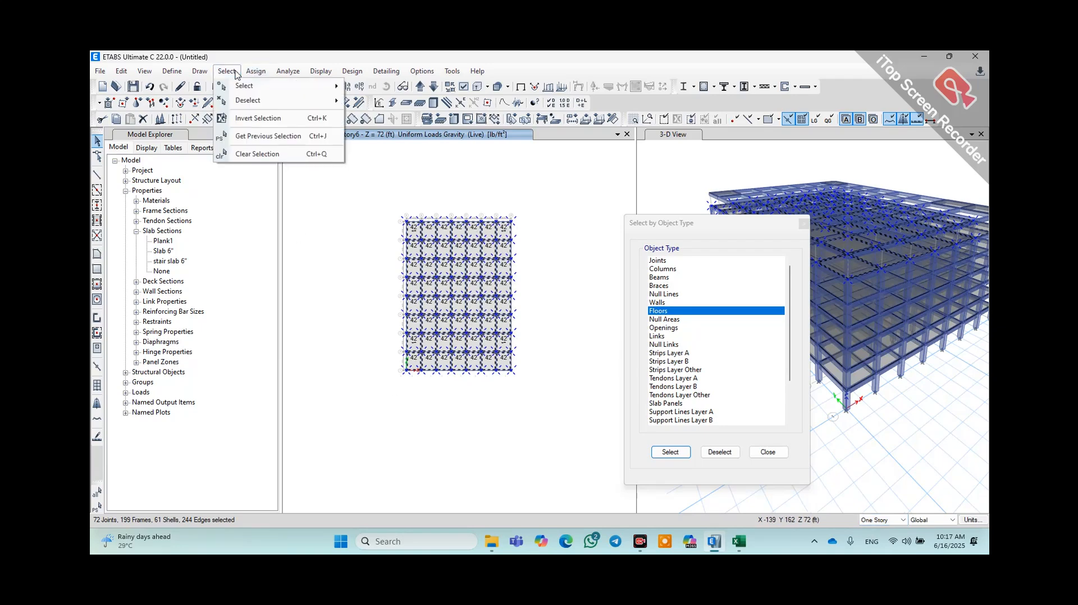
click(256, 72)
click(256, 71)
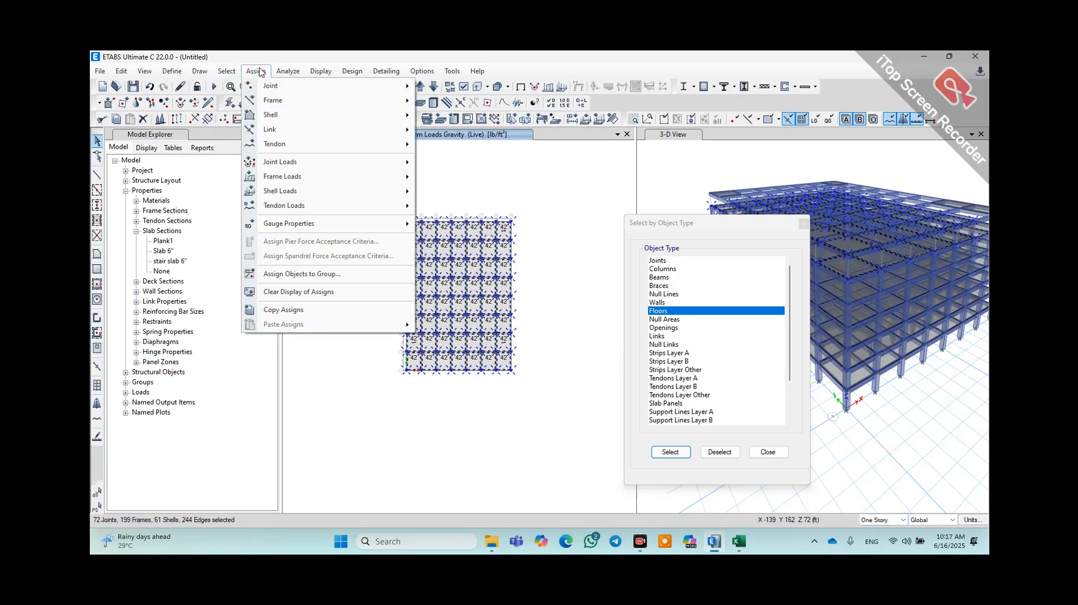
mouse_move(292, 191)
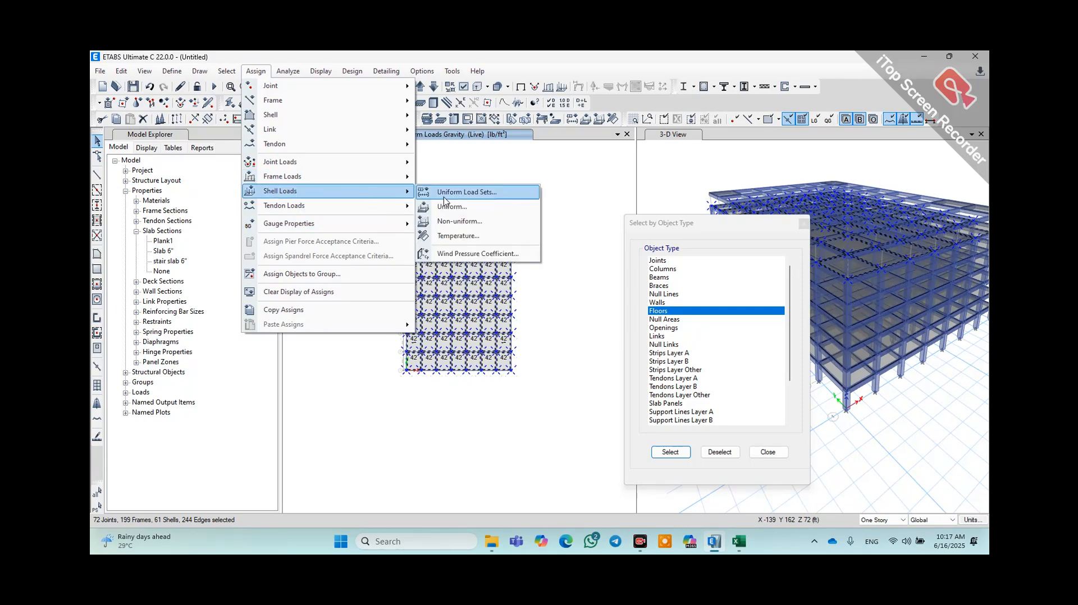
click(453, 212)
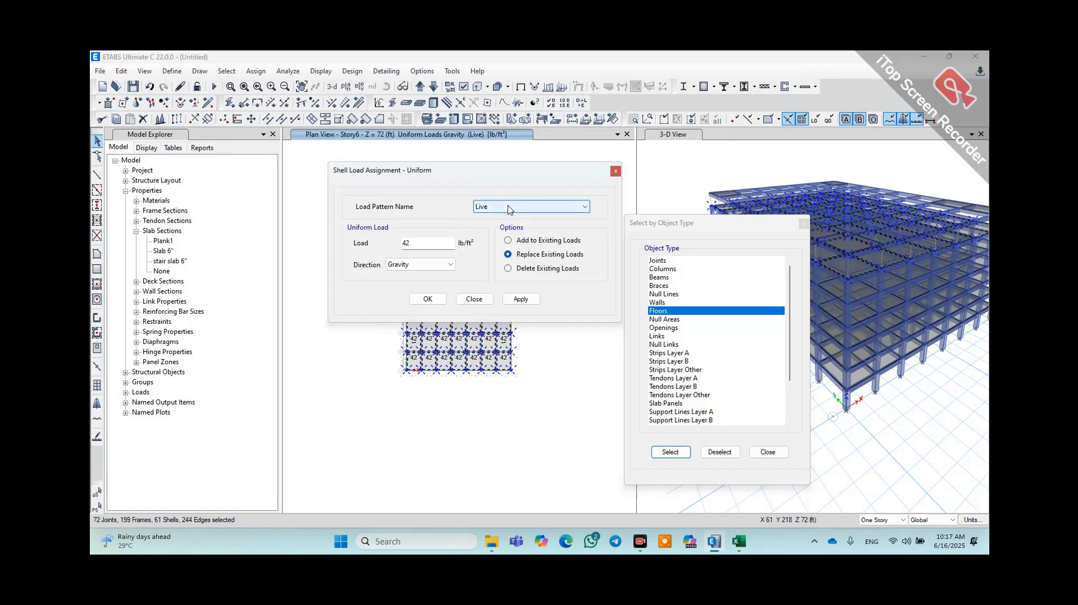
click(525, 269)
click(524, 300)
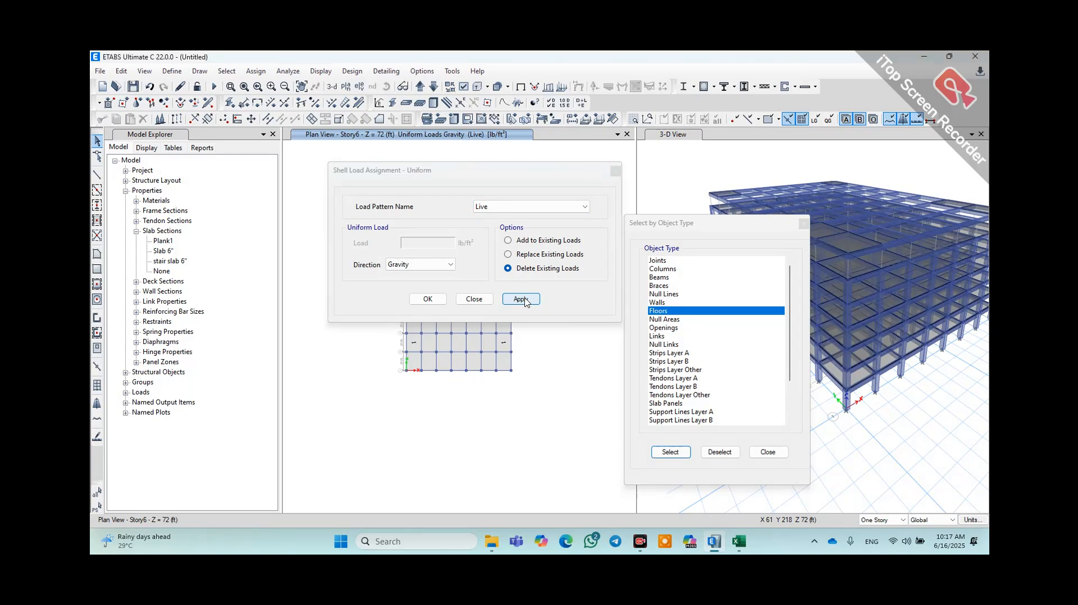
- Set the uniform shell load to Roof live, 100 lb/ft², with Replace Existing Loads, and try to apply it
click(506, 207)
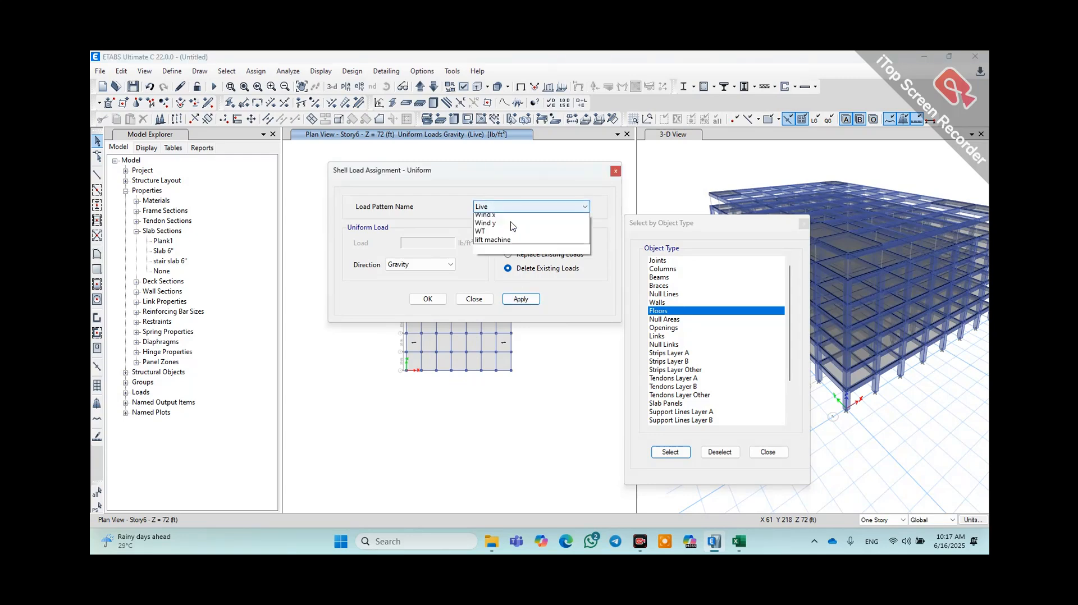
click(508, 235)
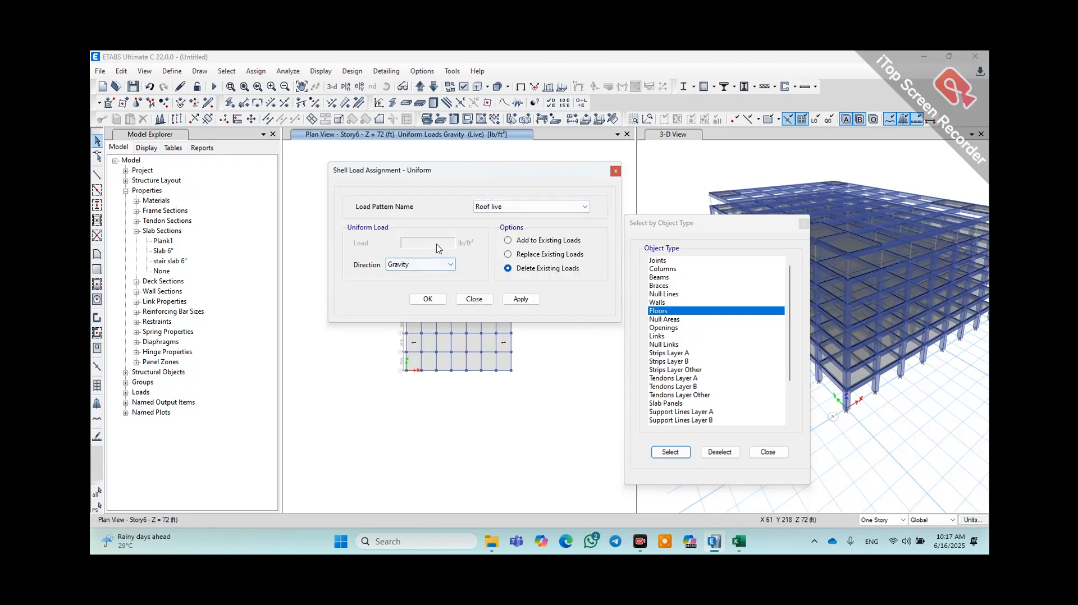
click(522, 254)
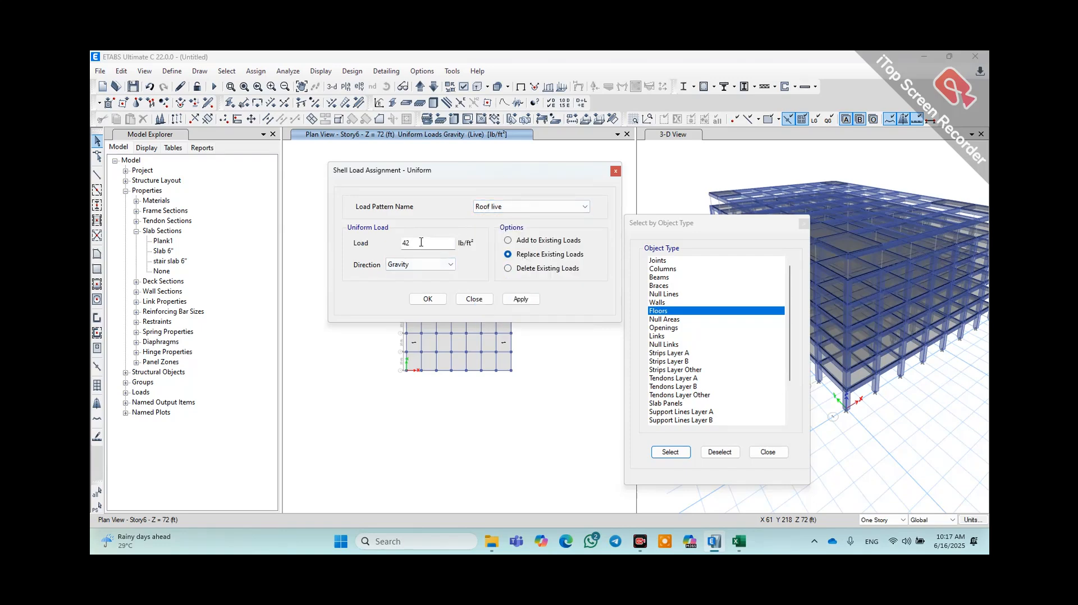
click(415, 242)
text(100)
click(520, 300)
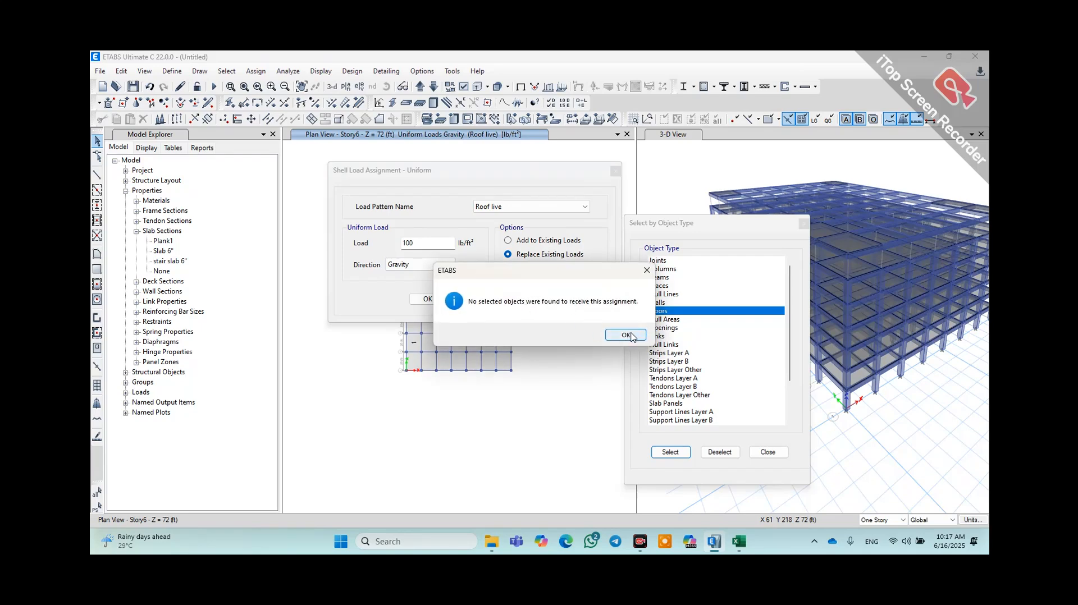
click(626, 335)
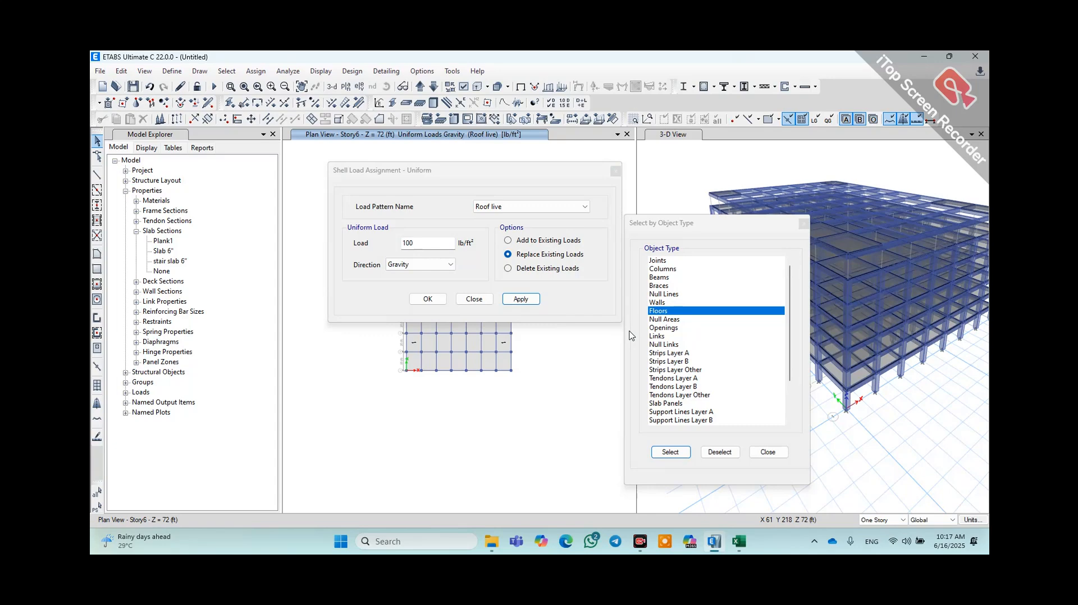
- Restore the previous Story6 selection, apply the 100 lb/ft² uniform load to it, and close the load assignment
click(227, 71)
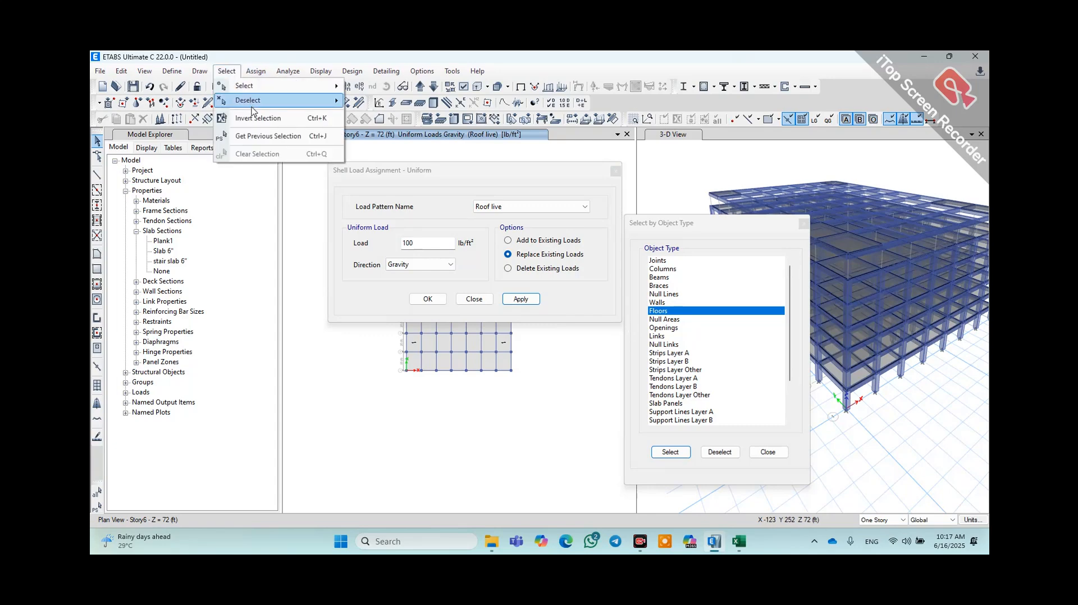
click(264, 136)
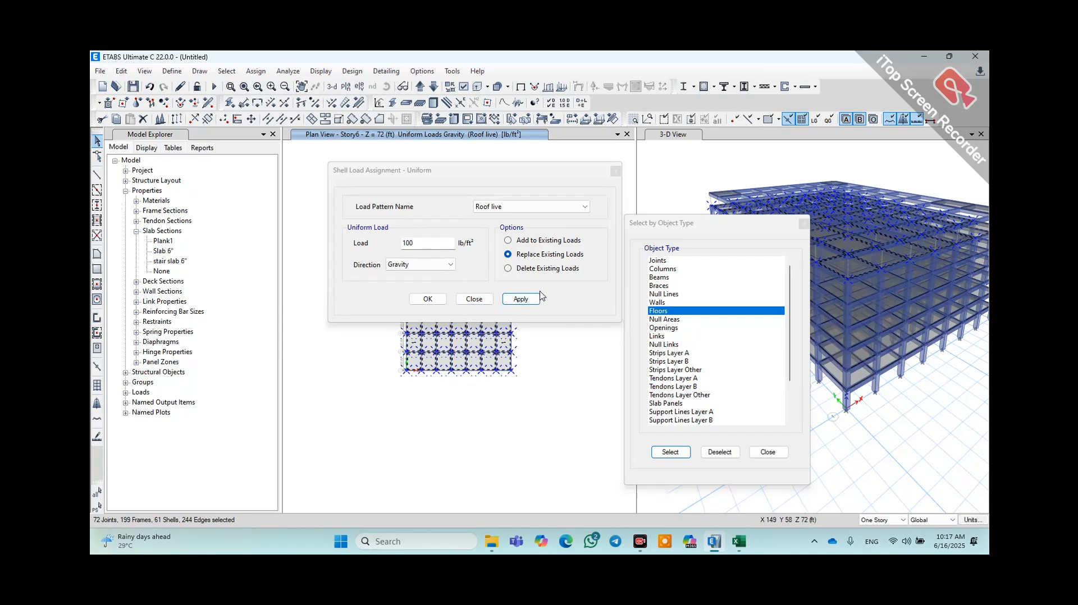
click(522, 300)
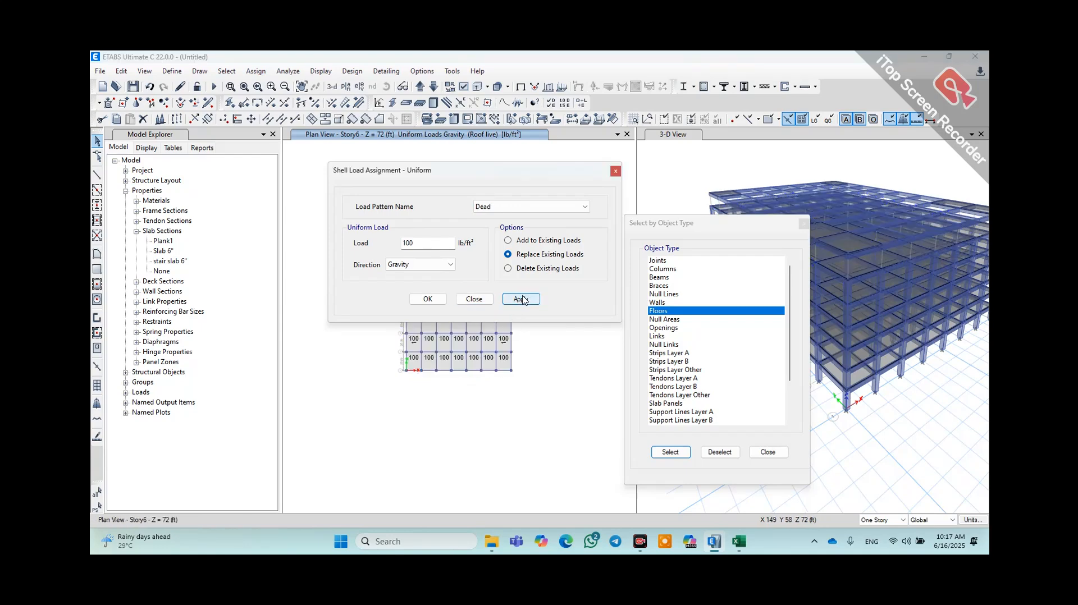
click(615, 171)
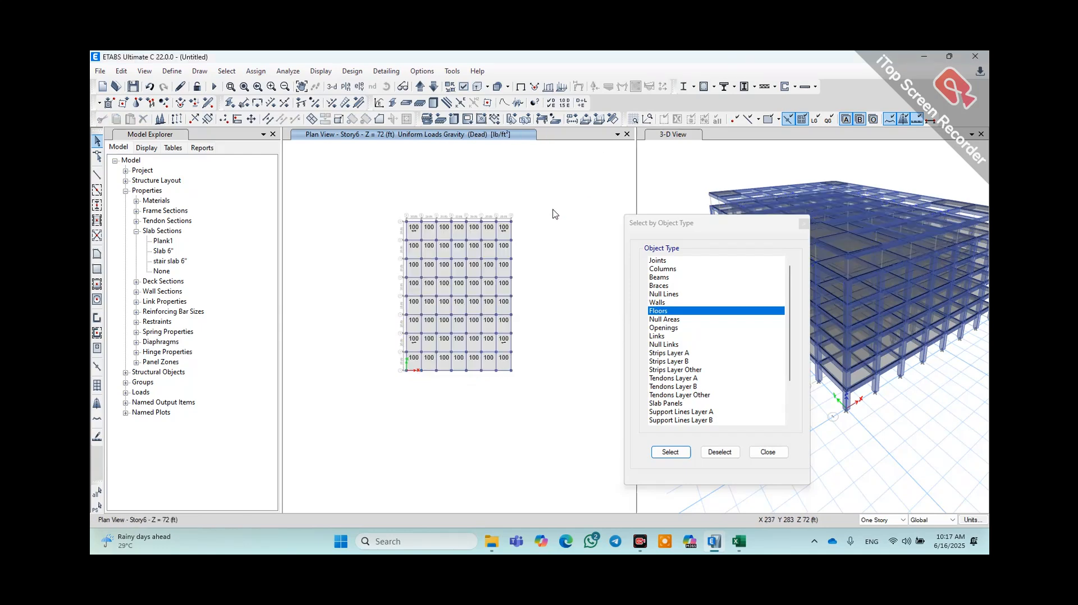
- Examine the uniform loads on the Story7 and Story6 plans, and check the loads of the Story5 slab panel between grids C-D and 6-7
click(445, 232)
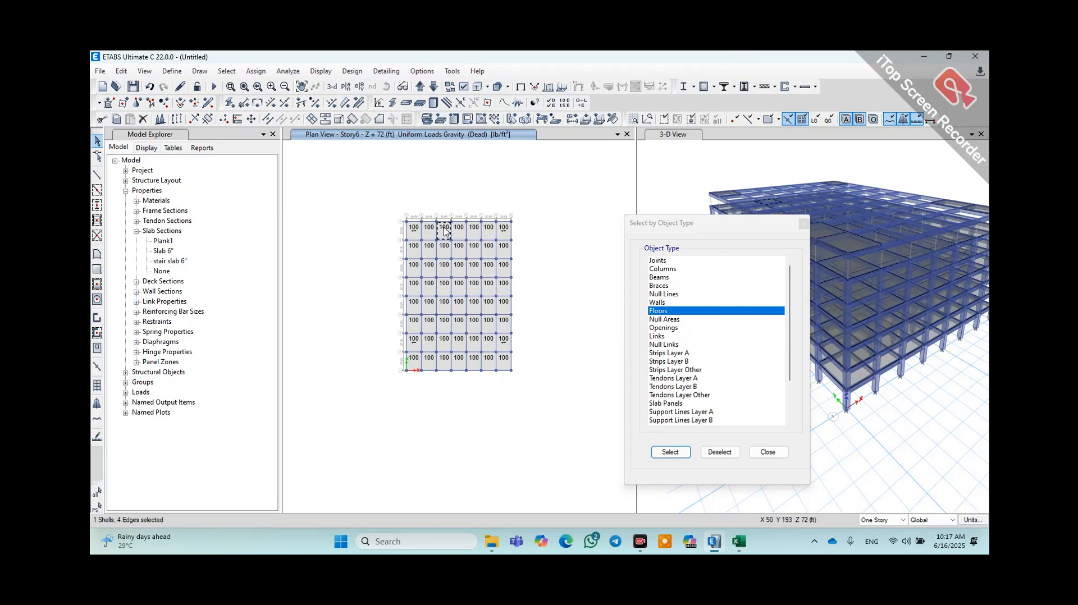
click(419, 86)
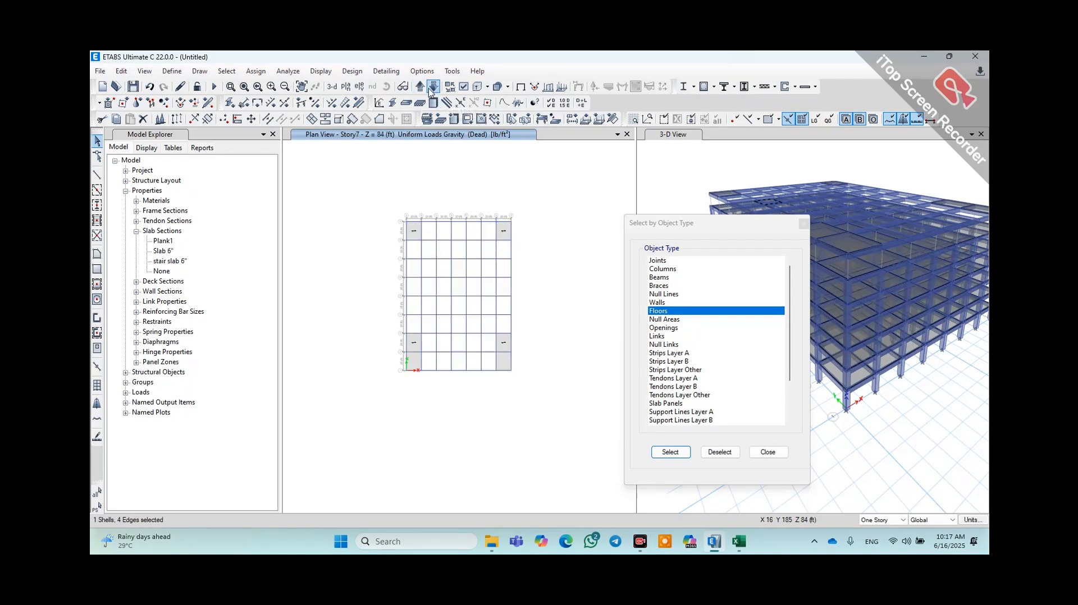
click(434, 87)
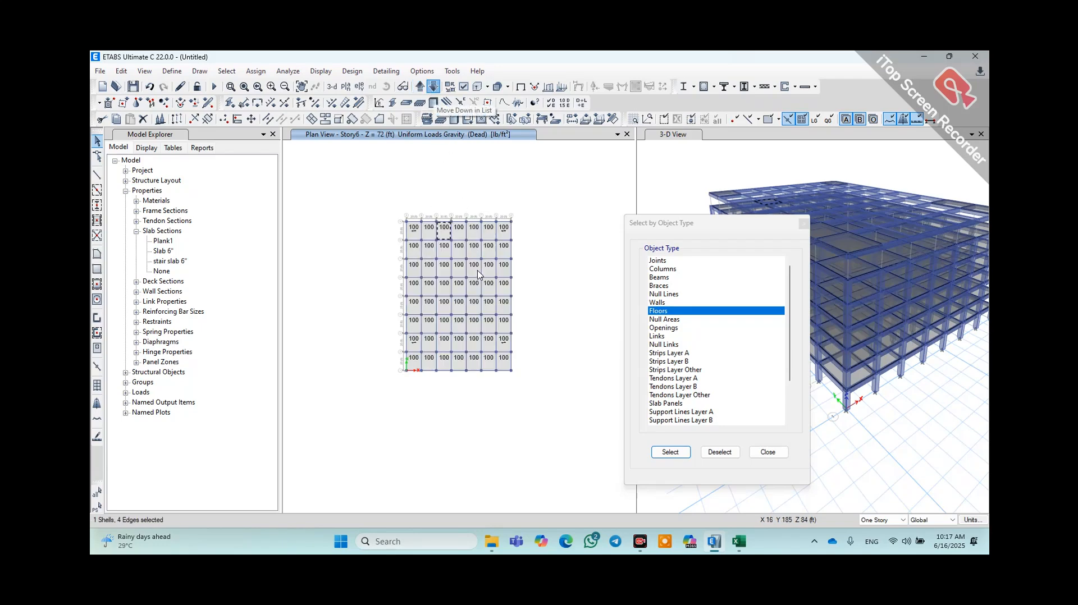
click(446, 251)
click(446, 267)
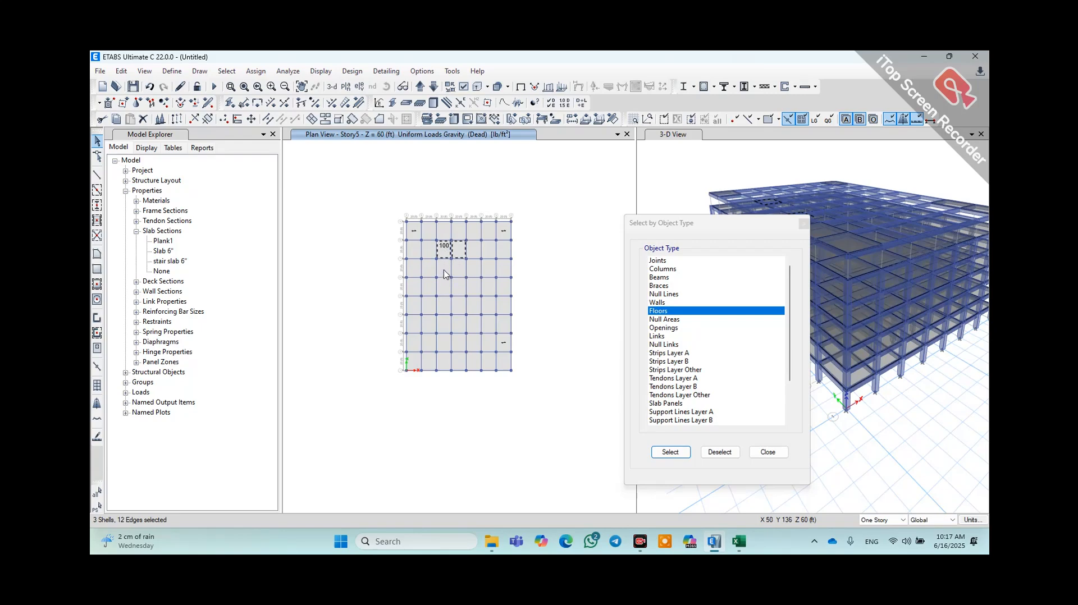
right_click(445, 274)
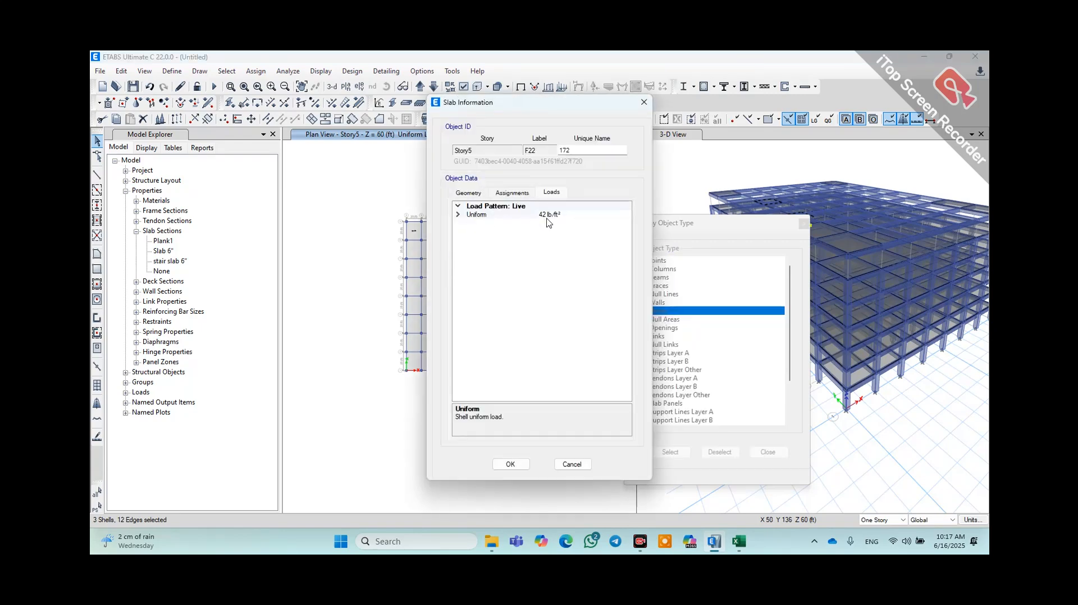
click(644, 104)
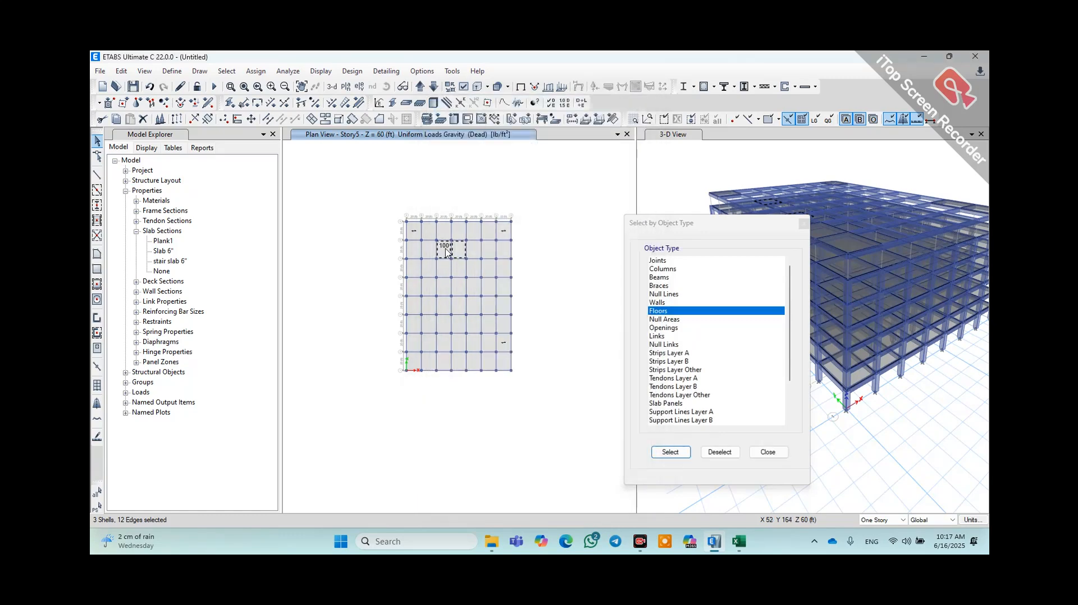
- Clear the selection and check the loads assigned to the Story5 slab panel between grids C-D and 7-8
click(449, 255)
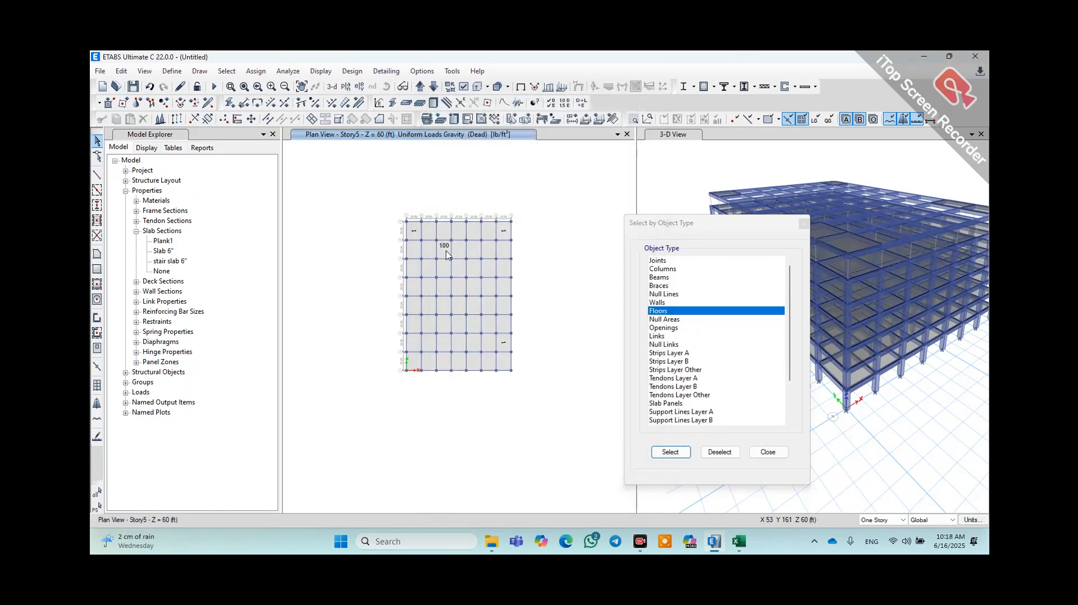
click(448, 256)
right_click(448, 256)
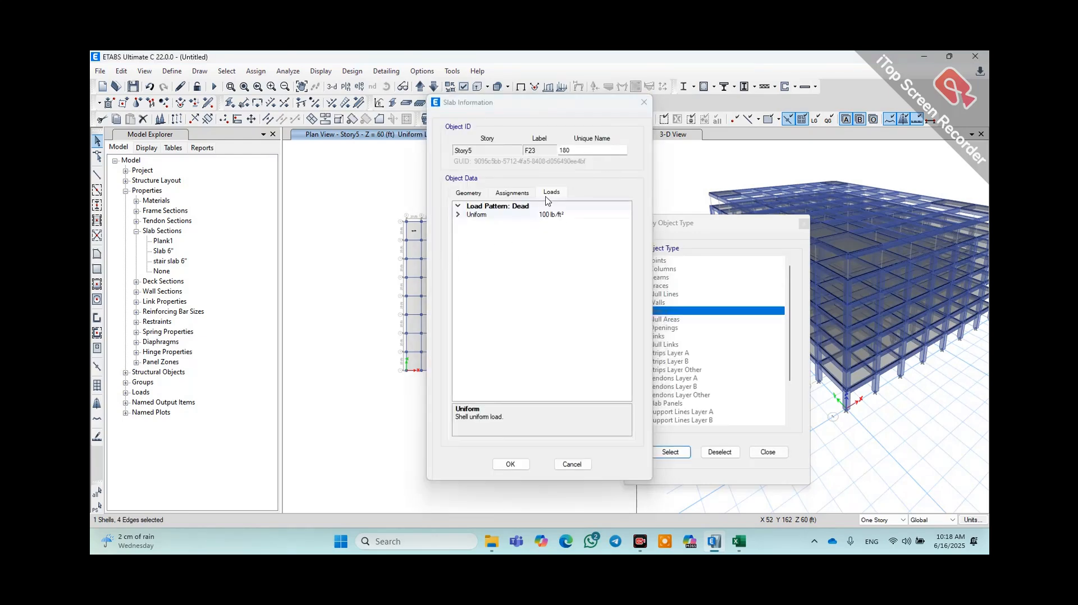
click(644, 103)
- Select the Story5 slab panel between grids C-D and 7-8 and delete its Dead uniform shell load
click(448, 251)
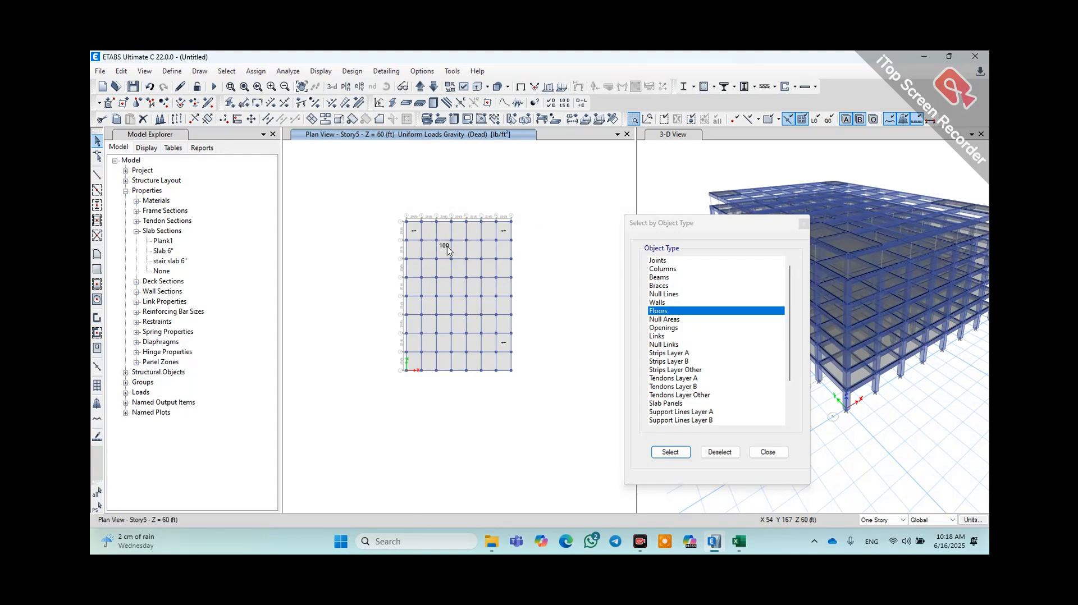
click(448, 250)
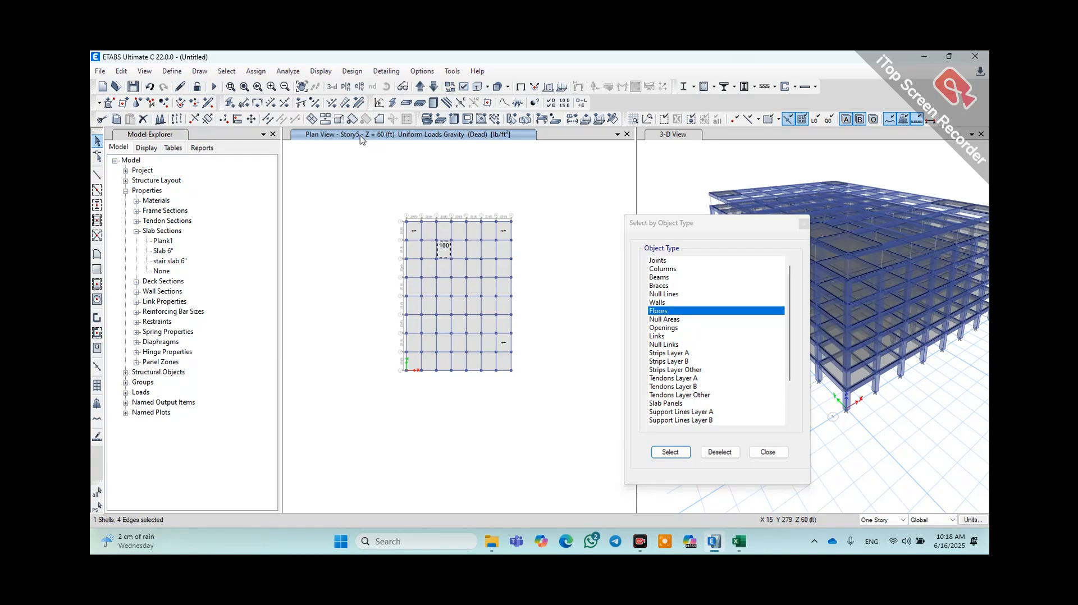
click(258, 73)
mouse_move(341, 192)
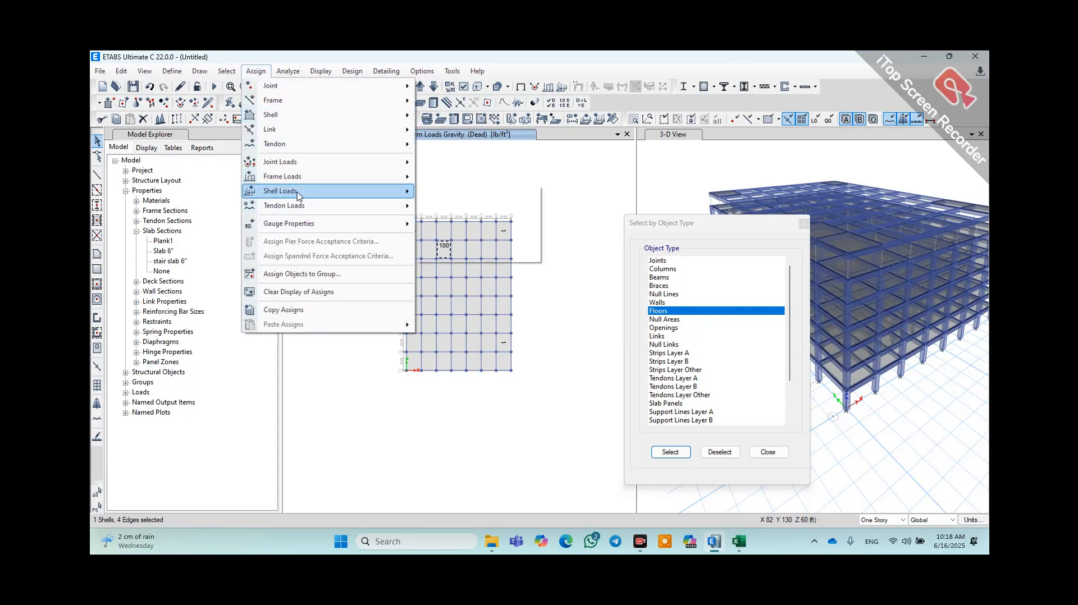
click(482, 211)
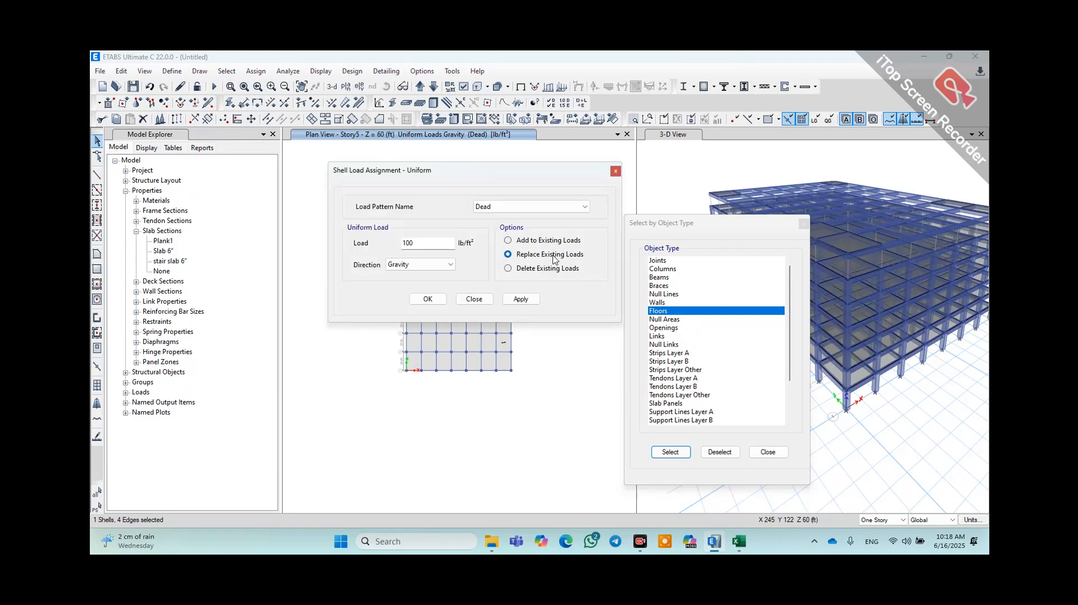
click(543, 268)
click(521, 298)
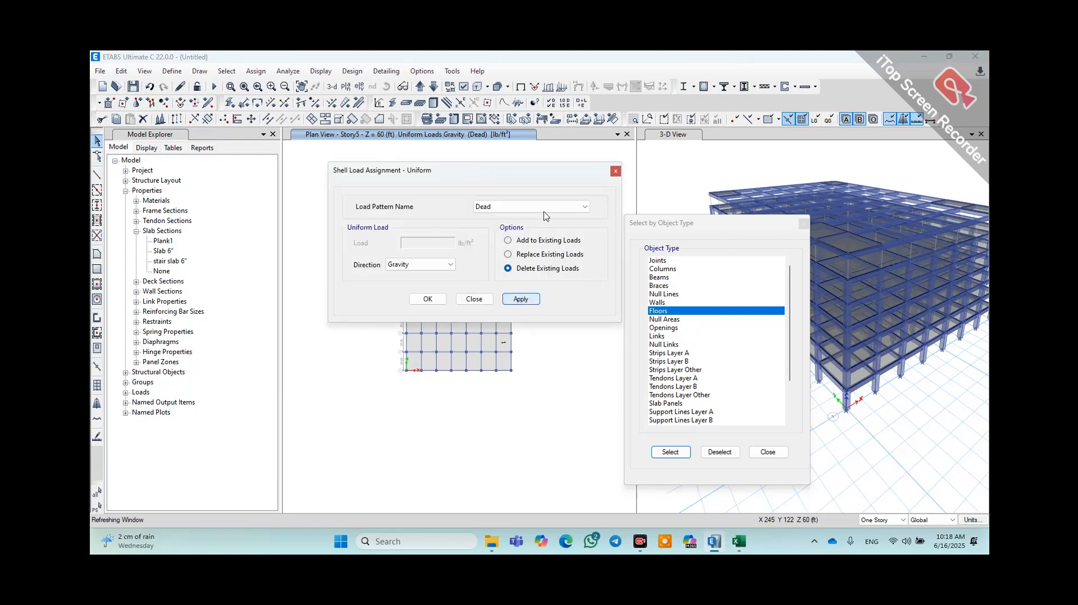
- Move the load assignment dialog off the plan and set it to the Live pattern, 42 lb/ft², with Replace Existing Loads
drag(541, 174, 771, 174)
click(755, 205)
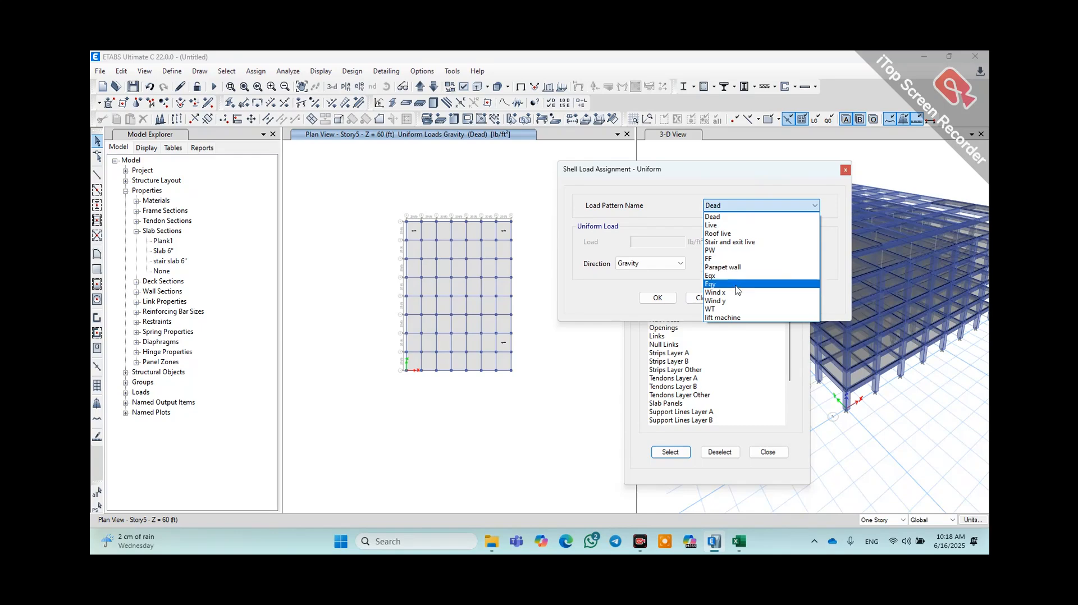
click(712, 225)
click(759, 253)
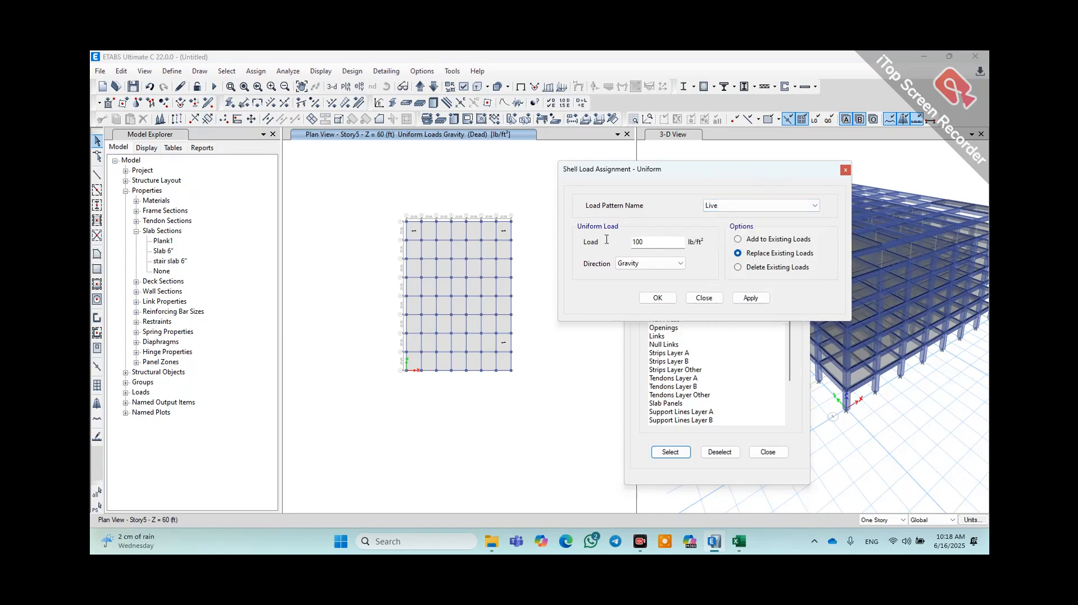
key(Tab)
text(42)
- Restore the previous slab selection, return to the Story5 plan, and apply the 42 lb/ft² Live uniform load to the selected panel
click(222, 73)
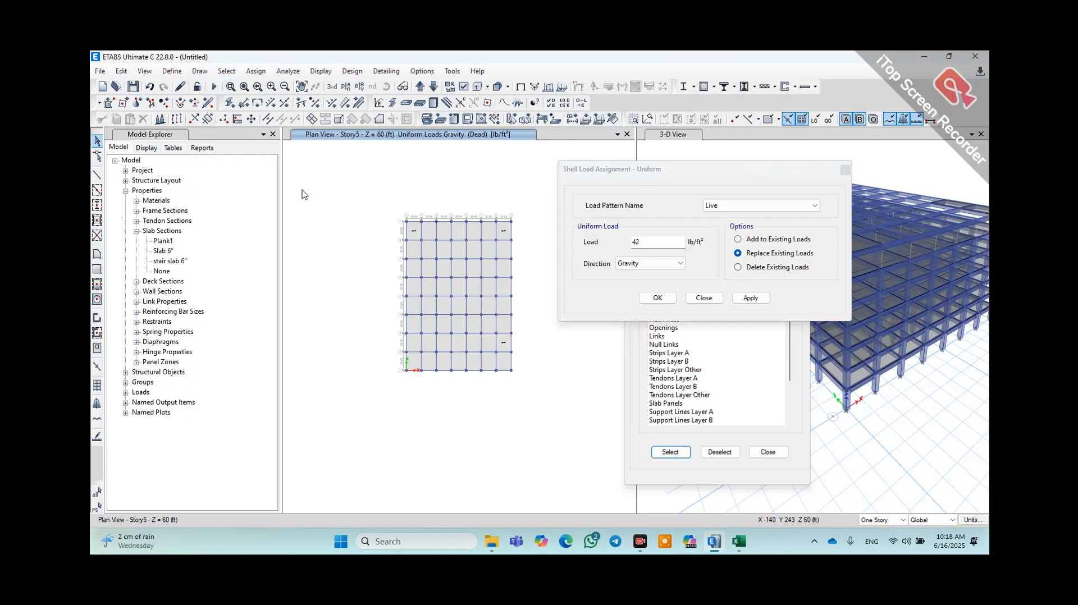
click(228, 71)
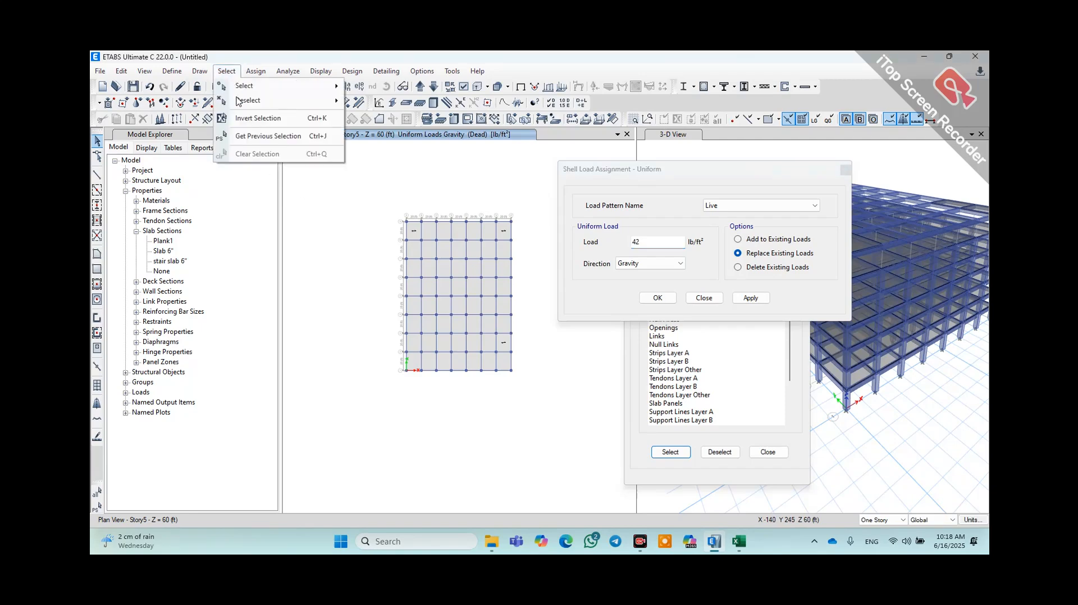
click(251, 136)
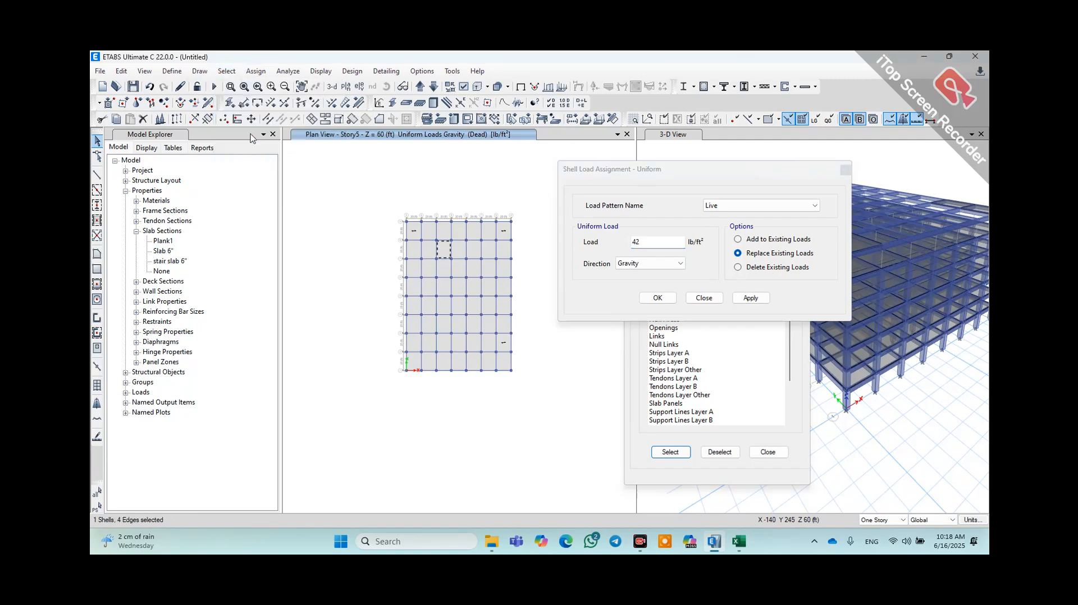
click(421, 87)
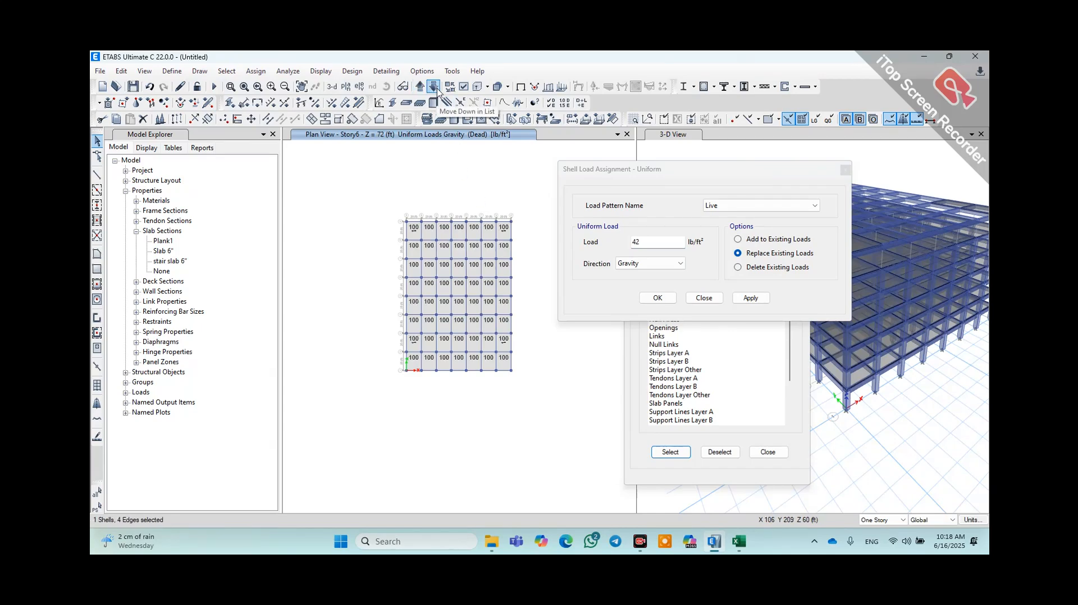
click(437, 89)
click(752, 300)
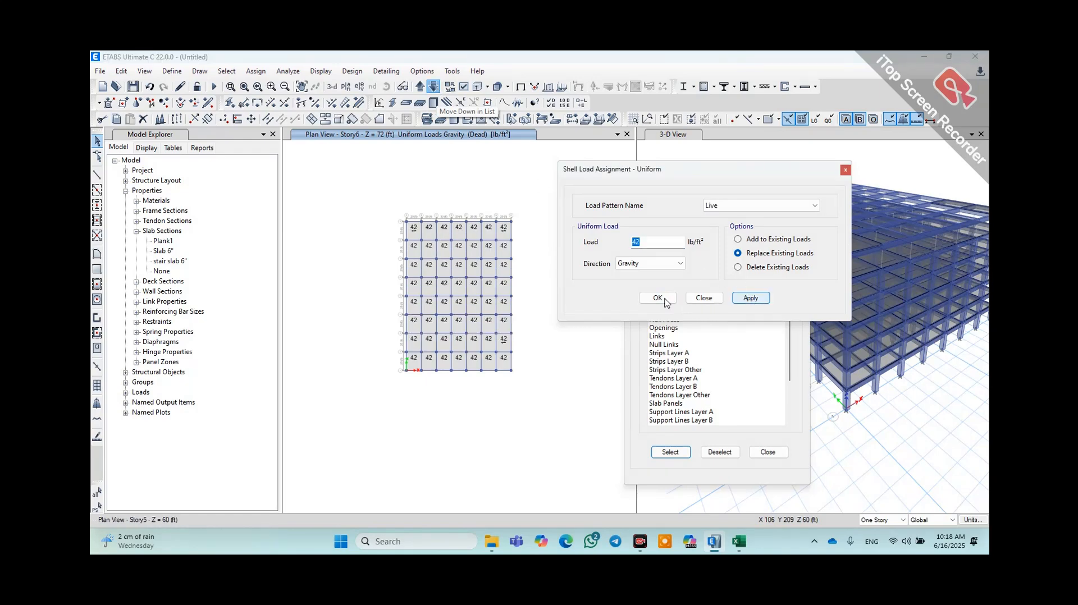
click(666, 300)
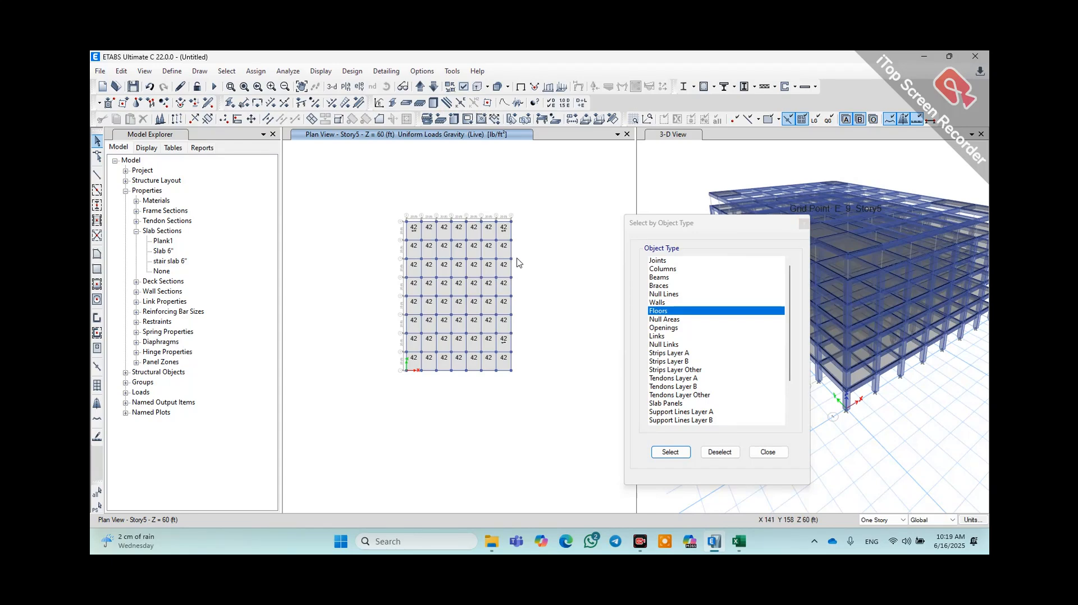
- Select the two Story5 corner slabs between grids 8-9, close Select by Object Type, and set the selection scope to All Stories
click(504, 238)
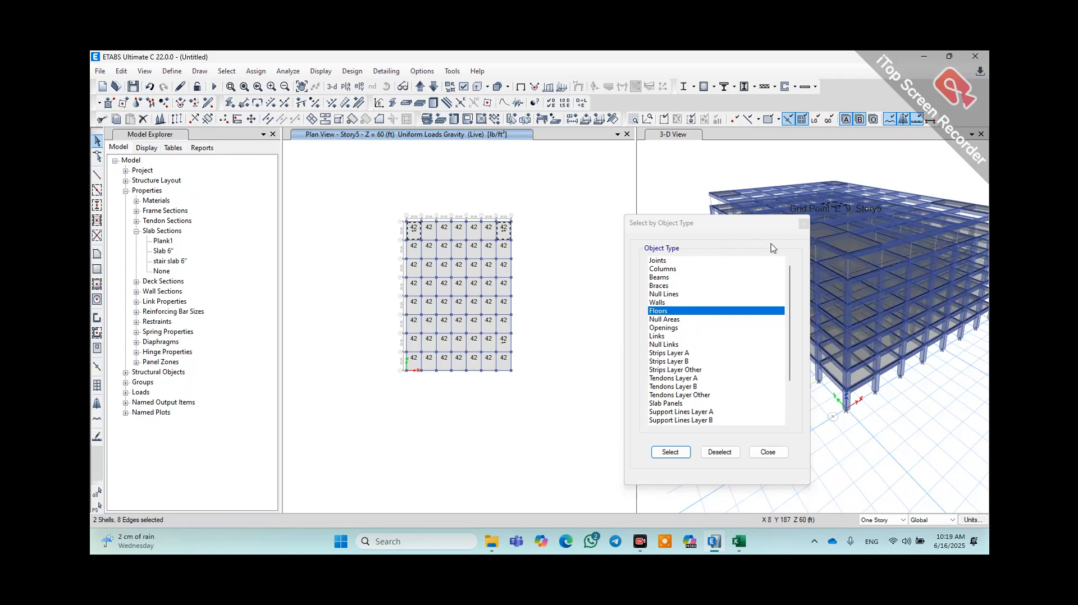
drag(770, 232, 820, 225)
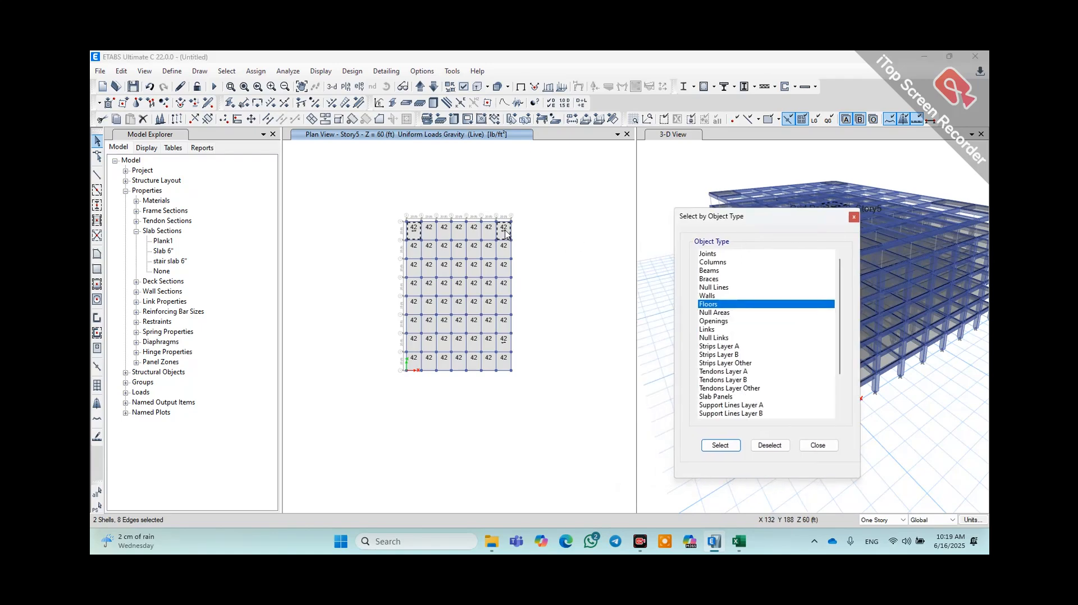
key(Escape)
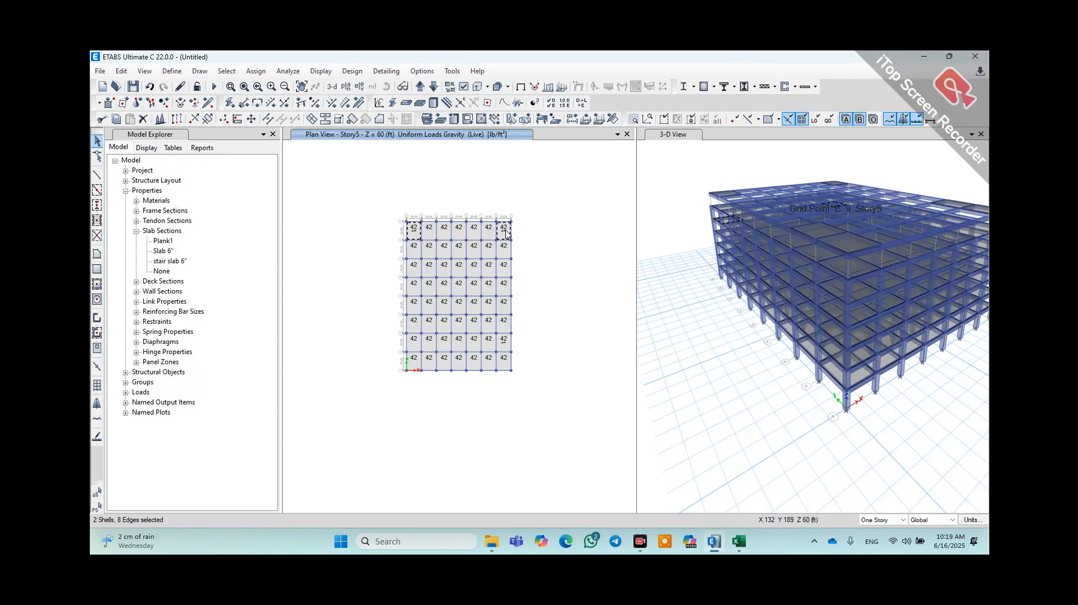
click(876, 520)
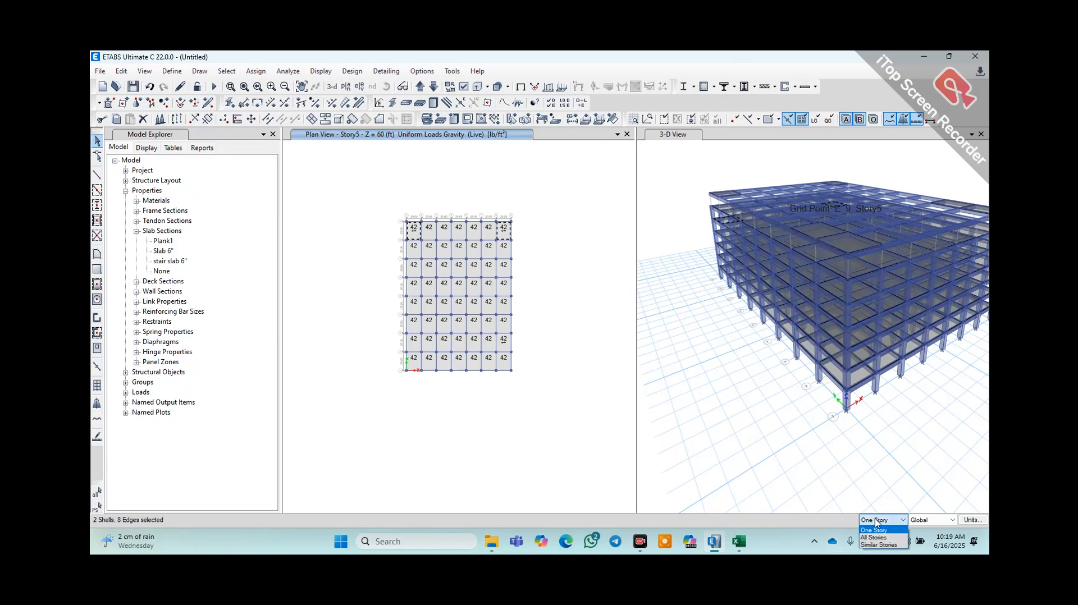
click(873, 537)
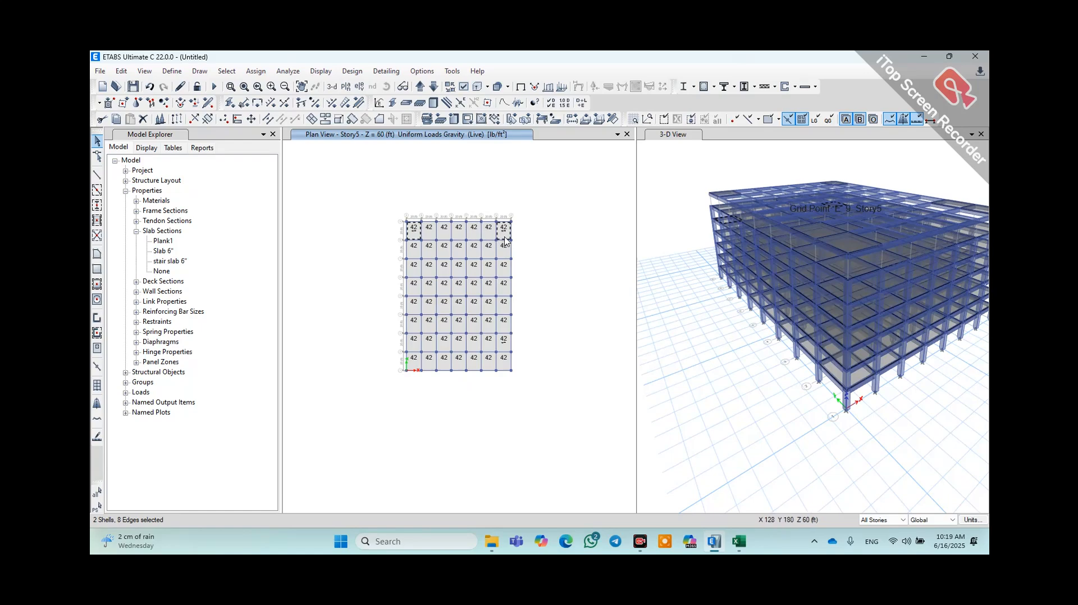
- Clear the selection and select, on all stories, the four outermost-bay slab panels between grids 8-9 and grids 2-3
key(Escape)
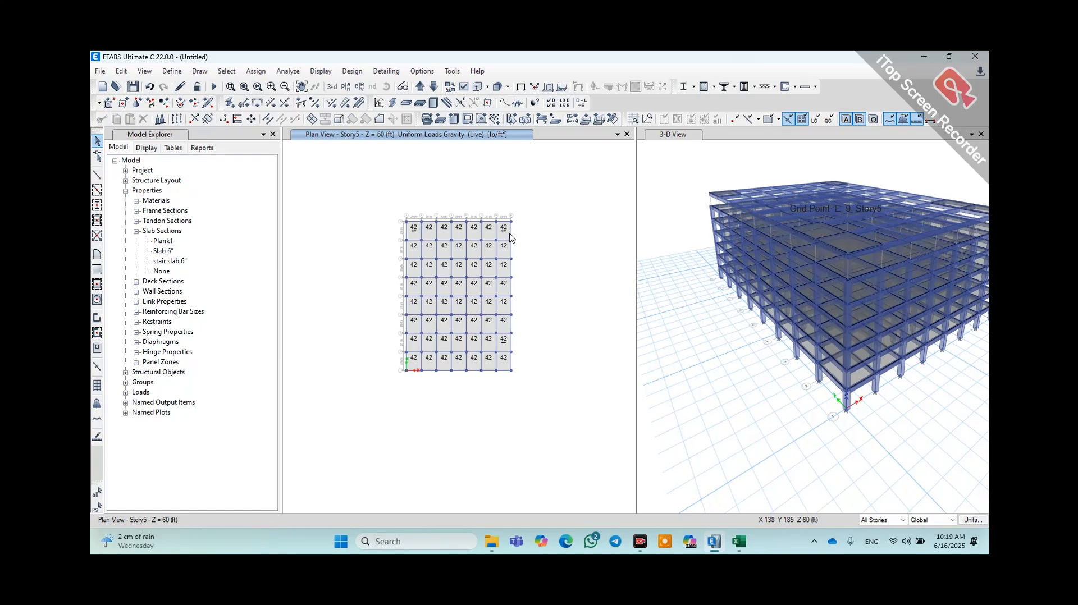
click(882, 520)
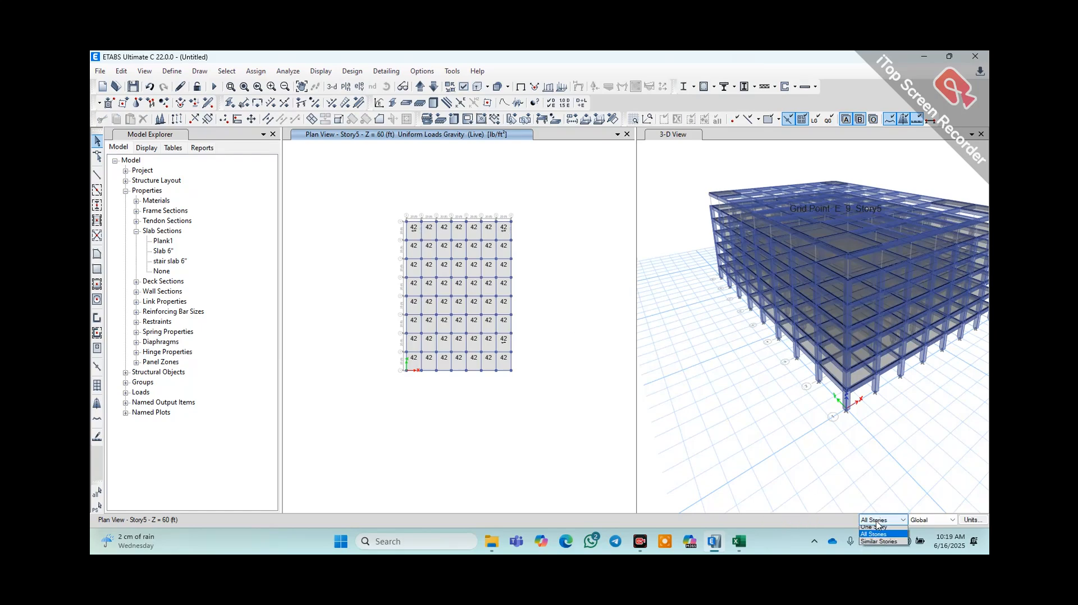
click(882, 520)
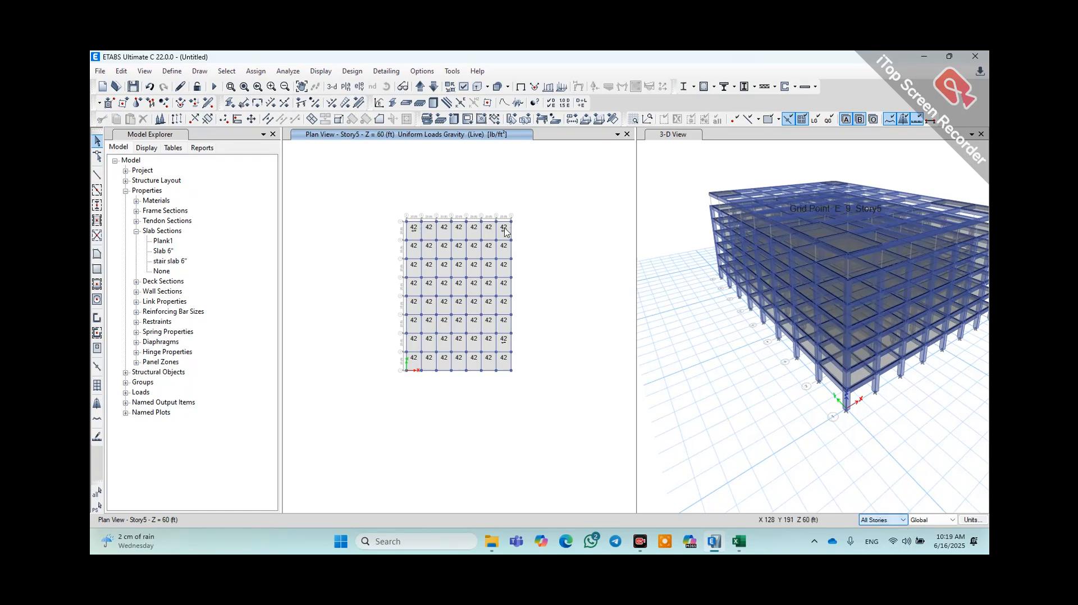
click(415, 232)
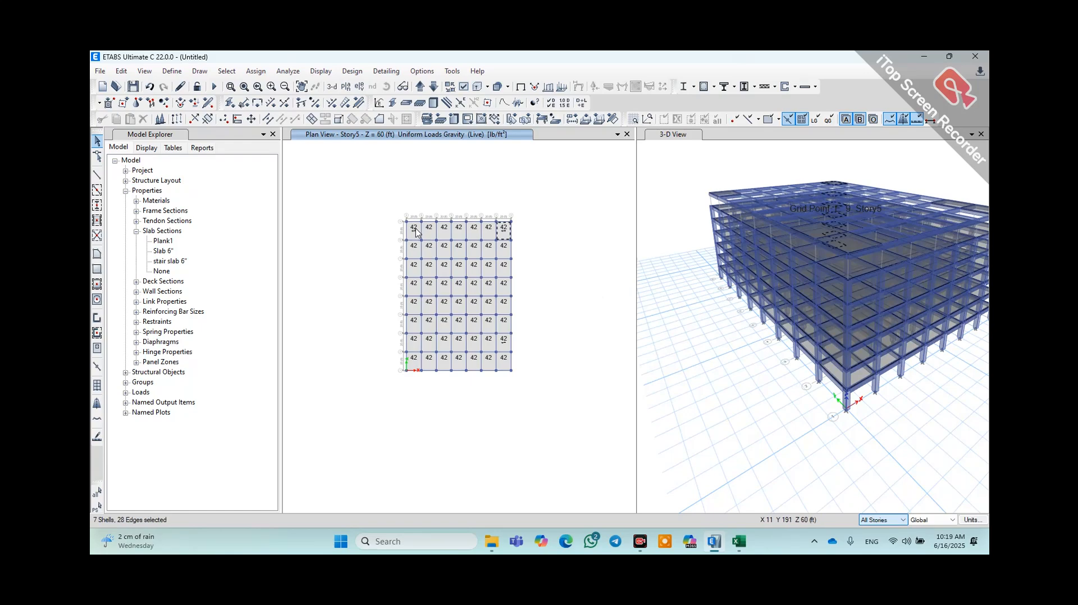
click(419, 344)
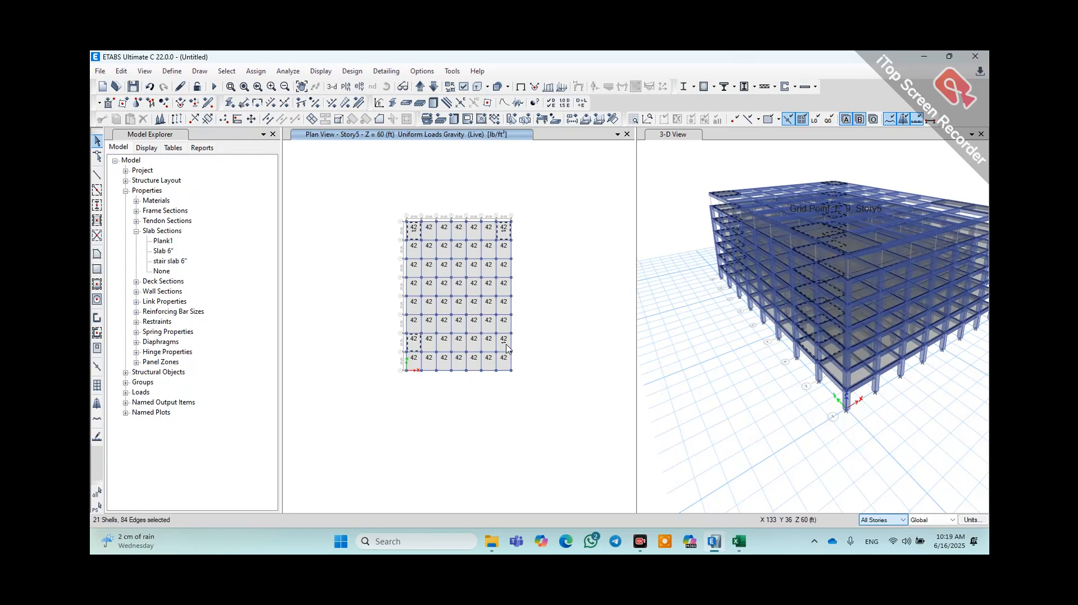
click(507, 347)
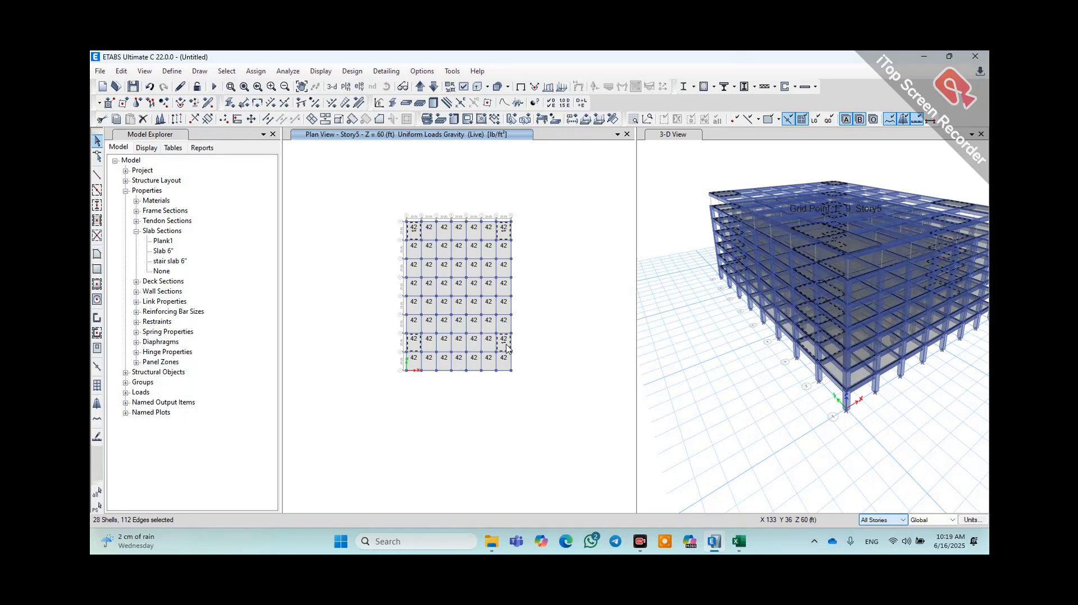
- Delete the existing Live uniform shell loads from the four selected stair panels on all stories
click(251, 71)
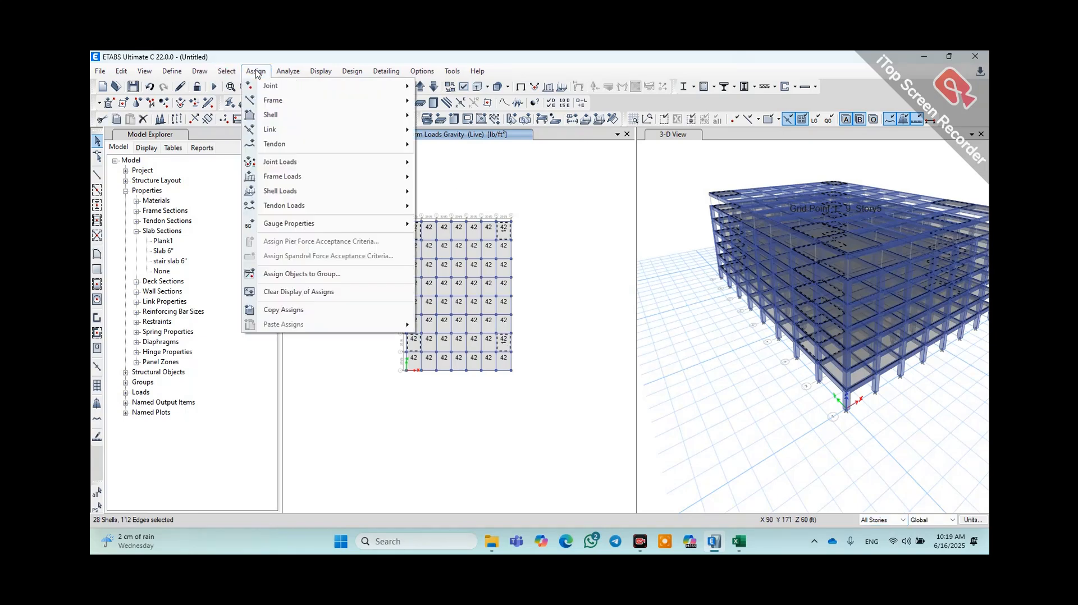
mouse_move(317, 195)
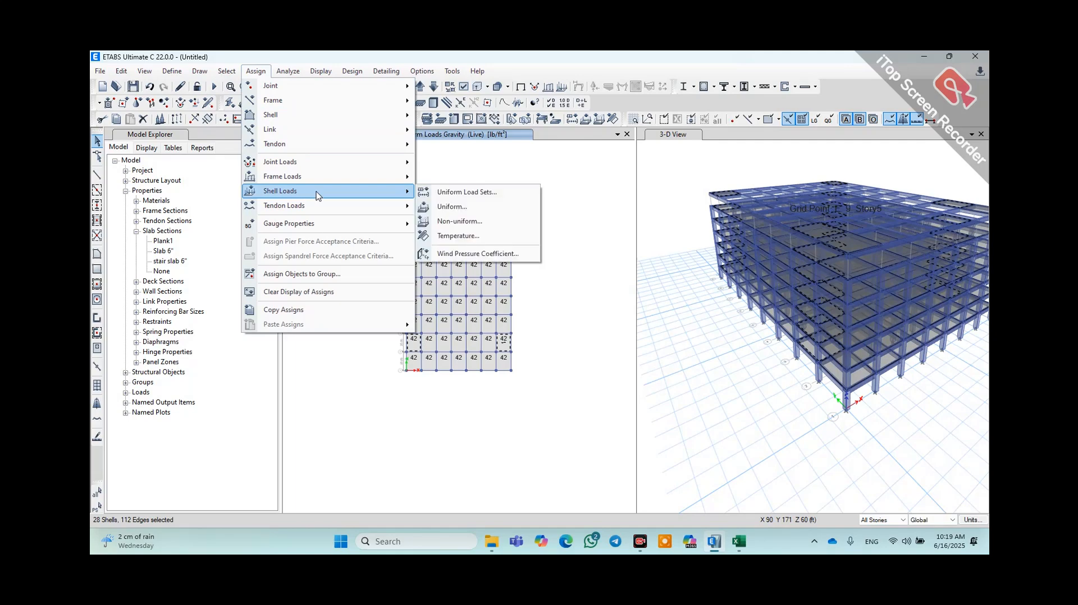
click(455, 206)
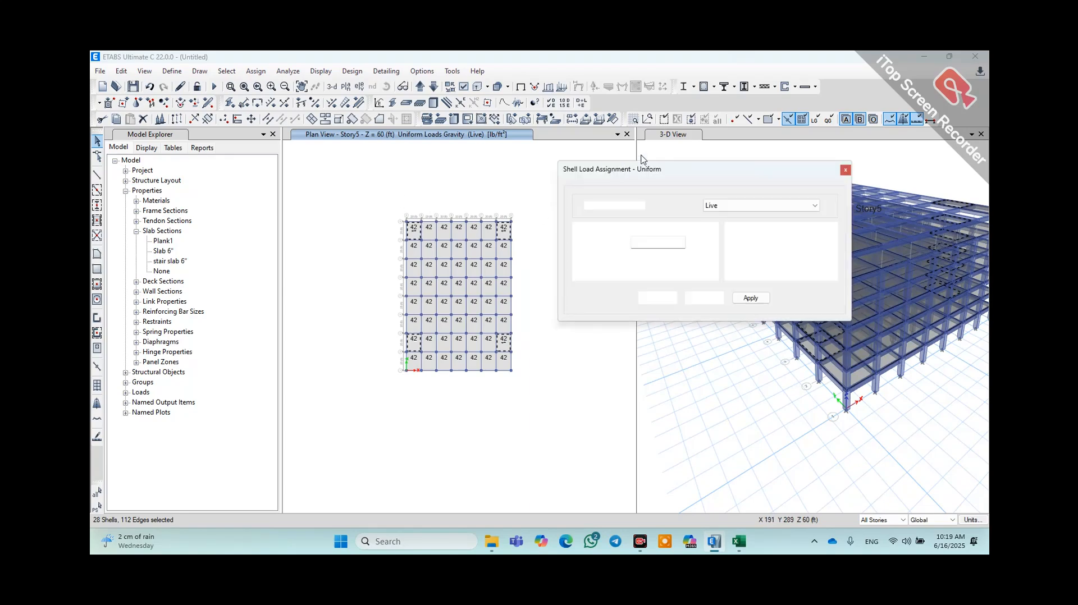
drag(664, 177, 762, 398)
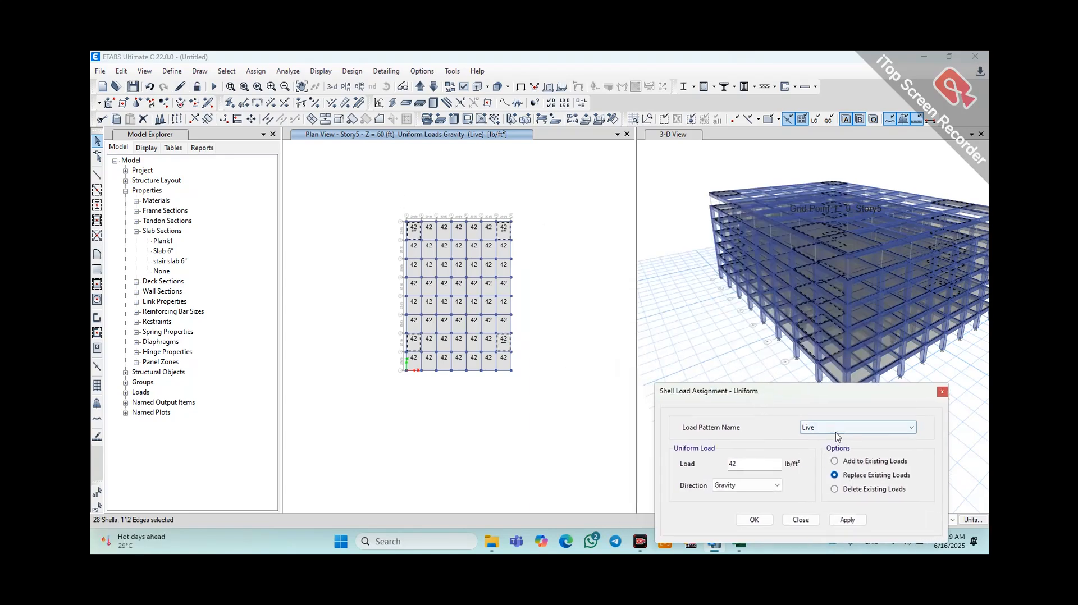
click(874, 488)
click(847, 519)
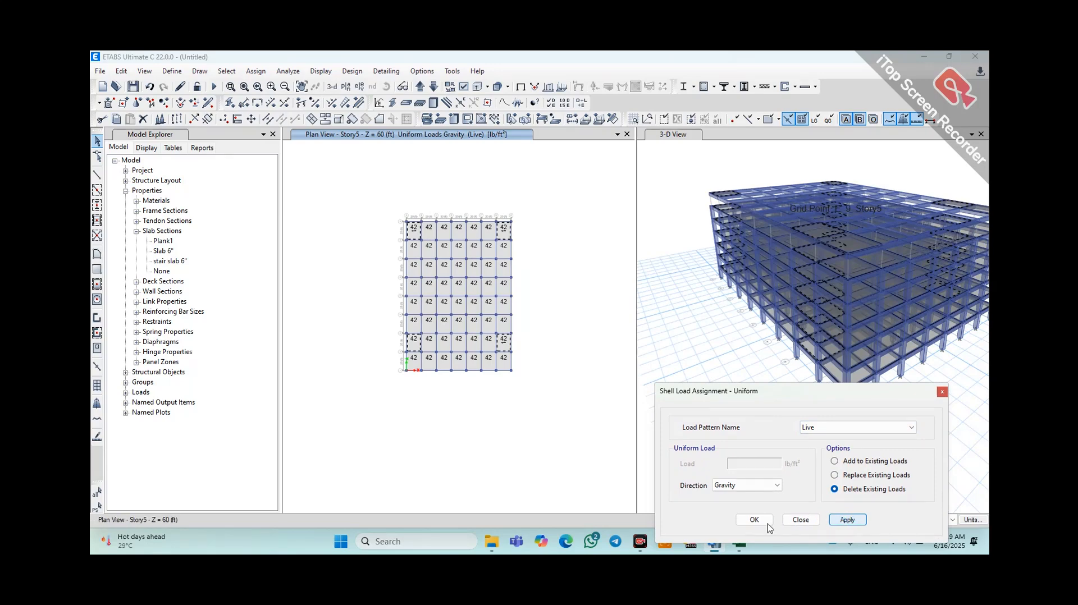
click(764, 521)
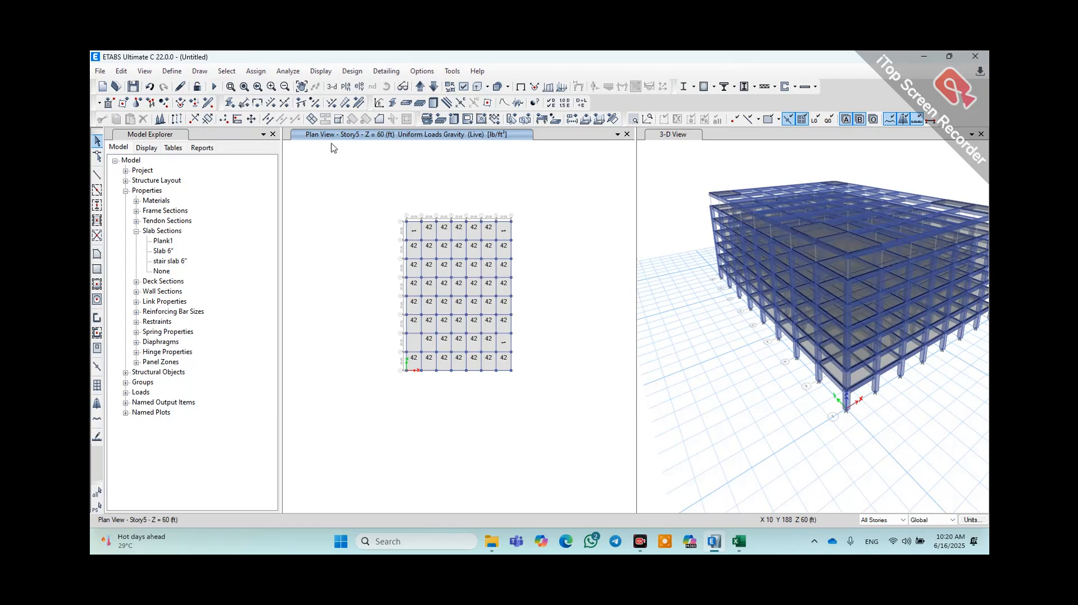
- Set up a uniform shell load assignment for the Live pattern at 100 lb/ft² in the Gravity direction, replacing existing loads
click(255, 71)
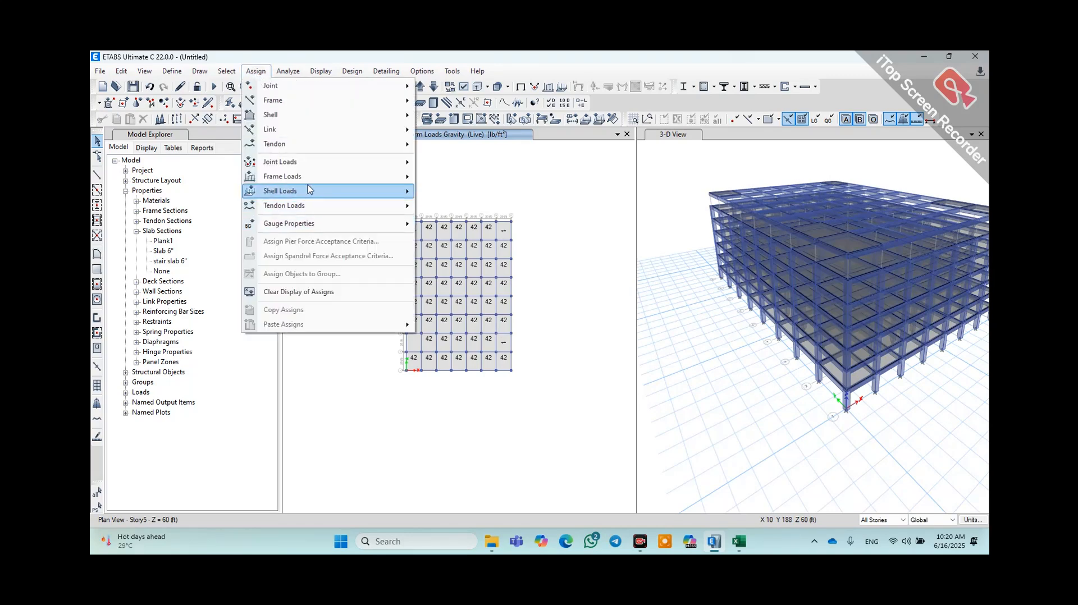
mouse_move(308, 189)
click(444, 211)
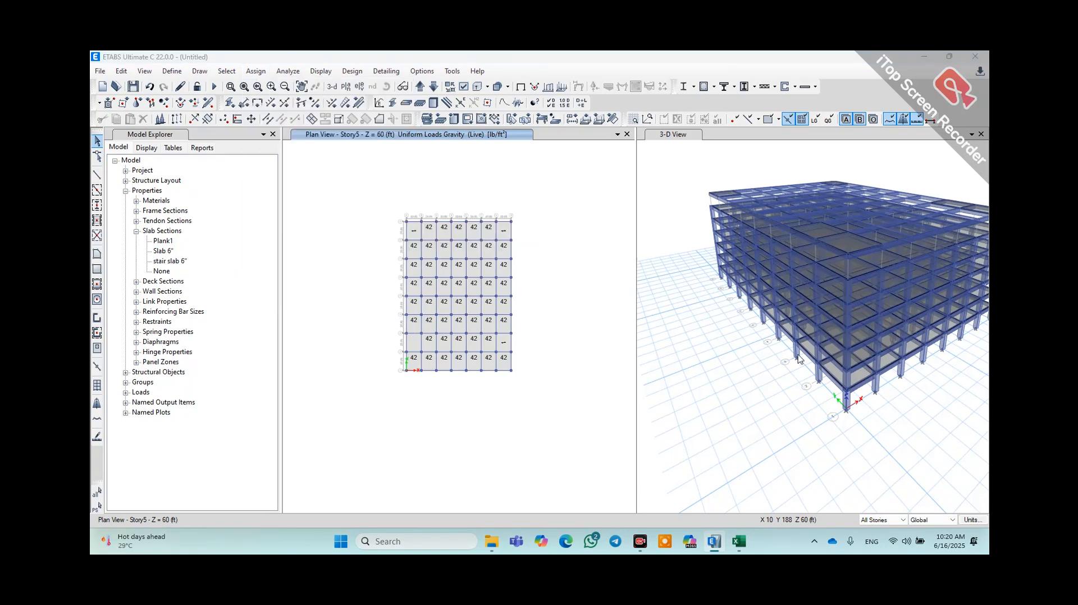
click(854, 429)
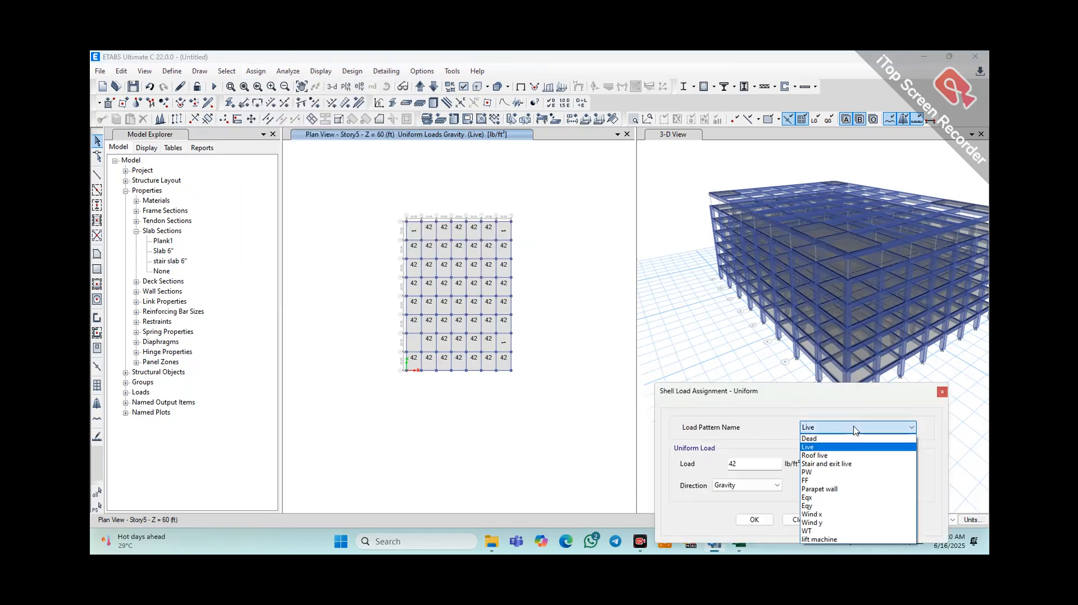
click(849, 431)
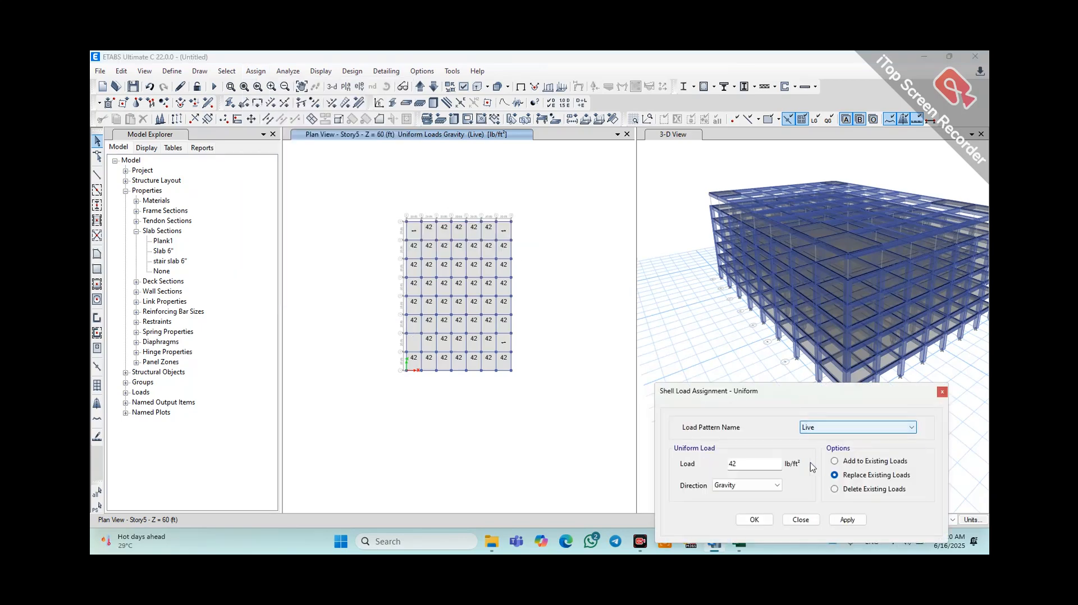
click(742, 463)
double_click(742, 464)
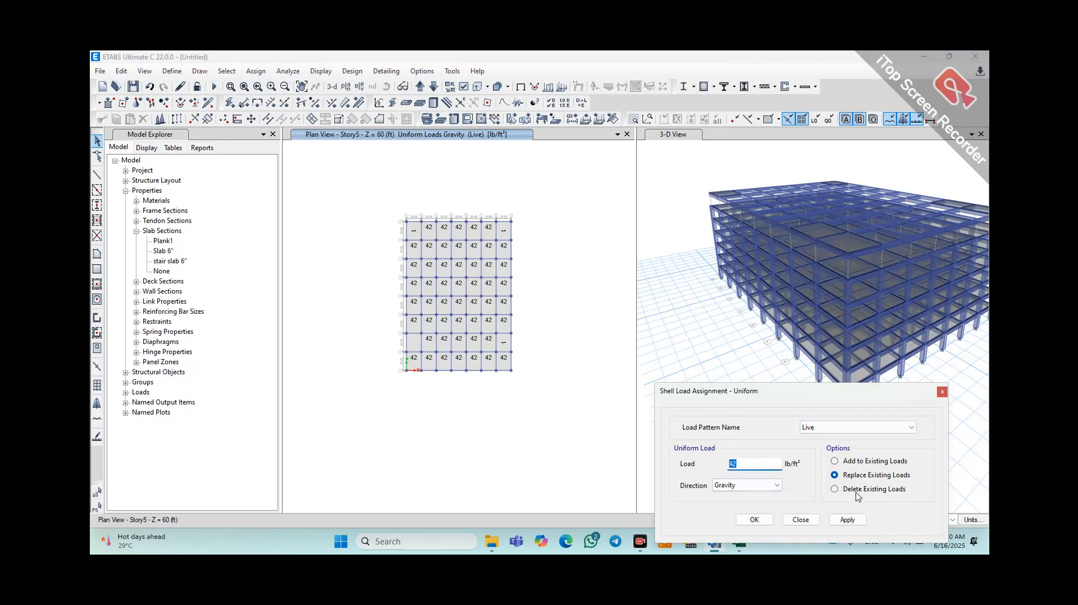
text(100)
- Restore the previous selection of the four stair panels and apply the 100 lb/ft² Live load to them
click(226, 71)
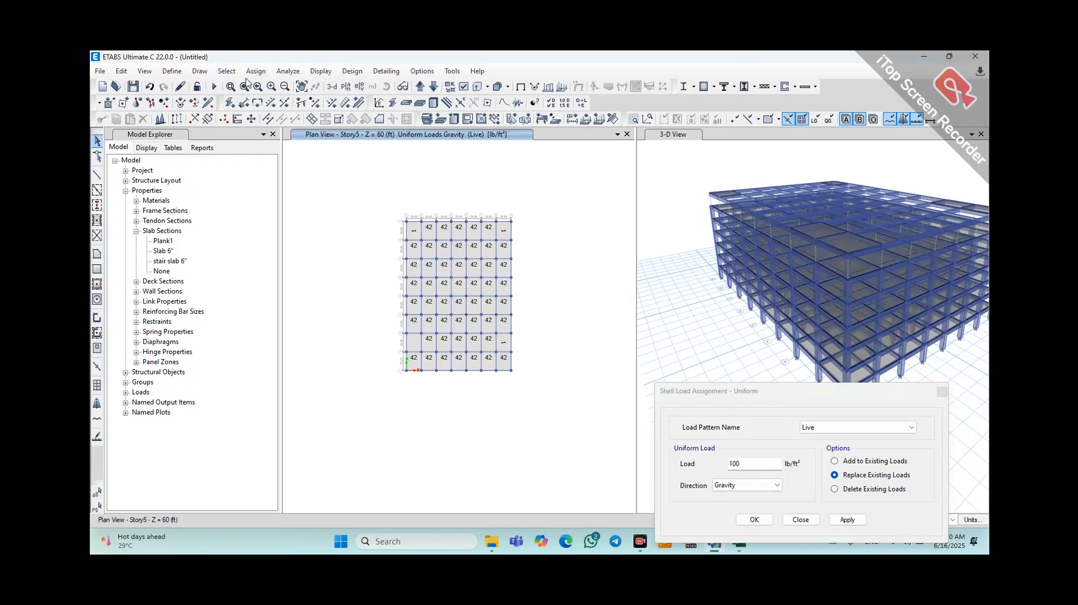
click(227, 71)
click(261, 137)
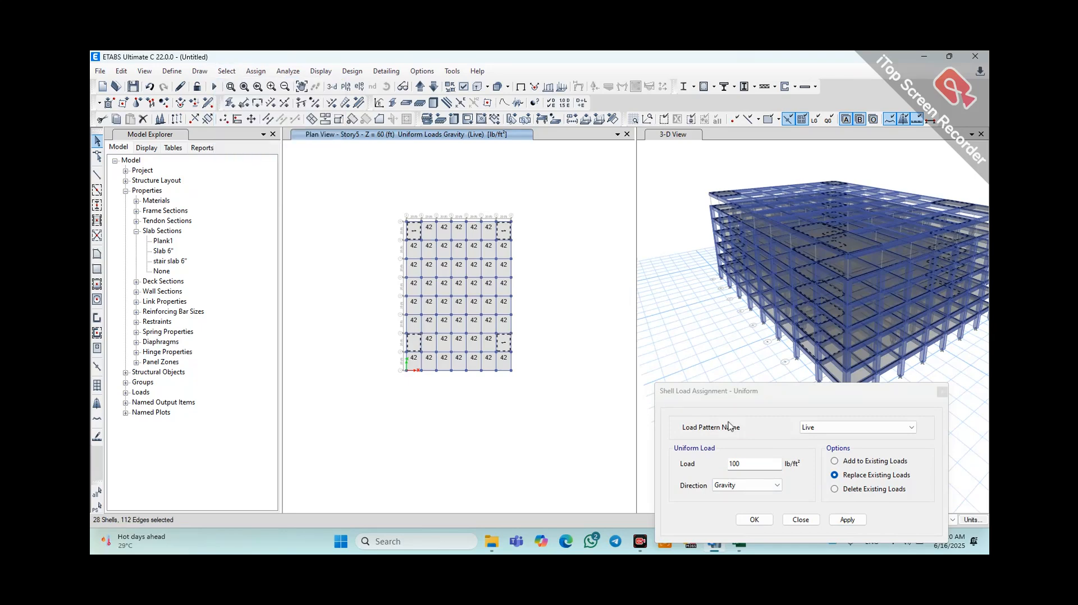
click(847, 520)
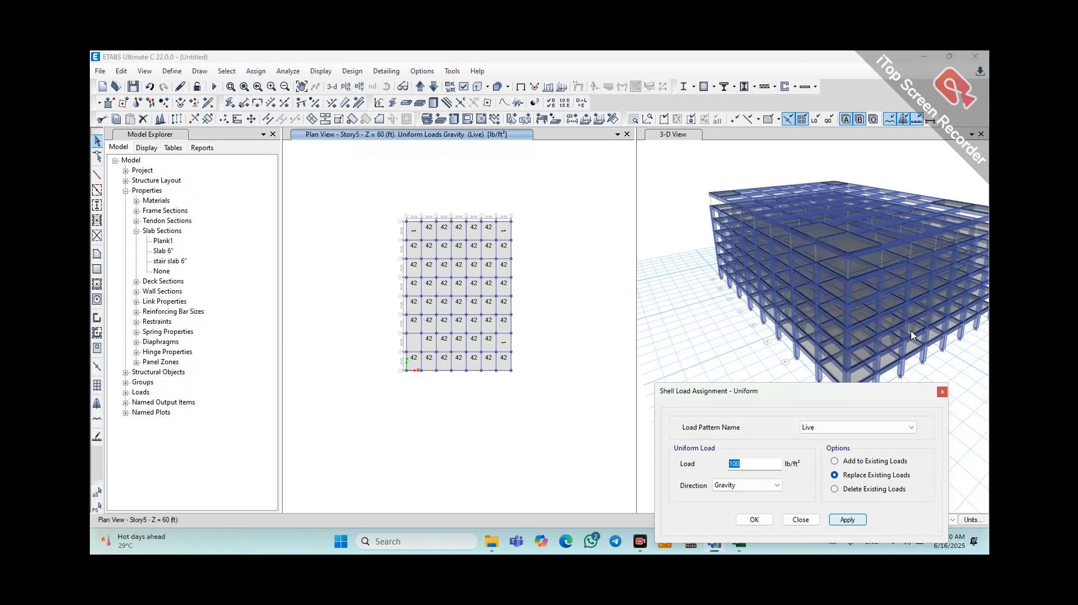
click(456, 324)
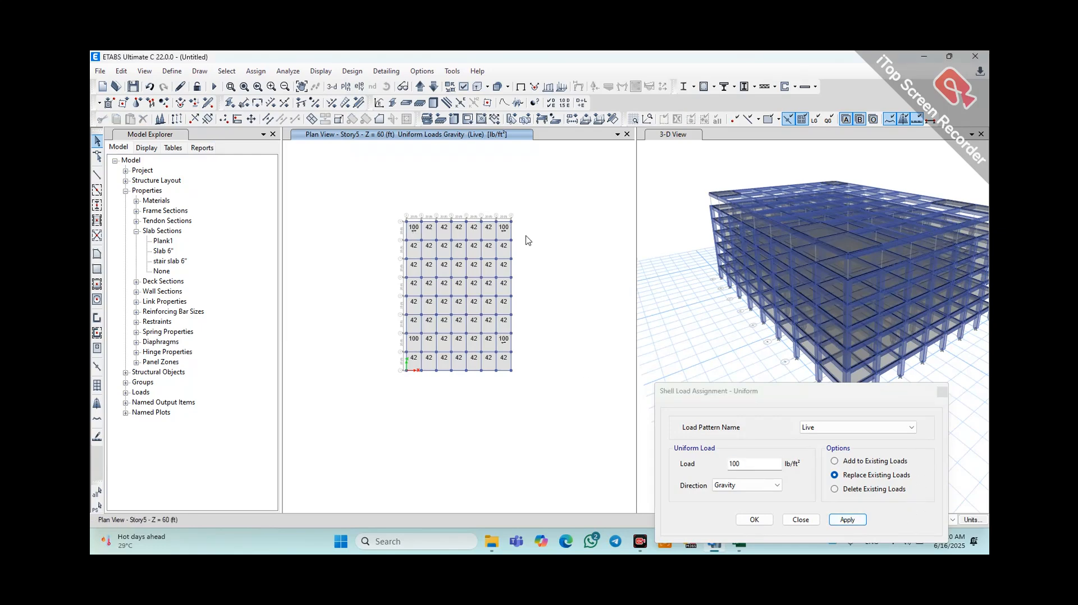
- Select the whole model across all stories and set the uniform shell load assignment to pattern FF, 17 lb/ft², replacing existing loads
drag(792, 397, 791, 317)
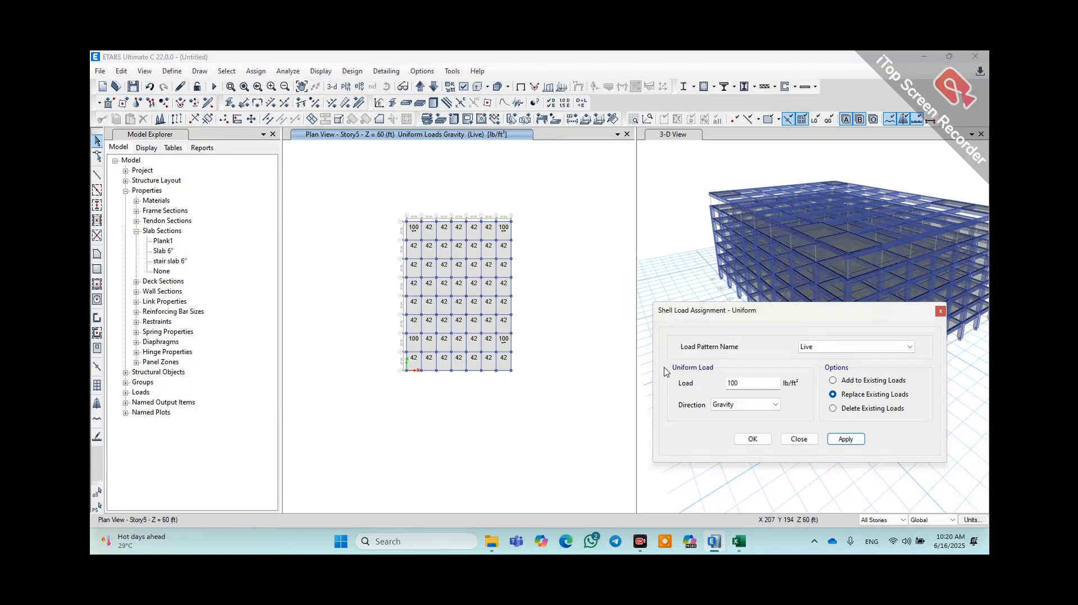
drag(531, 193, 368, 402)
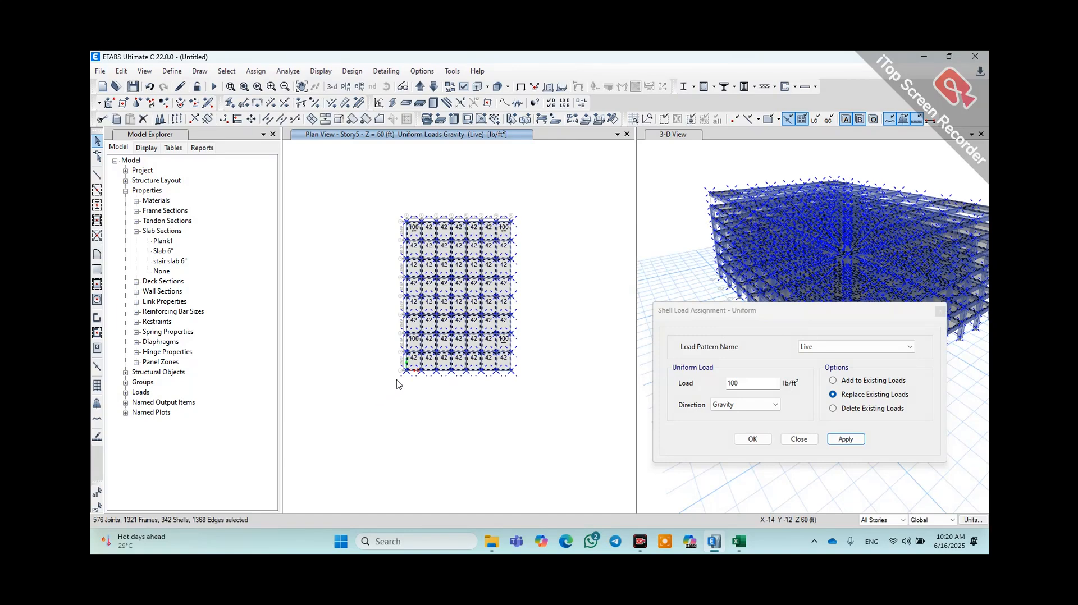
click(256, 71)
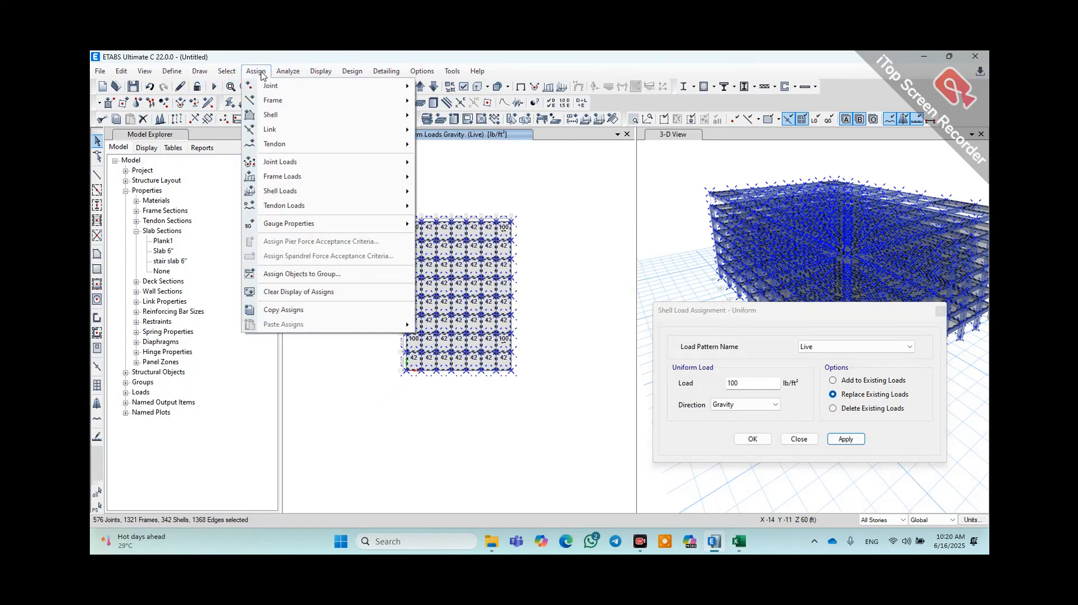
mouse_move(307, 195)
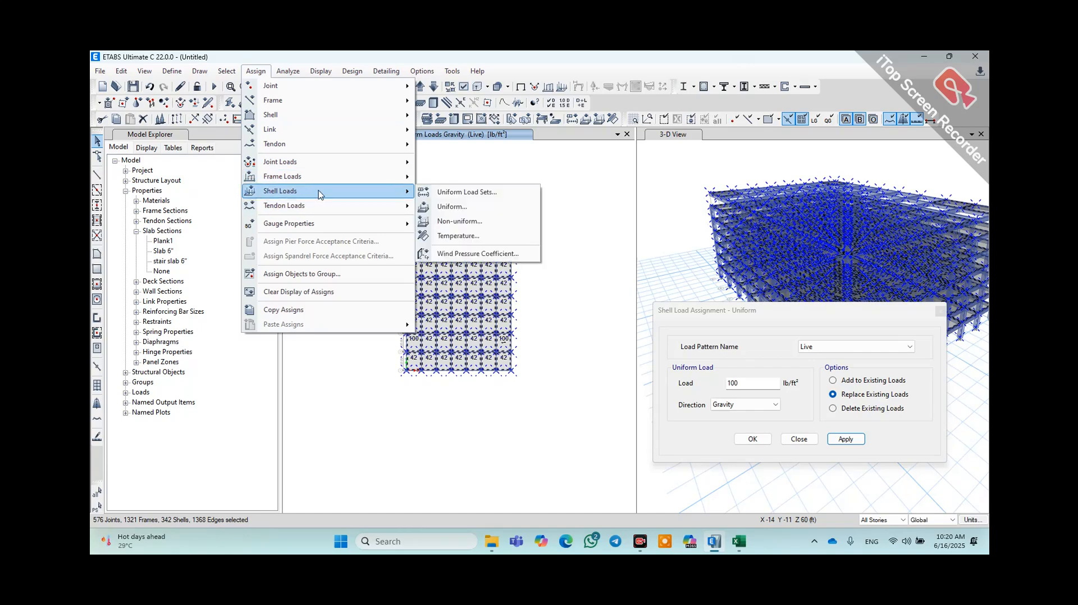
click(494, 206)
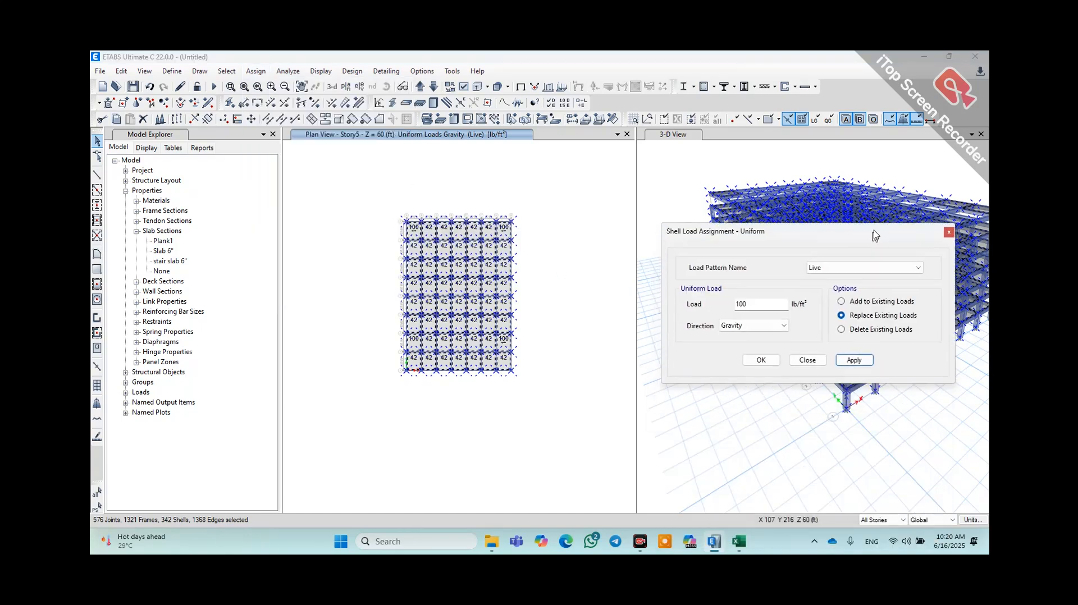
click(863, 266)
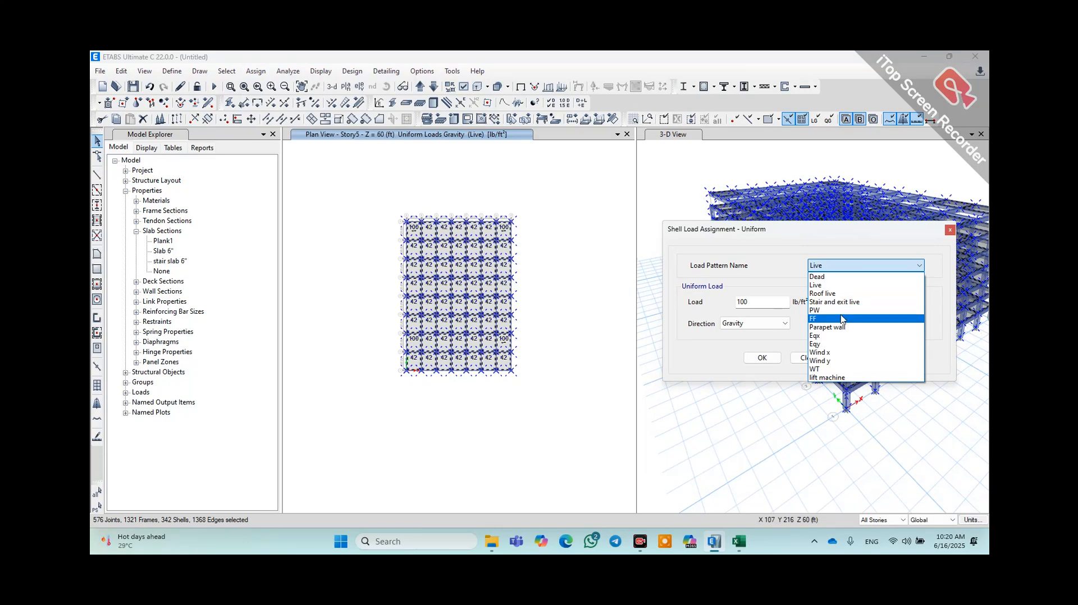
click(842, 312)
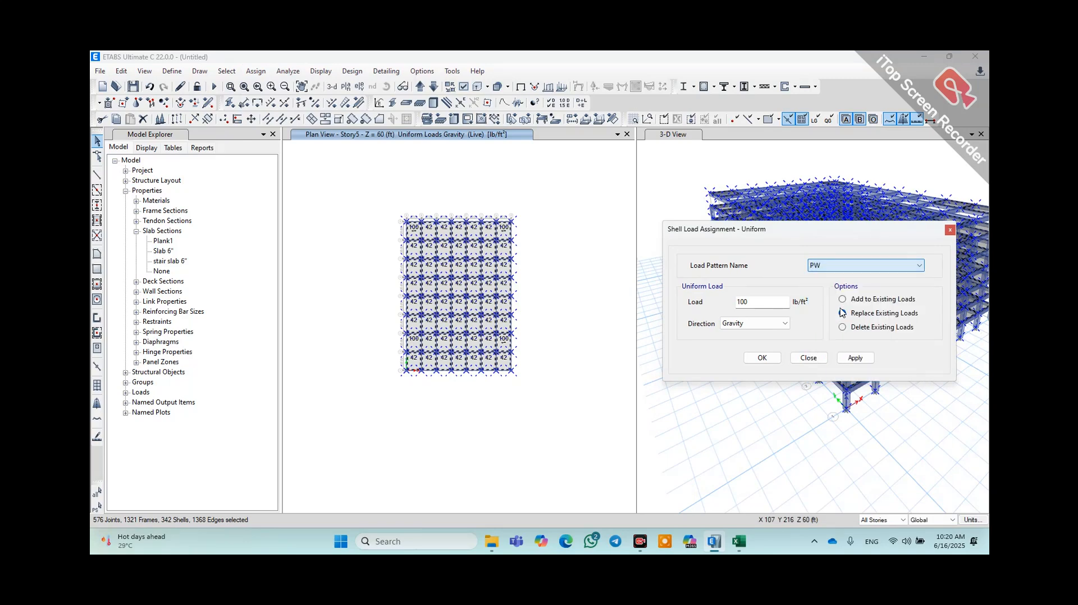
click(860, 269)
click(841, 320)
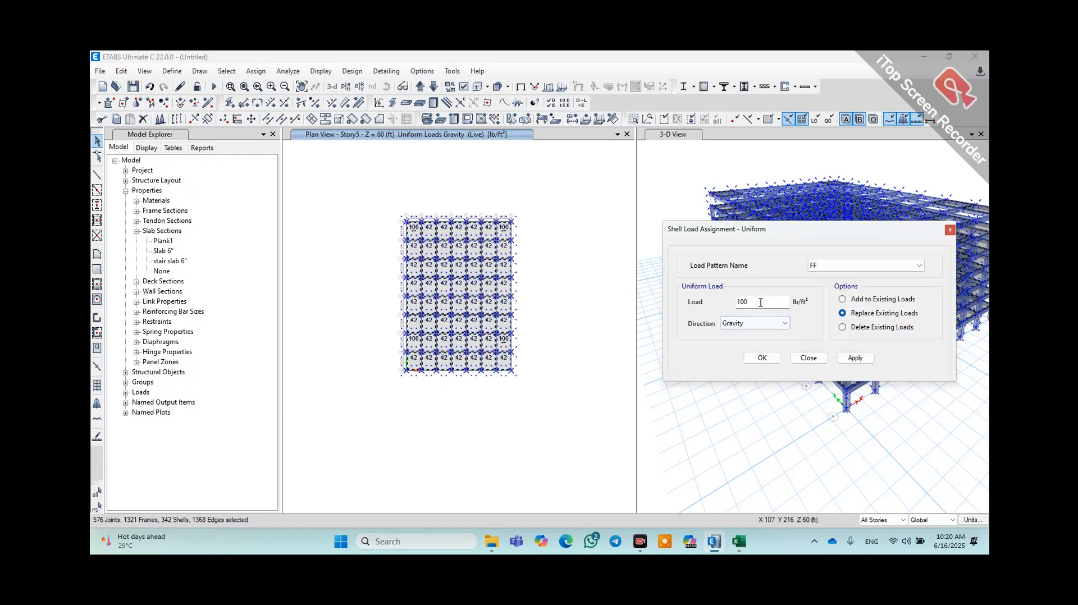
double_click(761, 302)
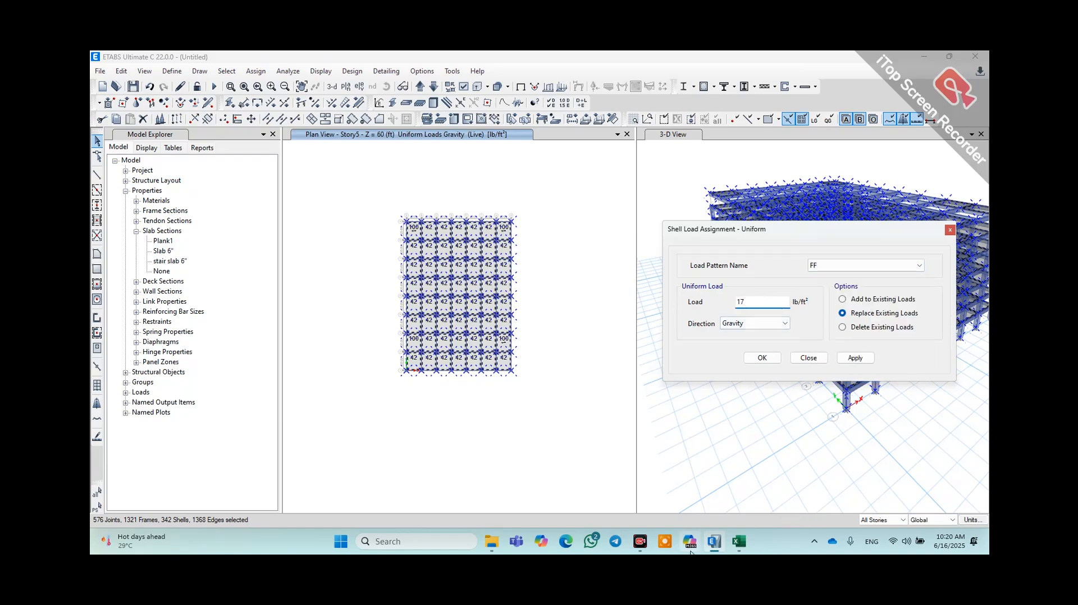
- Check the floor finish and ceiling plaster loads in the Excel workbook, then return to ETABS and apply the 17 lb/ft² FF load
click(739, 547)
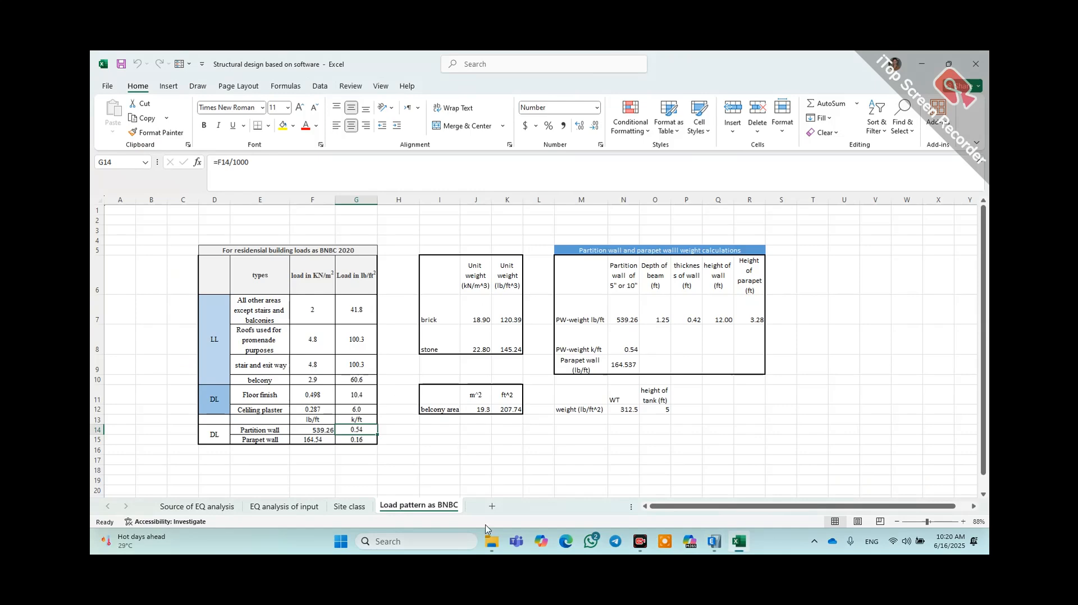
mouse_move(714, 541)
click(729, 483)
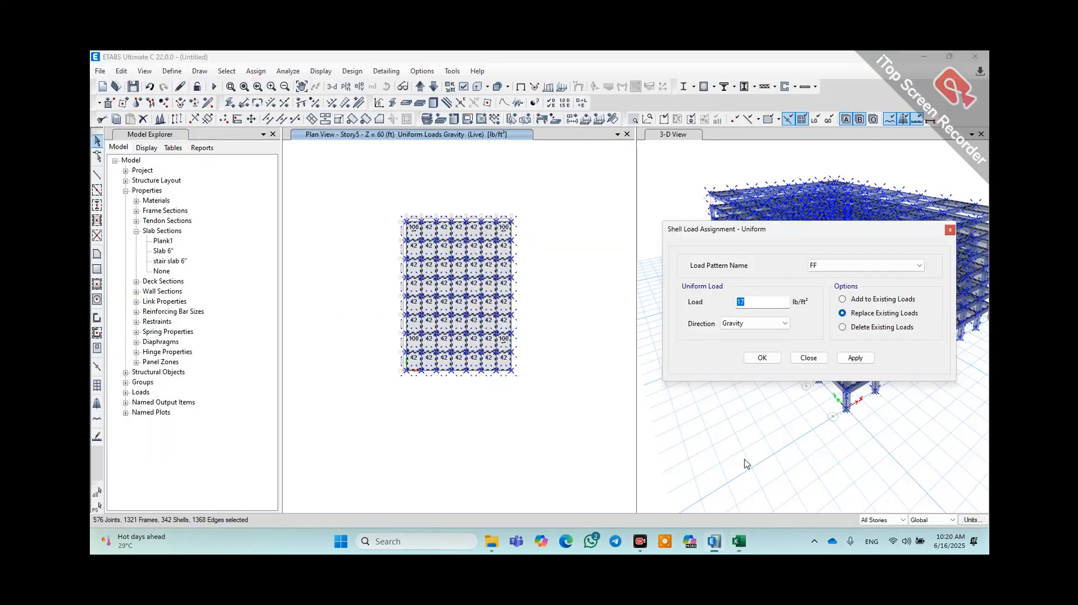
click(855, 357)
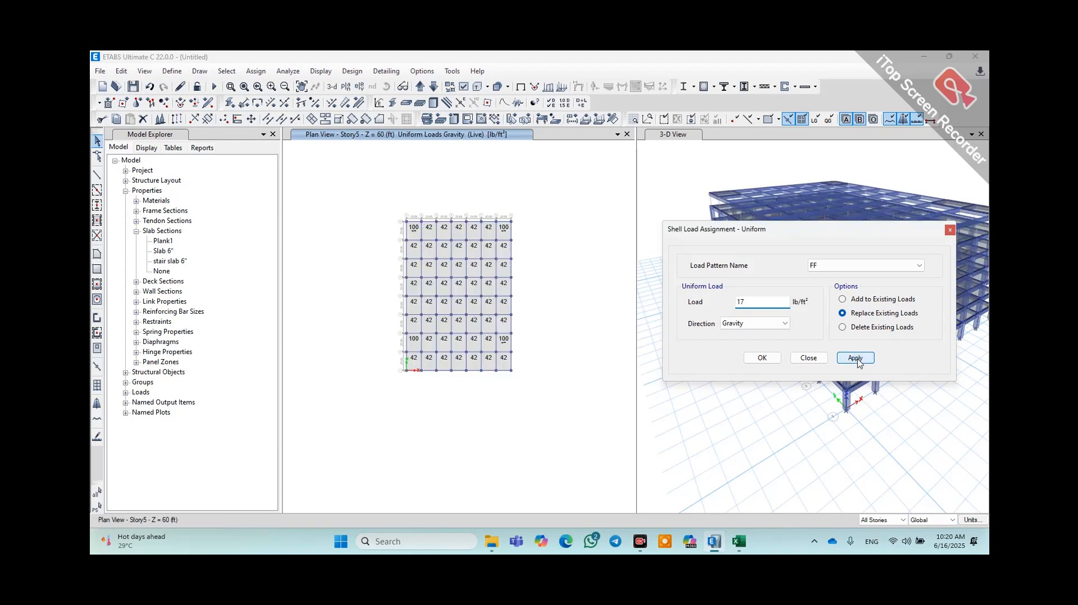
click(432, 222)
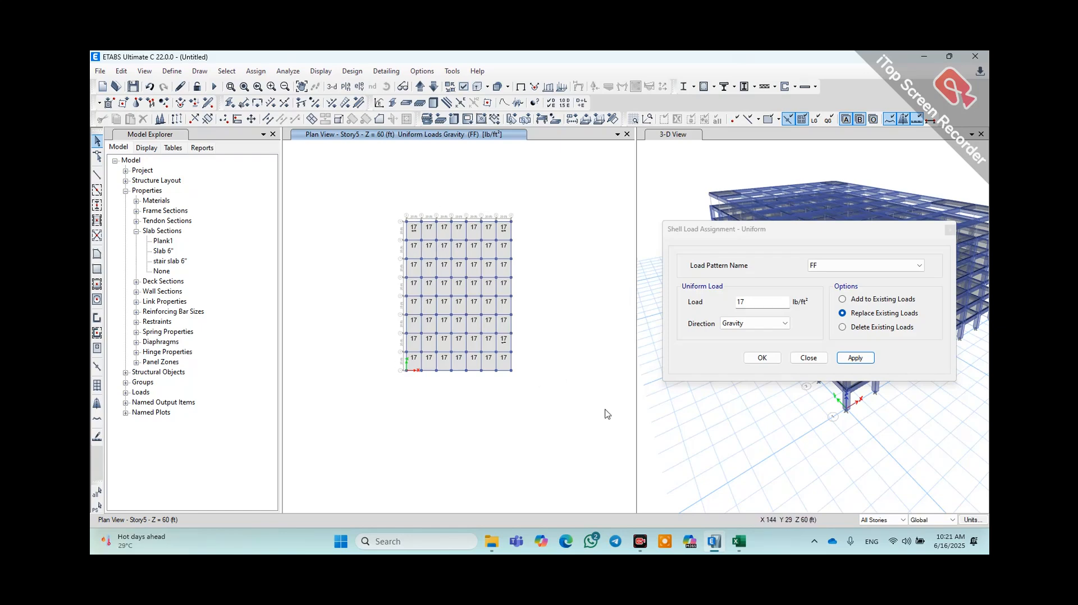
- Switch to the Excel load workbook and enter the formula =G14*Q7 in cell H14, beside the partition wall load
click(741, 550)
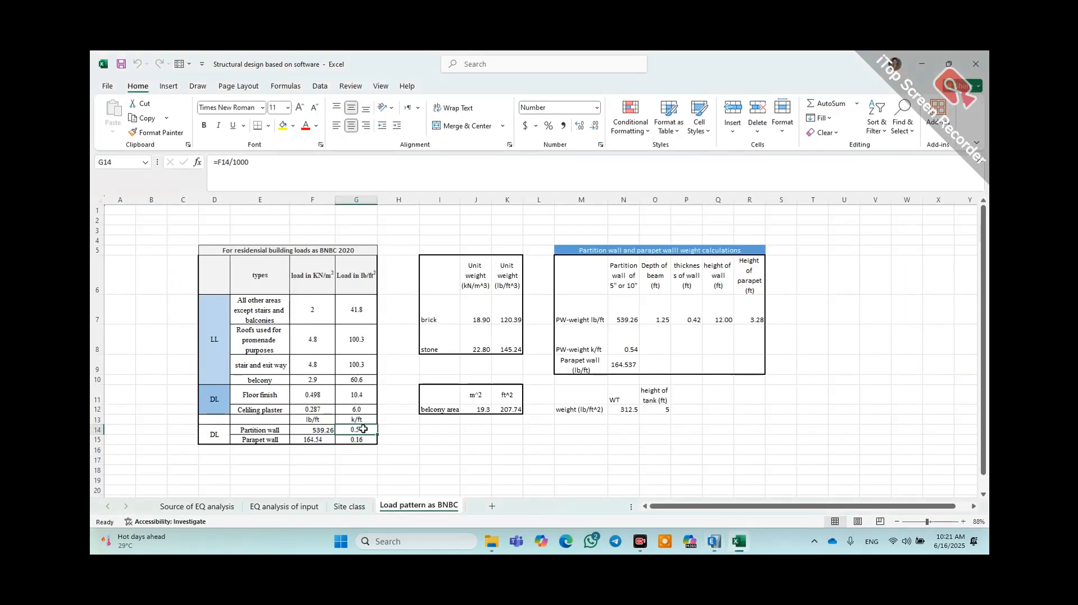
click(407, 432)
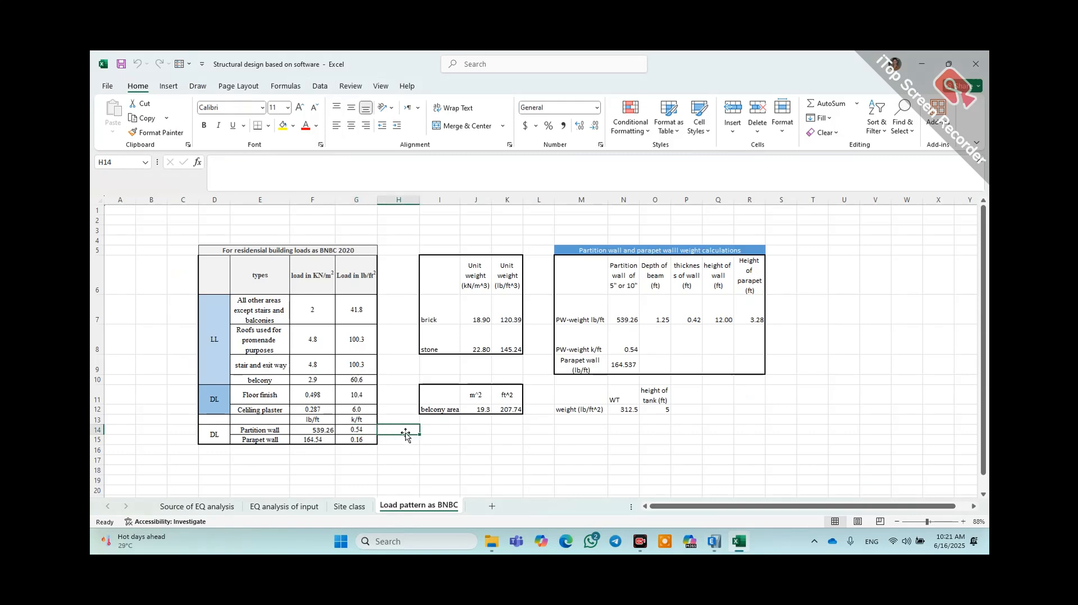
text(=)
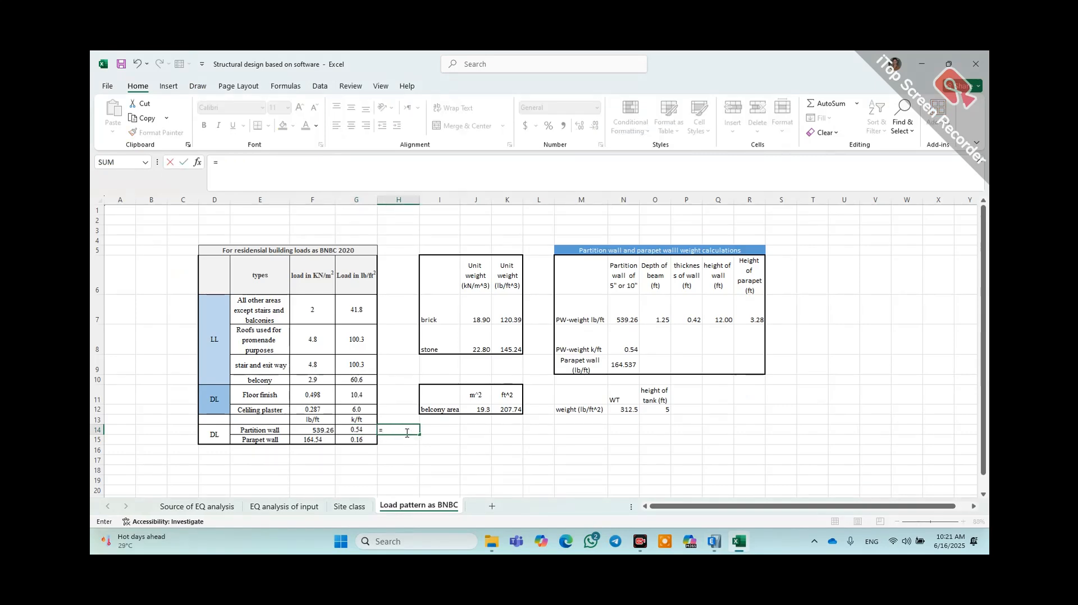
click(360, 431)
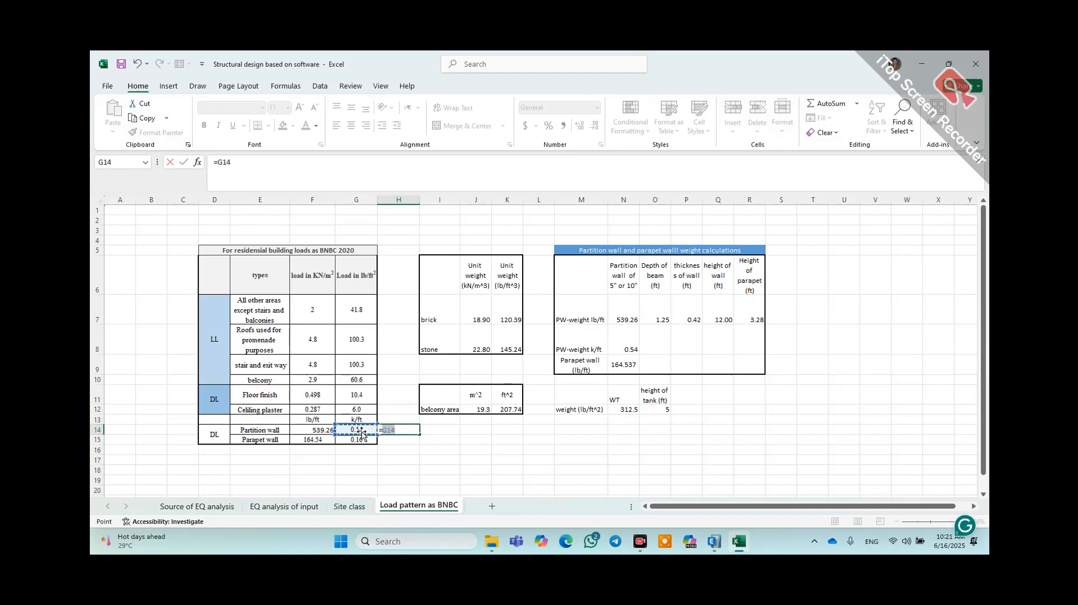
text(*)
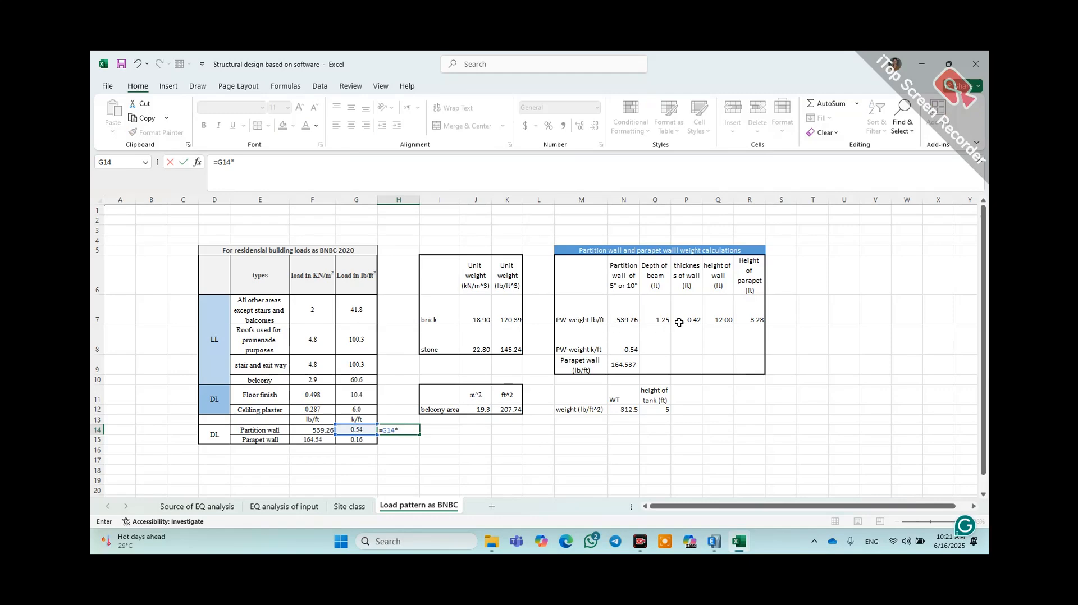
click(725, 319)
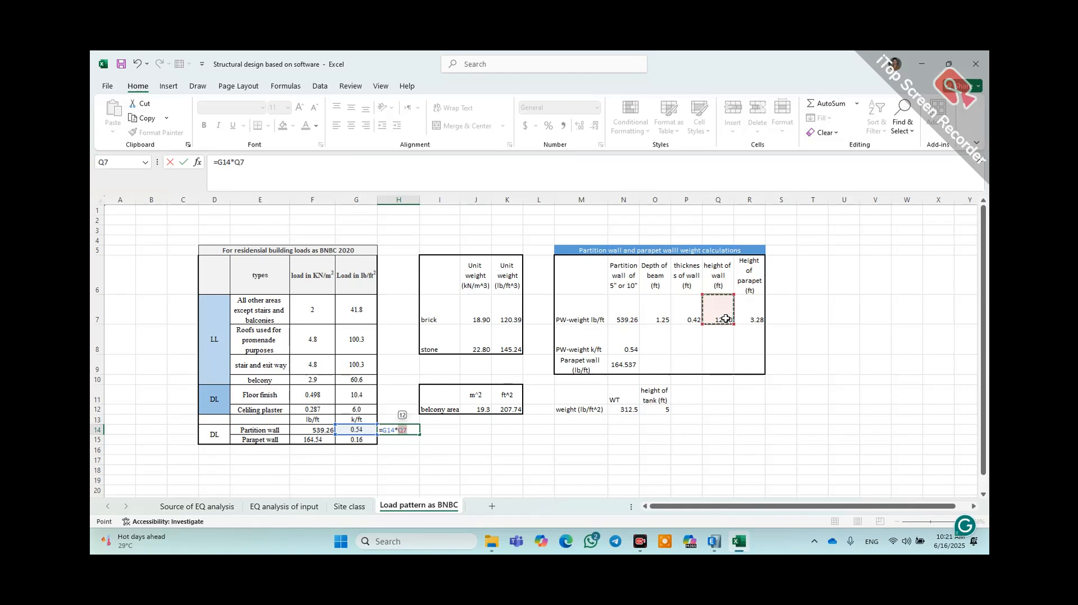
key(Return)
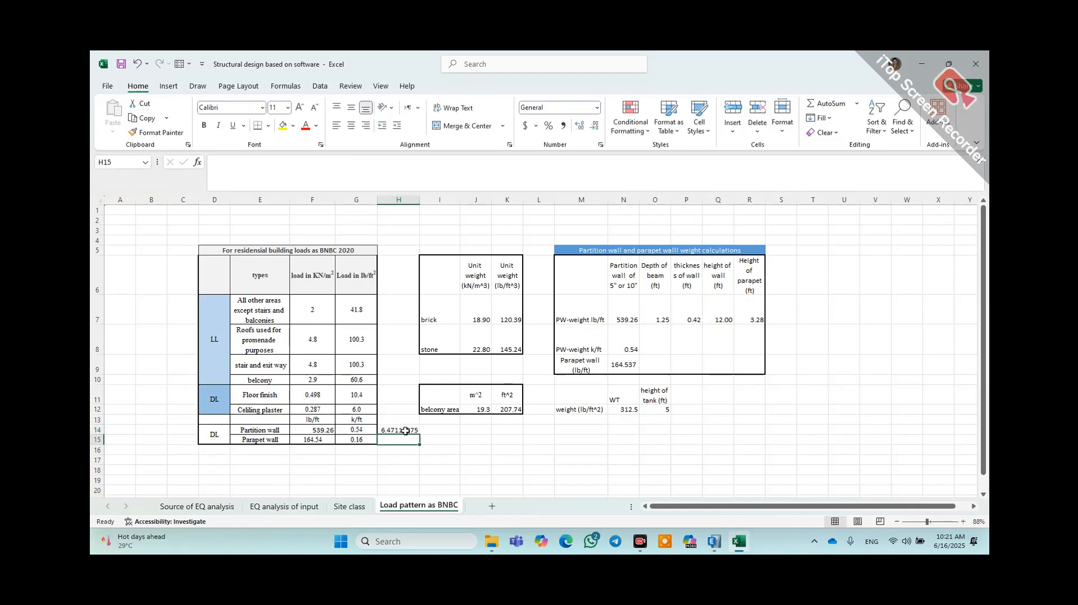
- Extend the formula in cell H14 with a factor of 1000 so it reads =G14*Q7*1000
click(403, 431)
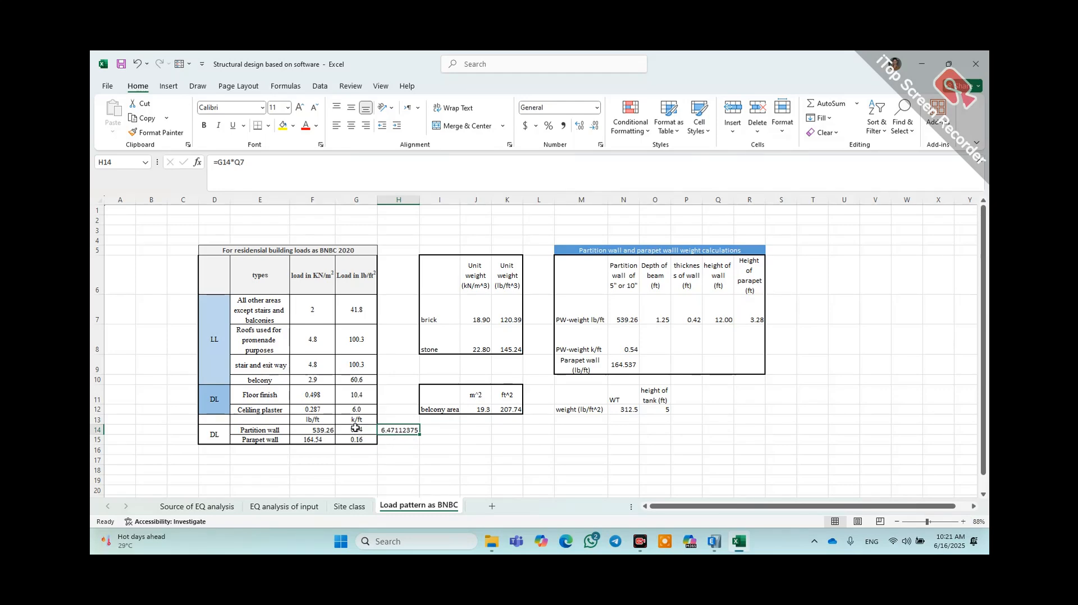
double_click(418, 431)
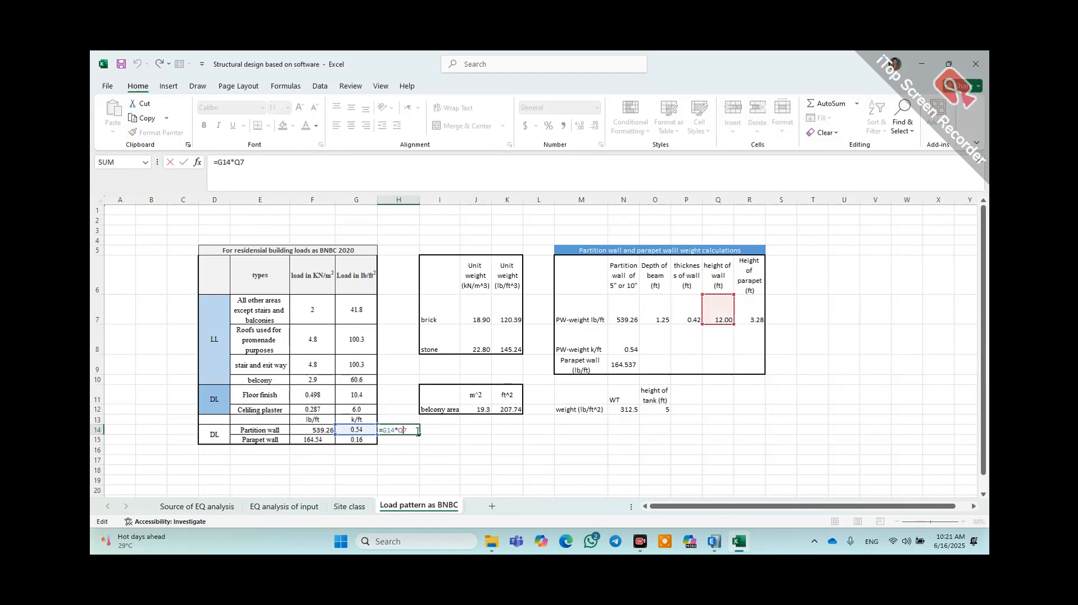
text(*1000)
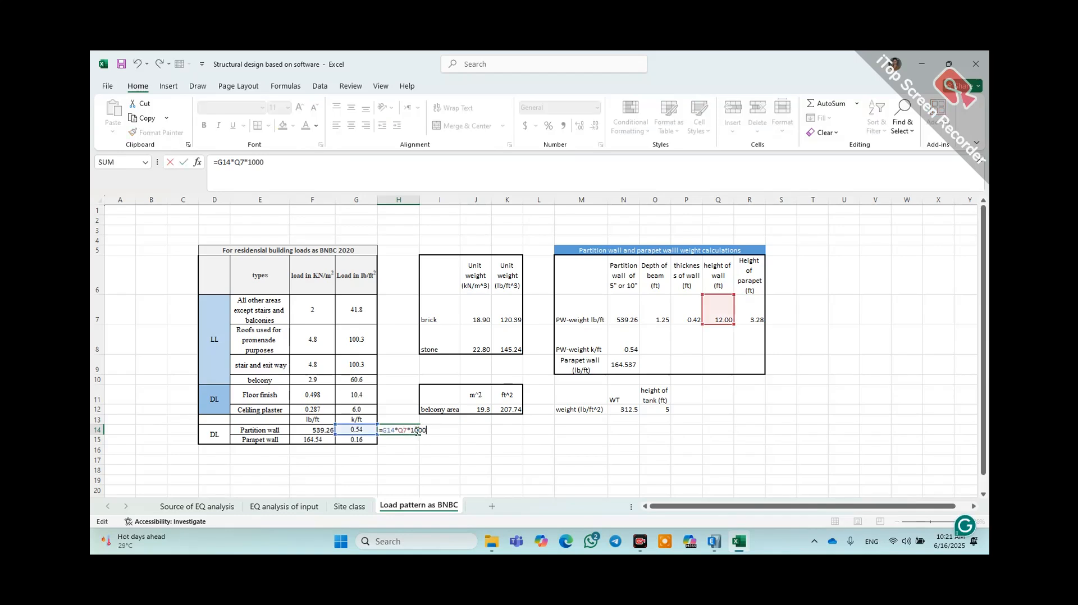
- Calculate the partition wall load in cell H14 with the formula =G14*Q7*1000
key(Return)
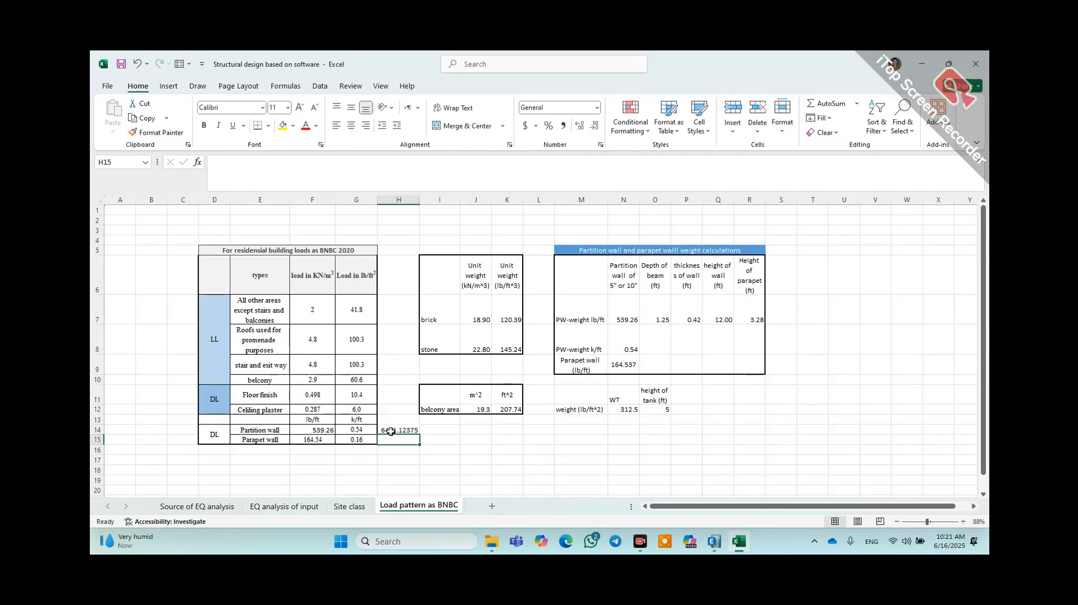
click(402, 430)
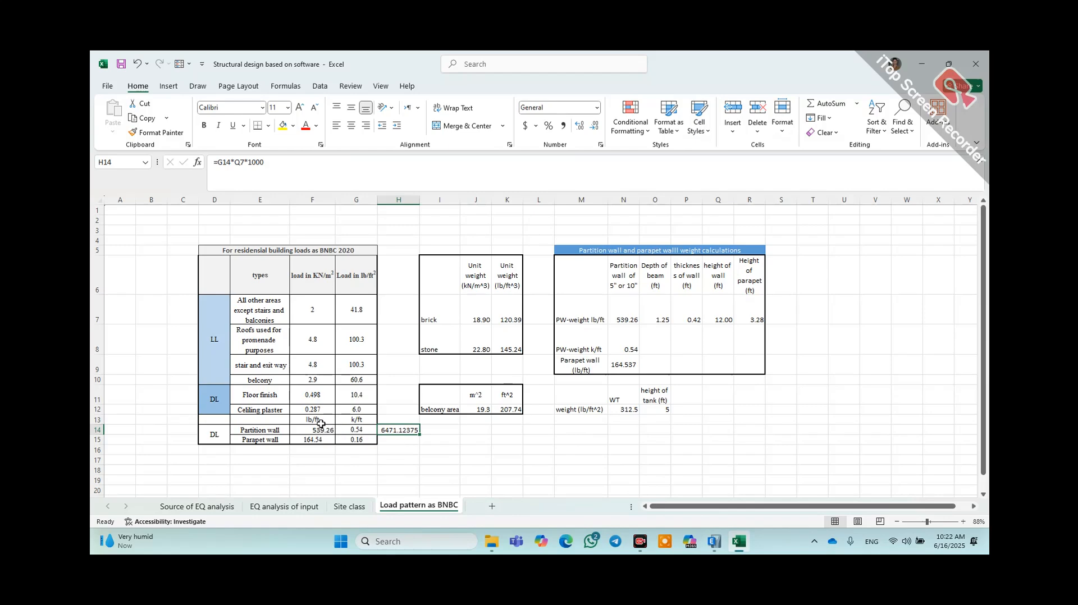
click(431, 438)
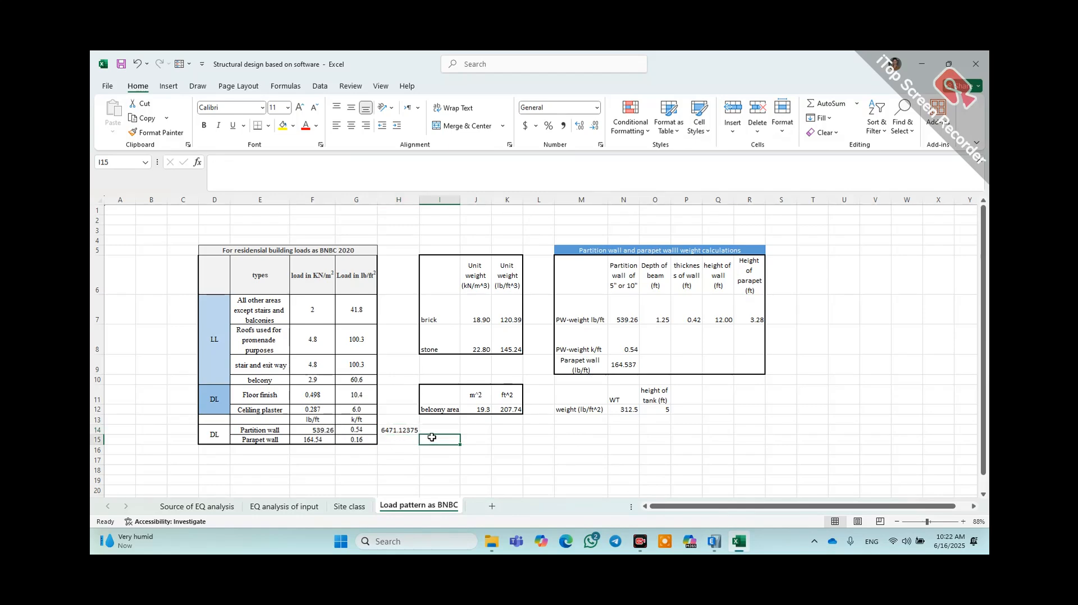
- Replace the formula in H14 with =F14/Q7 to divide the partition wall load by the wall height
click(397, 430)
text(=)
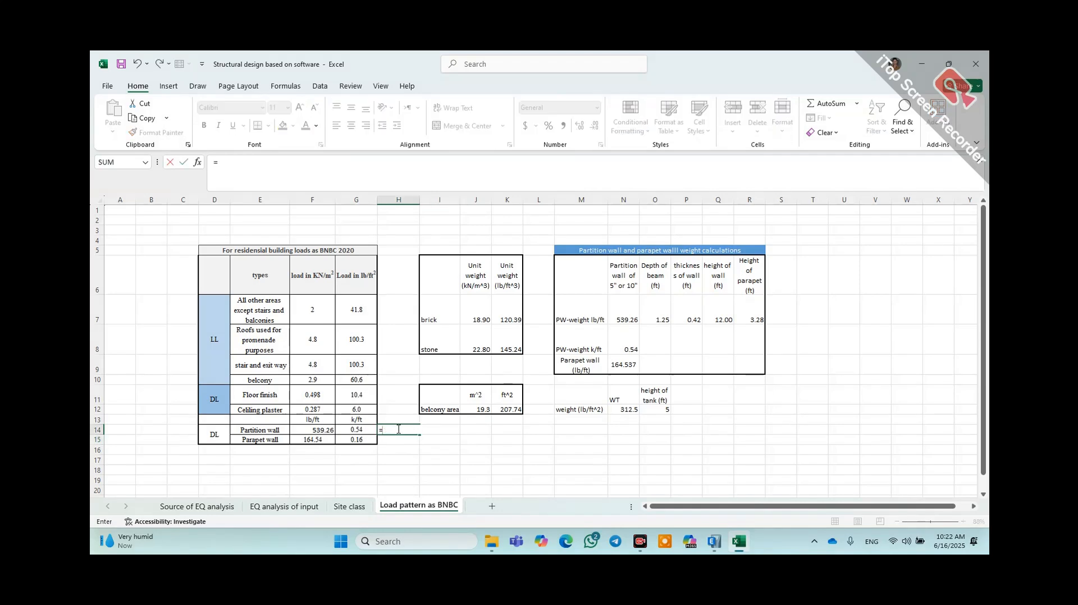
click(314, 430)
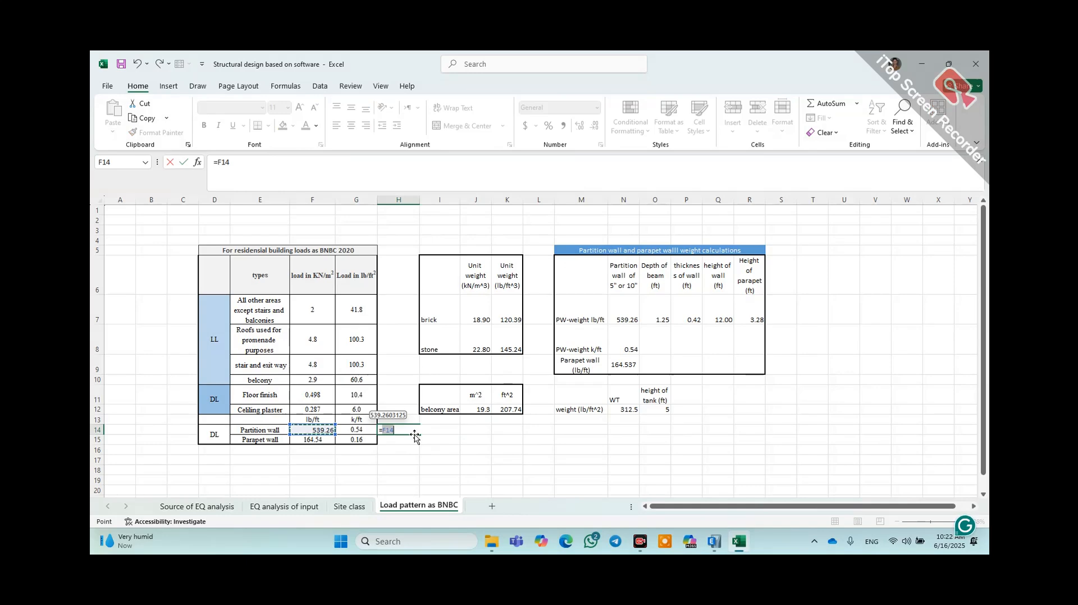
text(/)
click(688, 317)
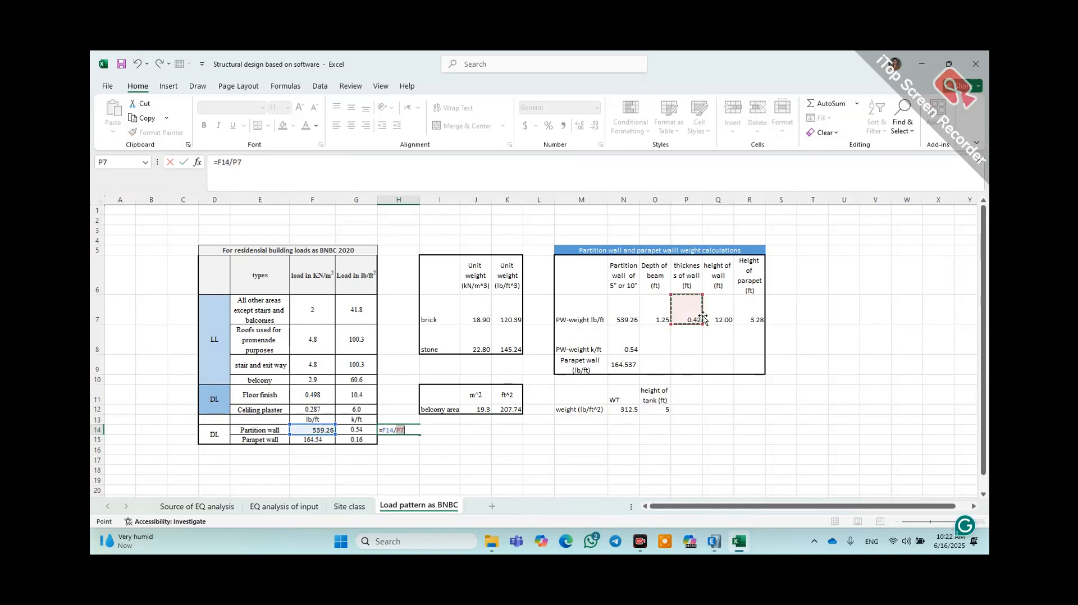
click(725, 317)
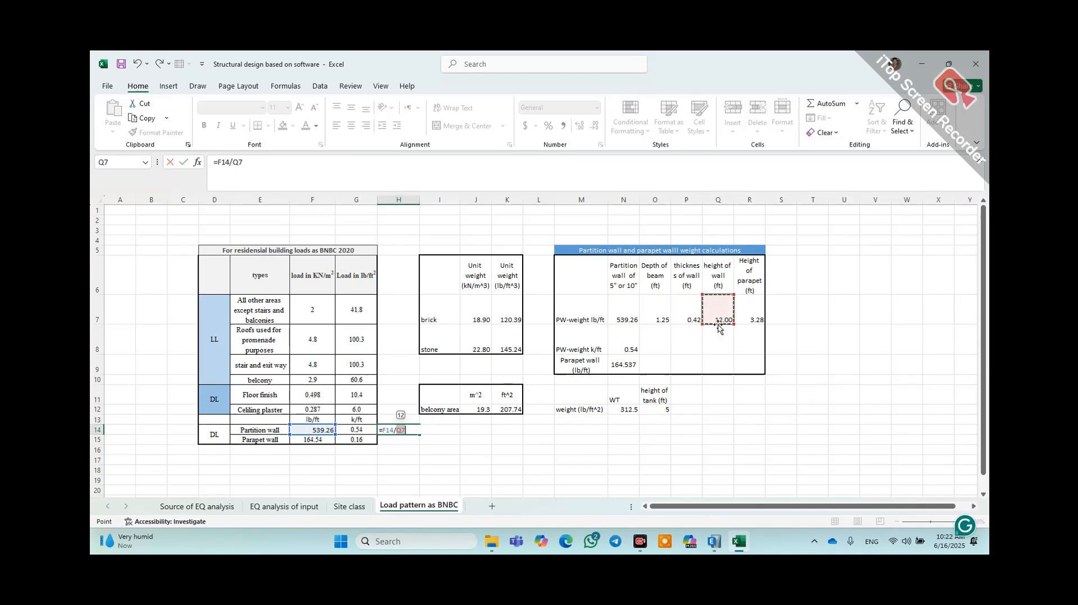
key(Return)
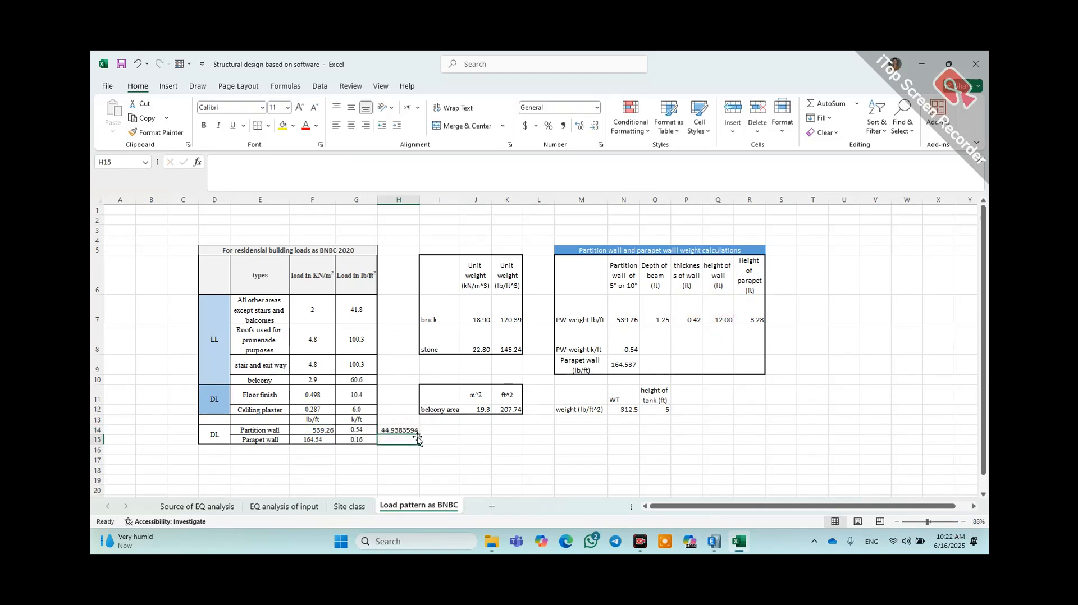
click(400, 430)
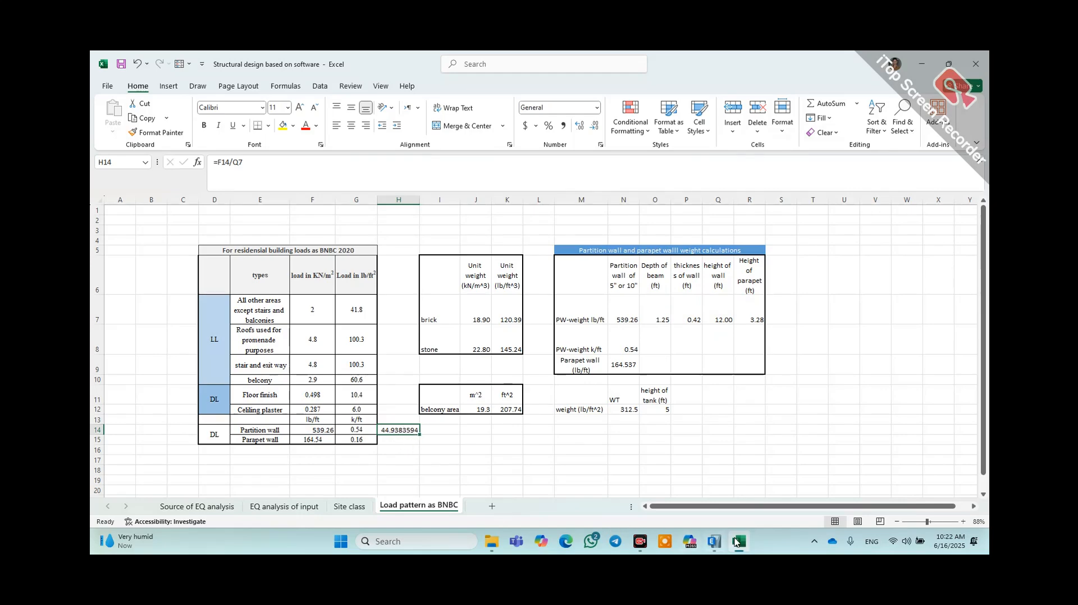
- Switch to ETABS and assign a 45 lb/ft² gravity uniform load to all slabs under load pattern PW, replacing existing loads
click(712, 542)
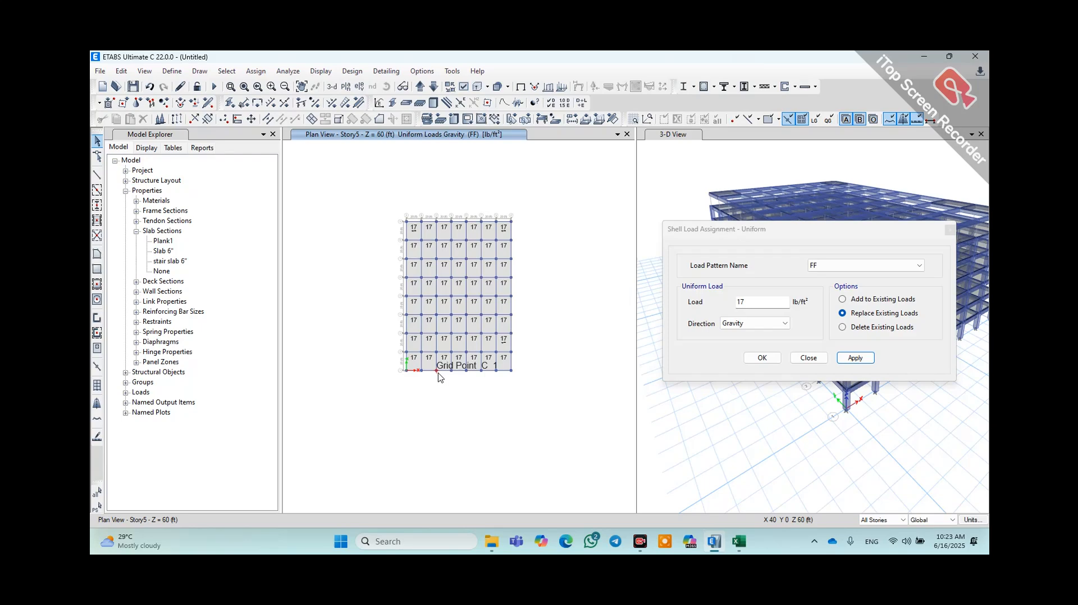
drag(536, 206, 380, 409)
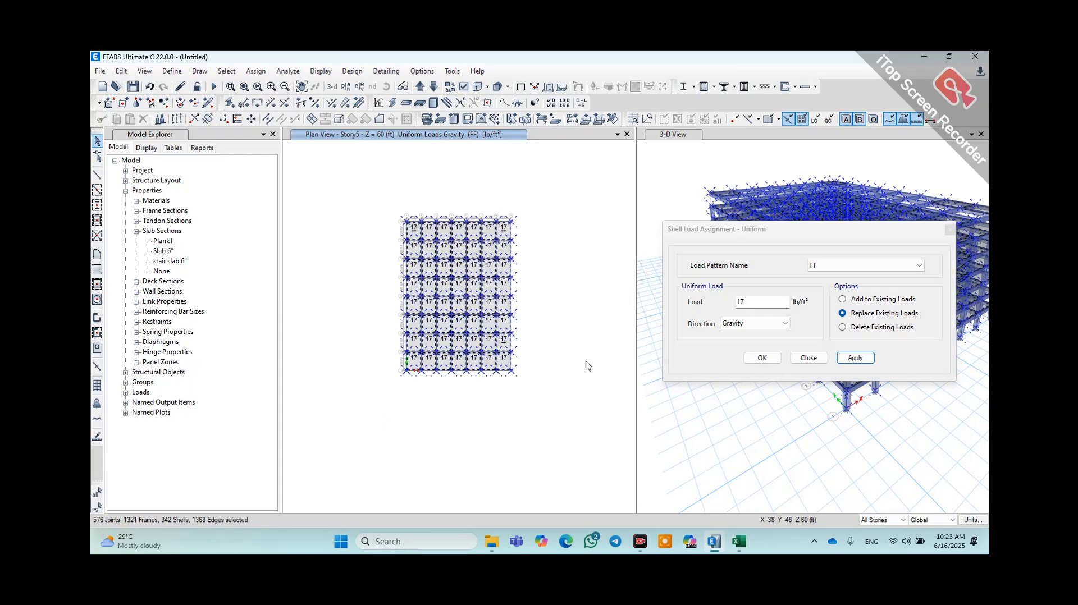
click(864, 265)
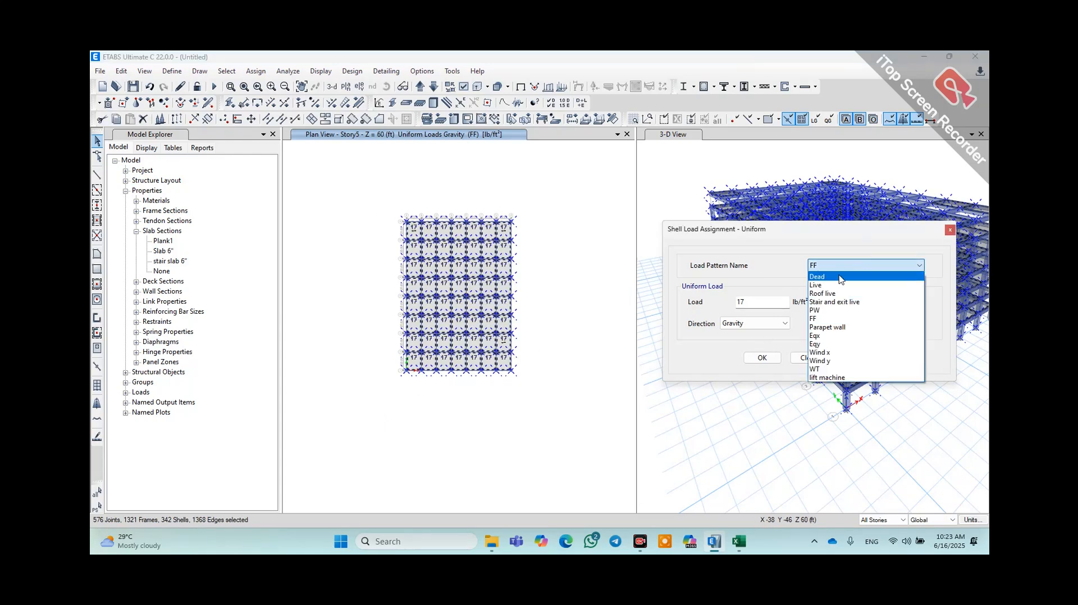
click(832, 309)
drag(736, 304, 730, 308)
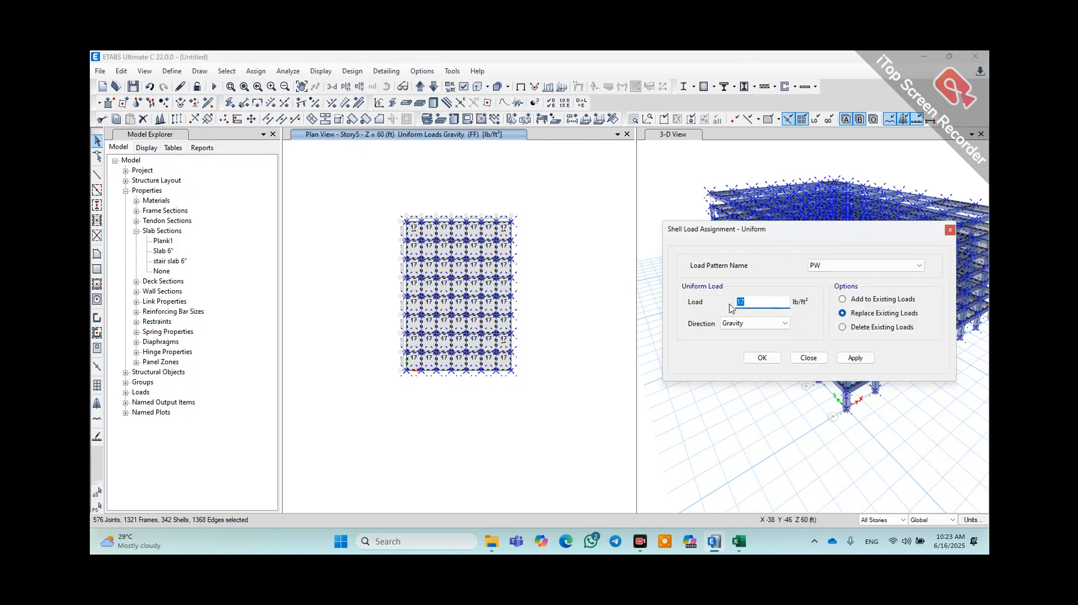
text(45)
click(855, 358)
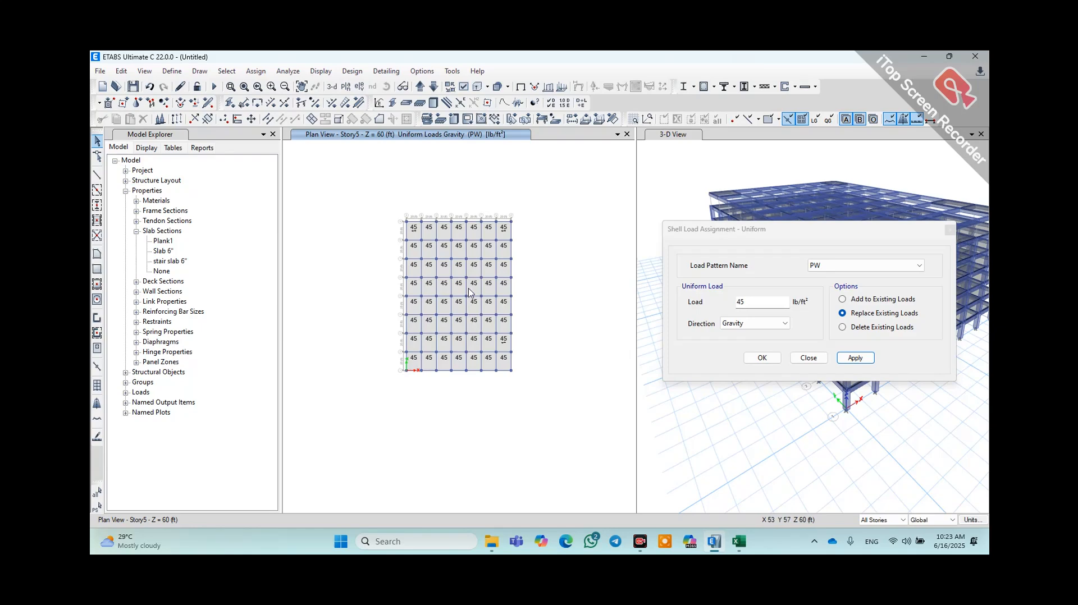
click(826, 273)
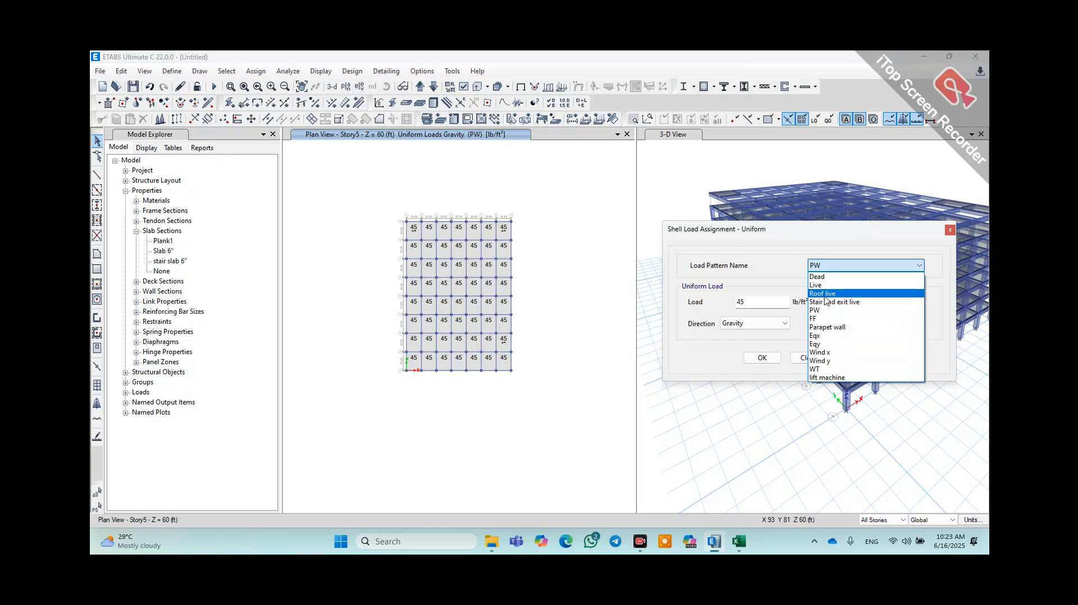
click(832, 267)
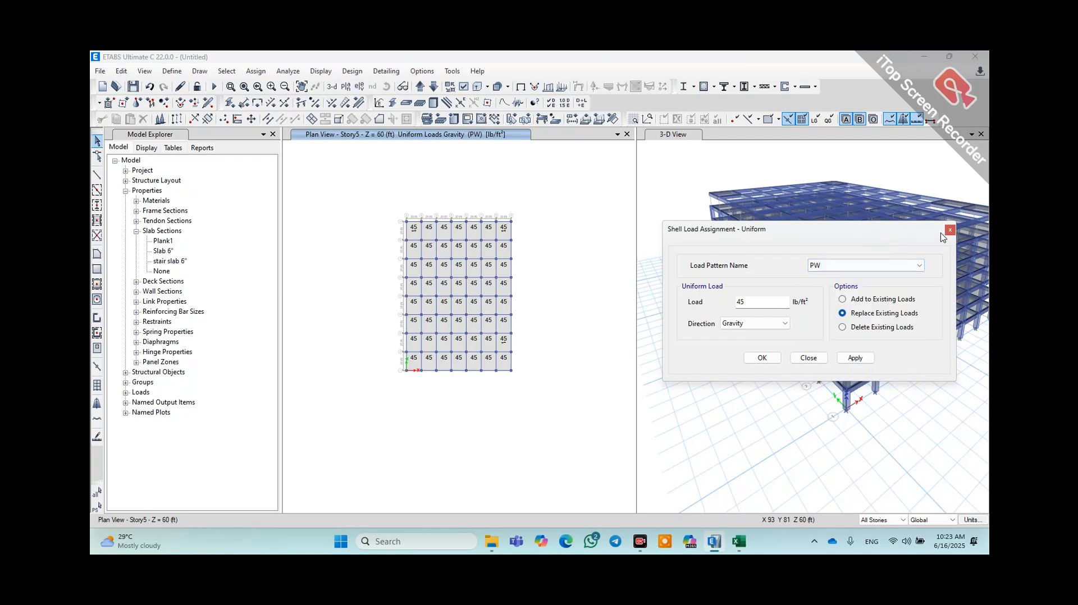
click(761, 360)
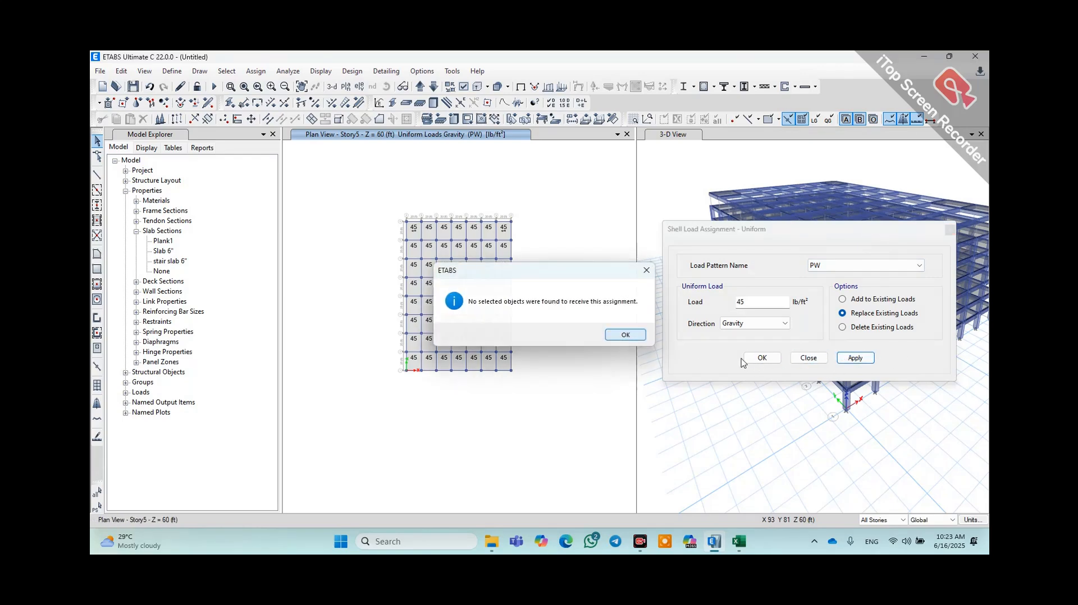
click(612, 336)
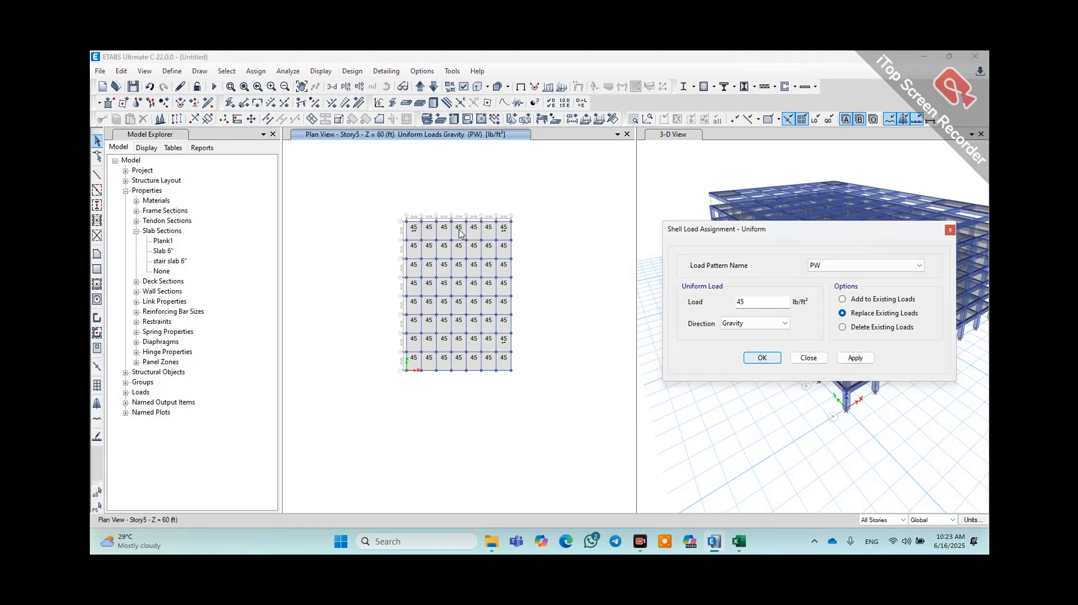
- Check the uniform loads assigned to a Story5 slab under the FF, Live and PW load patterns
right_click(472, 267)
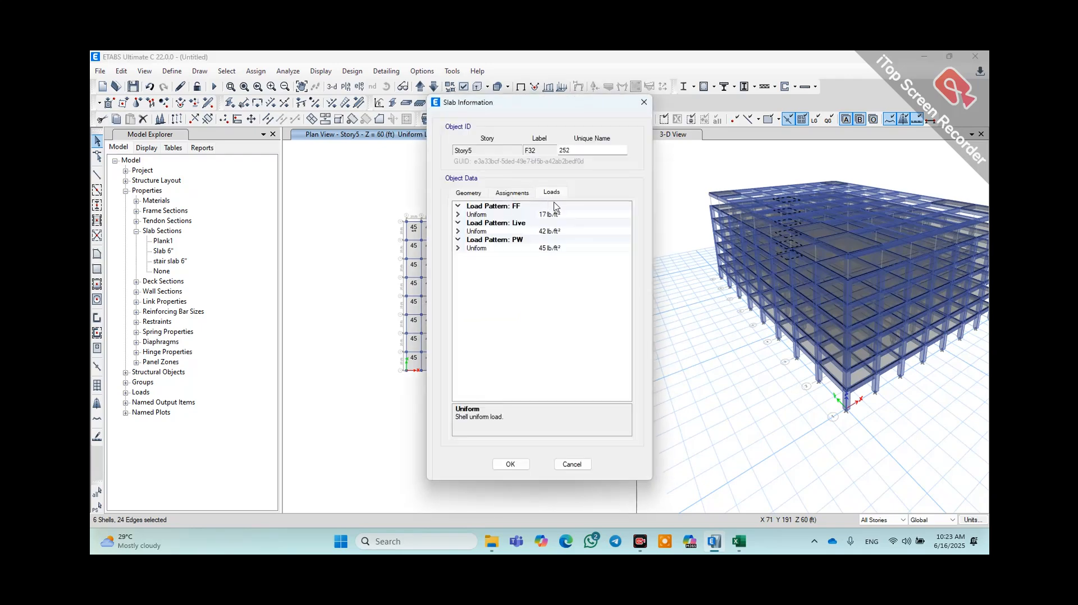
click(530, 216)
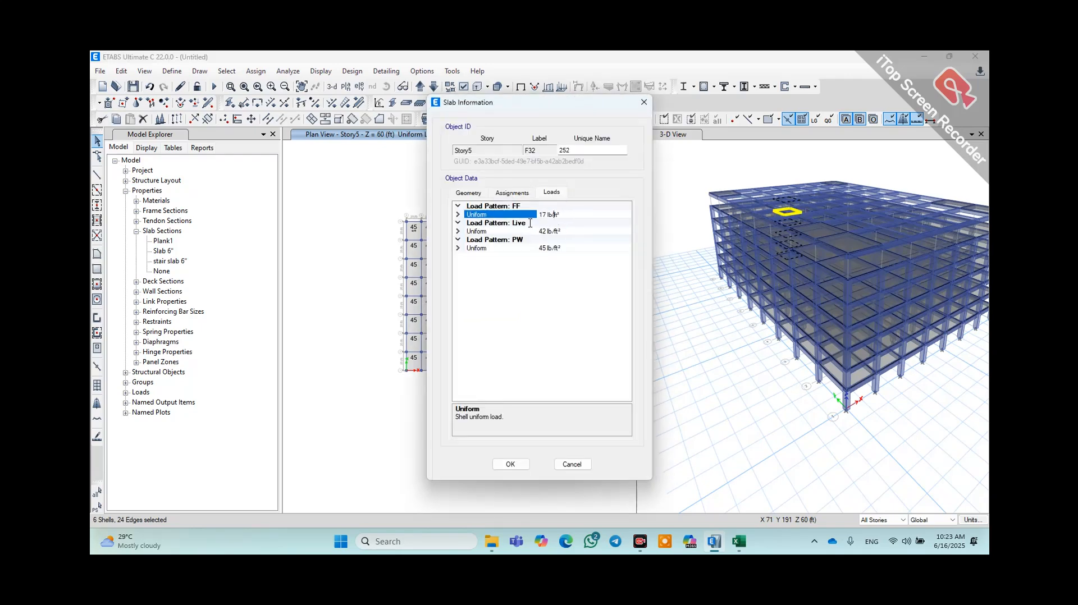
click(552, 232)
click(552, 247)
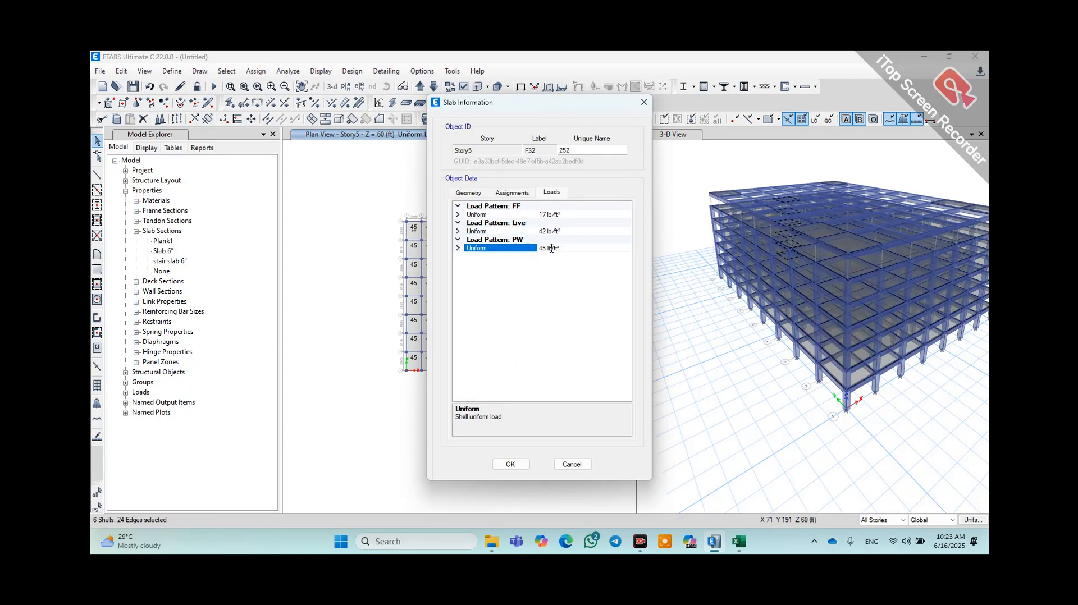
click(512, 465)
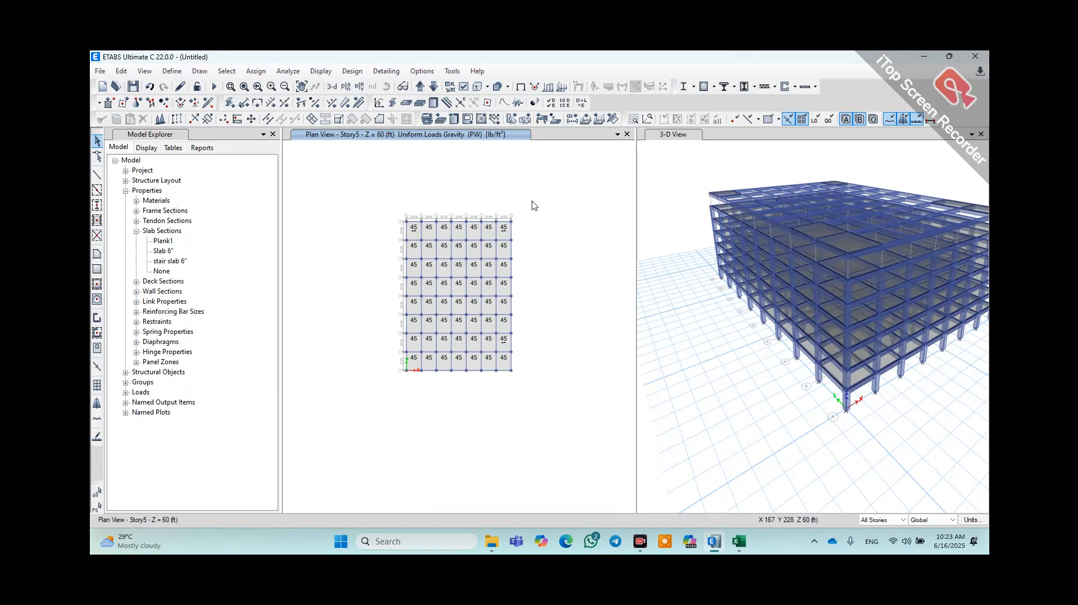
- Try selecting all columns and beams by object type and the whole plan by window, and clear both selections
click(229, 72)
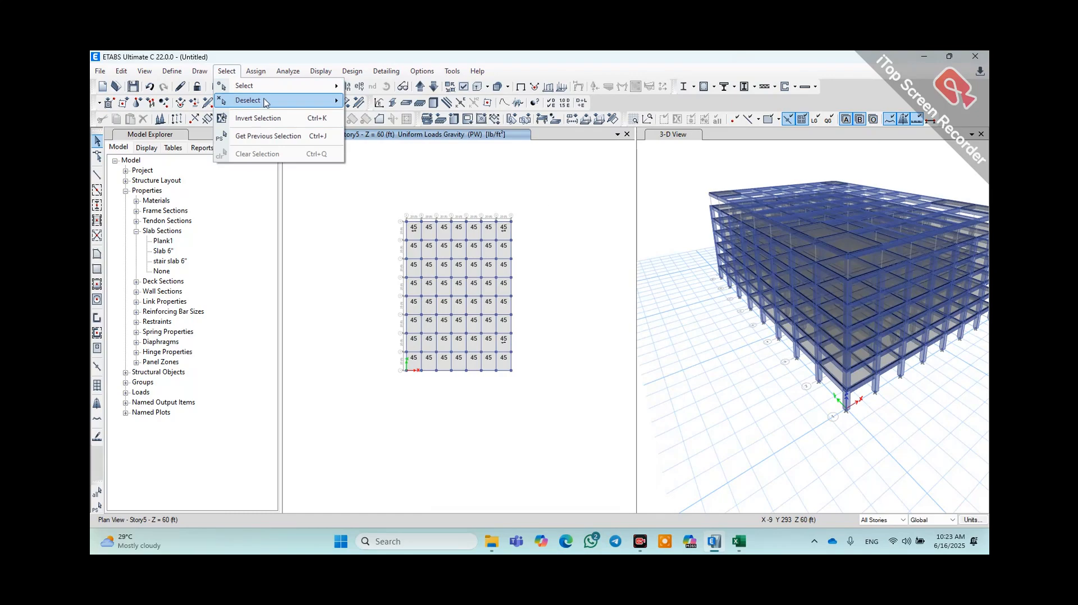
mouse_move(334, 85)
click(456, 171)
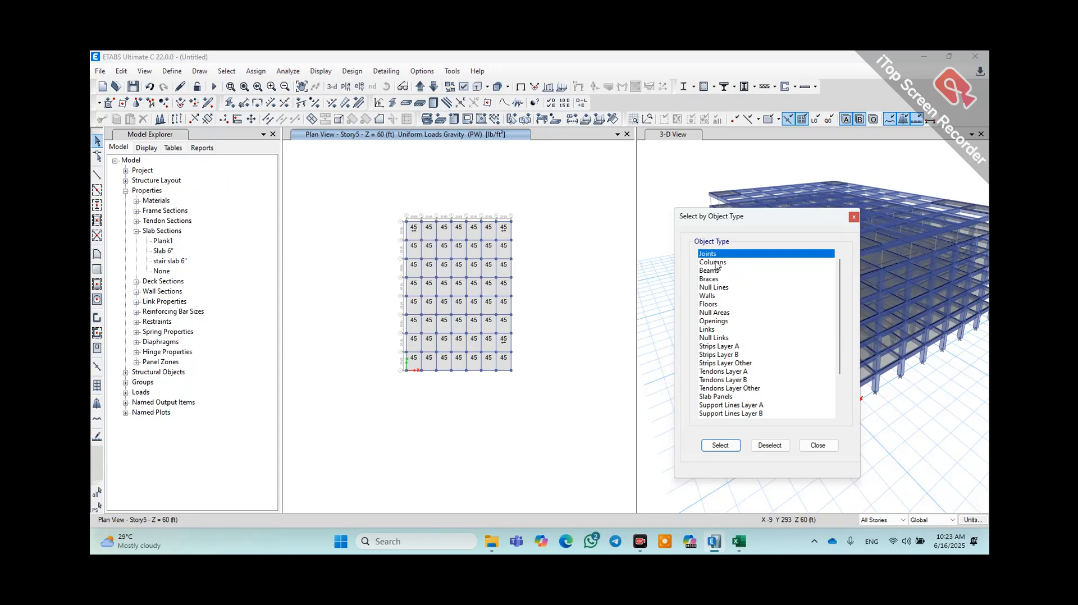
click(716, 263)
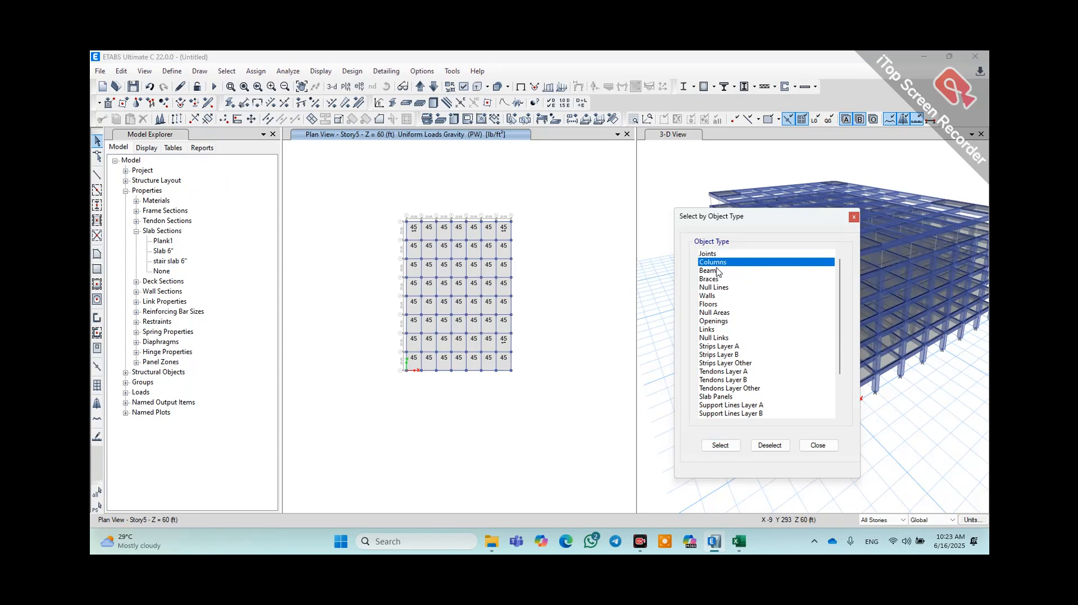
click(715, 271)
click(724, 263)
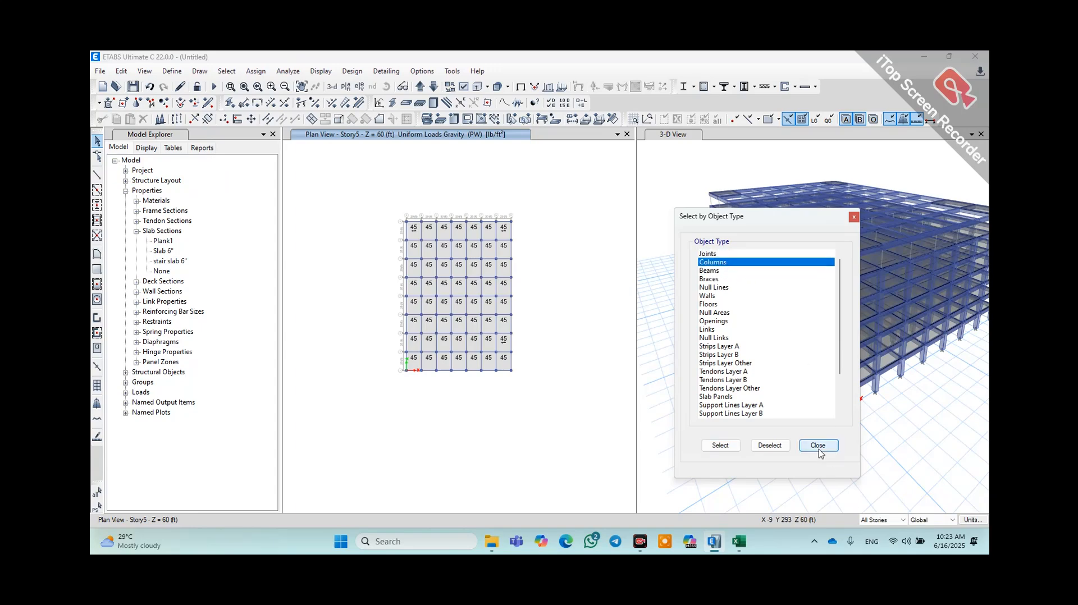
ctrl+click(715, 271)
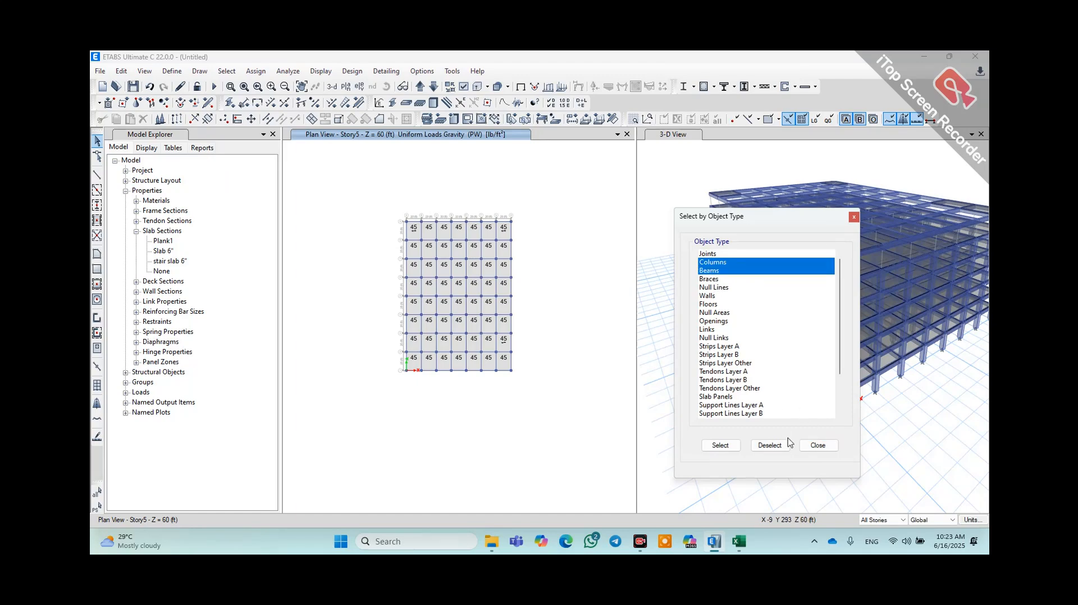
click(729, 446)
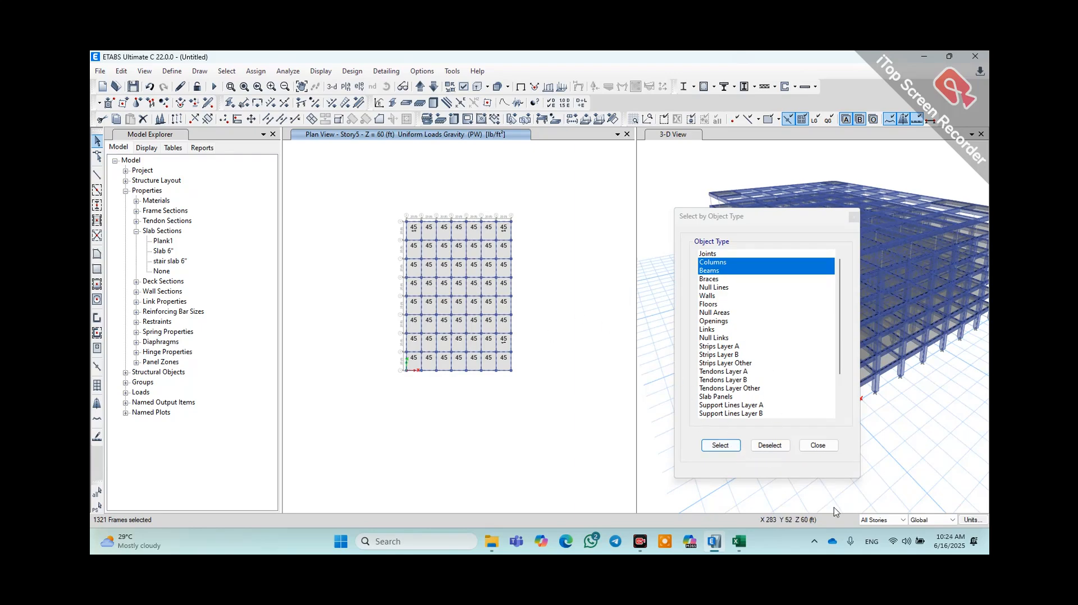
click(818, 446)
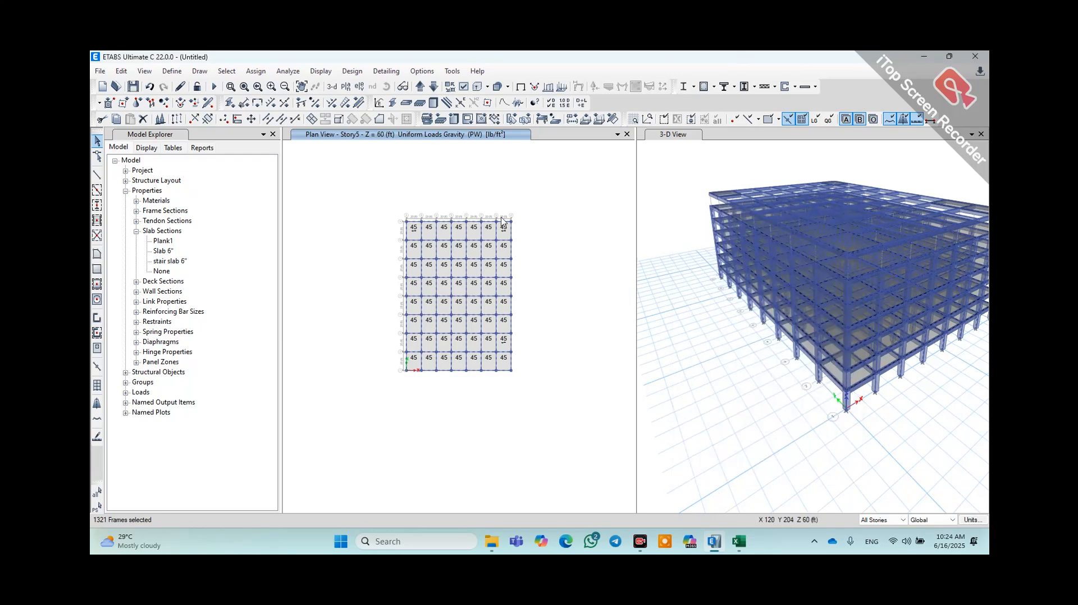
key(Escape)
drag(528, 203, 394, 389)
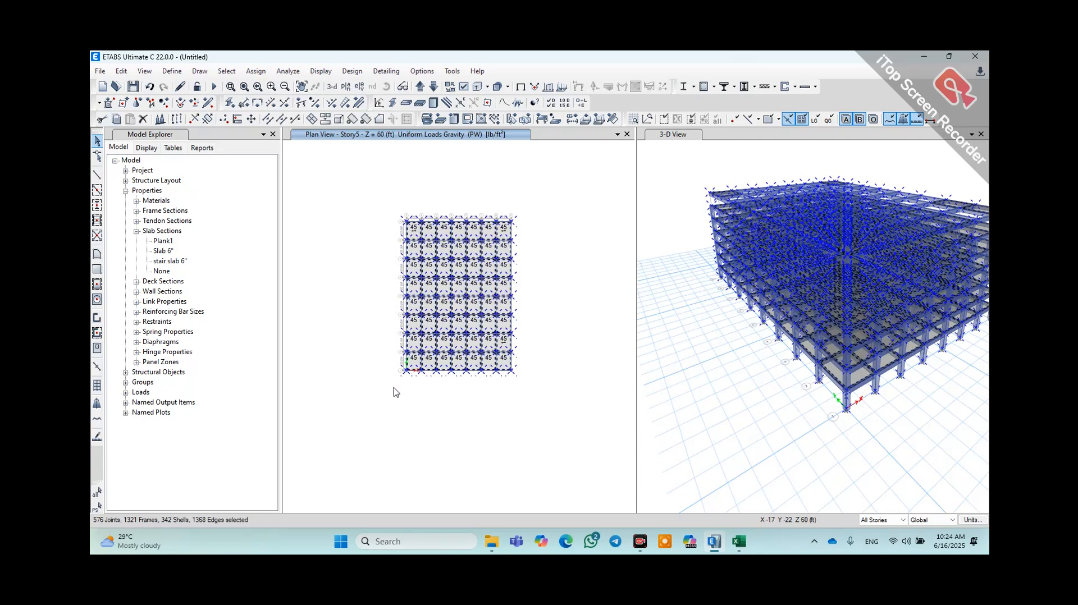
key(Escape)
- Select all frames that use the beam 15X30 frame property
click(227, 71)
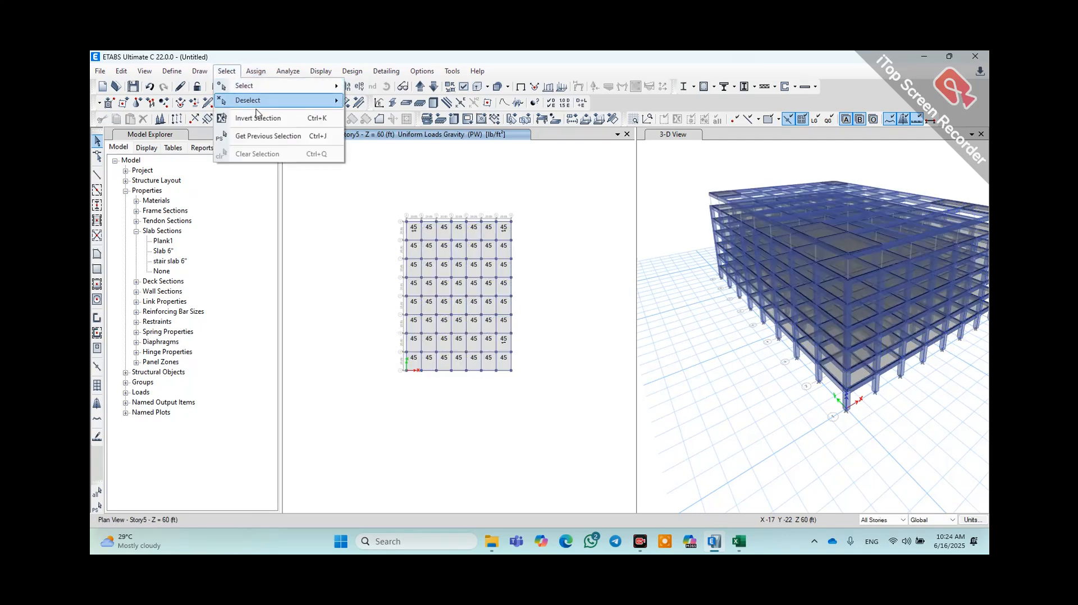
mouse_move(264, 85)
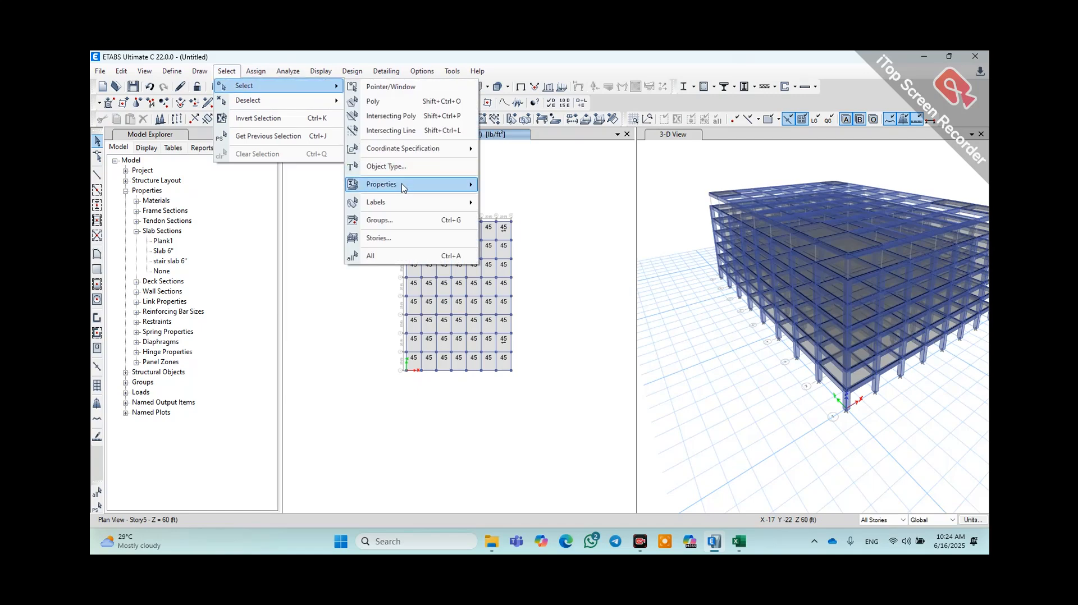
mouse_move(453, 187)
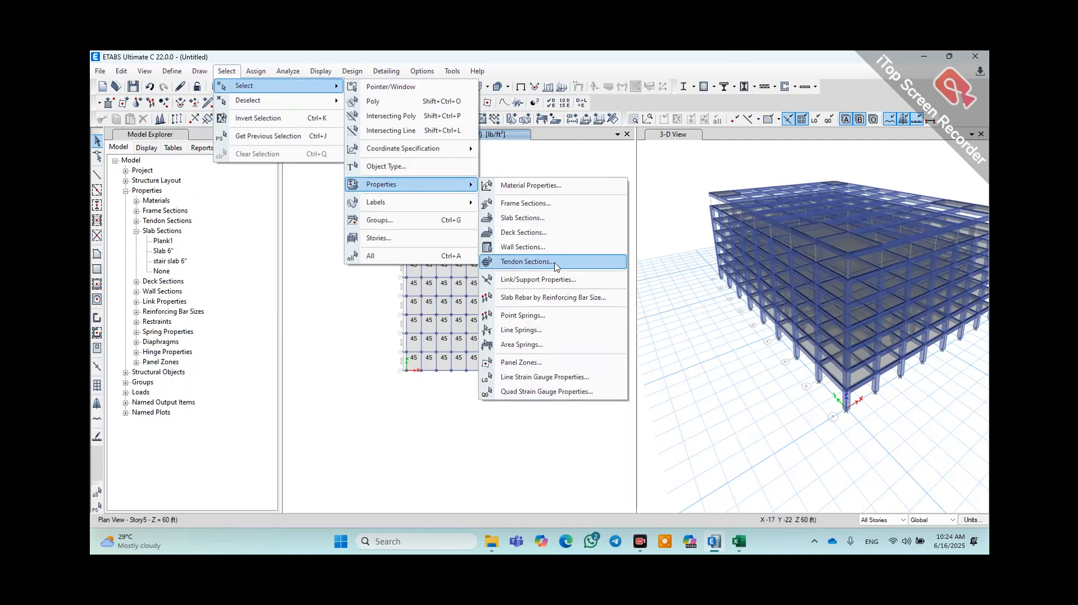
click(525, 203)
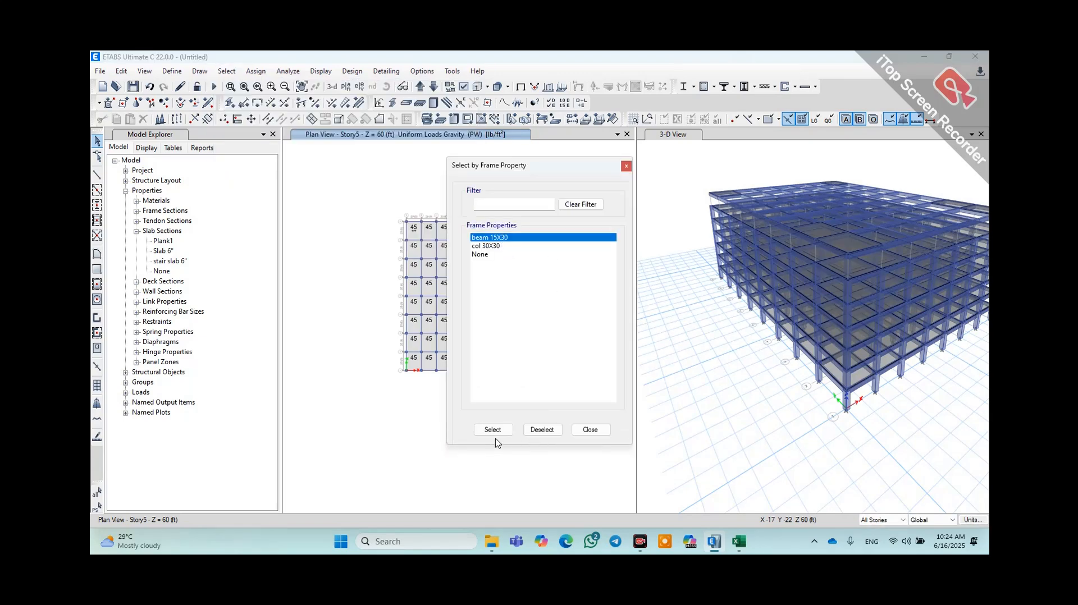
click(489, 431)
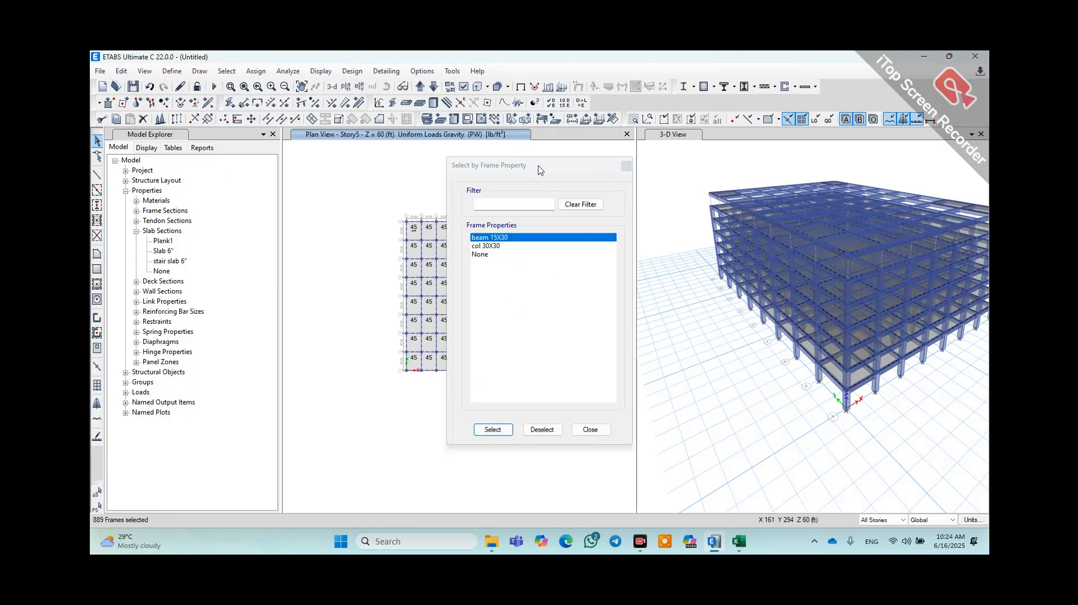
drag(540, 170, 706, 192)
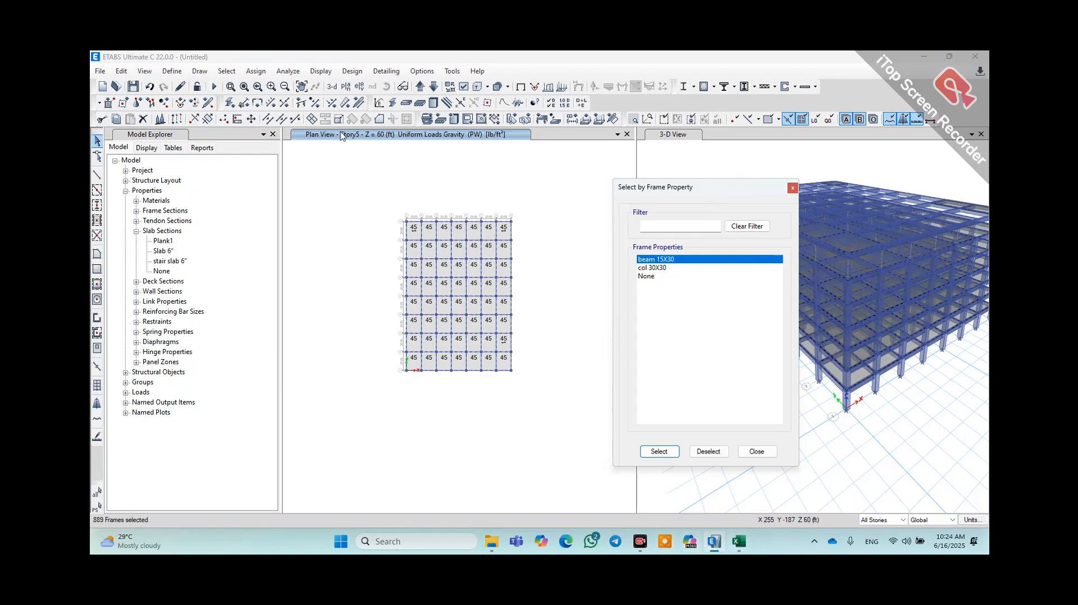
click(254, 72)
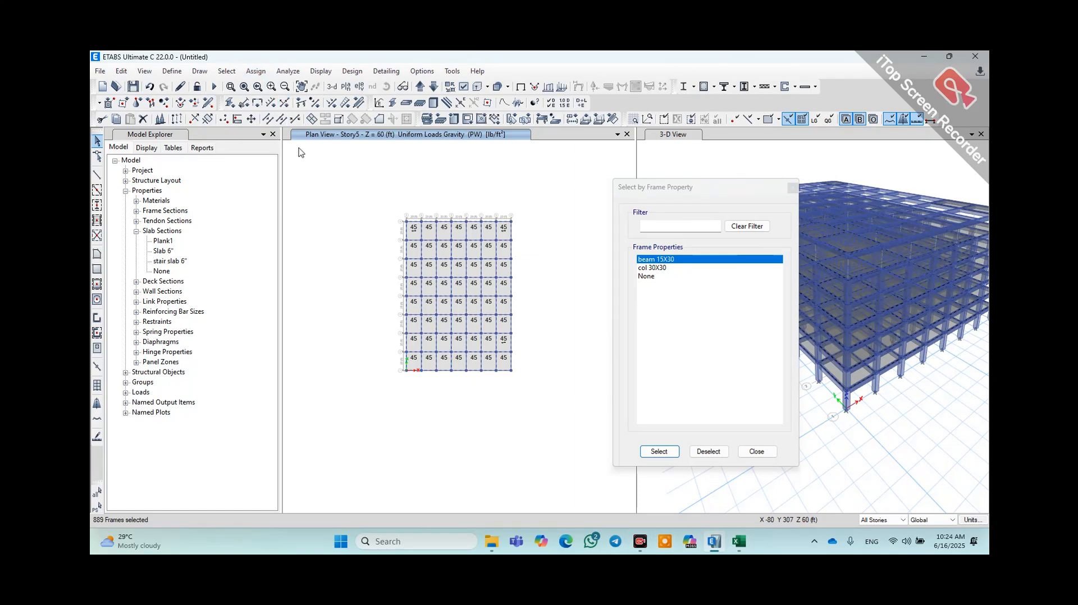
click(264, 73)
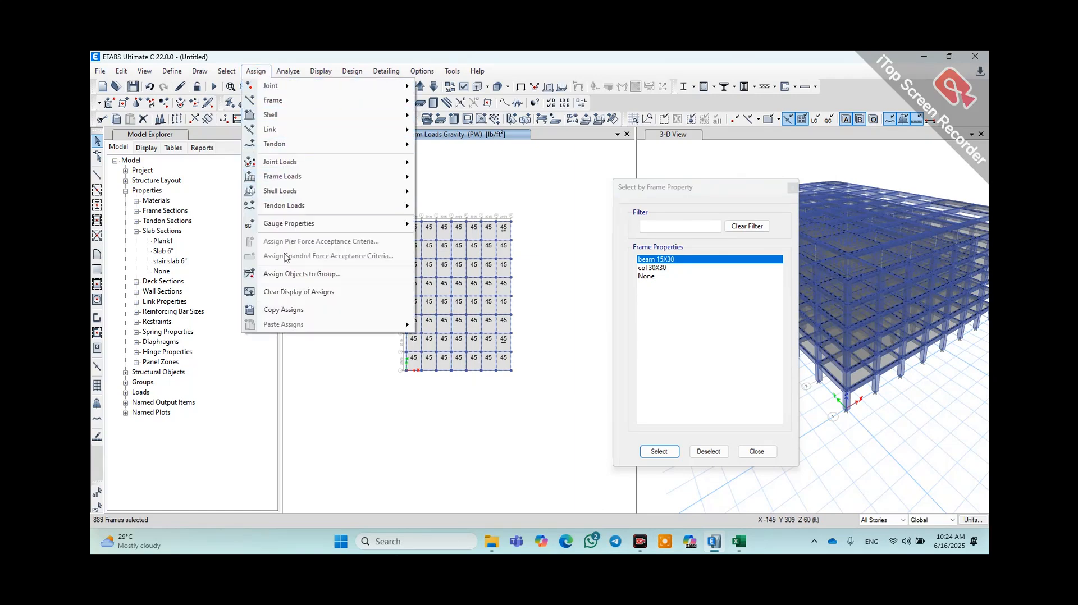
mouse_move(285, 197)
click(439, 208)
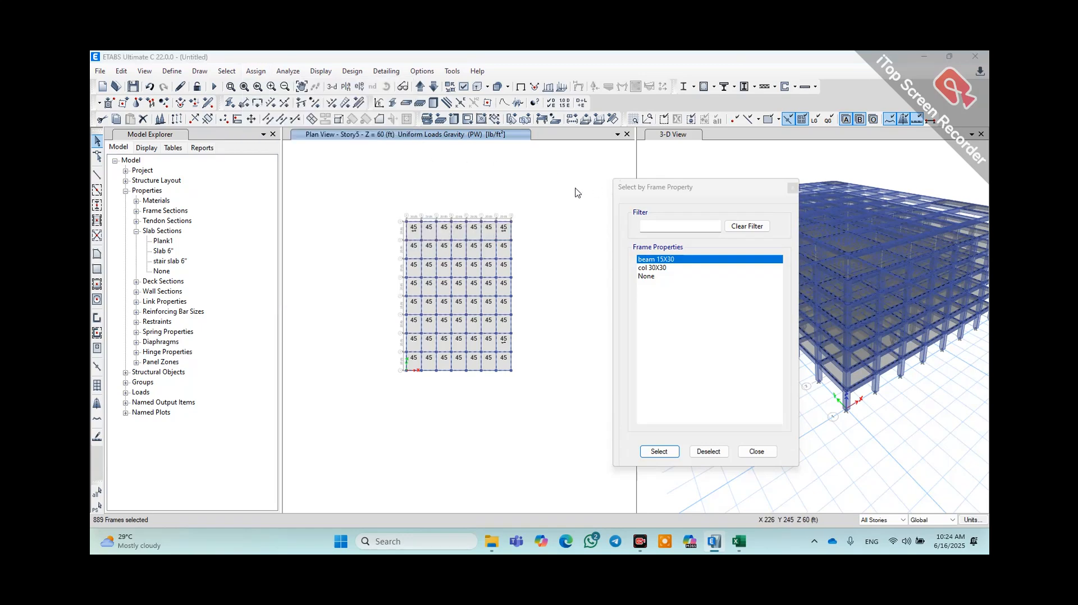
click(950, 232)
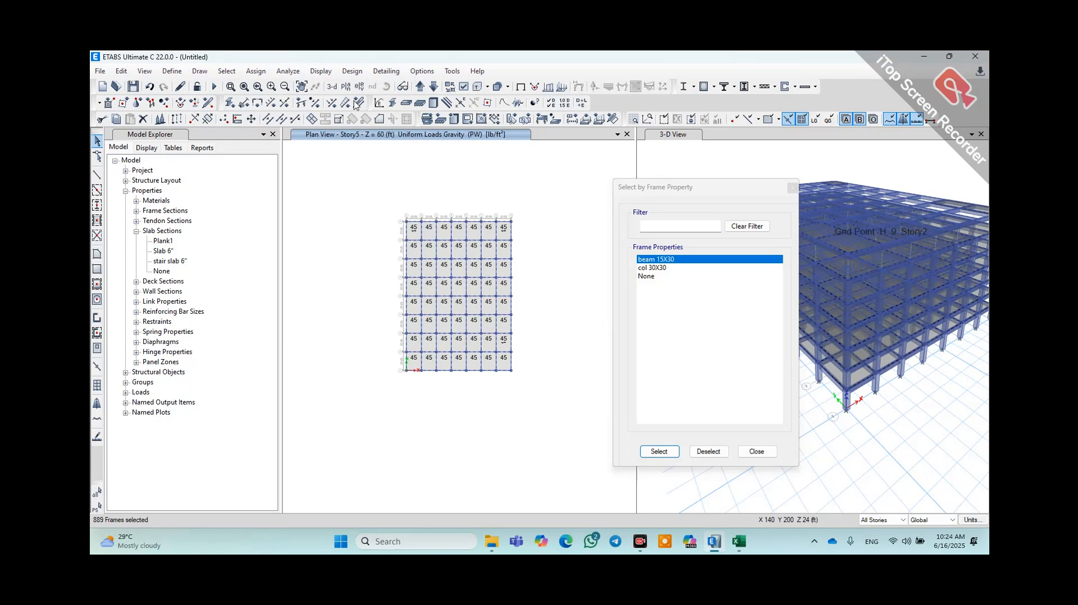
- Start a distributed frame load assignment for the selected beams under load pattern PW, as forces in the gravity direction
click(255, 71)
mouse_move(290, 175)
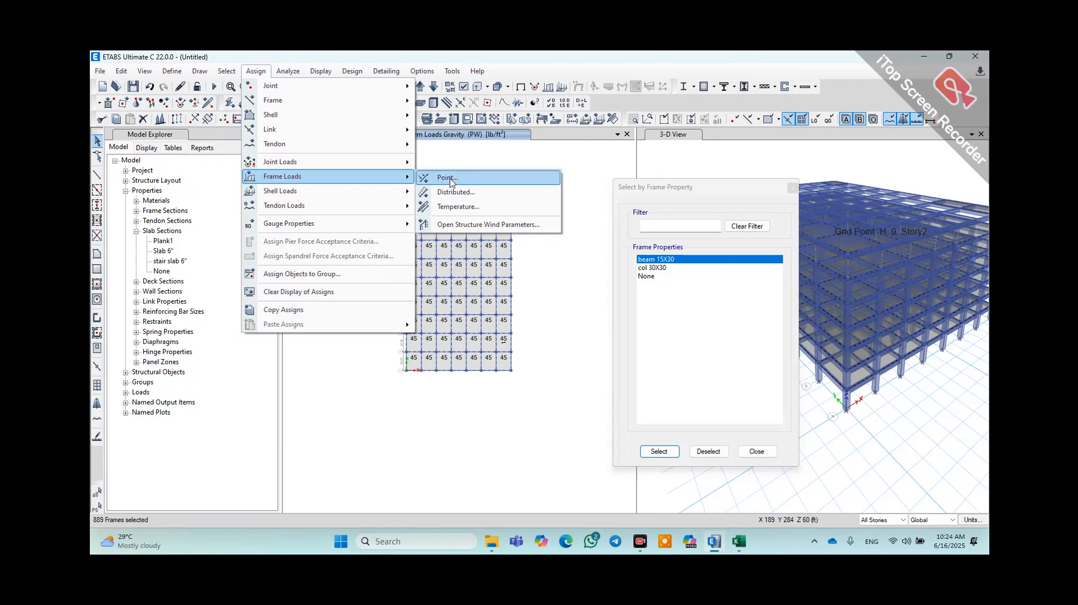
click(452, 191)
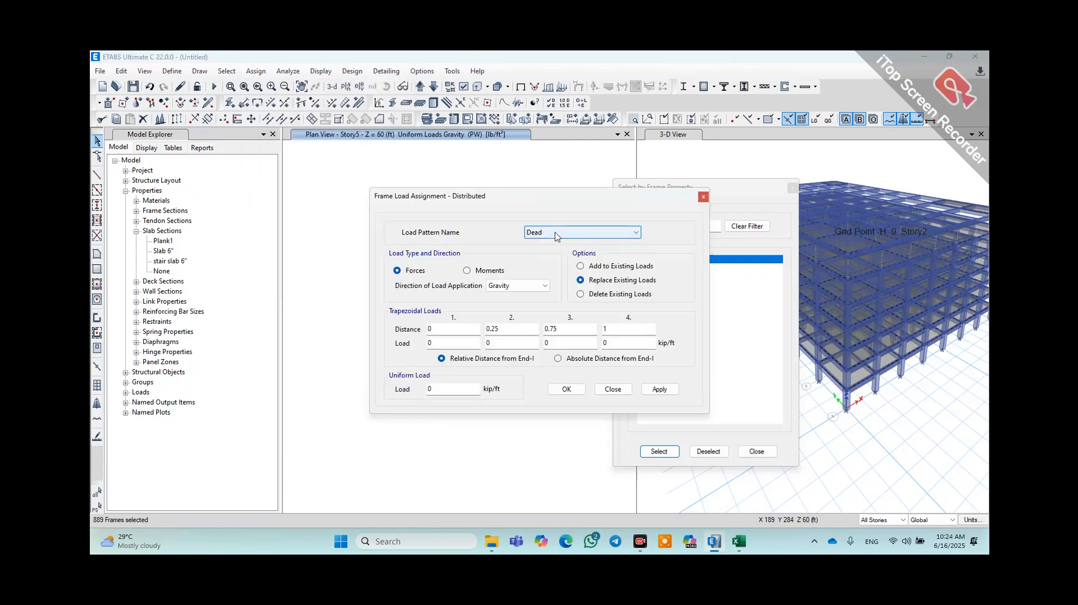
click(556, 232)
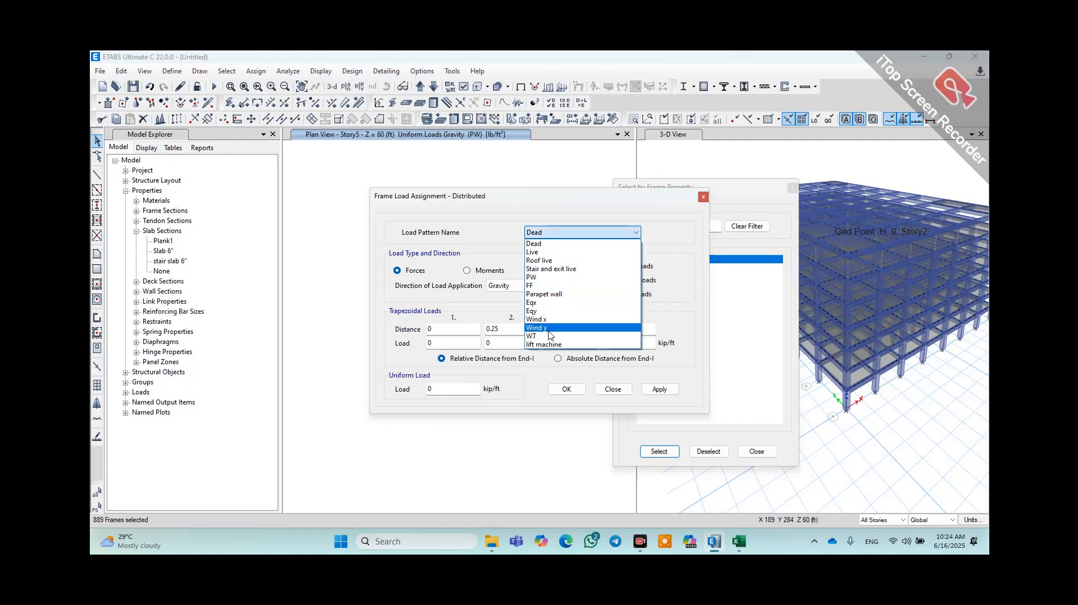
click(543, 278)
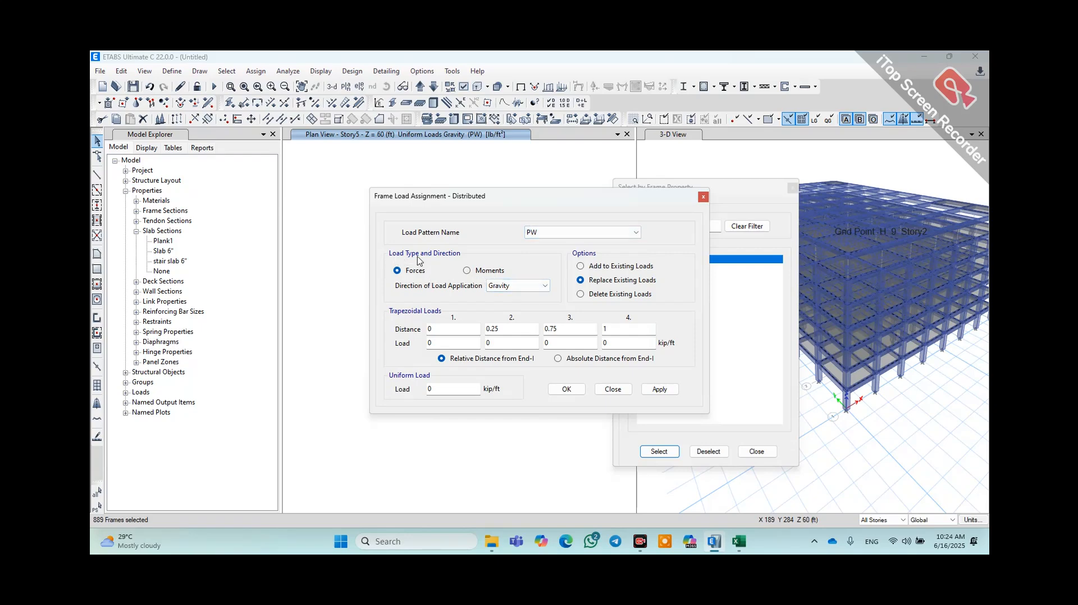
click(503, 288)
click(503, 288)
- Look up the partition wall load in Excel and apply a 0.54 kip/ft uniform load to the selected beams in ETABS, replacing existing loads
click(439, 389)
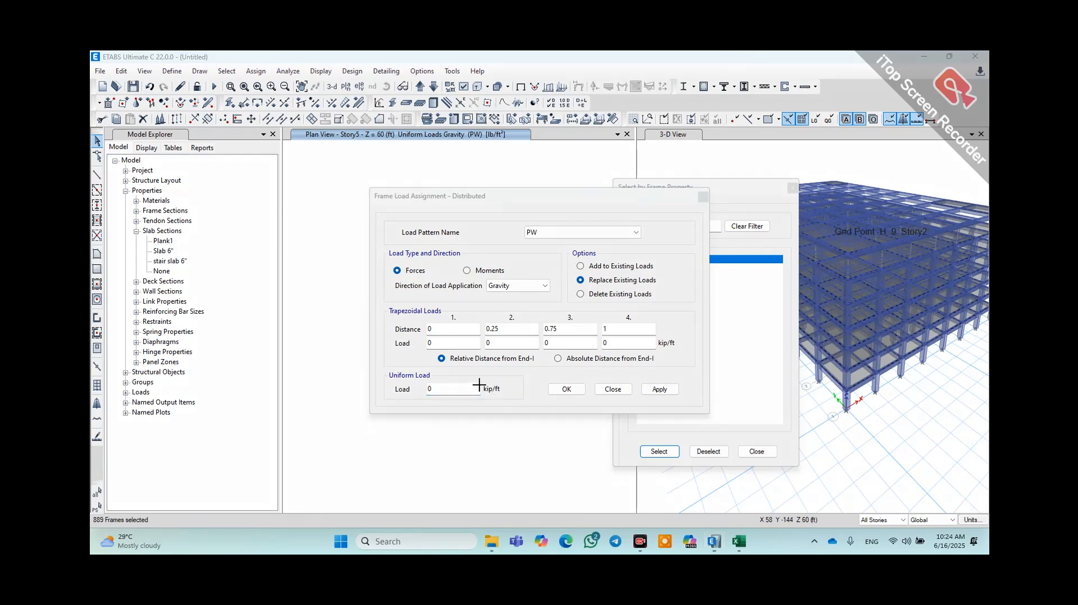
drag(482, 381, 507, 398)
click(367, 499)
click(738, 543)
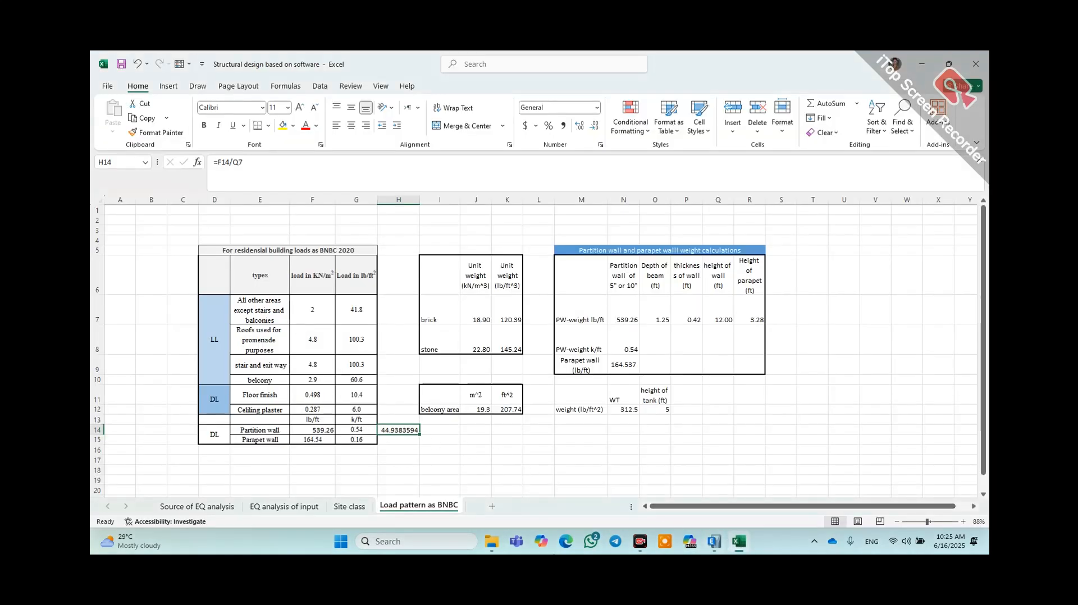
click(714, 542)
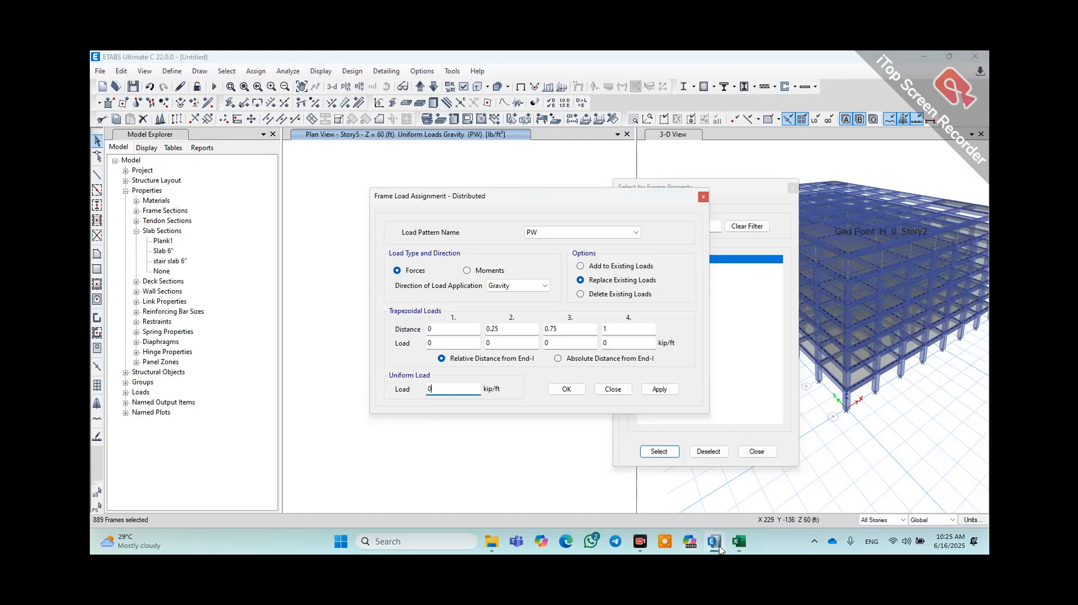
drag(454, 392, 421, 384)
click(659, 390)
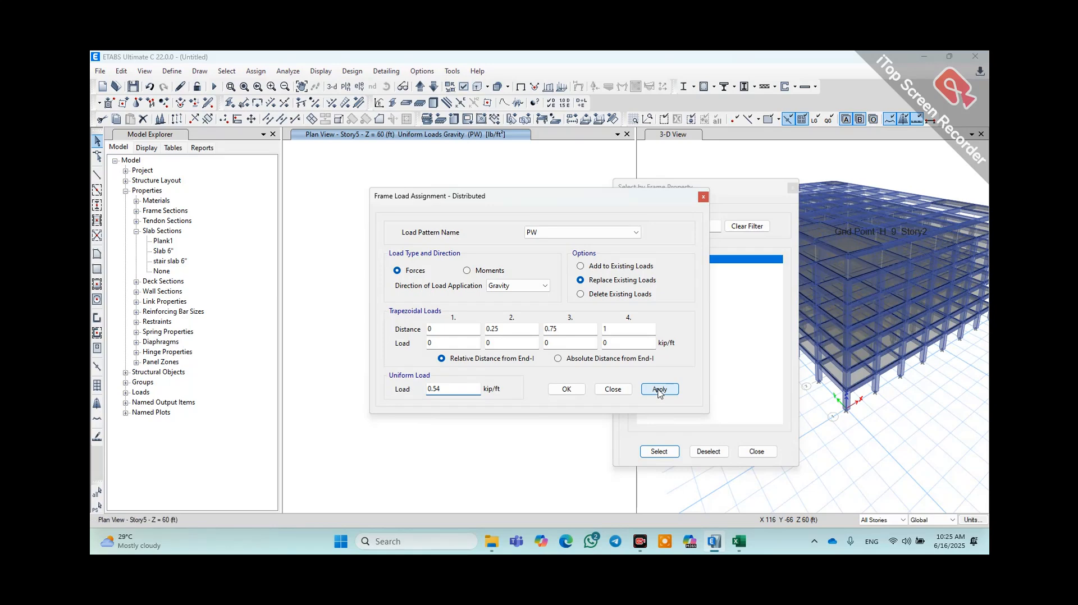
click(659, 389)
- Move the open dialogs clear of the 3-D view and turn off its extruded frame display
drag(643, 206, 893, 319)
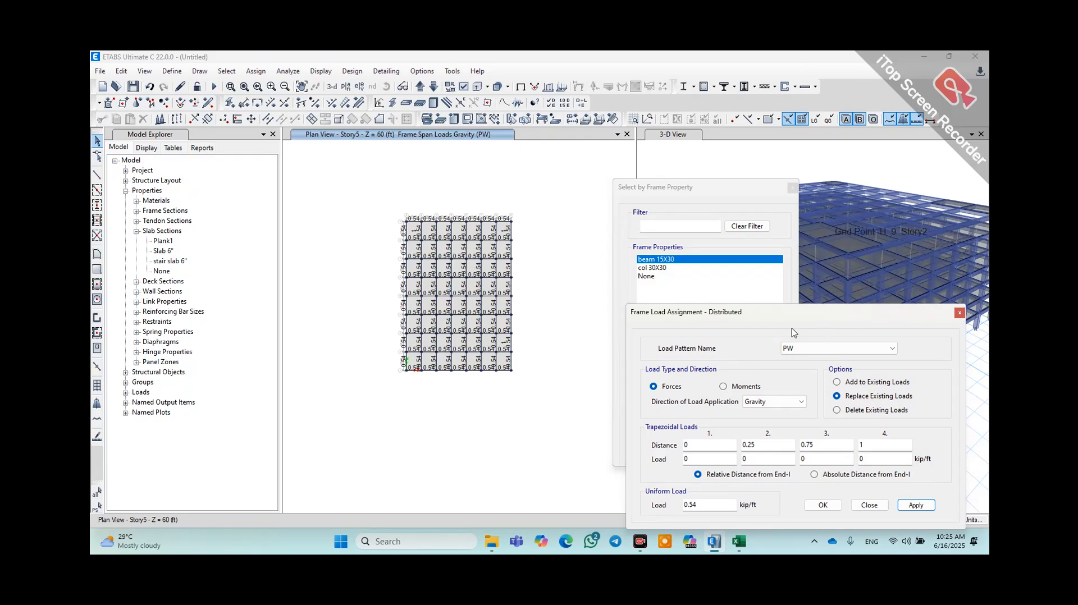
drag(801, 319, 315, 225)
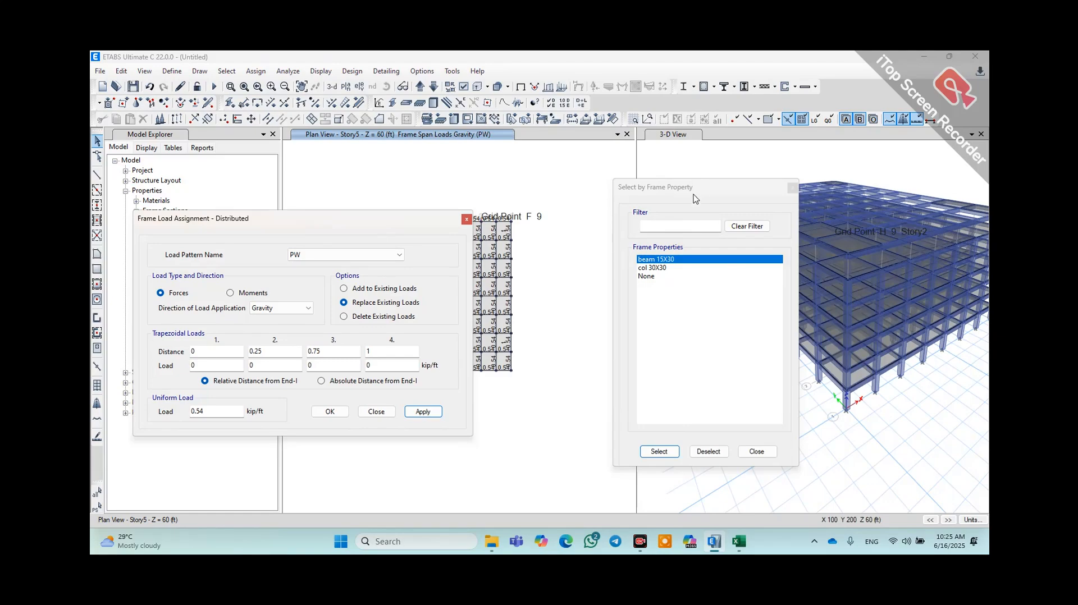
drag(628, 195, 472, 207)
click(825, 265)
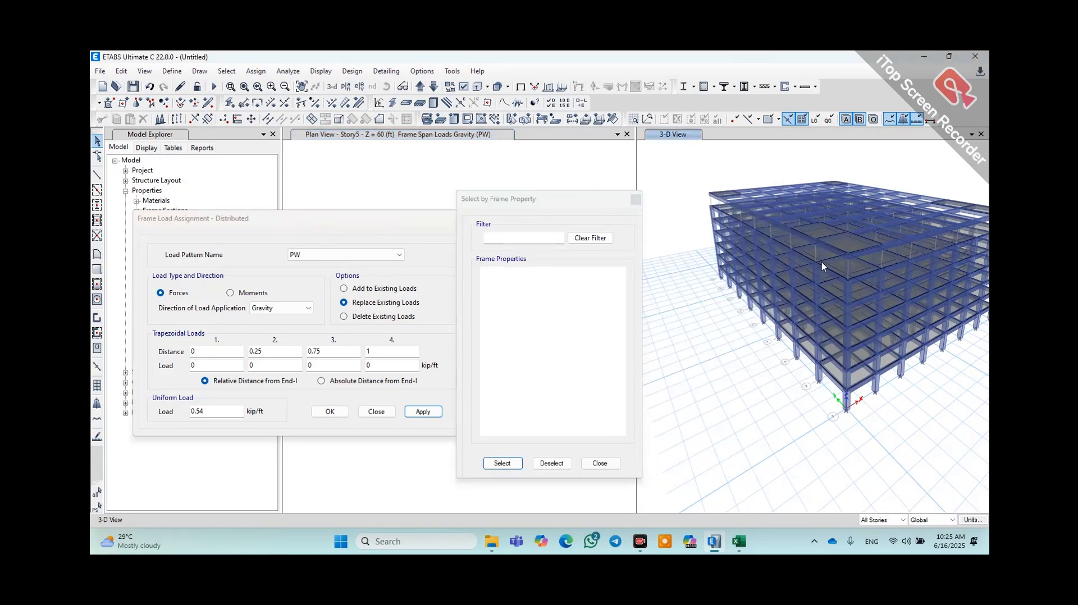
click(477, 88)
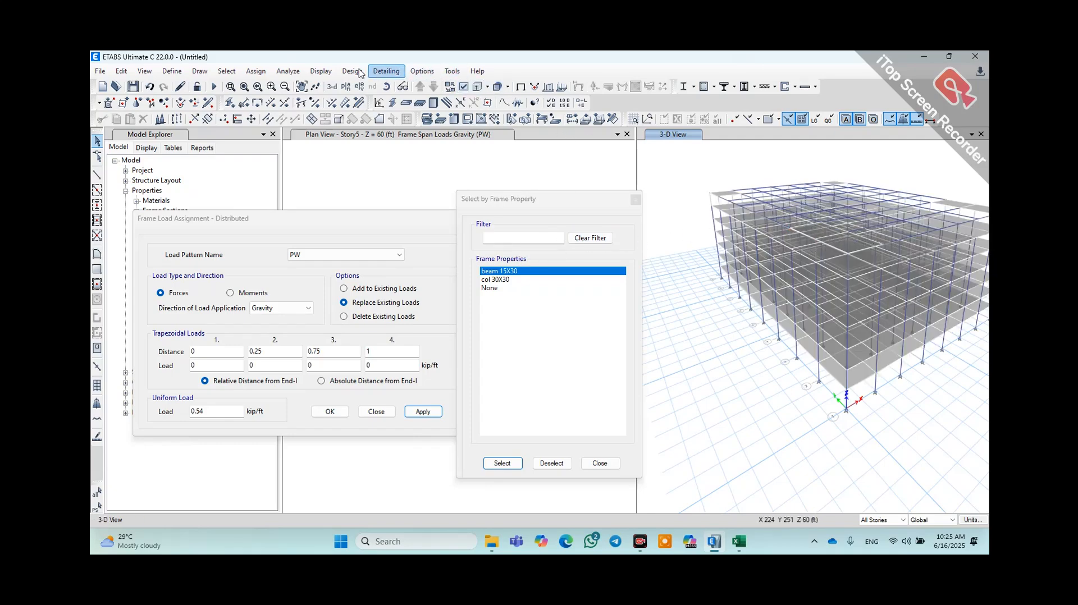
- Display the span forces applied directly to the frames under load pattern PW in the 3-D view, including joint loads and loading values
click(321, 71)
mouse_move(380, 105)
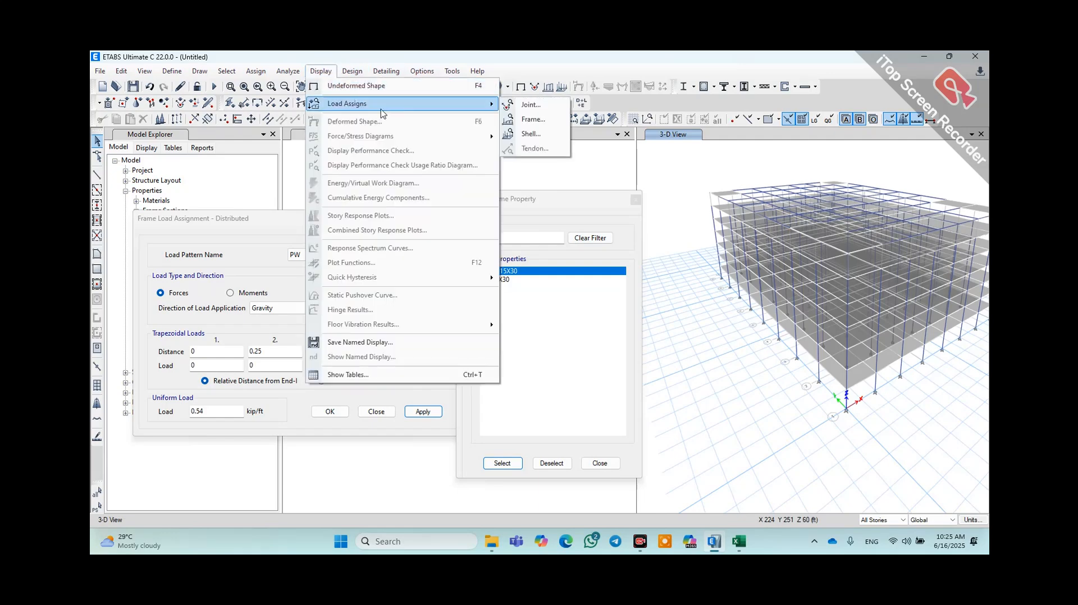
click(543, 120)
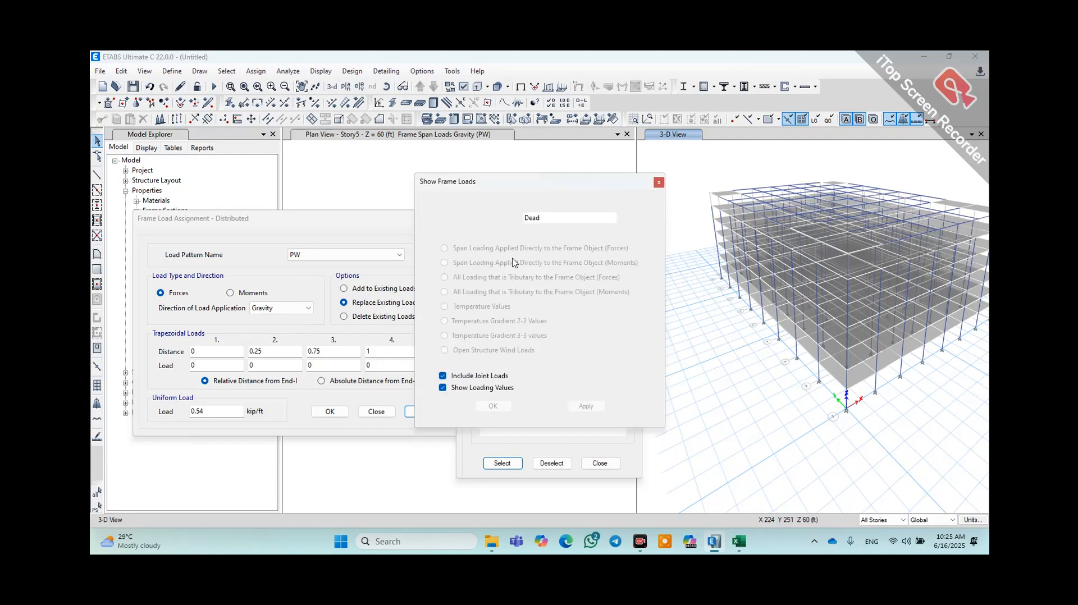
click(620, 219)
click(530, 262)
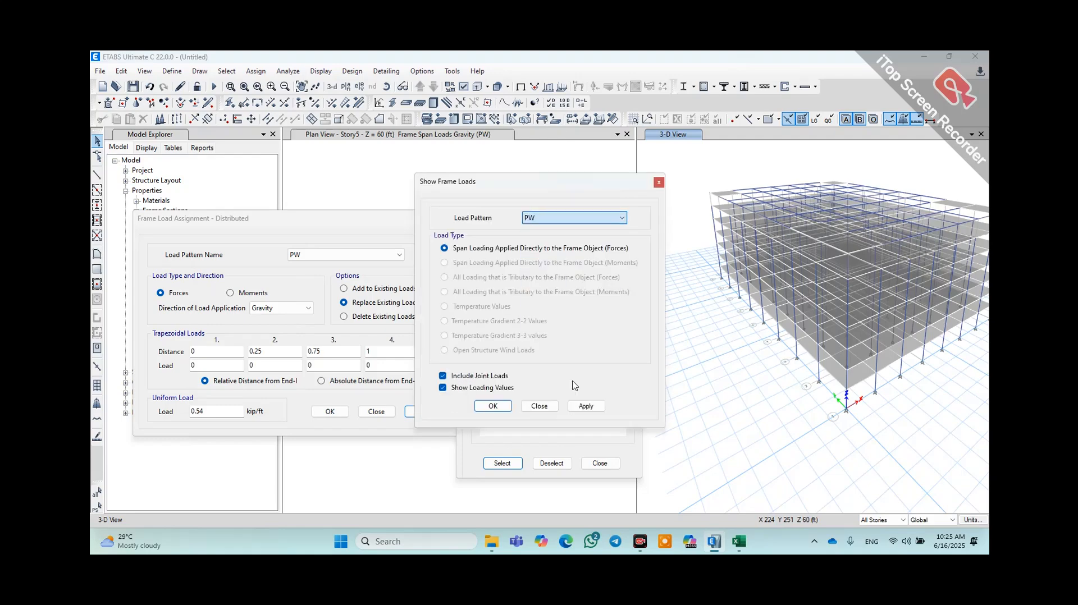
click(586, 406)
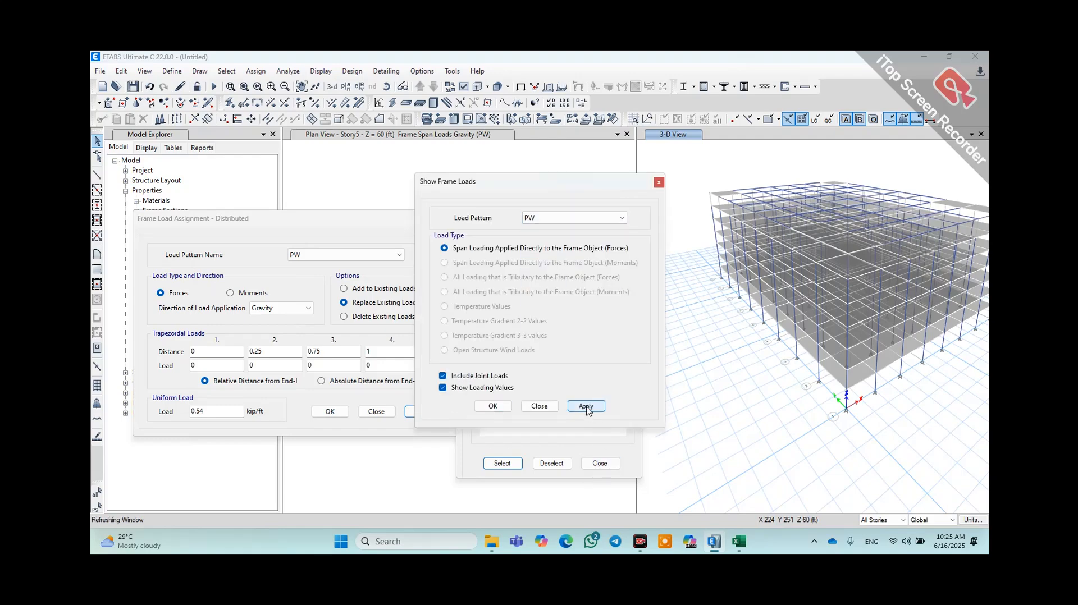
- Examine the PW span loads on the beams in the 3-D view, and close the load display, frame property selection and load assignment dialogs
scroll(880, 316, up, 5)
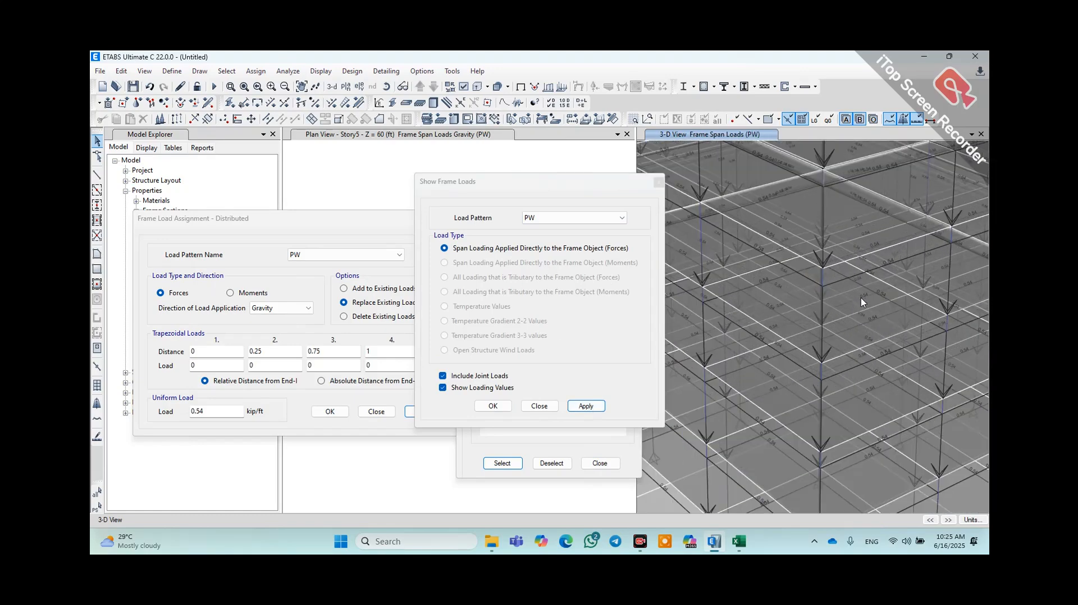
scroll(862, 306, down, 3)
scroll(864, 303, down, 3)
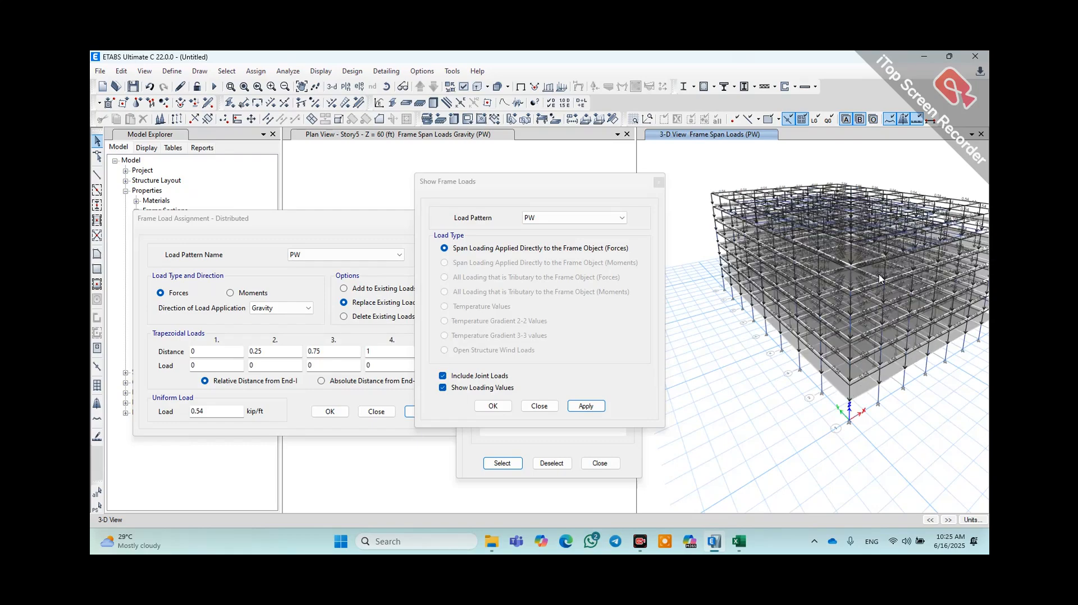
shift+middle_drag(896, 269, 936, 245)
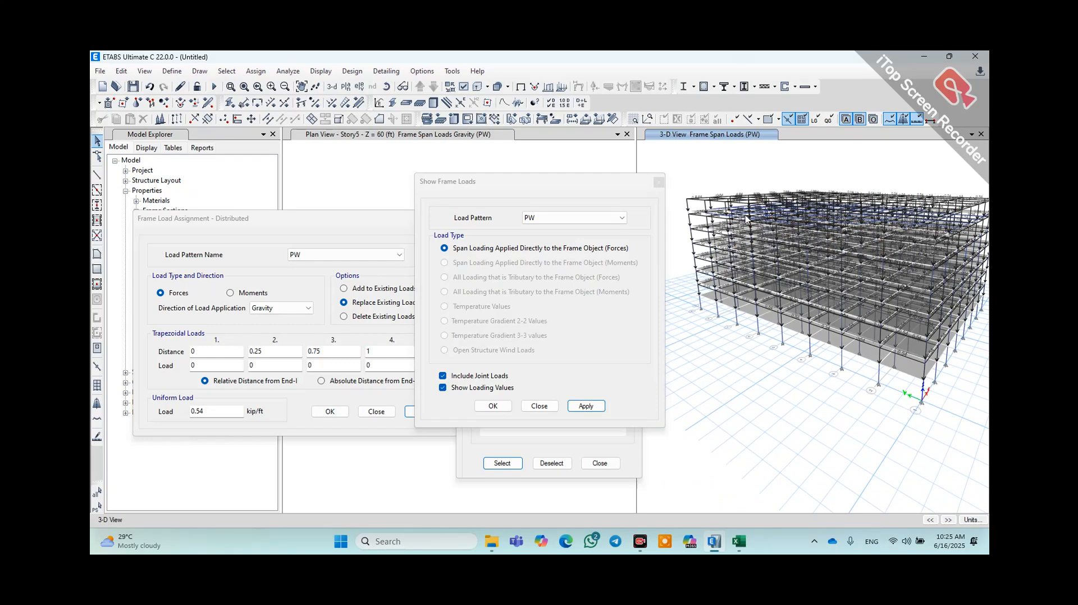
click(659, 182)
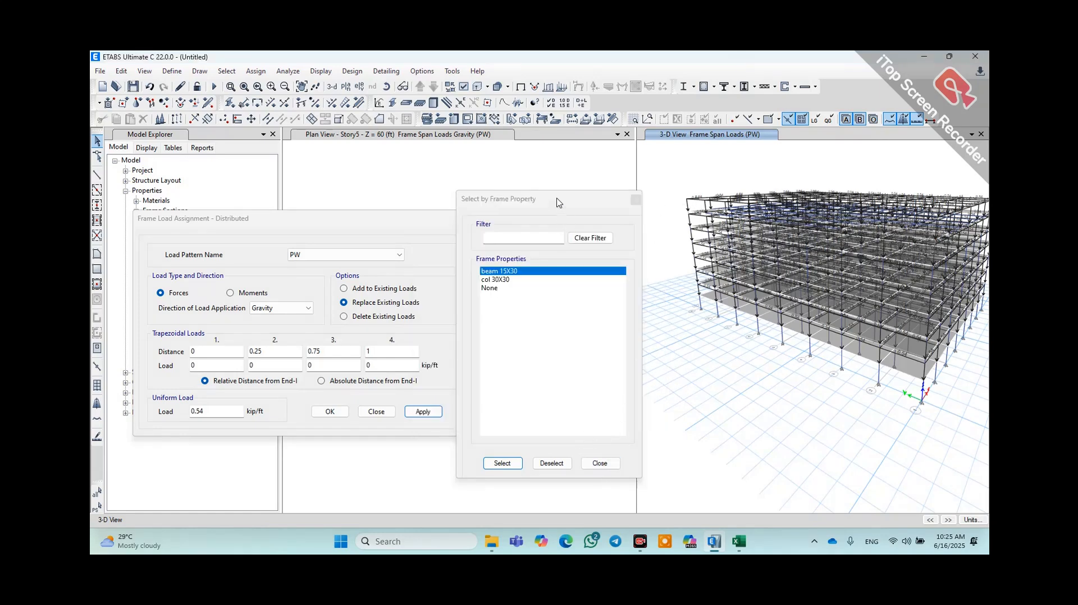
click(635, 200)
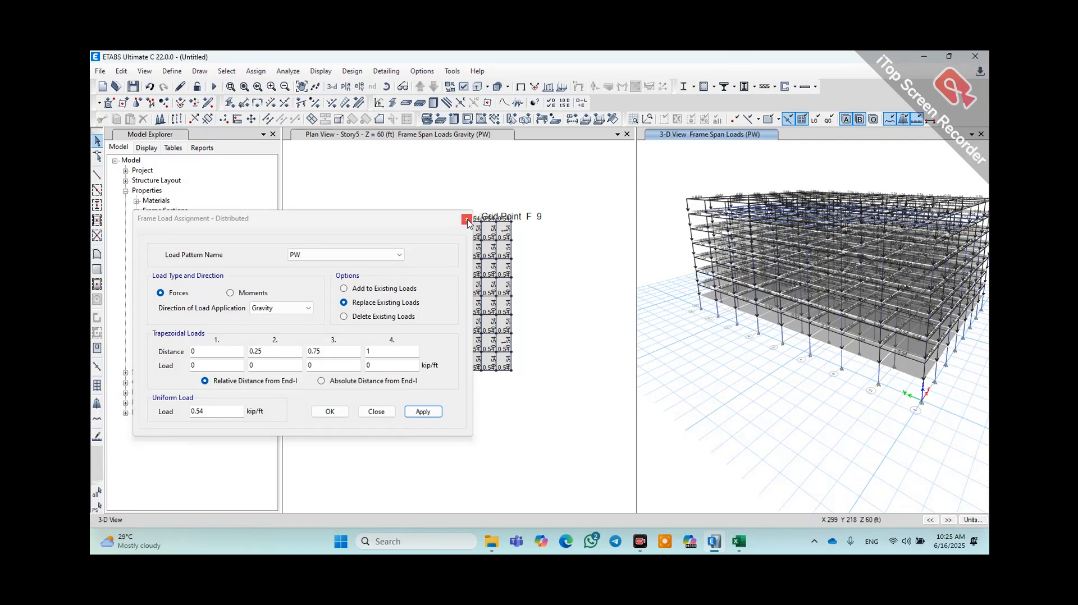
click(466, 218)
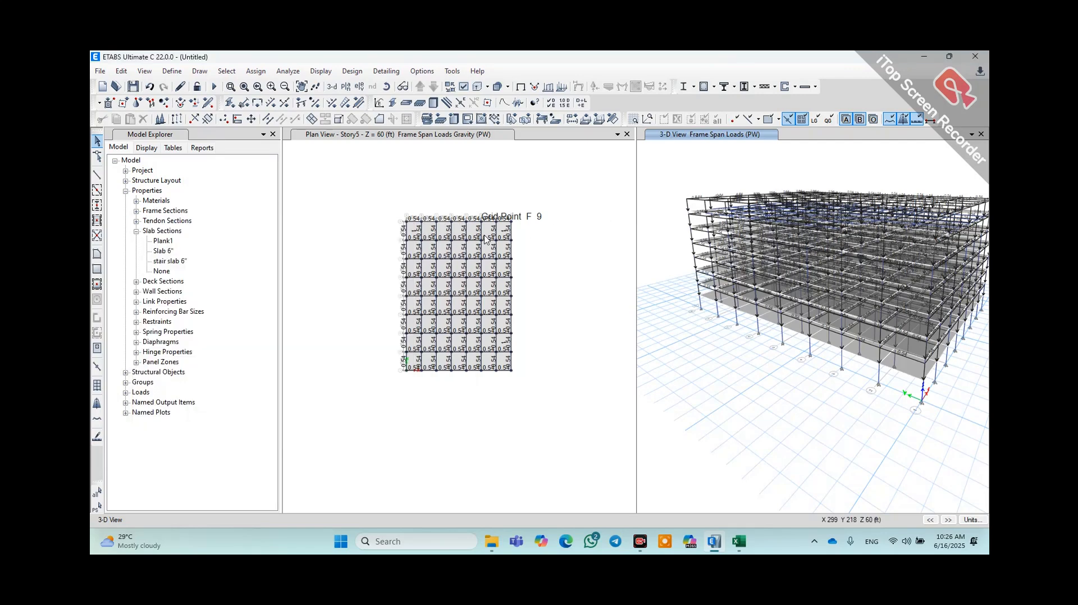
- Show the Story6 plan in place of the 3-D view, and restore the 3-D view
click(345, 87)
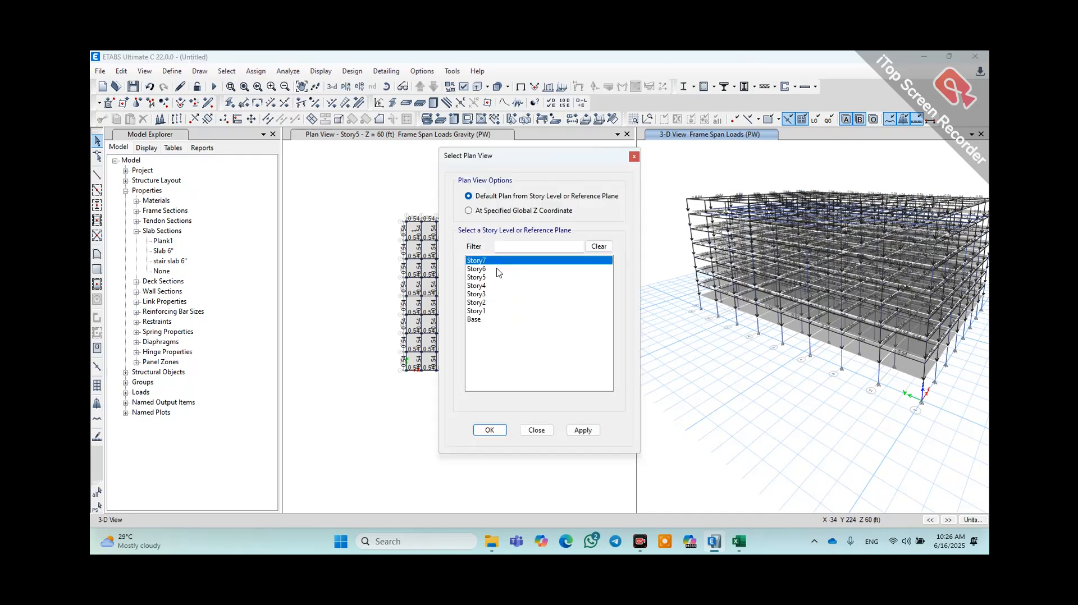
click(495, 270)
click(495, 261)
click(496, 269)
click(584, 431)
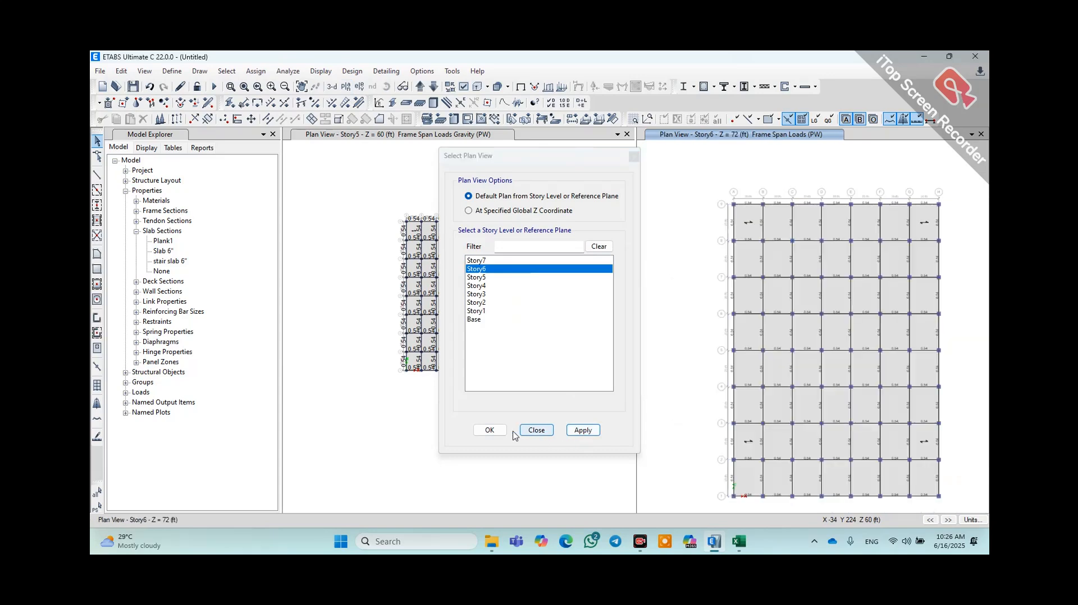
click(488, 430)
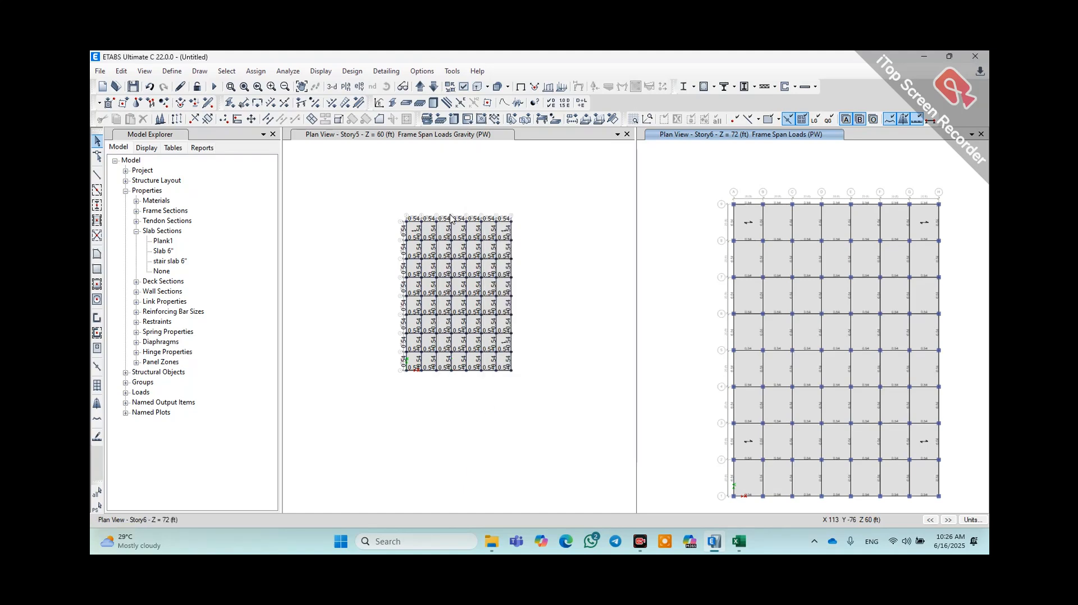
click(331, 87)
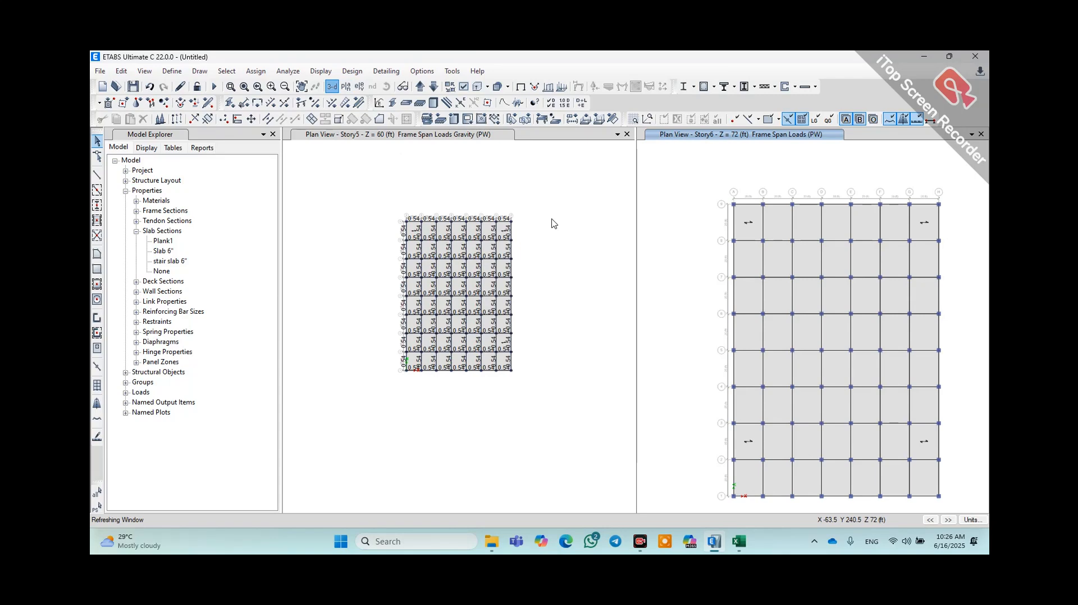
- Switch the Story5 plan view to the Story7 plan
click(503, 192)
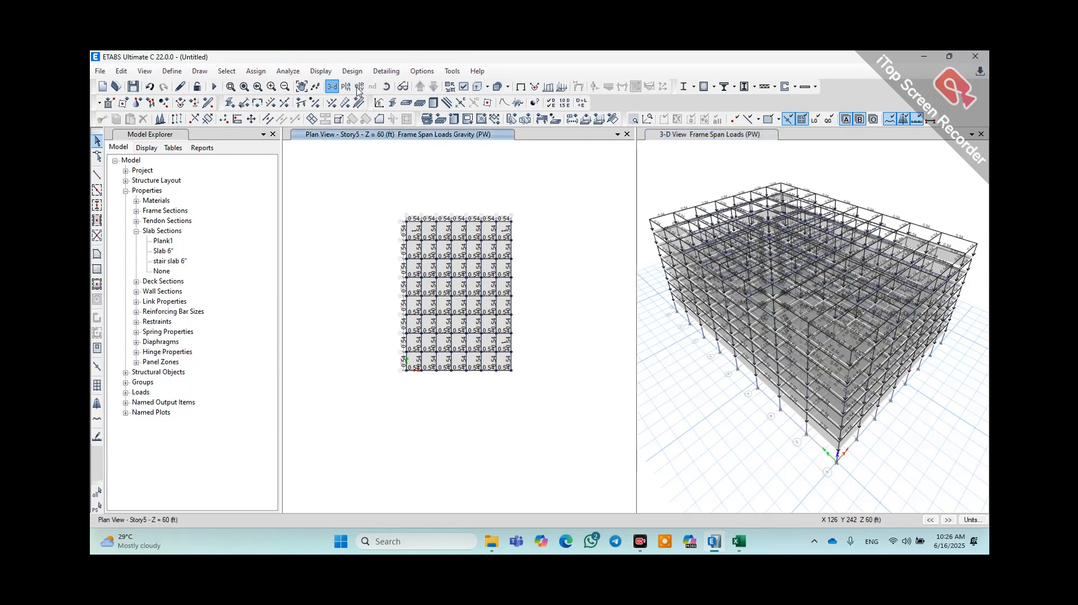
click(345, 87)
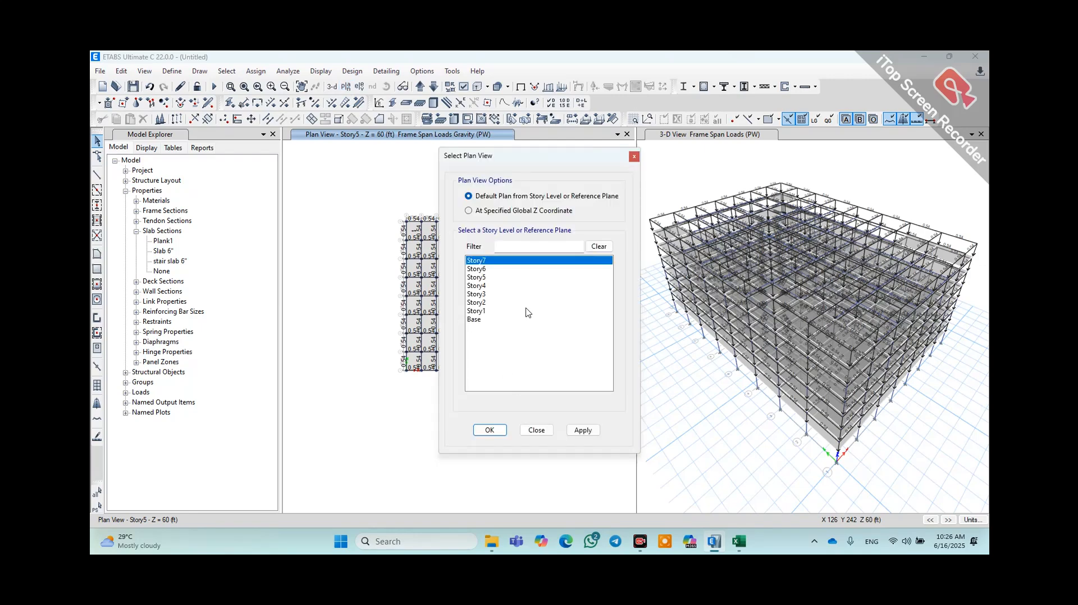
click(582, 430)
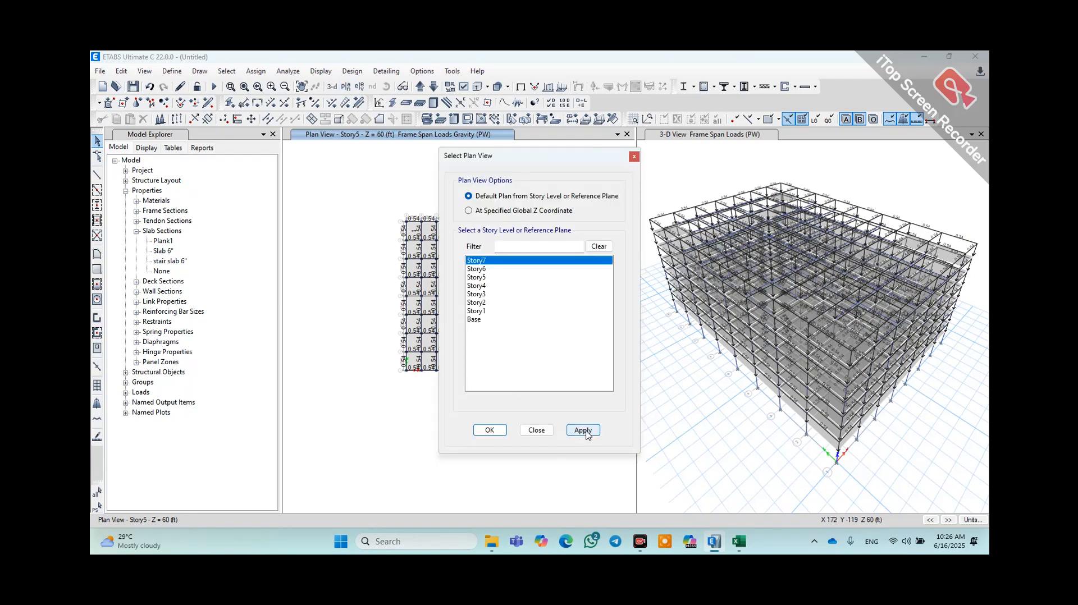
click(489, 431)
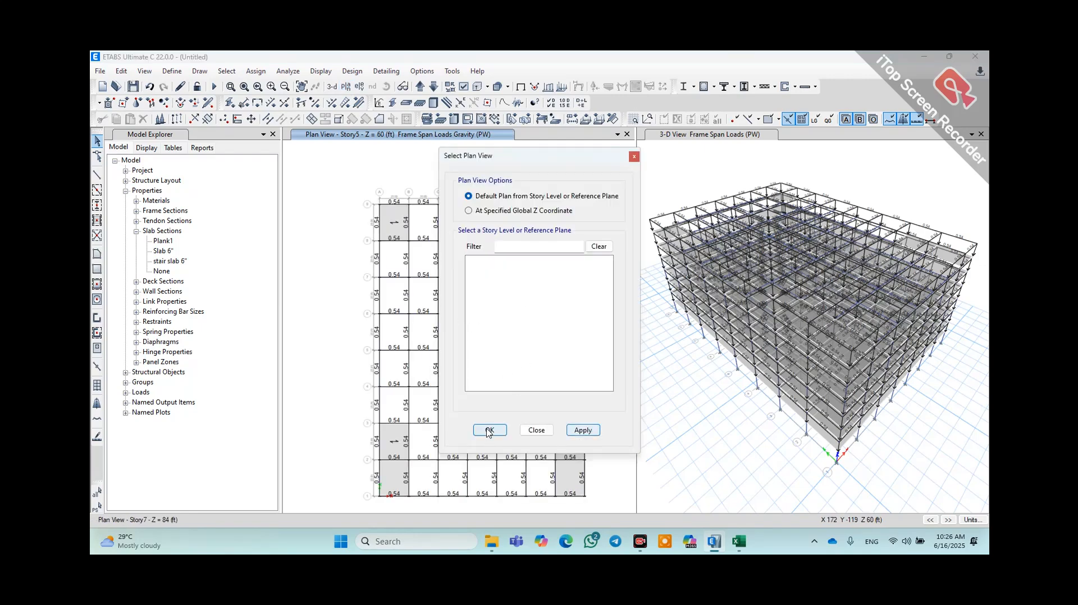
- Restrict the story scope to One Story for the Story7 plan using the line drawing mode, and return to selection mode
scroll(447, 193, down, 2)
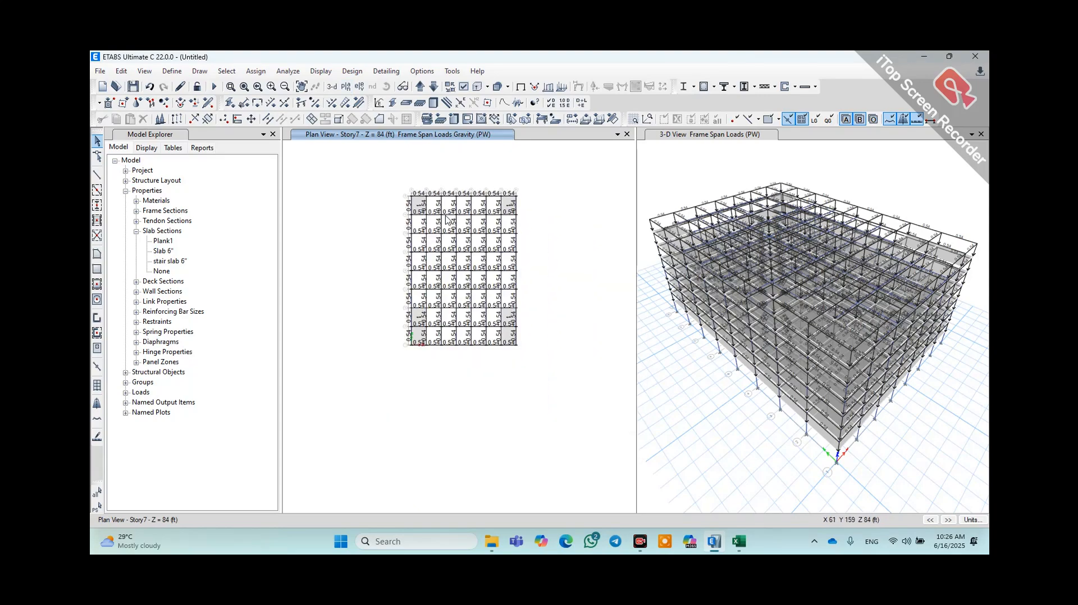
scroll(456, 227, down, 1)
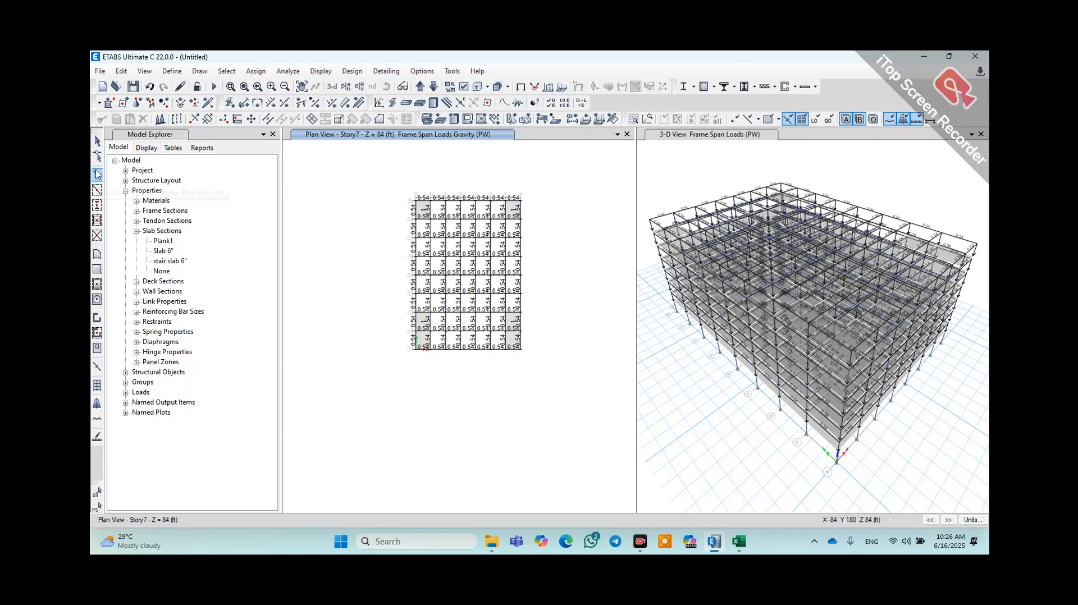
click(97, 174)
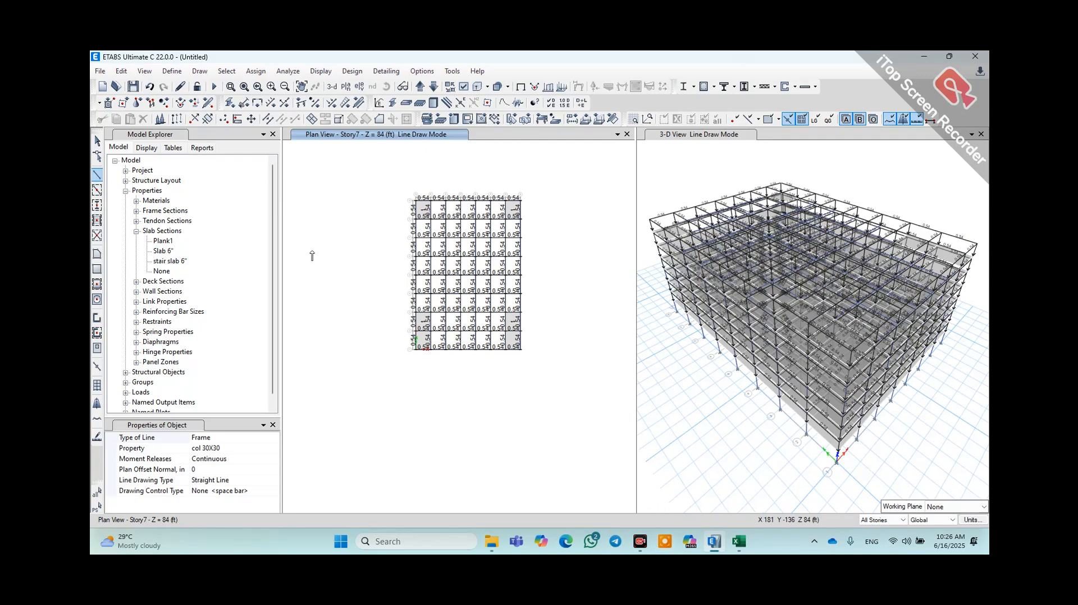
click(885, 520)
click(883, 530)
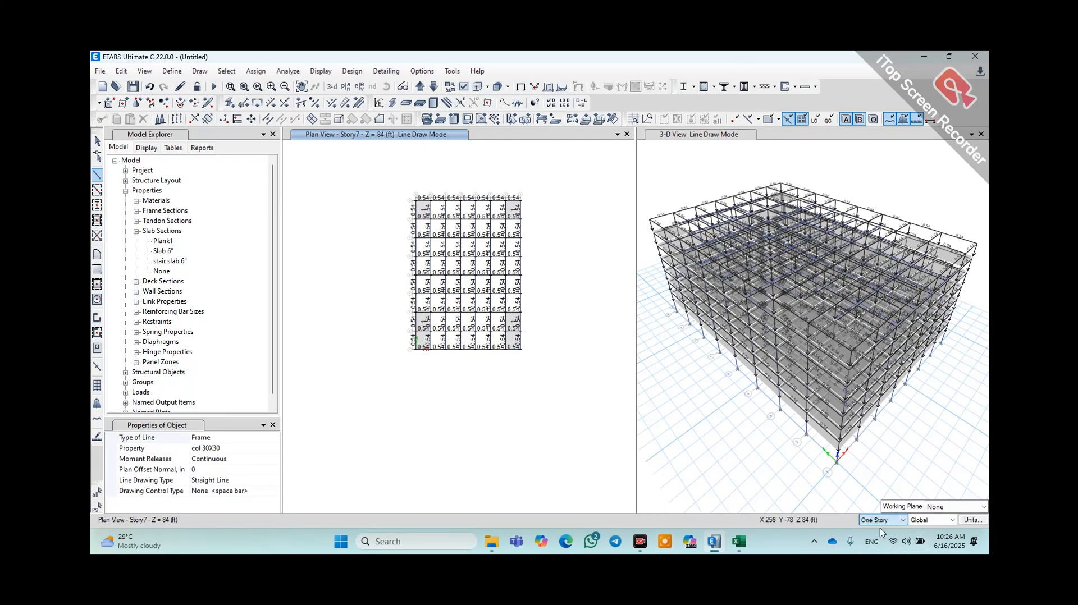
click(538, 180)
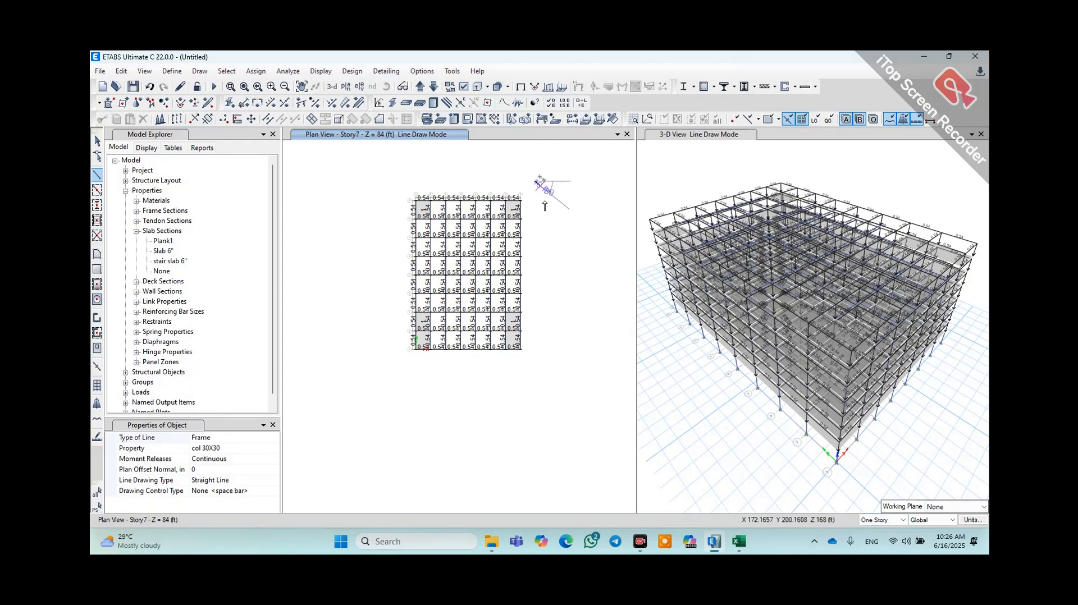
key(Escape)
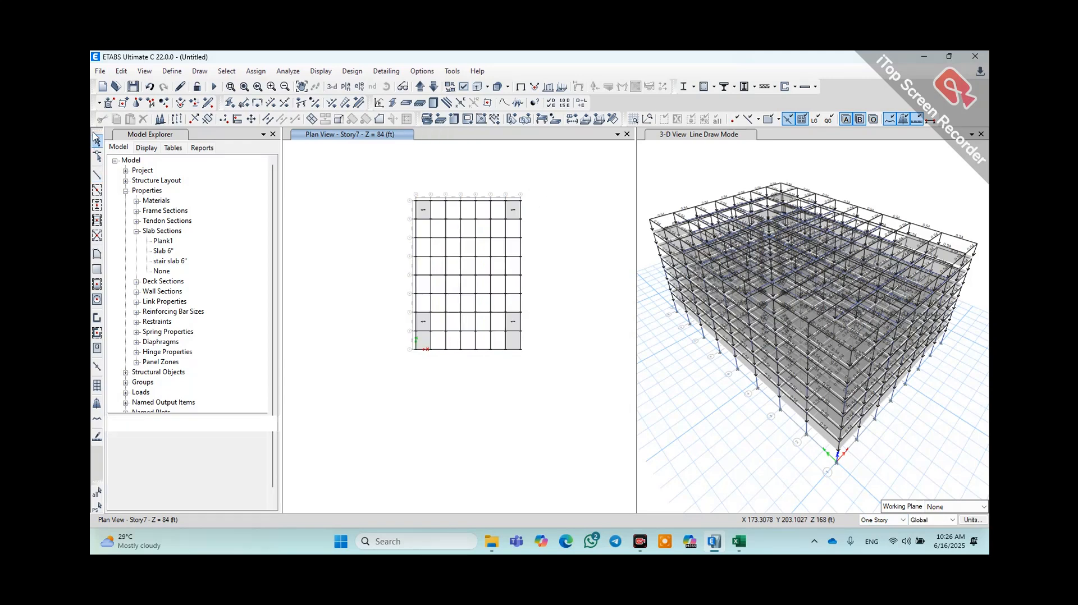
click(97, 142)
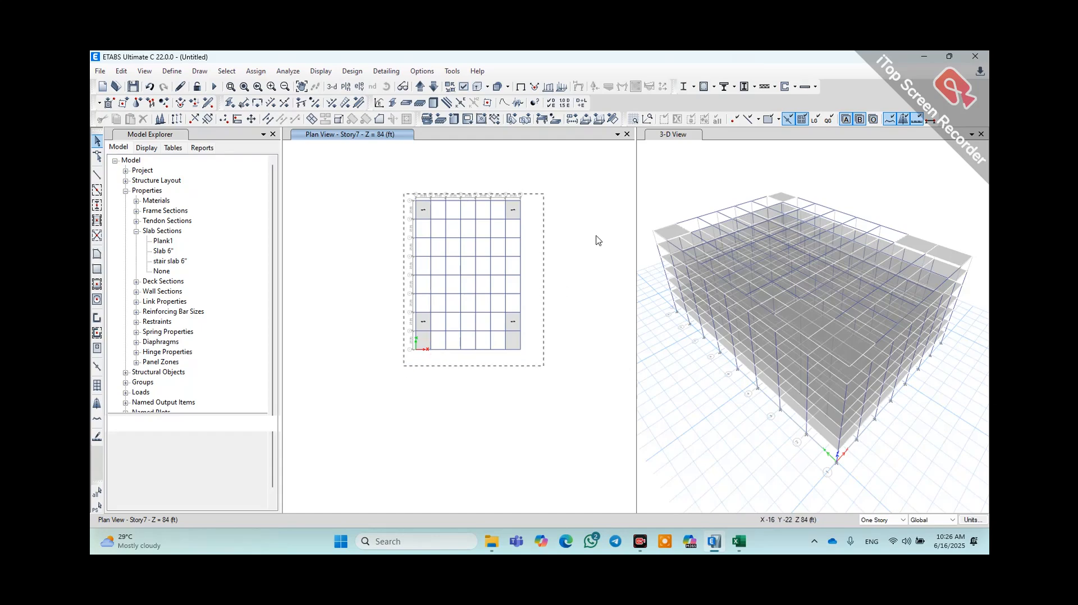
- Move the plan view down to Story6 and window-select the entire floor, clearing and repeating the selection once
drag(543, 193, 573, 196)
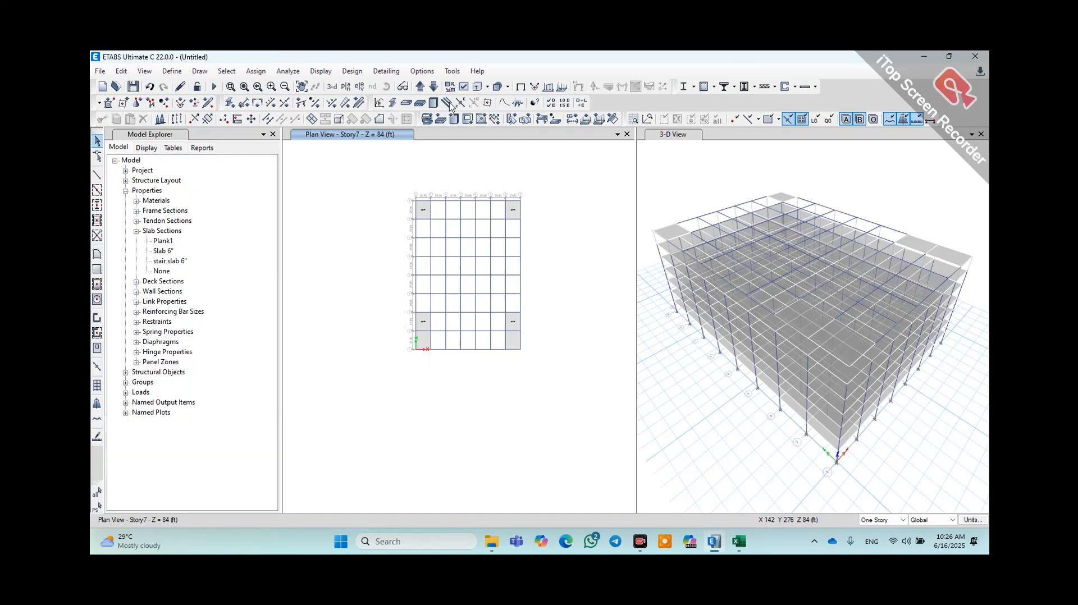
click(434, 87)
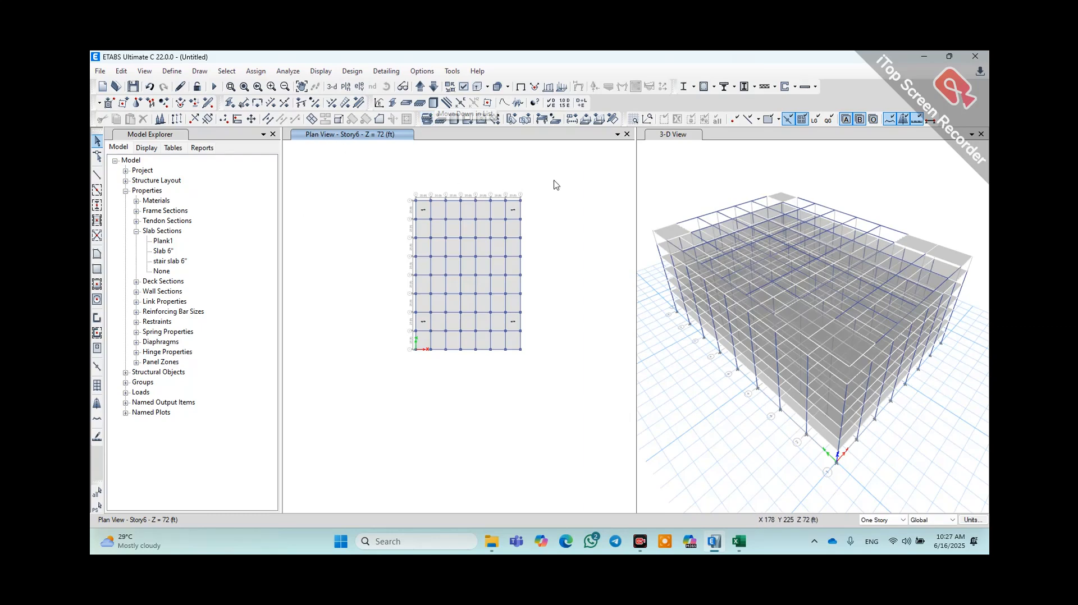
drag(391, 364, 393, 369)
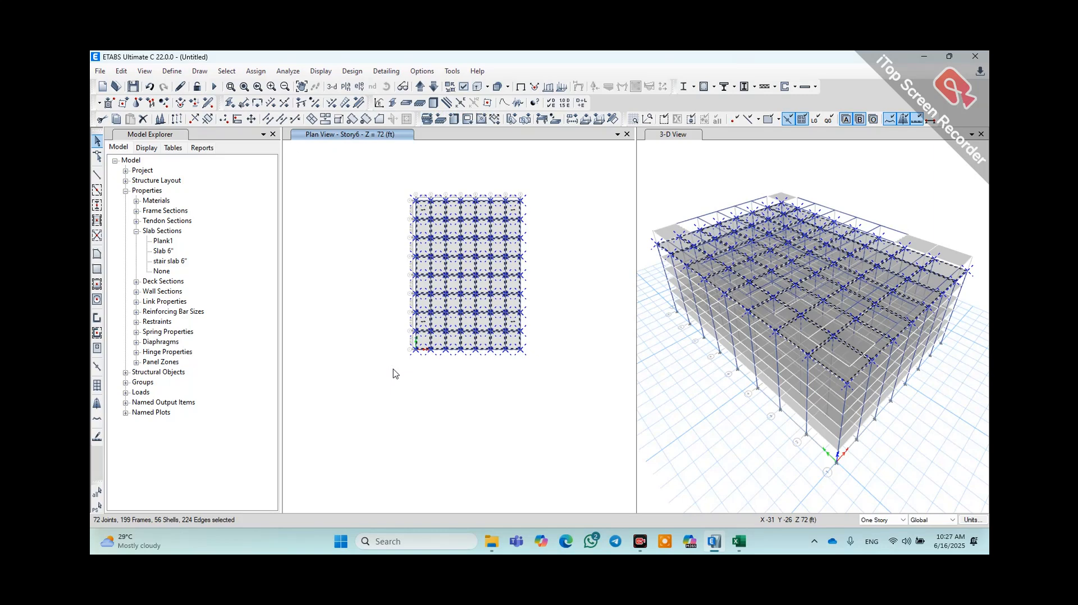
key(ctrl+q)
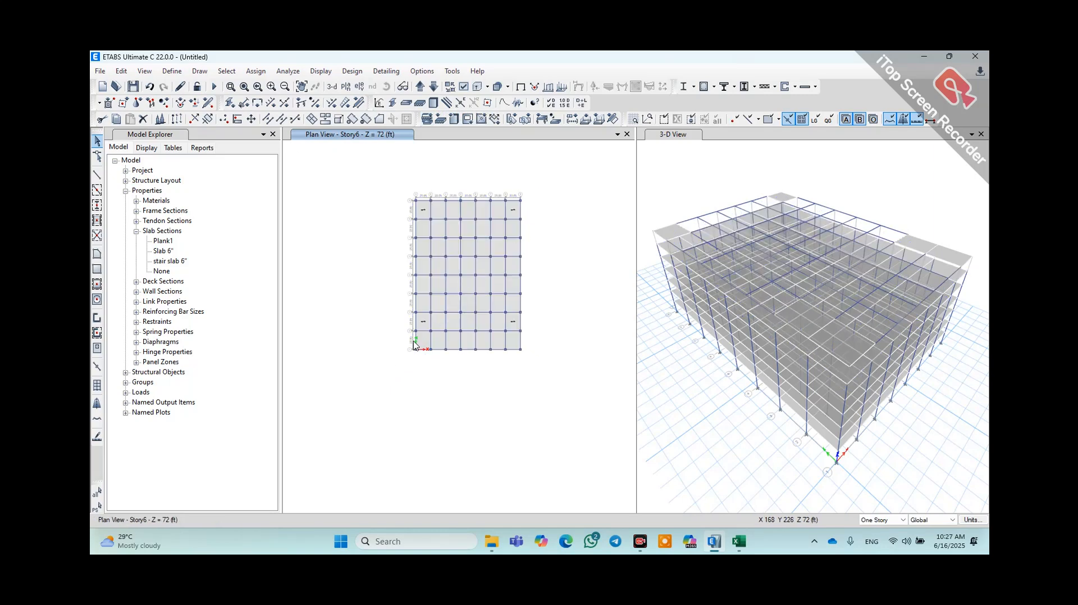
drag(413, 341, 403, 357)
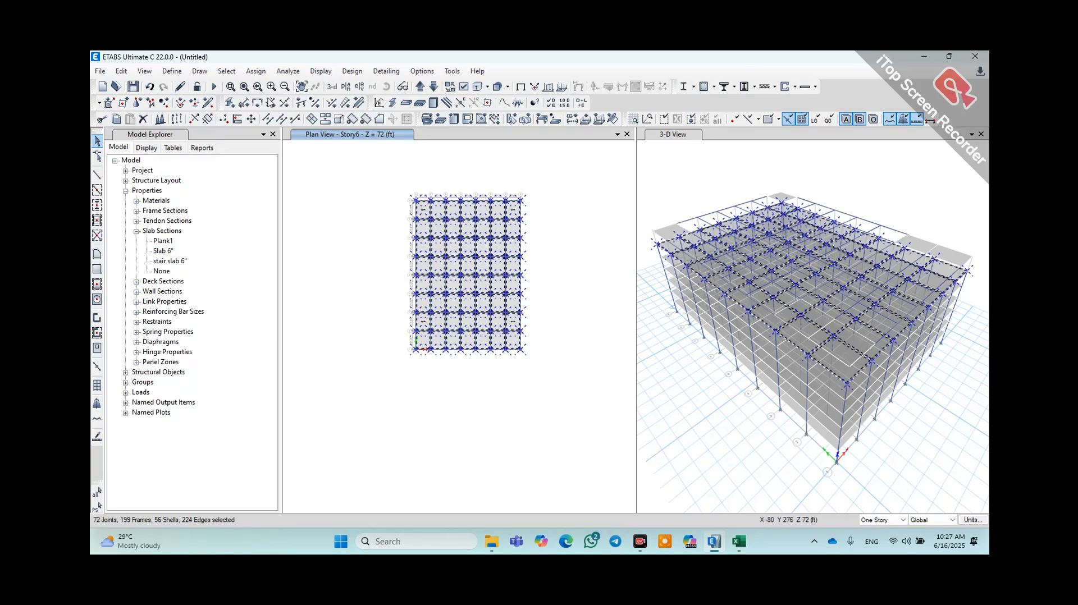
- Remove all floor objects from the Story6 selection by object type
click(226, 70)
mouse_move(257, 104)
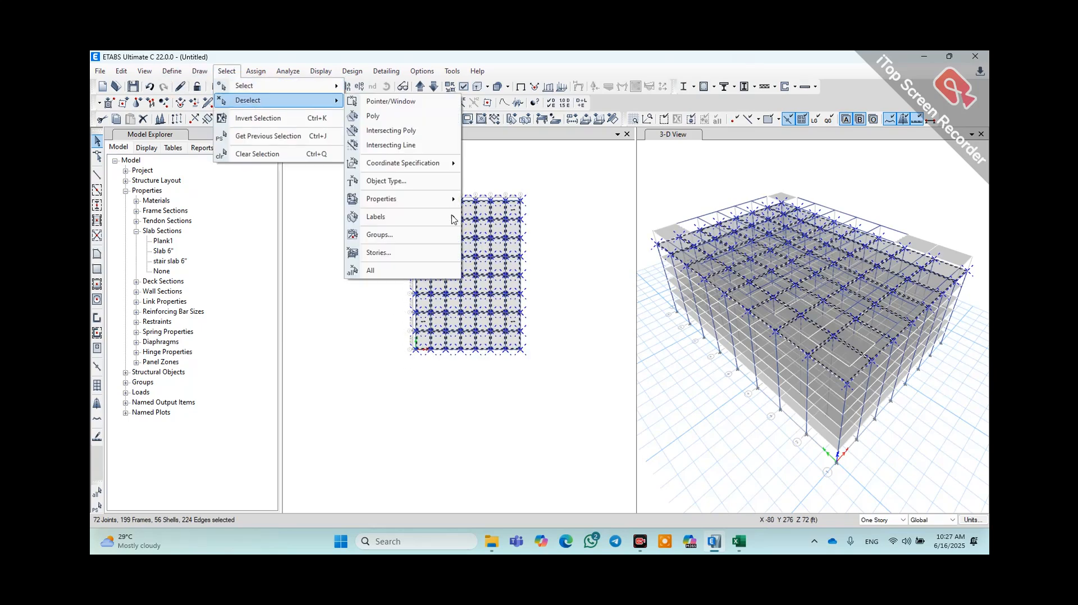
click(429, 181)
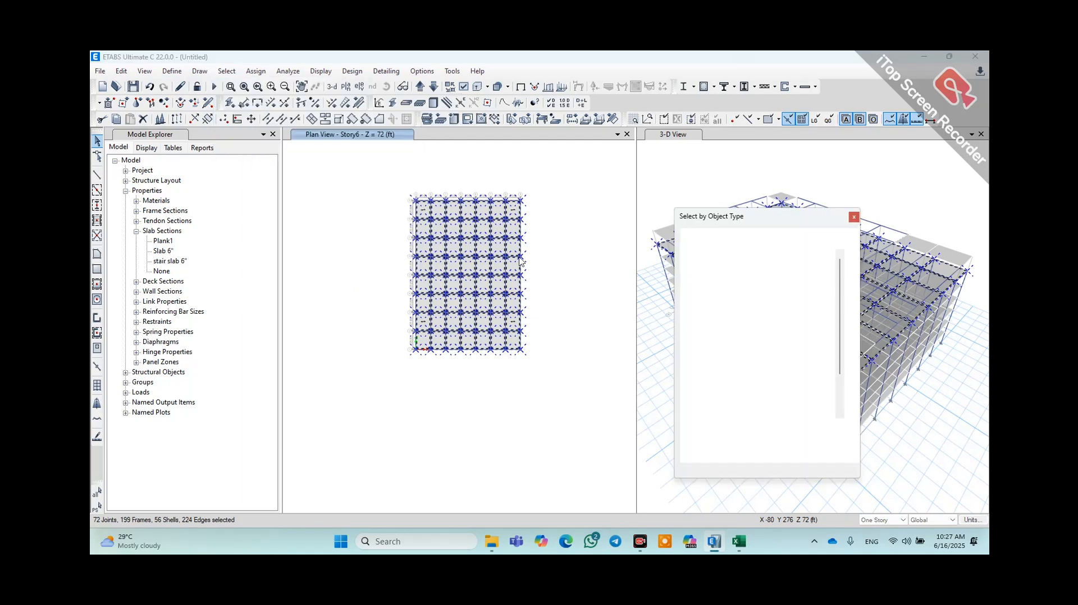
click(720, 280)
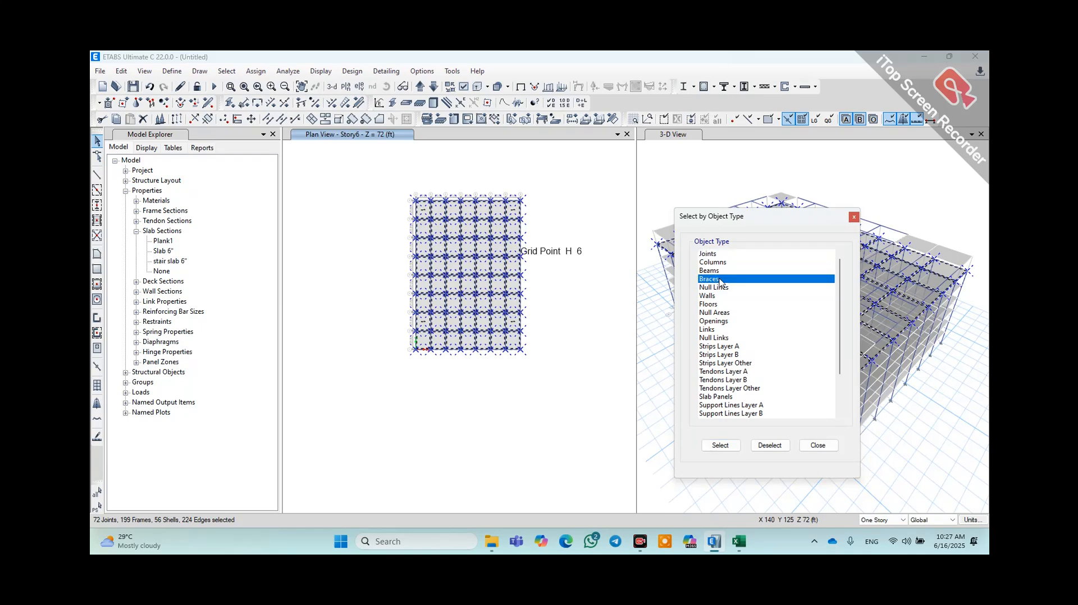
click(722, 305)
click(770, 445)
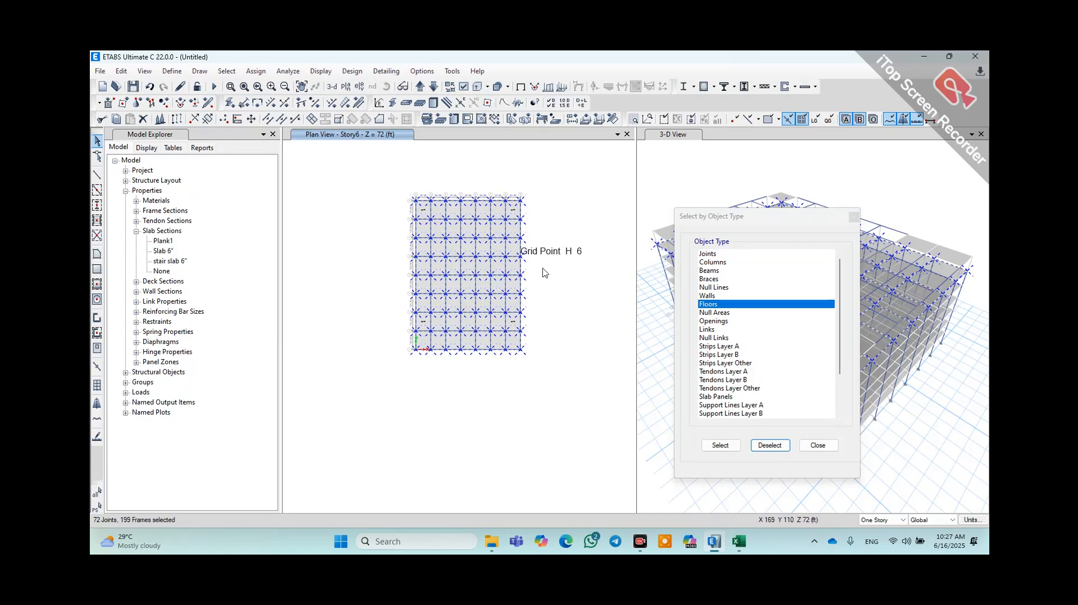
- Delete the existing distributed loads of load pattern PW from the selected Story6 frames
click(255, 71)
mouse_move(290, 176)
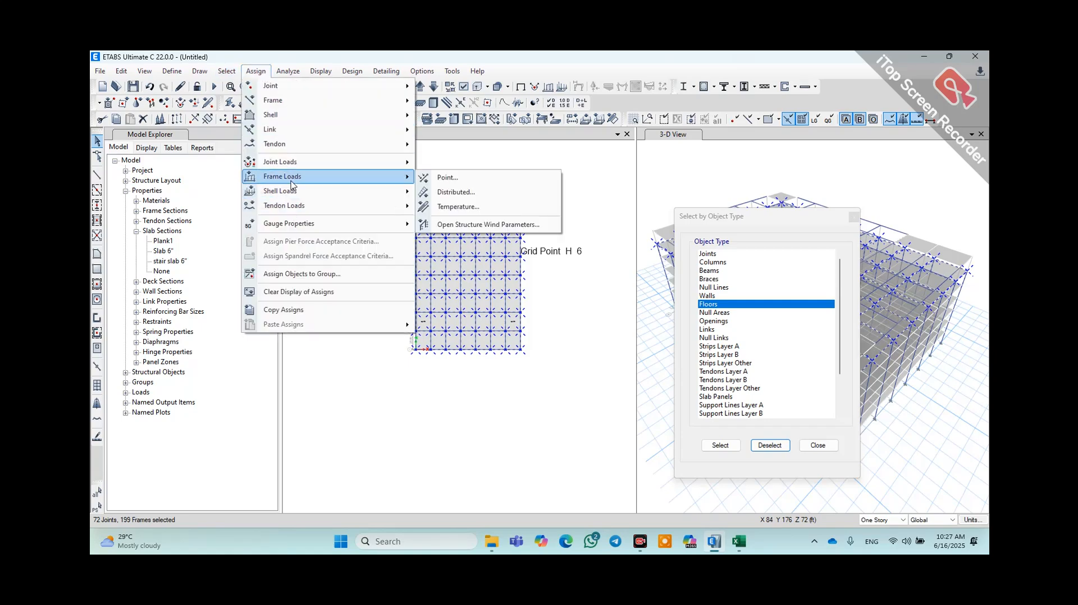
click(431, 193)
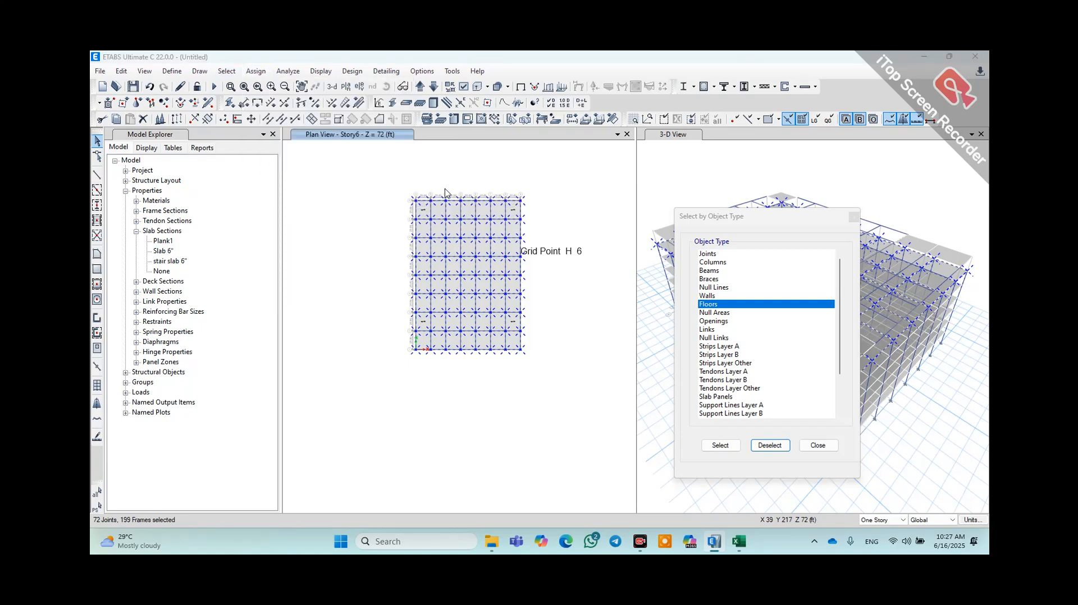
drag(337, 258, 790, 177)
click(811, 273)
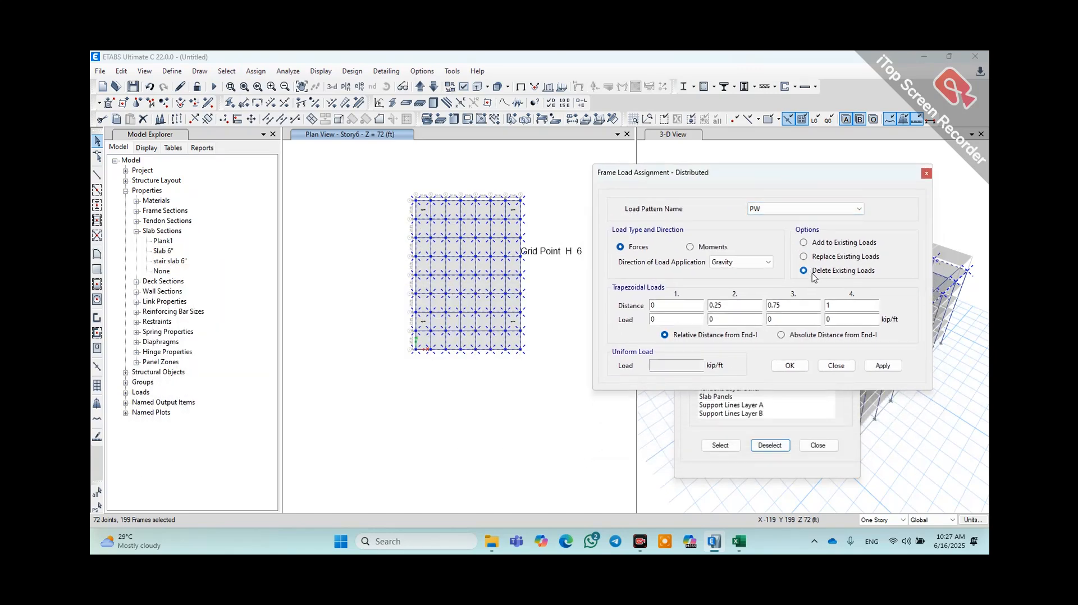
click(881, 367)
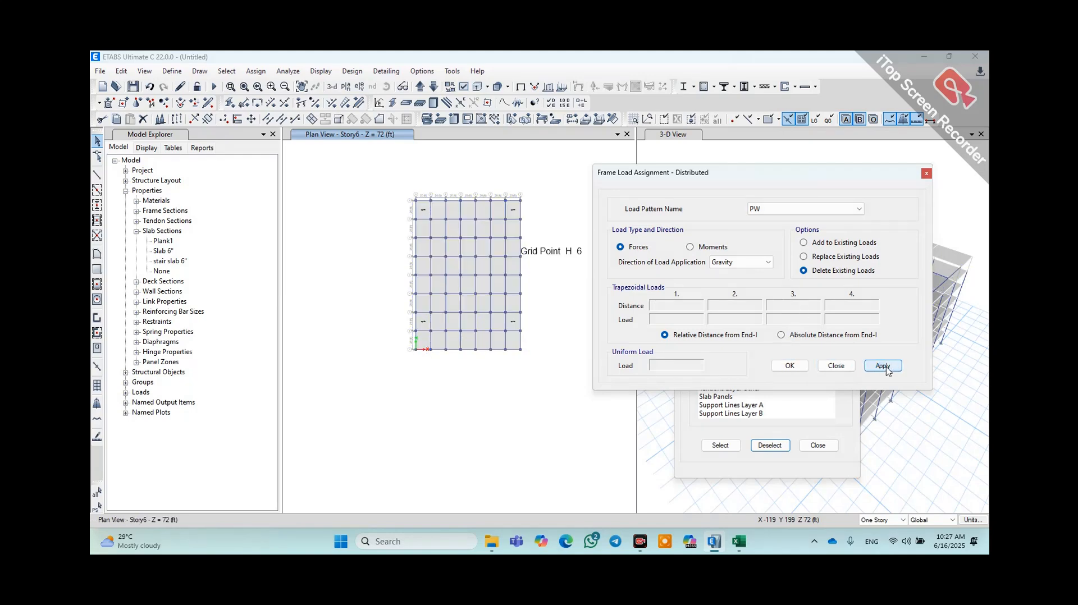
- Set the distributed frame load to replace existing loads under Parapet wall, with the uniform load of 0.16 kip/ft looked up in the Excel sheet
click(830, 257)
click(782, 209)
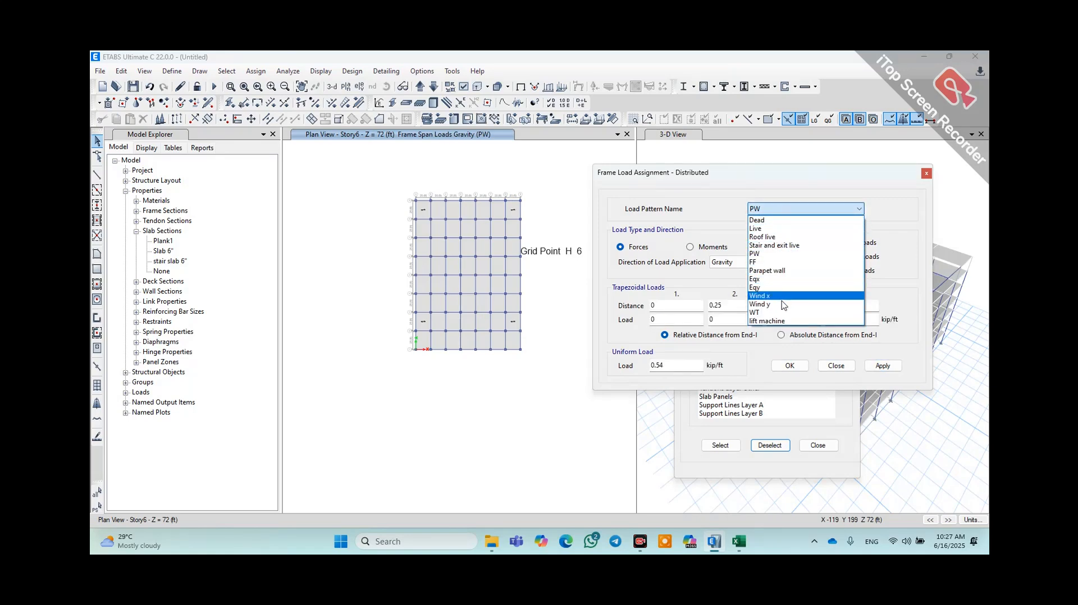
click(784, 270)
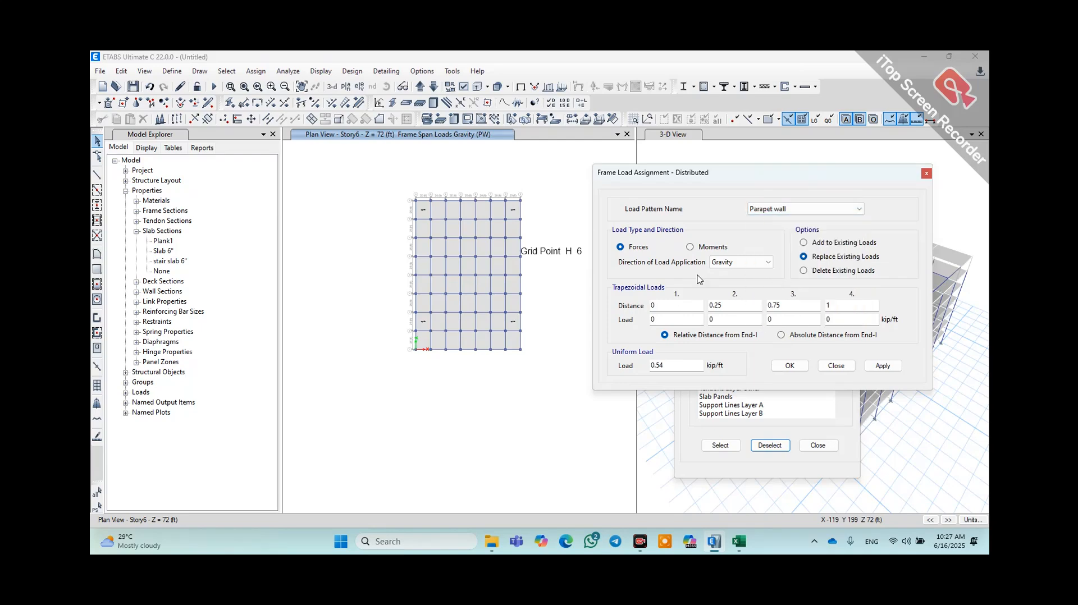
double_click(678, 367)
click(740, 543)
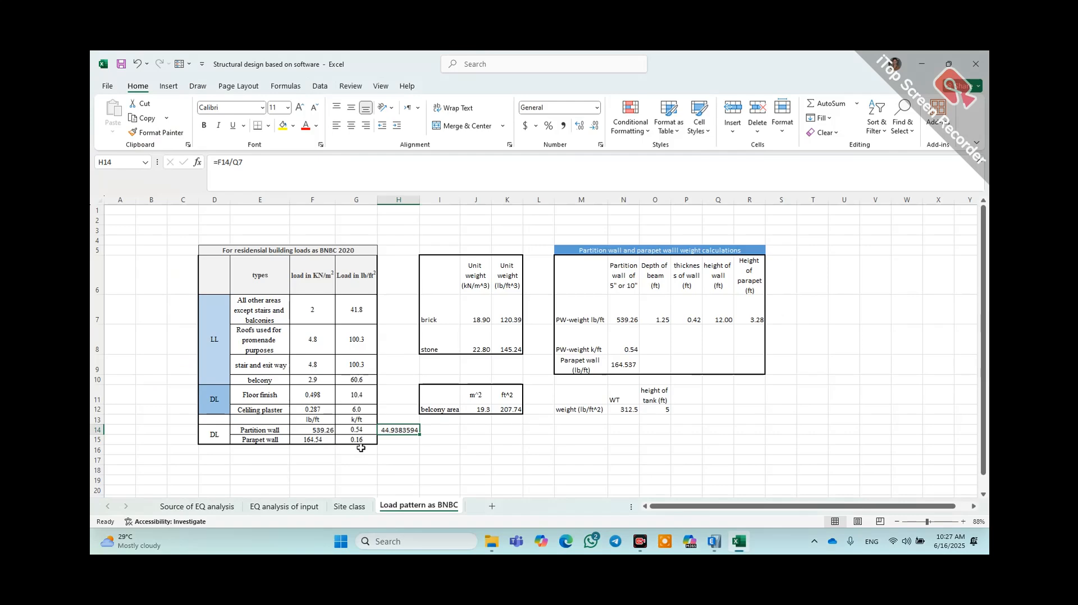
click(711, 542)
click(667, 365)
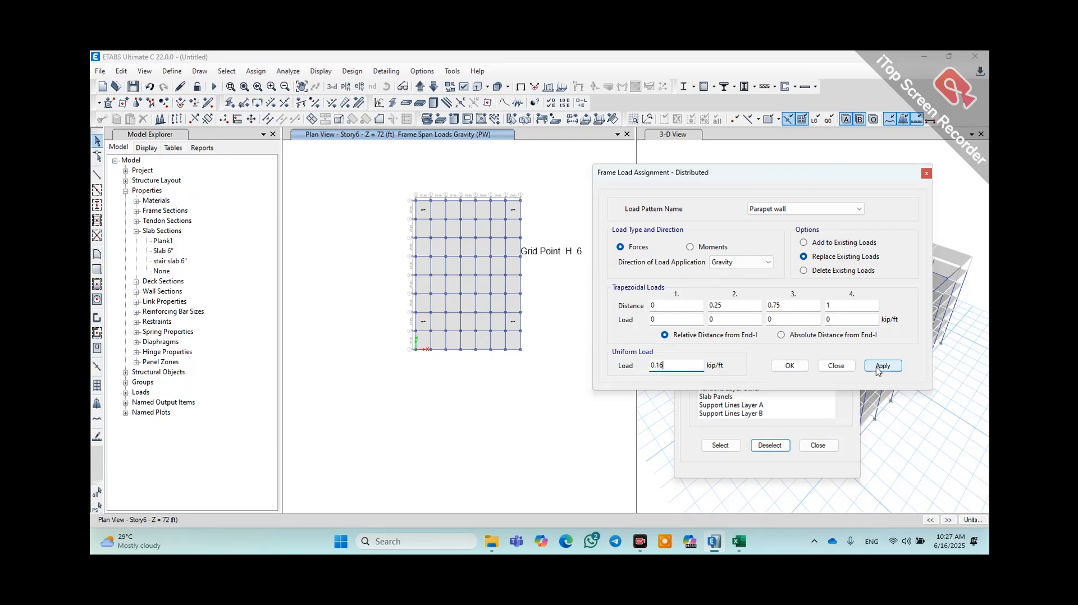
- Restore the previous Story6 selection, apply the 0.16 kip/ft Parapet wall load to its frames, and close the load assignment
click(224, 78)
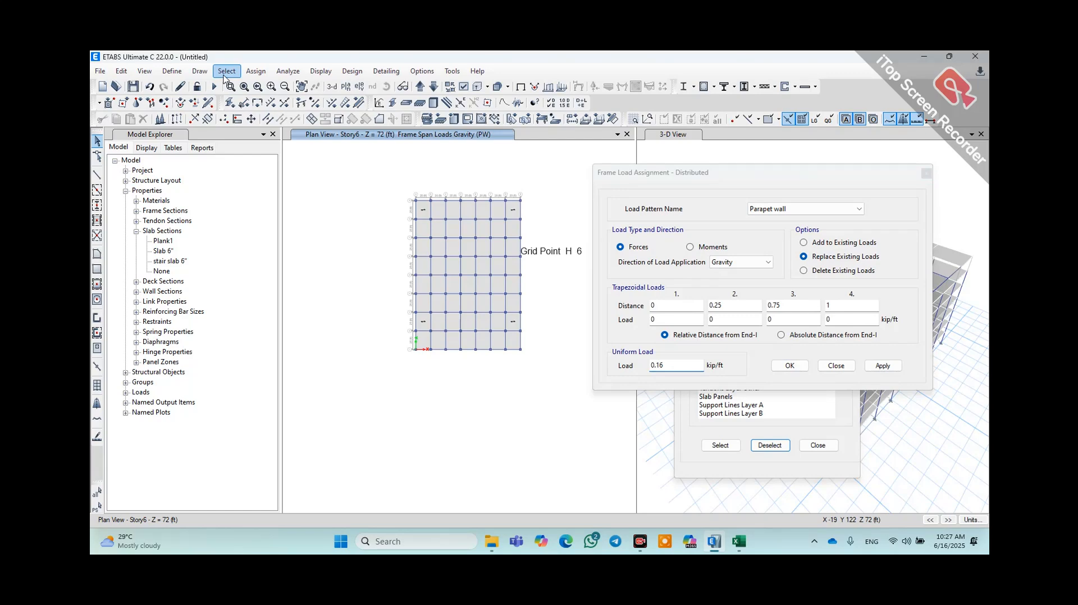
click(225, 75)
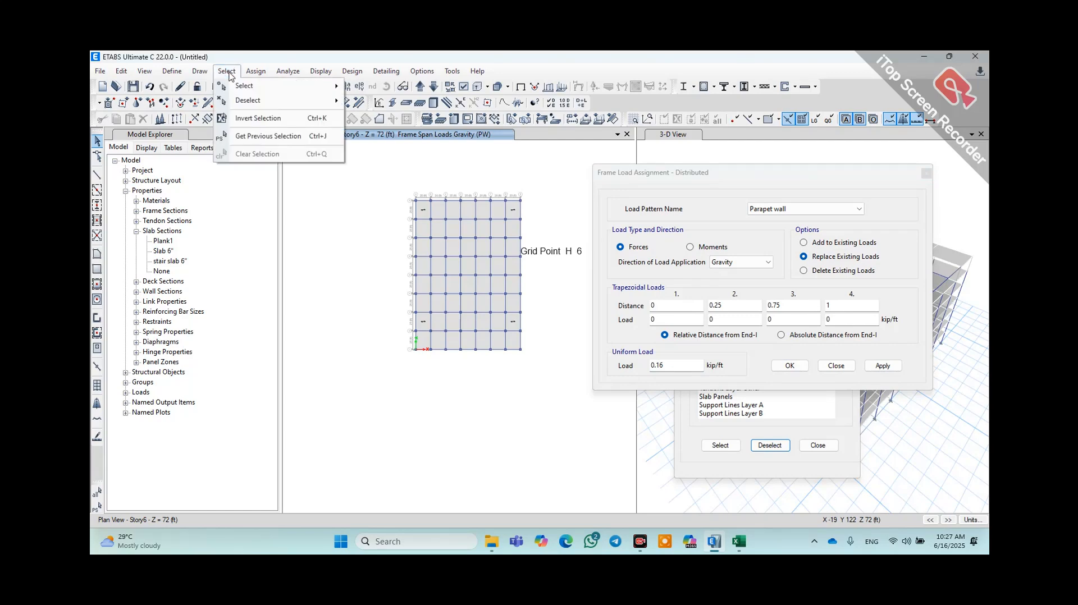
click(250, 140)
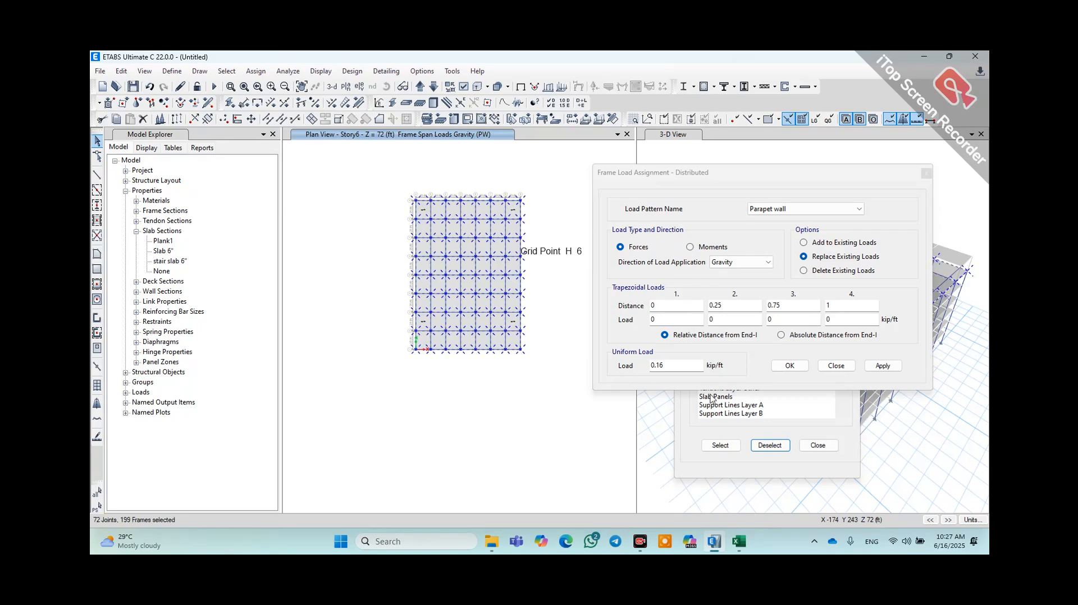
click(883, 365)
click(790, 366)
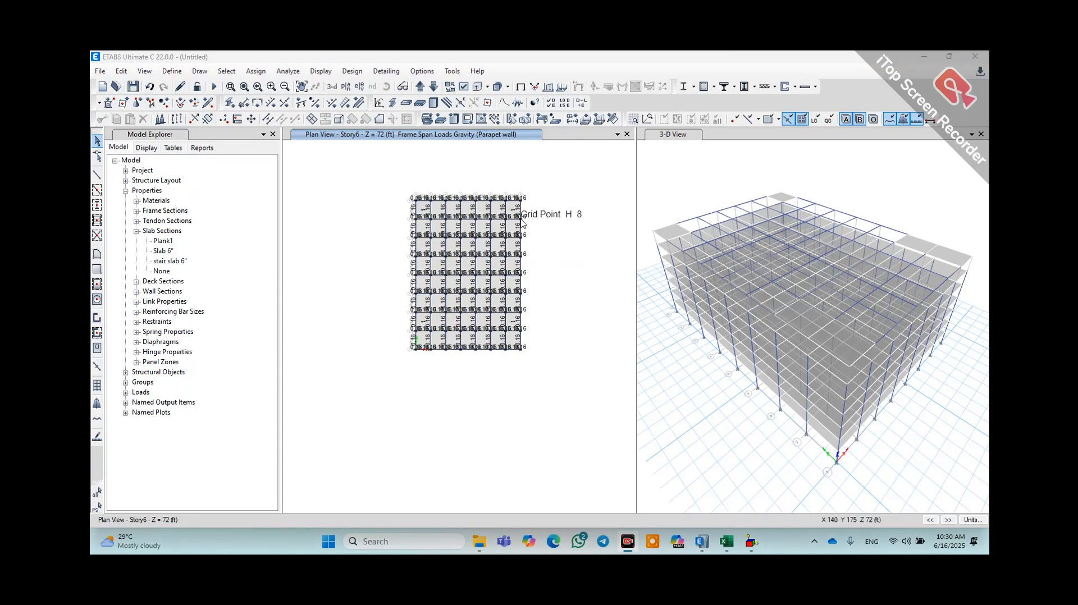
scroll(513, 221, down, 2)
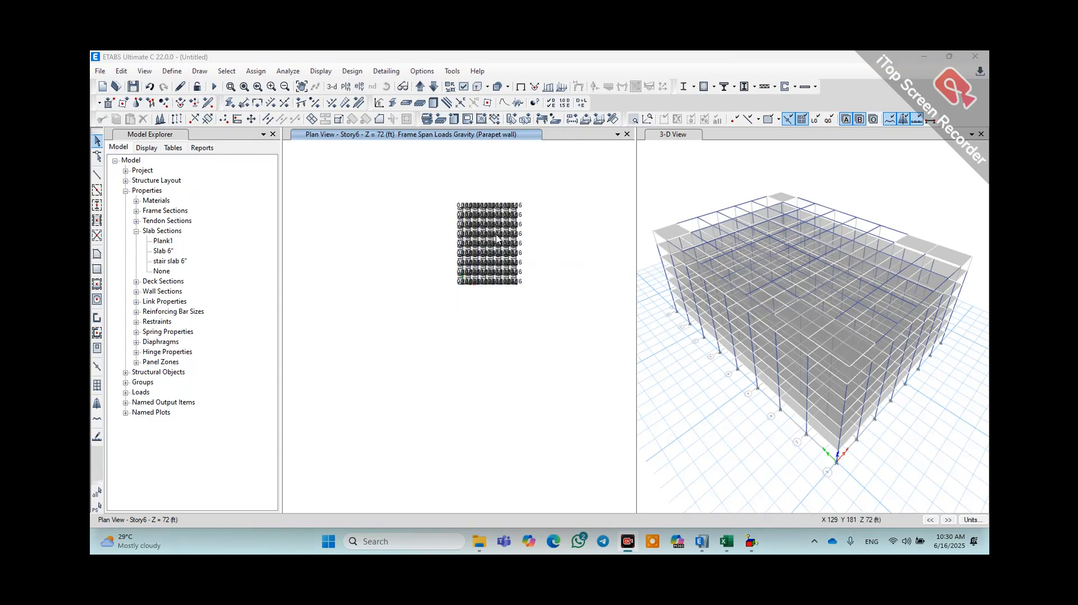
middle_drag(496, 239, 480, 318)
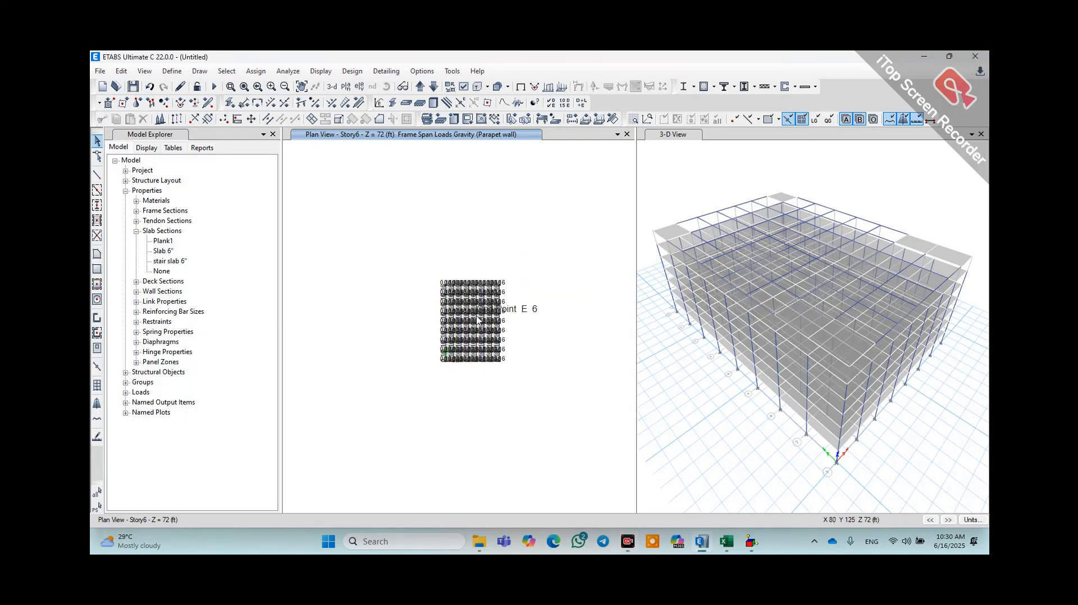
scroll(478, 319, up, 2)
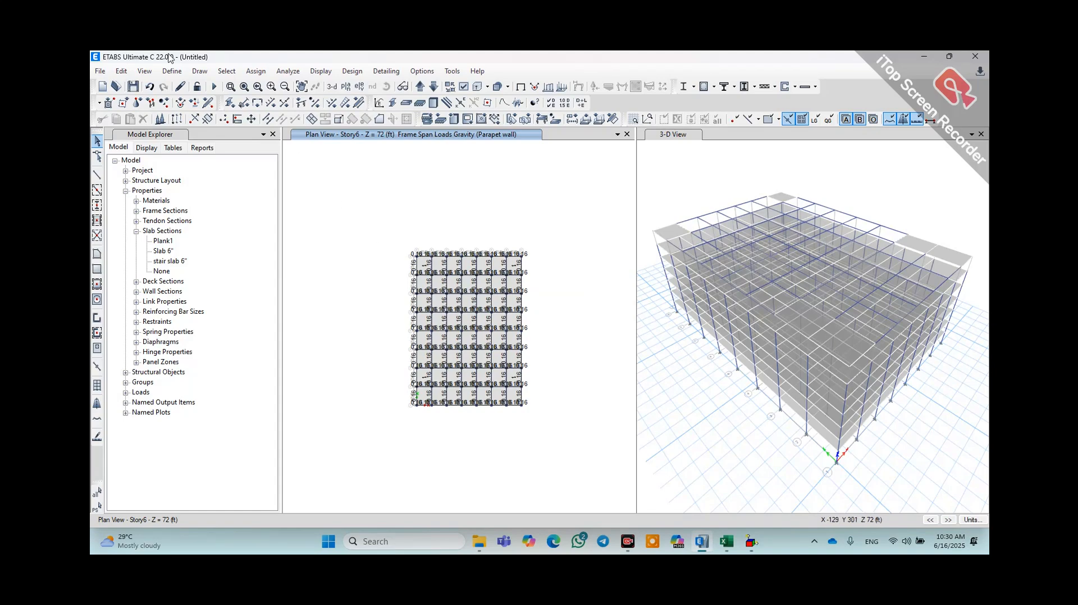
- Open the ASCE 7-05 lateral load settings of the Eqx seismic load pattern
click(172, 71)
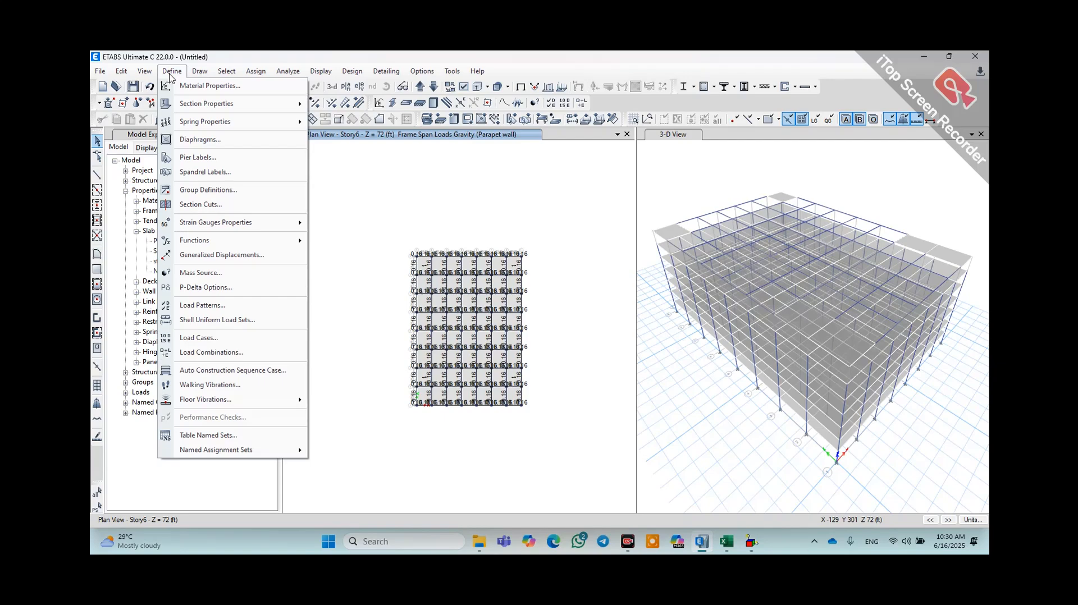
click(202, 305)
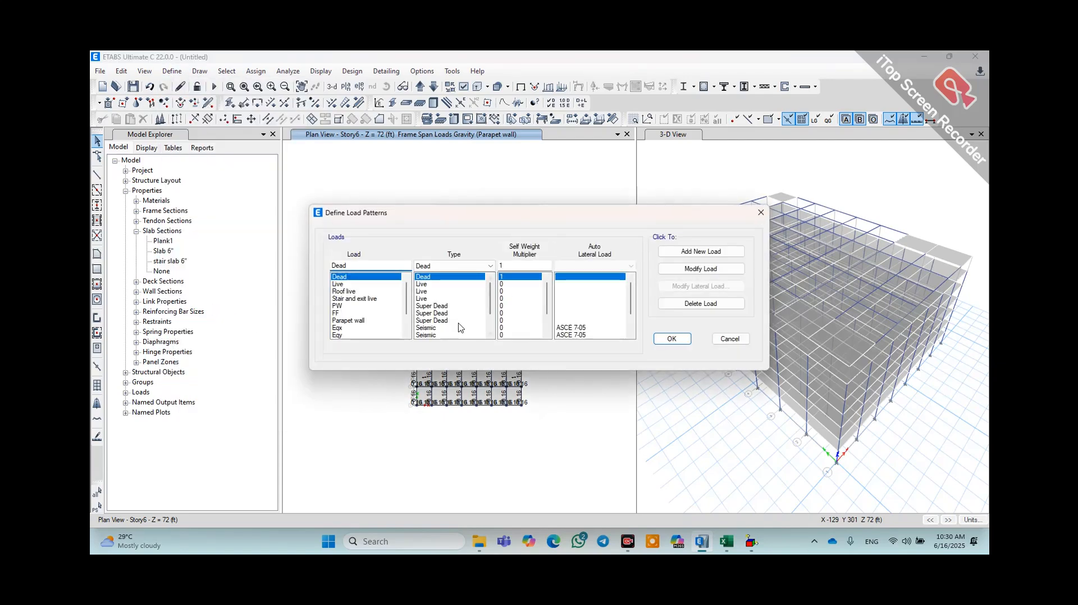
click(581, 329)
scroll(384, 327, down, 2)
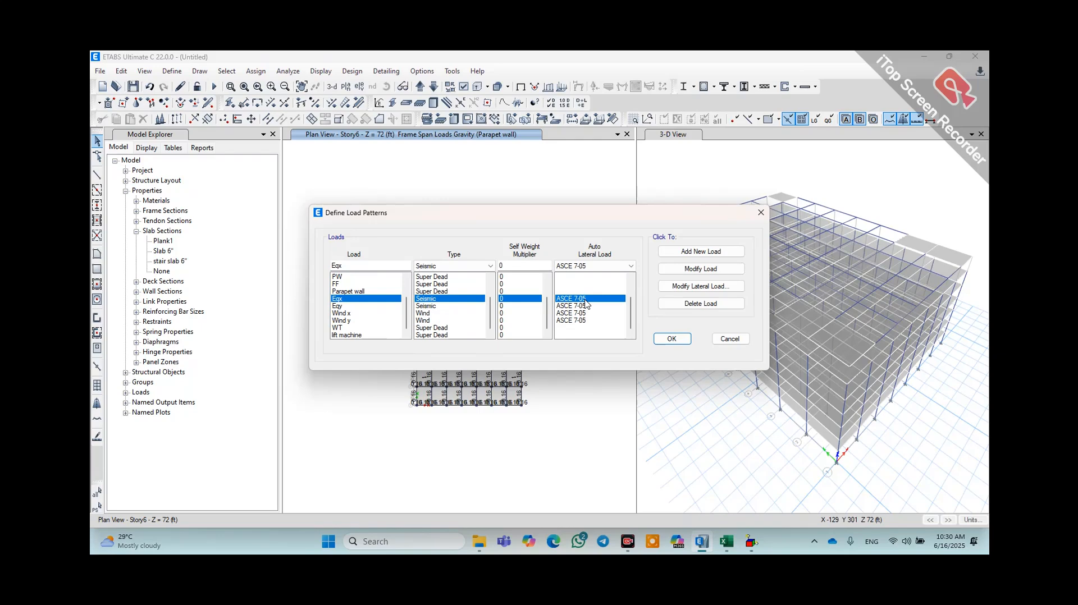
click(701, 288)
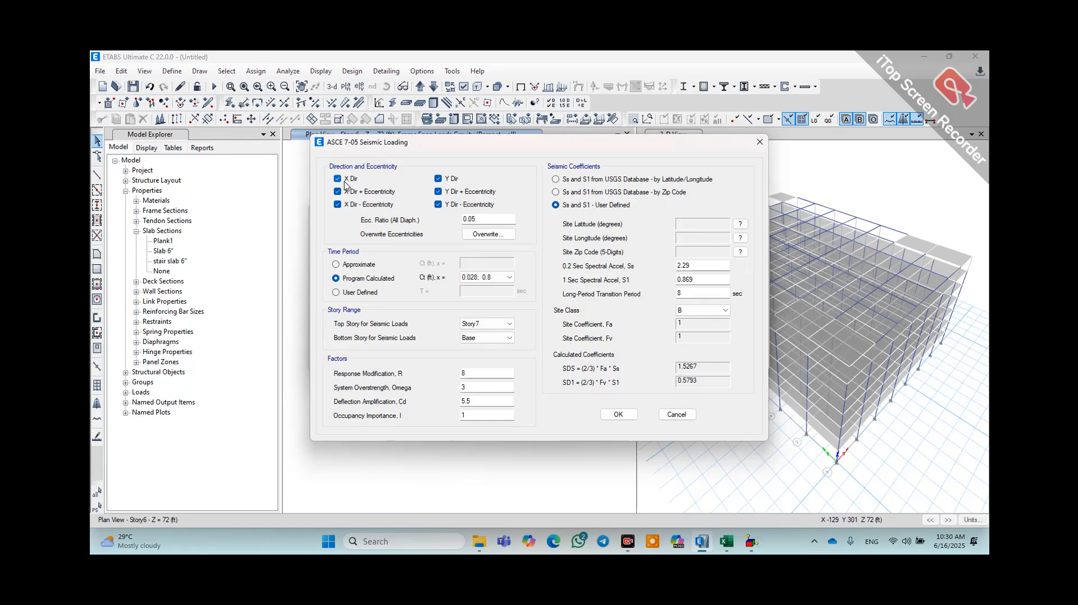
- Limit the Eqx seismic directions to X Dir, X Dir + Eccentricity and X Dir - Eccentricity, turning off all Y directions
click(438, 179)
click(438, 192)
click(438, 204)
click(337, 192)
click(338, 204)
click(337, 193)
click(336, 203)
click(338, 192)
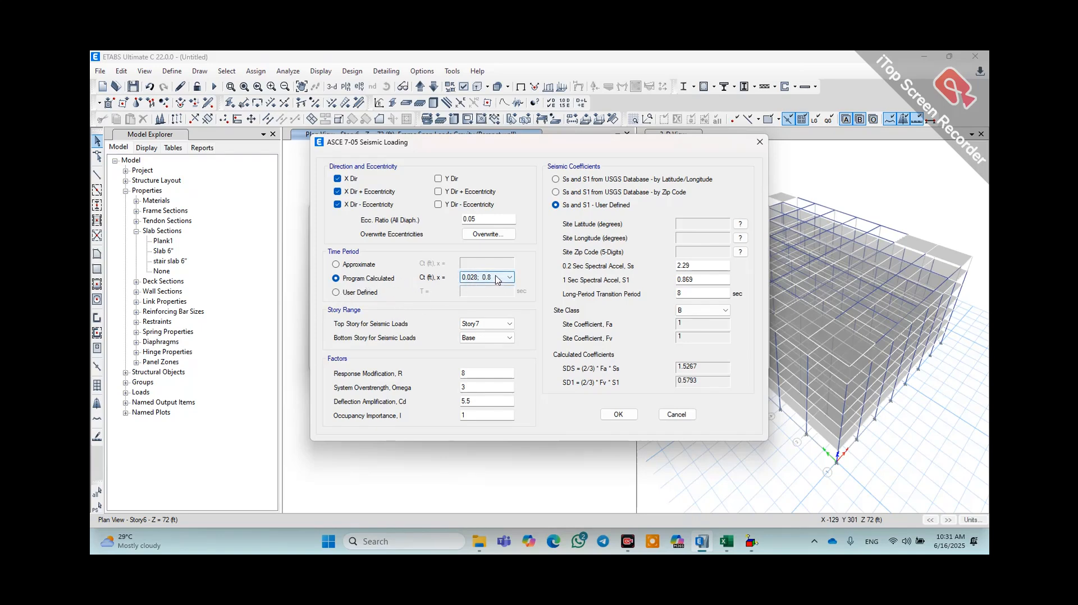
- Check the top and bottom story choices for the Eqx seismic loads
click(468, 326)
click(474, 331)
click(486, 339)
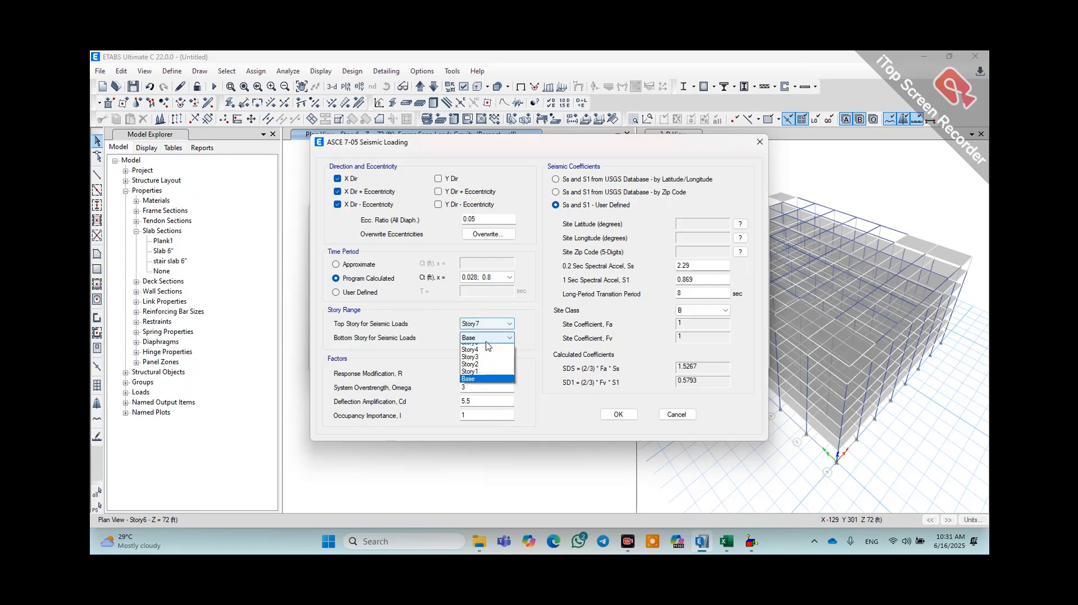
click(478, 399)
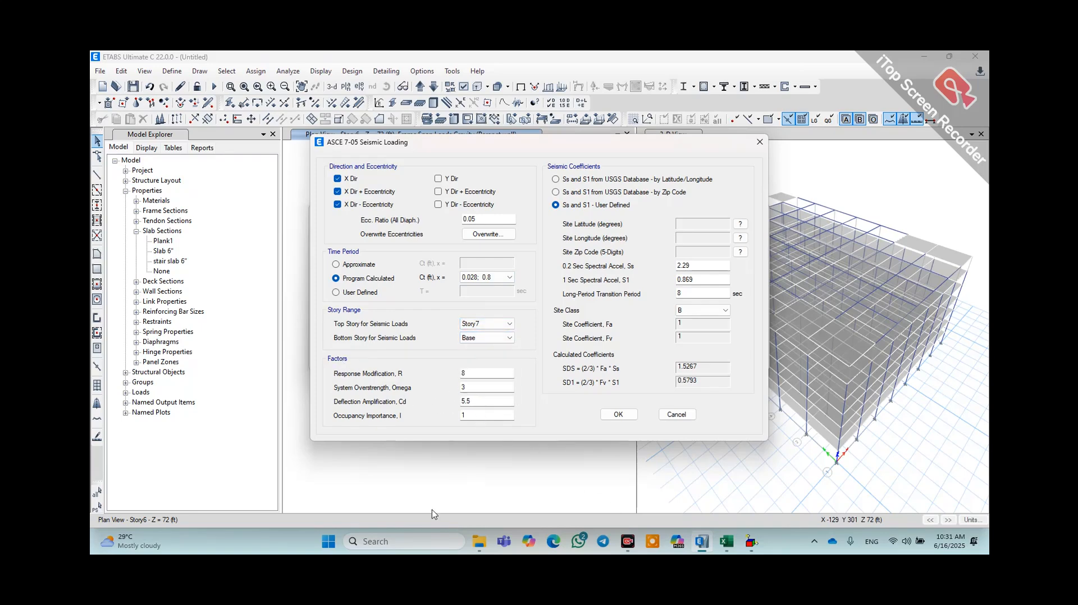
click(739, 512)
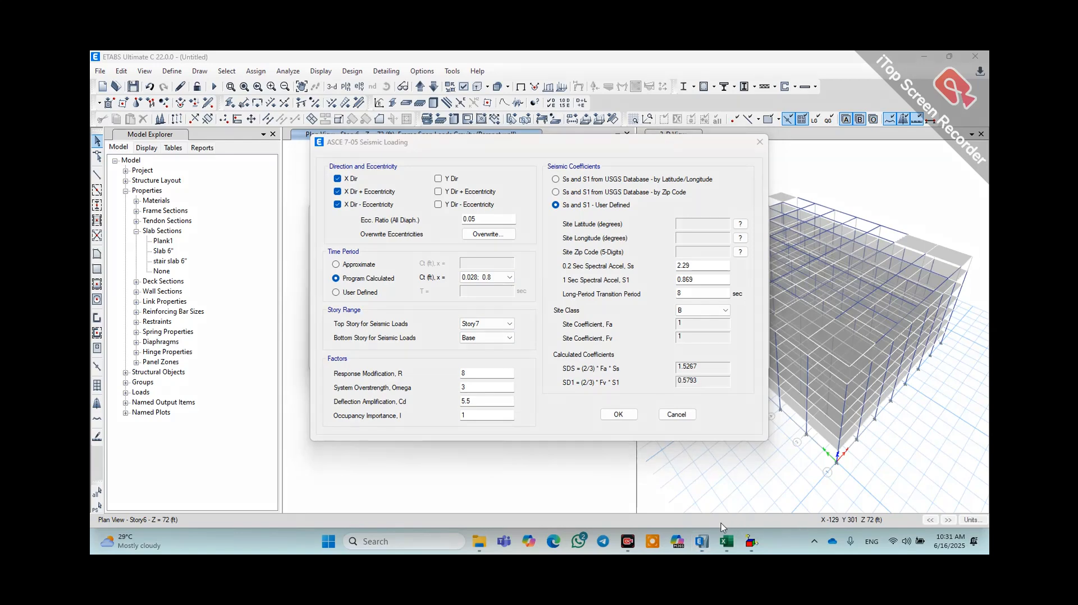
click(564, 516)
mouse_move(303, 343)
mouse_down()
mouse_move(483, 444)
mouse_move(513, 445)
mouse_up()
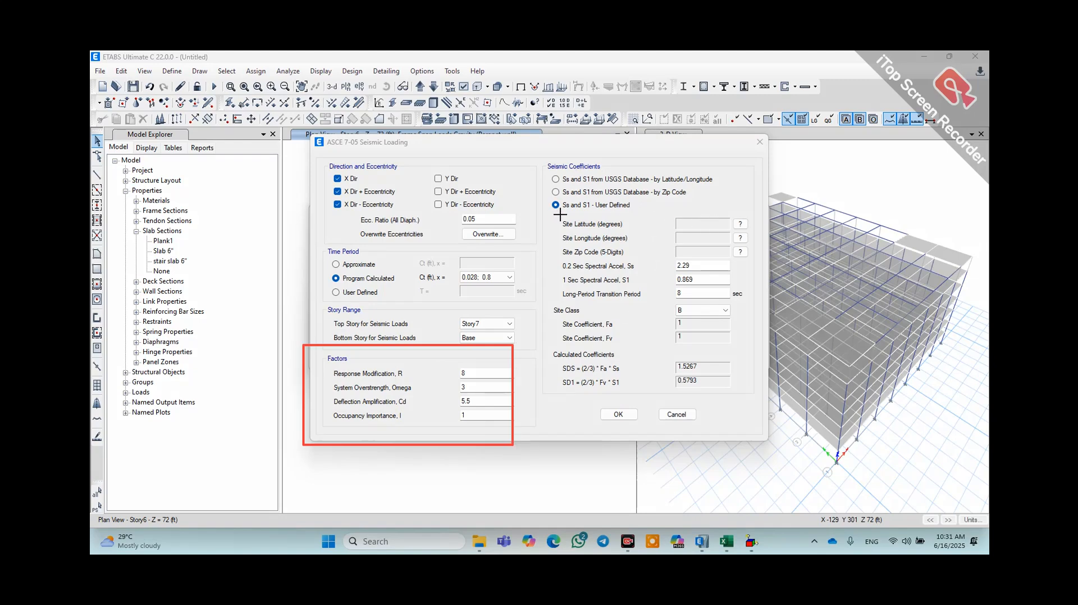
drag(556, 255, 724, 306)
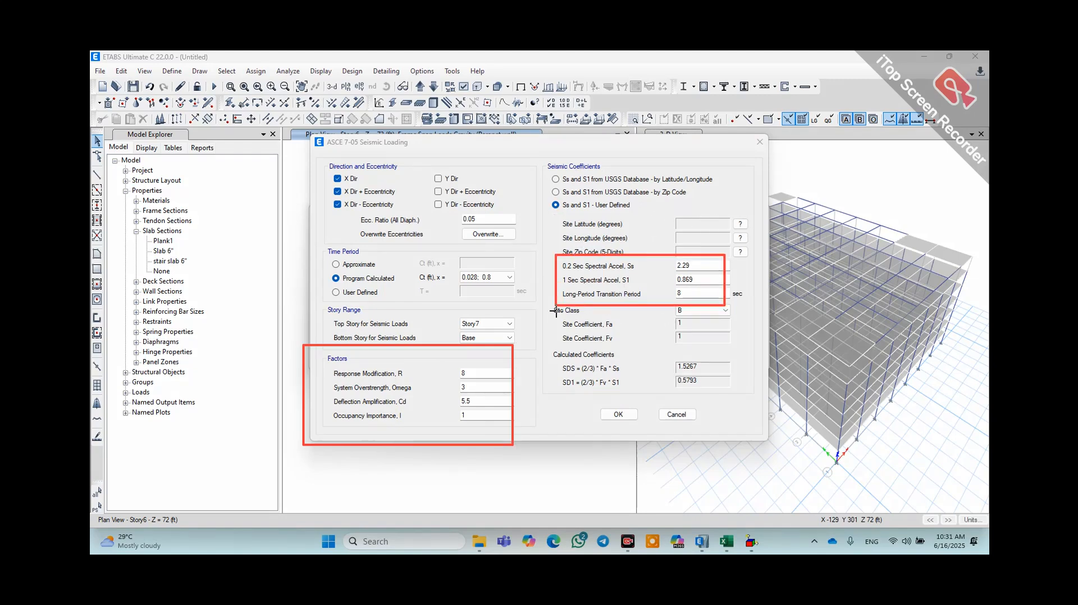
mouse_move(546, 304)
mouse_down()
mouse_move(600, 395)
mouse_move(699, 337)
mouse_move(728, 345)
mouse_move(714, 384)
mouse_move(723, 390)
mouse_up()
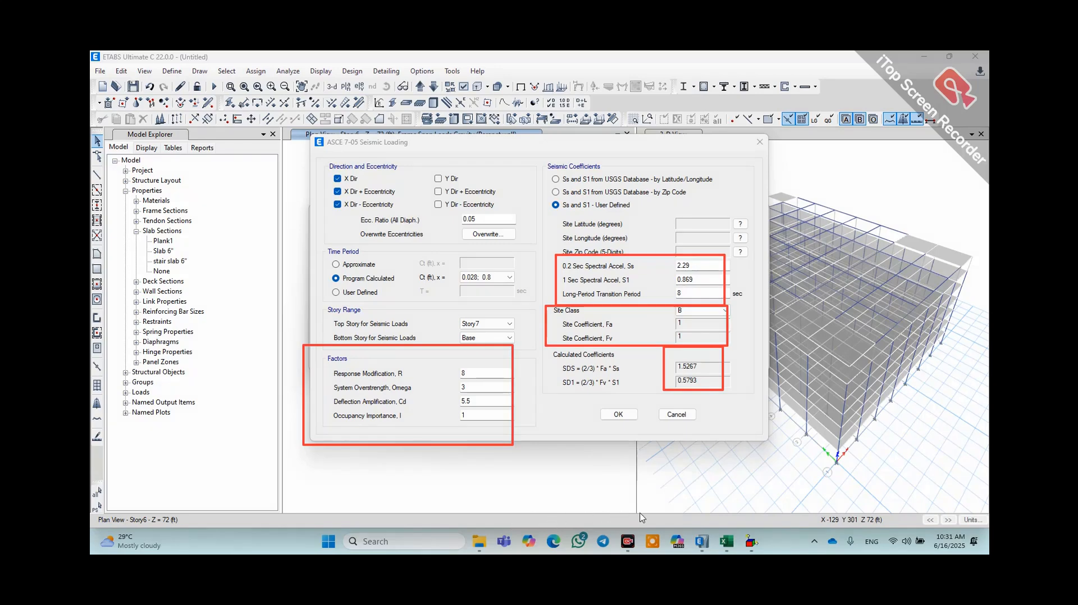
- Switch to Excel and look through the EQ analysis of input sheet, including the required ETABS design parameters
click(727, 542)
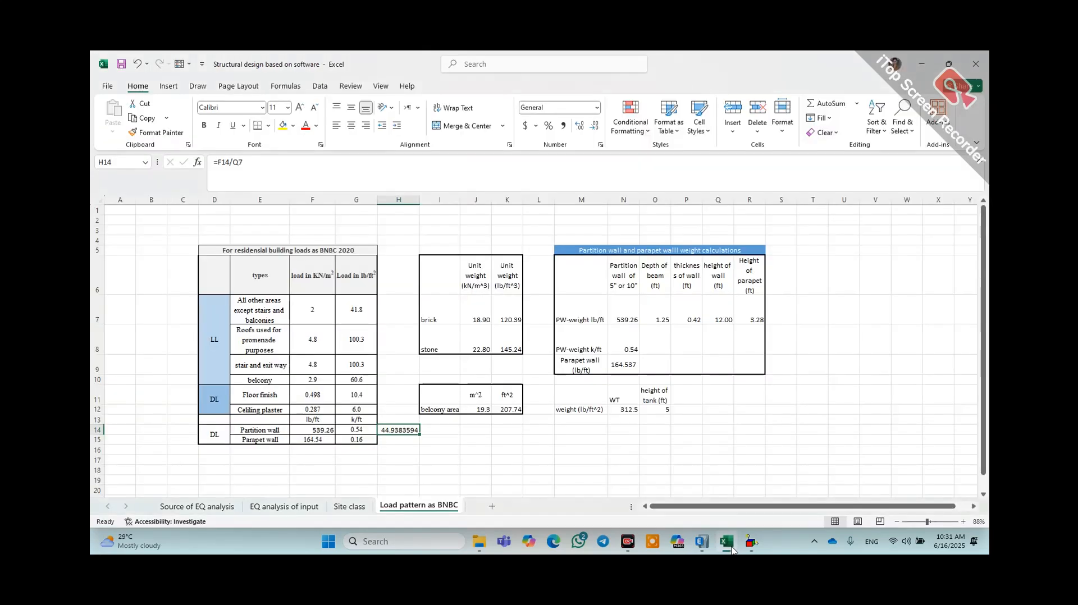
click(258, 508)
scroll(354, 395, up, 15)
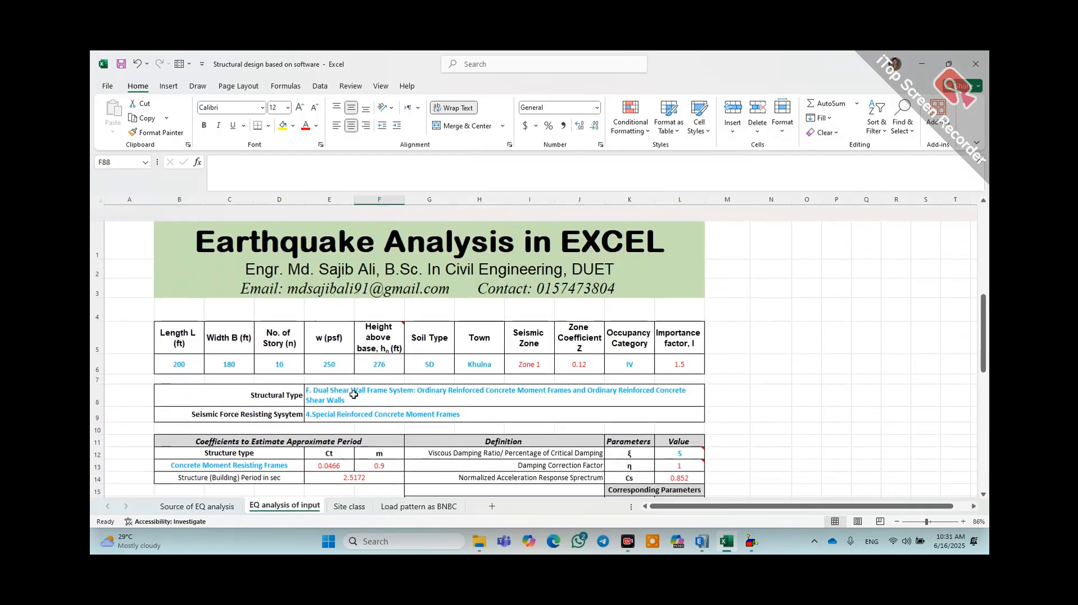
scroll(354, 395, down, 5)
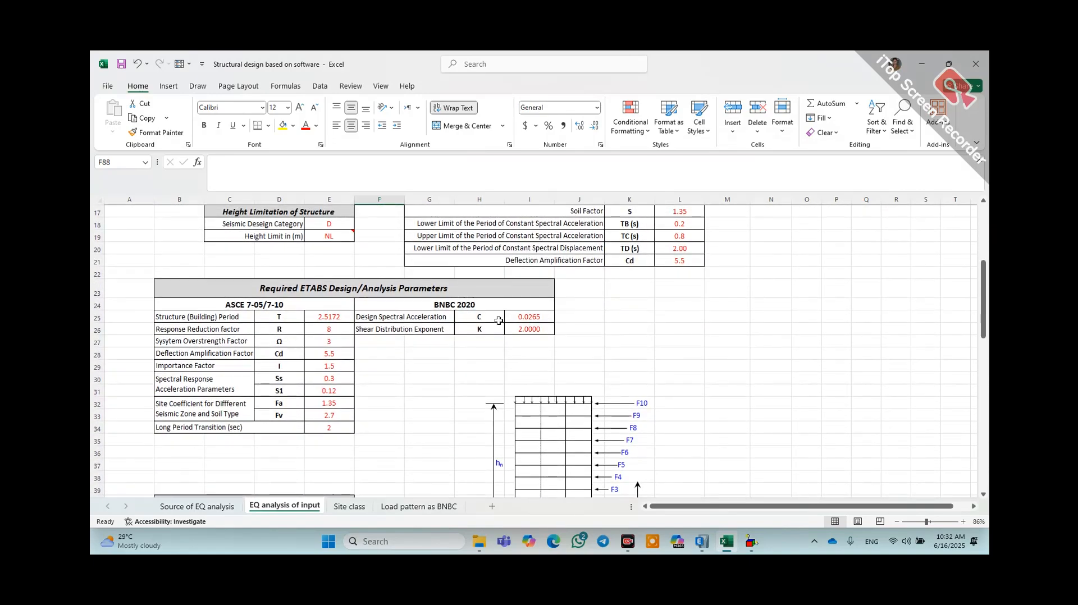
ctrl+scroll(280, 322, up, 2)
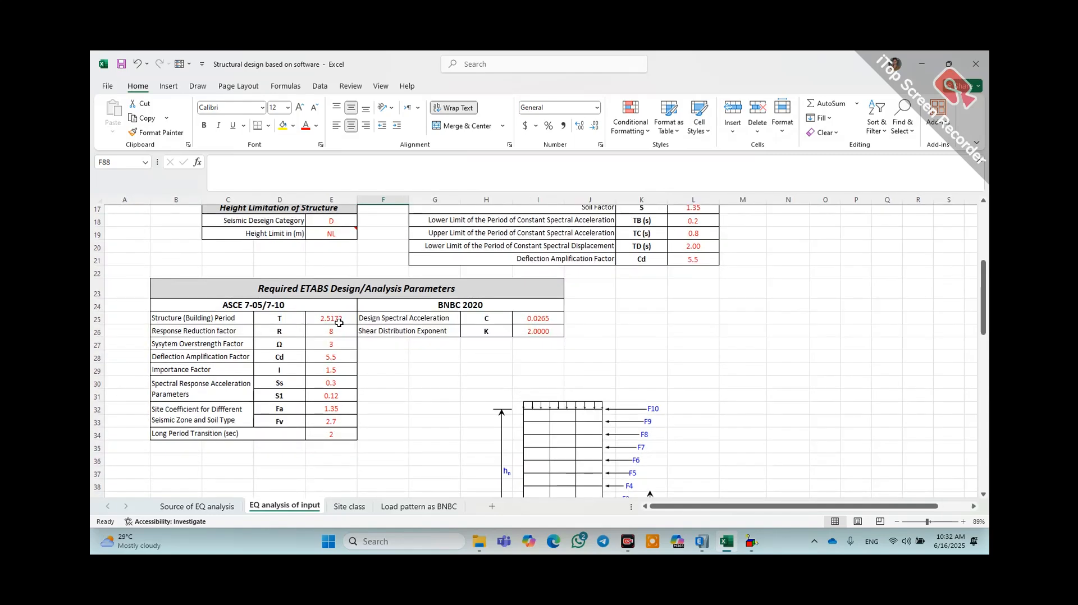
scroll(339, 323, up, 5)
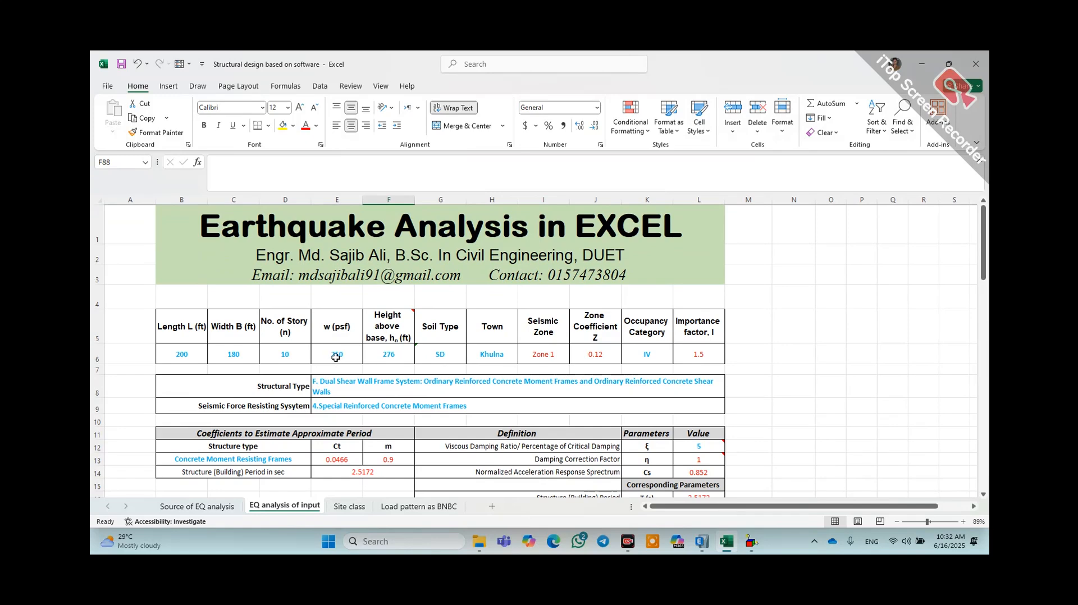
- Check the w, height and soil type inputs of the earthquake analysis, and open the list of towns
click(335, 357)
click(396, 353)
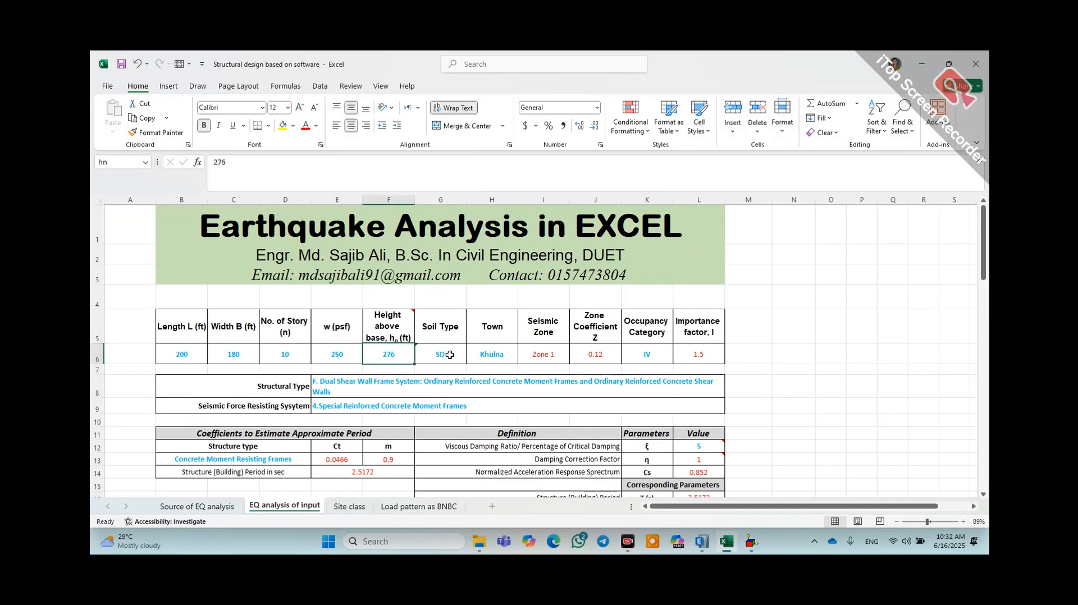
click(441, 354)
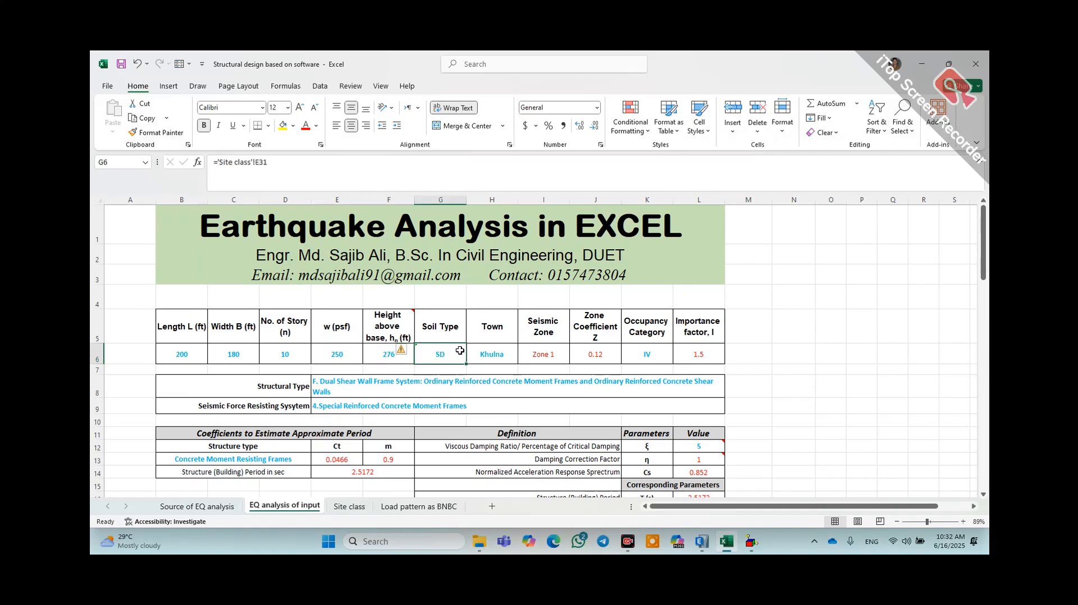
click(499, 357)
click(523, 358)
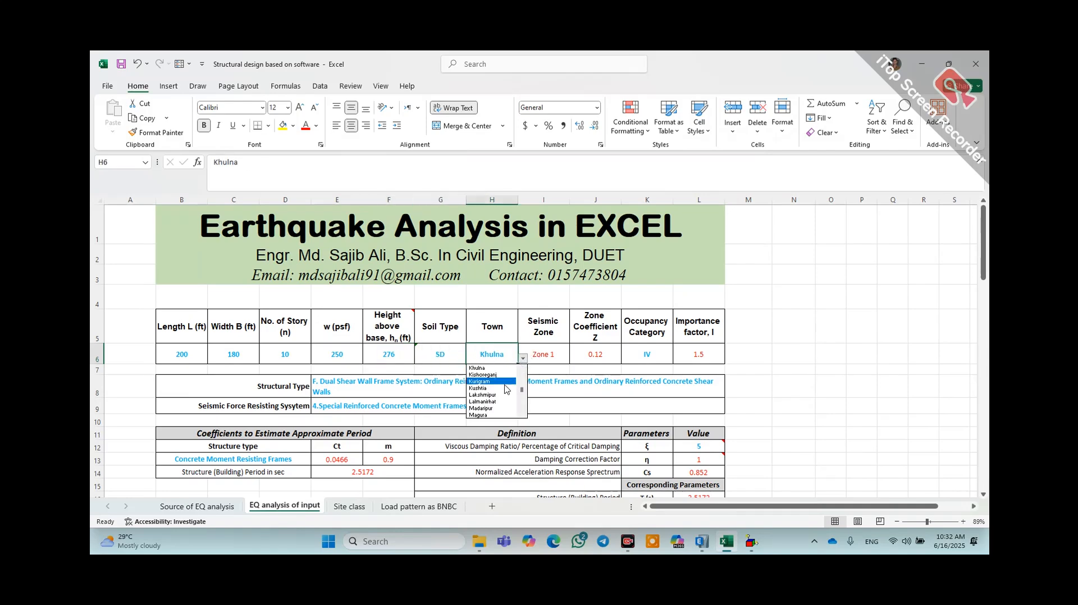
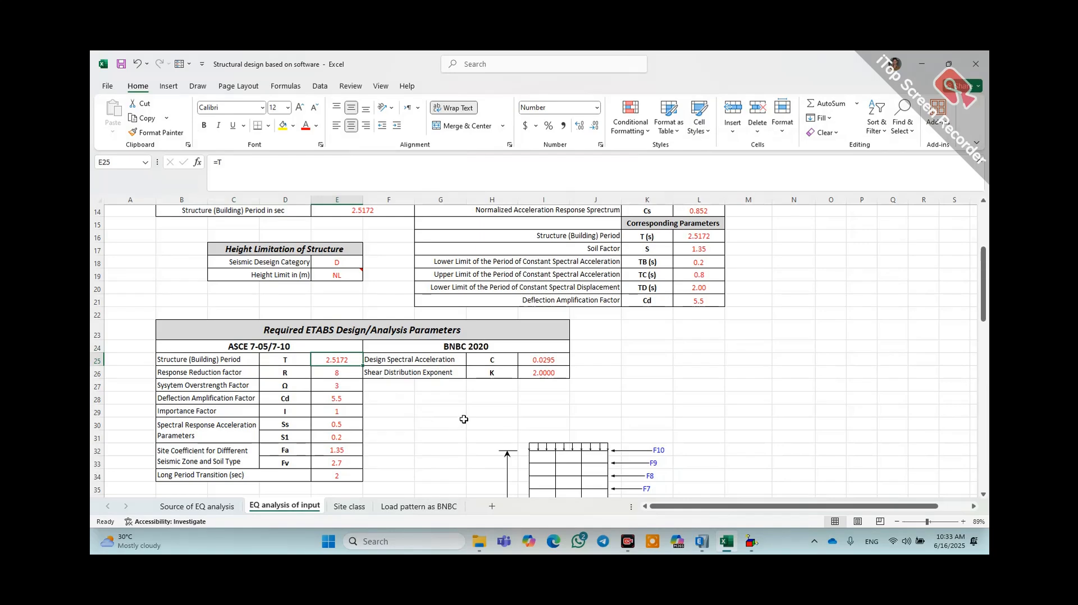
- Examine the approximate period coefficients, building height and seismic force resisting system in the earthquake analysis sheet
scroll(464, 418, up, 3)
click(337, 416)
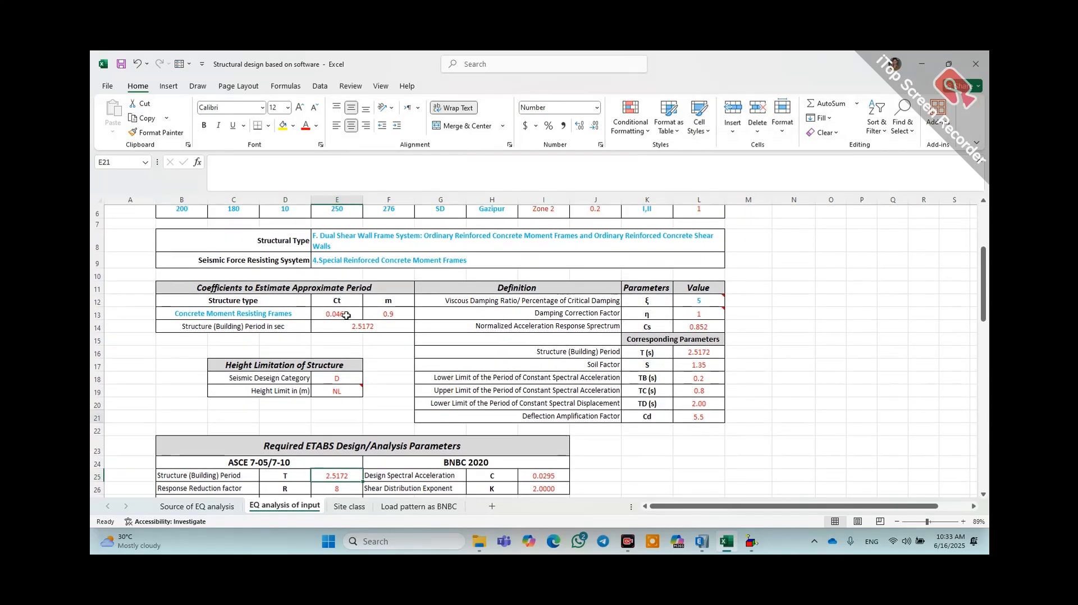
scroll(365, 336, up, 1)
click(398, 298)
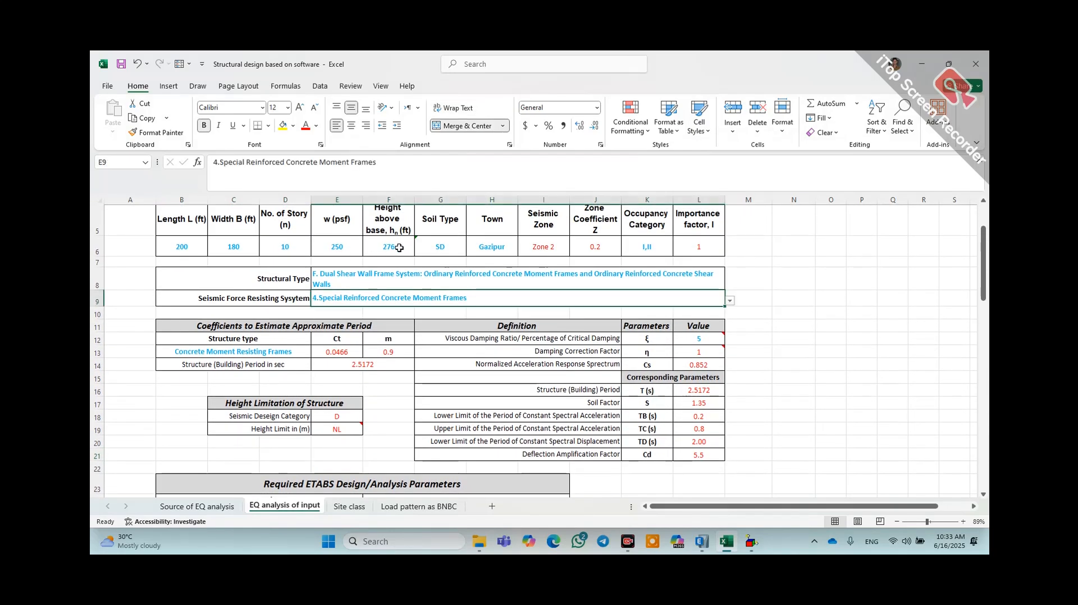
key(F2)
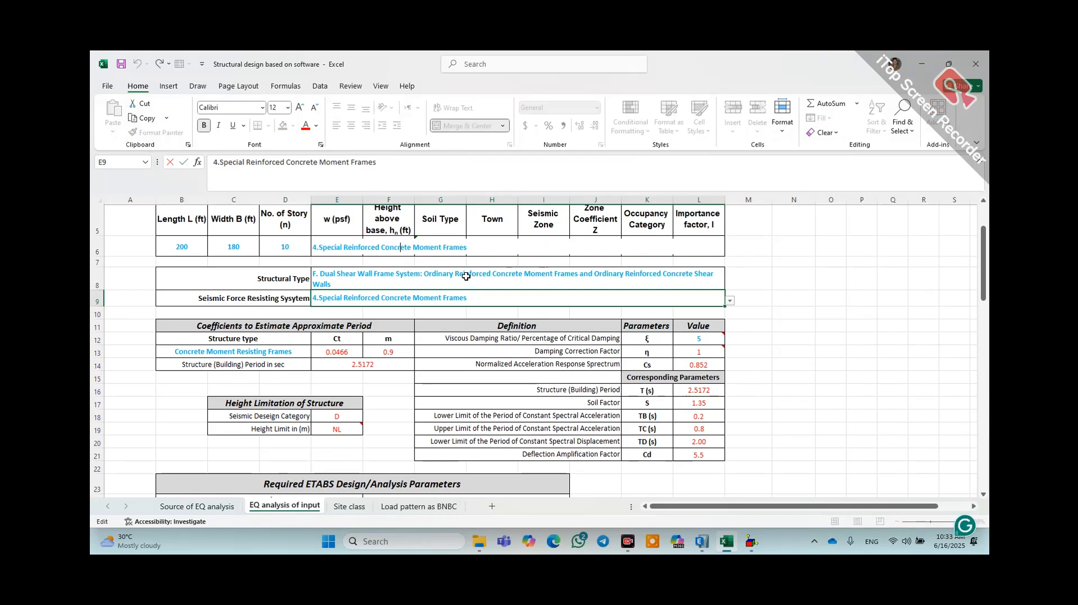
key(Escape)
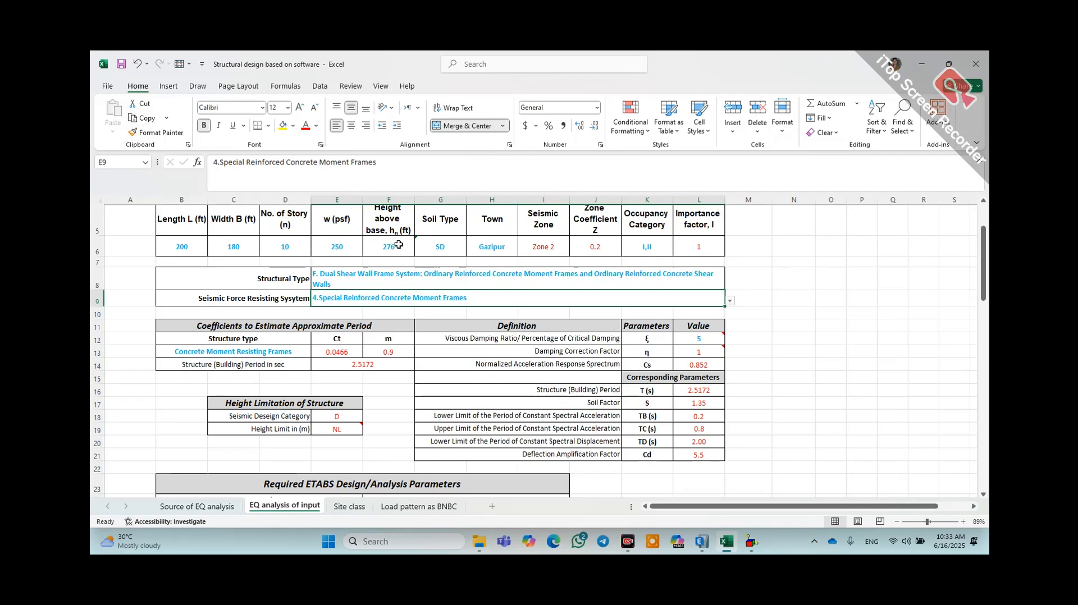
key(F2)
click(792, 351)
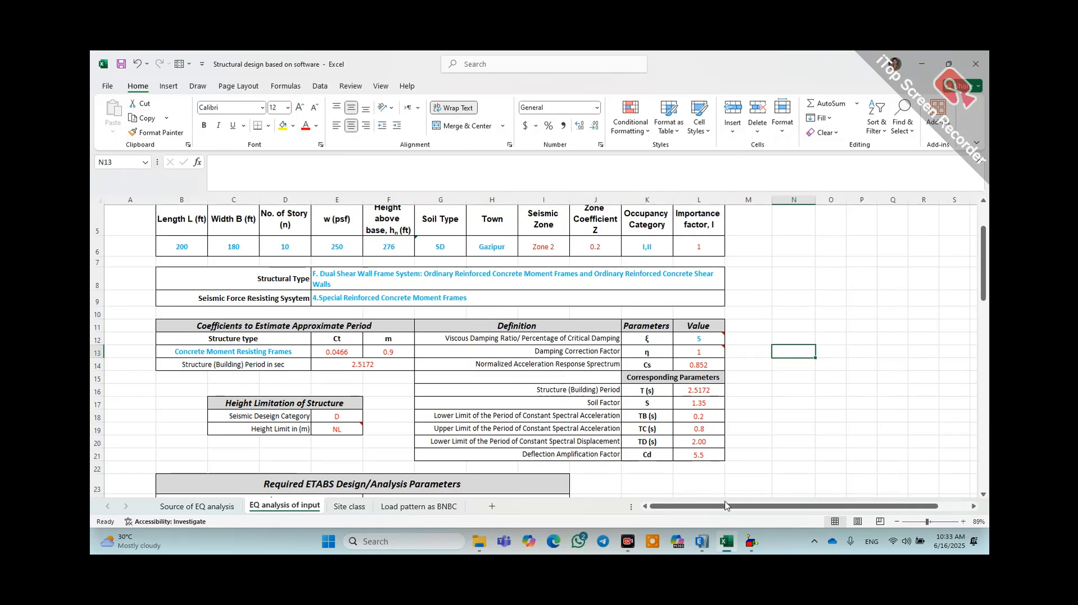
- Read through the ASCE 7-05/7-10 parameters in the Required ETABS Design/Analysis Parameters table
scroll(364, 385, down, 1)
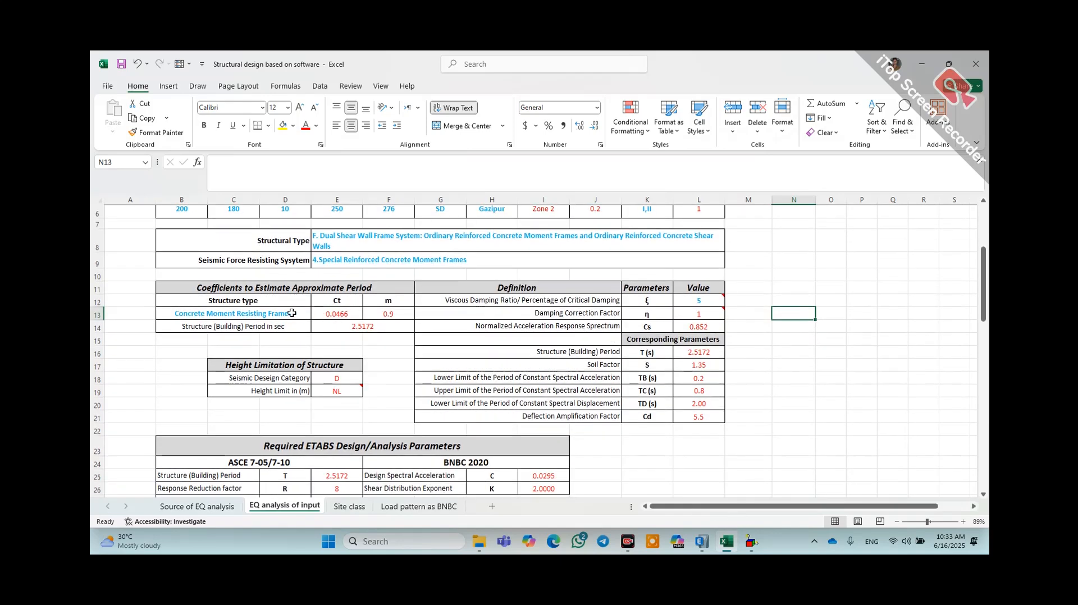
click(387, 432)
scroll(387, 332, down, 4)
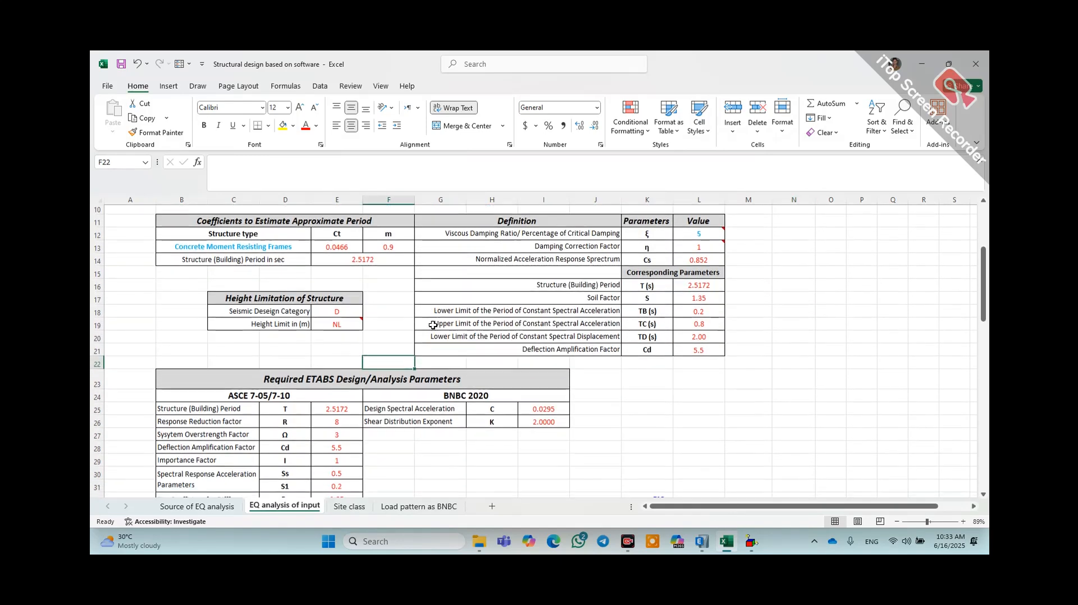
click(296, 386)
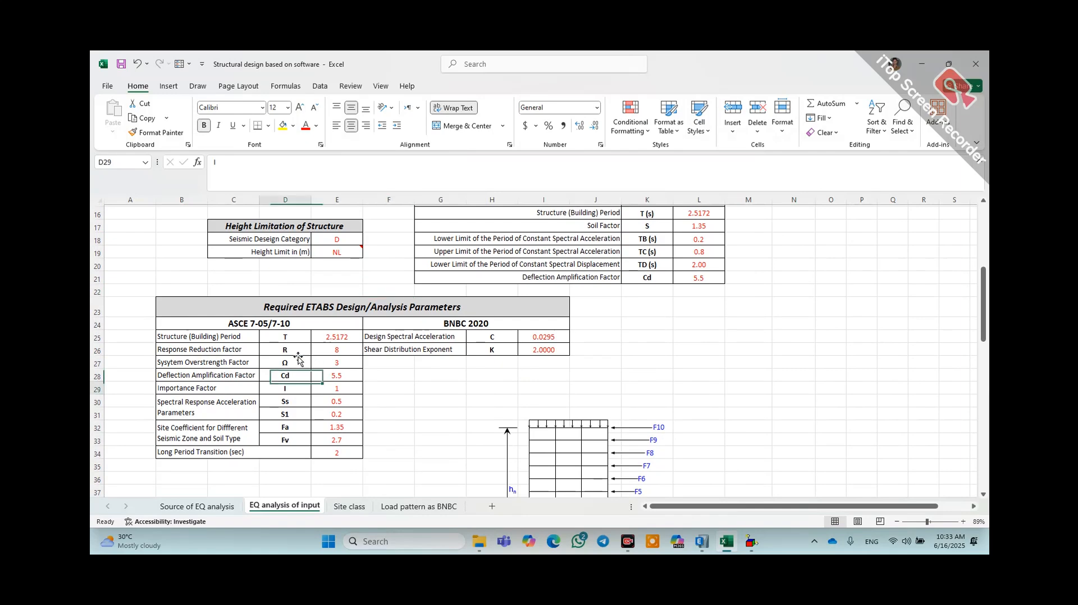
click(295, 399)
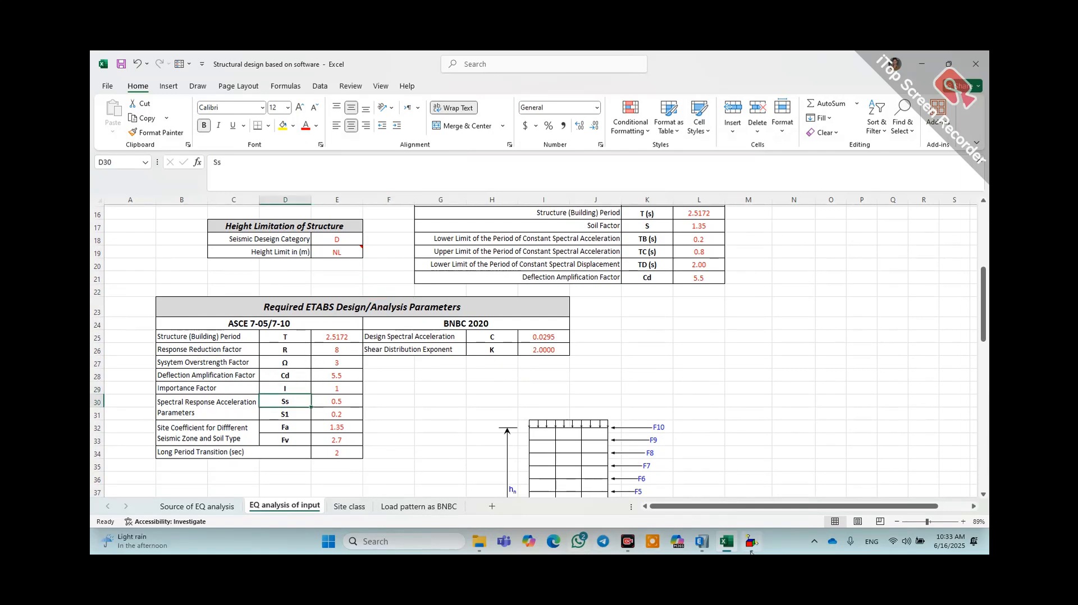
- Compare the response modification factor in ETABS with the R, overstrength and Cd factors in the Excel parameter table
click(706, 545)
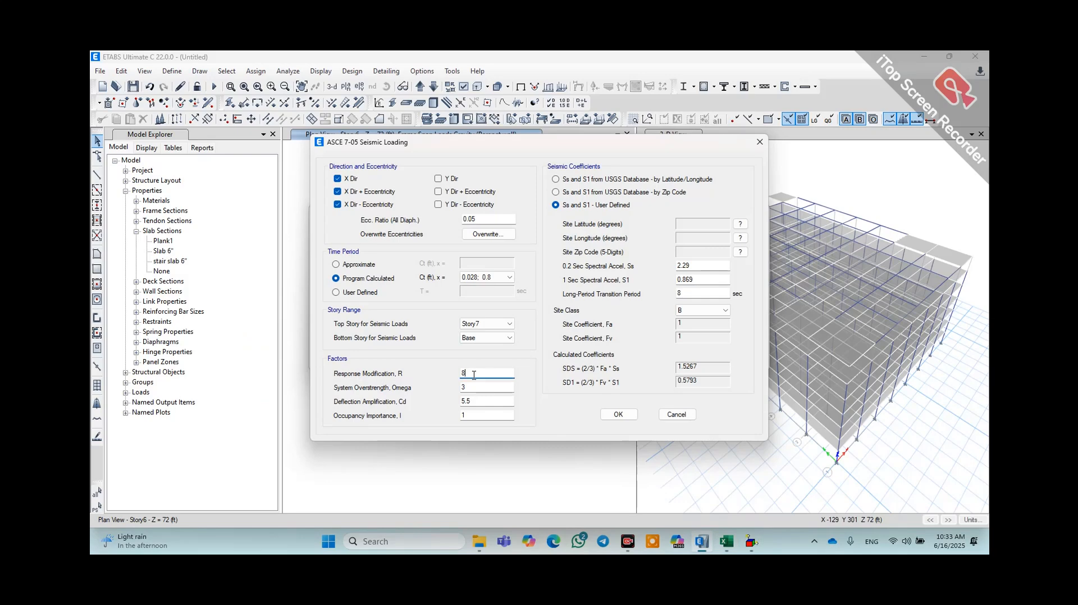
click(726, 542)
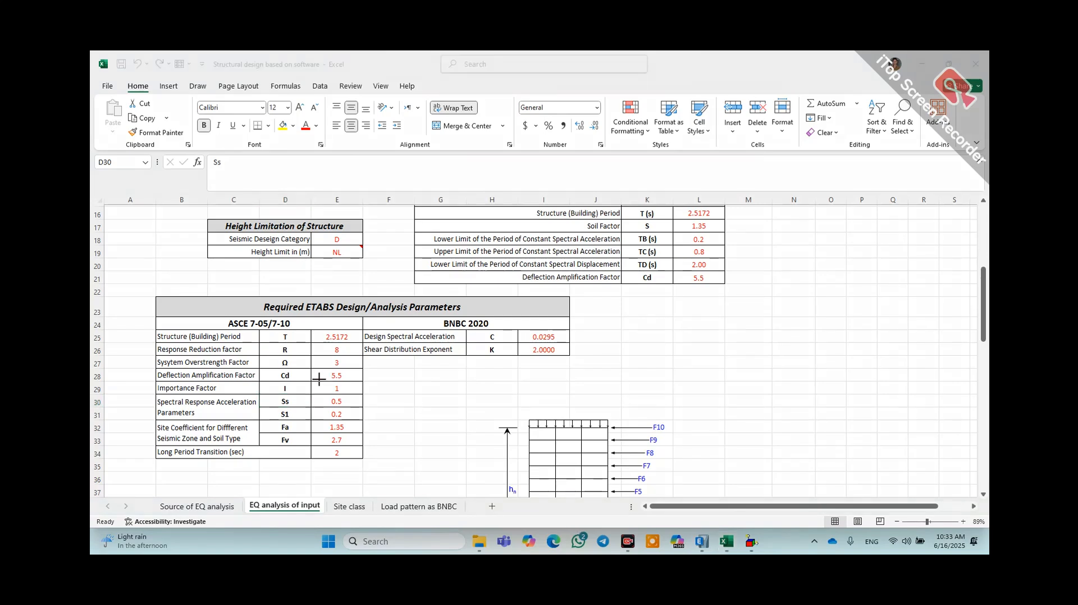
mouse_move(316, 365)
mouse_down()
mouse_move(339, 377)
mouse_move(334, 344)
mouse_up()
mouse_move(331, 340)
mouse_down()
mouse_move(357, 357)
mouse_move(355, 381)
mouse_up()
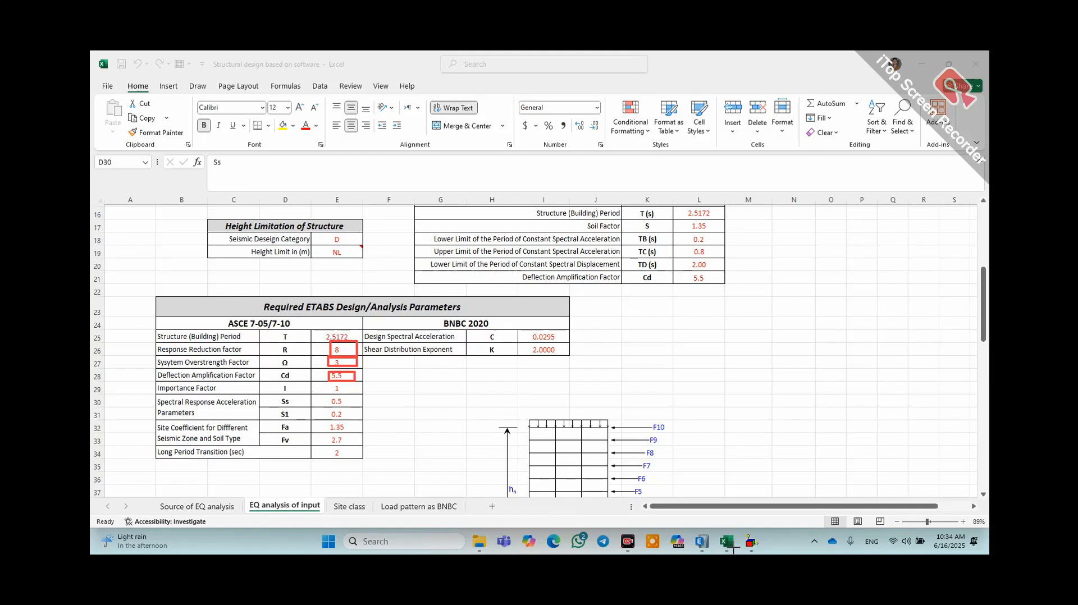
- Check the system overstrength, deflection amplification and occupancy importance factors in the ETABS ASCE 7-05 seismic loading
click(702, 542)
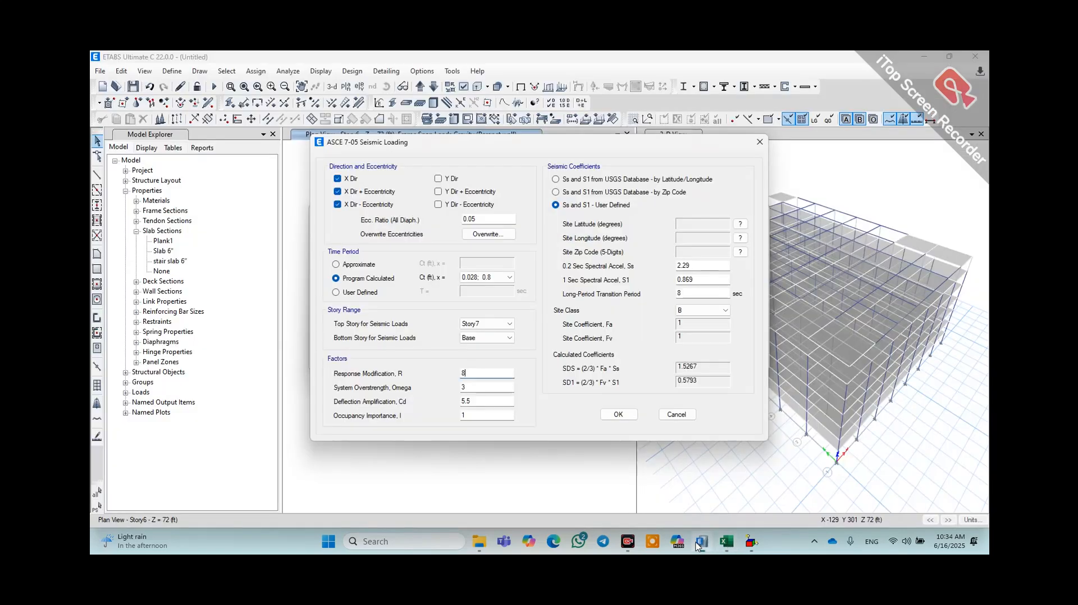
click(482, 388)
click(481, 401)
click(481, 418)
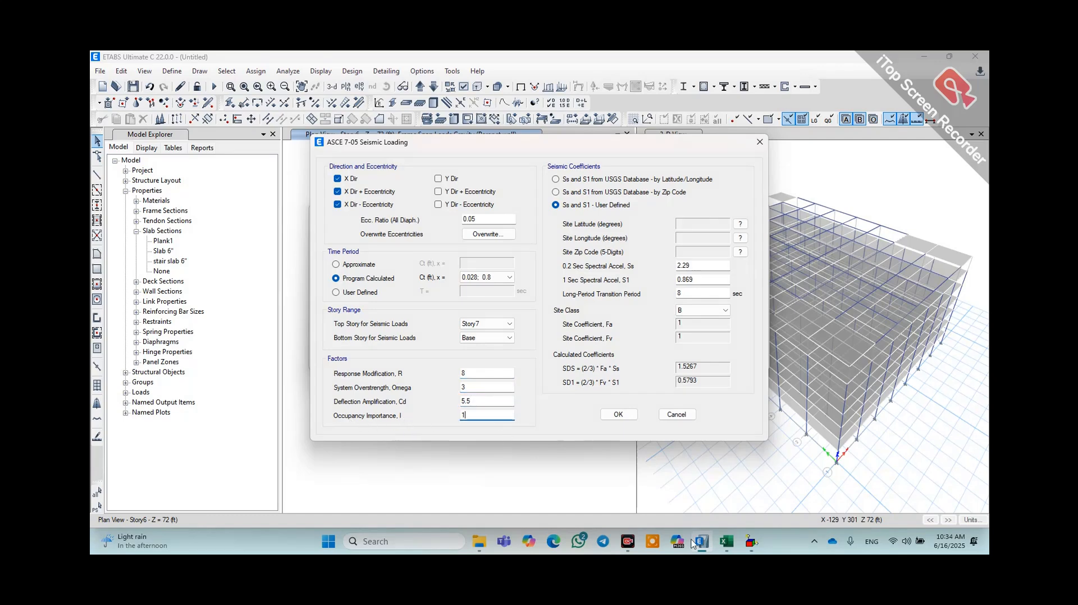
- Check the importance factor and occupancy category in the Excel earthquake analysis inputs, and return to ETABS
click(727, 542)
scroll(673, 339, up, 10)
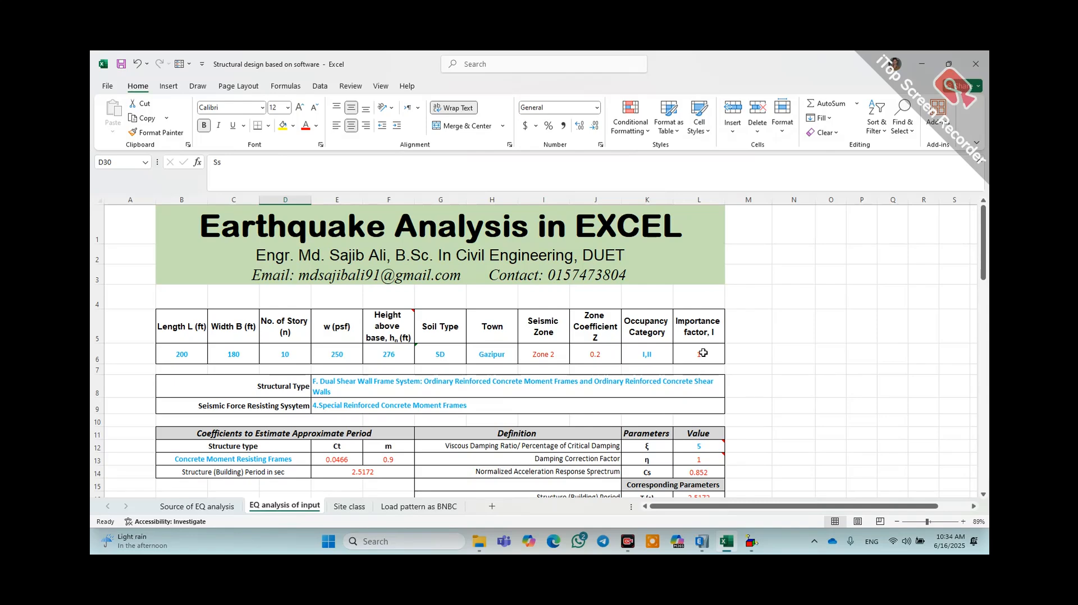
click(702, 354)
click(647, 357)
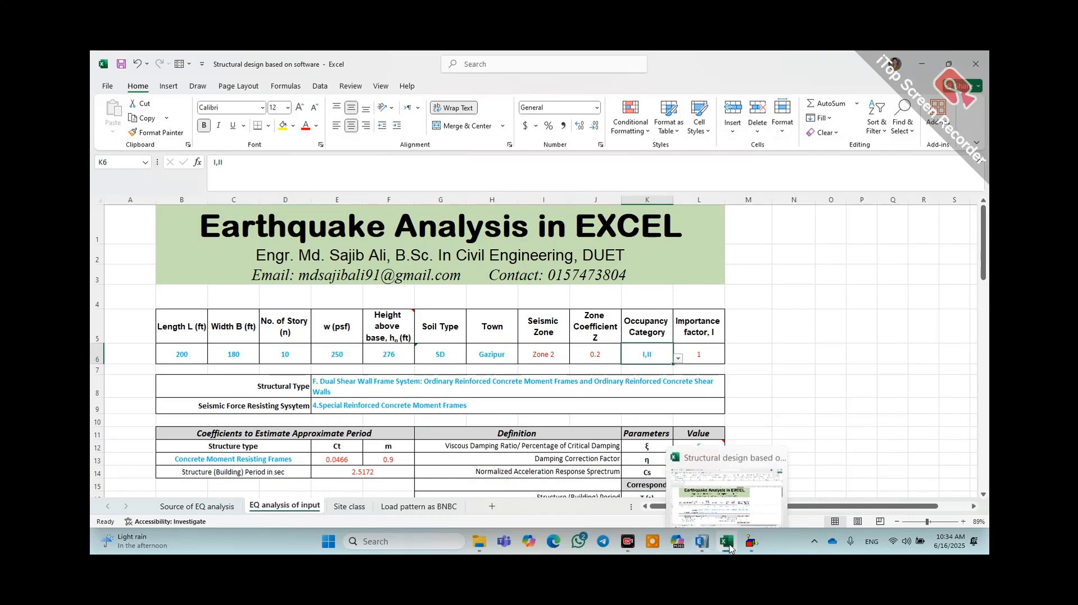
click(703, 542)
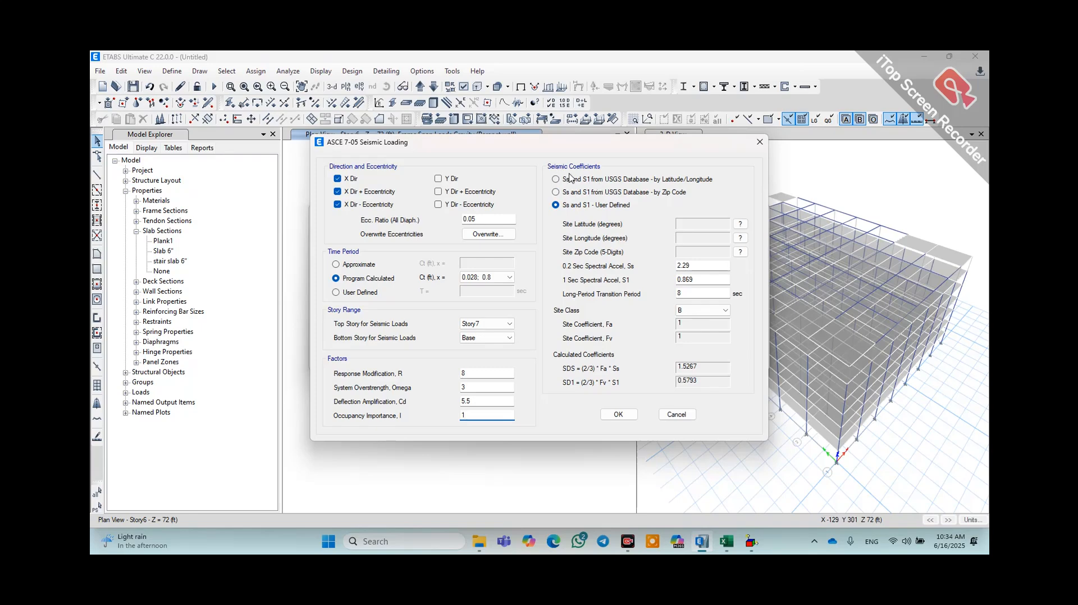
- Look up Ss in the Excel table of required ETABS parameters and set the 0.2 sec spectral acceleration Ss to 0.5 in ETABS
click(567, 208)
click(727, 542)
scroll(482, 413, down, 10)
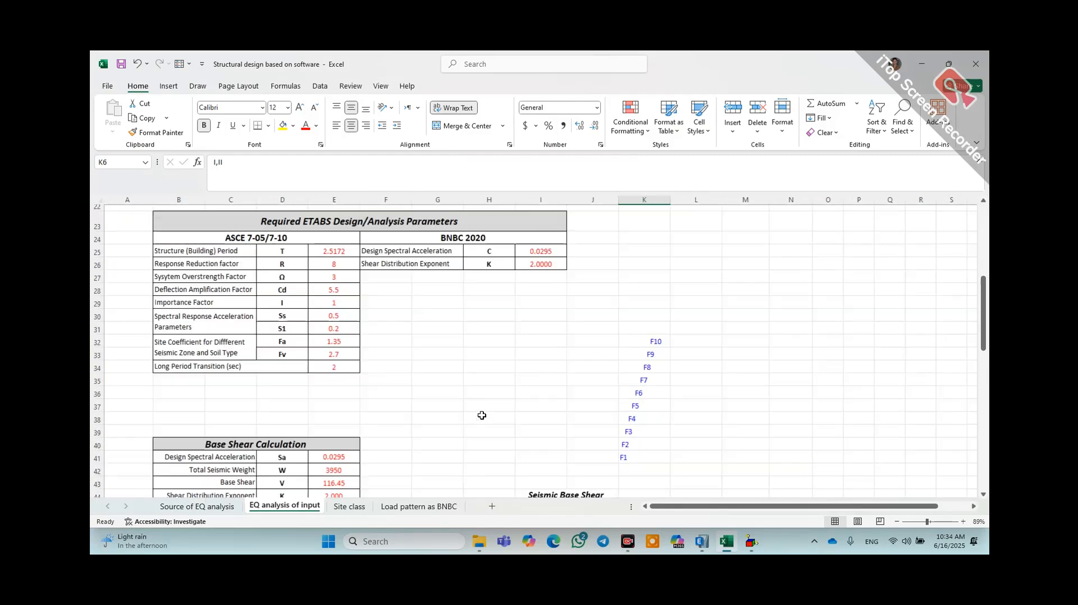
scroll(481, 413, up, 2)
scroll(477, 410, up, 2)
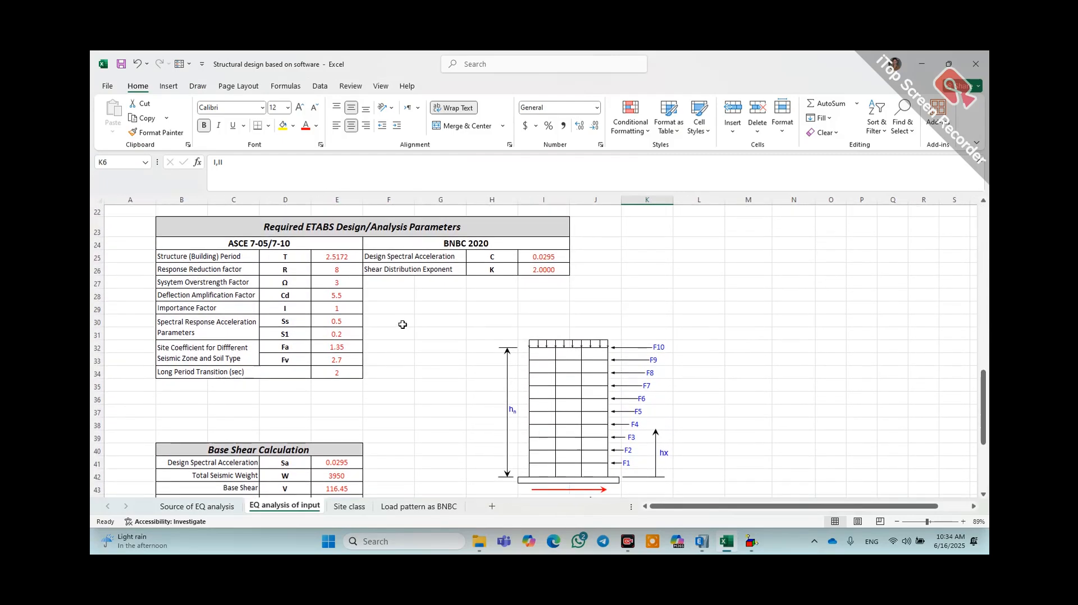
scroll(479, 409, down, 2)
scroll(373, 397, up, 1)
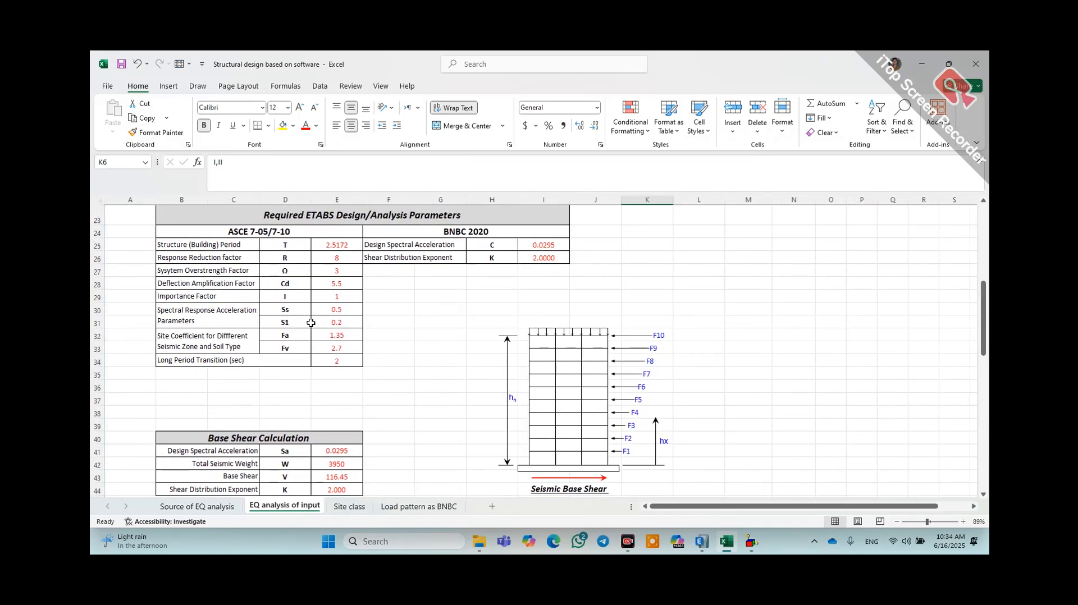
scroll(344, 322, up, 1)
click(343, 326)
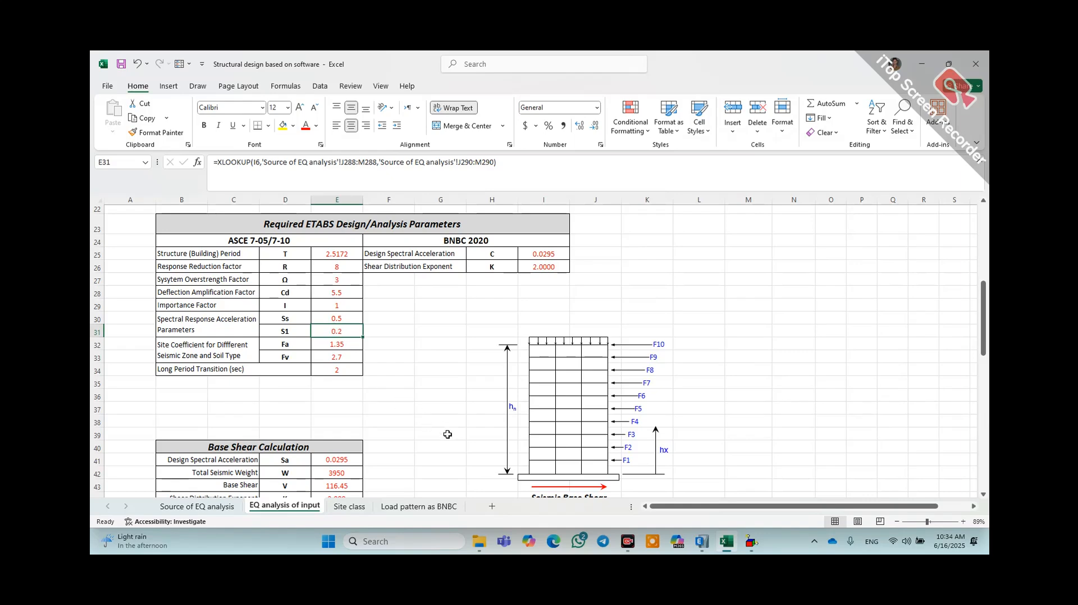
click(707, 544)
drag(691, 265, 664, 268)
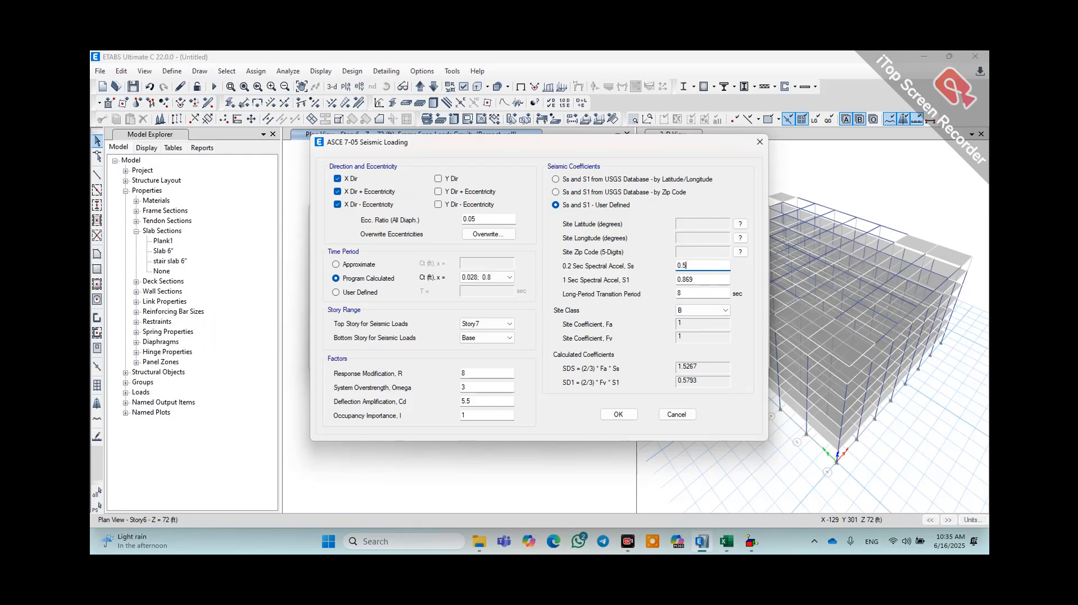
- Check the S1, Fa and Fv entries in the Excel table of required ETABS parameters
click(726, 542)
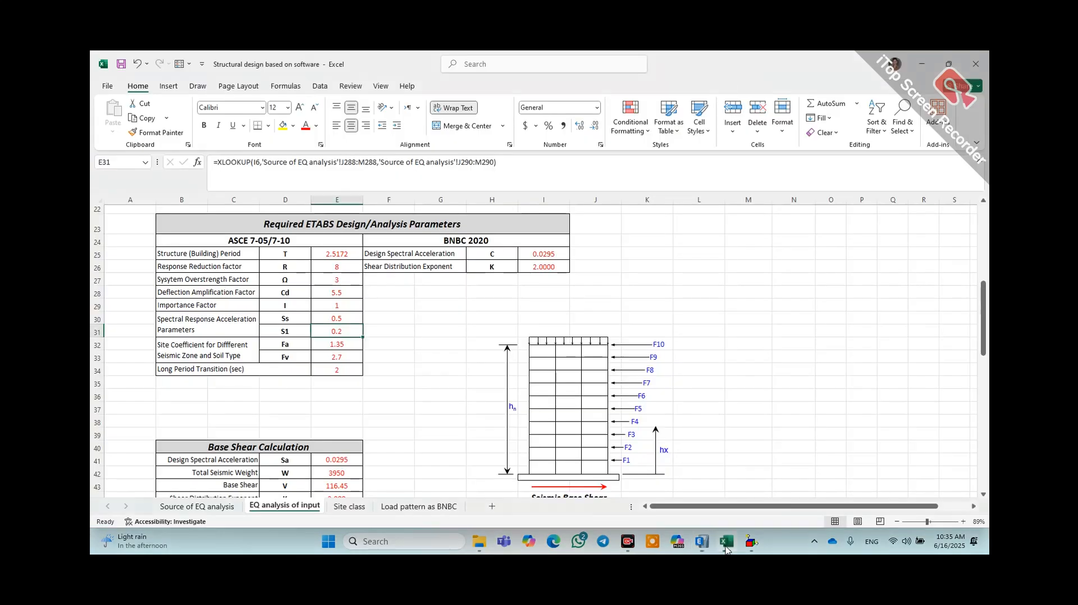
double_click(348, 355)
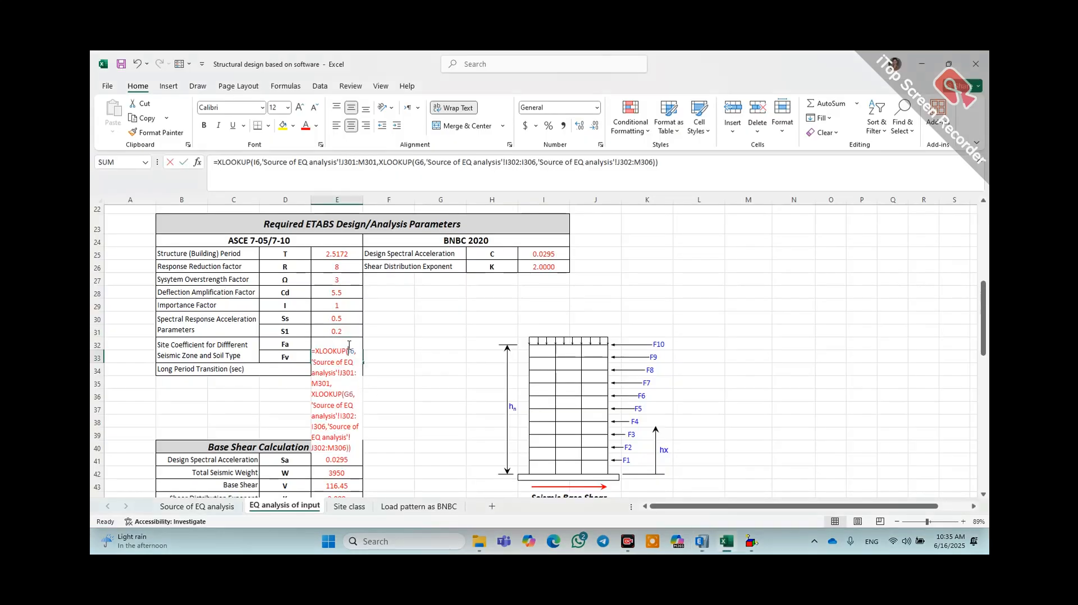
click(385, 352)
key(Escape)
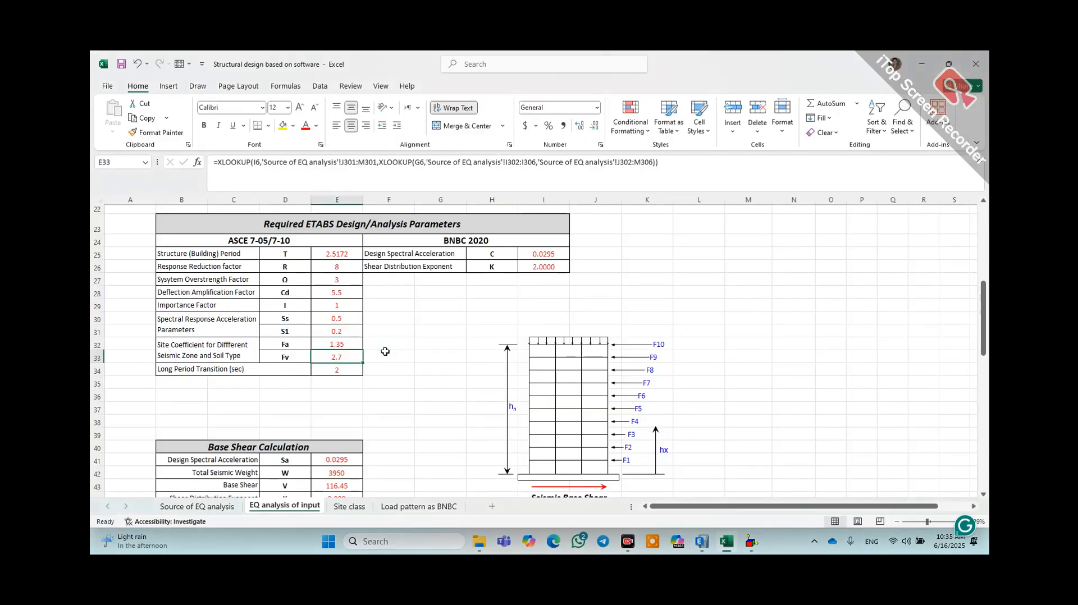
key(Up)
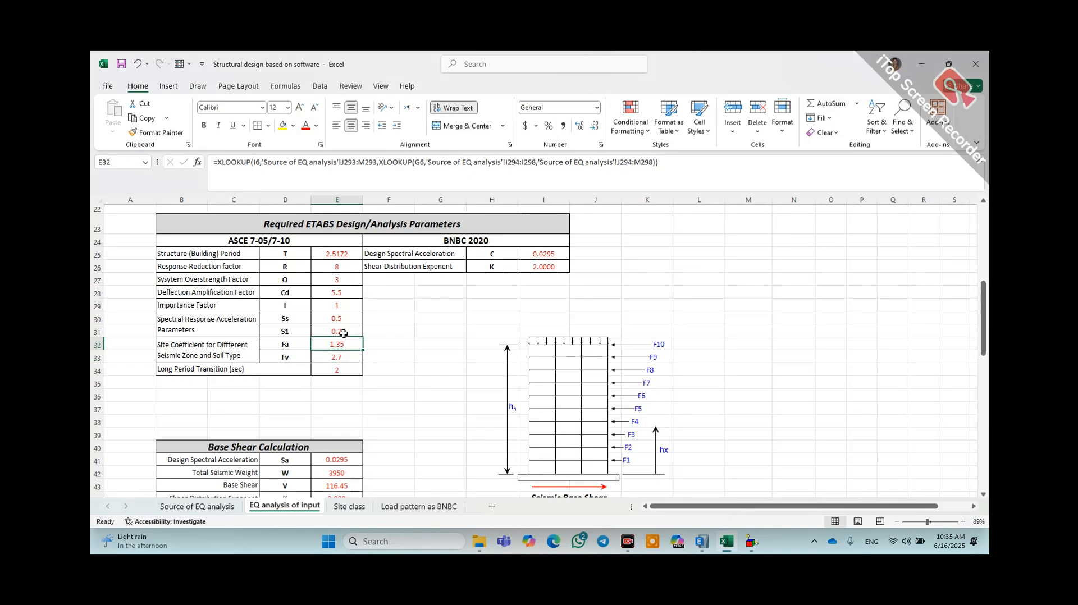
- In ETABS, set the 1 sec spectral acceleration S1 to 0.2 and the long-period transition period to 2 sec
click(747, 542)
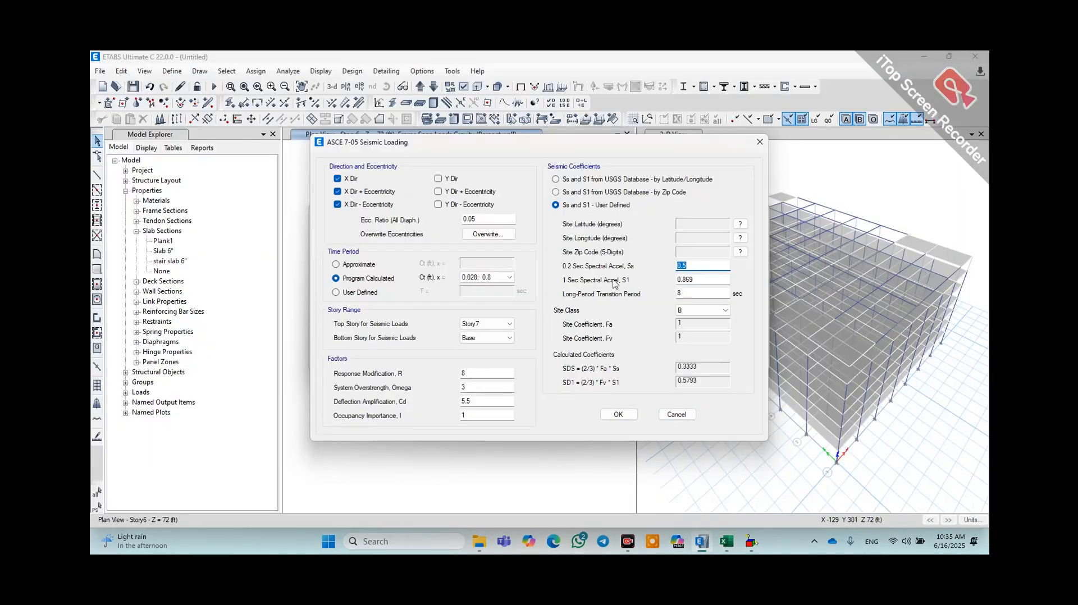
drag(697, 283, 669, 284)
text(0.2)
double_click(688, 293)
text(2)
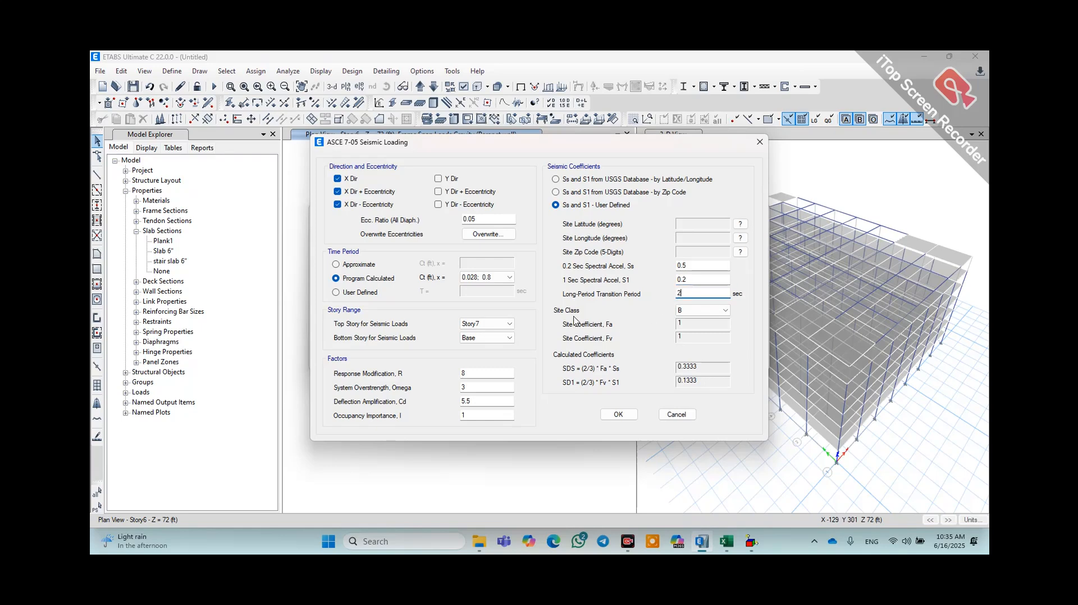
- Try site classes F and A for the seismic coefficients, and leave the site class set to F
click(709, 310)
click(695, 358)
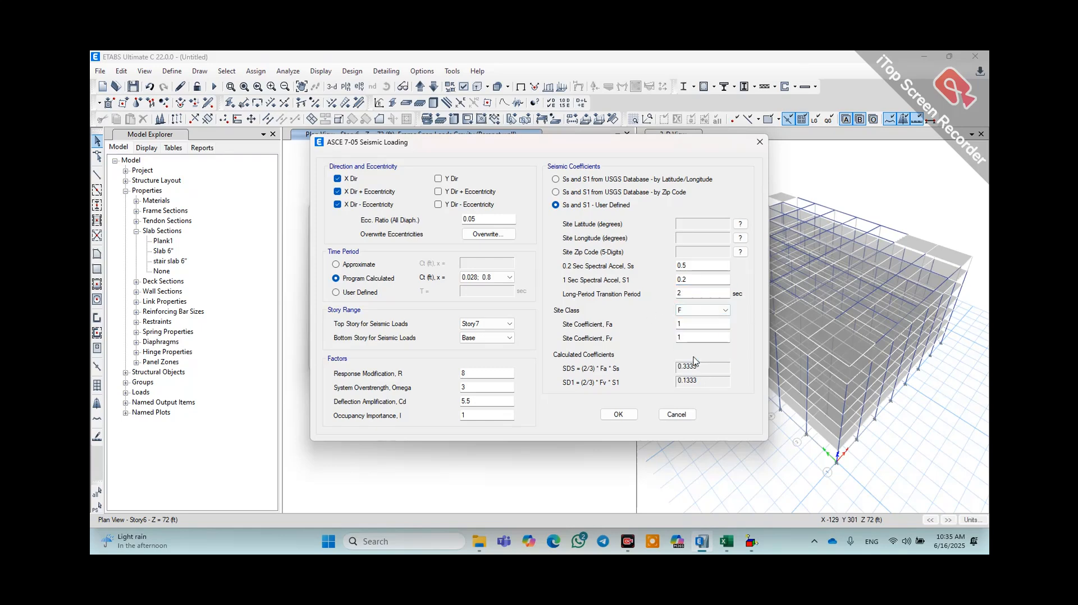
click(694, 326)
click(698, 311)
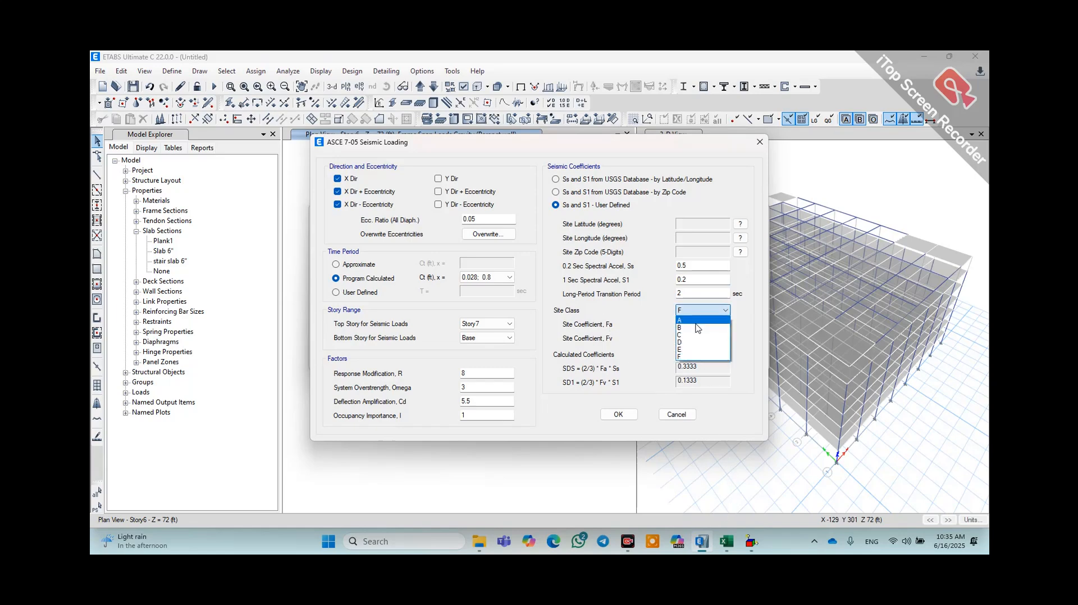
click(689, 318)
click(701, 311)
click(695, 359)
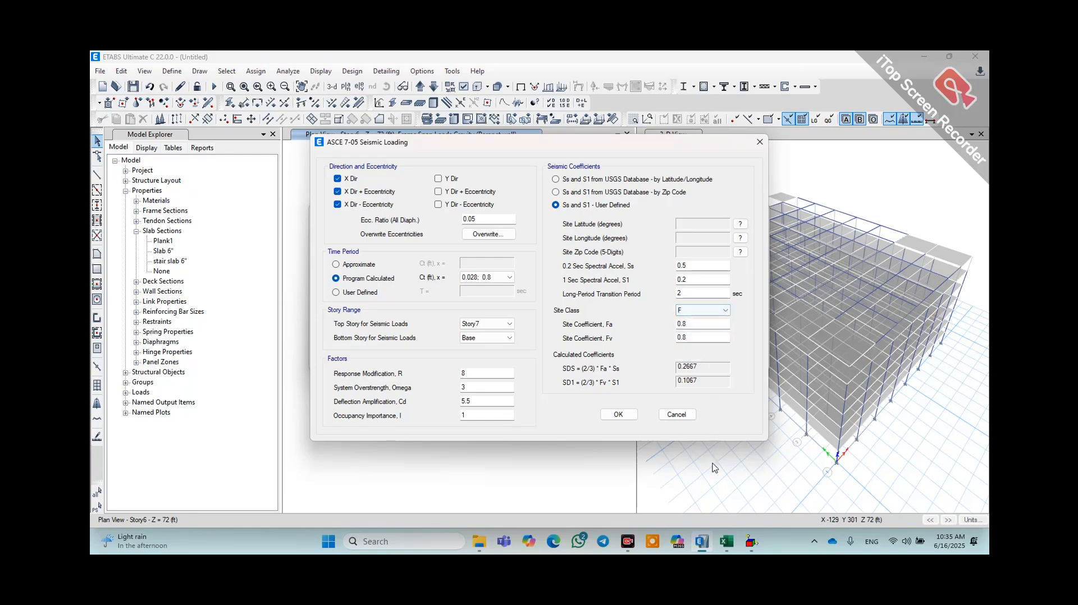
- Consult the Excel site coefficients, and in ETABS set Fa to 1.35 and Fv to 0.27
click(727, 541)
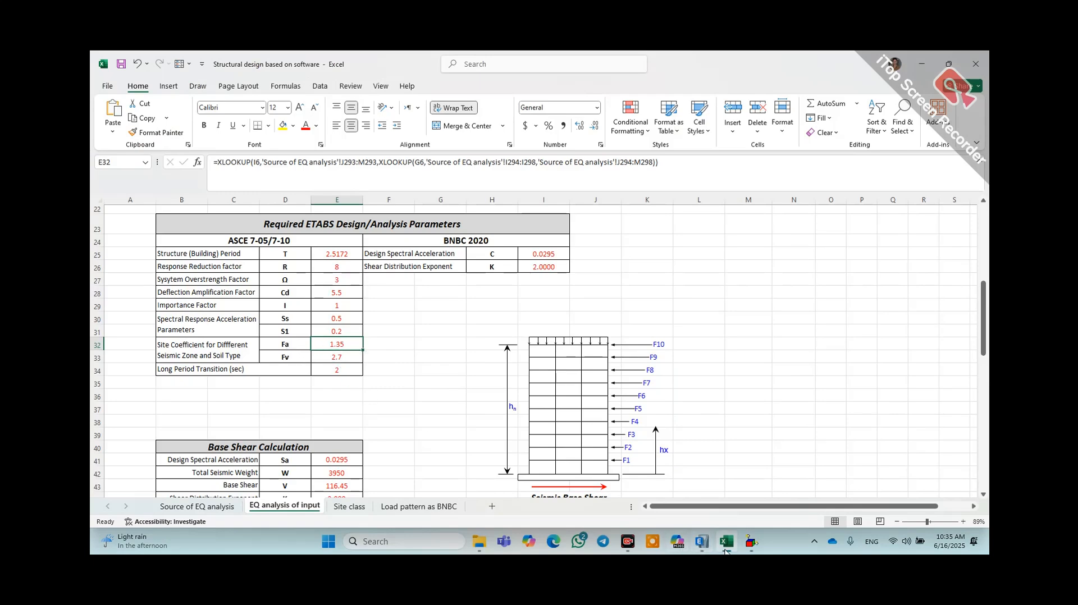
click(704, 548)
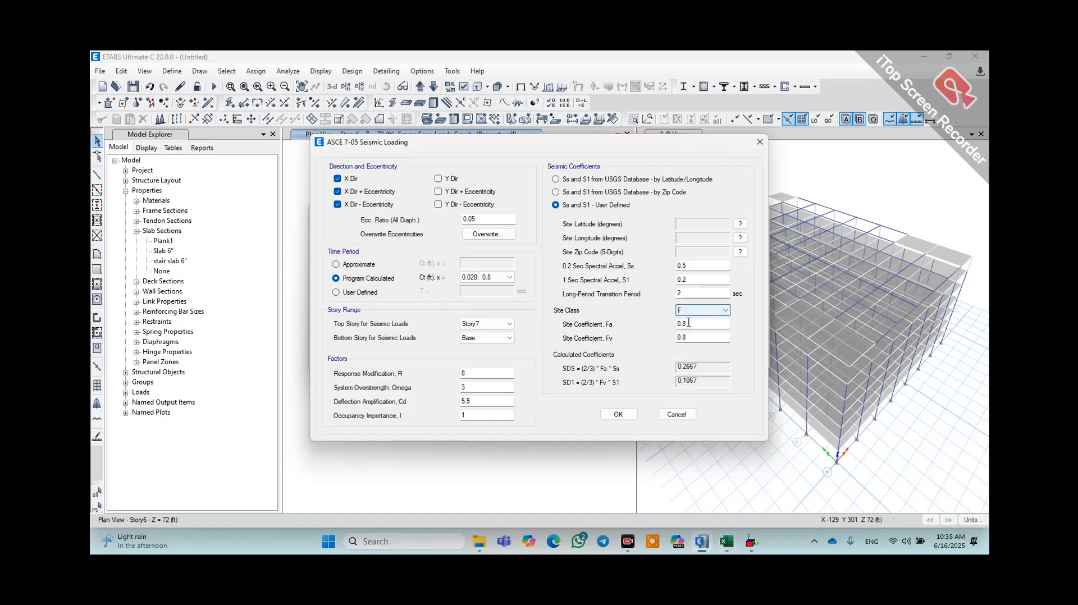
drag(688, 324, 668, 323)
text(1.35)
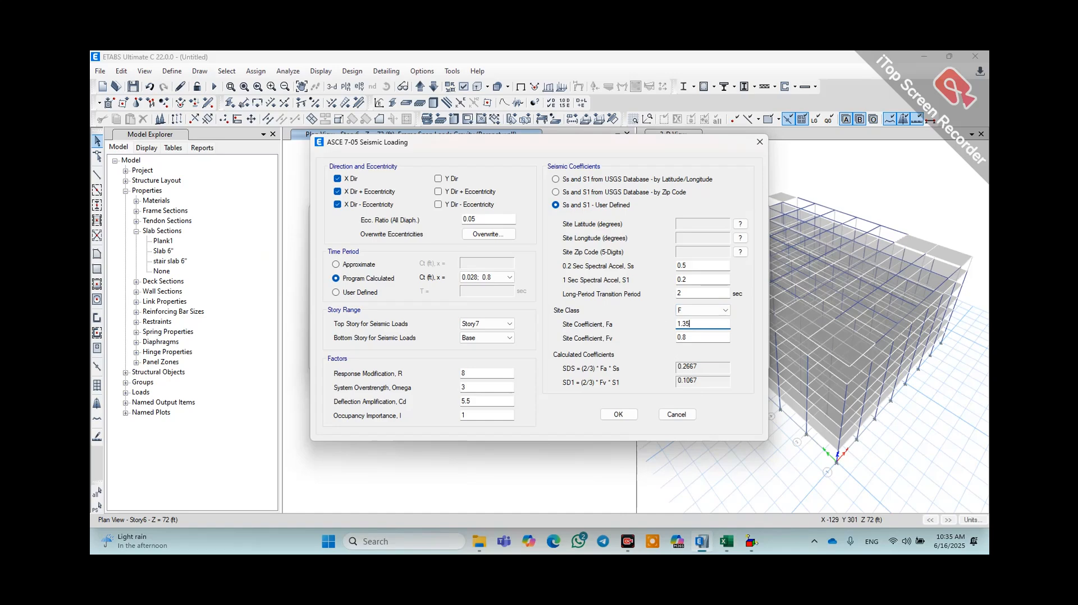
drag(692, 337, 665, 338)
text(0.)
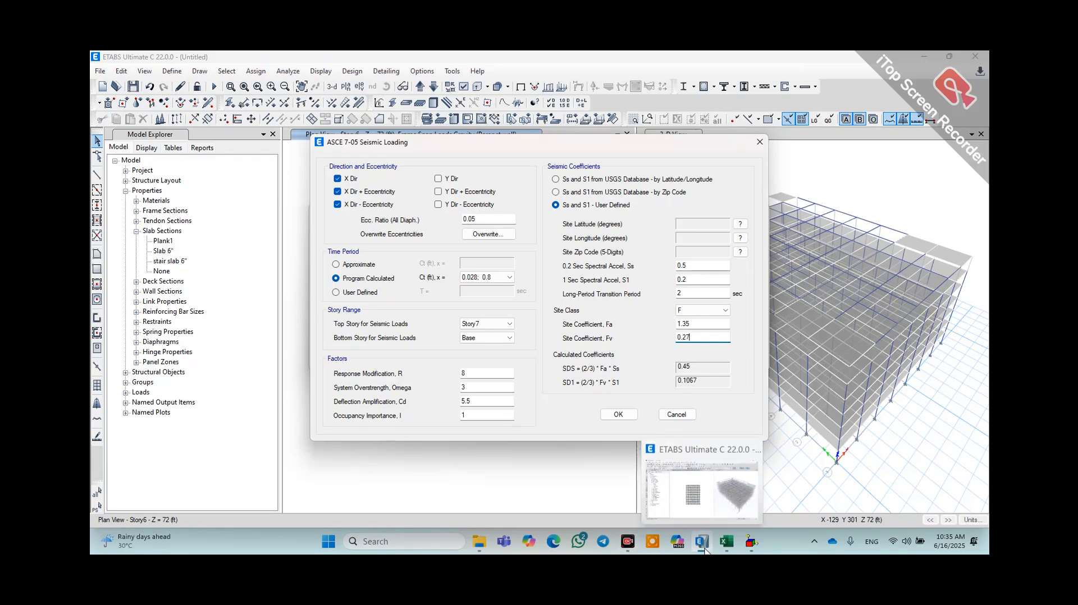
- Recheck Fv in the Excel table, correct the ETABS site coefficient Fv to 2.7 and accept the X-direction seismic loading
click(724, 537)
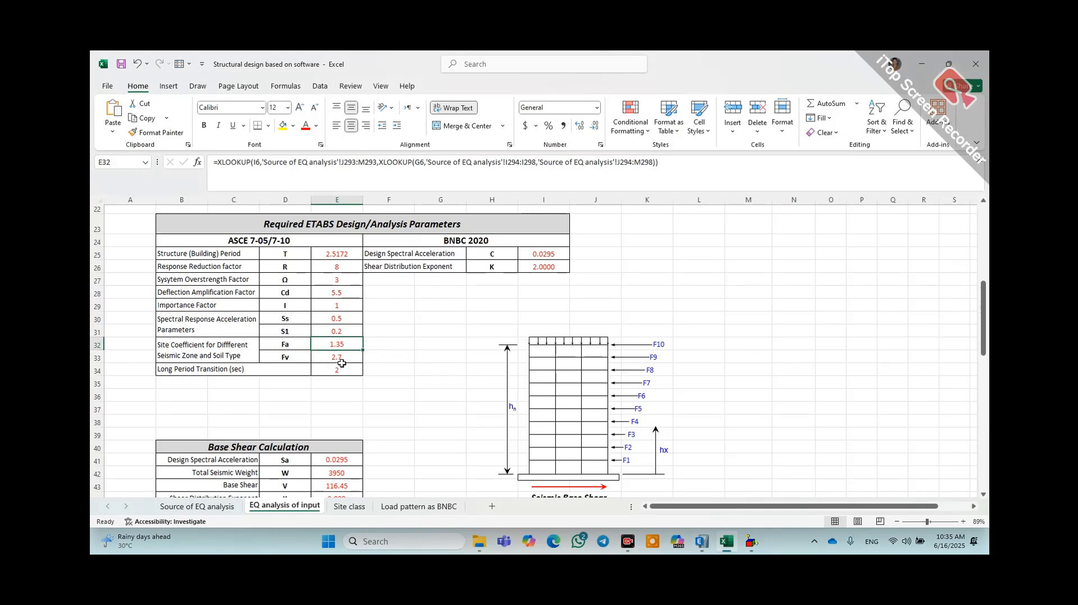
click(702, 541)
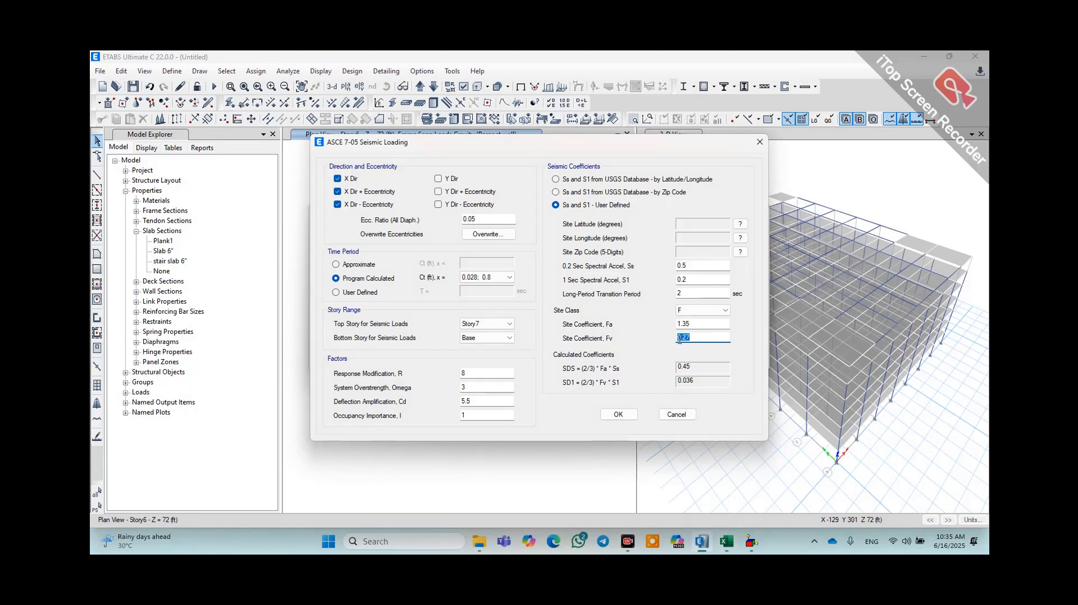
click(679, 339)
text(2)
key(Tab)
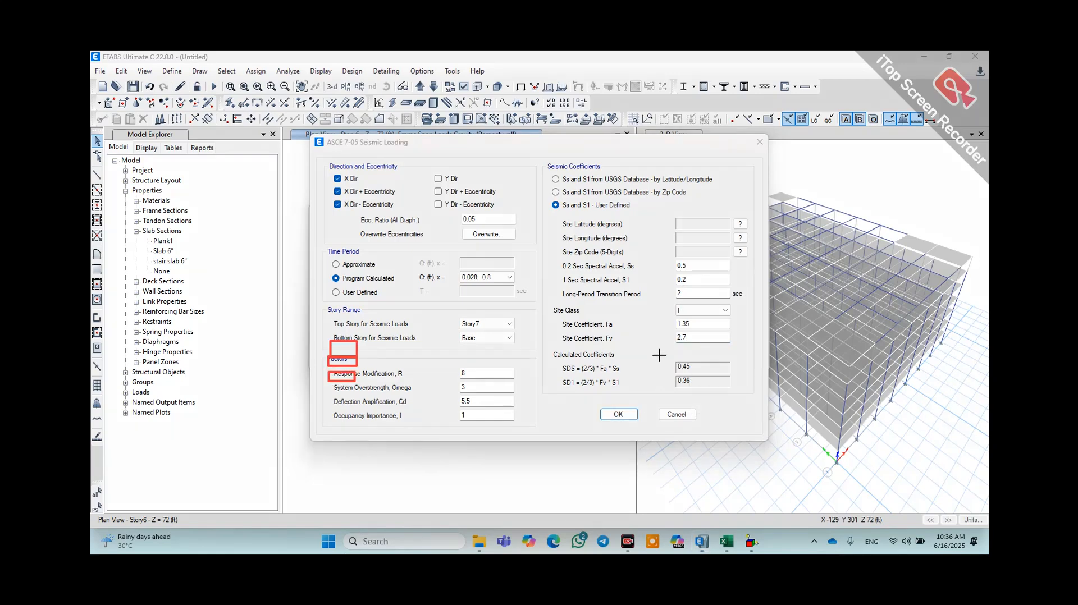
drag(659, 355, 708, 392)
click(741, 519)
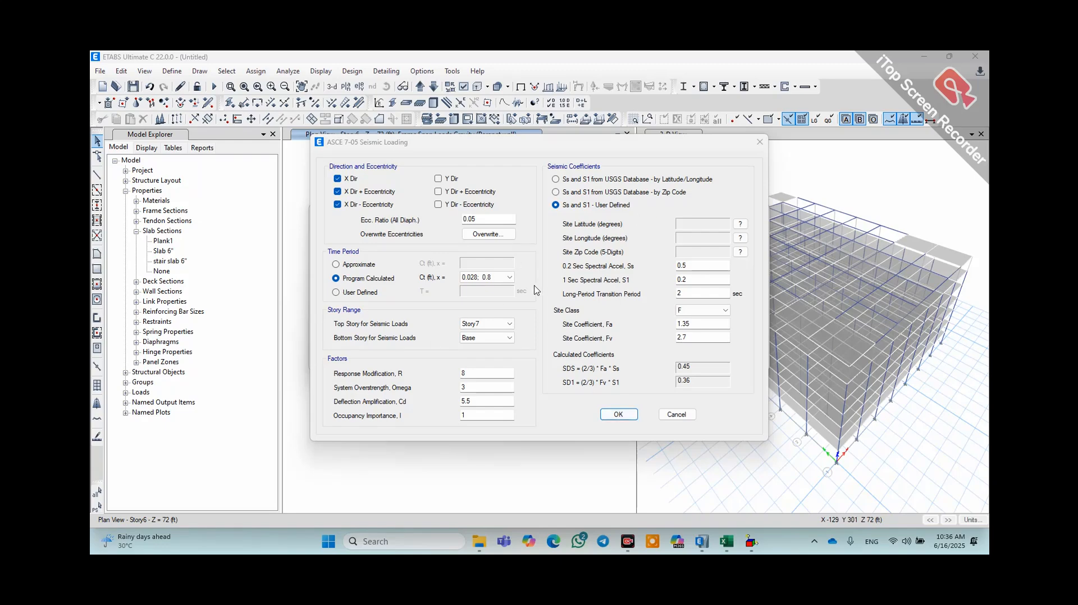
click(620, 414)
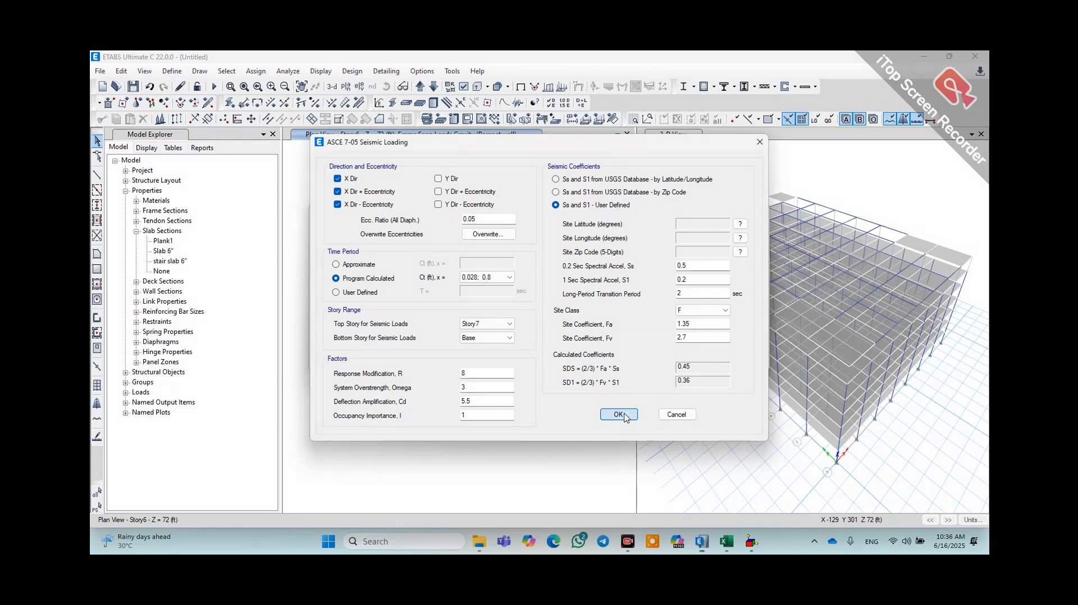
- Open the lateral load of the Eqy pattern and turn off its X Dir, X Dir + Eccentricity and X Dir - Eccentricity options
click(566, 306)
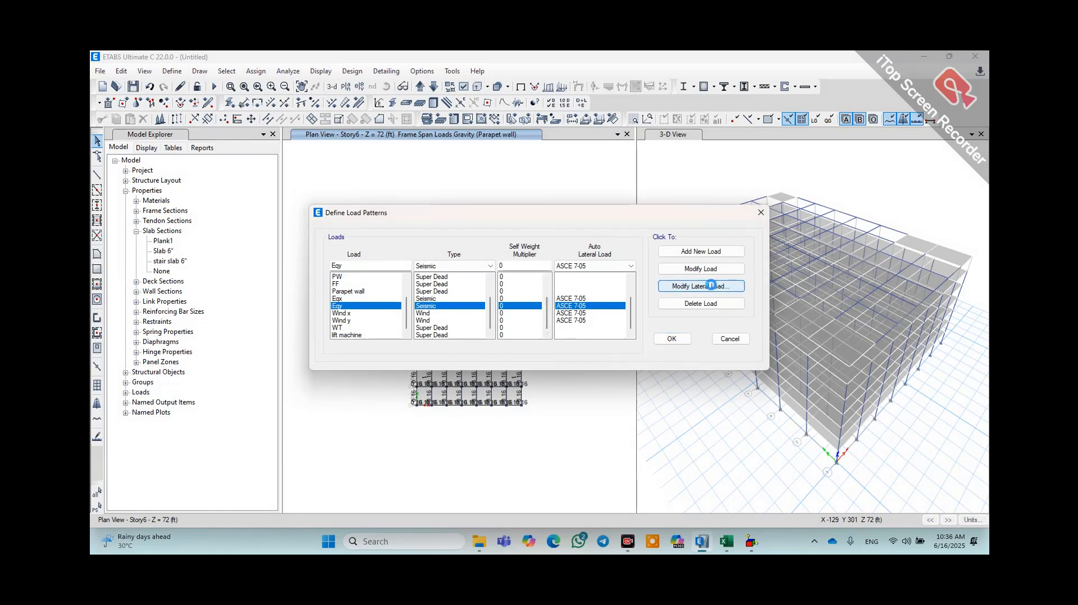
click(711, 288)
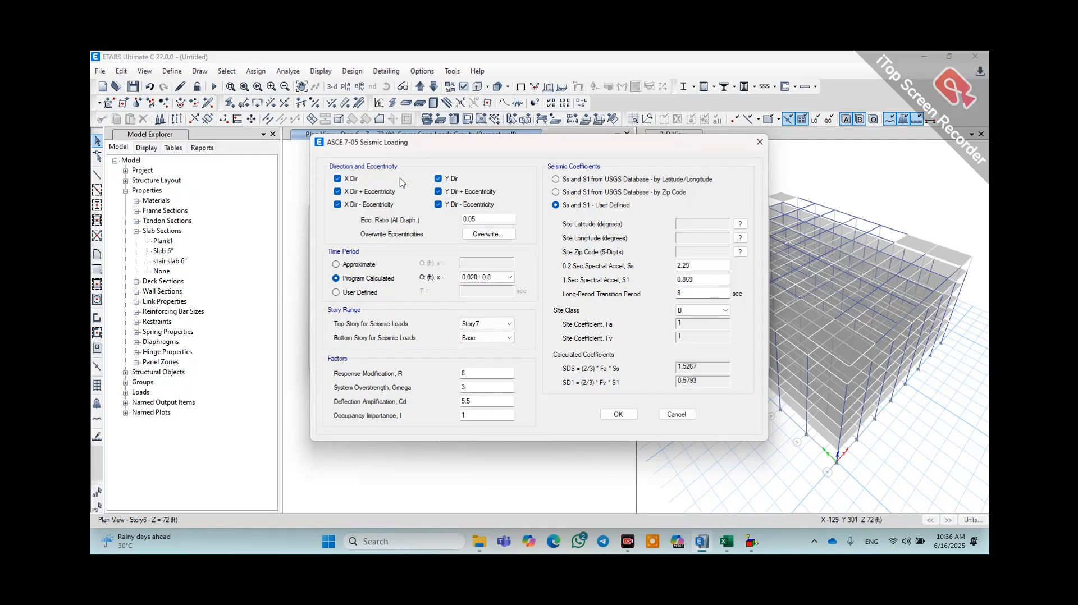
click(350, 179)
click(353, 192)
click(353, 203)
click(477, 373)
- For Eqy, set Ss to 0.5, S1 to 0.2 and the long-period transition period to 2 sec
click(699, 266)
text(0.5)
key(Tab)
text(0)
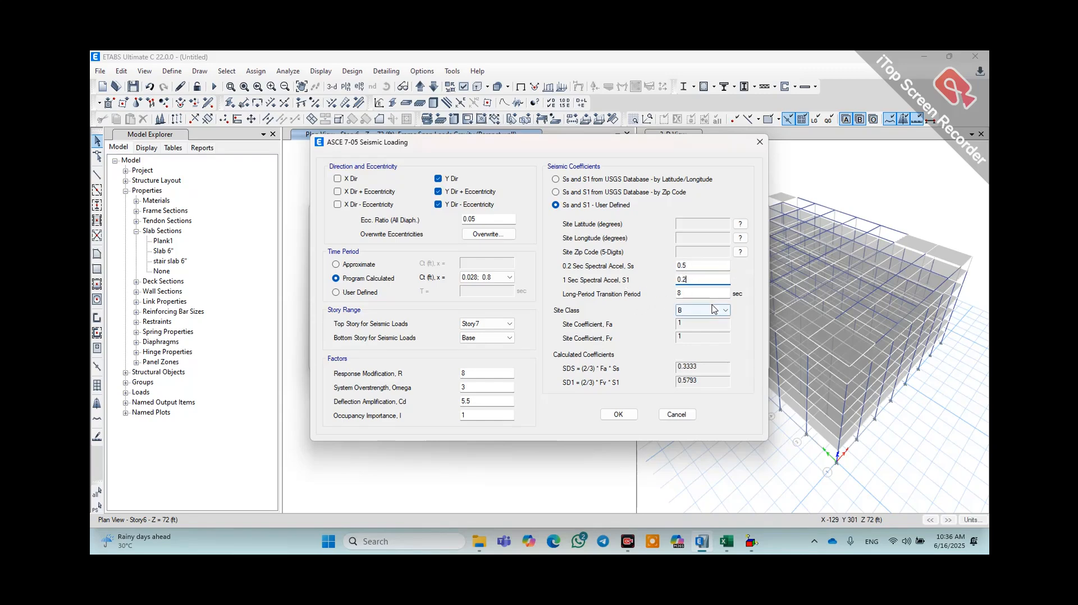
double_click(677, 295)
- Give Eqy site class F with site coefficients Fa 1.35 and Fv 2.7, and accept its seismic loading
click(689, 310)
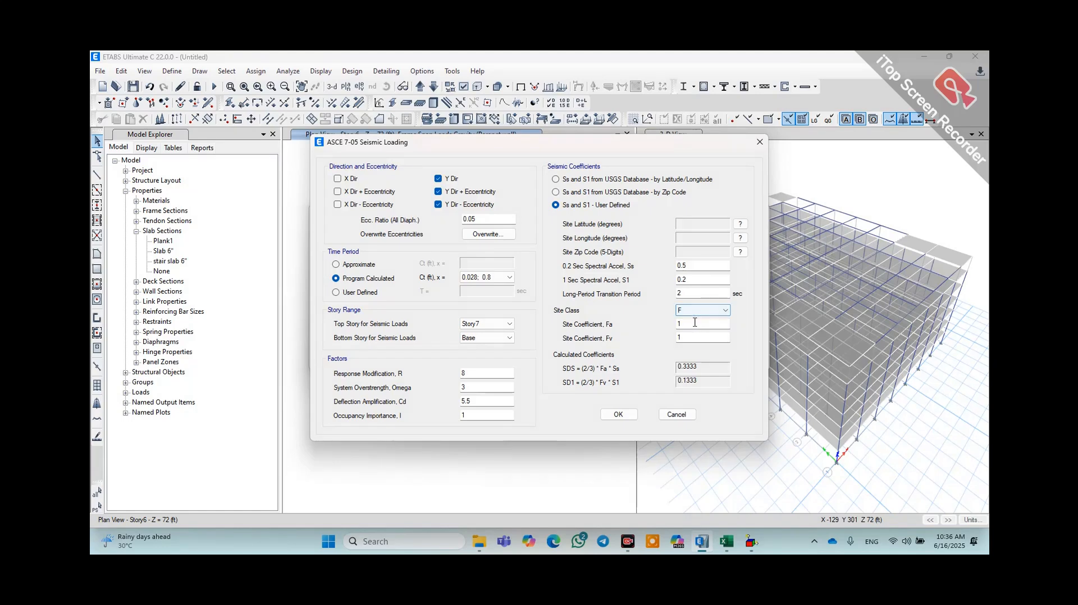
drag(697, 324, 668, 330)
drag(702, 339, 645, 339)
key(Tab)
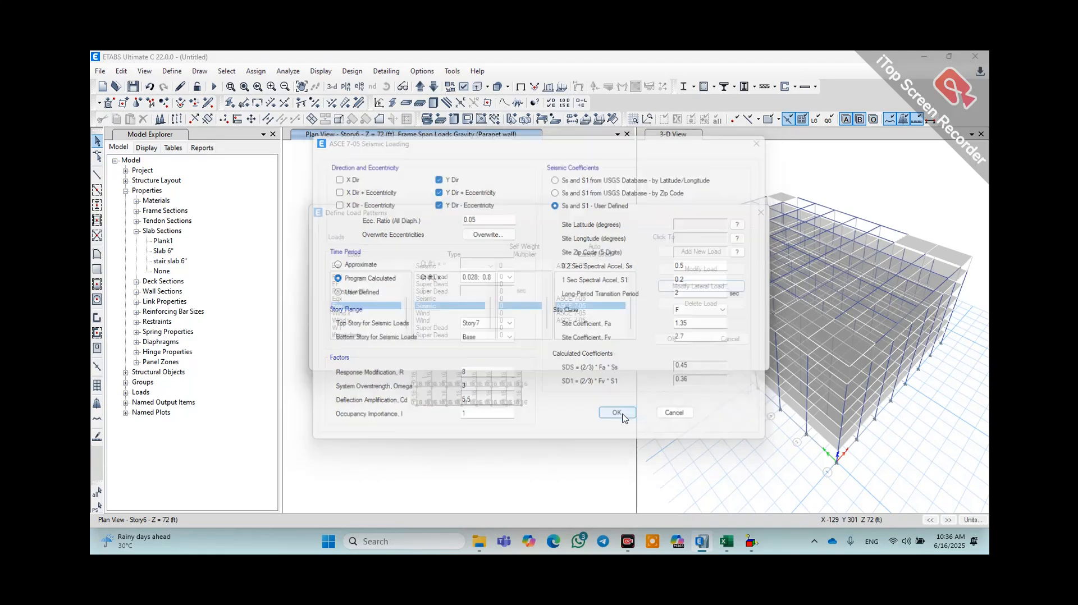
click(617, 414)
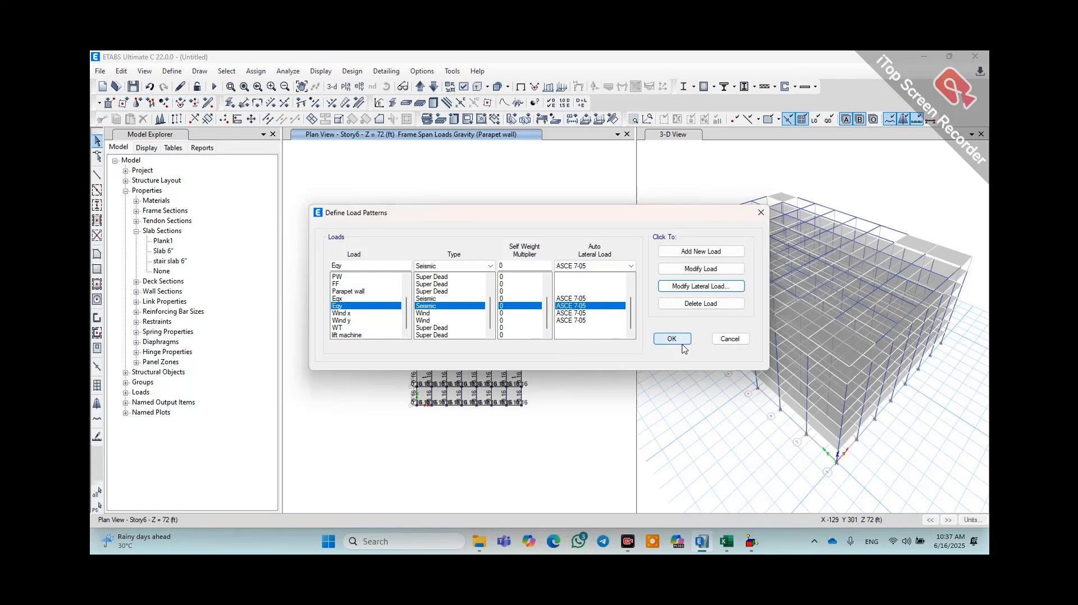
- Open the lateral load of the Wind x pattern and accept its auto-calculated exposure width with direction angle 0 deg
click(594, 313)
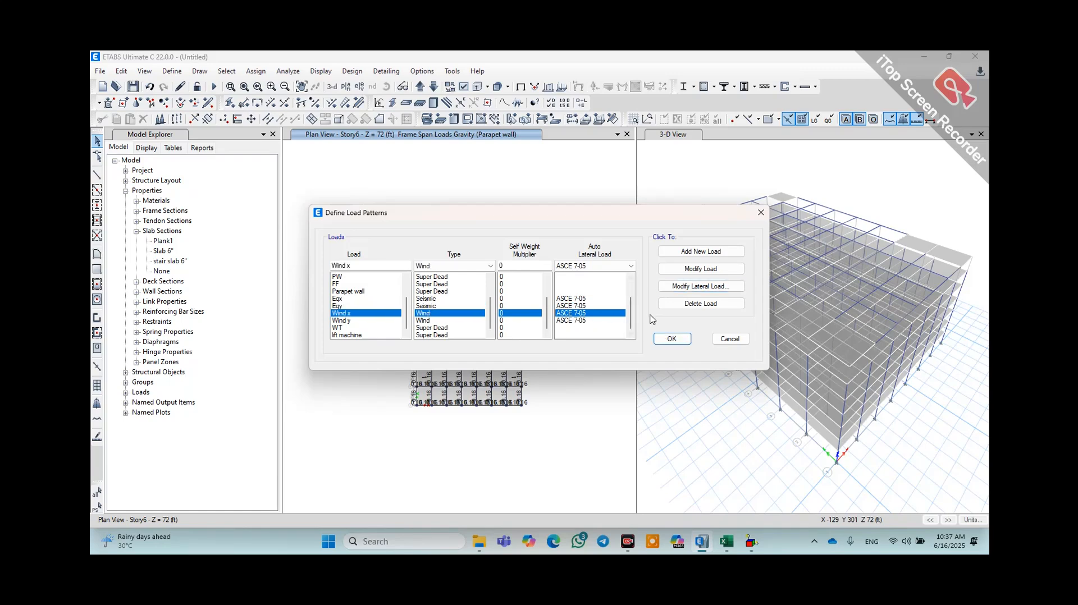
click(694, 288)
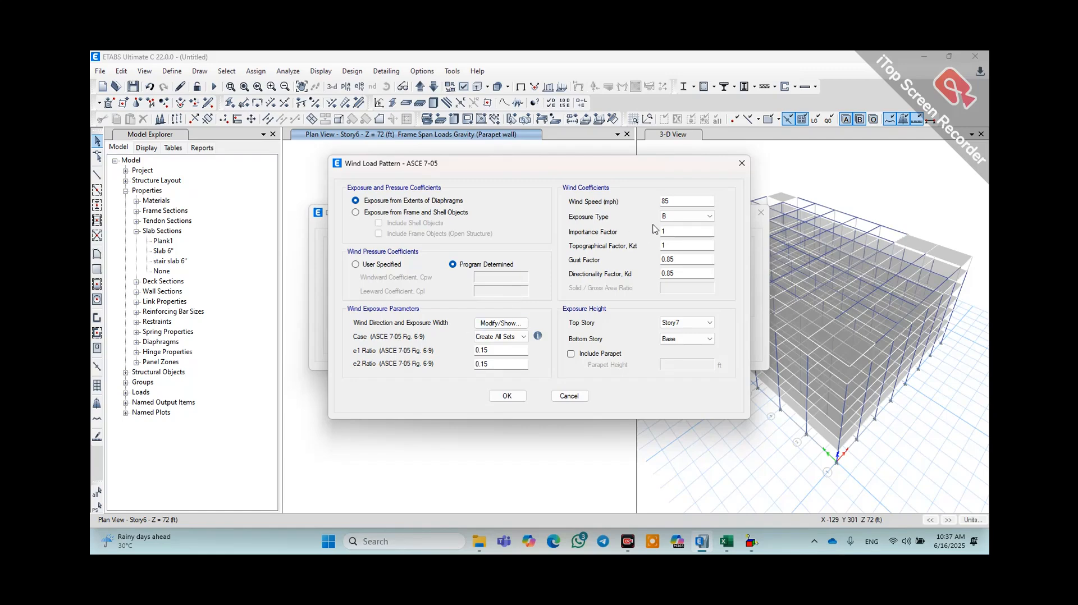
click(674, 201)
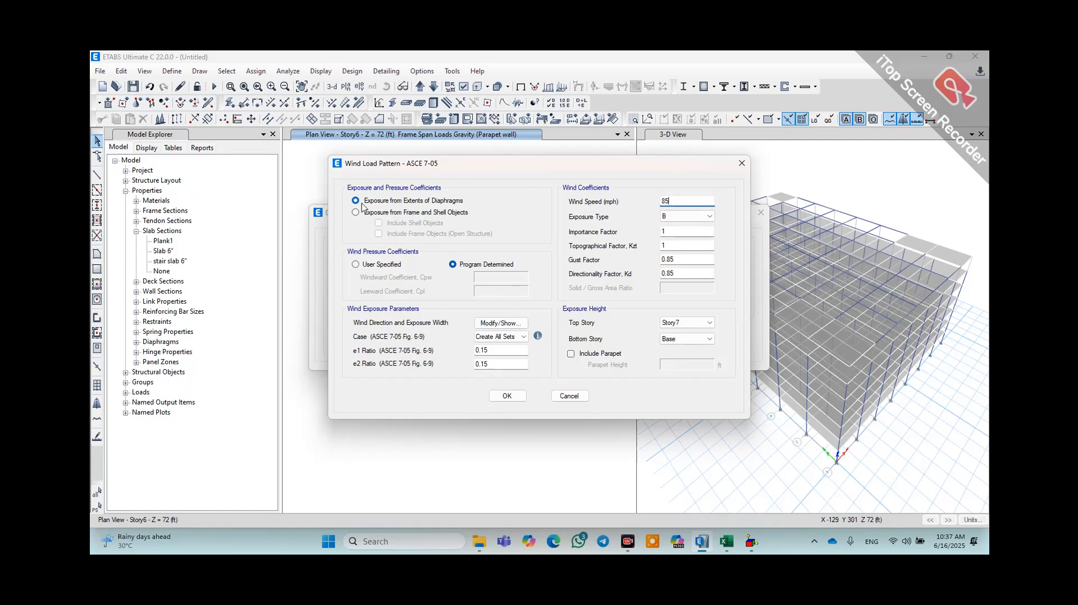
click(493, 324)
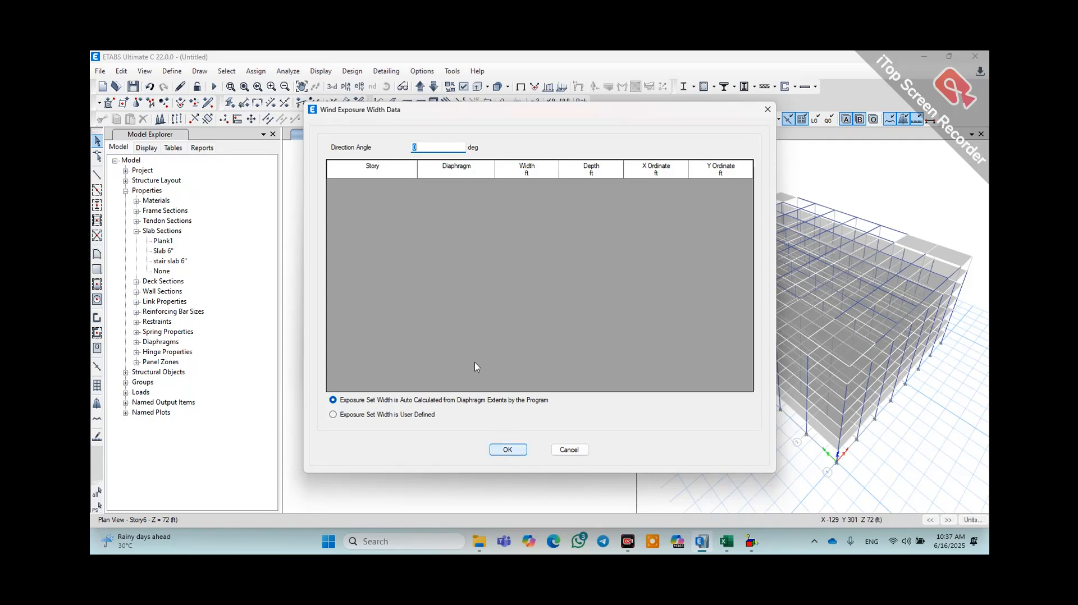
click(509, 451)
- Check the exposure case and the e1 and e2 ratios of the Wind x pattern
click(502, 337)
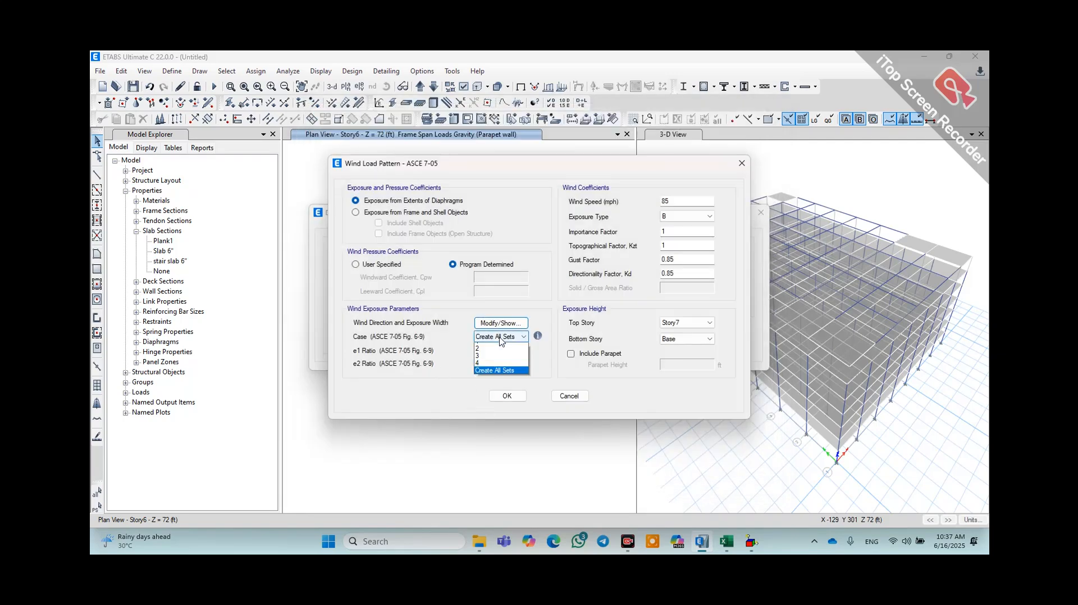
click(501, 380)
click(499, 351)
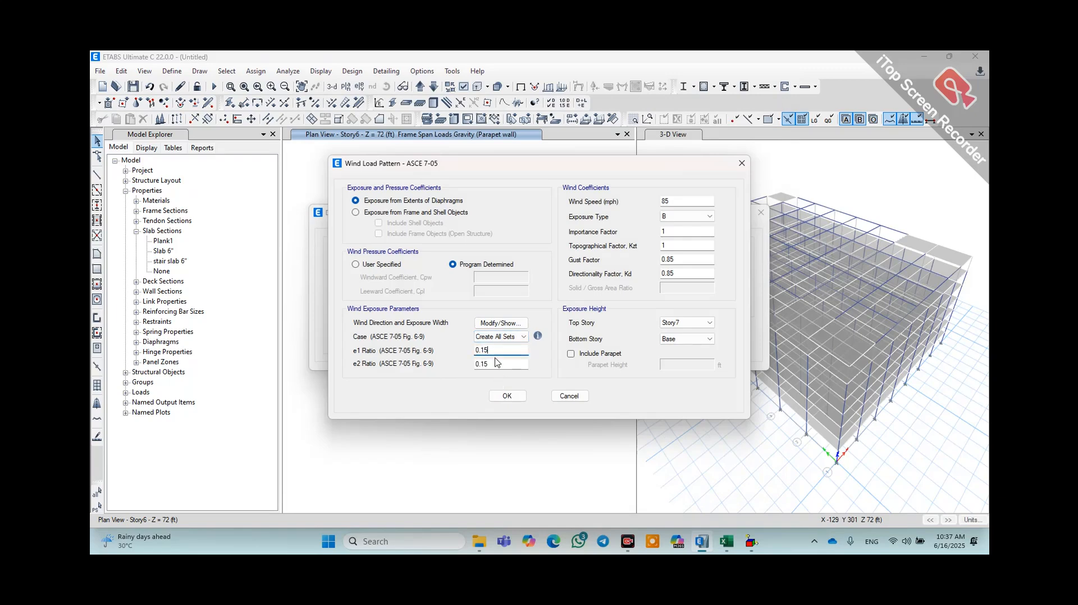
click(487, 365)
- Set the bottom story of the Wind x exposure height to Story1 and include a parapet 3.28 ft high
click(690, 339)
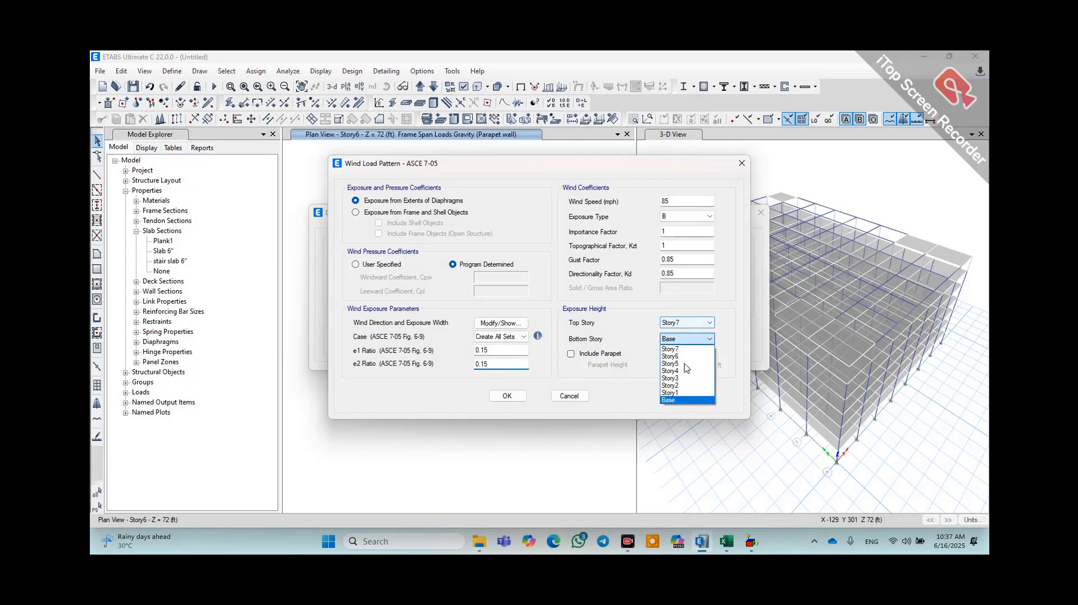
click(680, 394)
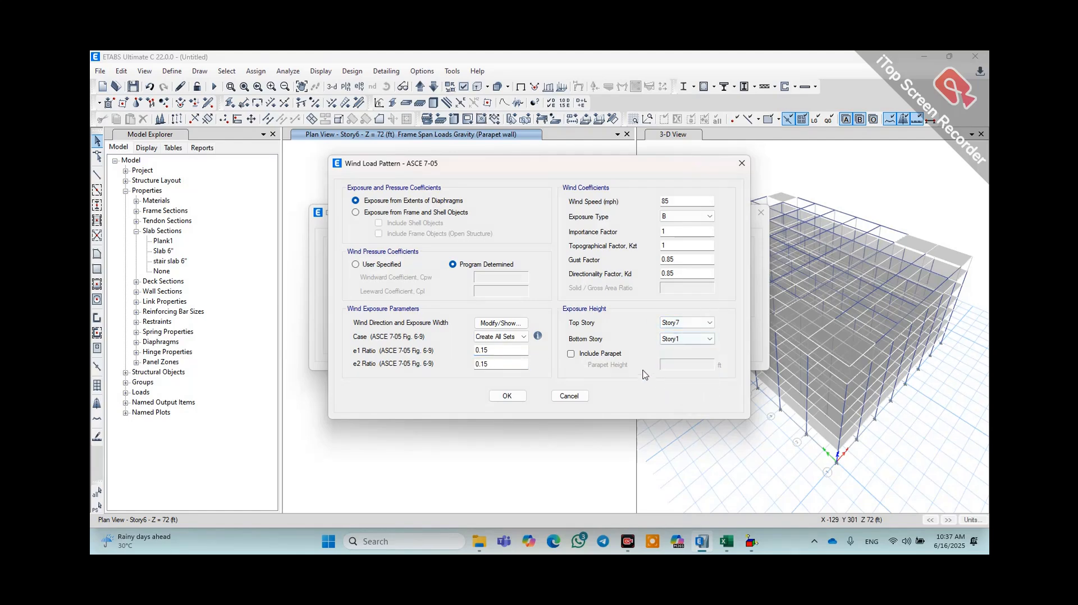
click(599, 356)
click(681, 364)
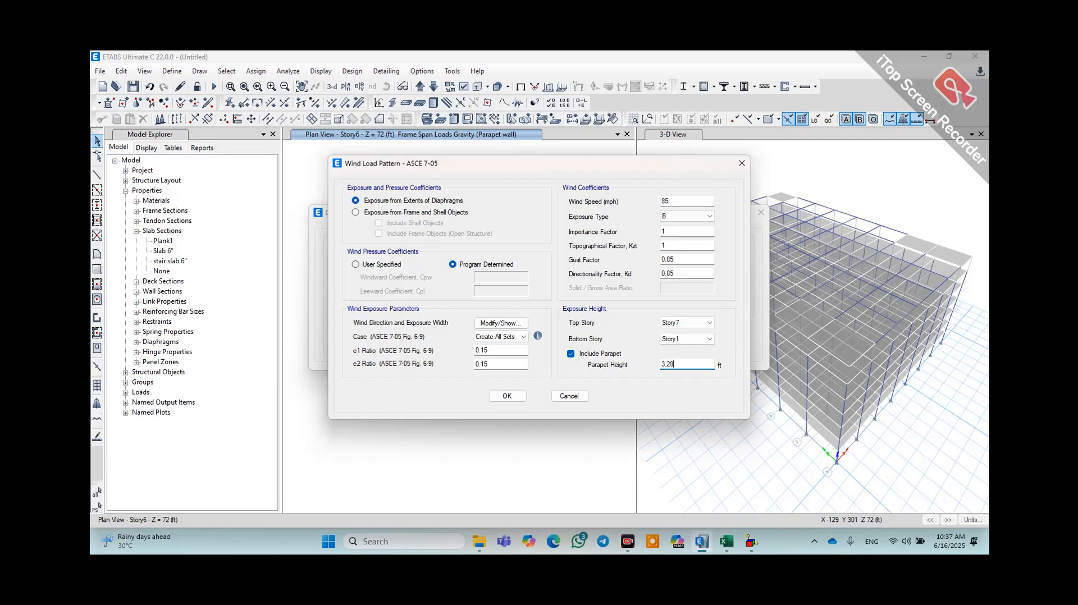
- Review the Wind x coefficients: wind speed, exposure type, importance factor, topographical factor and gust factor
click(690, 203)
click(682, 218)
click(680, 220)
click(679, 220)
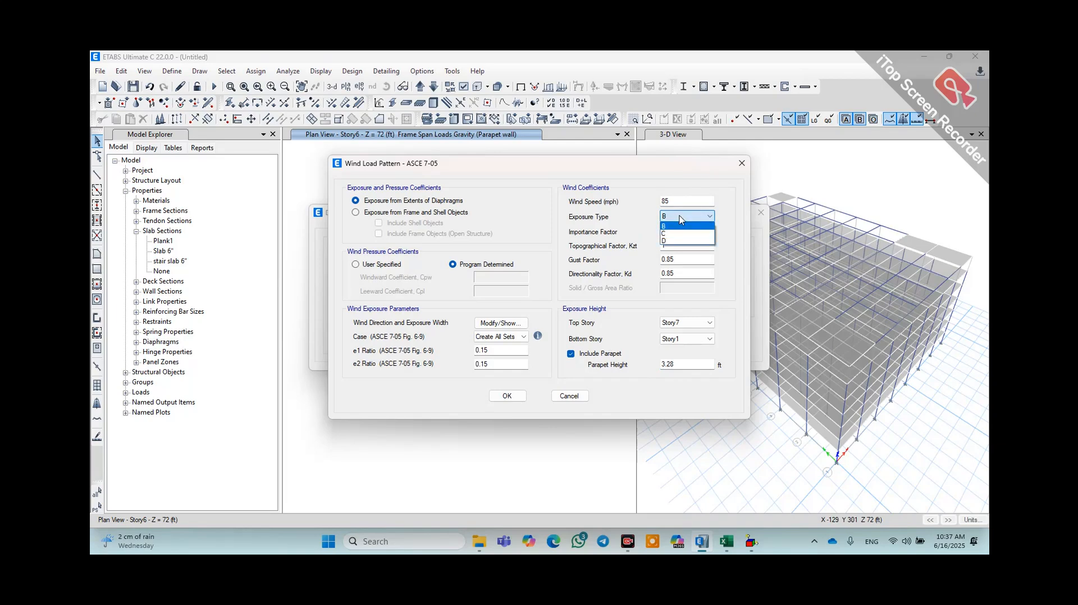
click(680, 220)
click(680, 219)
click(679, 220)
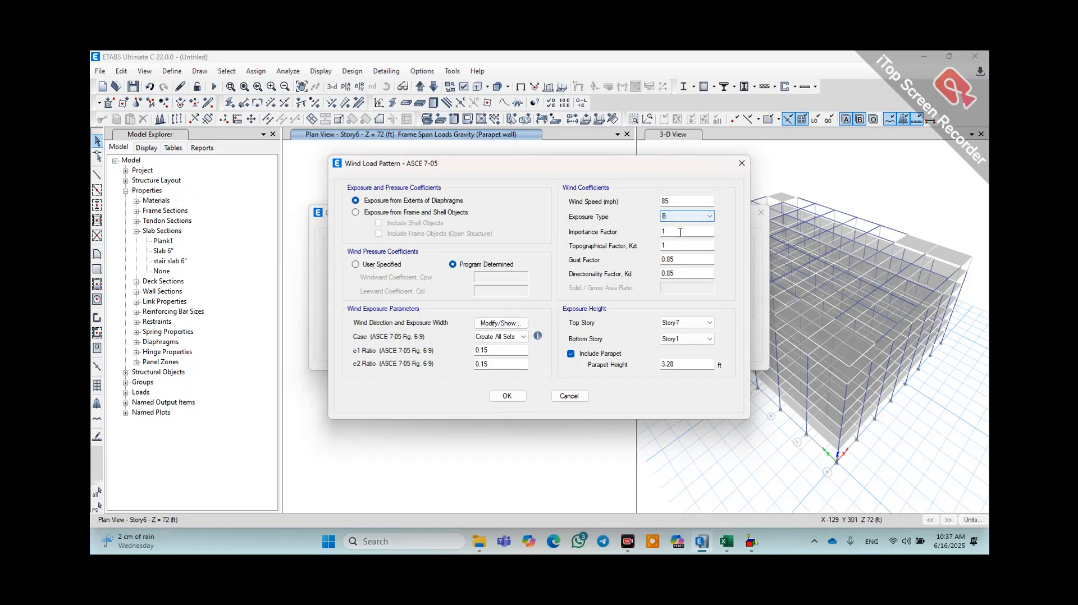
click(679, 231)
click(677, 245)
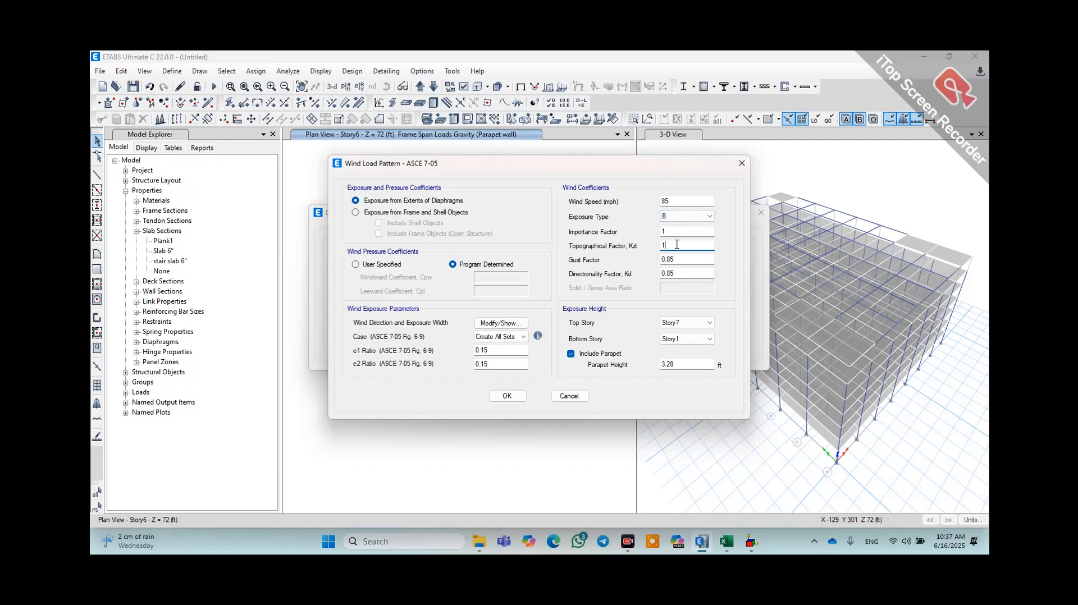
click(676, 260)
click(679, 201)
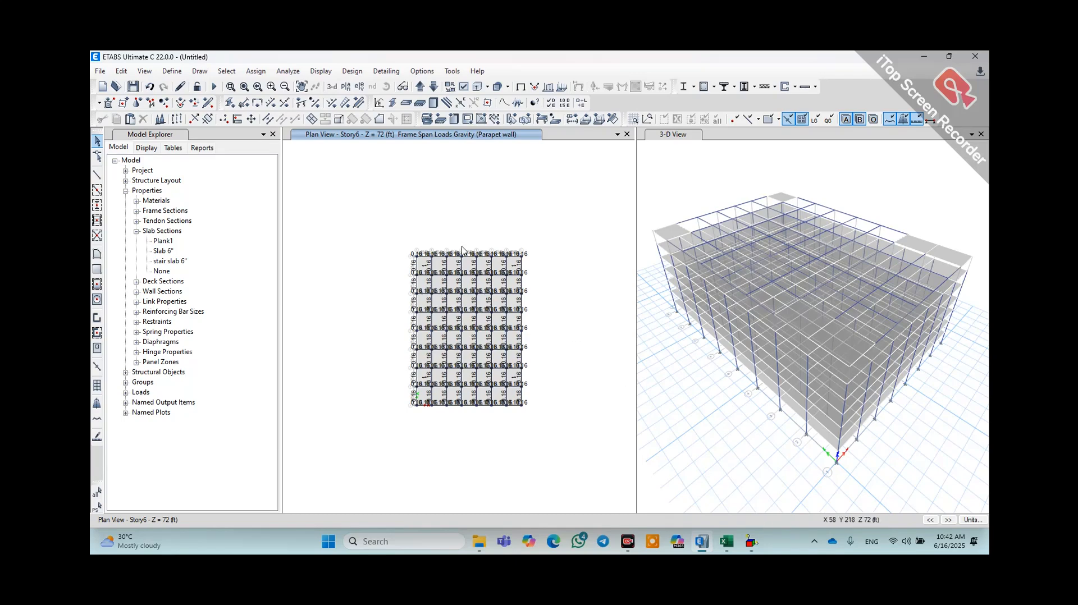
- Review the mass multipliers of MsSrc1 for the Dead, Live, Roof live, Stair and exit live and PW patterns, and accept the mass source
click(172, 71)
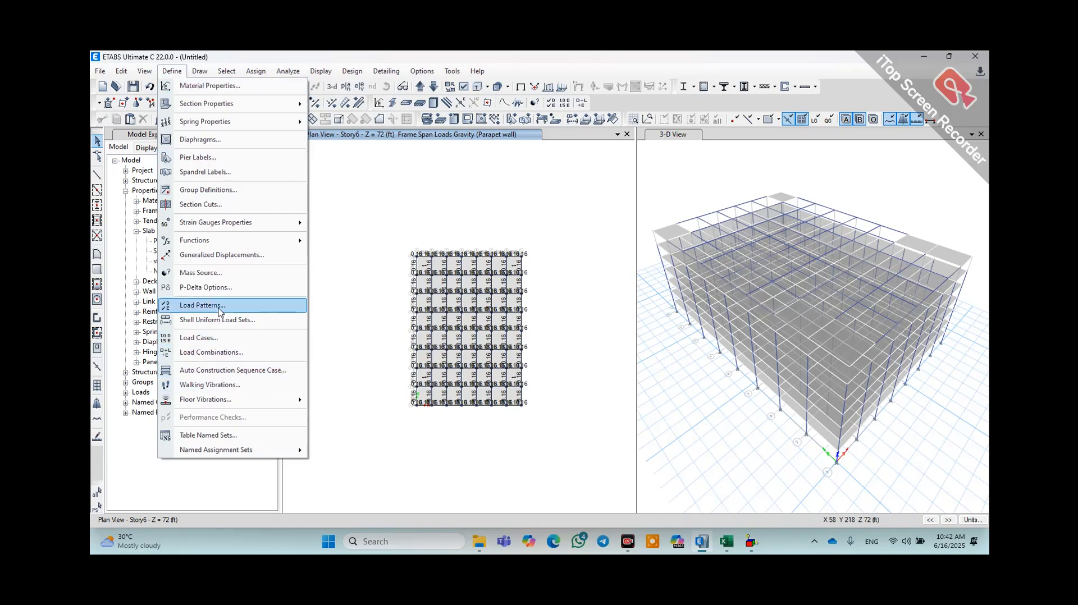
click(203, 273)
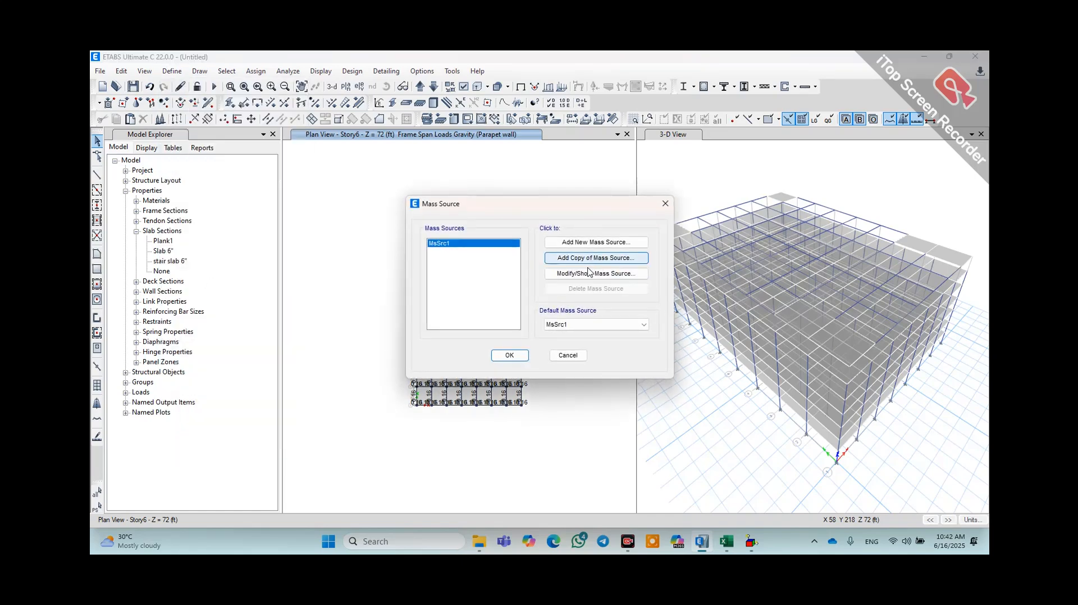
click(586, 274)
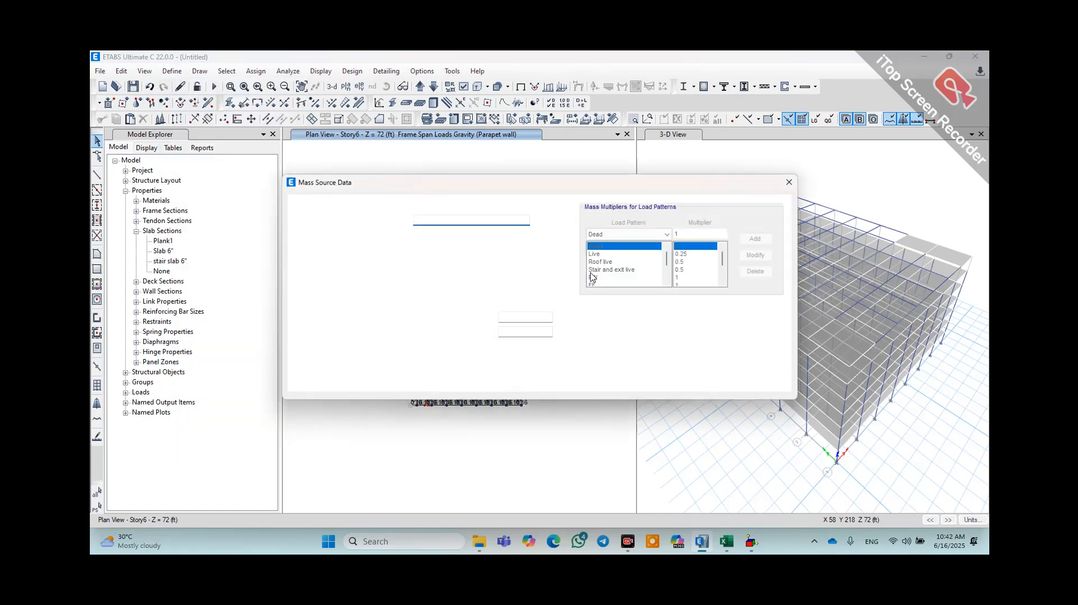
click(641, 249)
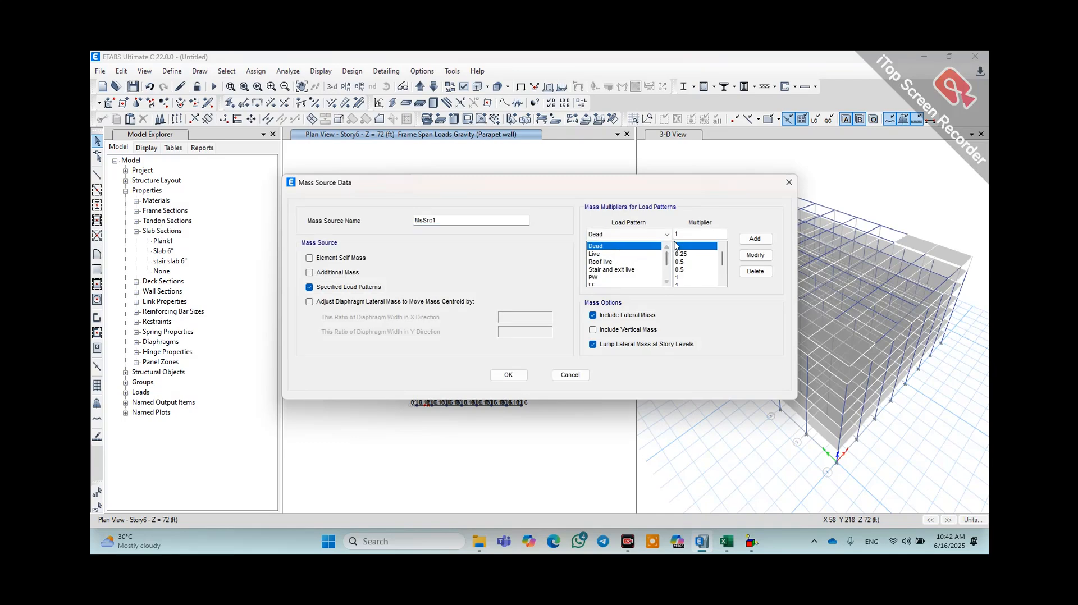
click(618, 253)
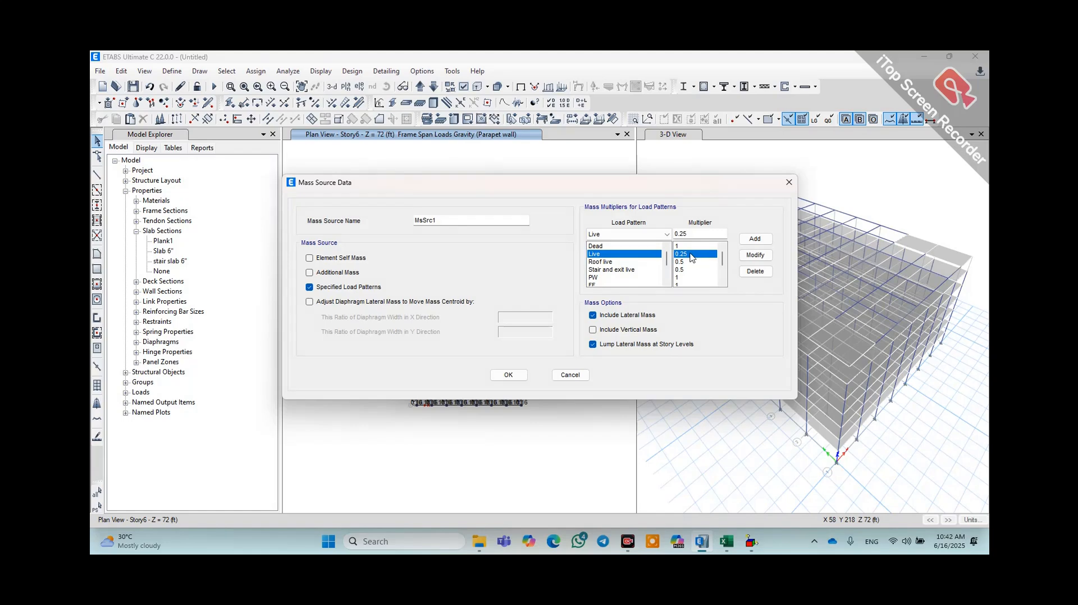
click(606, 262)
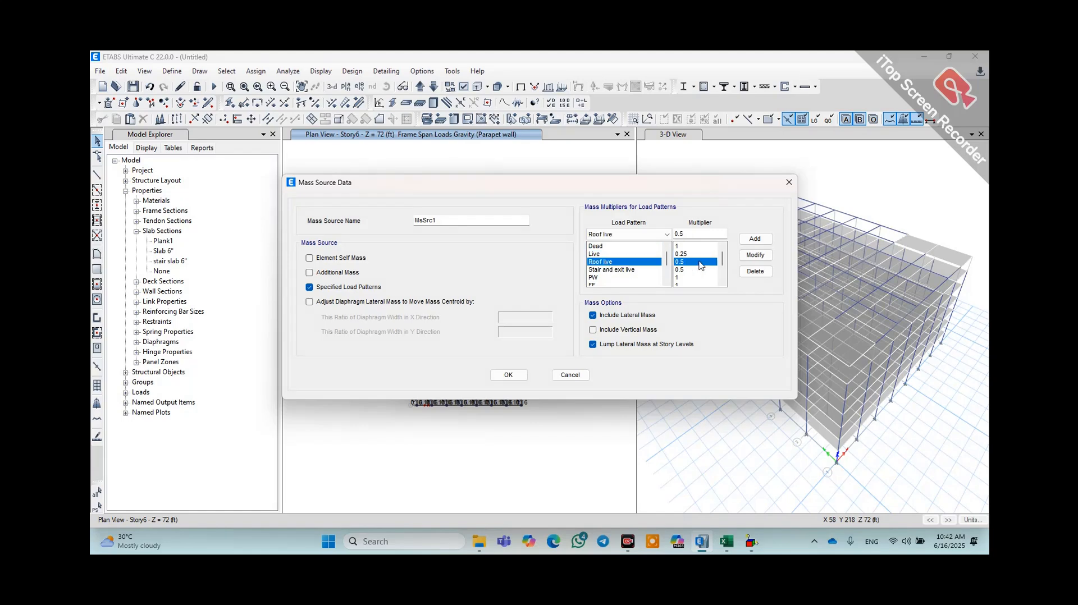
click(617, 270)
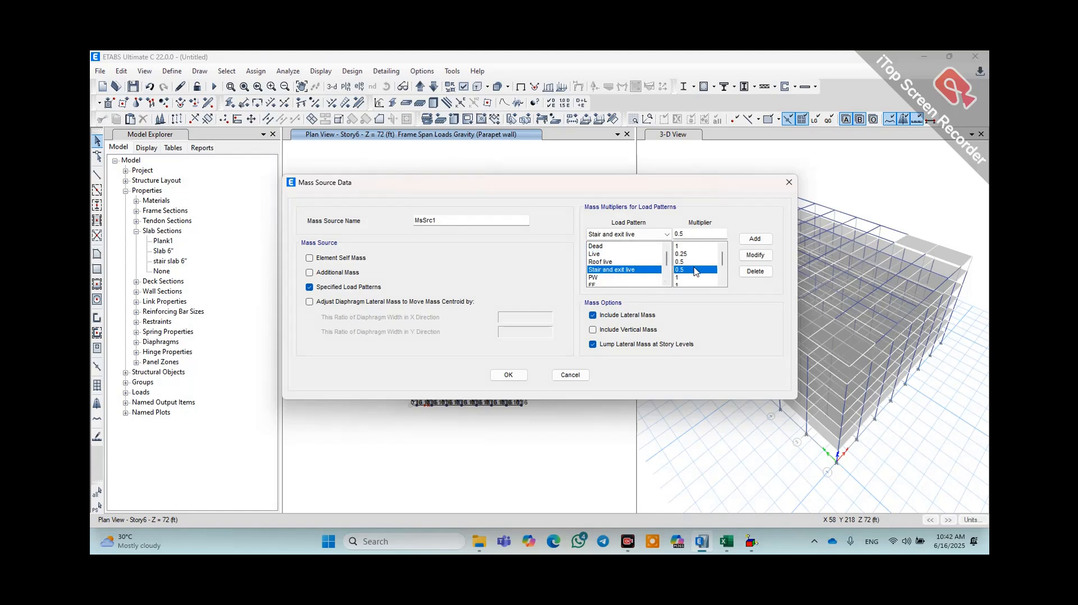
click(599, 278)
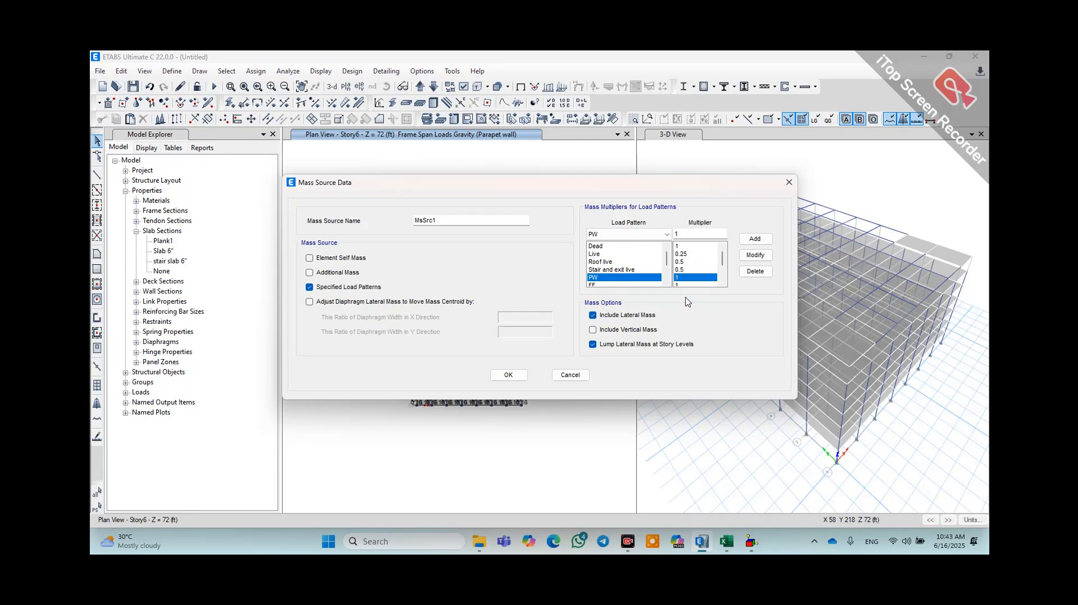
click(508, 375)
click(509, 354)
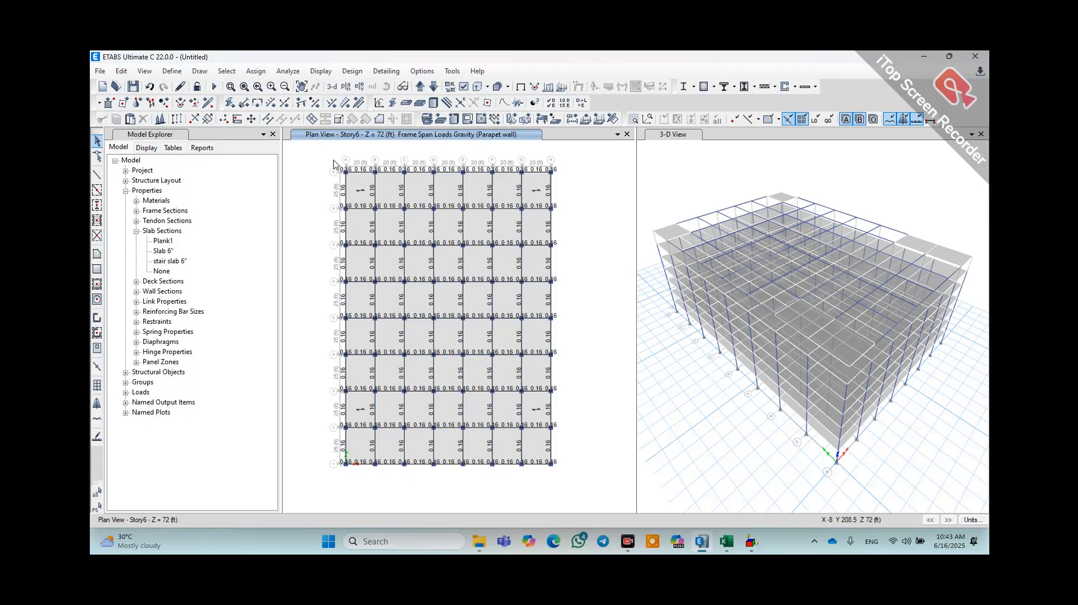
- Check the rigidity setting of diaphragm D1 and accept its definition
click(172, 71)
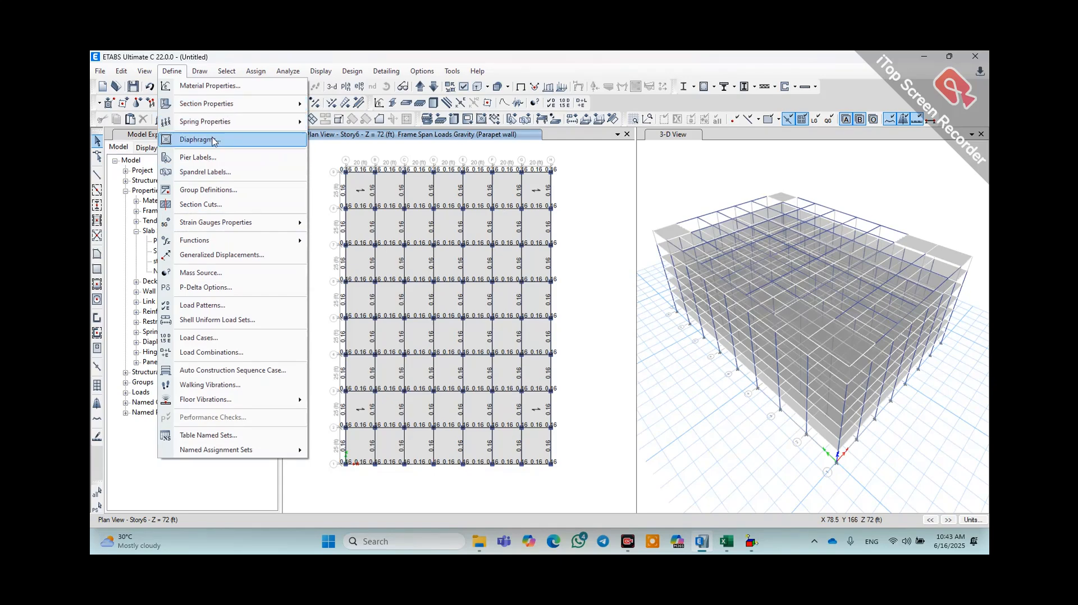
click(227, 73)
click(173, 74)
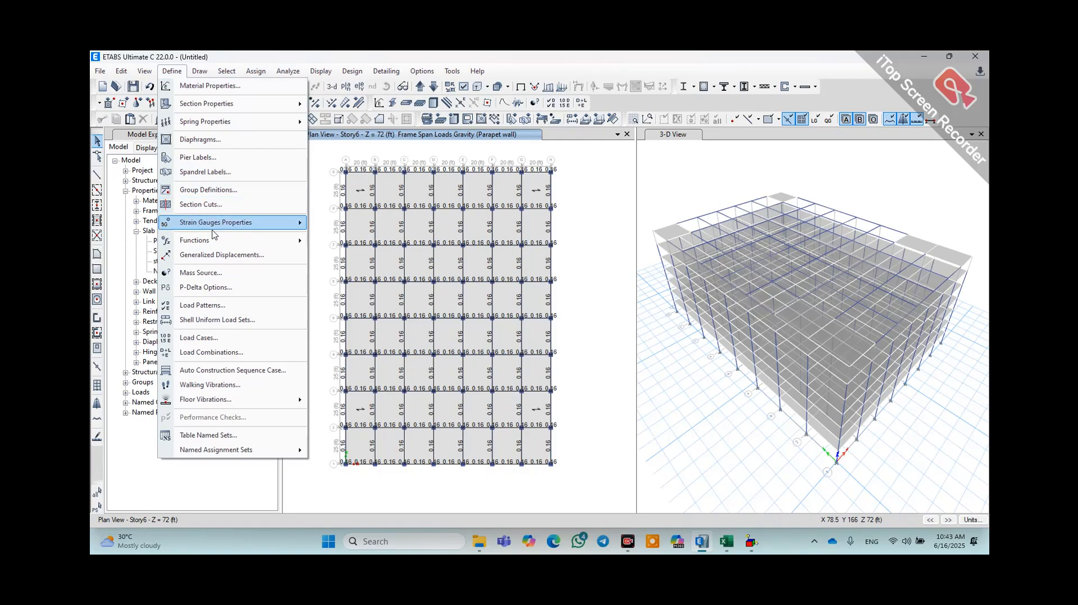
click(213, 141)
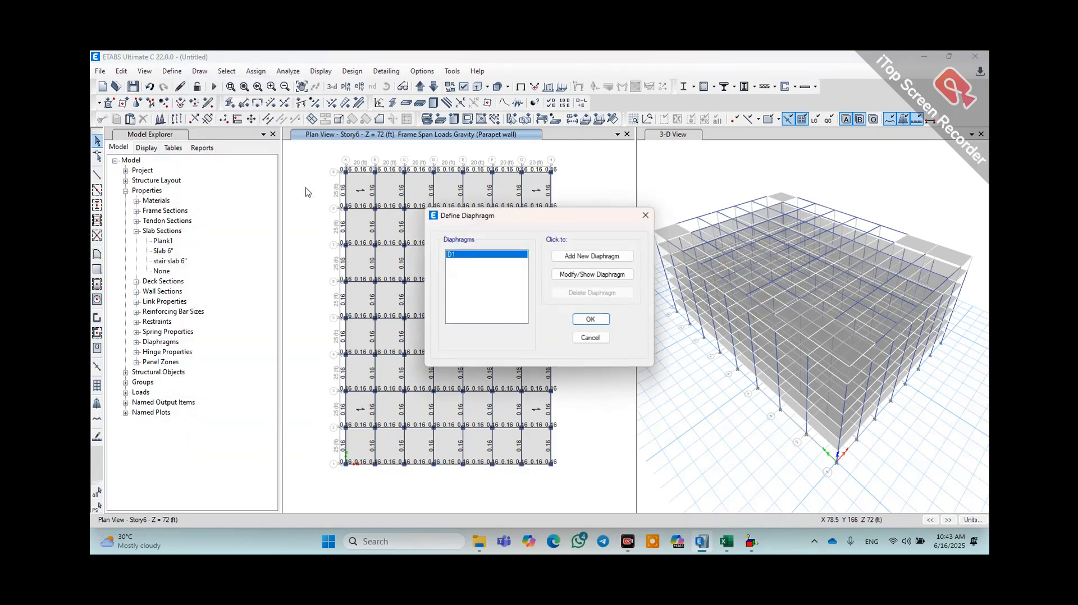
click(584, 275)
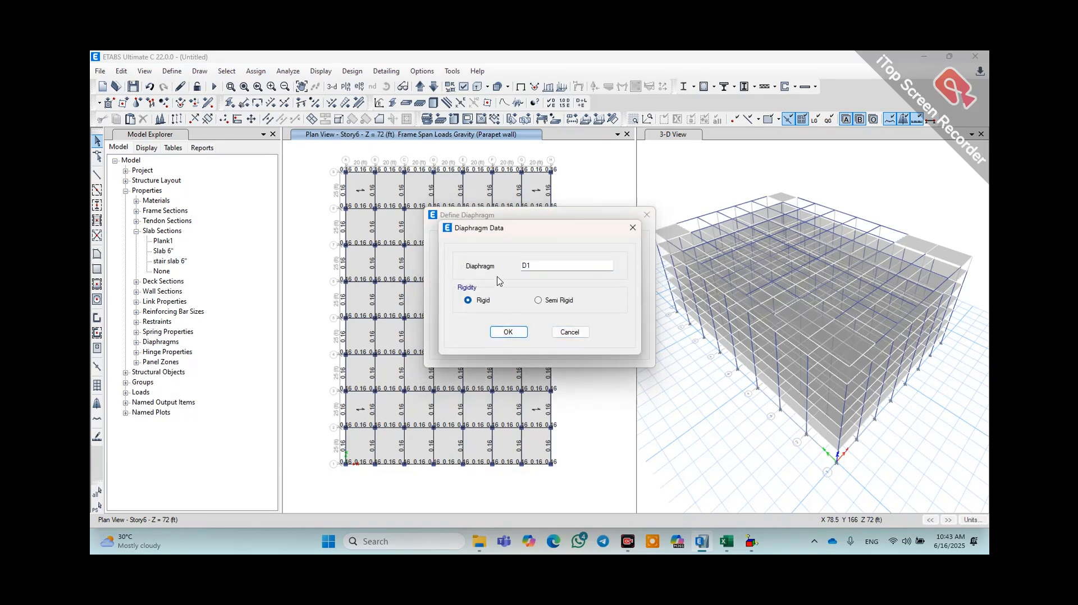
click(518, 334)
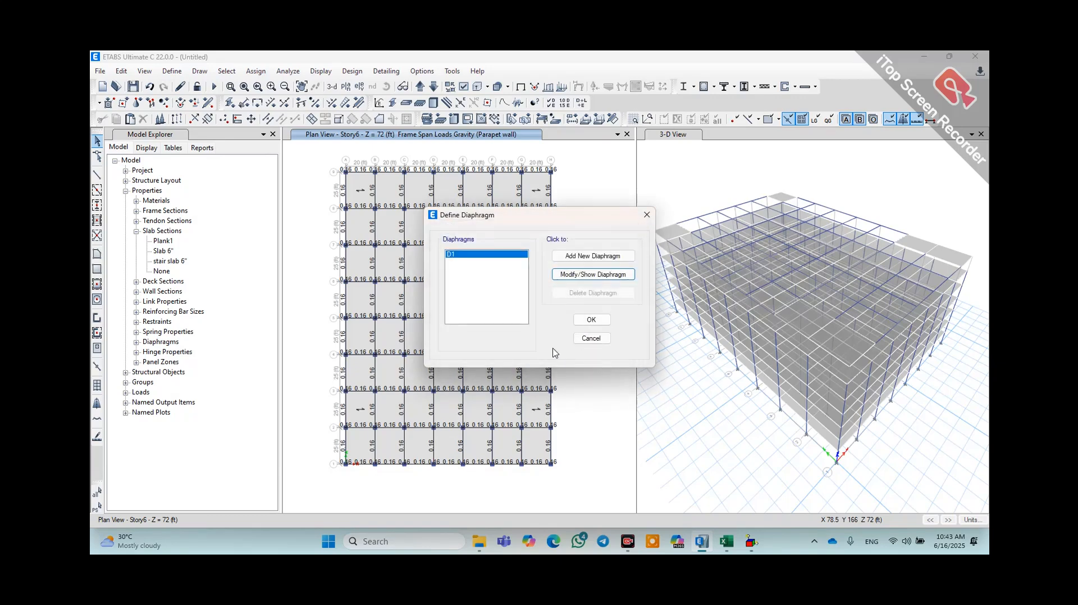
click(591, 319)
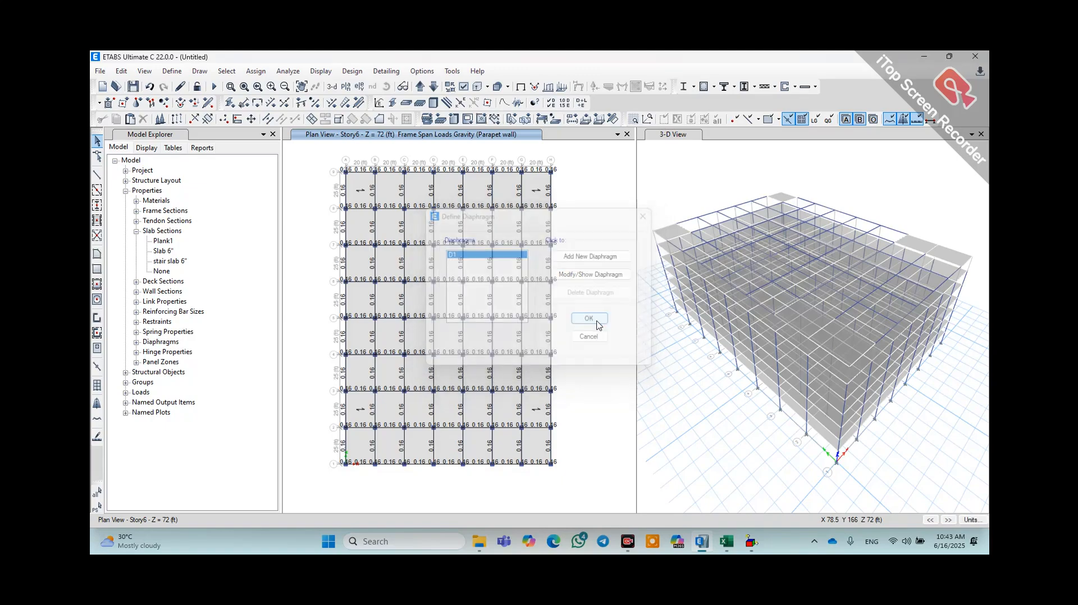
- Open the shell diaphragm assignment and choose diaphragm D1
click(242, 73)
mouse_move(306, 193)
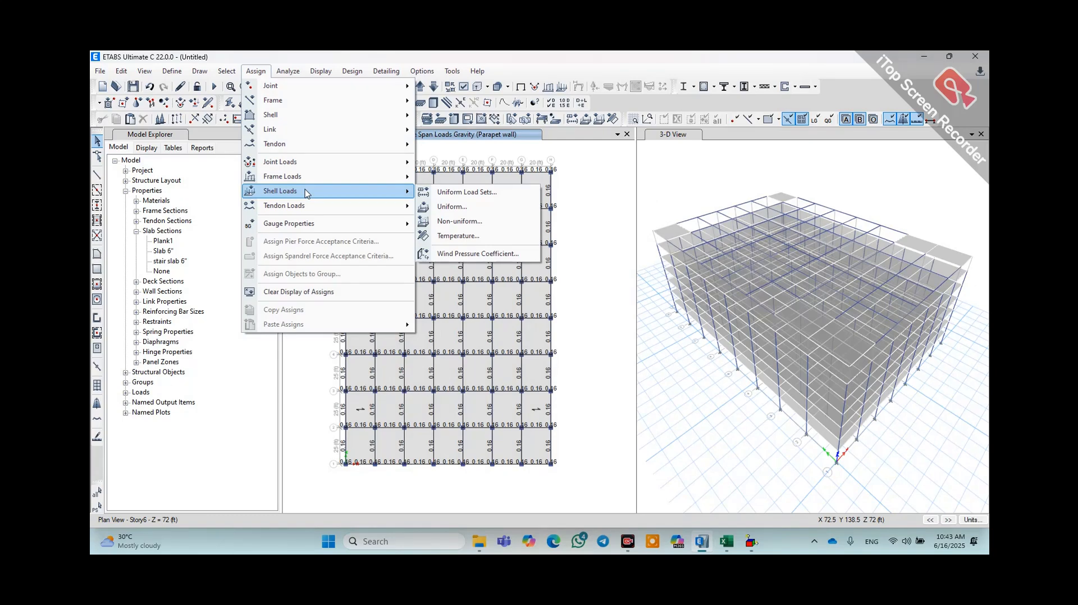
mouse_move(292, 117)
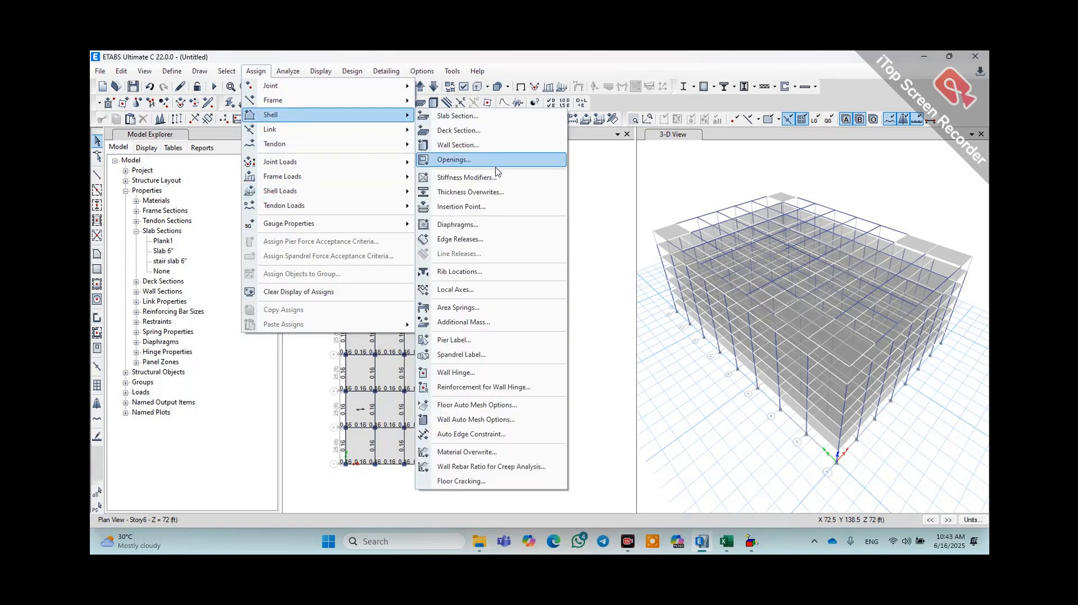
click(477, 225)
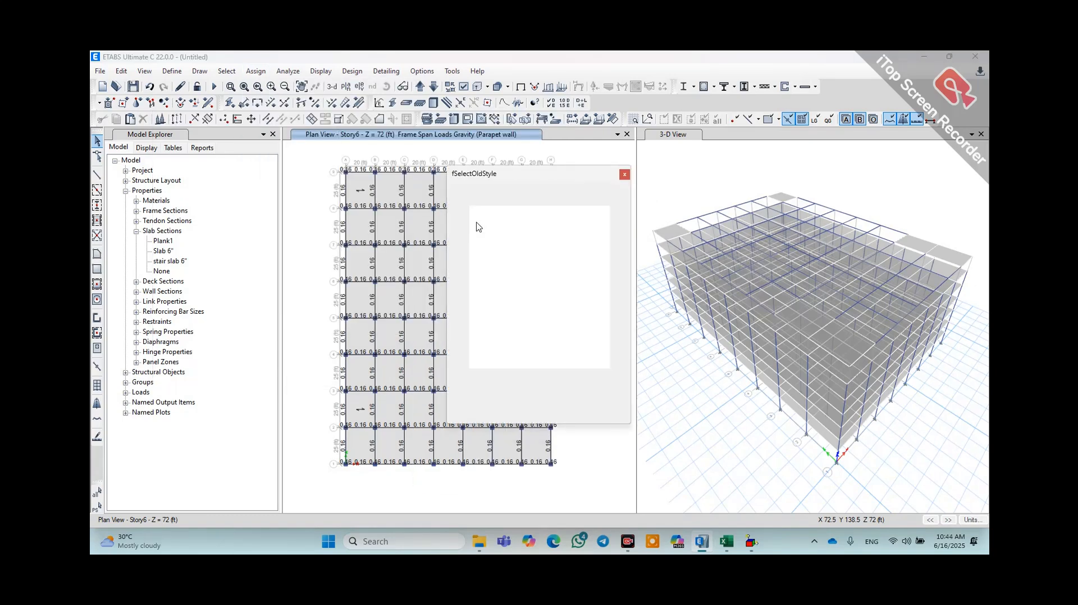
drag(551, 178, 744, 180)
click(698, 211)
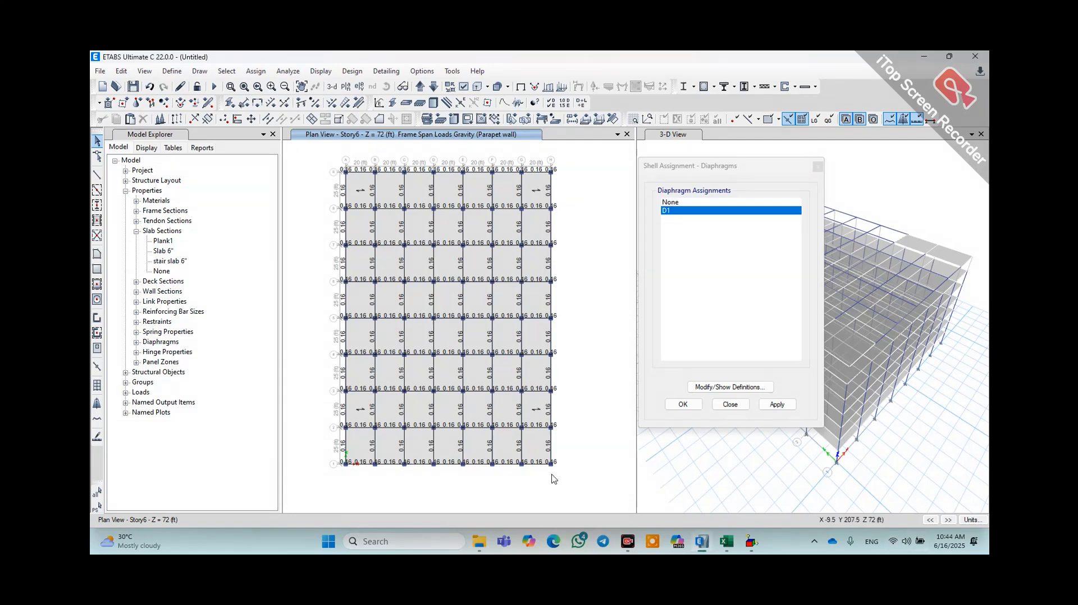
drag(561, 476, 325, 157)
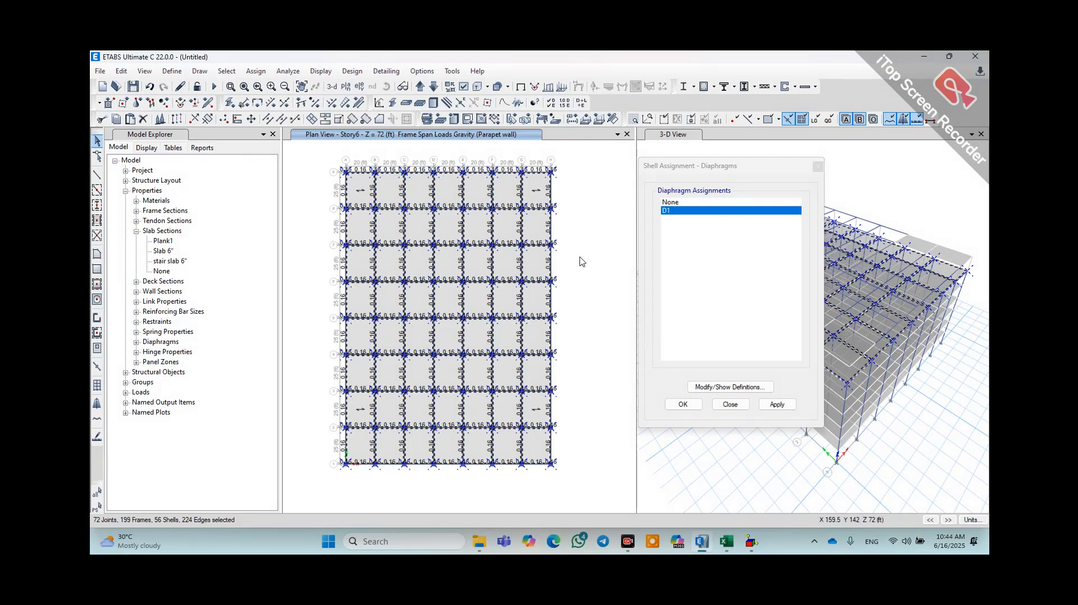
key(ctrl+q)
click(95, 175)
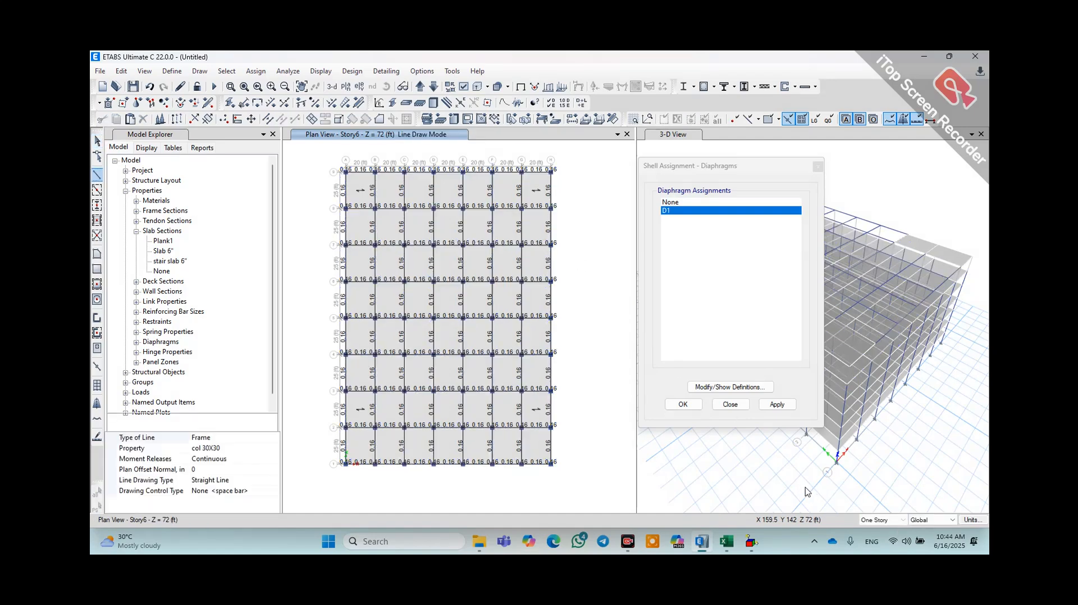
key(Escape)
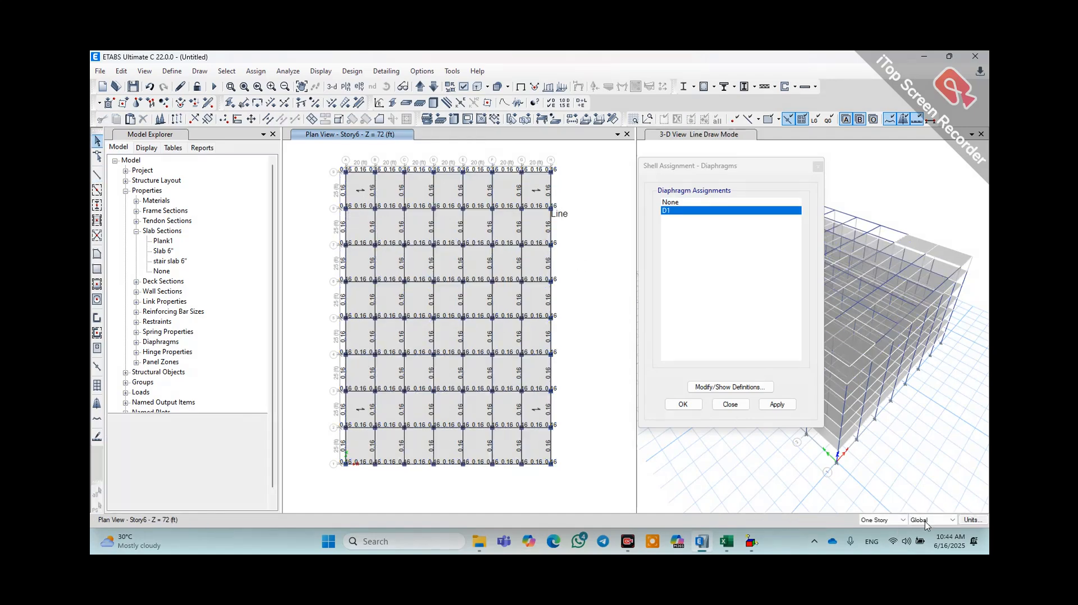
- Switch drawing and selection to all stories, select the whole model in plan and assign diaphragm D1 to its shells
click(883, 521)
click(874, 536)
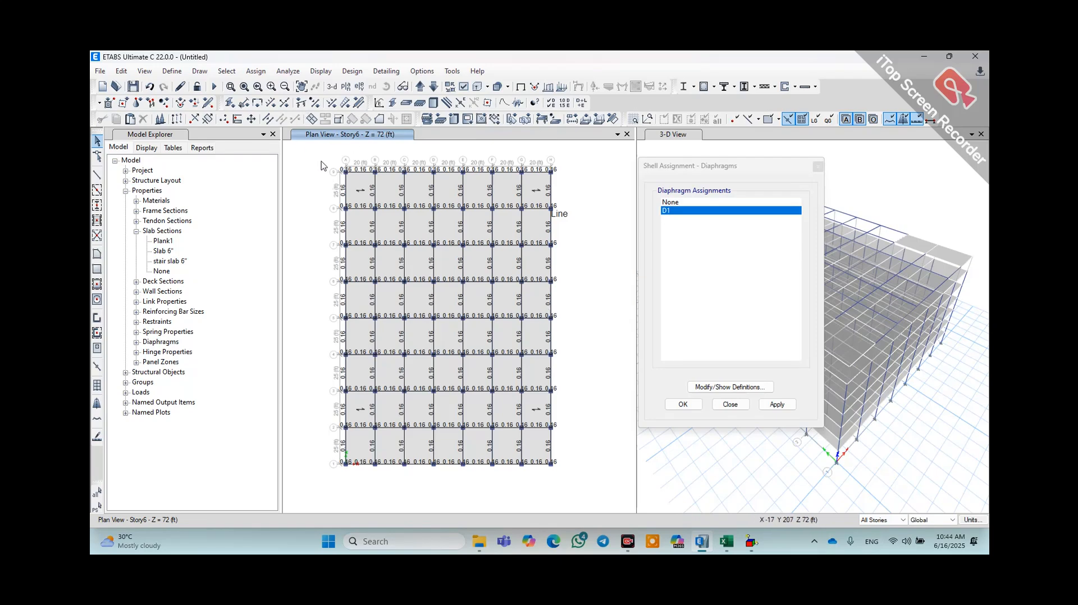
drag(570, 500, 555, 479)
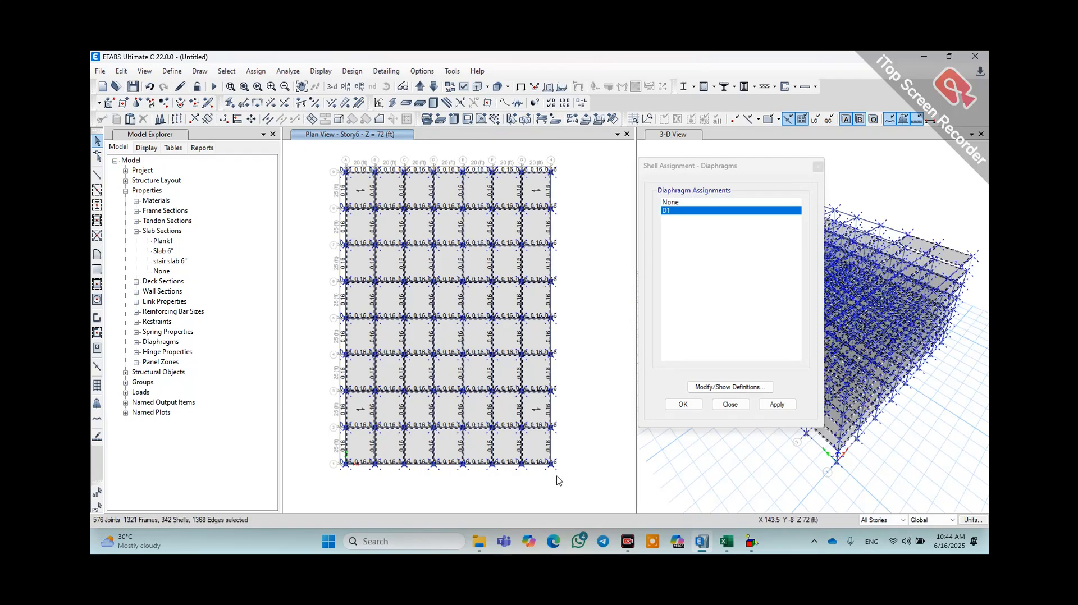
click(784, 412)
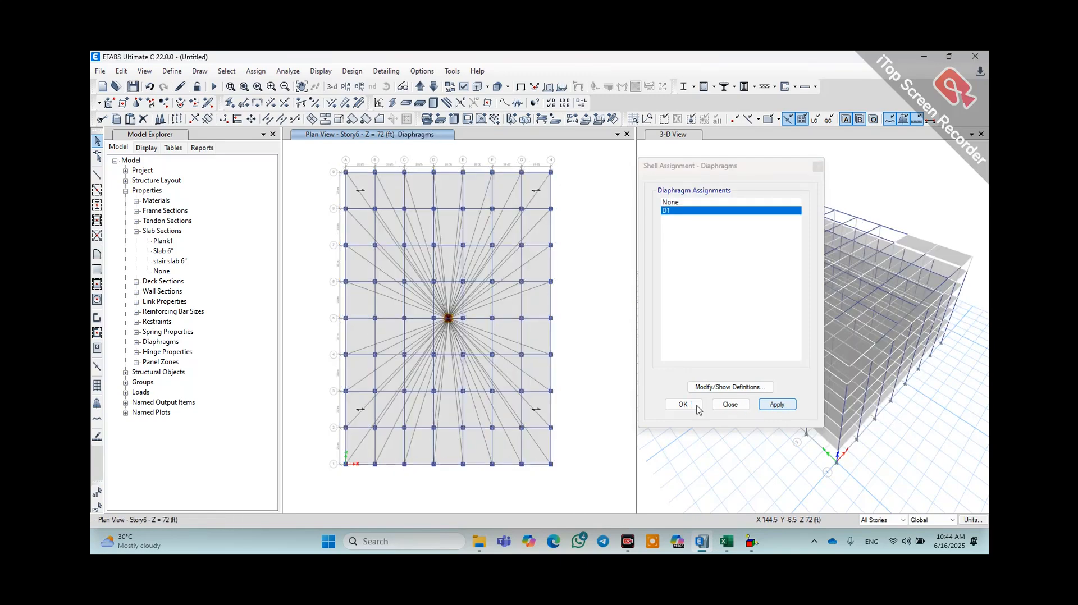
- Check the diaphragm assignment in the plan views of the stories above and below Story6
click(421, 87)
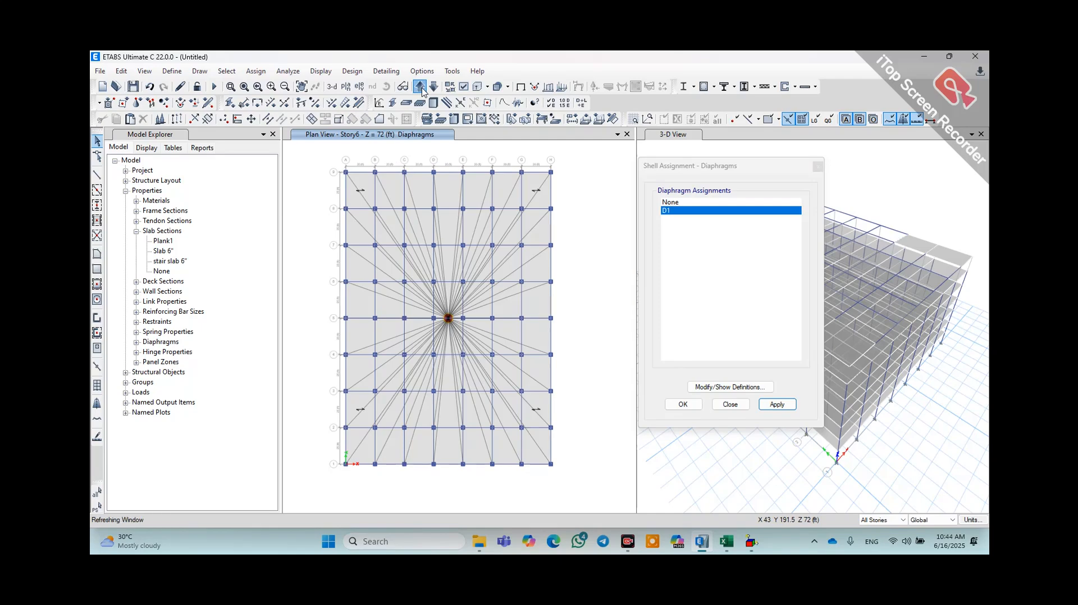
click(431, 89)
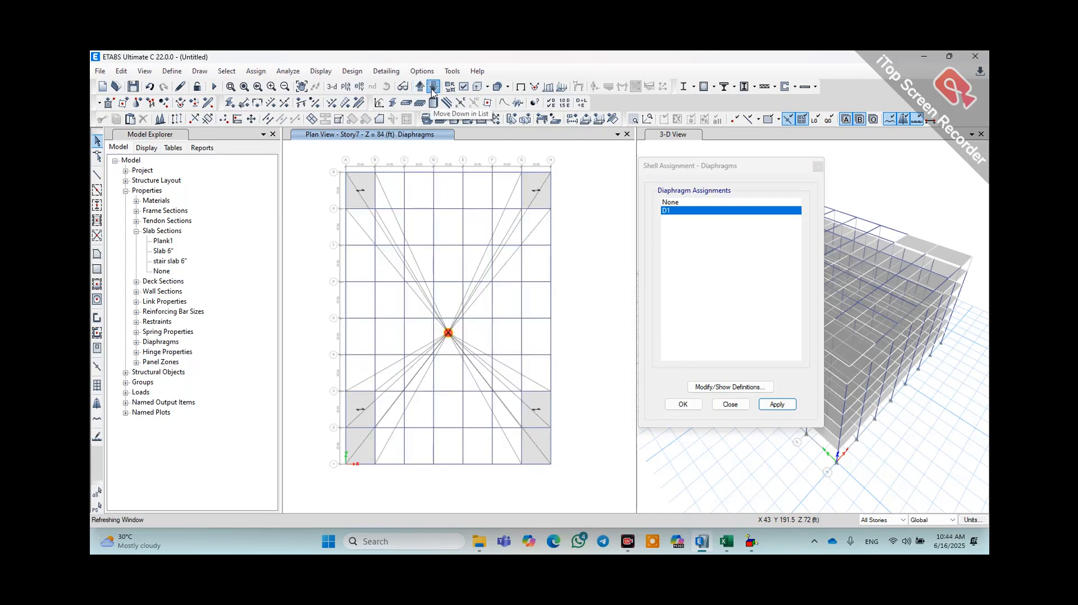
click(433, 88)
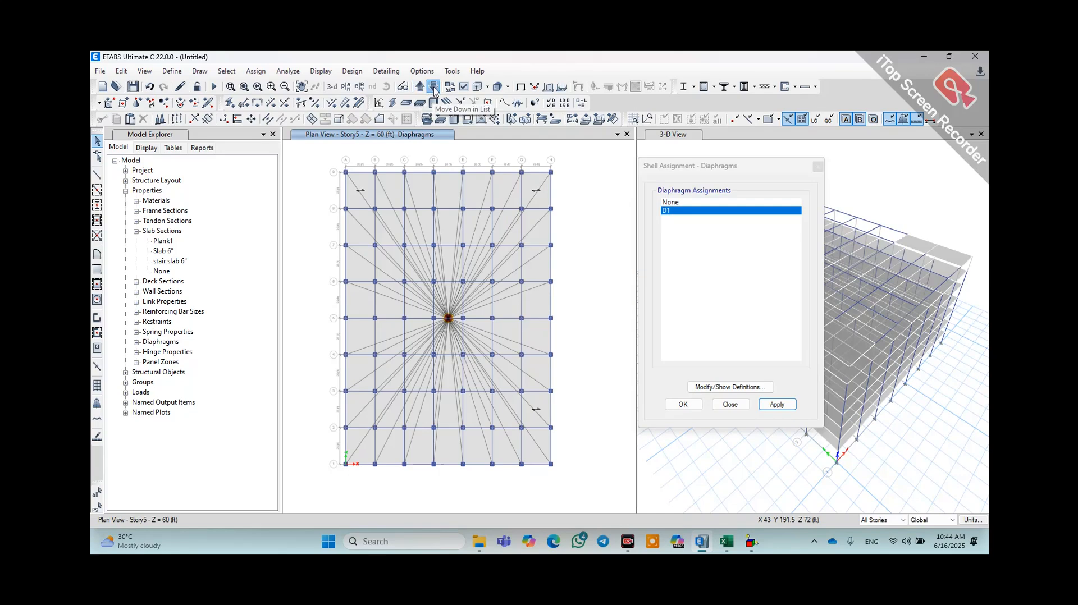
click(433, 90)
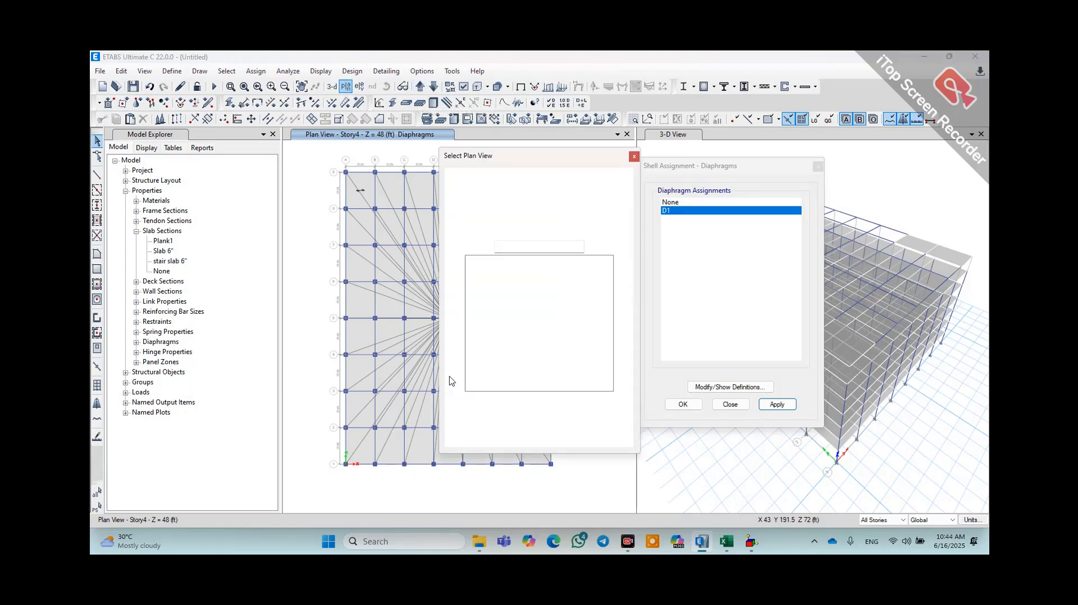
- Show the Story1 plan view, inspect its diaphragm lines and close the shell diaphragm assignment
click(477, 311)
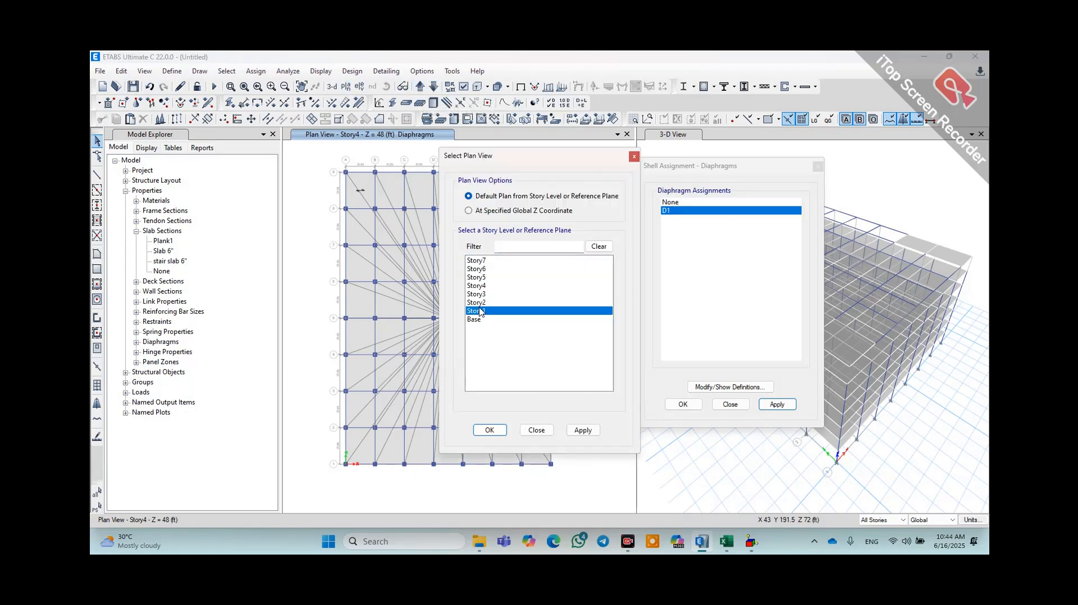
click(576, 436)
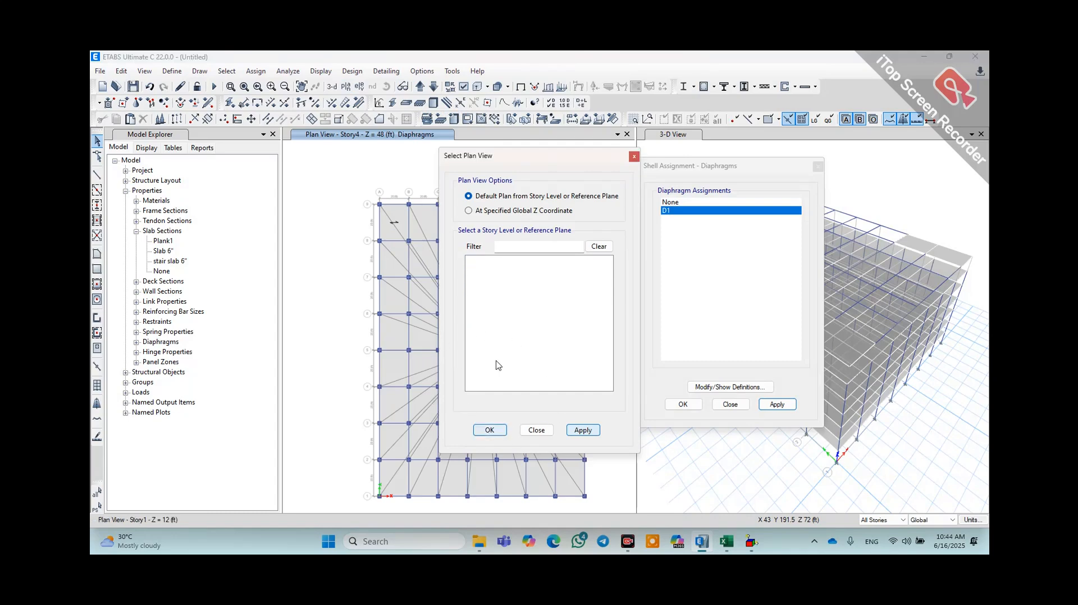
key(Return)
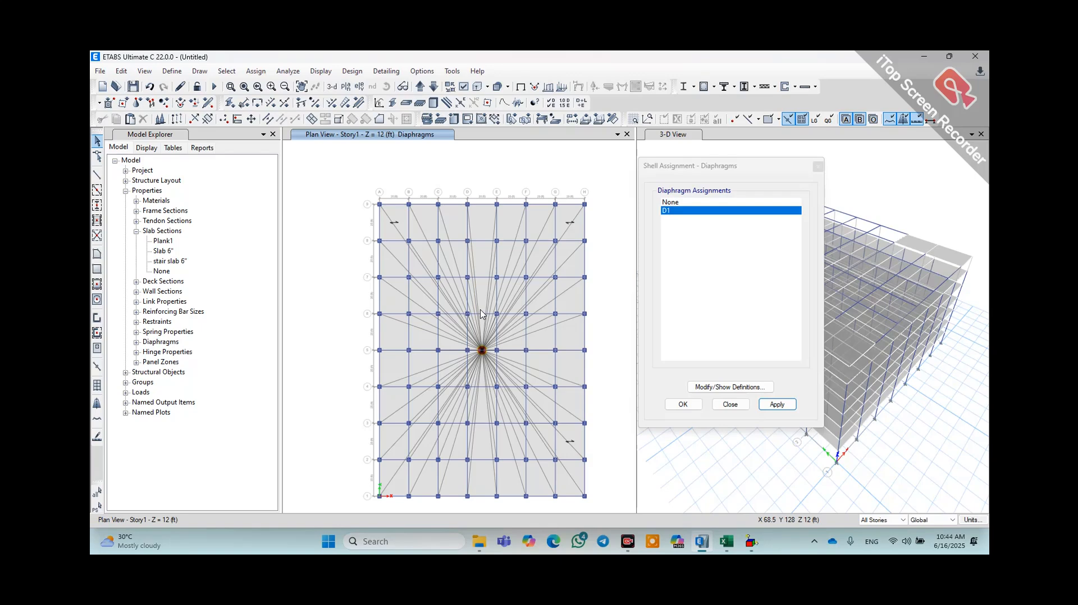
scroll(480, 315, down, 3)
scroll(470, 310, up, 3)
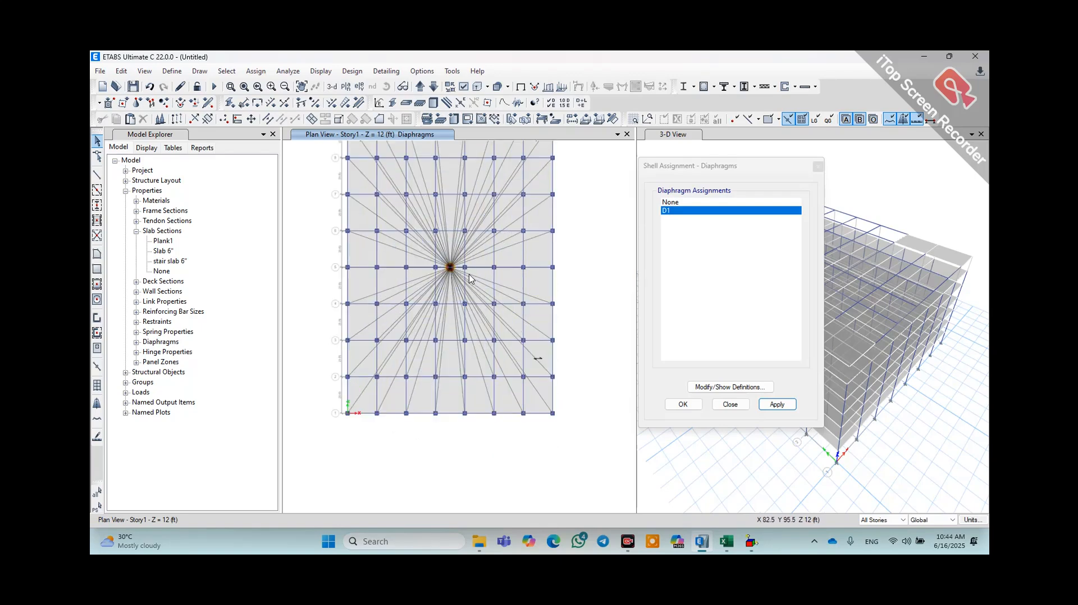
scroll(480, 275, down, 3)
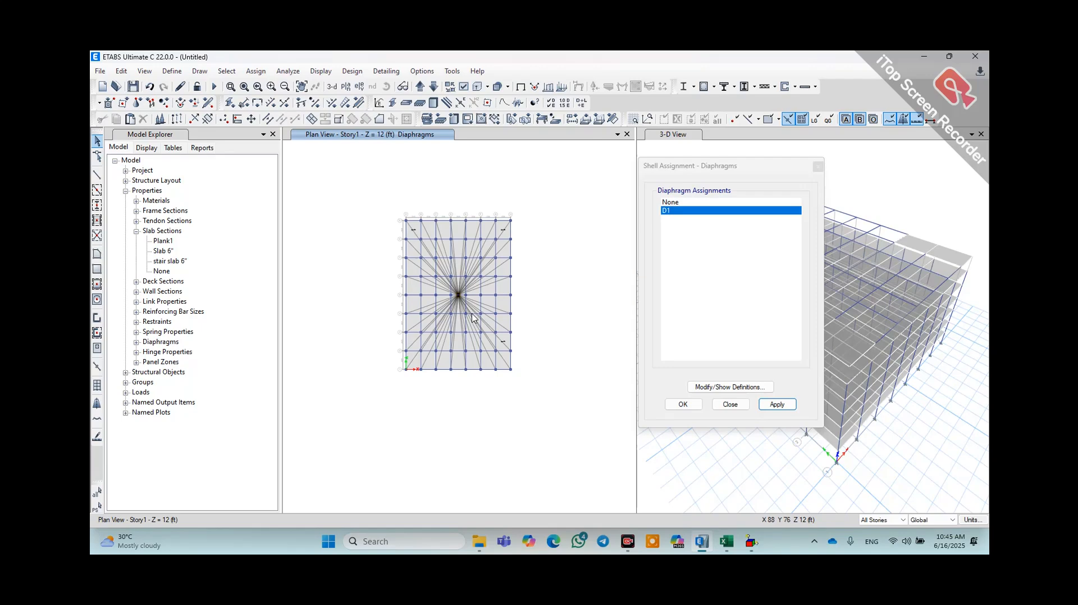
click(685, 406)
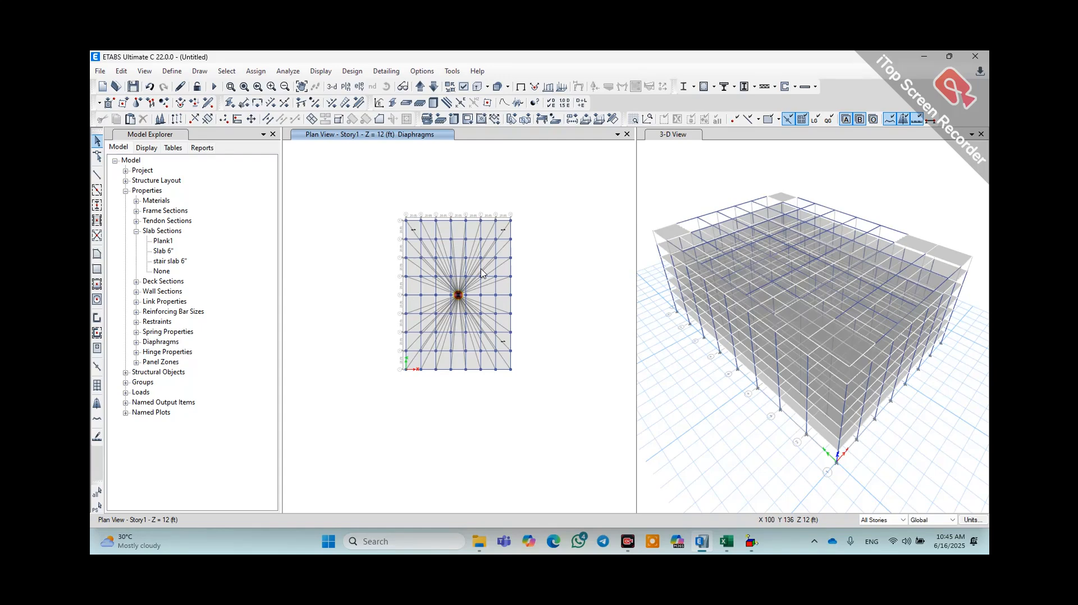
- Try to assign the Auto Rectangular Mesh wall option with restraints added on edges whose corners have restraints
click(172, 71)
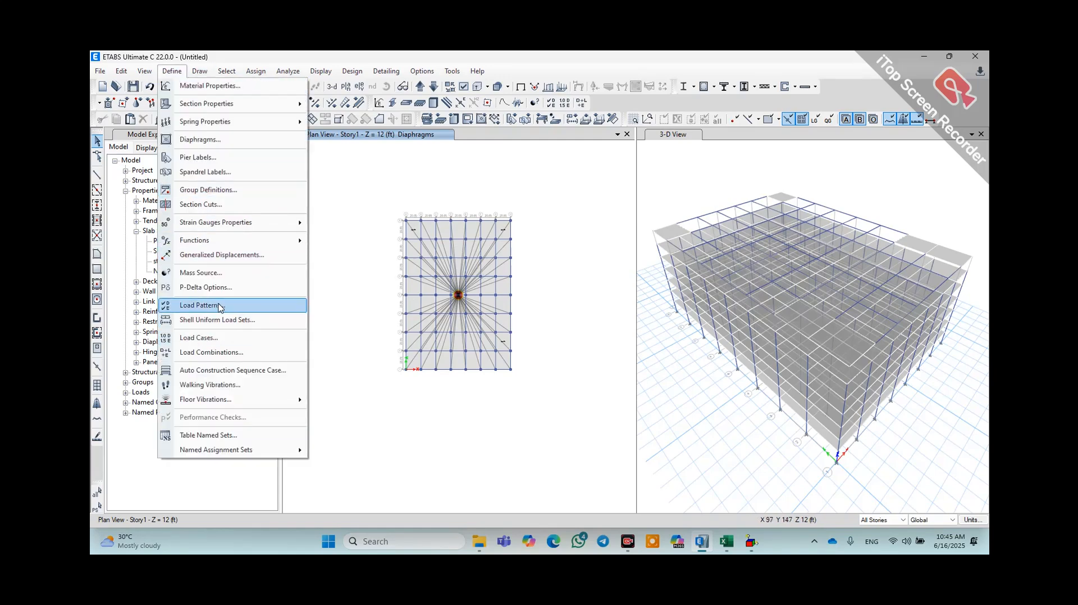
click(247, 76)
click(247, 76)
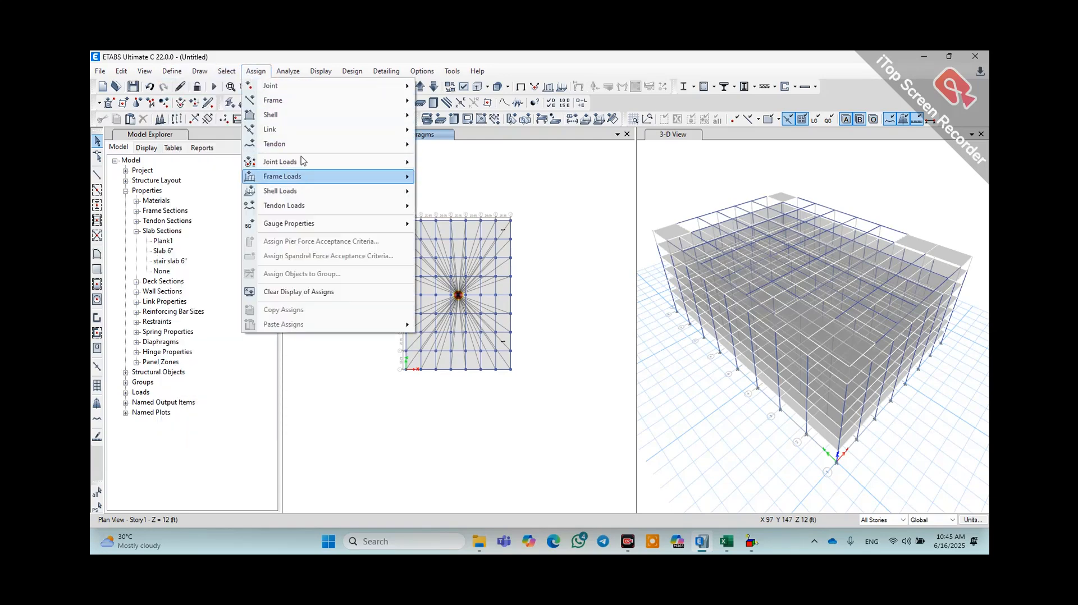
mouse_move(298, 118)
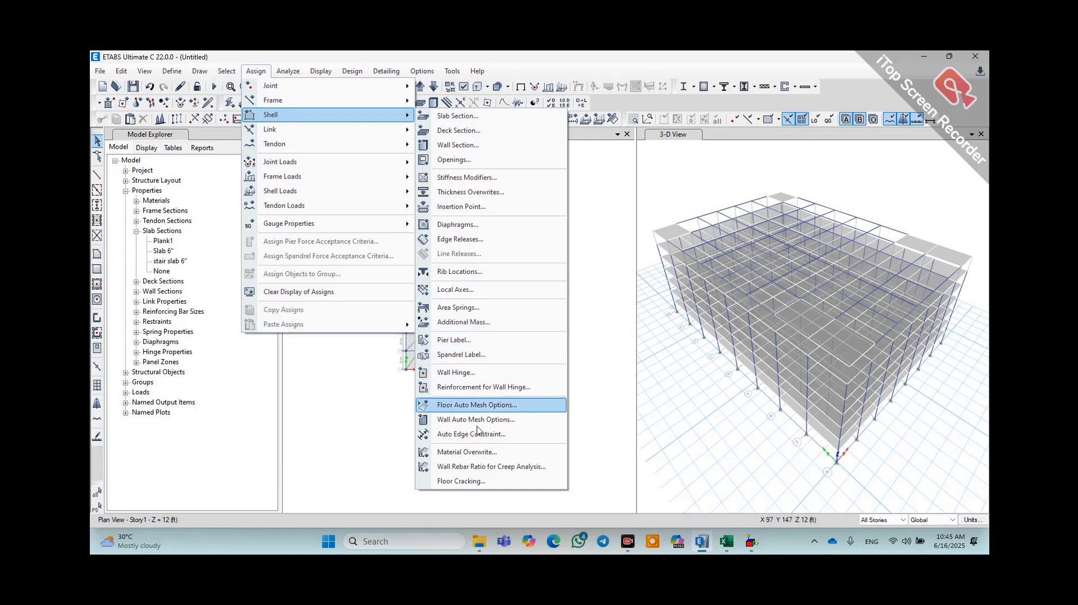
click(468, 422)
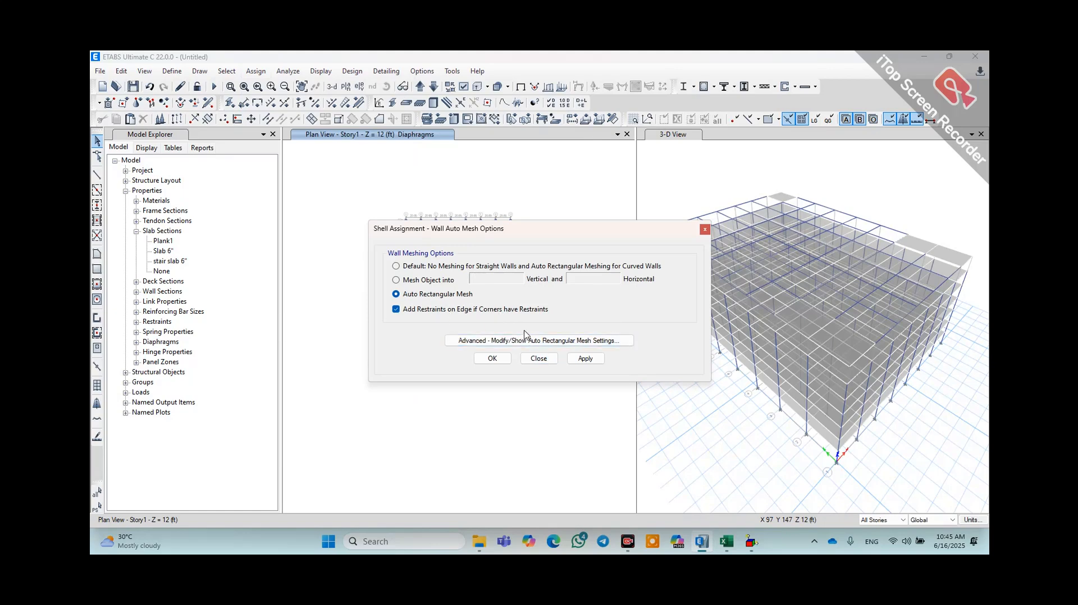
click(395, 280)
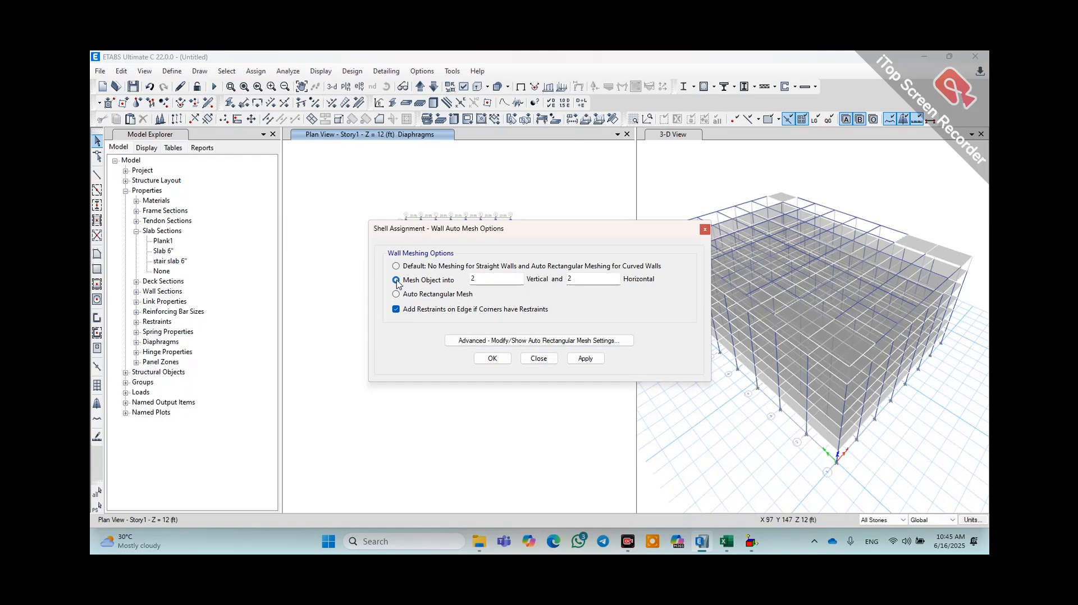
click(406, 295)
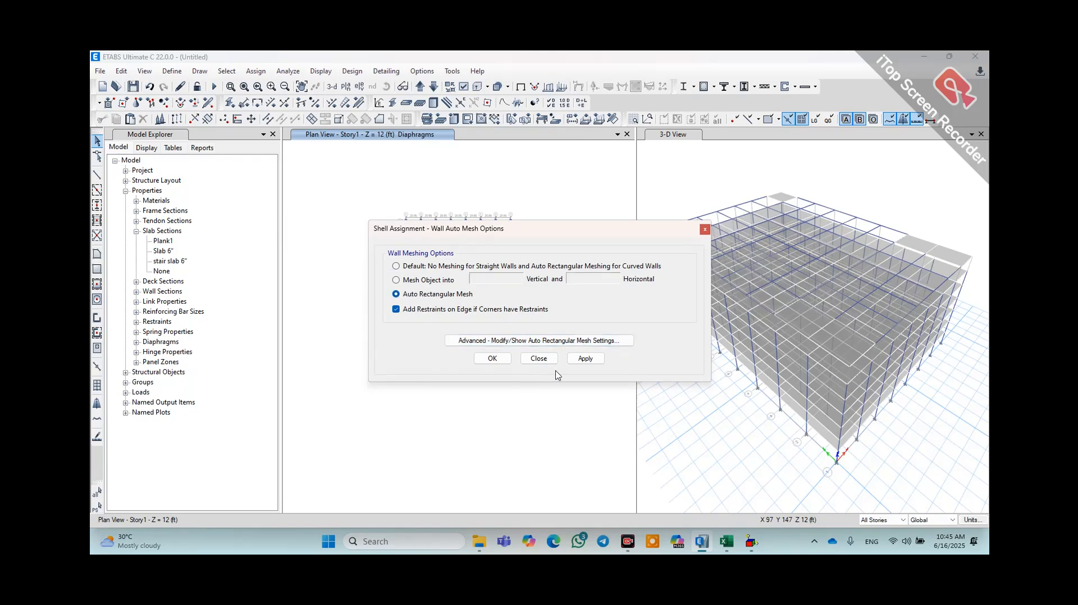
click(593, 363)
click(492, 360)
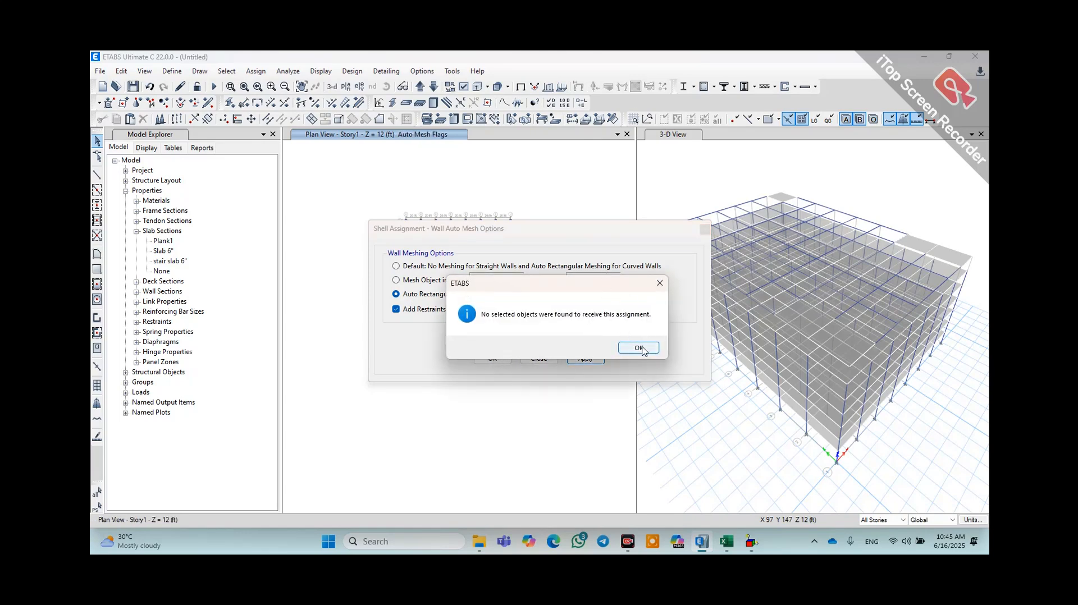
click(638, 348)
- Select the whole model in plan, try to apply Auto Rectangular Mesh to it and close the wall auto mesh options
drag(587, 230, 890, 247)
drag(572, 193, 360, 415)
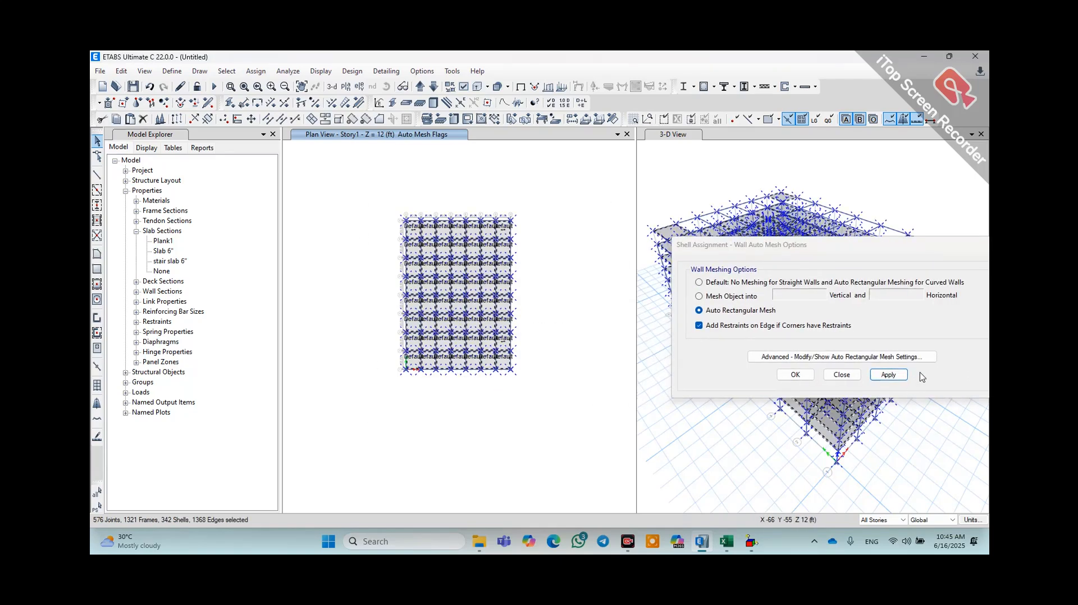
click(888, 374)
click(891, 375)
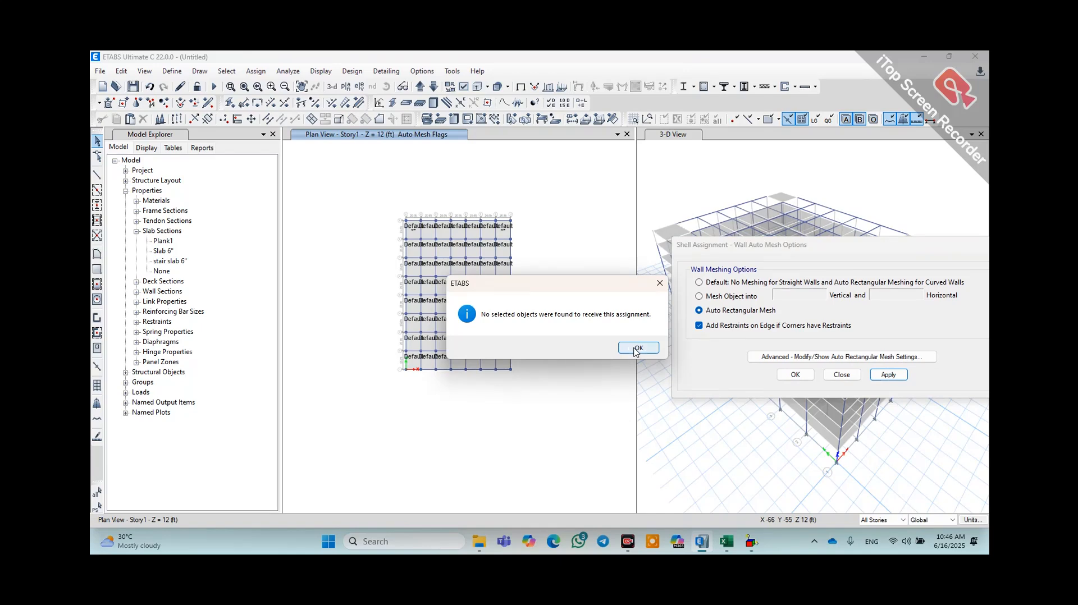
click(635, 349)
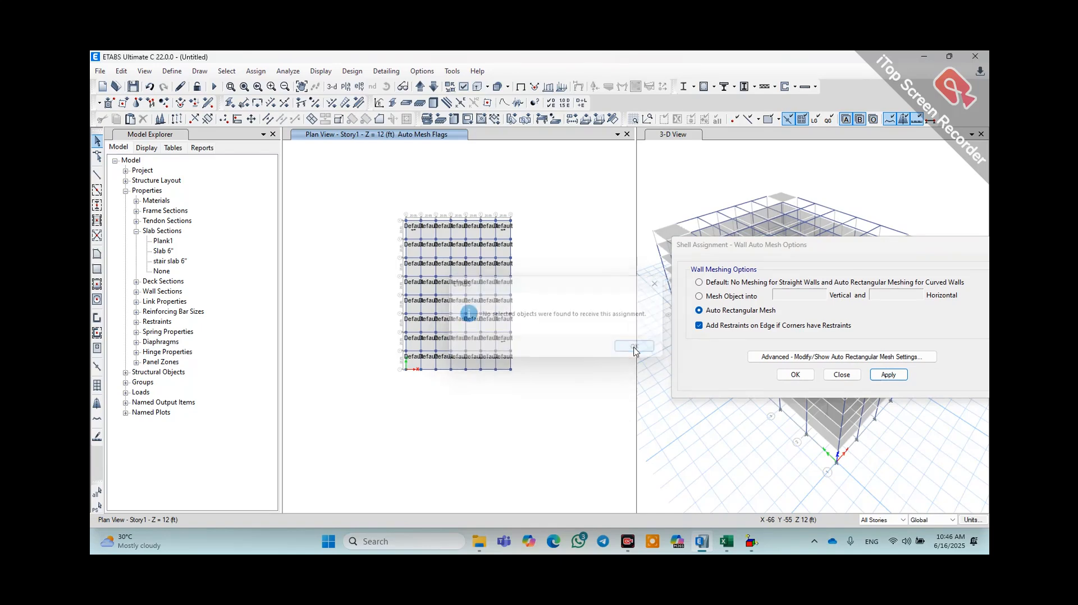
drag(954, 245, 732, 245)
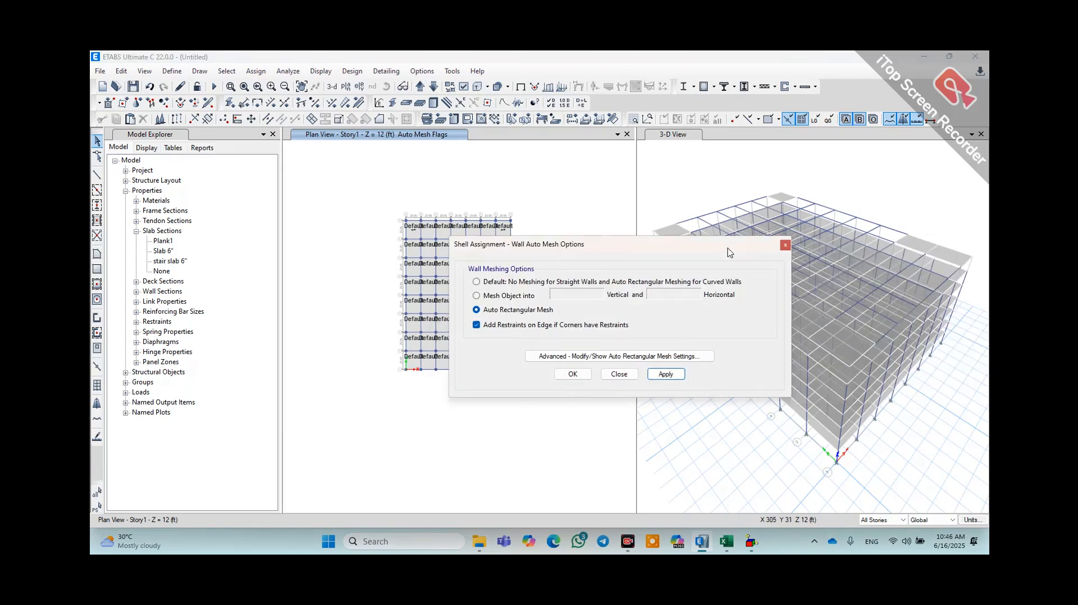
click(785, 245)
scroll(456, 241, up, 5)
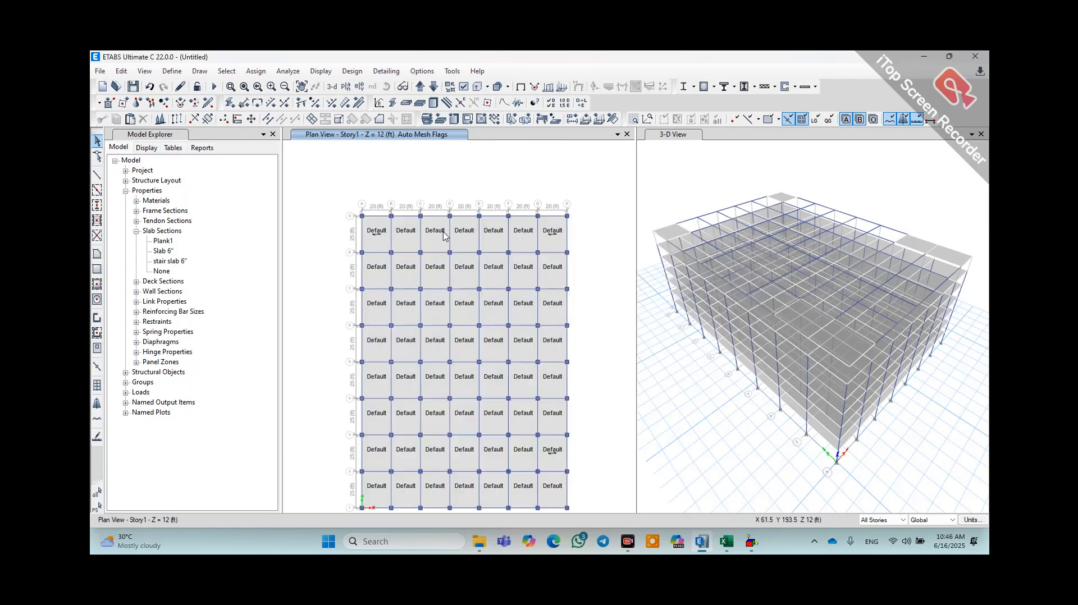
scroll(561, 253, down, 5)
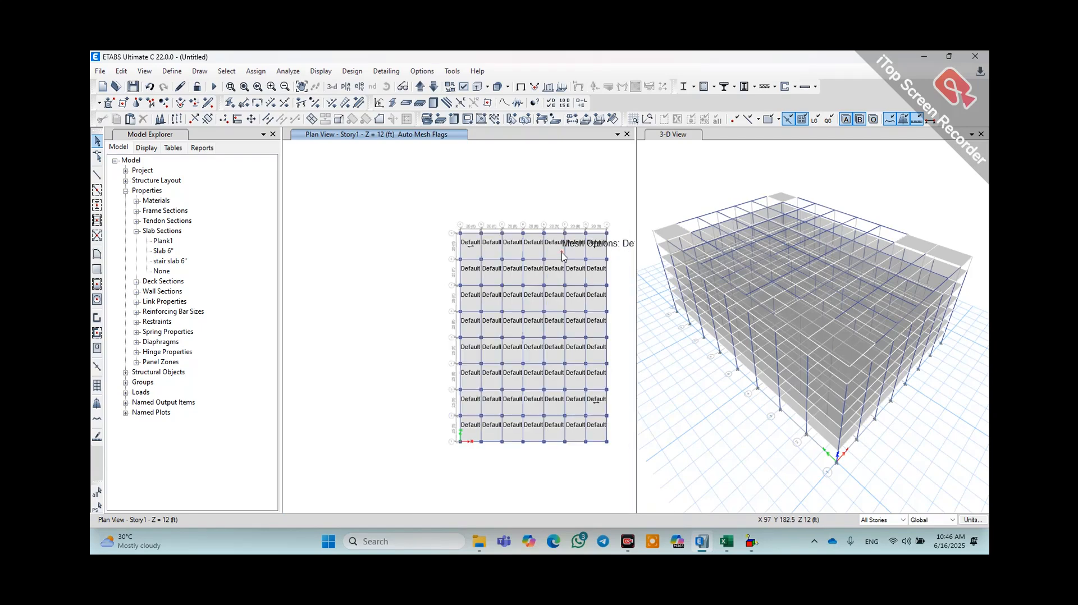
- Reselect the whole model and try to assign a wall mesh of 2 vertical by 2 horizontal divisions
scroll(558, 340, down, 2)
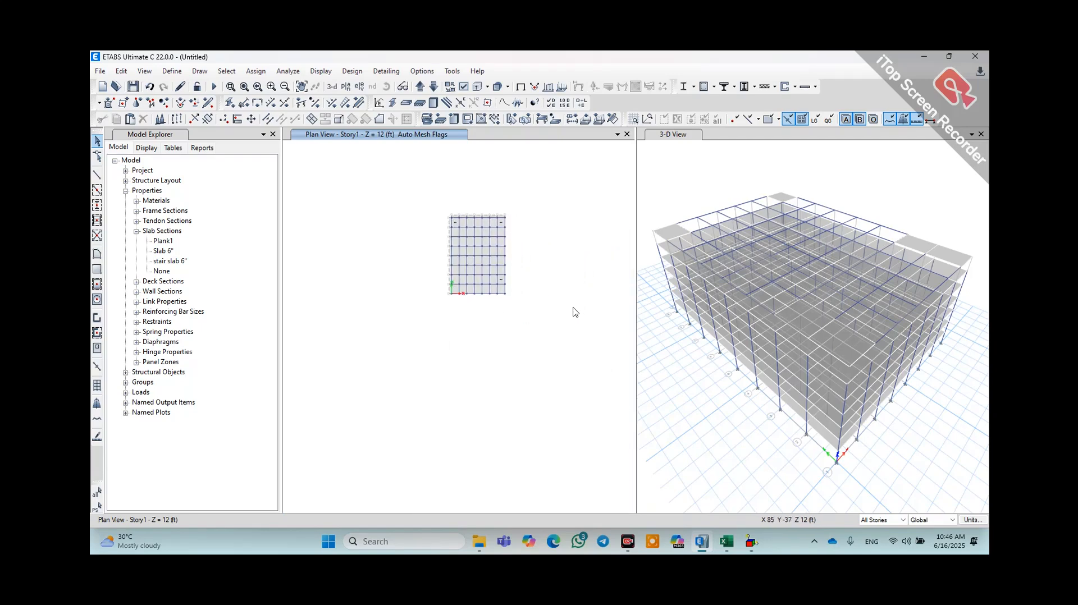
drag(542, 202, 422, 325)
click(256, 71)
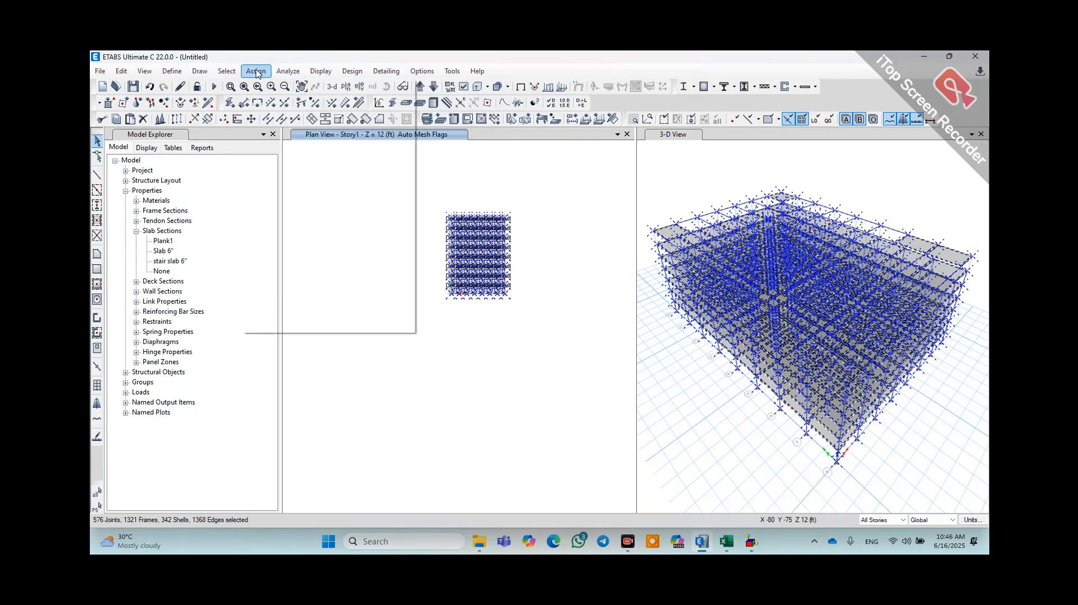
click(256, 71)
click(256, 71)
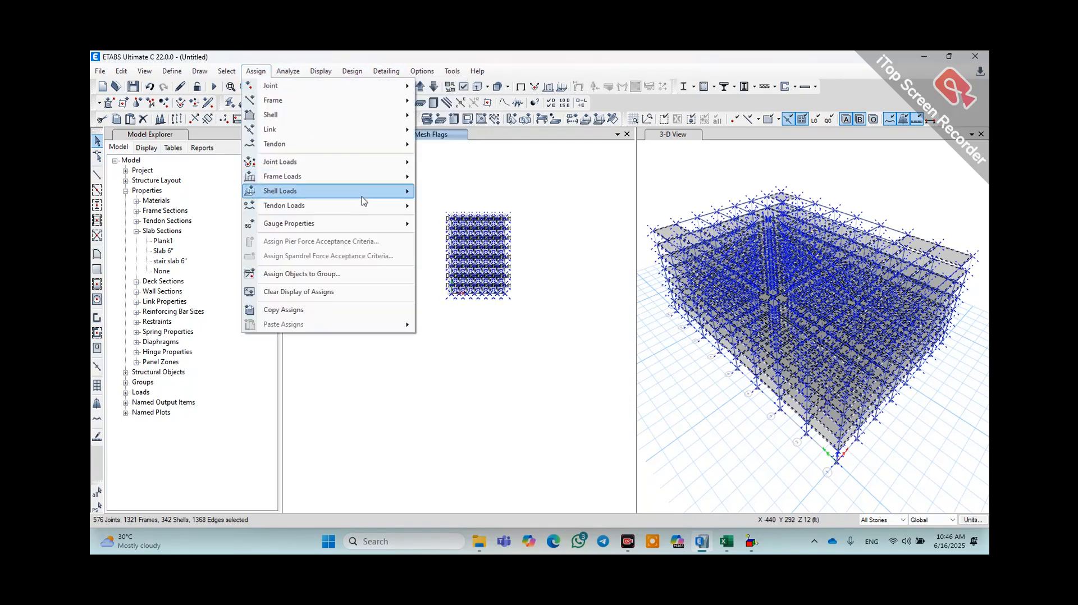
mouse_move(337, 114)
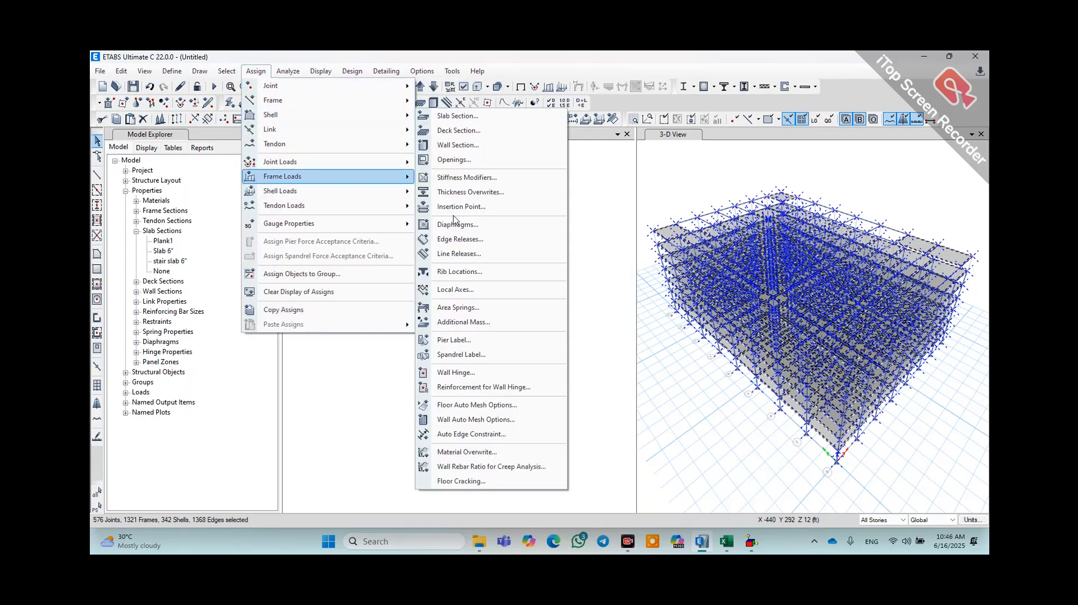
click(481, 420)
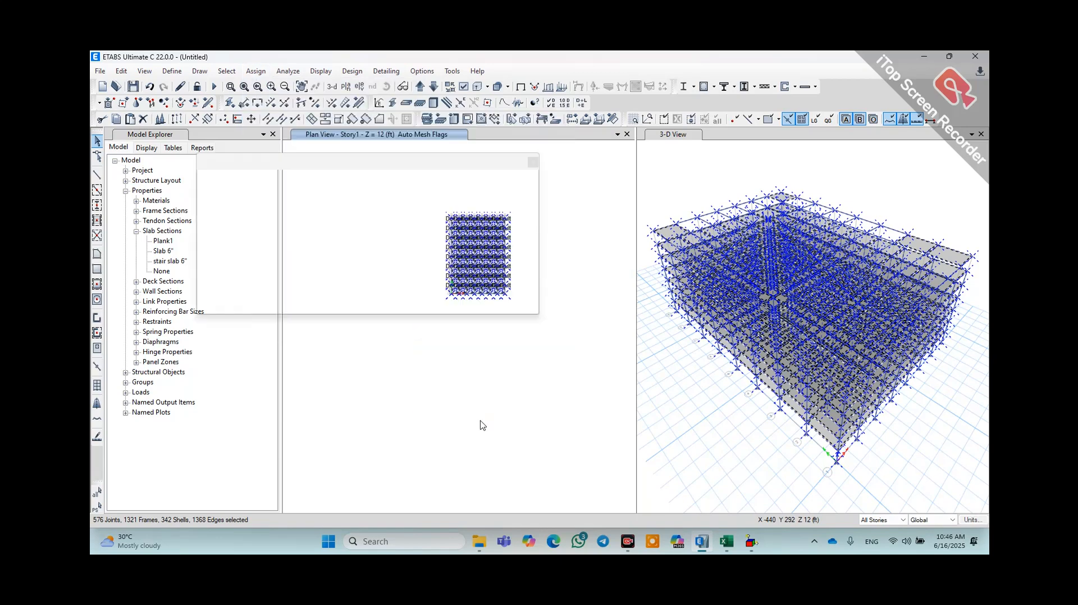
click(499, 294)
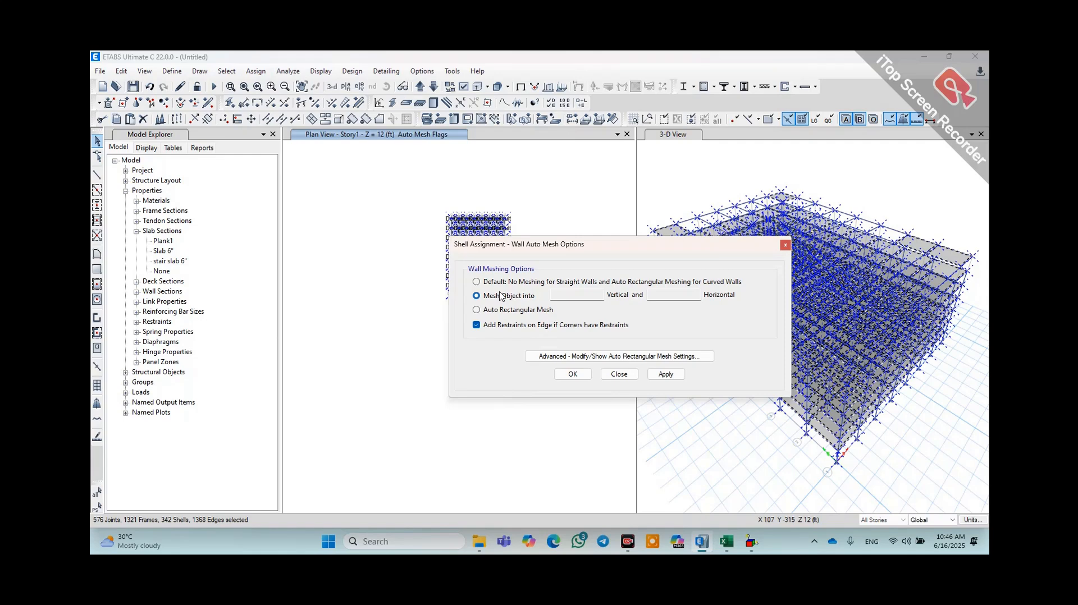
click(592, 295)
click(667, 296)
click(666, 375)
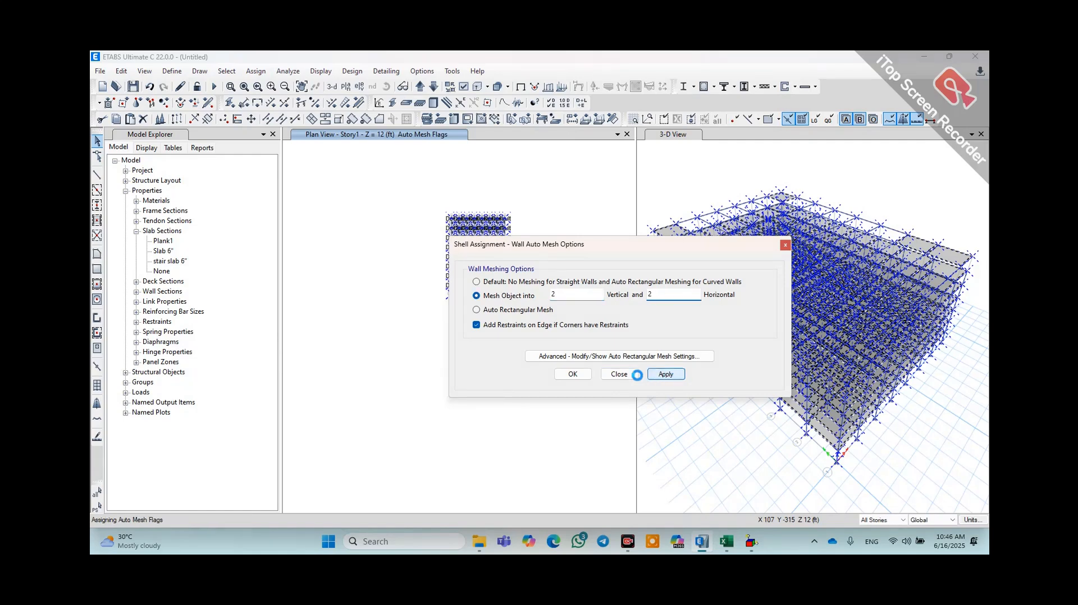
click(578, 378)
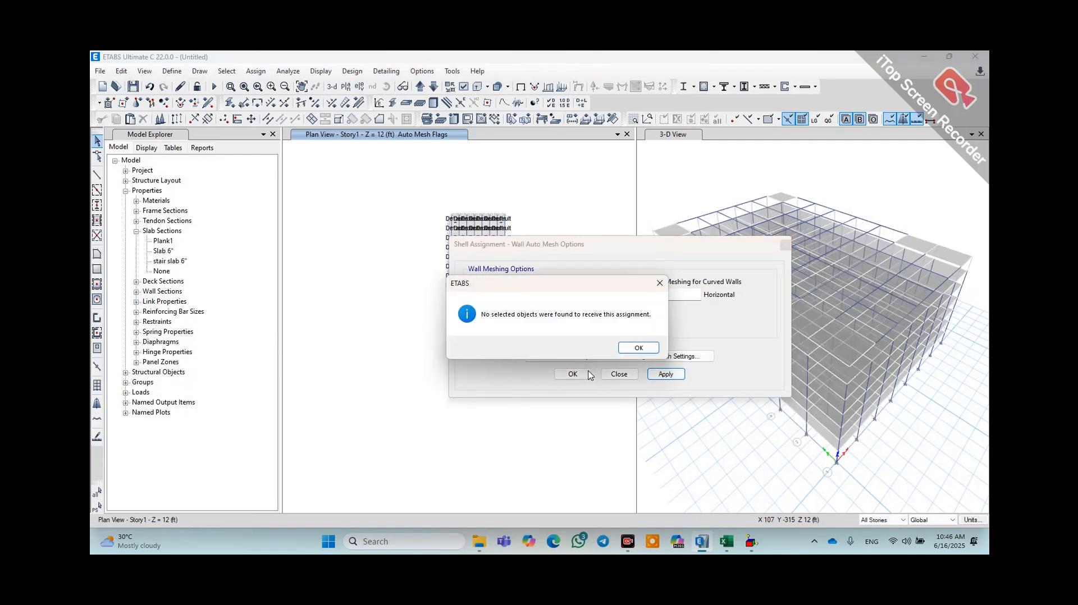
click(638, 348)
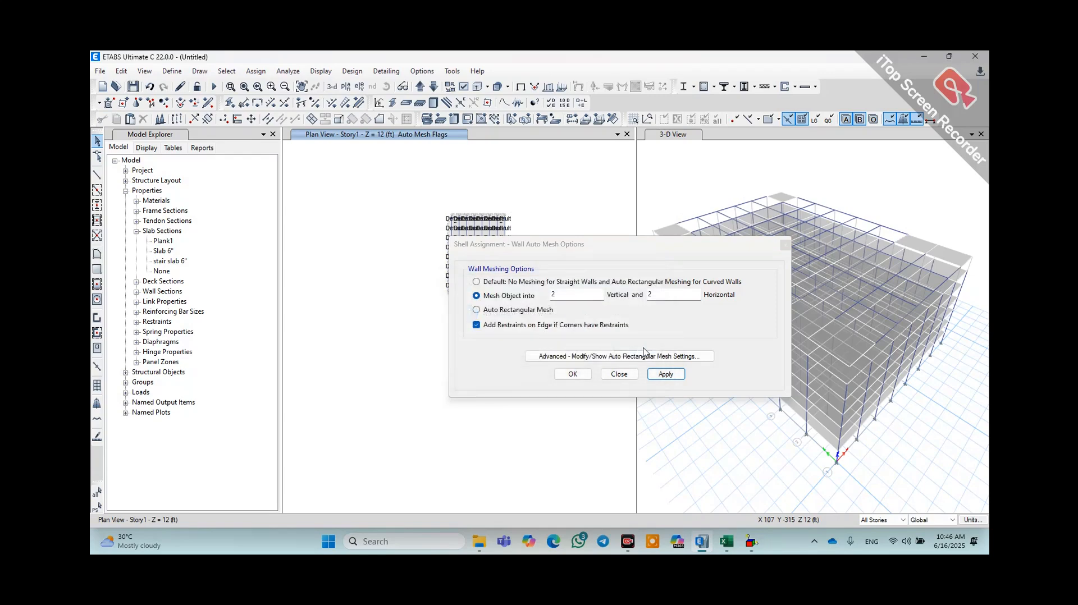
- Close the wall auto mesh options and show the undeformed shape in the Story1 plan view
click(785, 246)
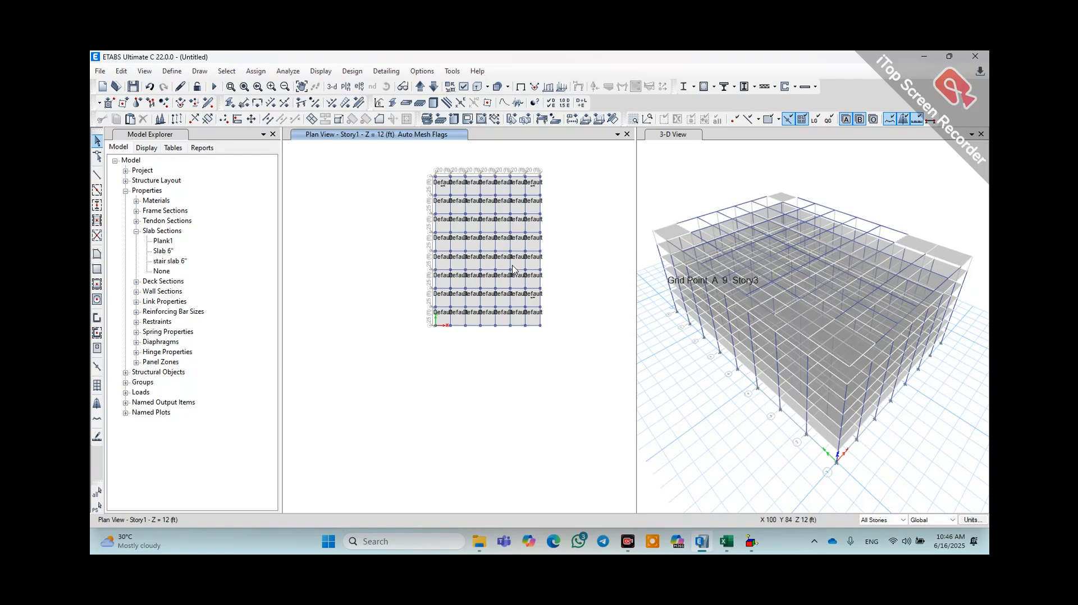
click(321, 71)
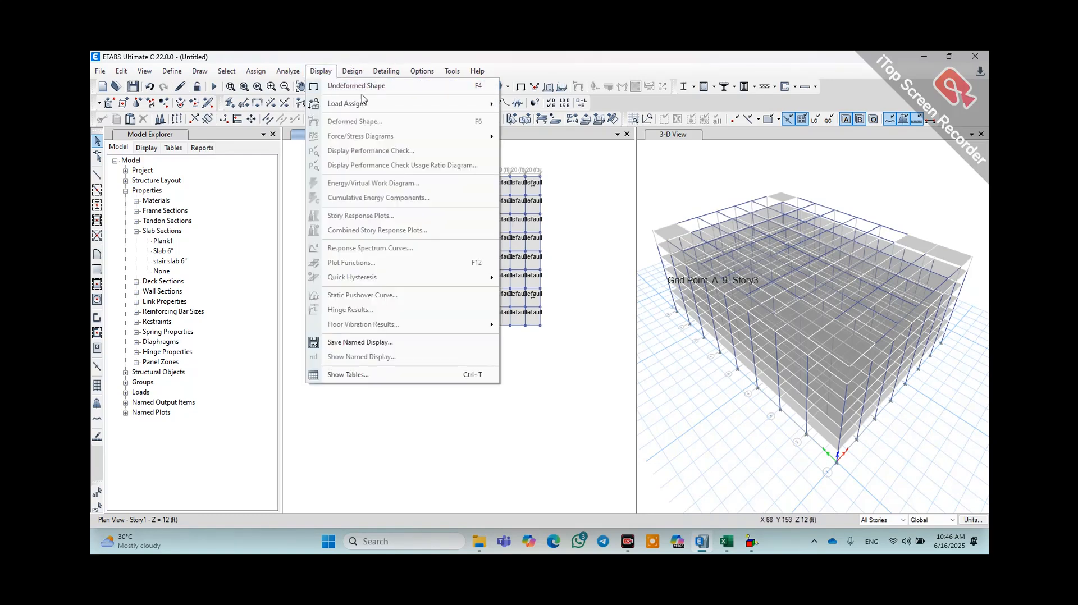
click(374, 90)
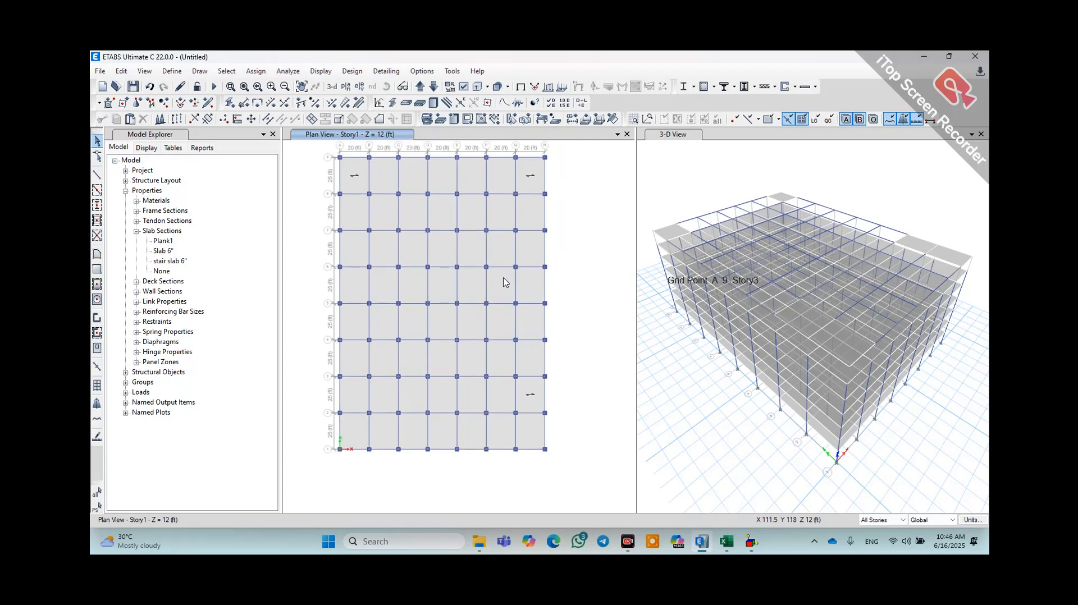
scroll(506, 284, down, 2)
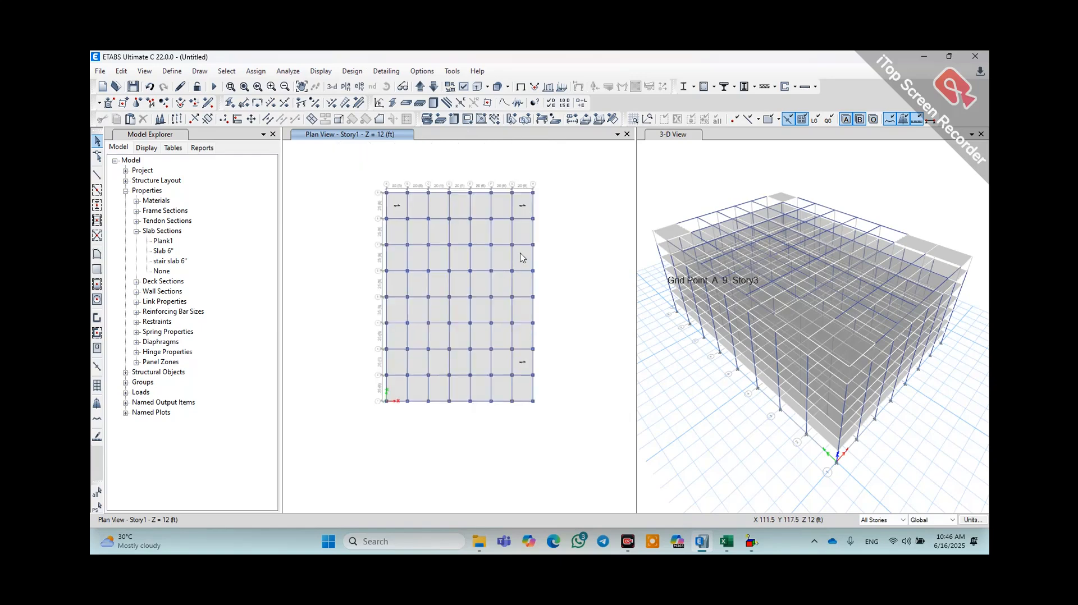
scroll(507, 235, up, 2)
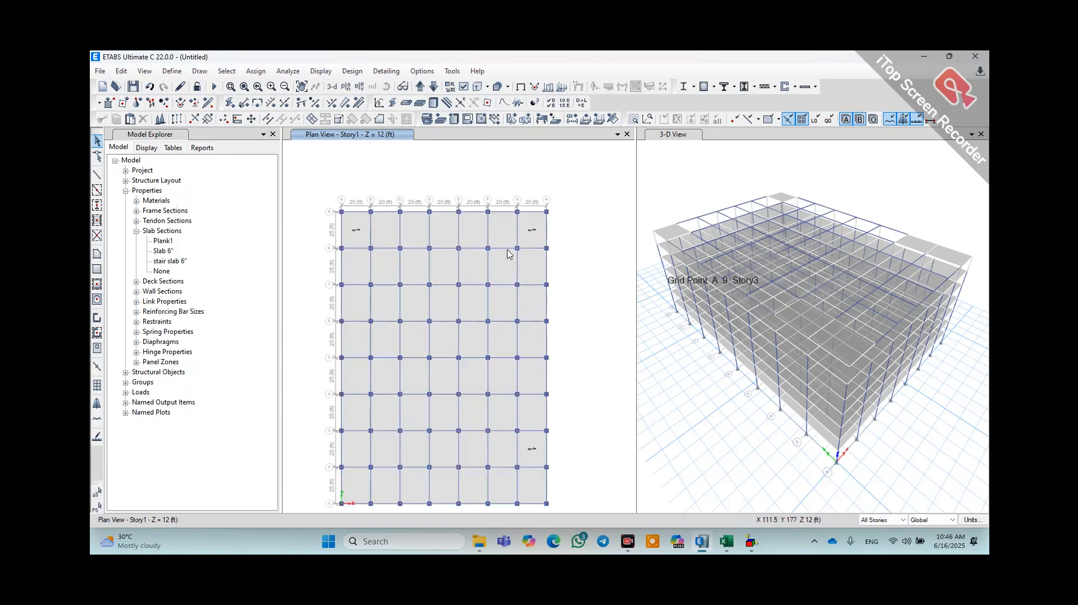
scroll(508, 255, down, 2)
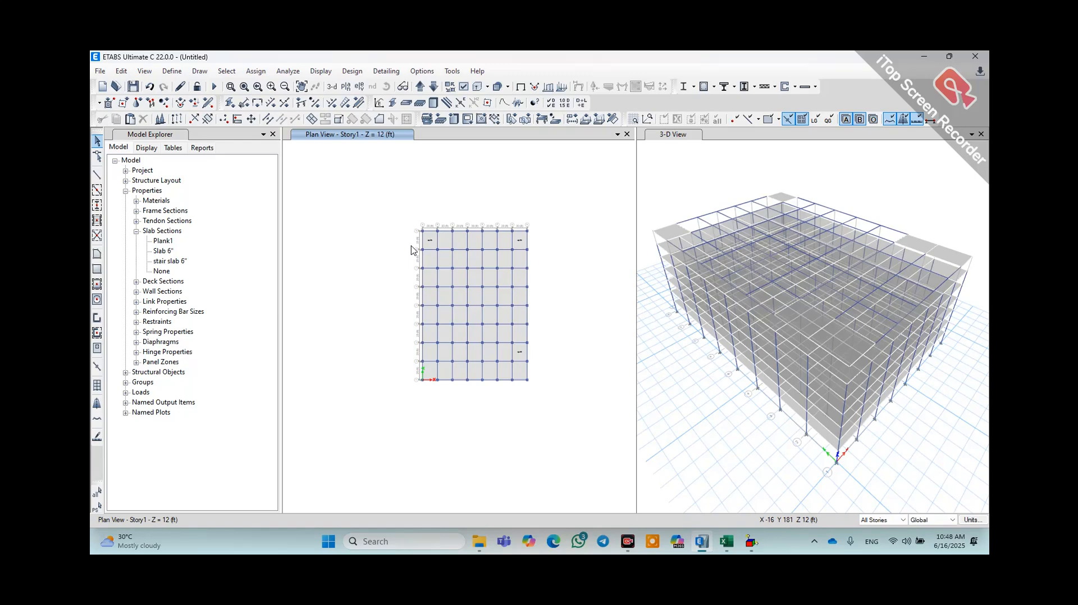
click(172, 71)
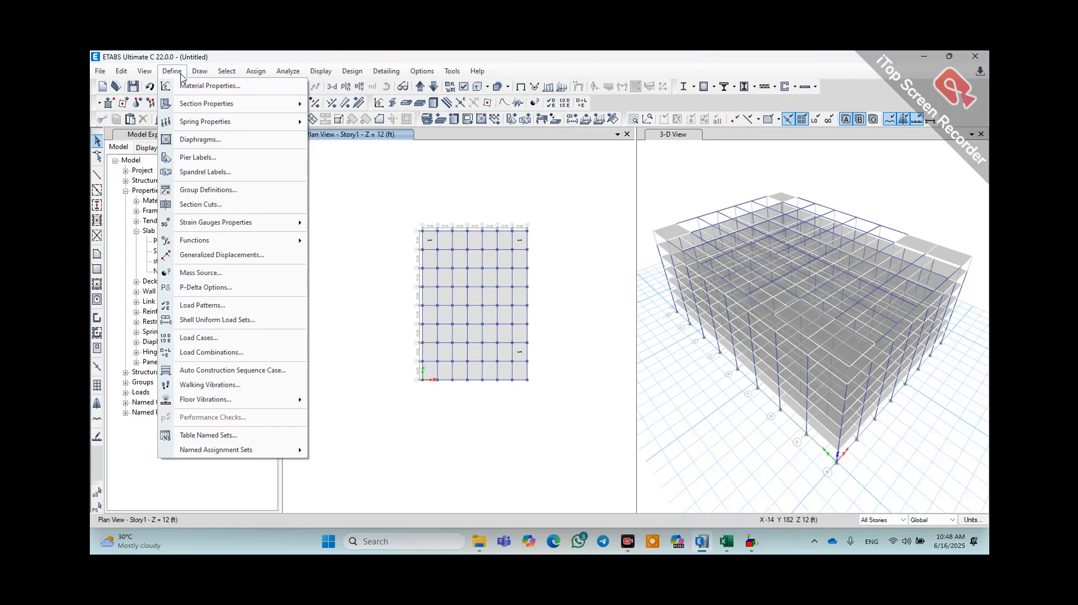
click(339, 197)
drag(547, 206, 419, 388)
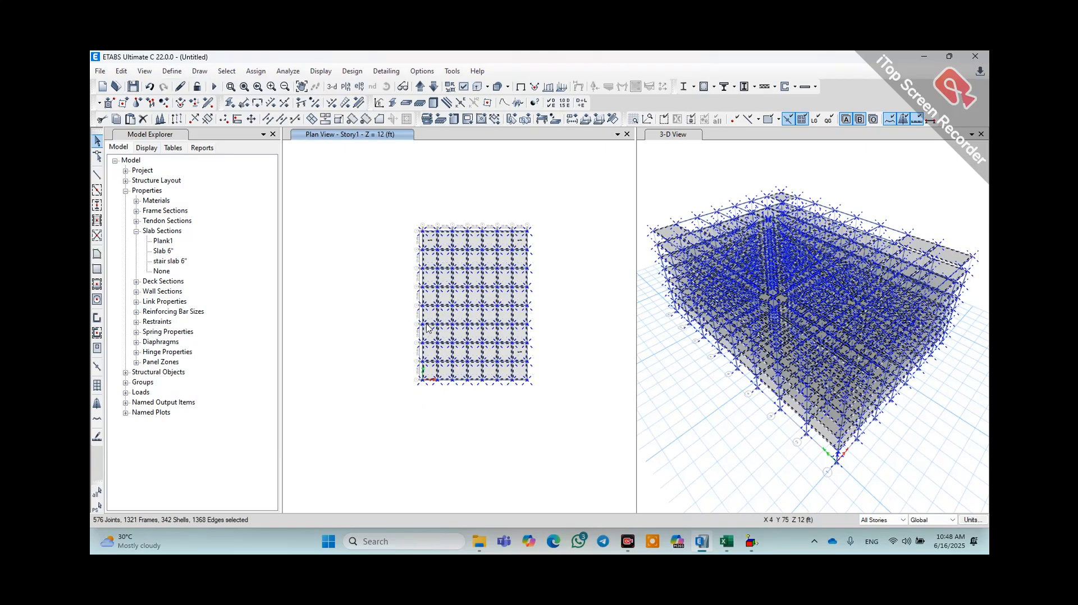
key(ctrl+q)
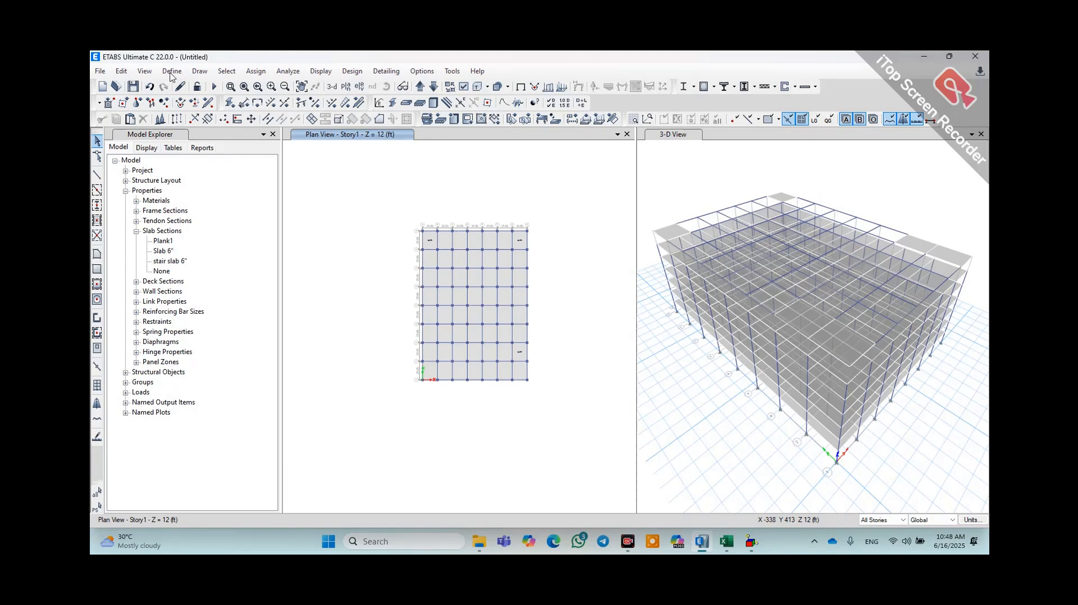
- Select all columns in the model by object type, keeping the selection dialog open
click(231, 74)
mouse_move(259, 88)
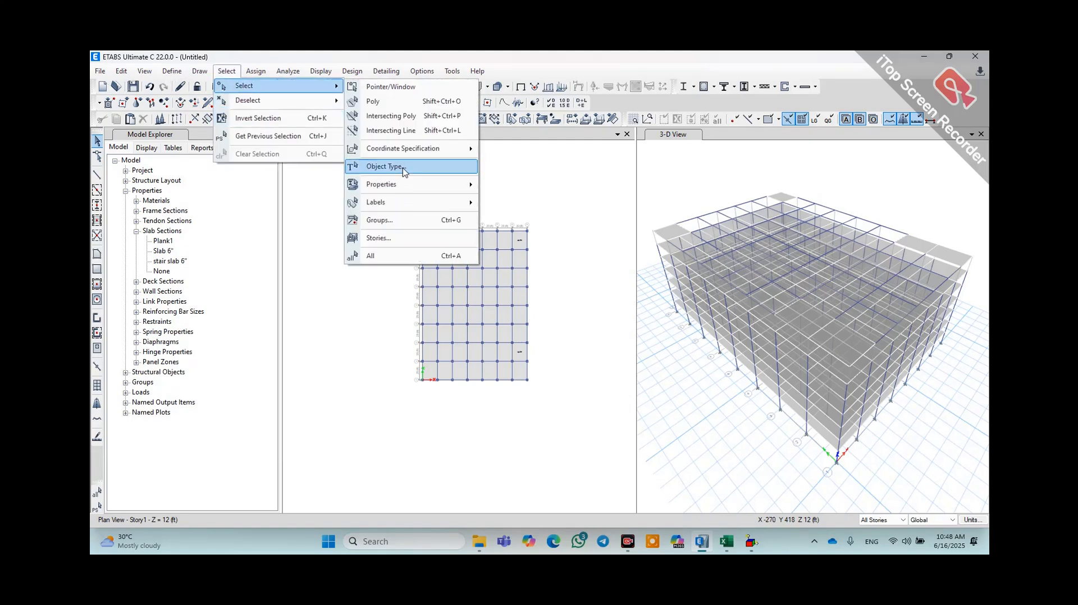
click(404, 168)
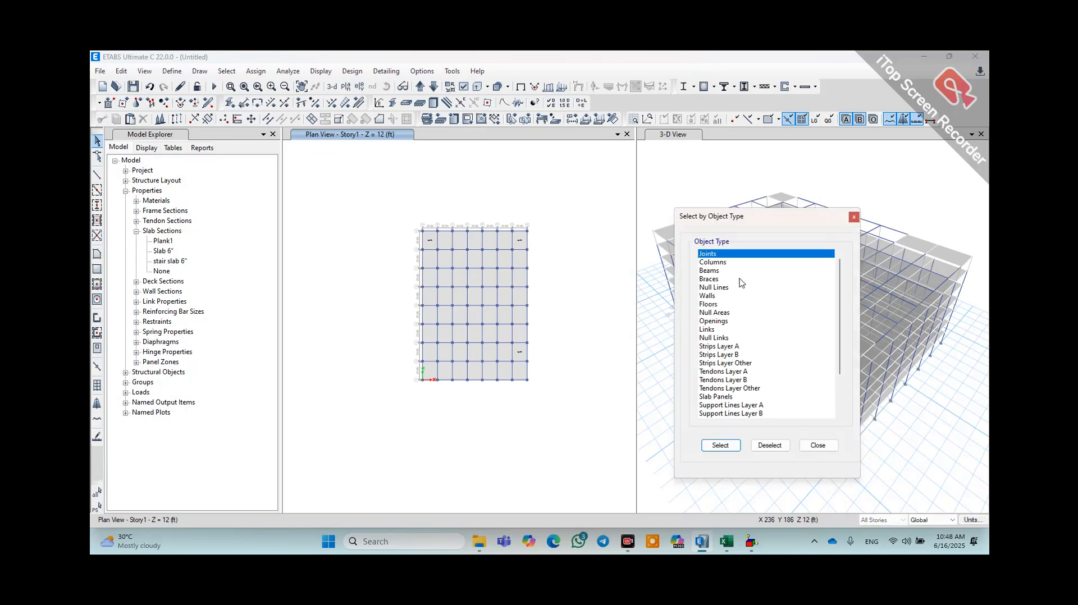
click(727, 262)
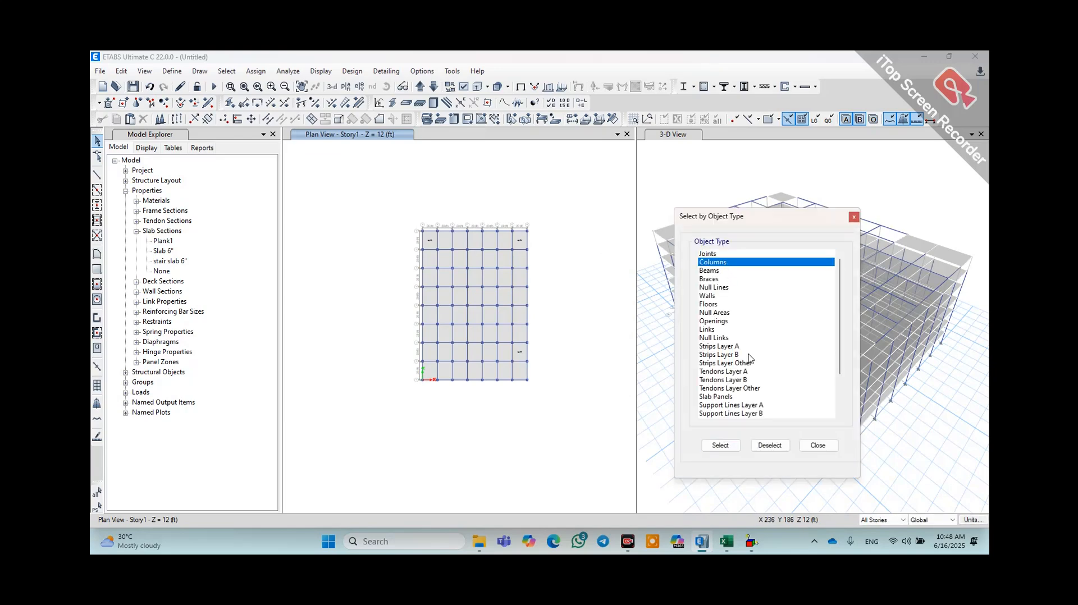
click(733, 448)
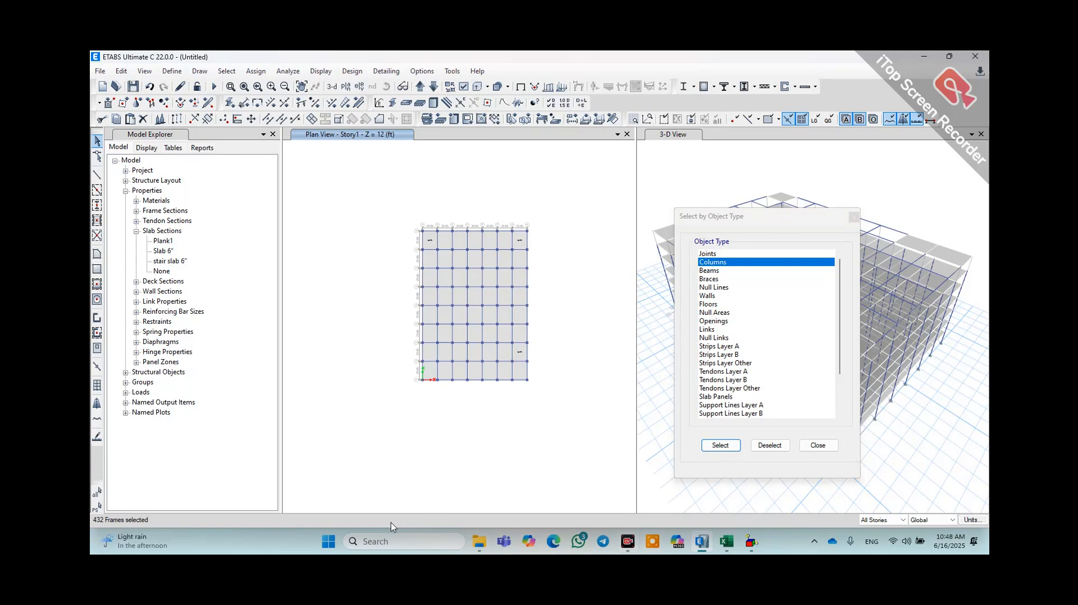
click(723, 446)
mouse_move(747, 225)
mouse_down()
mouse_move(592, 296)
mouse_move(757, 233)
mouse_up()
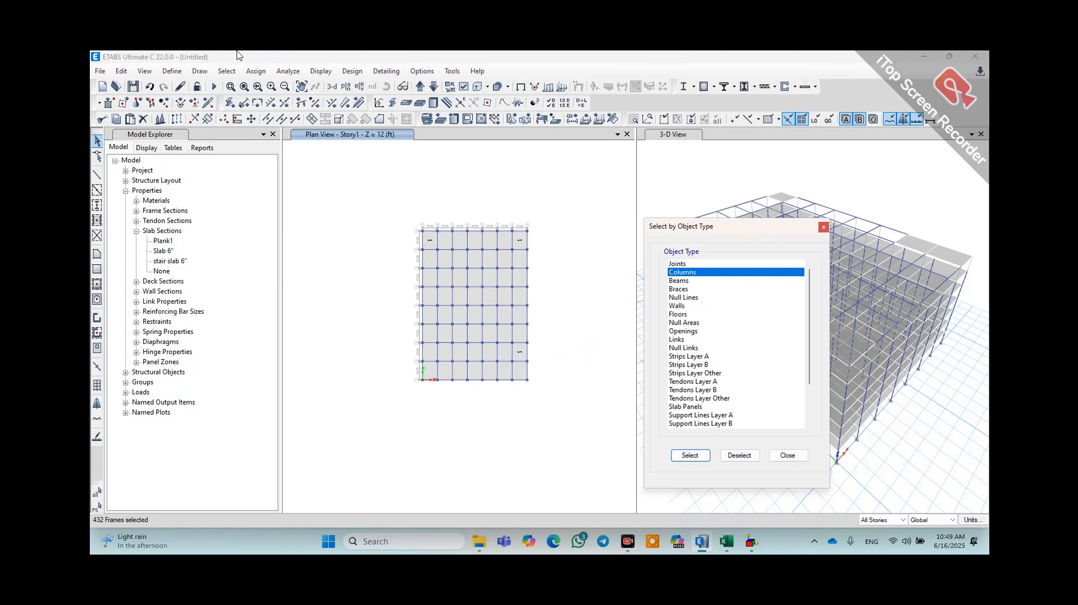
- Assign property modifiers to the selected columns: torsional constant 0.01 and moments of inertia about the 2 and 3 axes 0.7
click(252, 73)
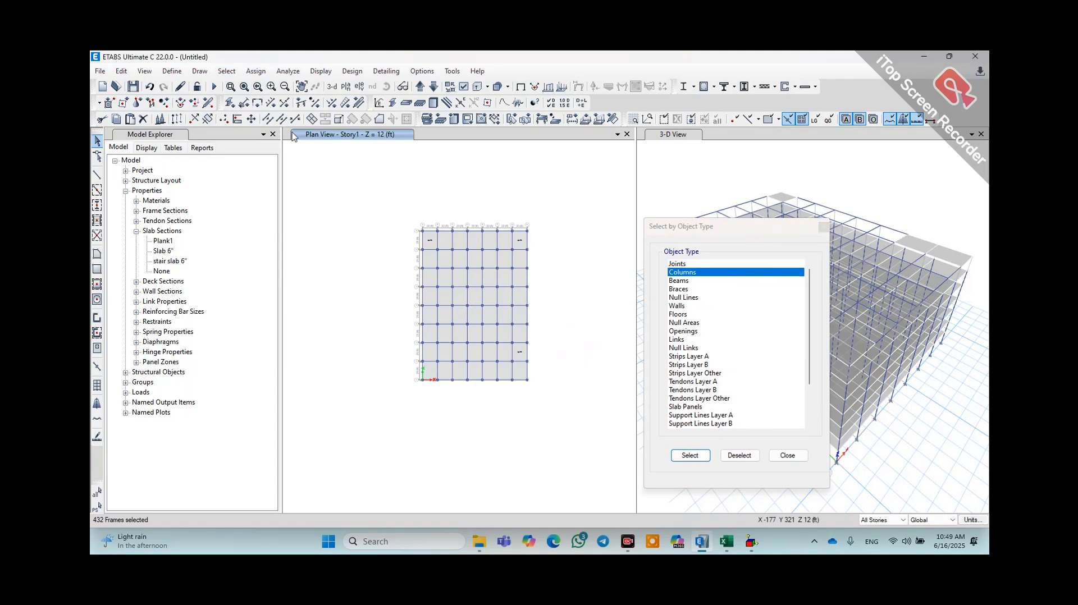
click(256, 71)
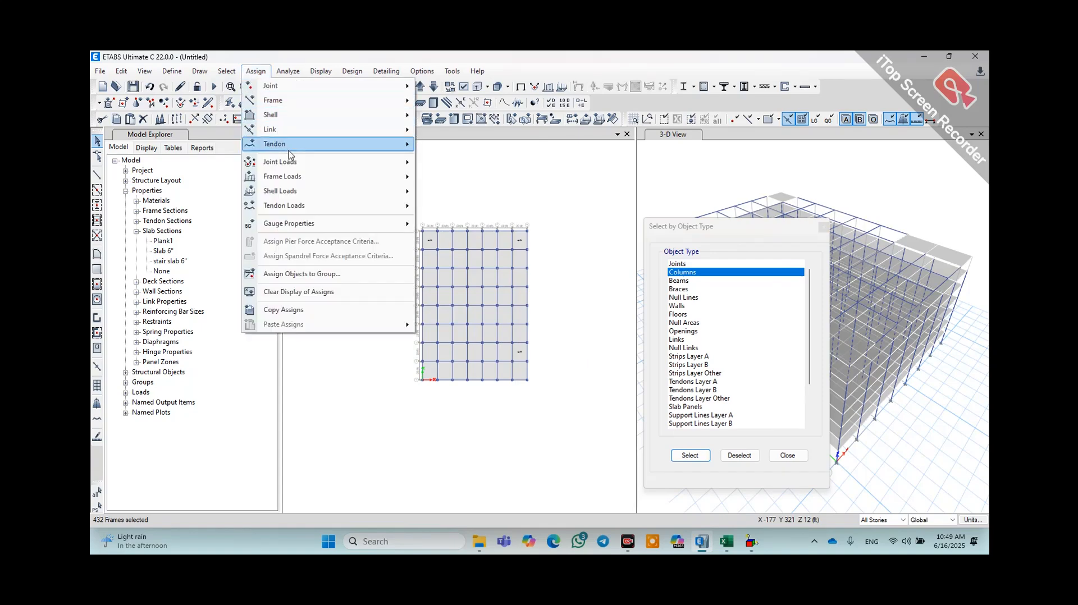
mouse_move(299, 178)
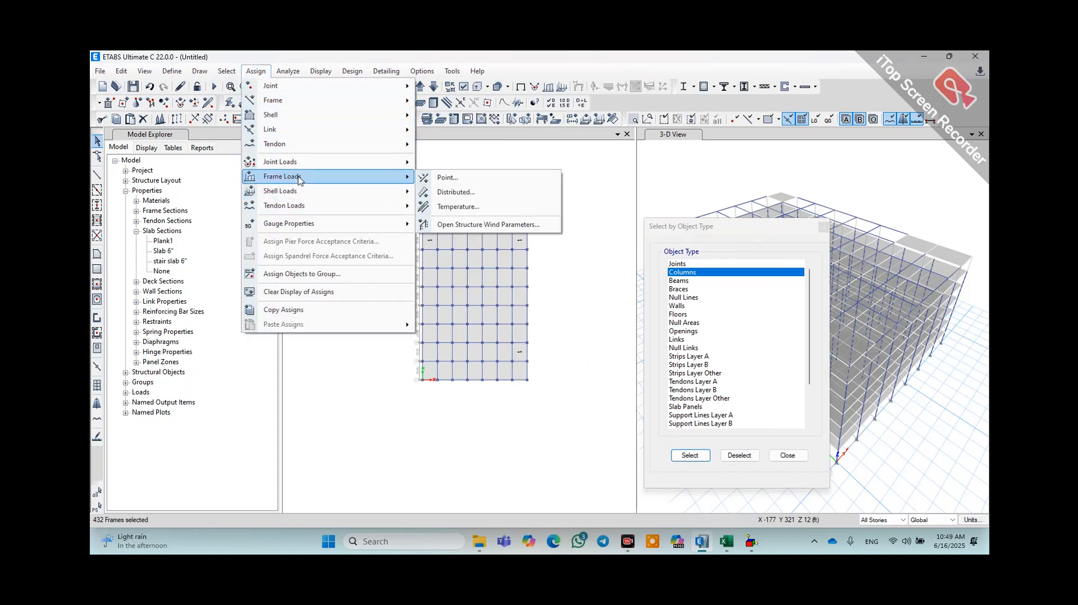
mouse_move(284, 101)
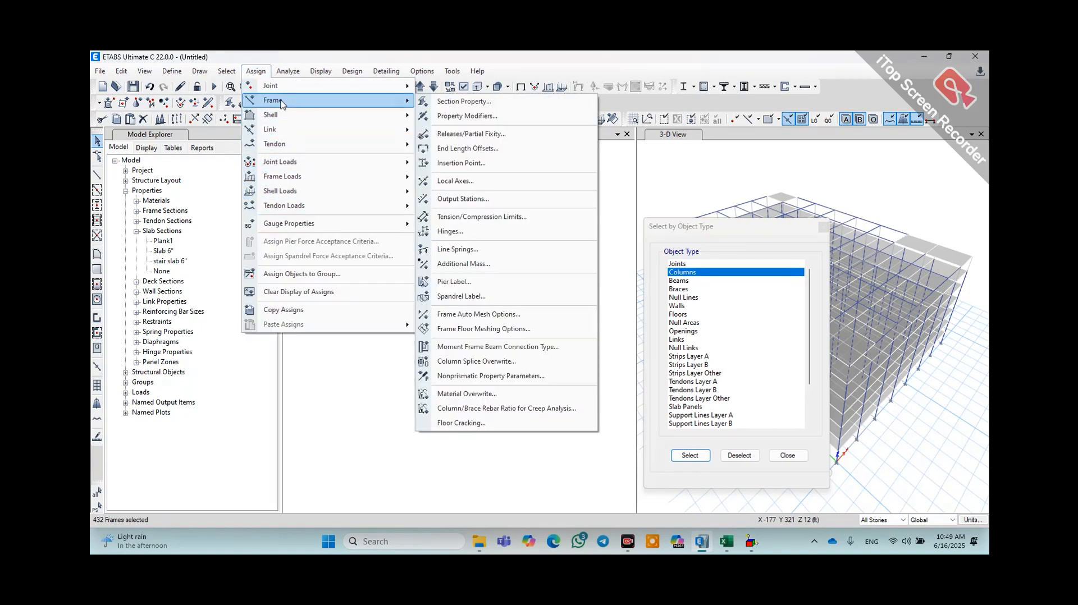
click(472, 116)
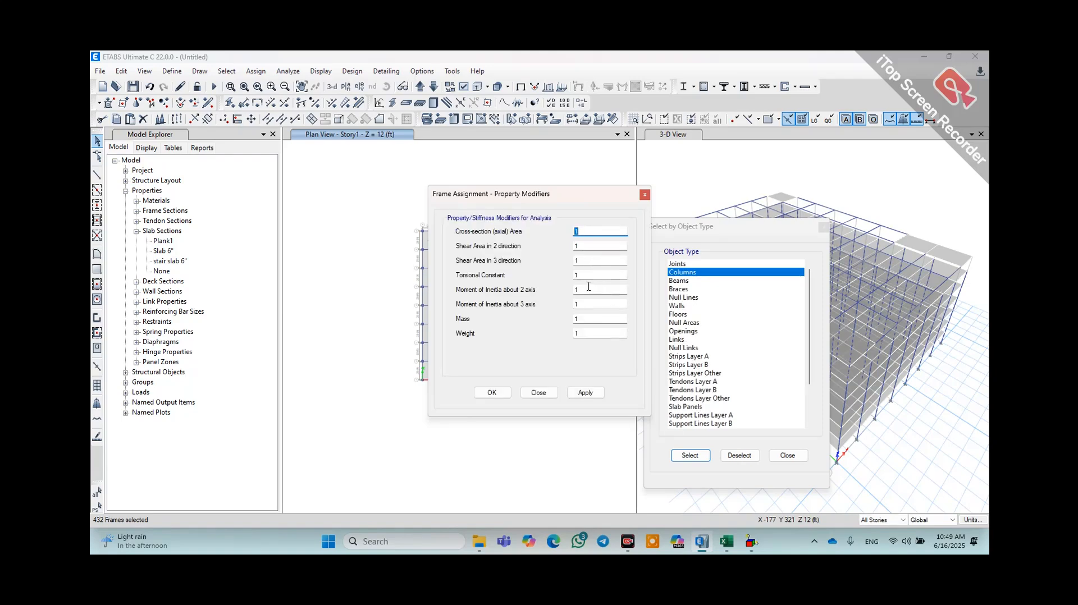
key(Tab)
key(Tab)
key(Tab)
text(0.01)
key(Tab)
key(Tab)
click(593, 397)
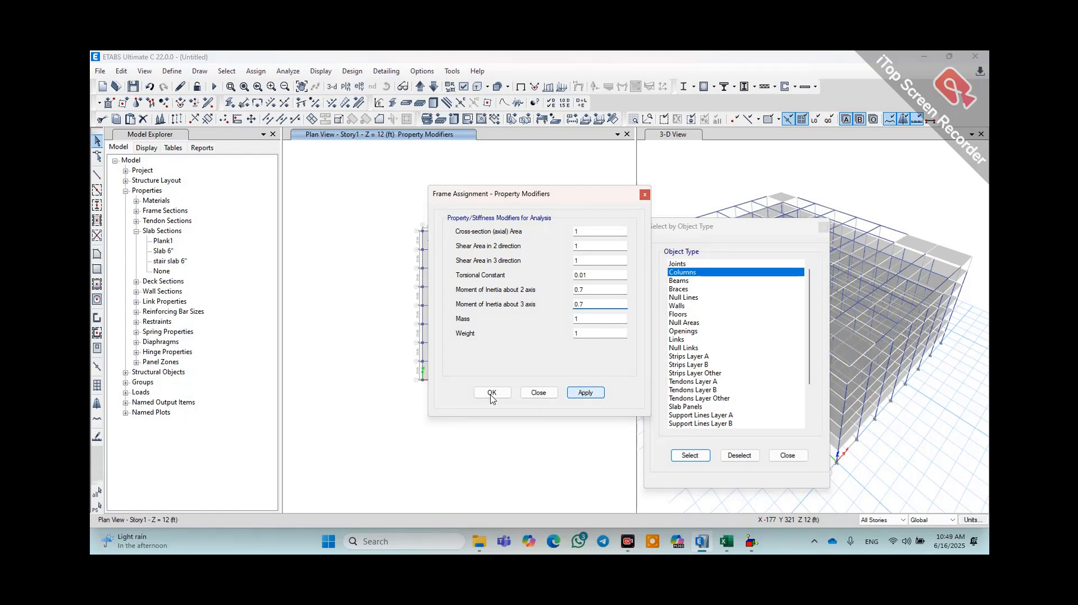
key(Escape)
- Select all beams and assign property modifiers of 0.01 for torsional constant and 0.35 for moments of inertia about both axes
click(694, 280)
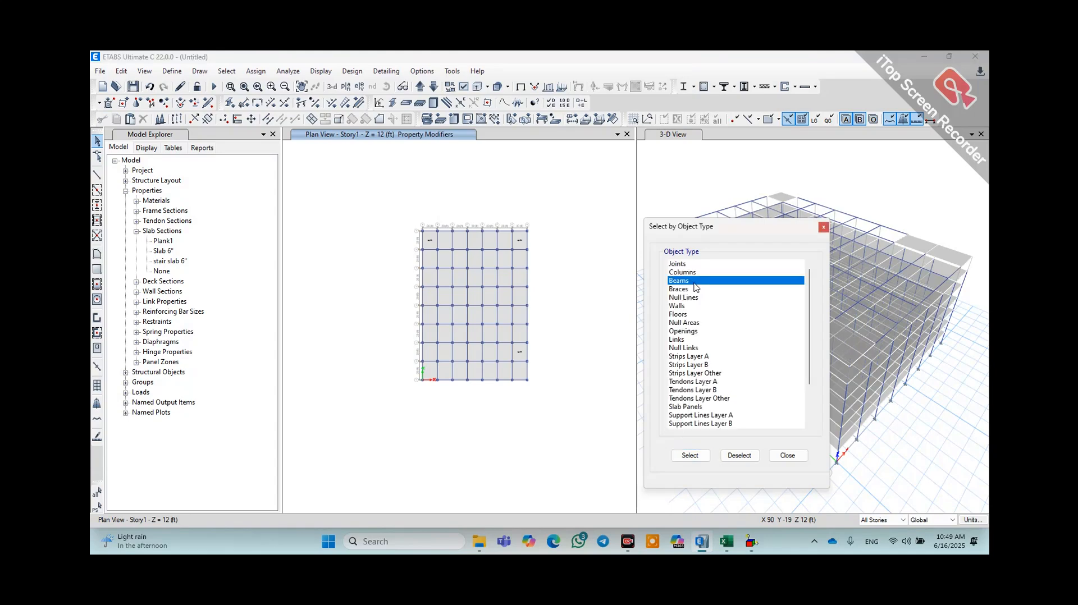
click(694, 456)
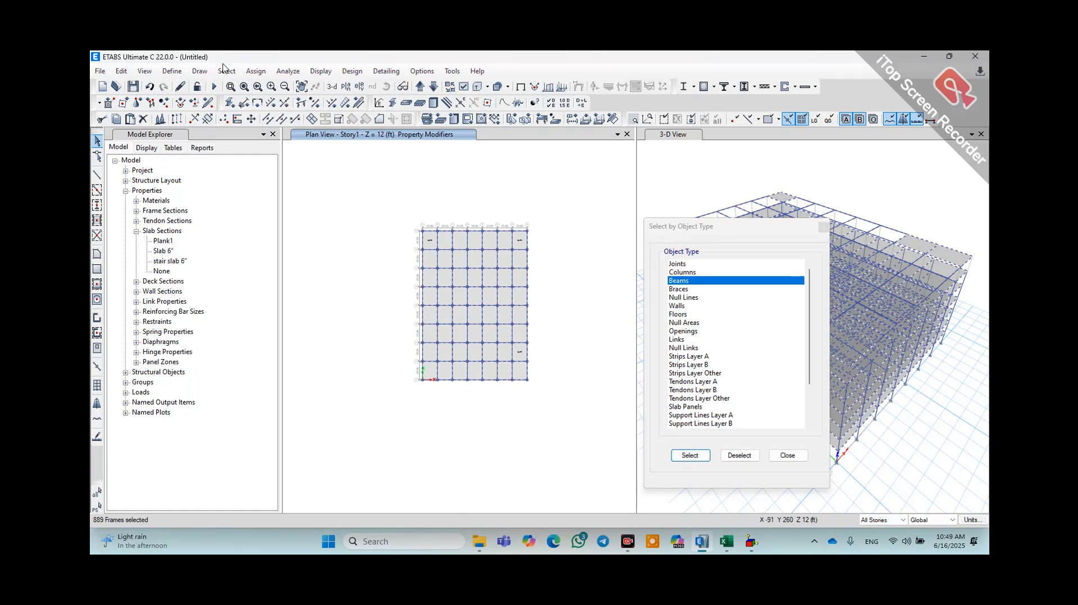
click(255, 71)
mouse_move(277, 101)
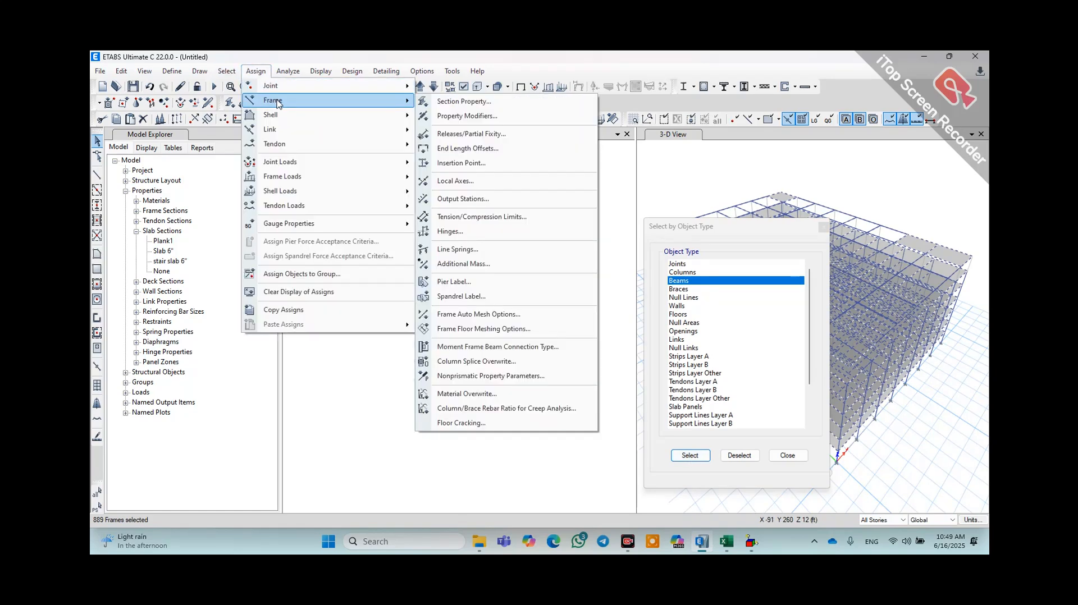
click(467, 116)
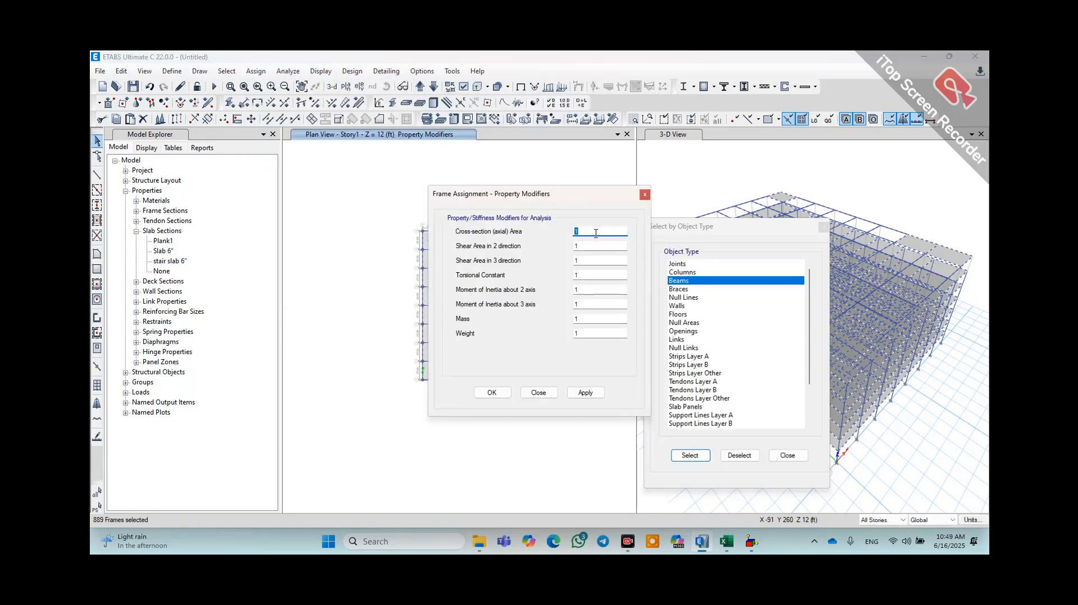
double_click(575, 275)
double_click(606, 289)
text(0.35)
click(577, 304)
click(578, 394)
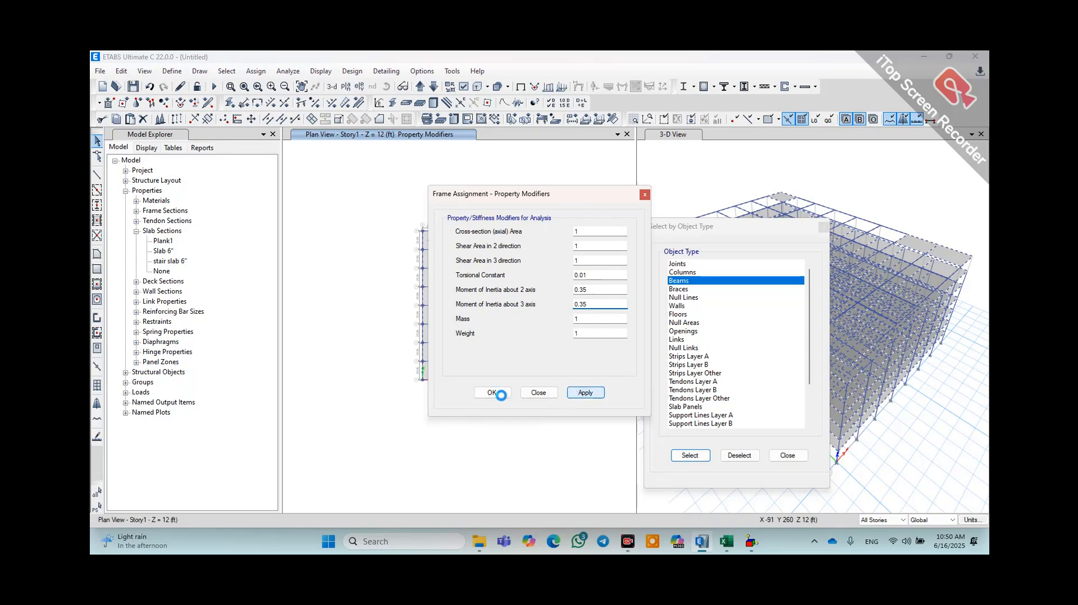
- Close the frame property modifiers and select all floors by object type
click(684, 315)
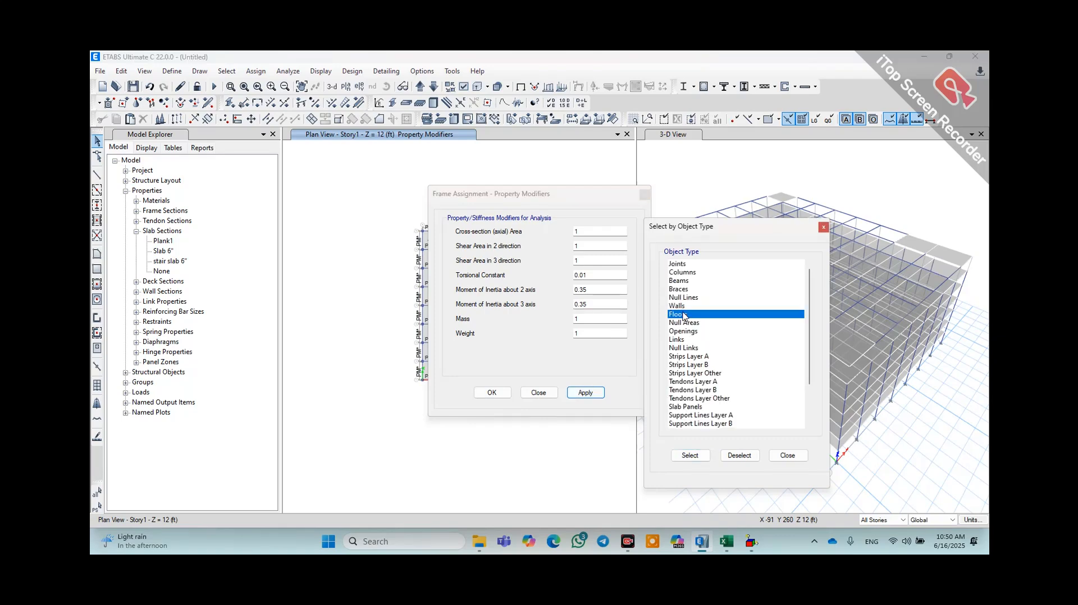
click(690, 455)
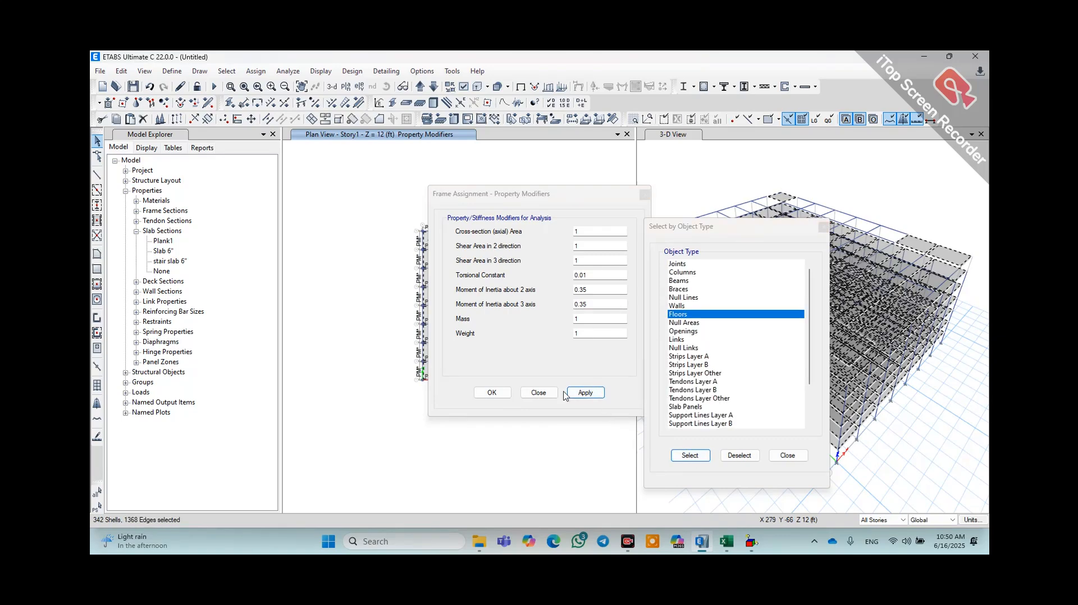
click(493, 394)
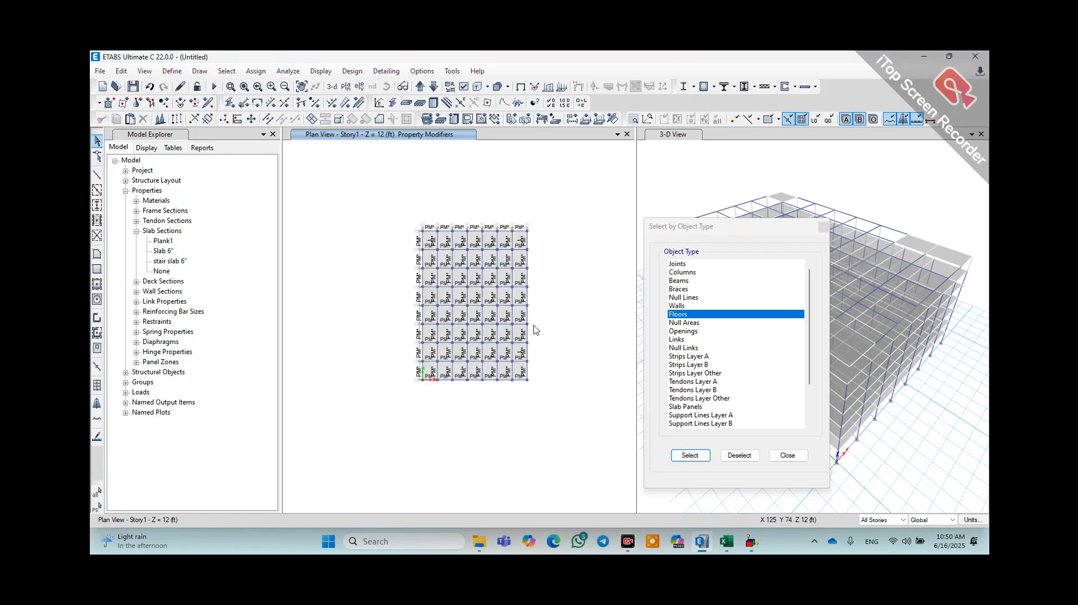
click(690, 455)
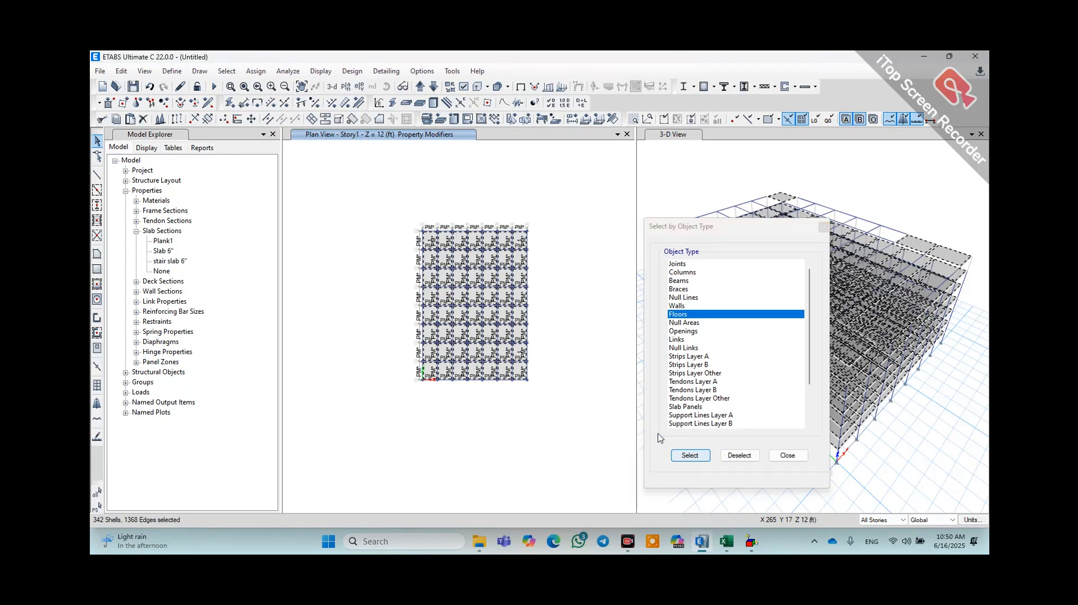
- Assign shell stiffness modifiers of 0.25 for bending m11, m22 and m12 to the selected floors
click(255, 71)
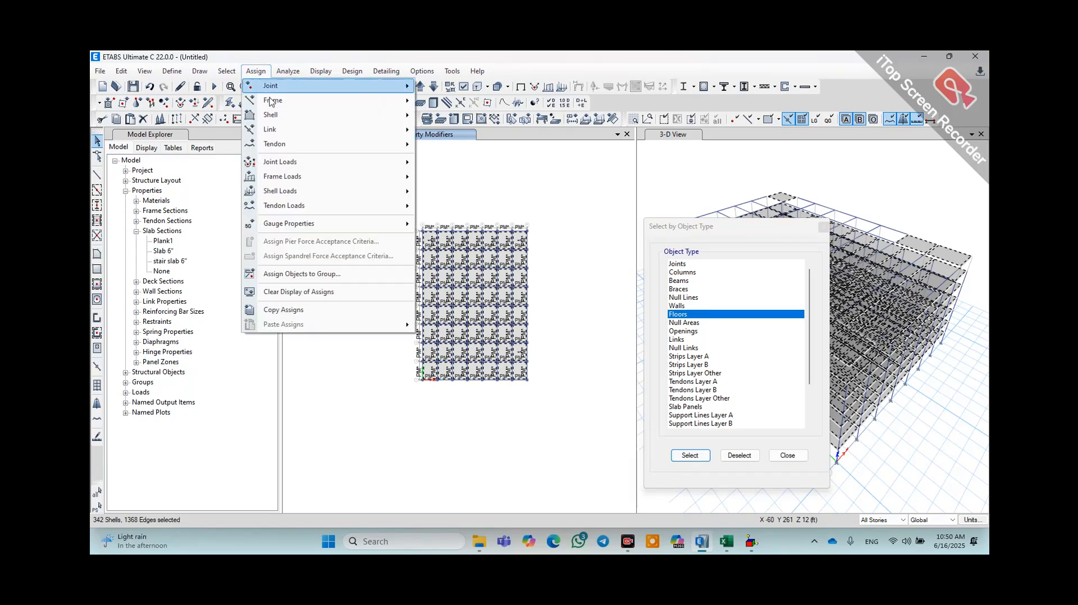
mouse_move(282, 116)
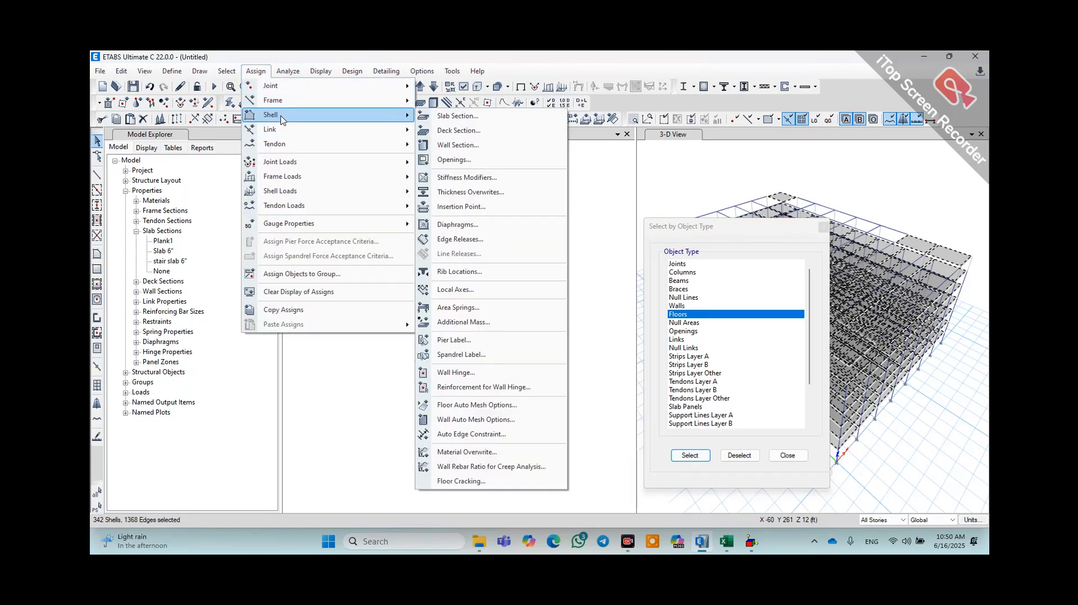
click(464, 178)
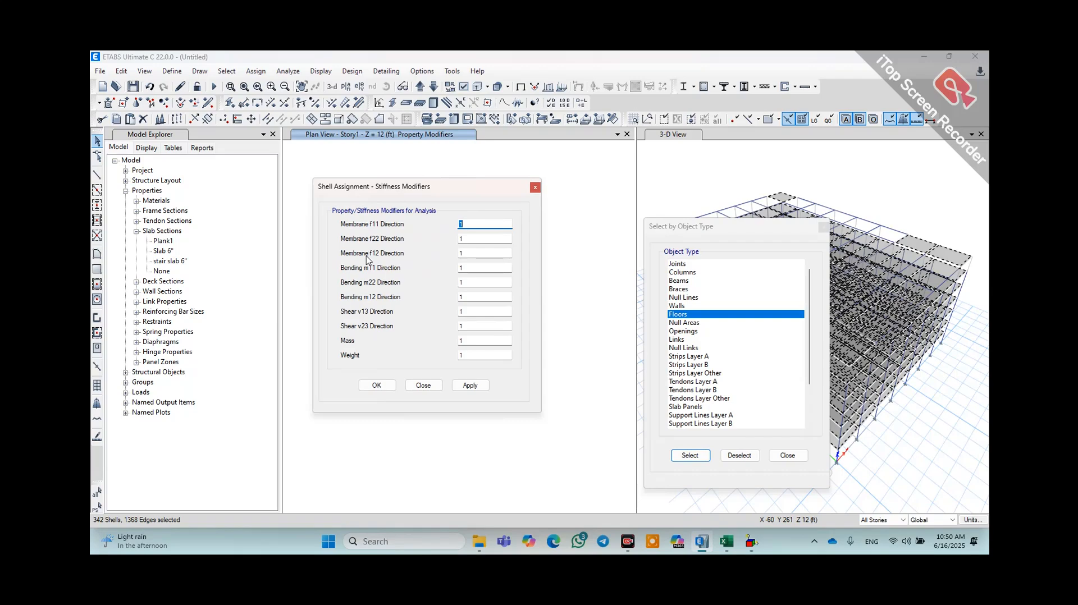
click(467, 253)
click(471, 267)
key(BackSpace)
key(BackSpace)
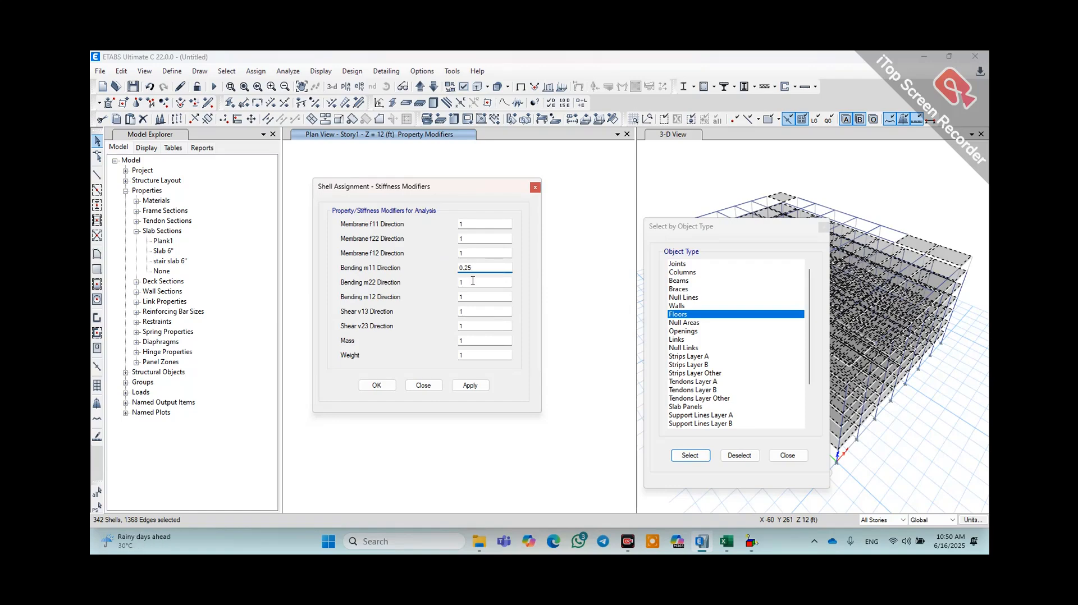
key(Tab)
key(Tab)
click(463, 385)
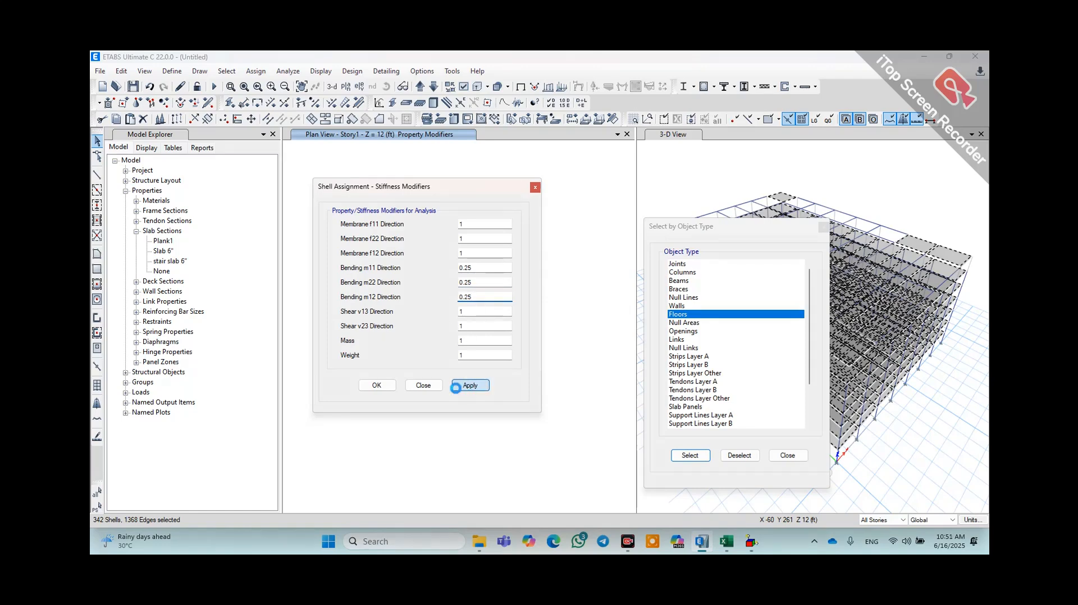
click(378, 387)
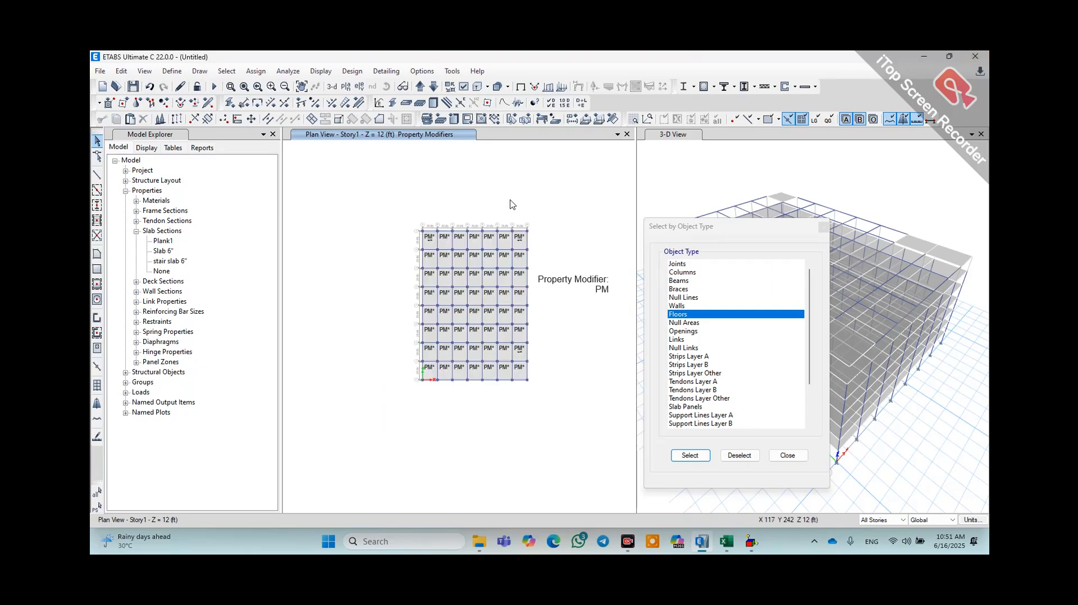
- Close the object-type selection and add the default design load combinations for Concrete Frame Design
click(786, 456)
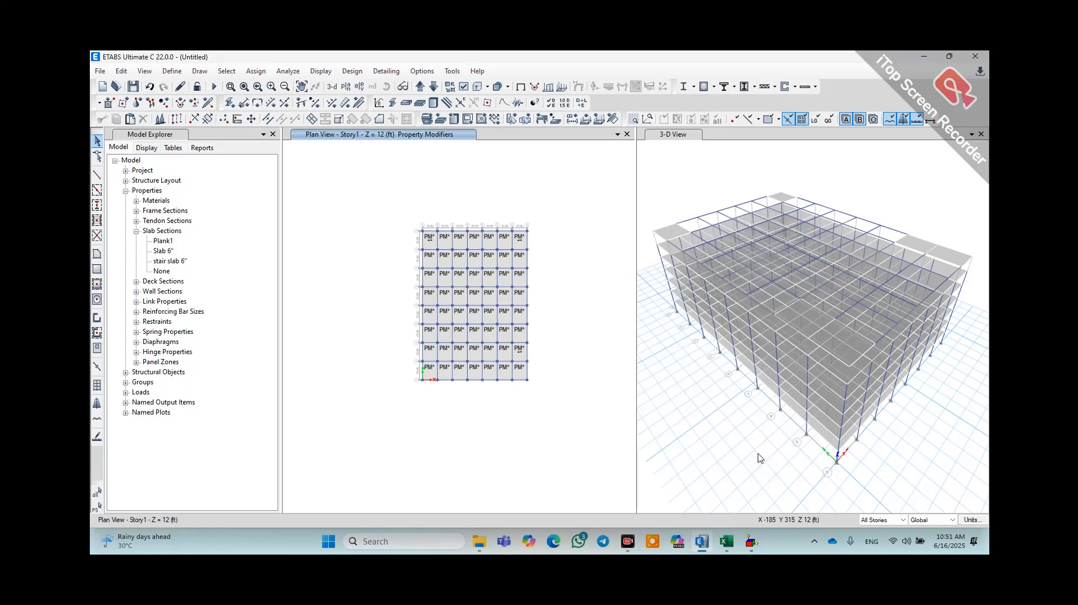
click(173, 74)
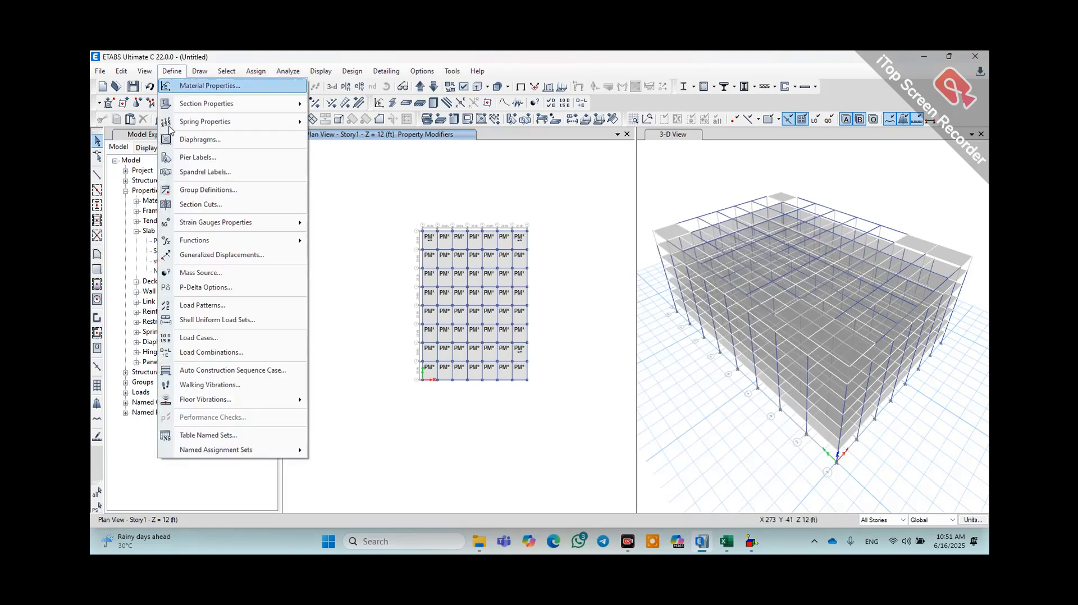
click(216, 360)
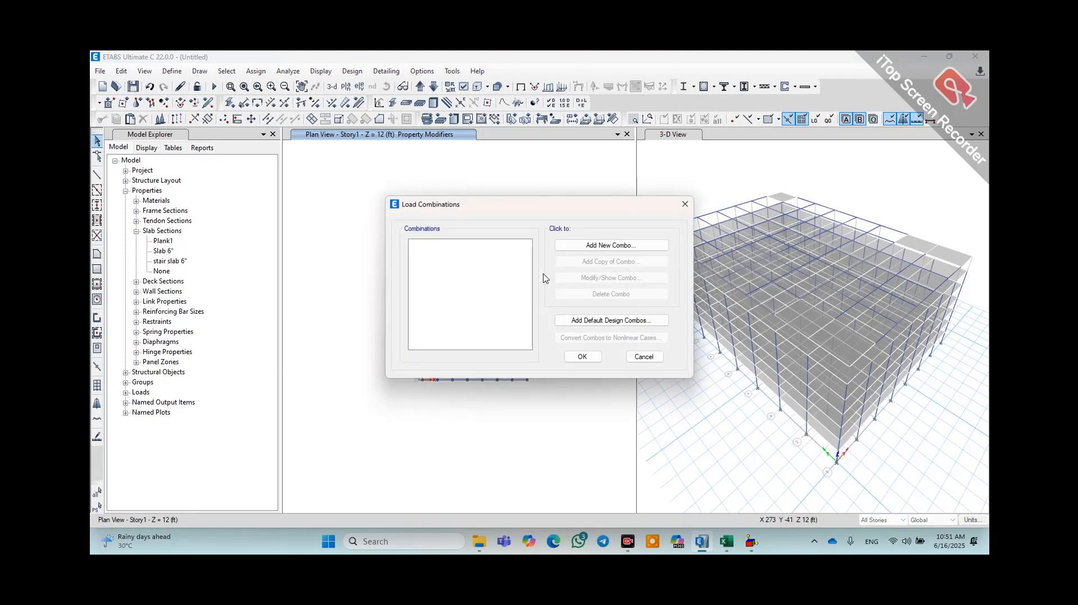
click(612, 246)
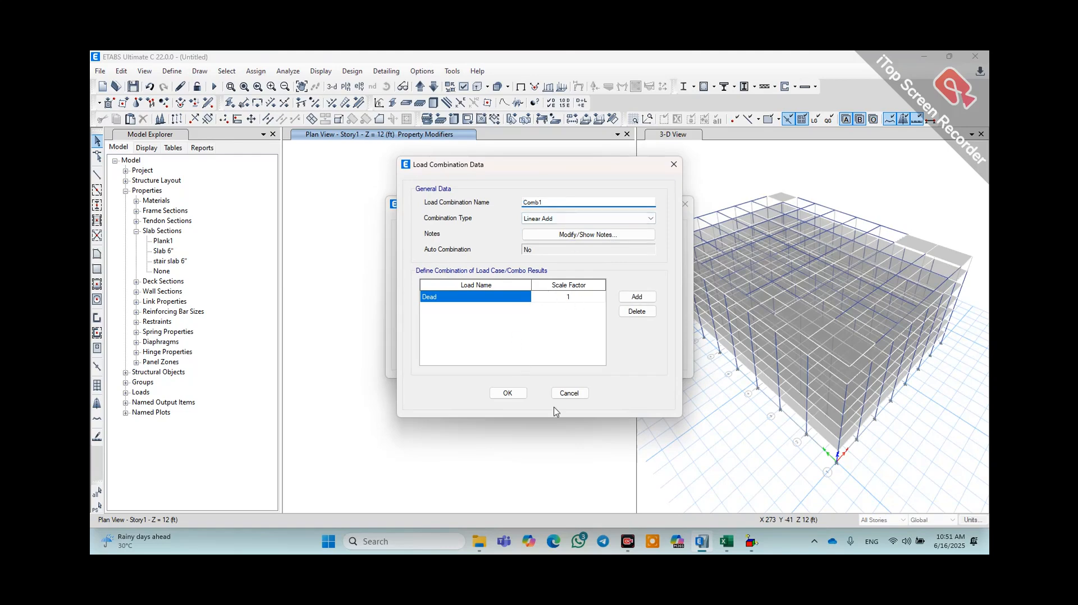
click(567, 393)
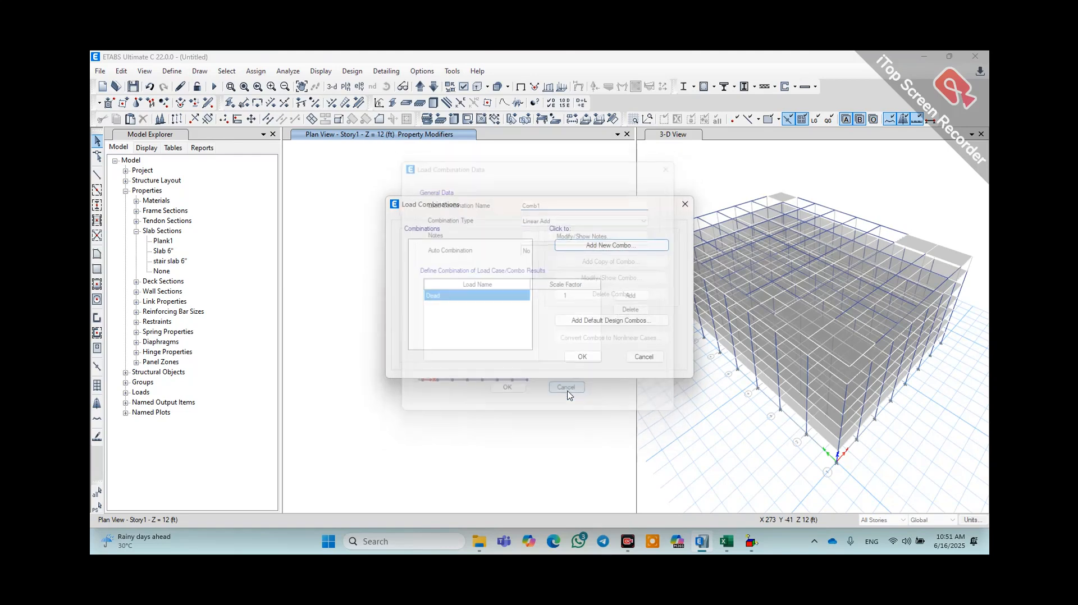
click(611, 323)
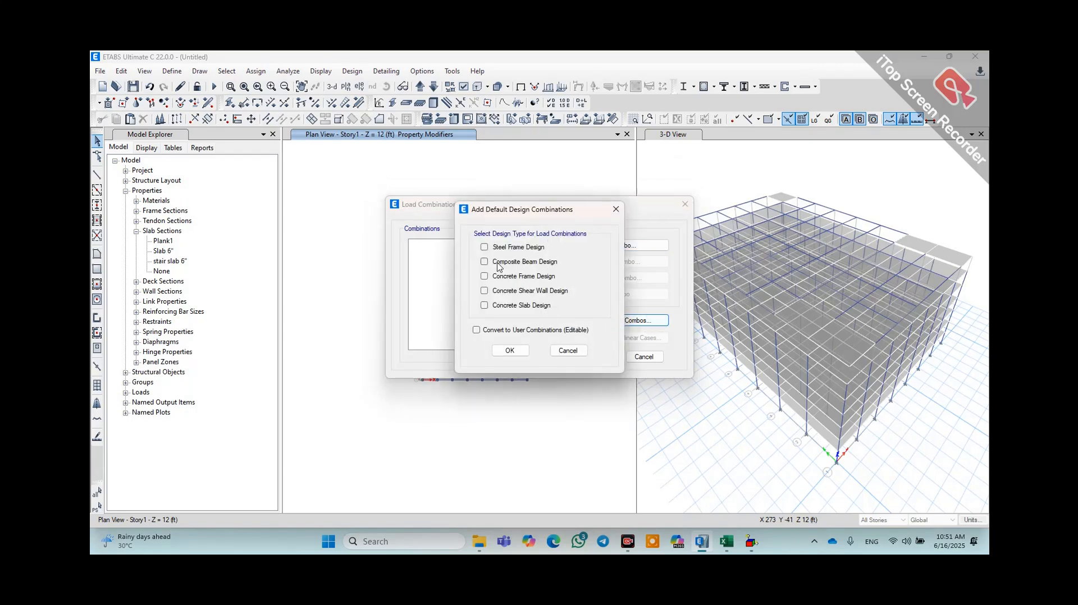
click(484, 275)
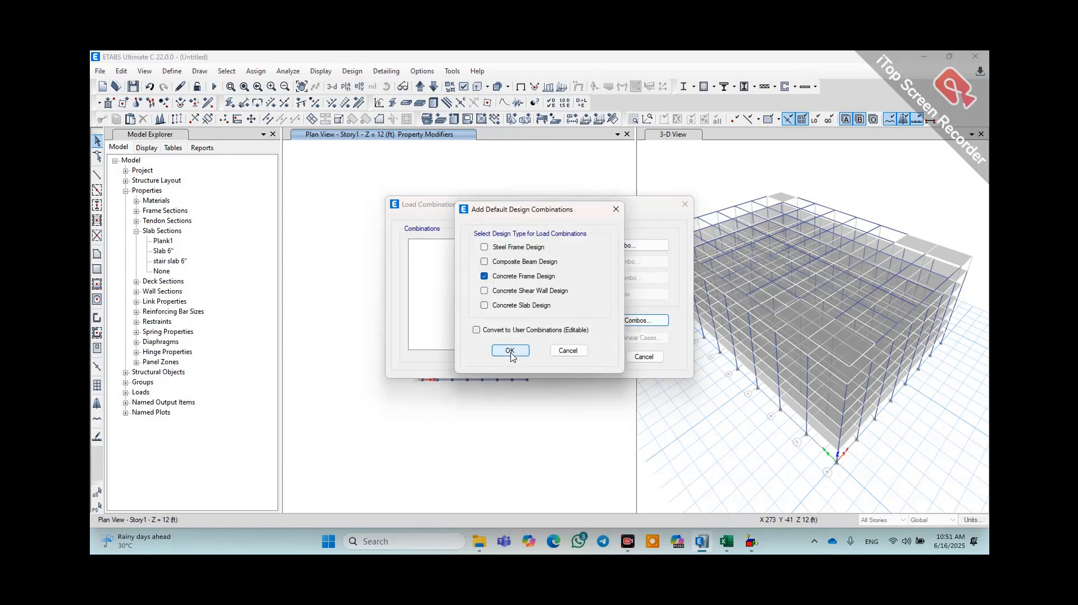
click(510, 351)
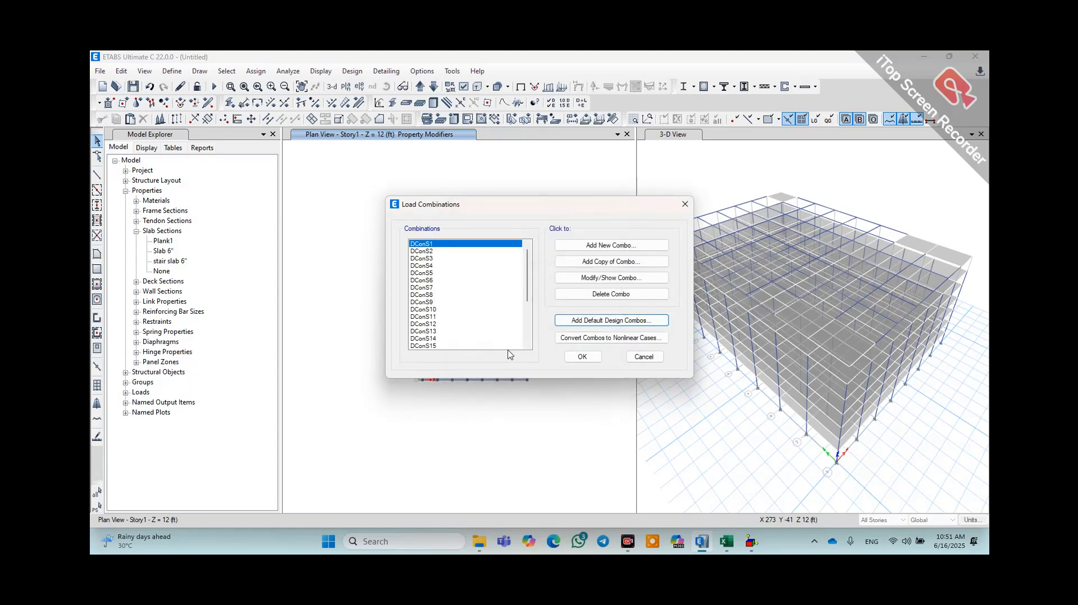
click(583, 357)
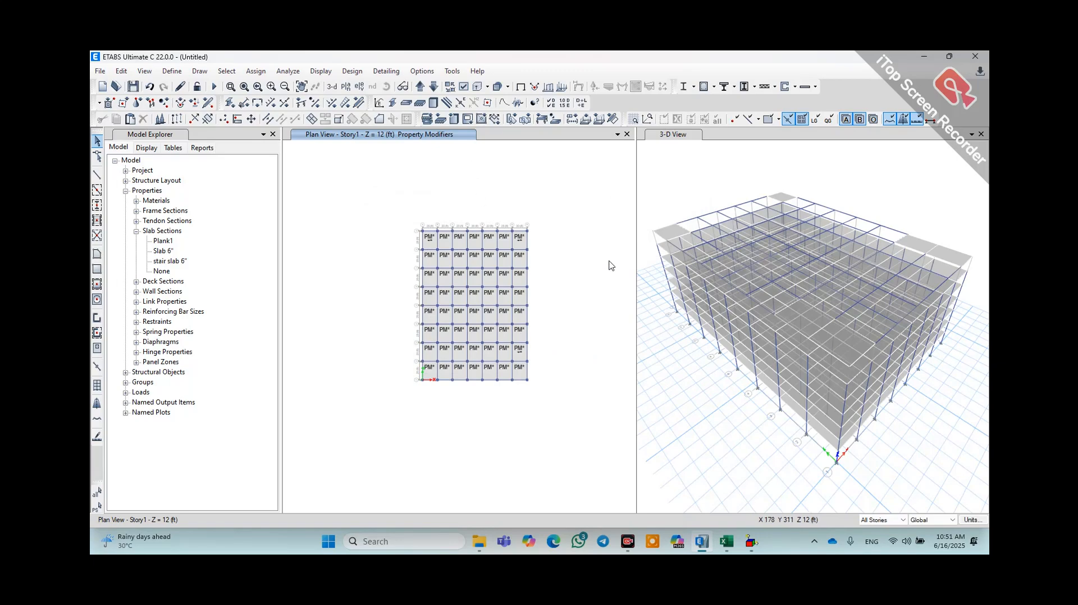
- Run Check Model with all check and fix options selected, and close the resulting report
click(288, 71)
click(312, 88)
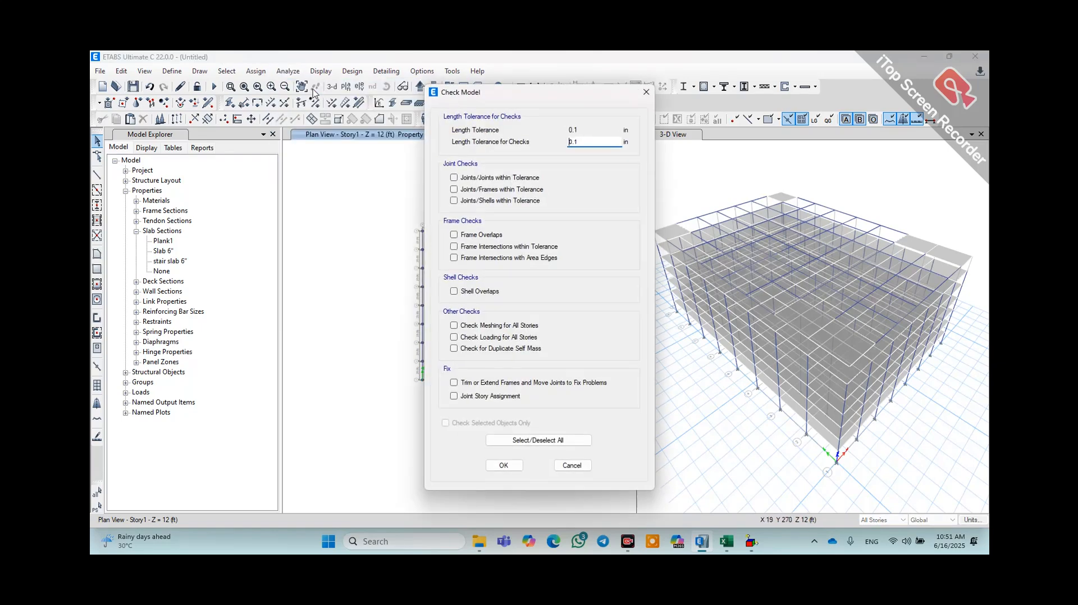
click(544, 440)
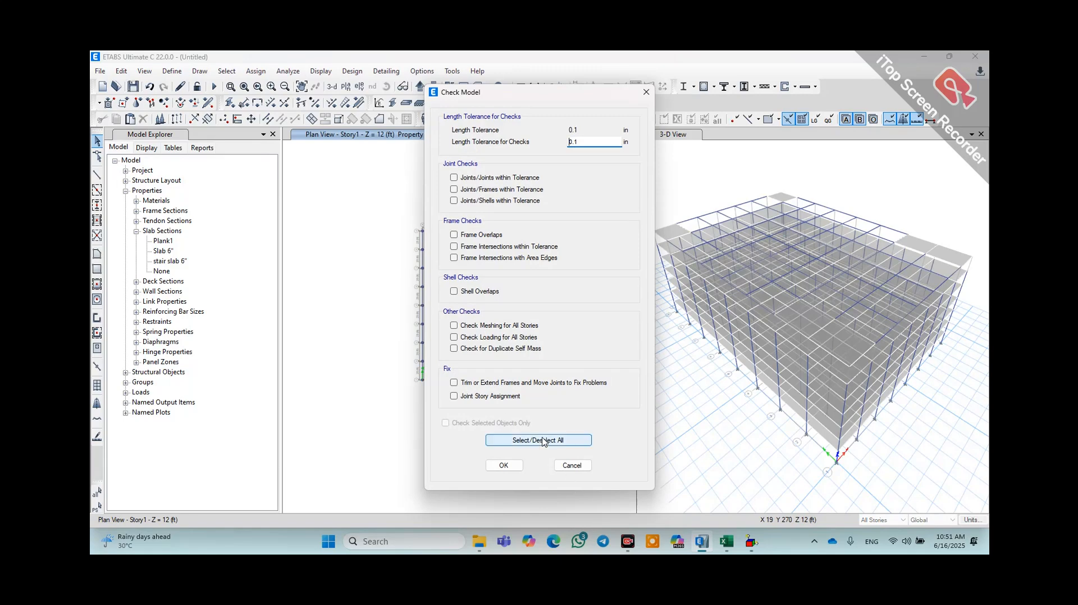
click(505, 465)
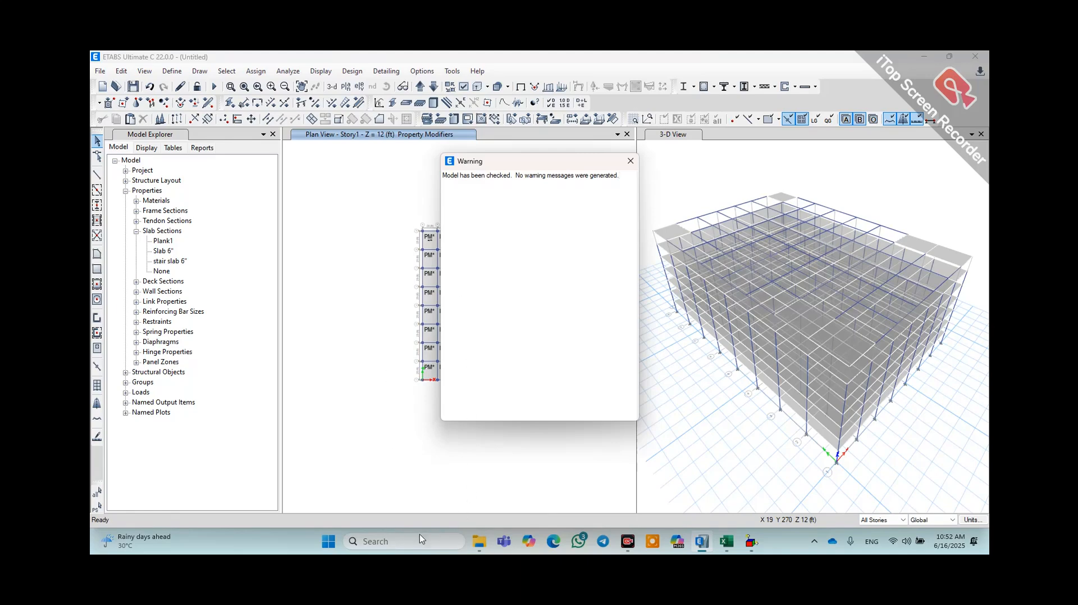
key(super+shift+s)
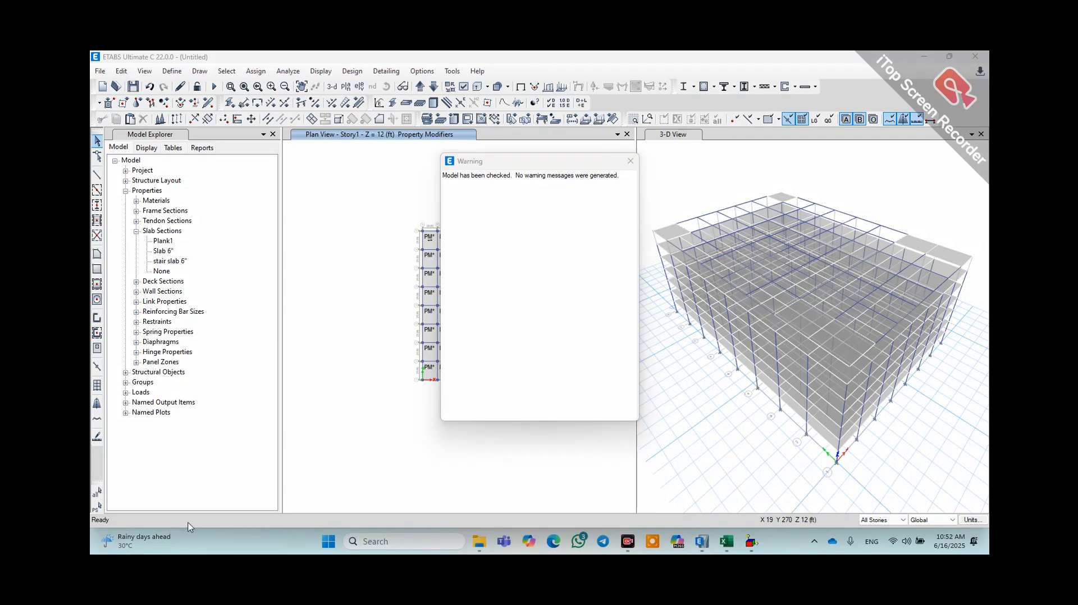
drag(406, 170, 654, 188)
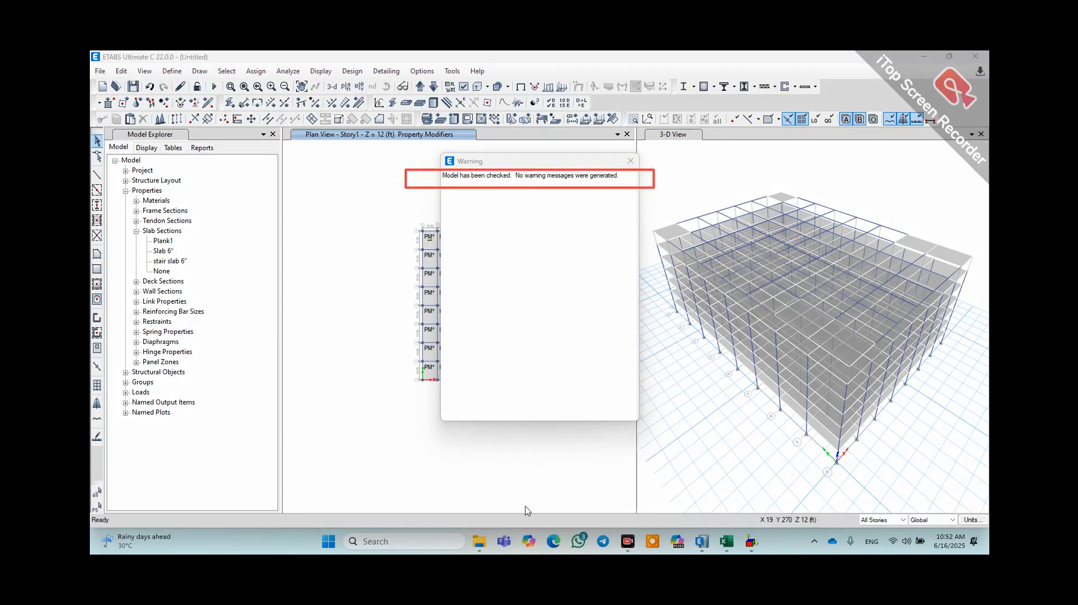
click(360, 524)
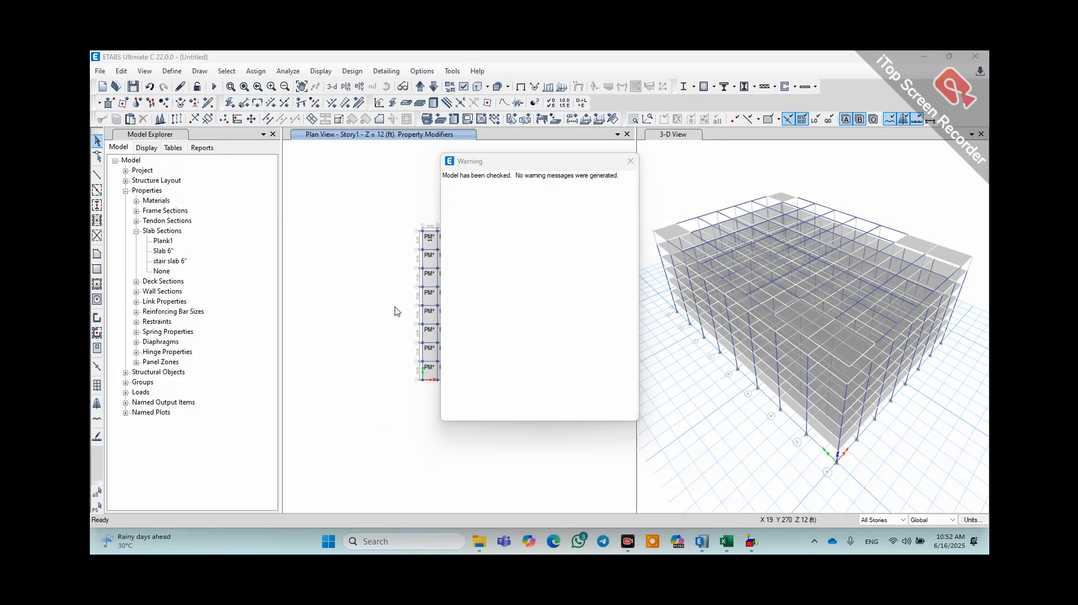
click(630, 161)
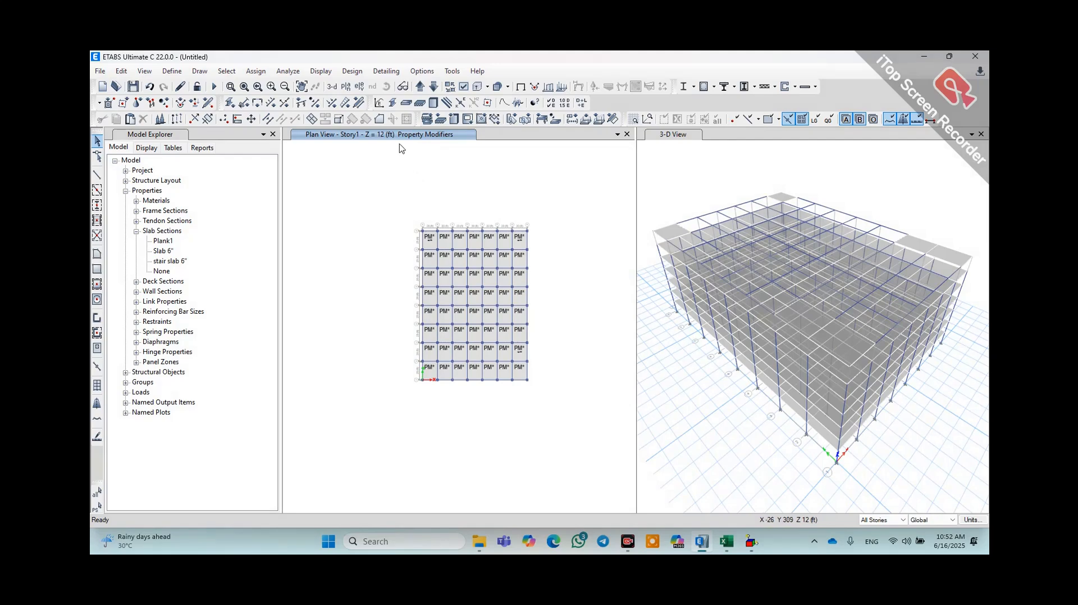
- Start the analysis run and save the model file as "project 3" in the Etabs folder
click(288, 71)
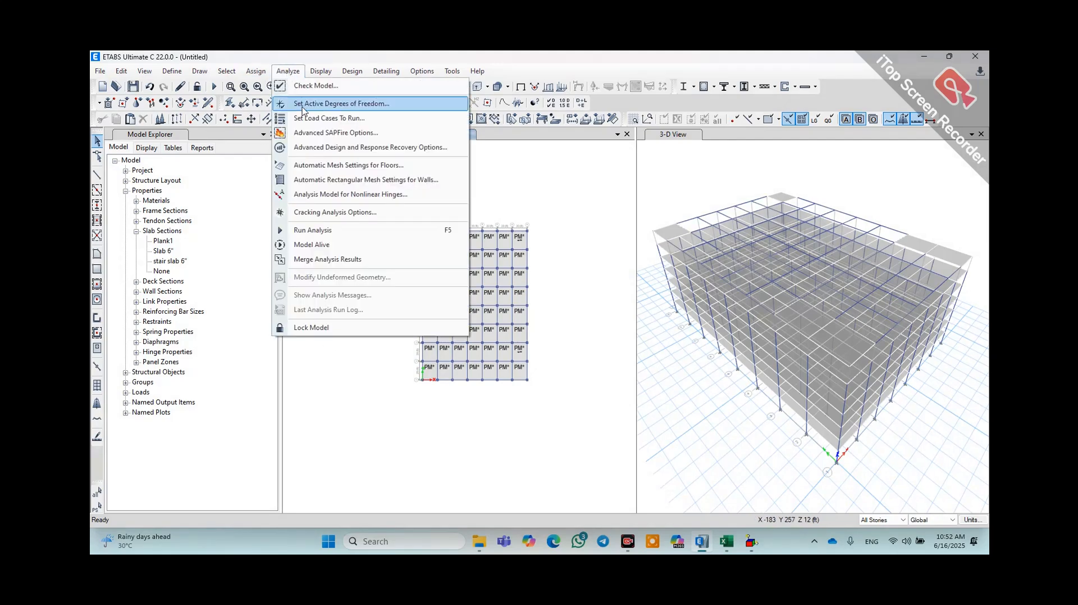
click(321, 235)
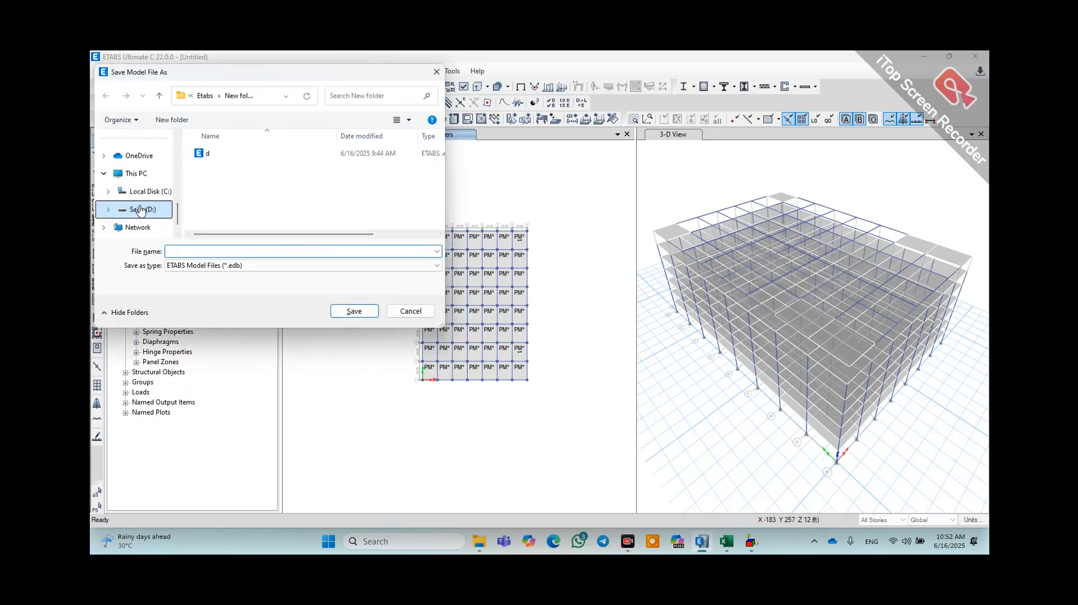
click(205, 95)
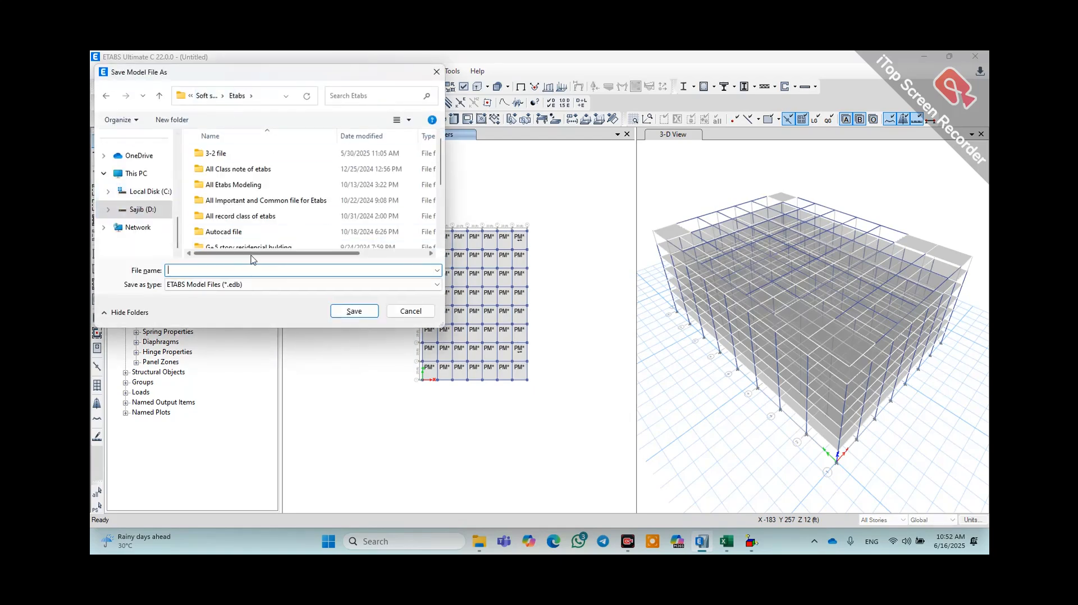
scroll(253, 227, down, 2)
click(253, 227)
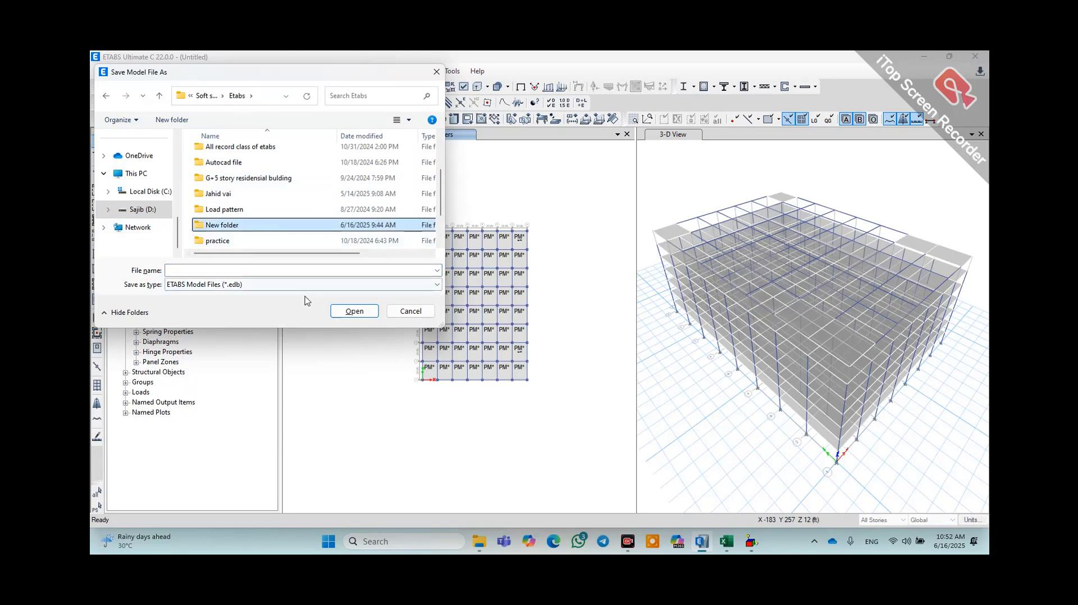
click(276, 270)
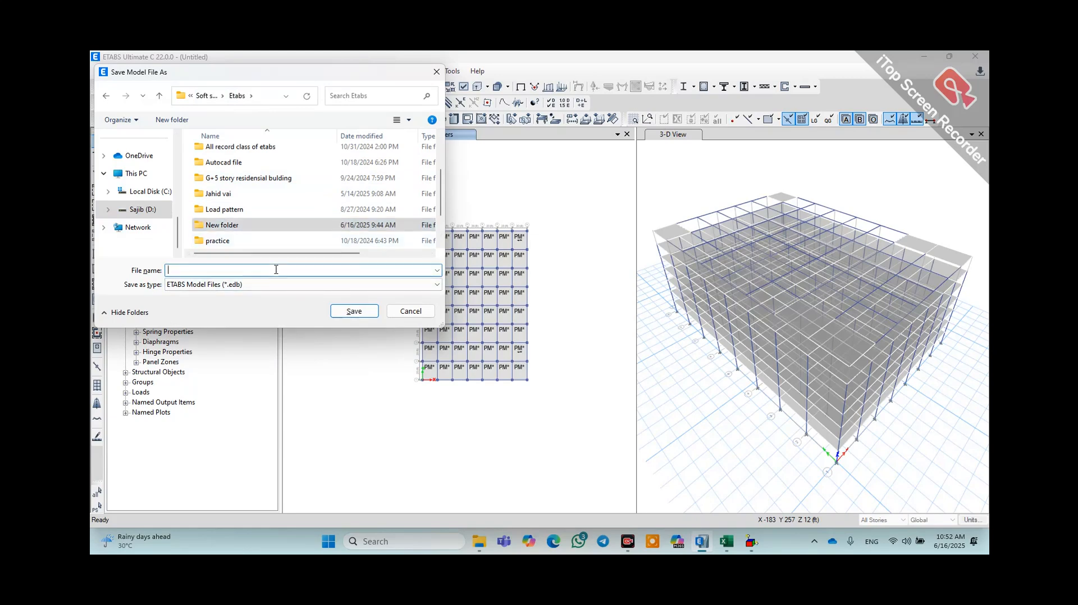
text(pro)
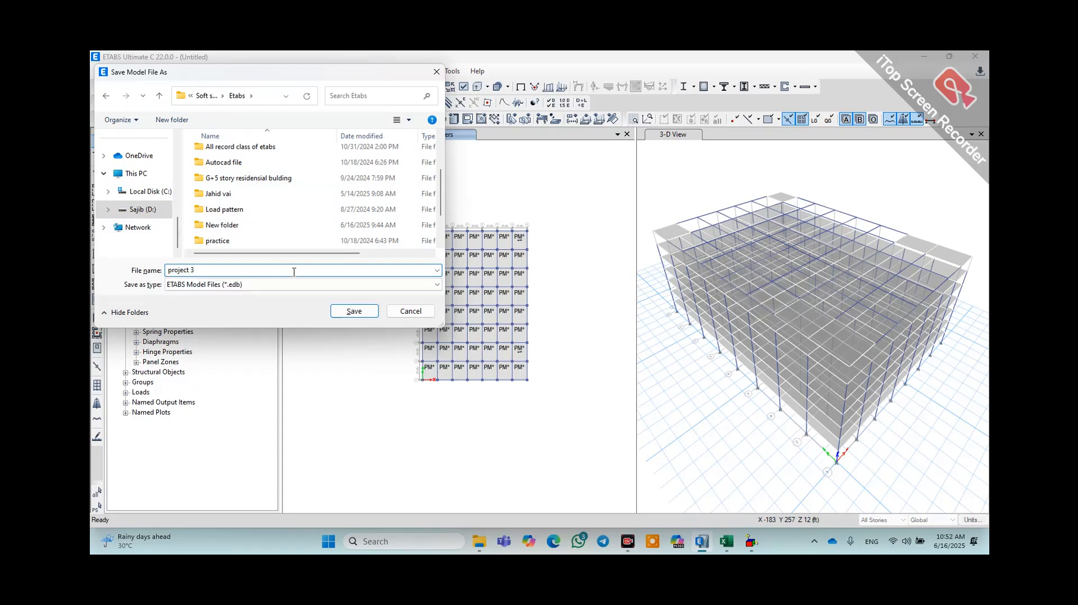
text(ject 3)
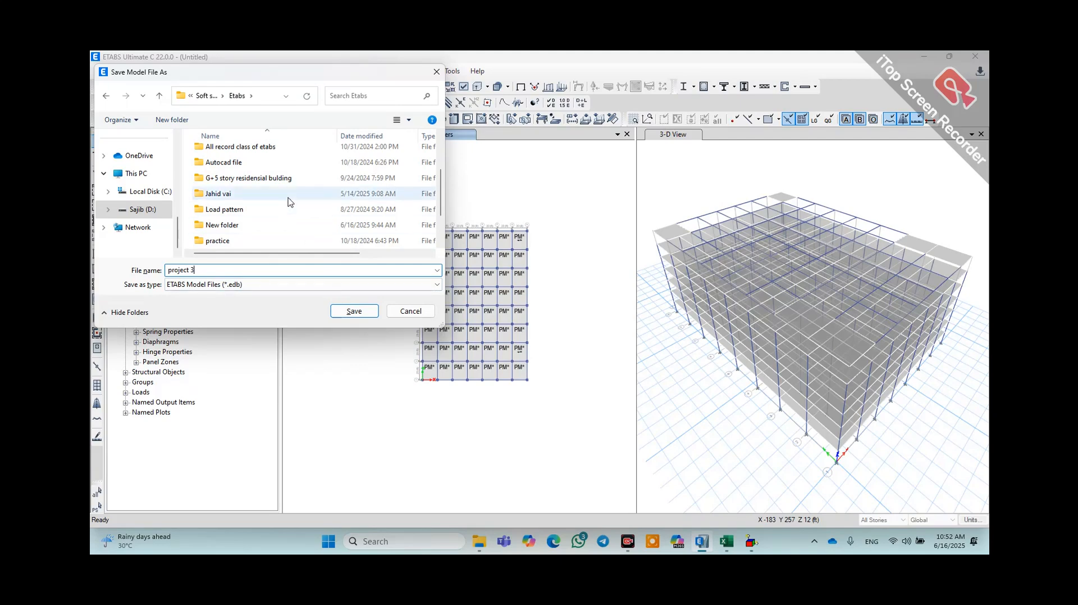
scroll(306, 242, up, 1)
scroll(304, 235, down, 1)
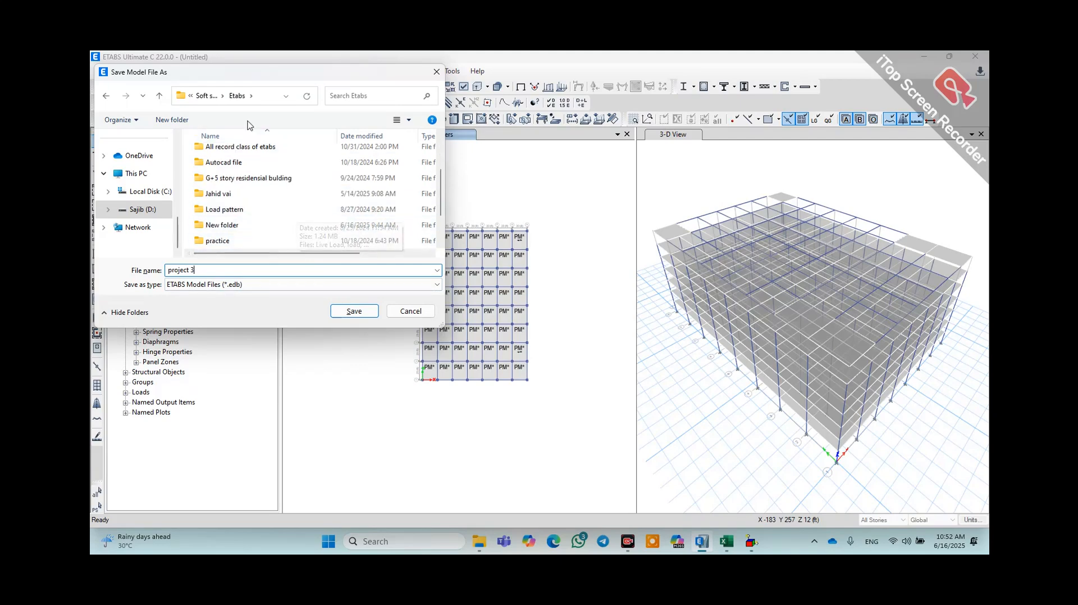
click(353, 311)
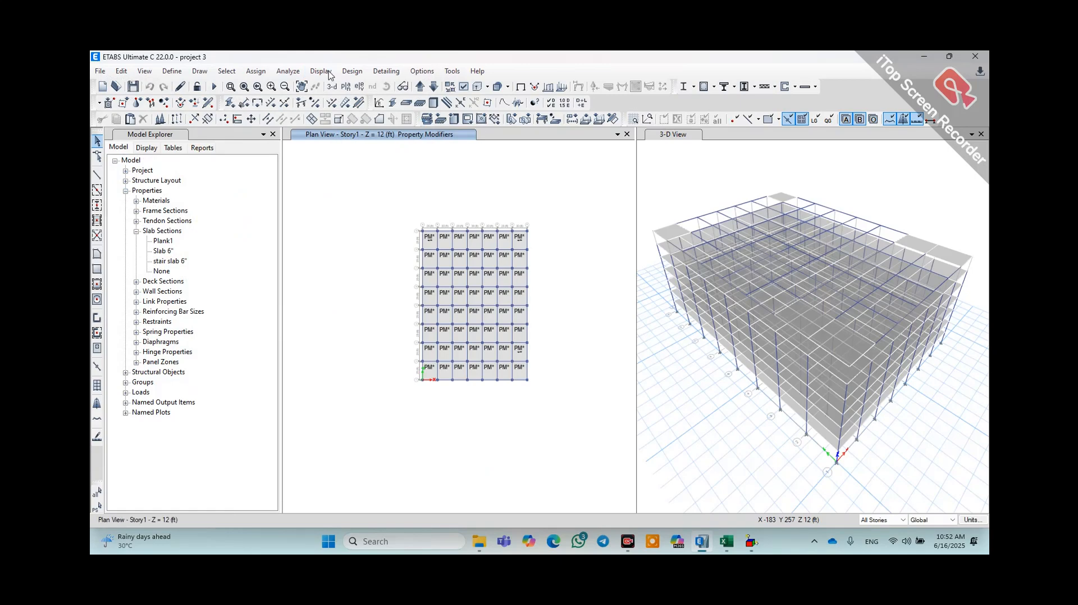
- Run the analysis of the saved model and dismiss the analysis messages
click(296, 74)
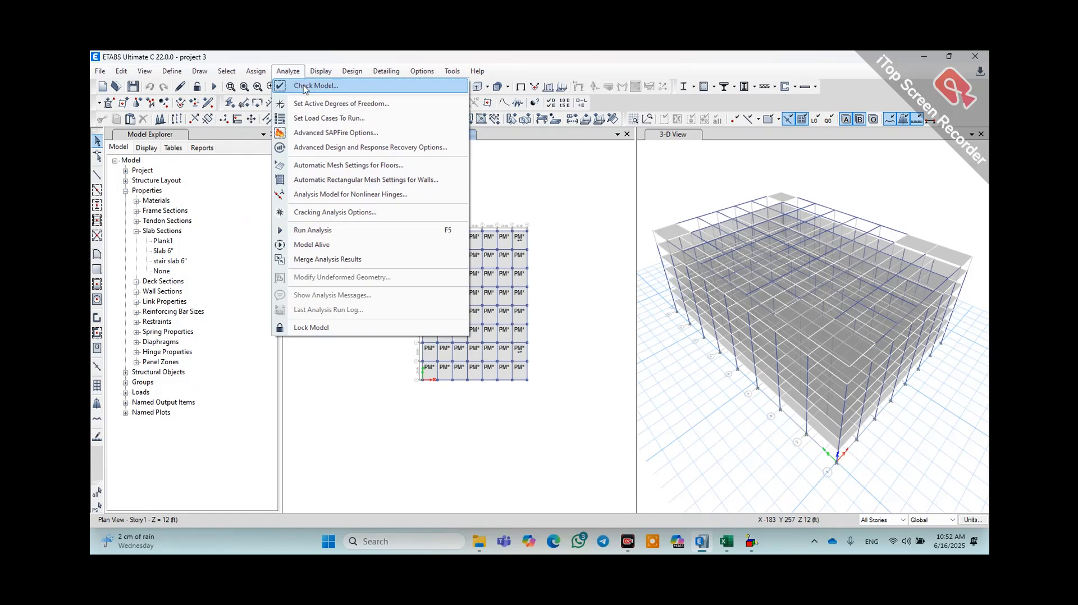
click(326, 230)
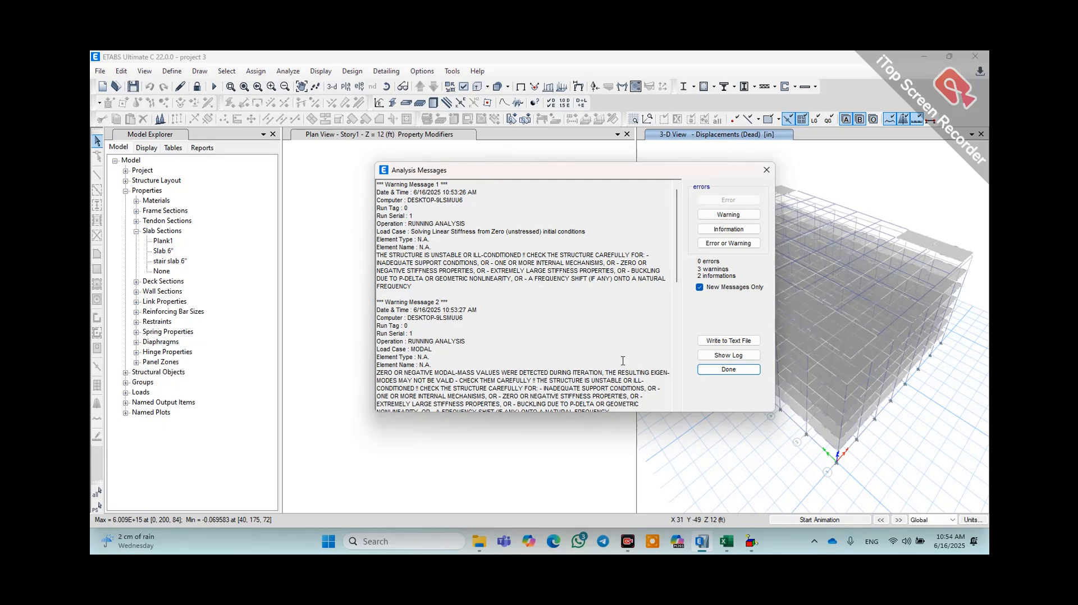
click(728, 370)
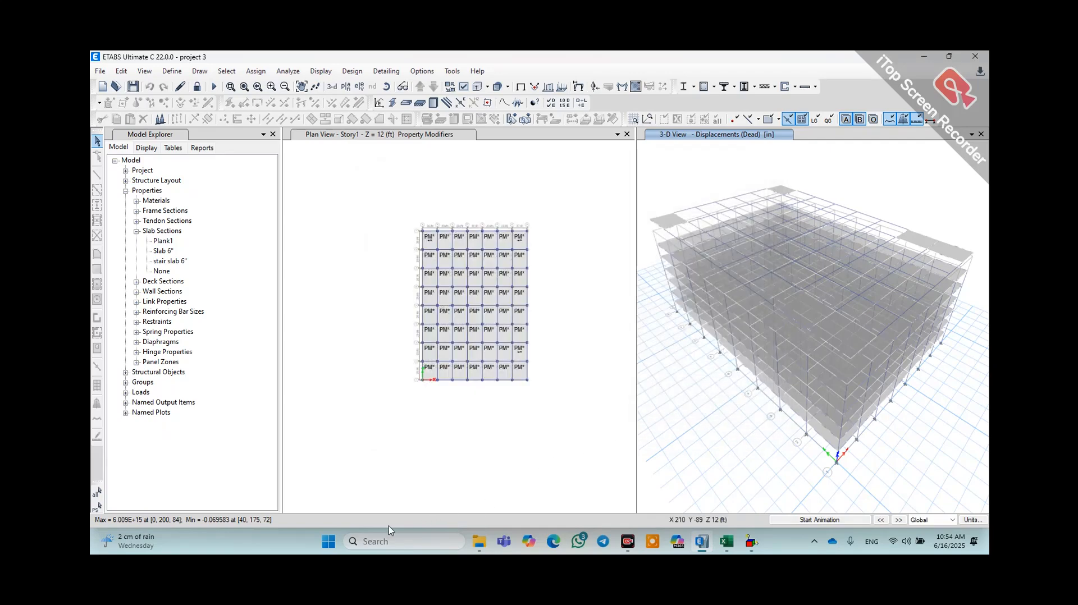
- Activate the Story1 plan view and start the concrete frame design/check
click(609, 487)
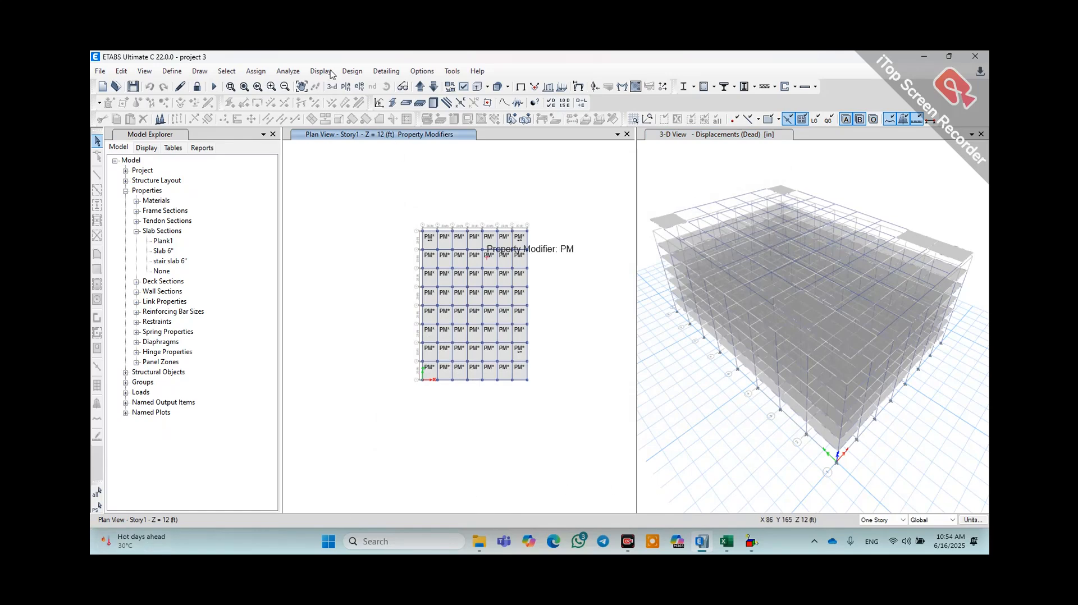
click(353, 71)
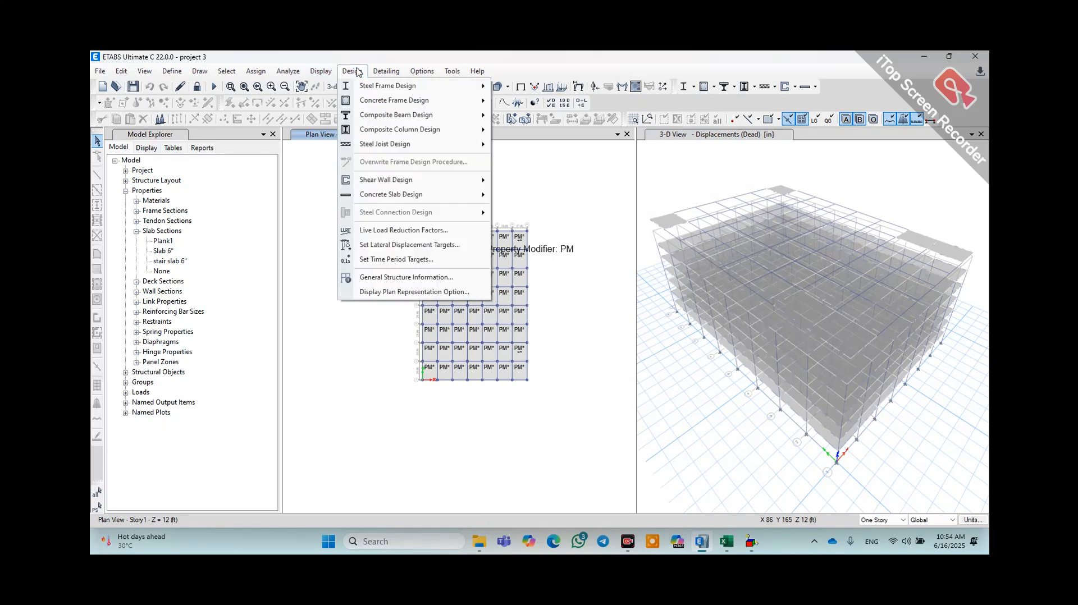
mouse_move(378, 105)
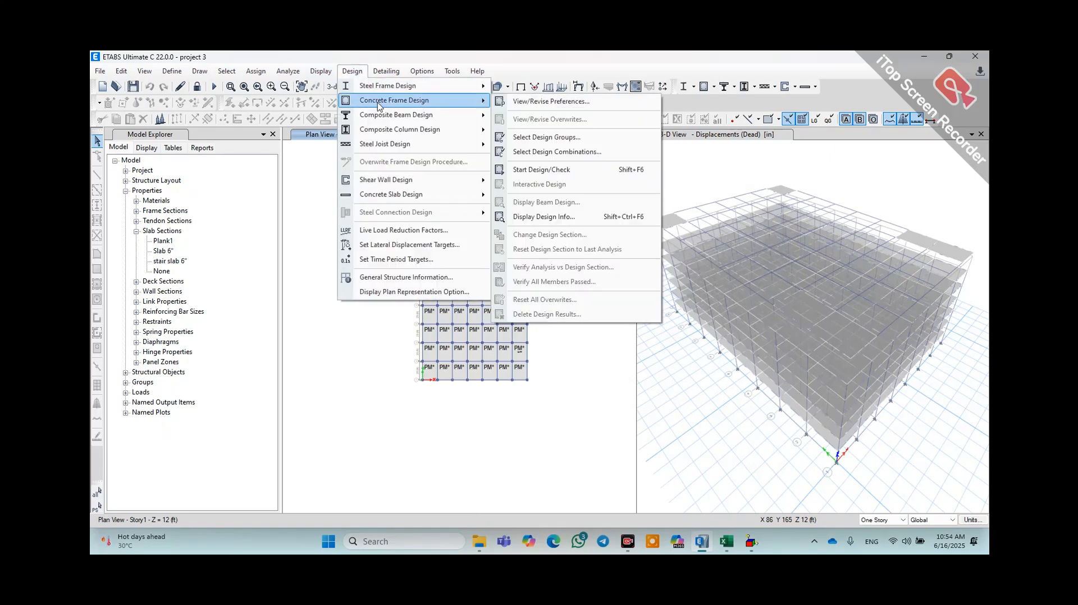
click(546, 175)
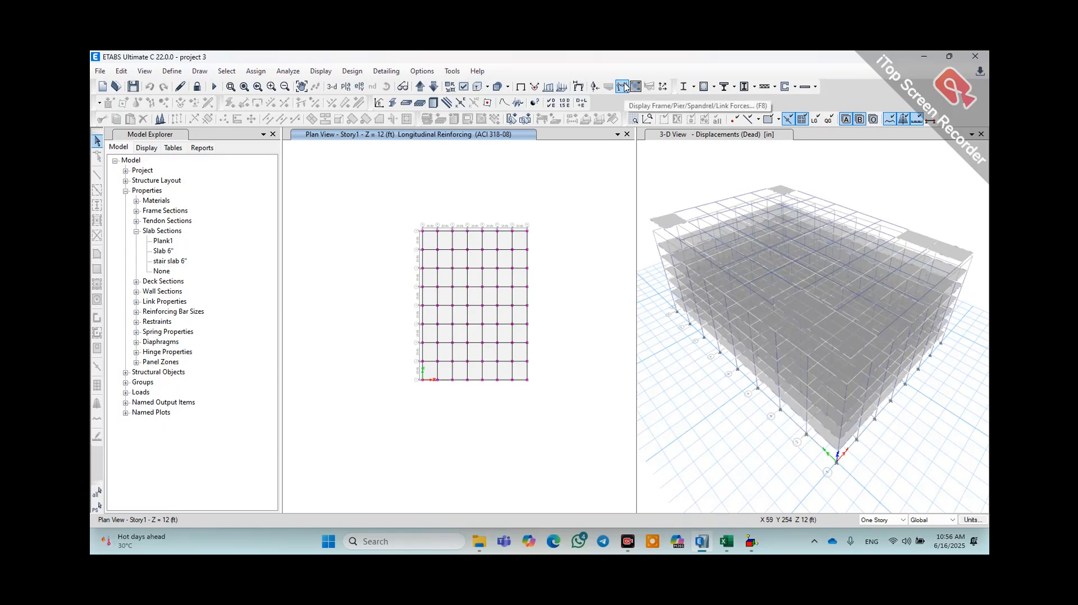
- Apply the deformed shape display for the Dead load case in the Story1 plan view
click(578, 87)
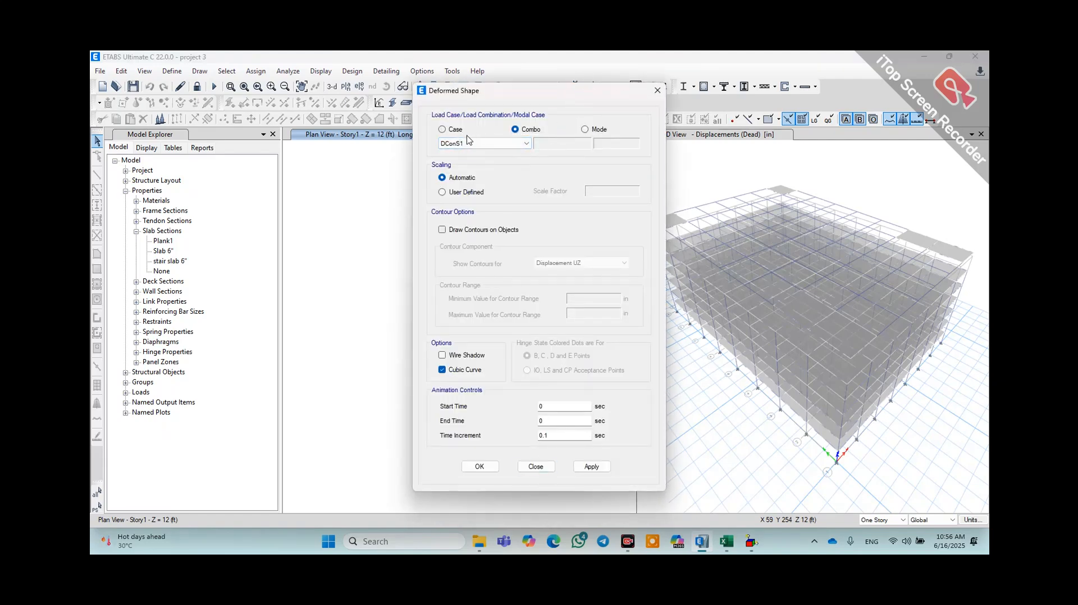
click(458, 131)
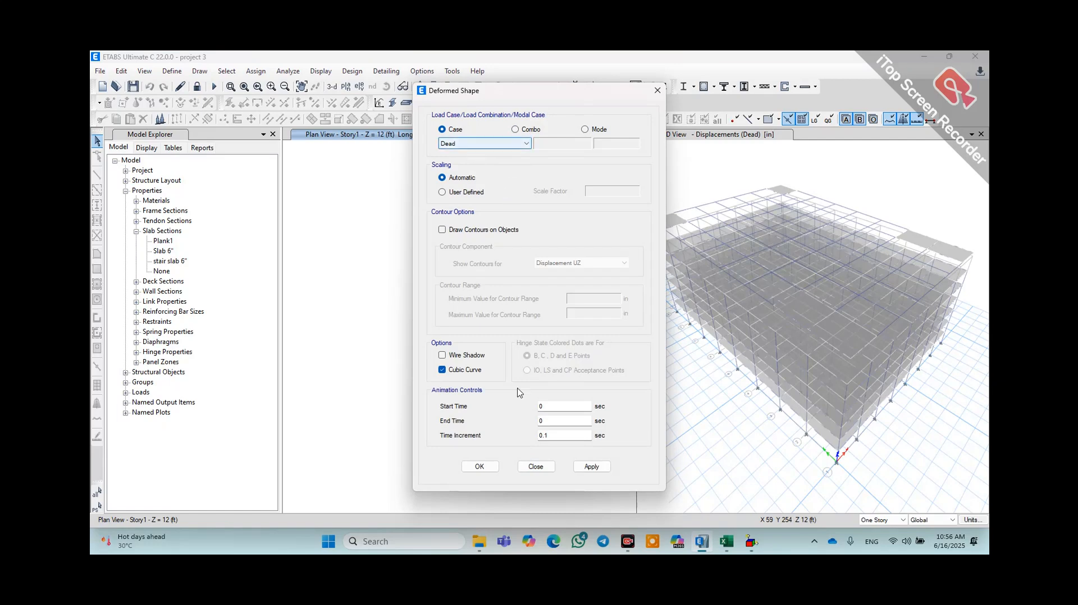
click(586, 468)
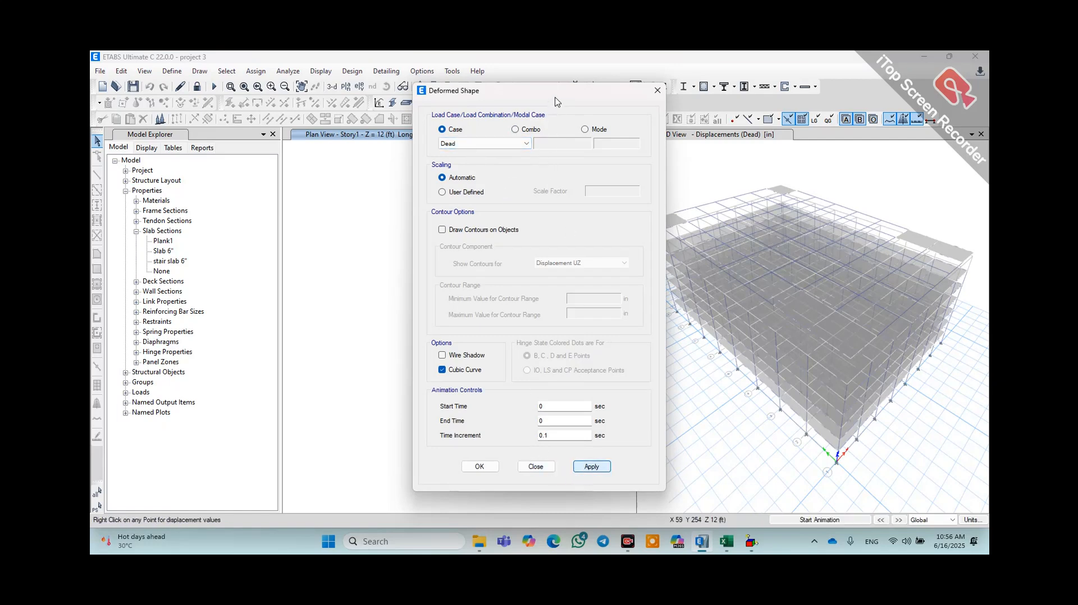
- Show the Dead load displacements in 3-D in place of the Story1 plan, inspect a joint's displacements, and close the deformed shape settings
drag(550, 93, 295, 136)
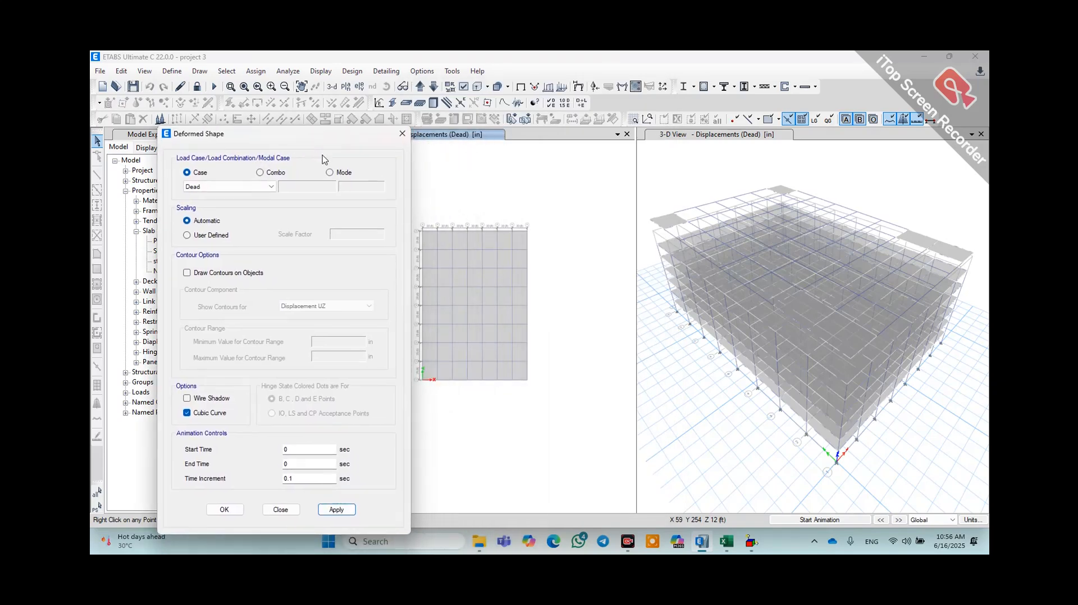
click(490, 186)
click(331, 86)
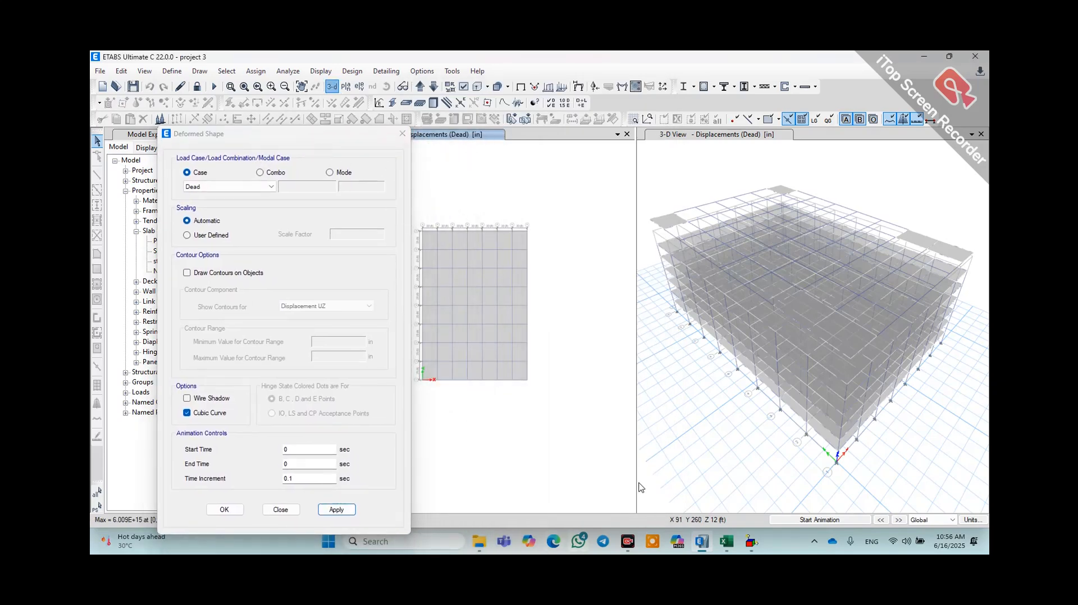
drag(333, 140, 823, 66)
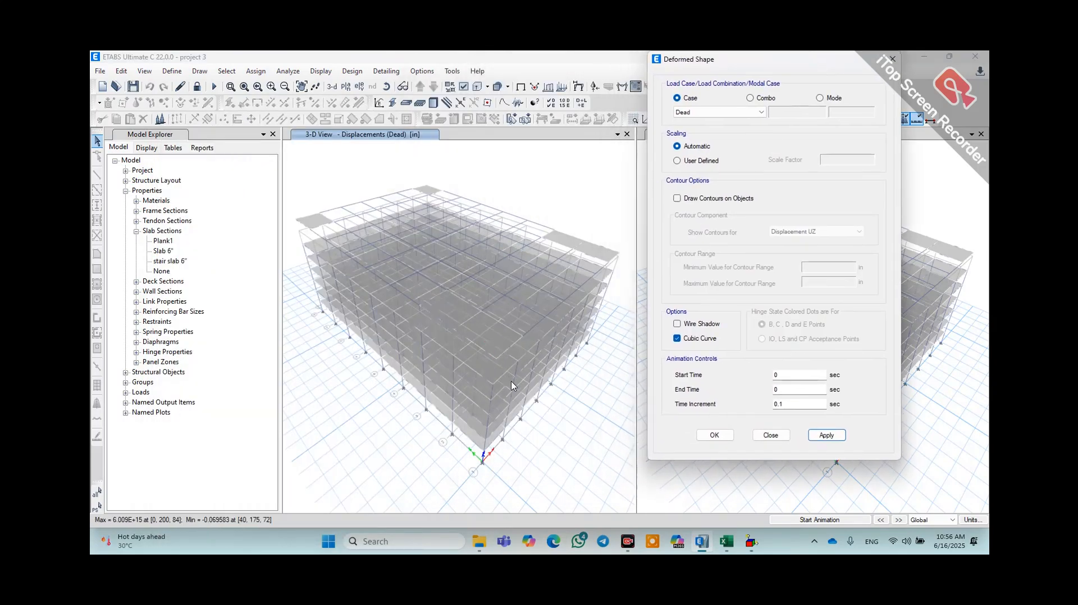
mouse_move(499, 362)
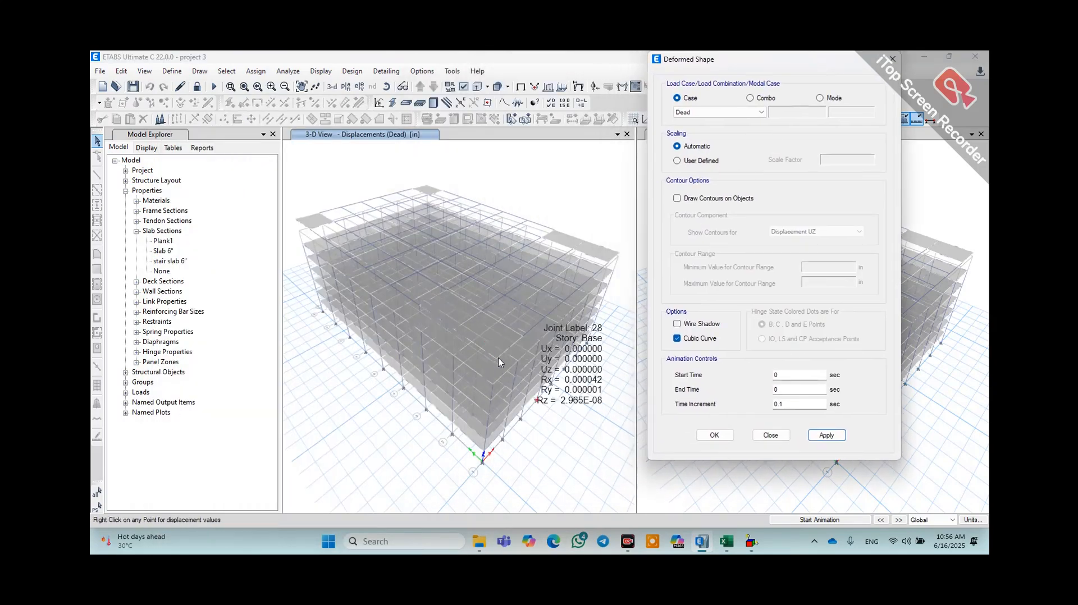
click(770, 436)
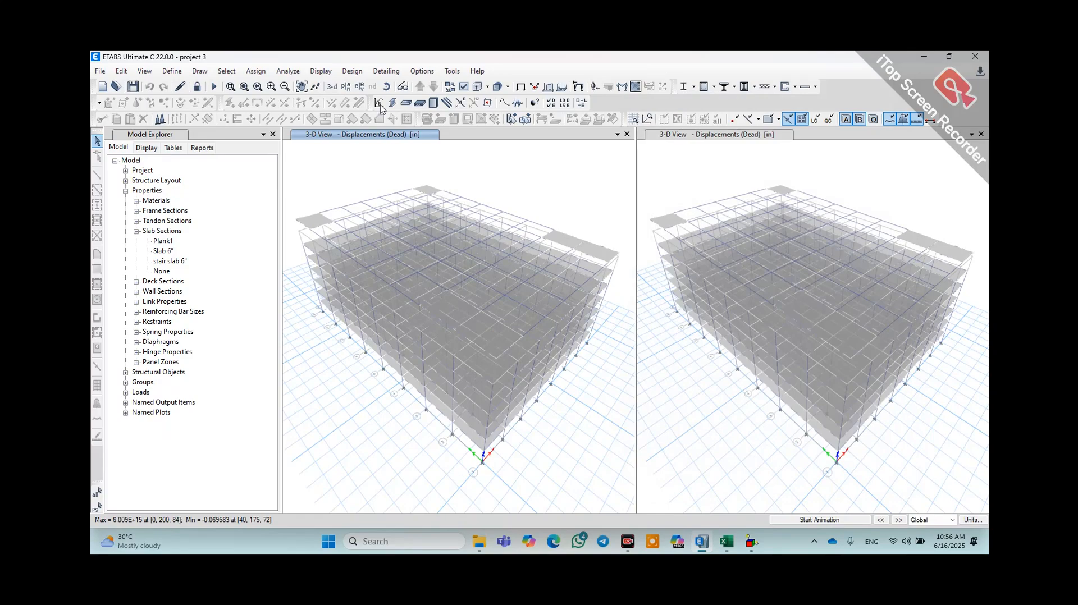
- Set the active 3-D displacement view back to the Story1 plan
click(346, 85)
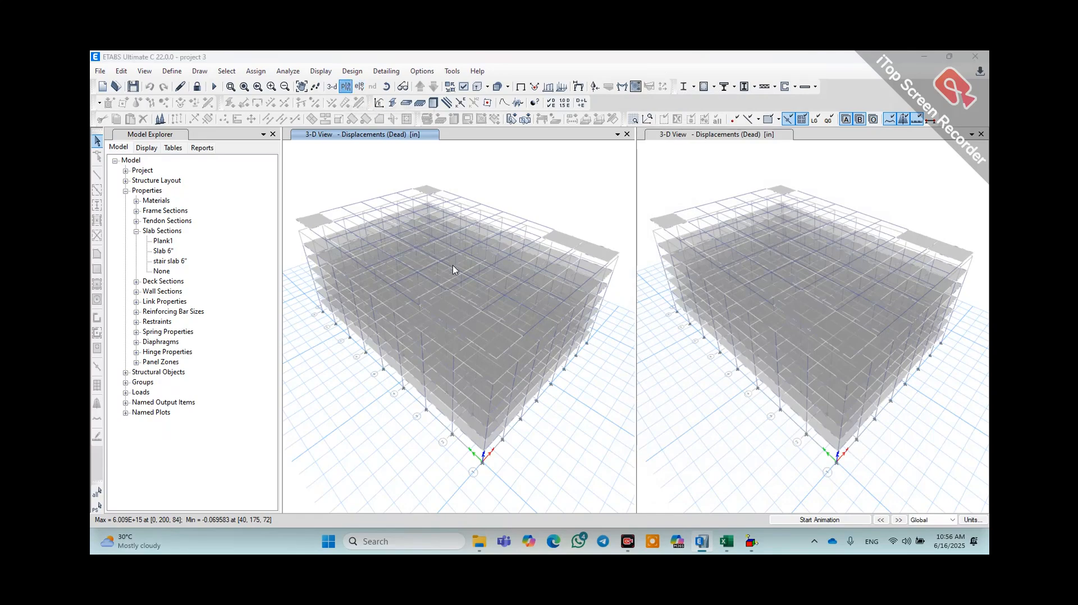
click(483, 303)
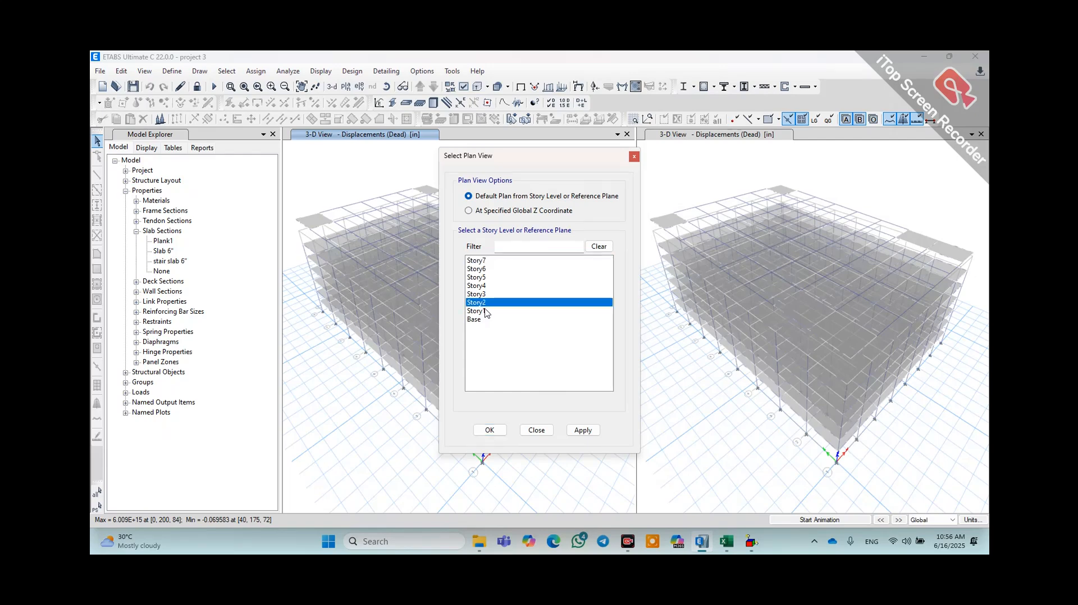
click(486, 312)
click(583, 430)
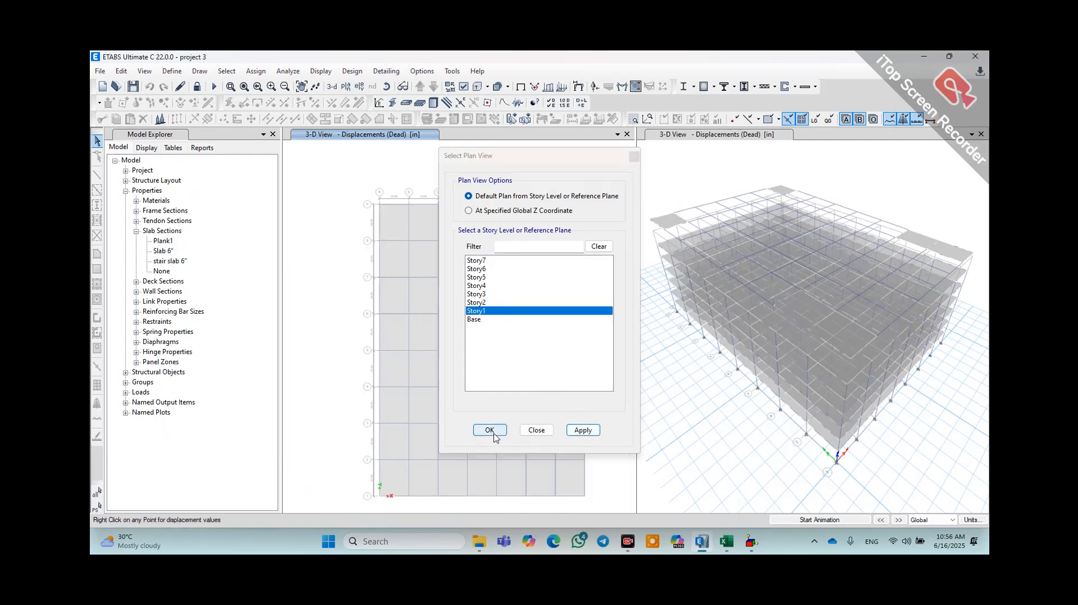
click(493, 432)
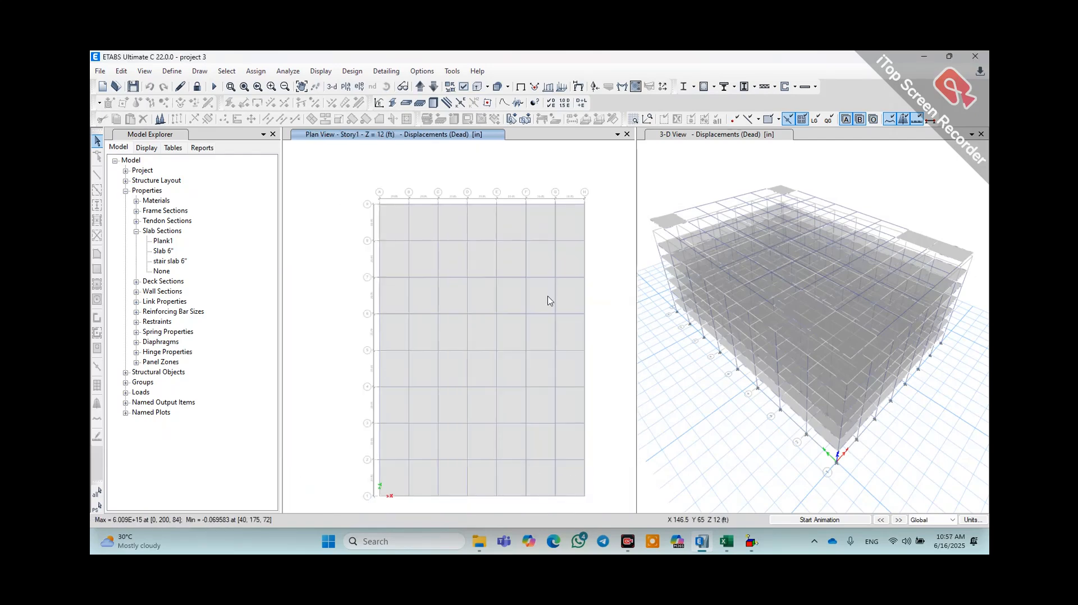
- Verify that all members passed the concrete frame design and select the frames that failed
click(352, 71)
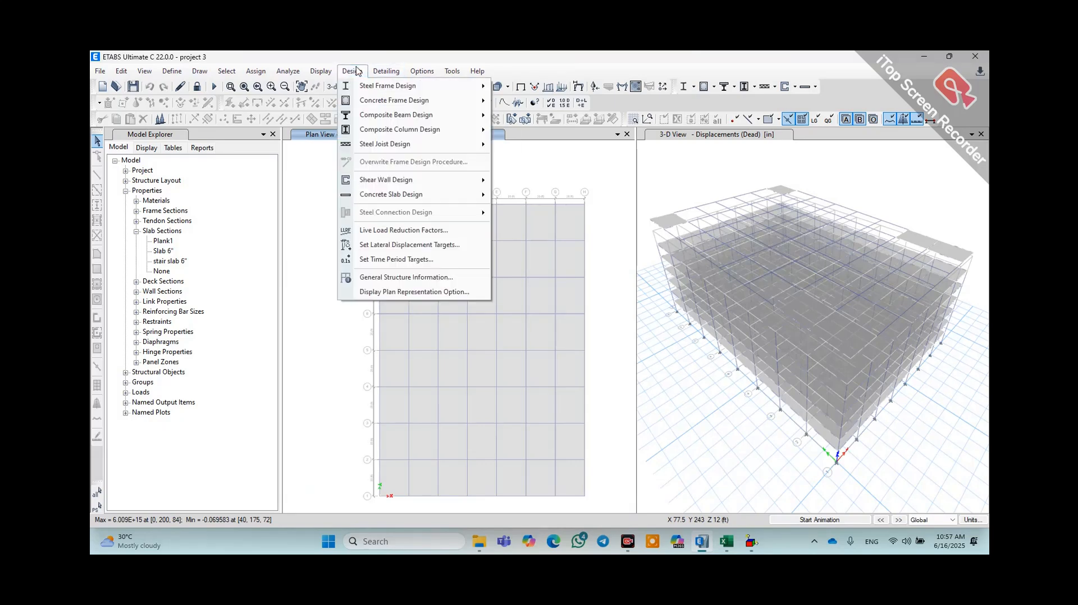
mouse_move(378, 105)
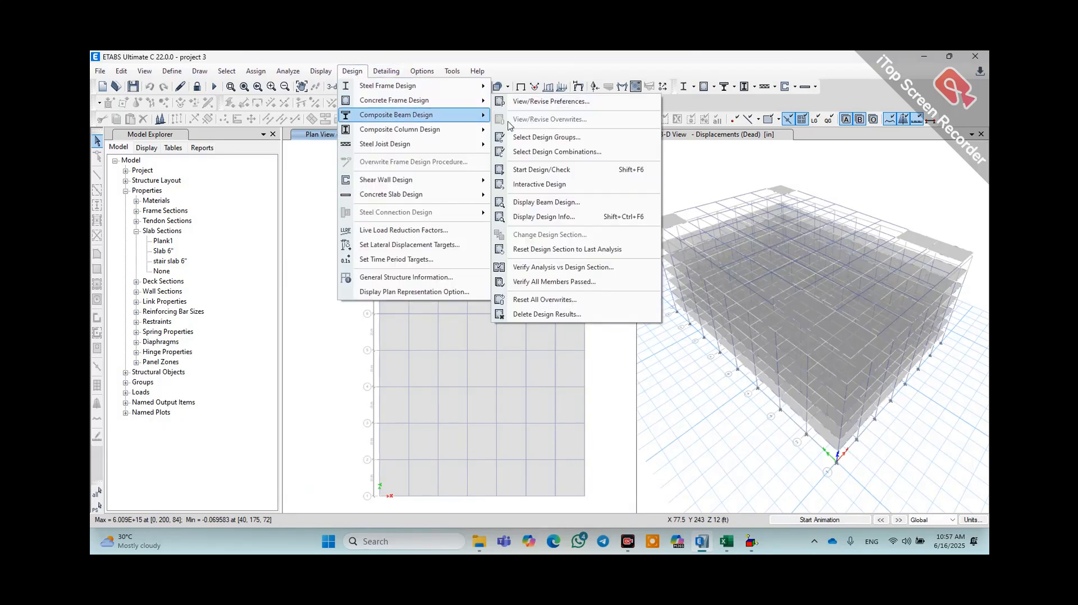
click(549, 282)
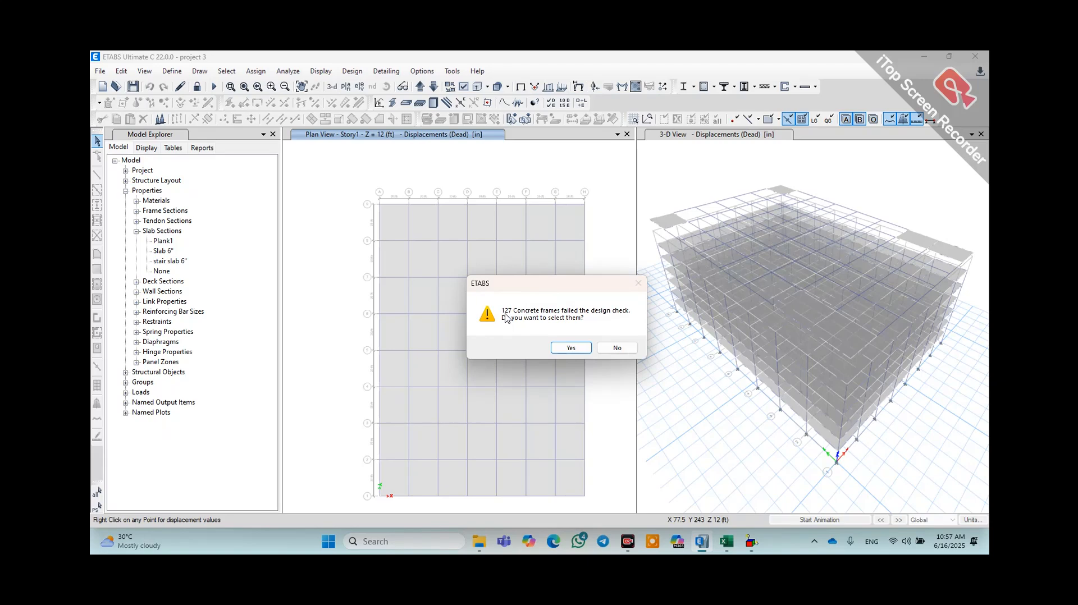
click(575, 349)
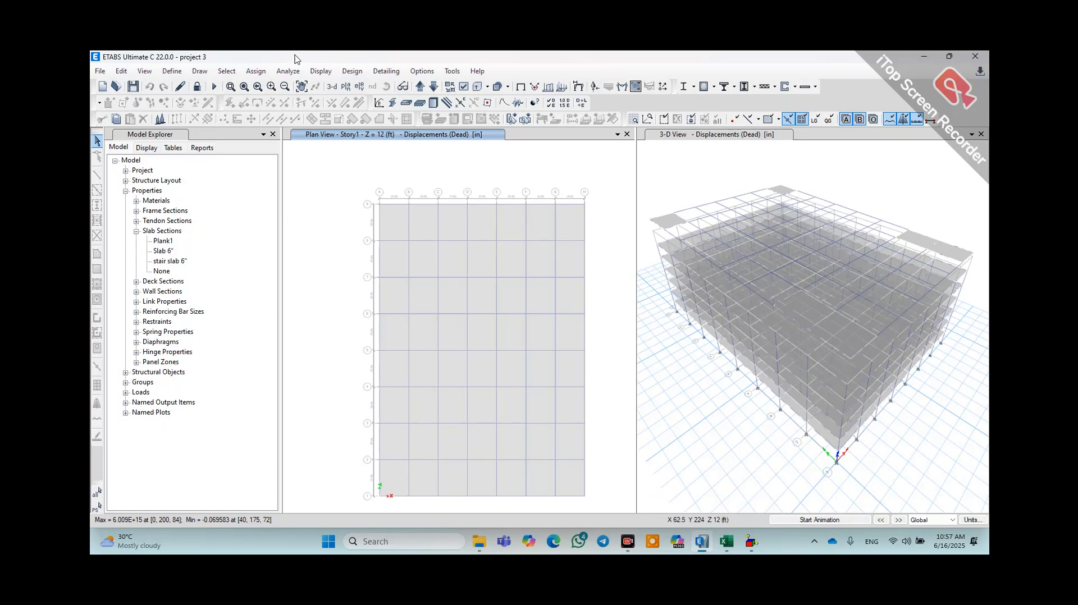
- Review the material list and the beam 15X30 frame section's dimensions, leaving both without changes
click(172, 71)
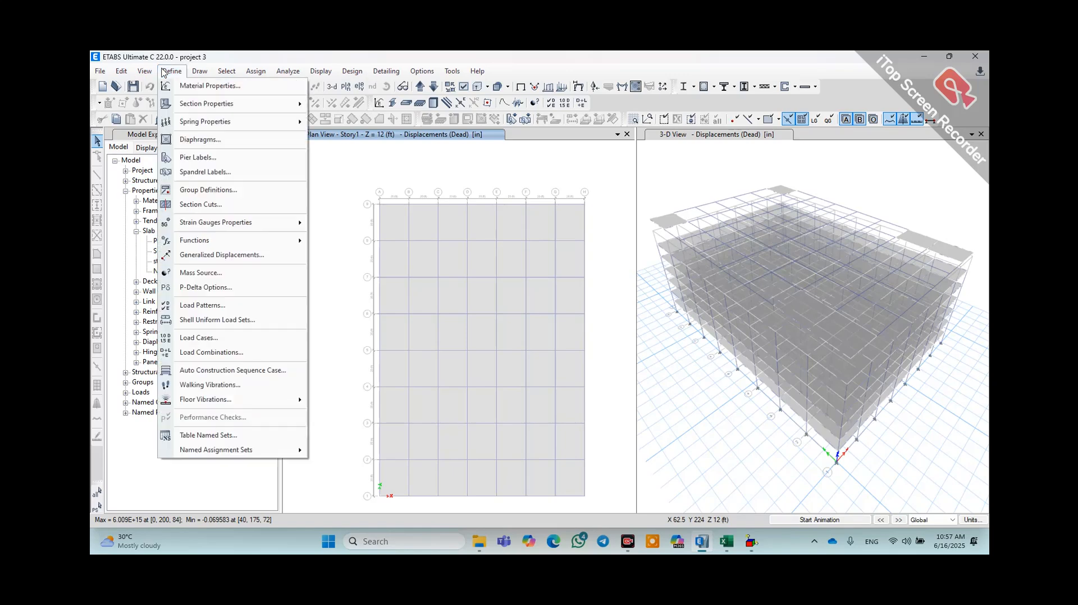
click(205, 87)
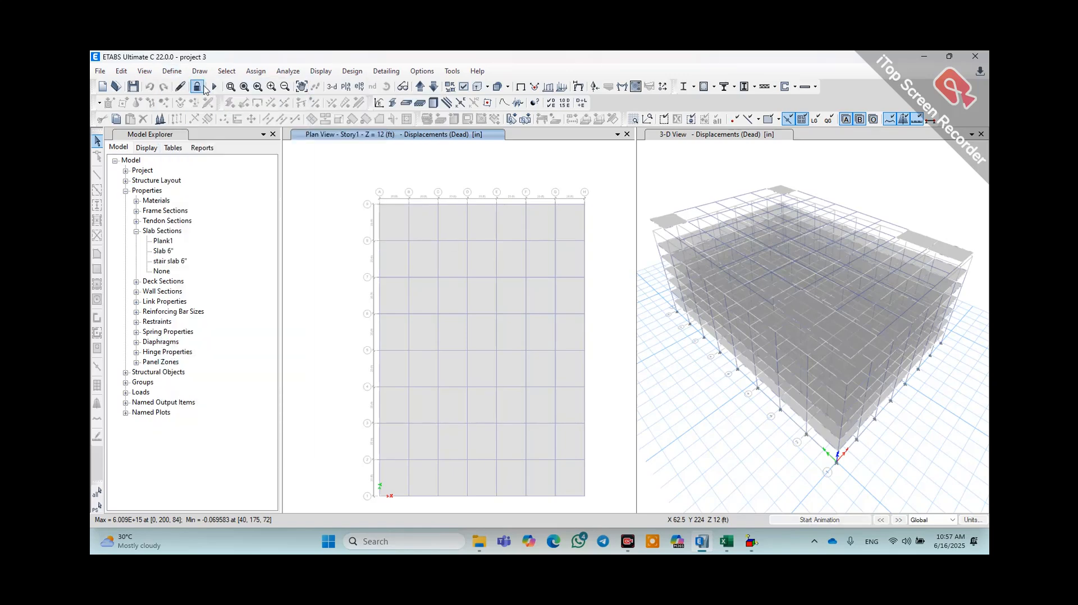
click(672, 191)
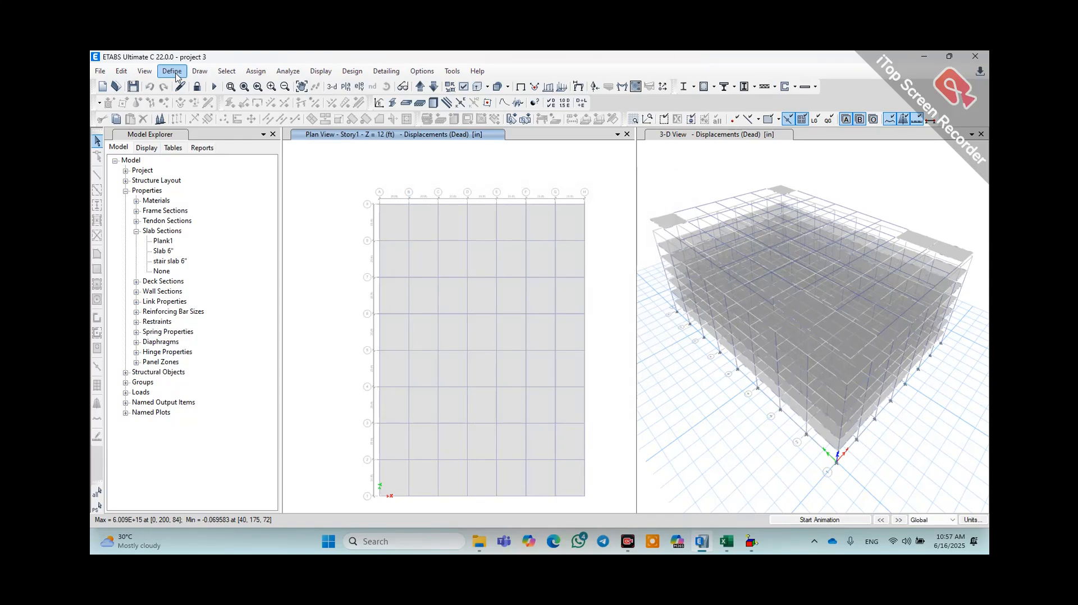
click(171, 71)
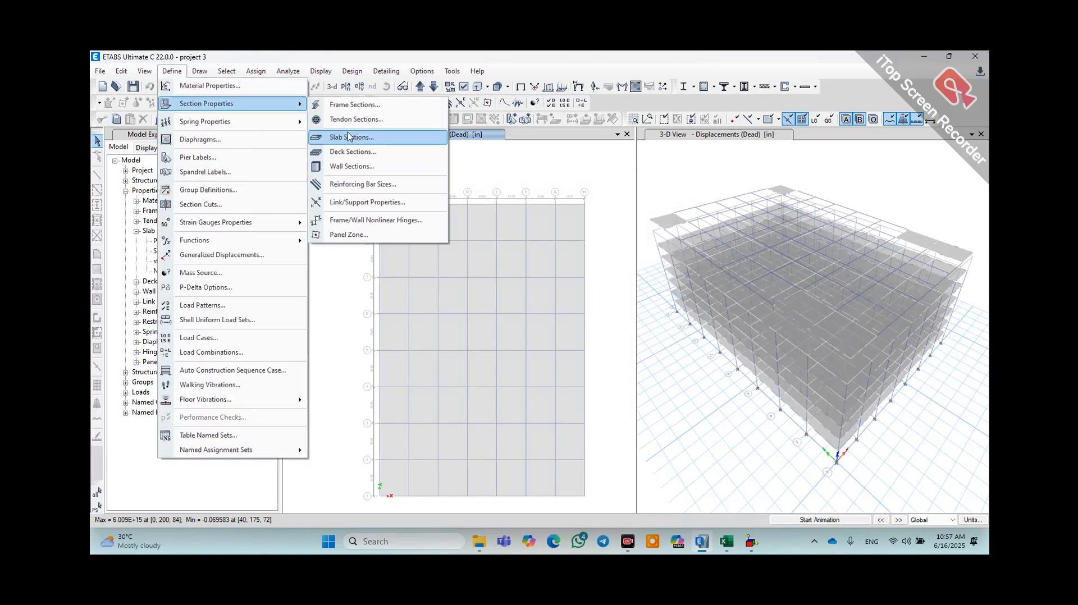
click(354, 105)
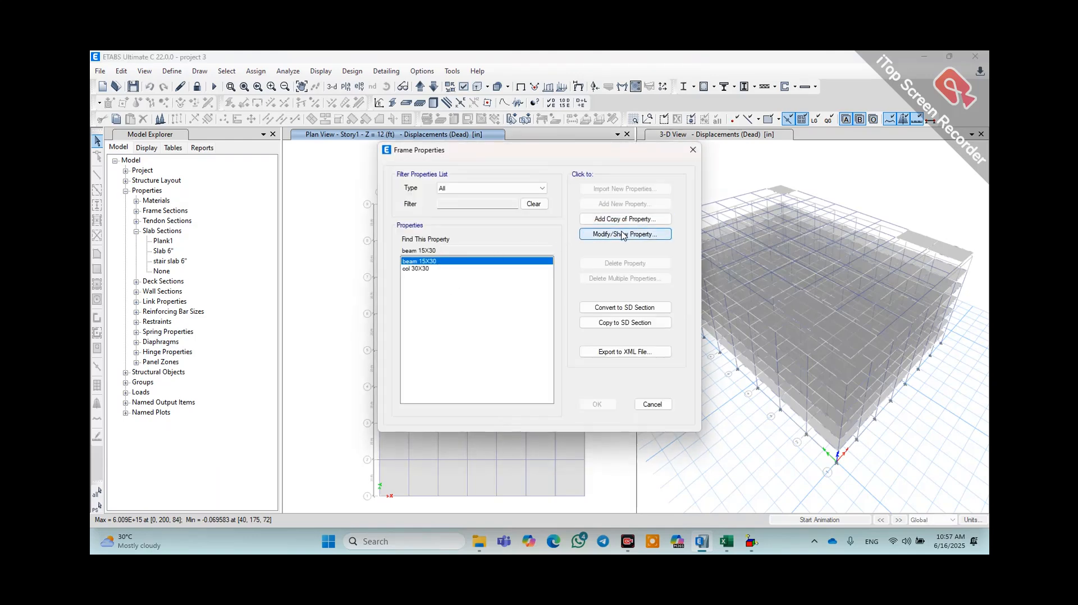
click(623, 235)
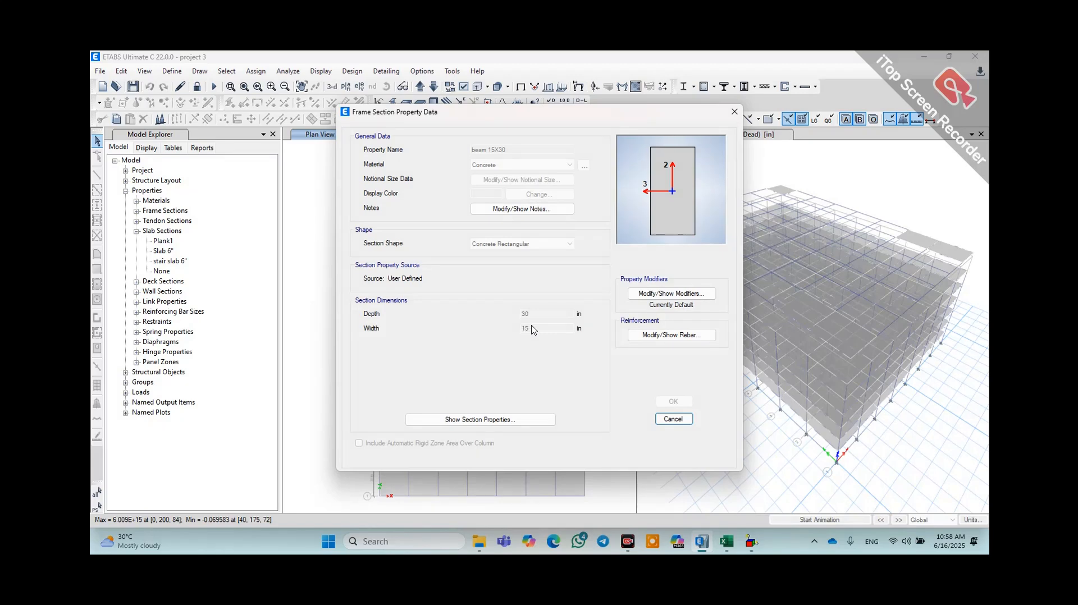
click(675, 425)
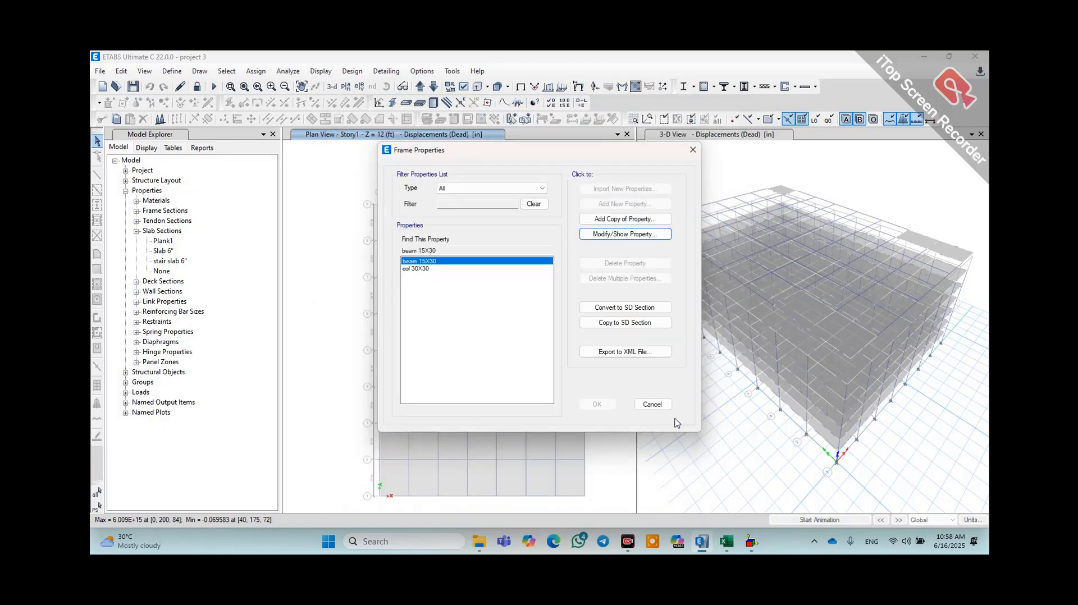
click(653, 404)
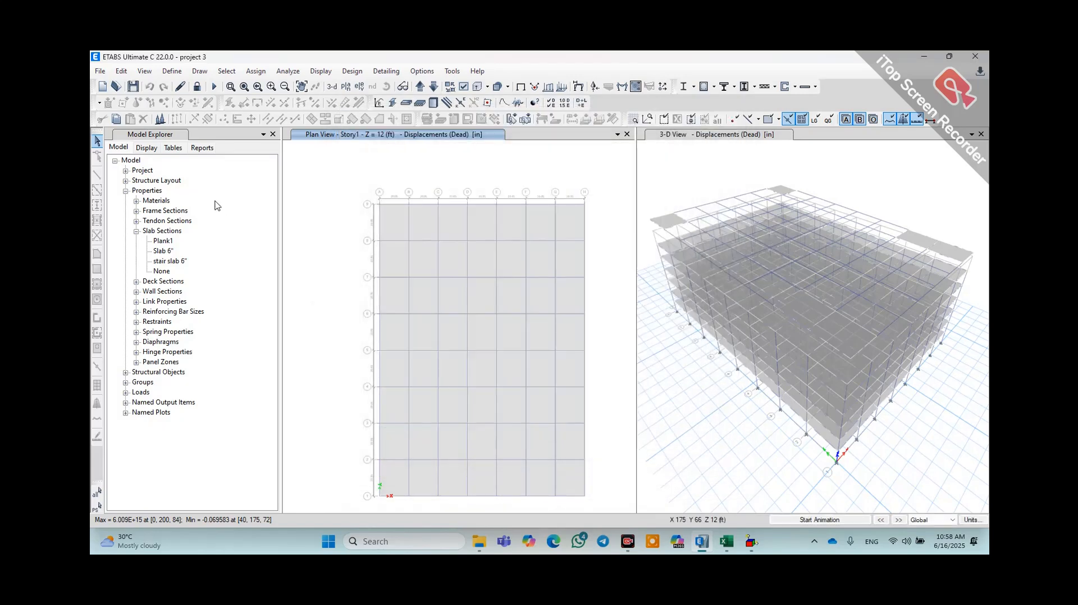
- Unlock the model, accepting deletion of the analysis results, and close the material definitions without changes
click(197, 87)
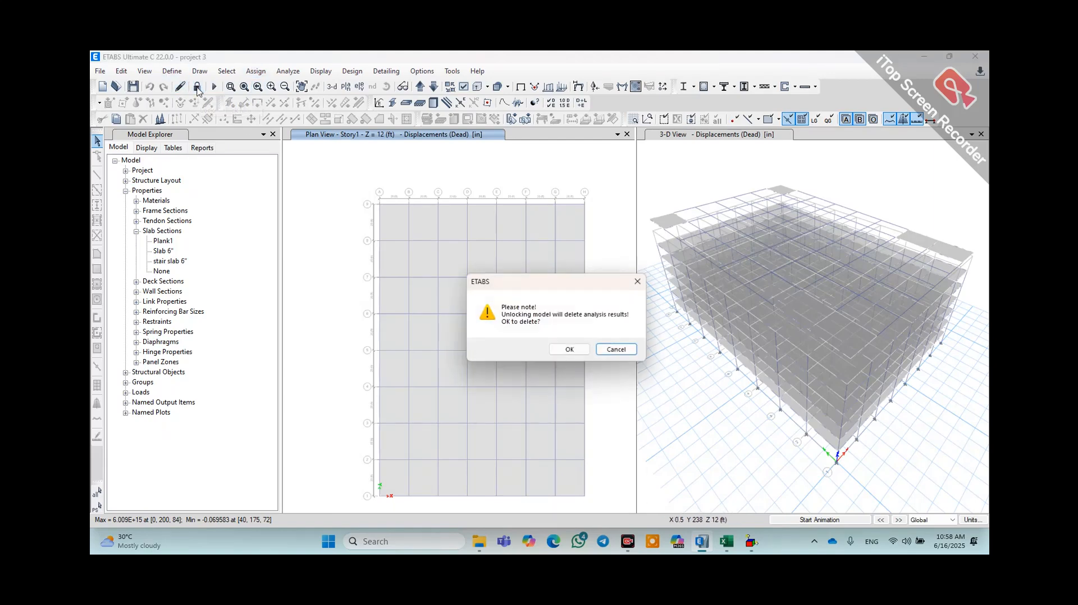
click(570, 349)
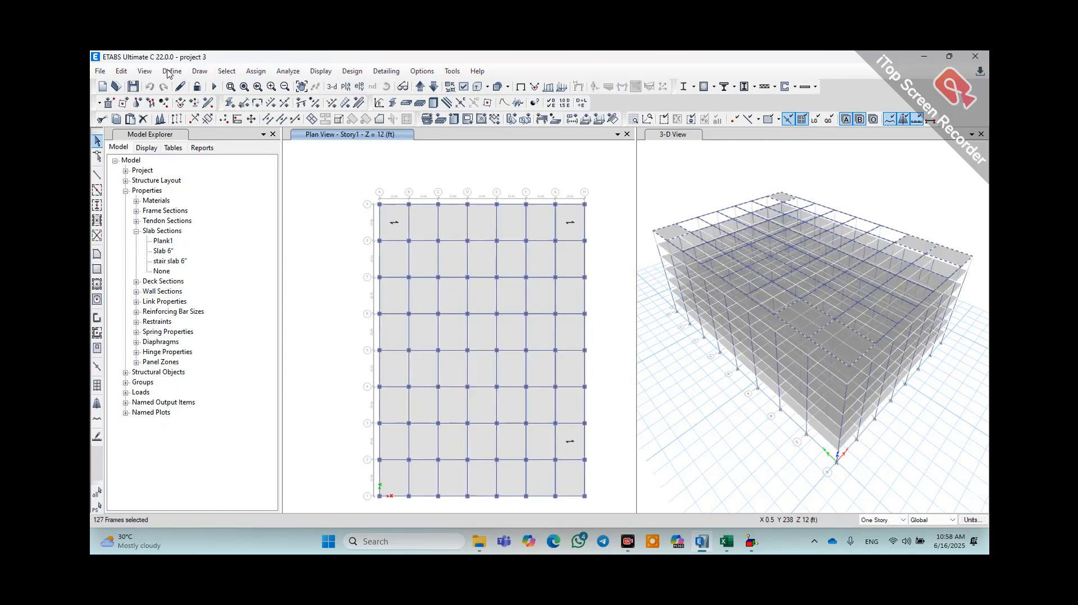
click(171, 75)
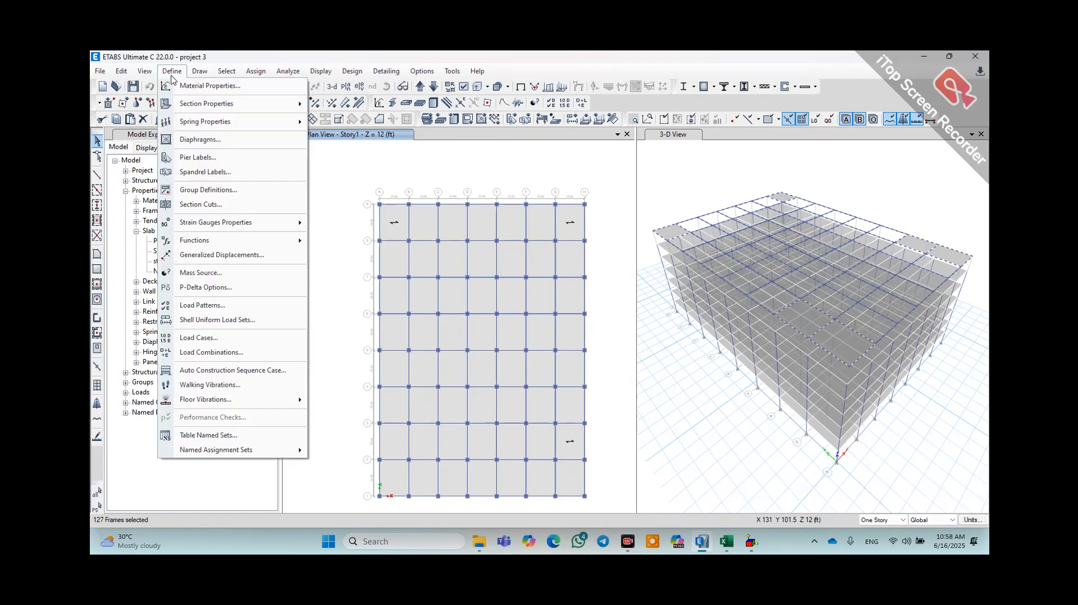
click(208, 85)
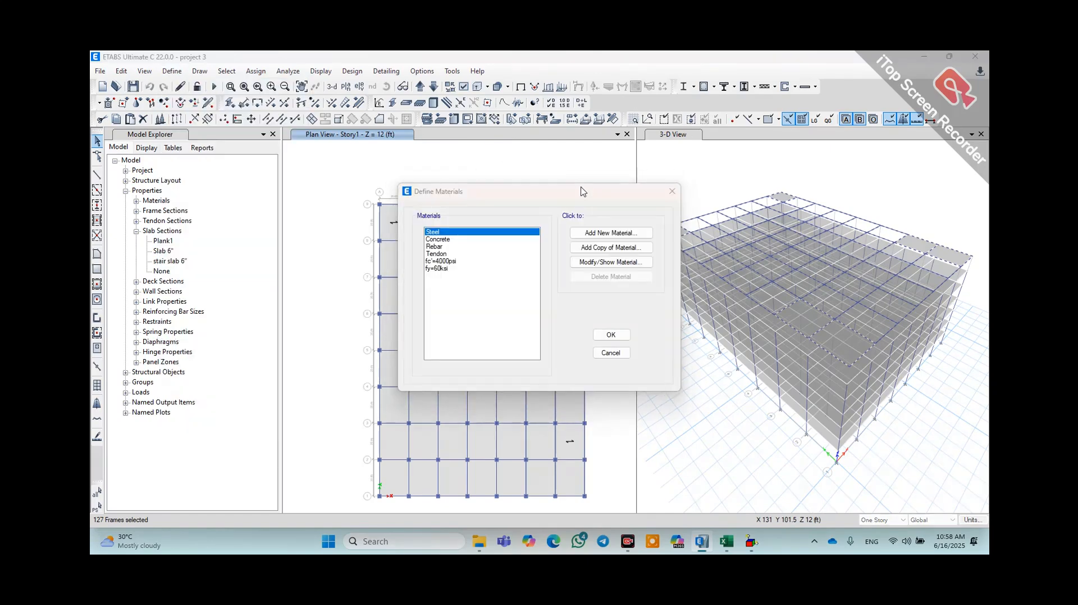
click(672, 192)
- Set the col 30X30 frame section's depth to 40 in, enlarge its width, and accept the frame properties
click(172, 71)
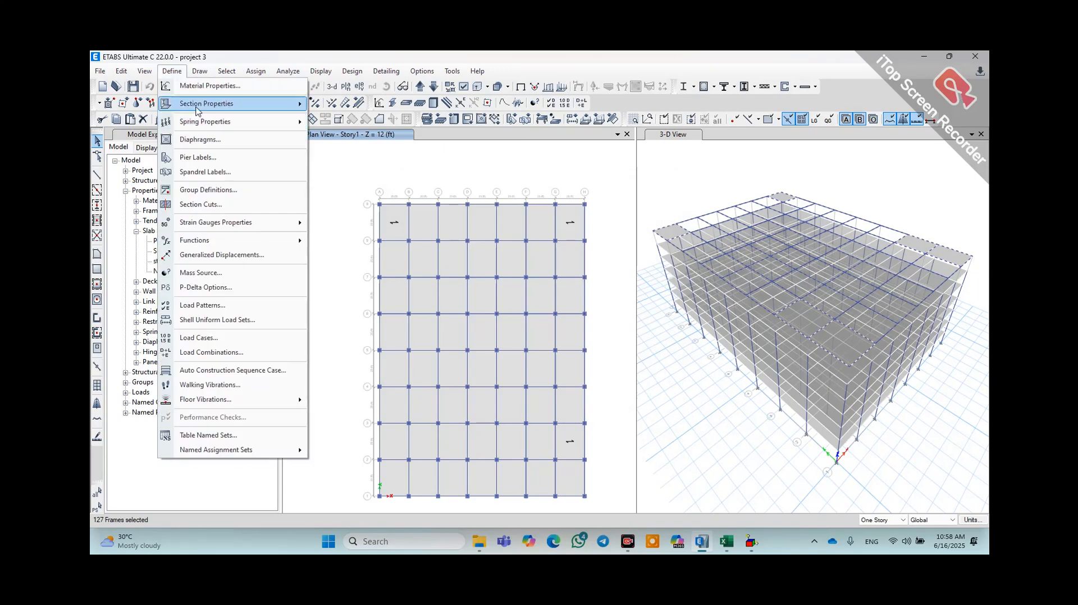
mouse_move(247, 103)
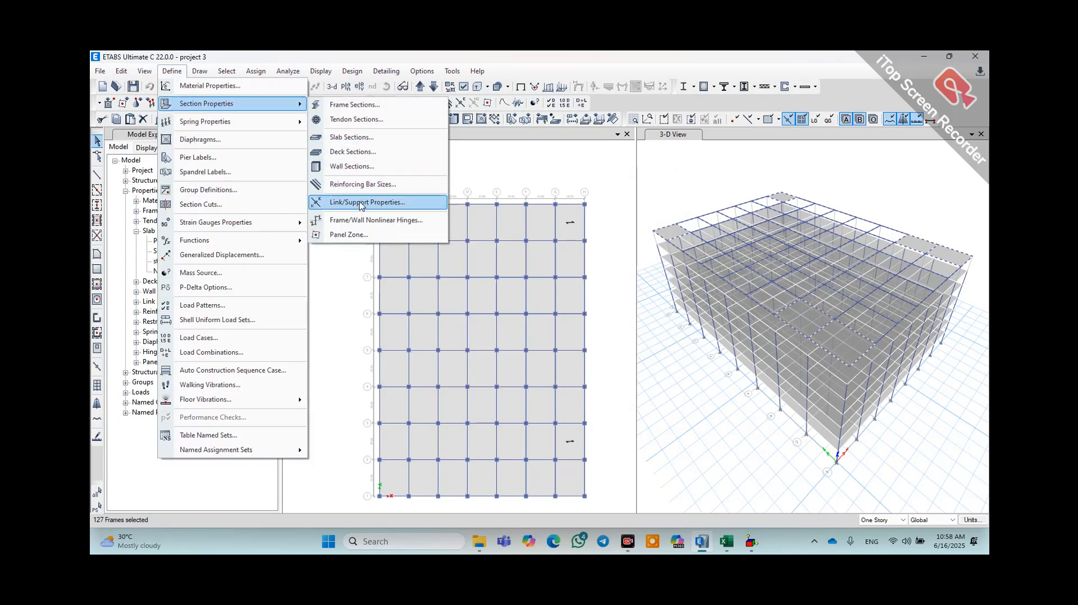
click(348, 110)
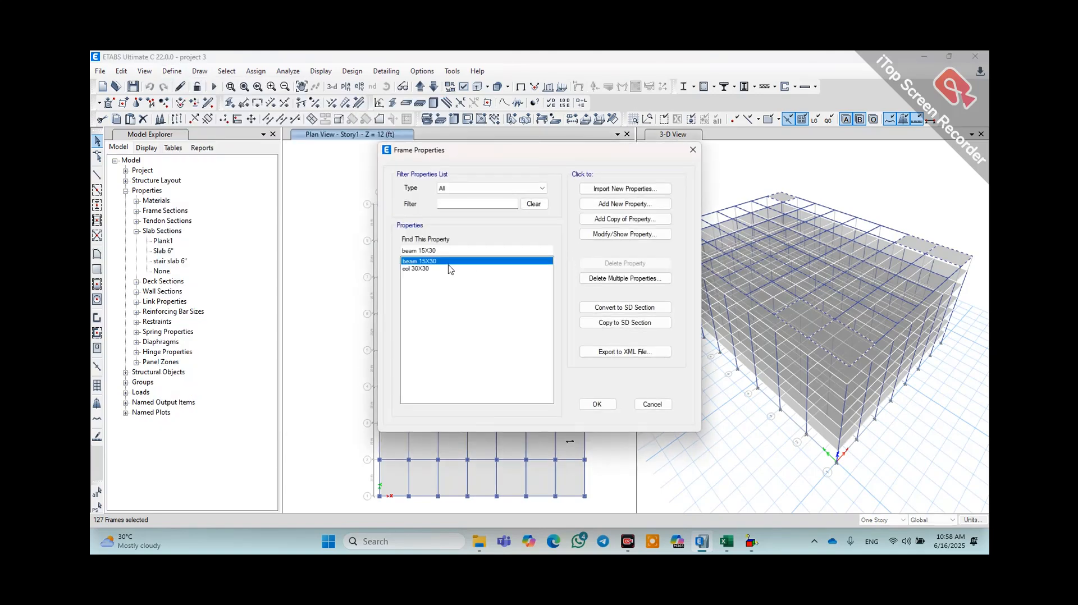
click(449, 268)
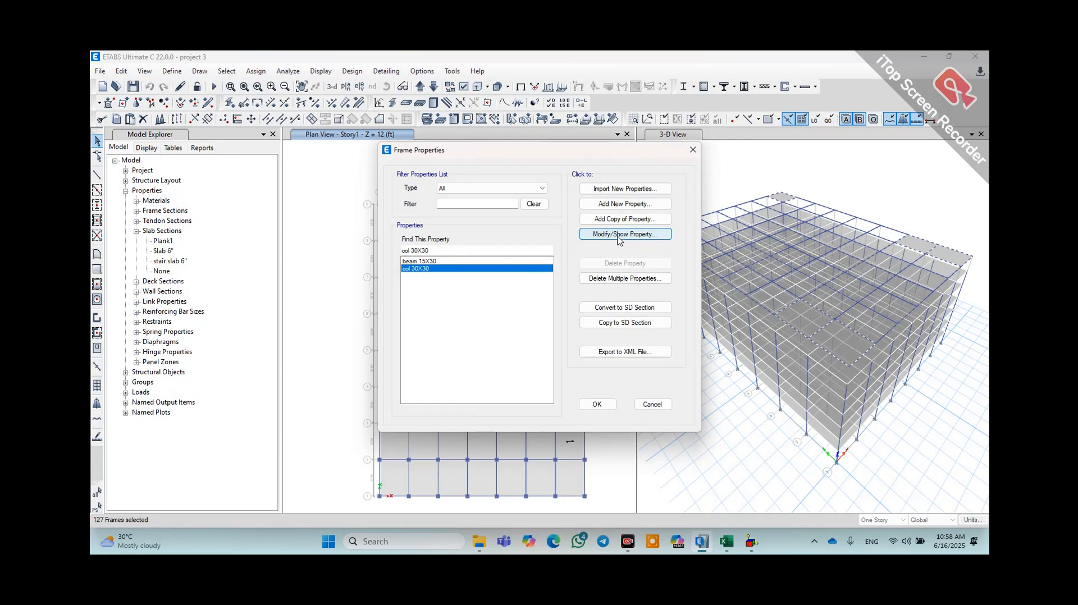
click(589, 238)
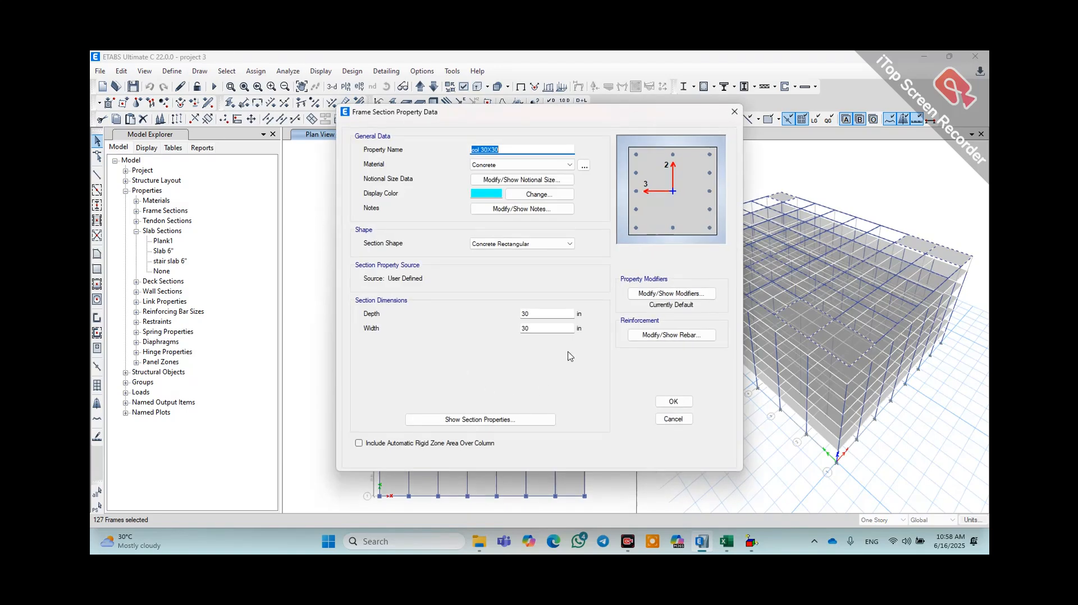
click(544, 327)
drag(543, 313, 468, 321)
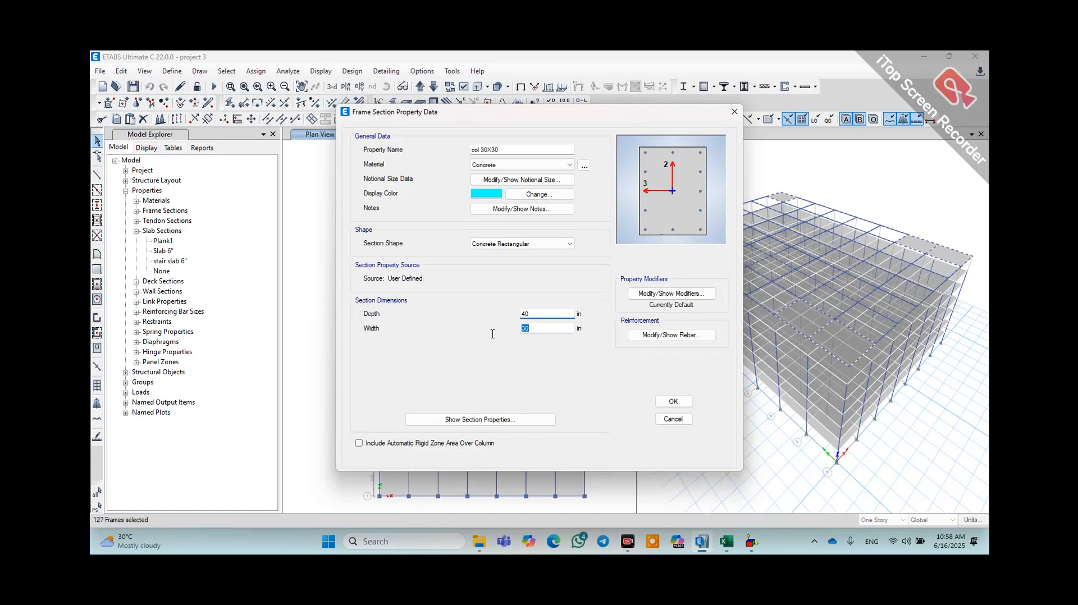
double_click(538, 329)
text(4)
click(673, 402)
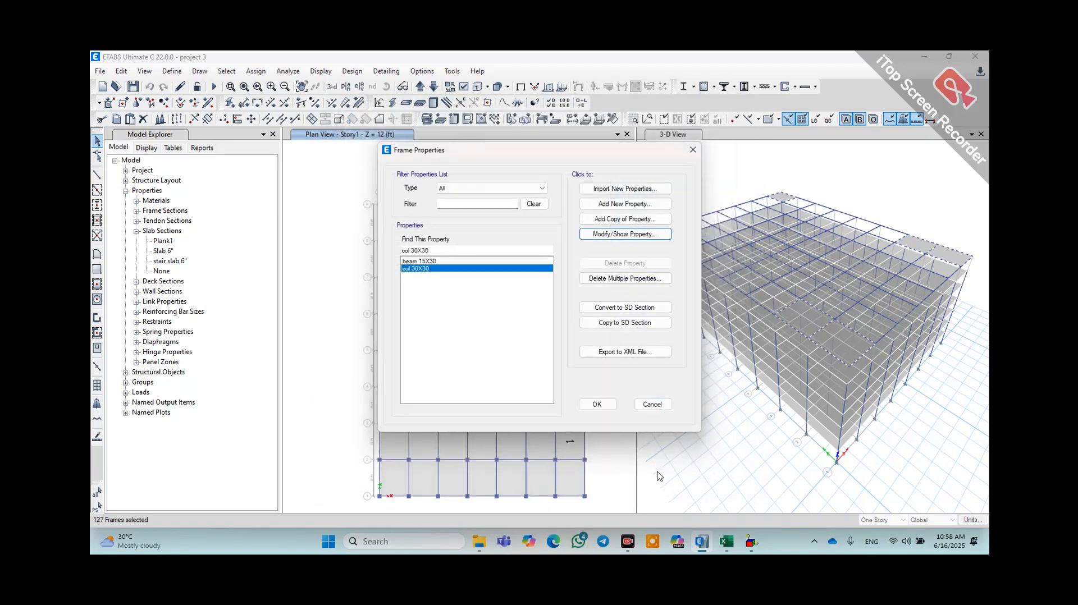
click(596, 405)
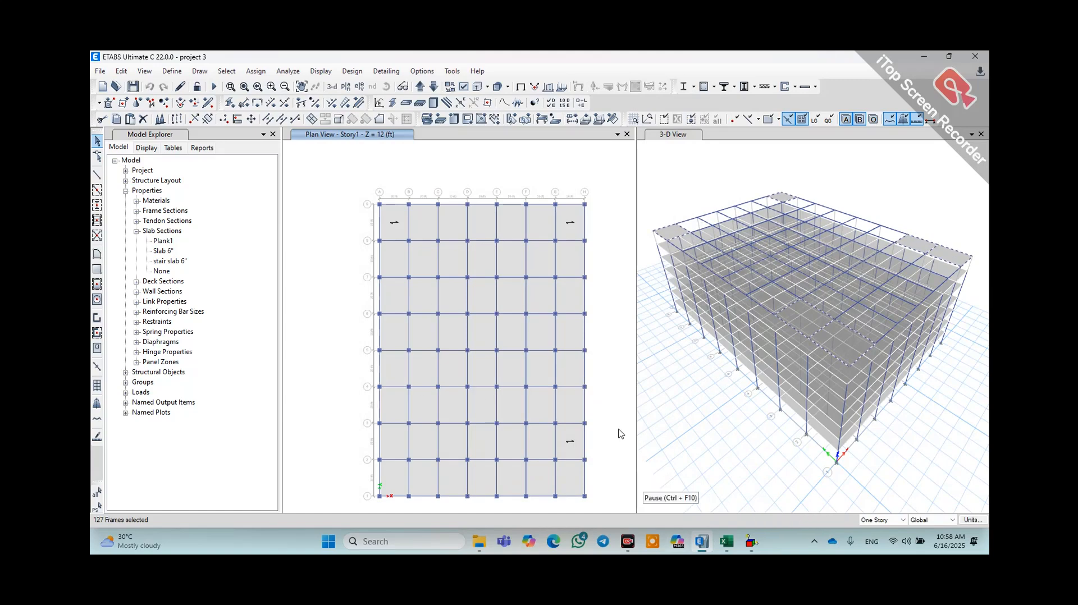
- Switch the plan view to the Base level
click(345, 86)
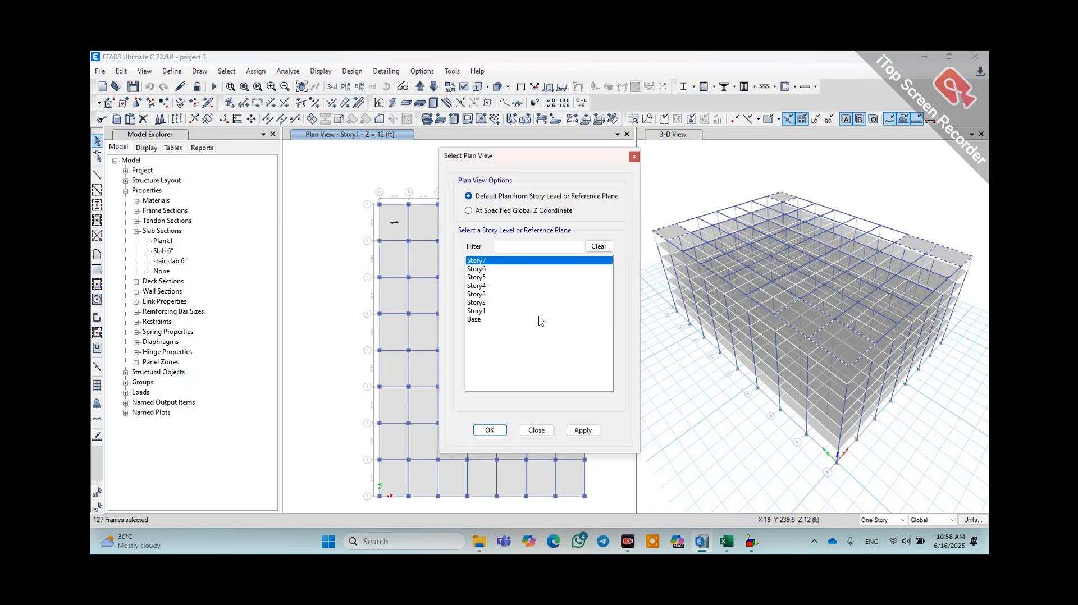
click(489, 323)
click(583, 430)
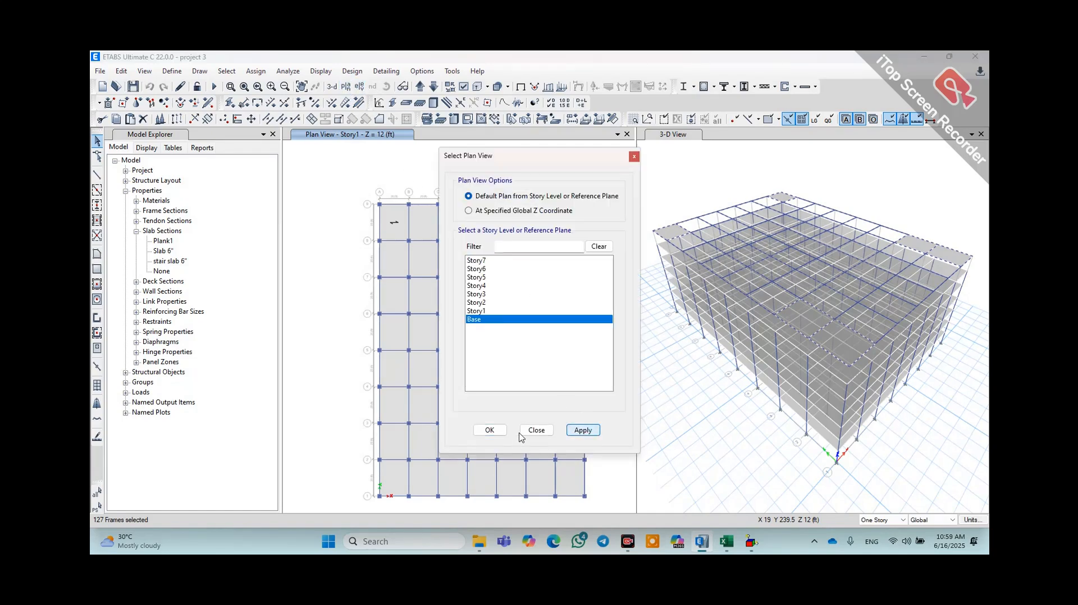
click(489, 431)
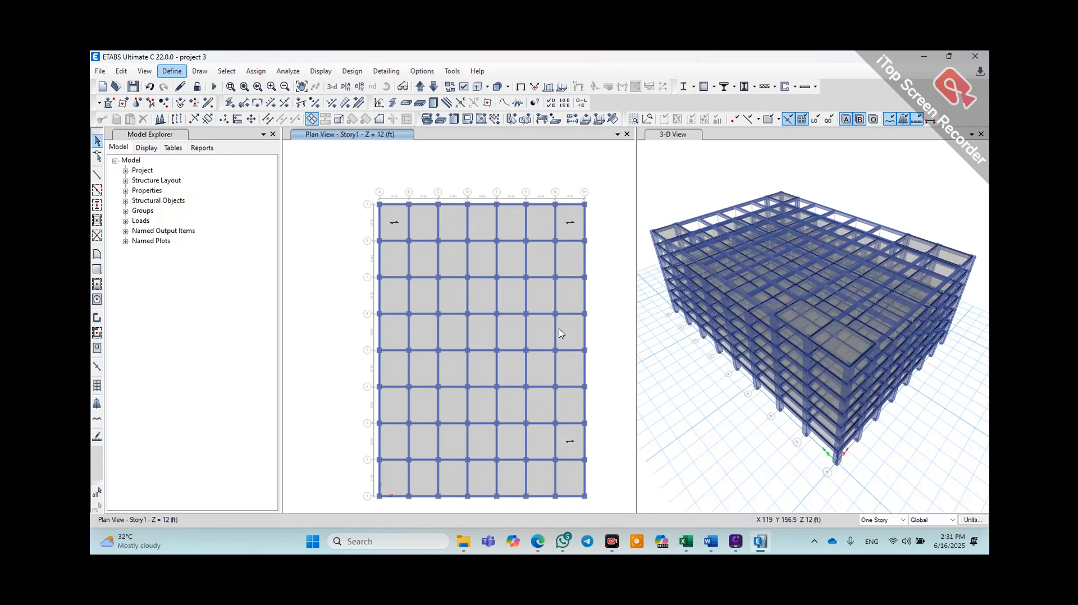
- Rename the col 30X30 frame section as col 40X40, keep its depth at 40 in, and accept the frame properties
click(172, 71)
mouse_move(216, 104)
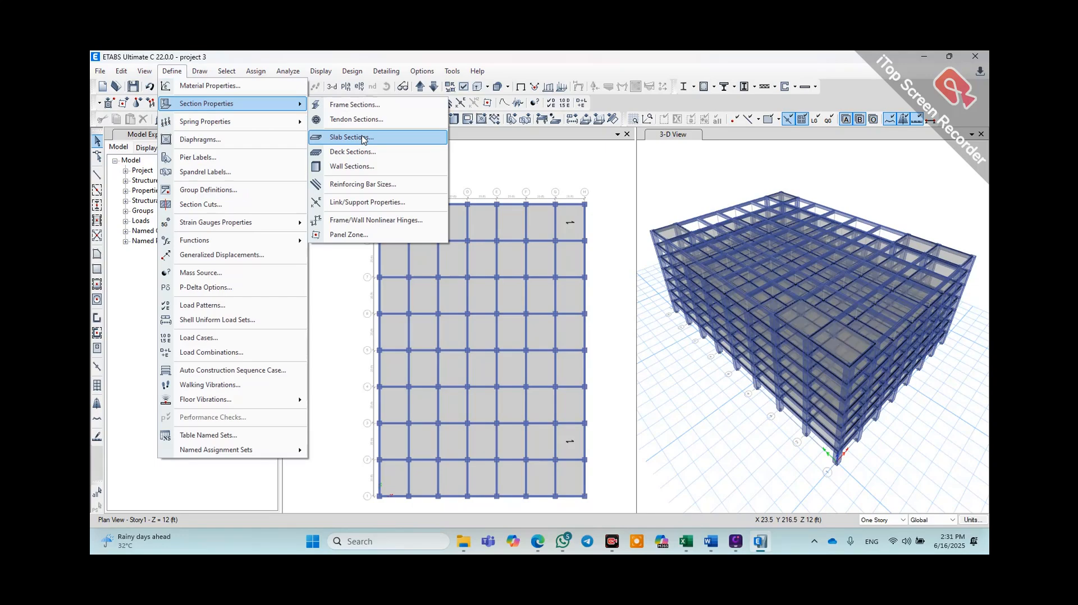
click(374, 106)
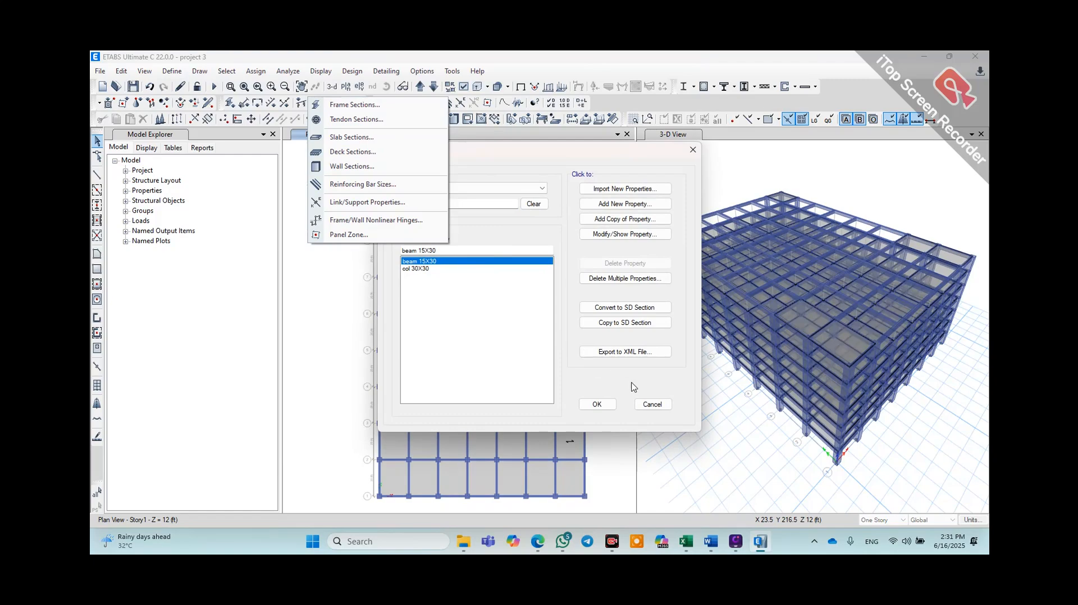
click(460, 269)
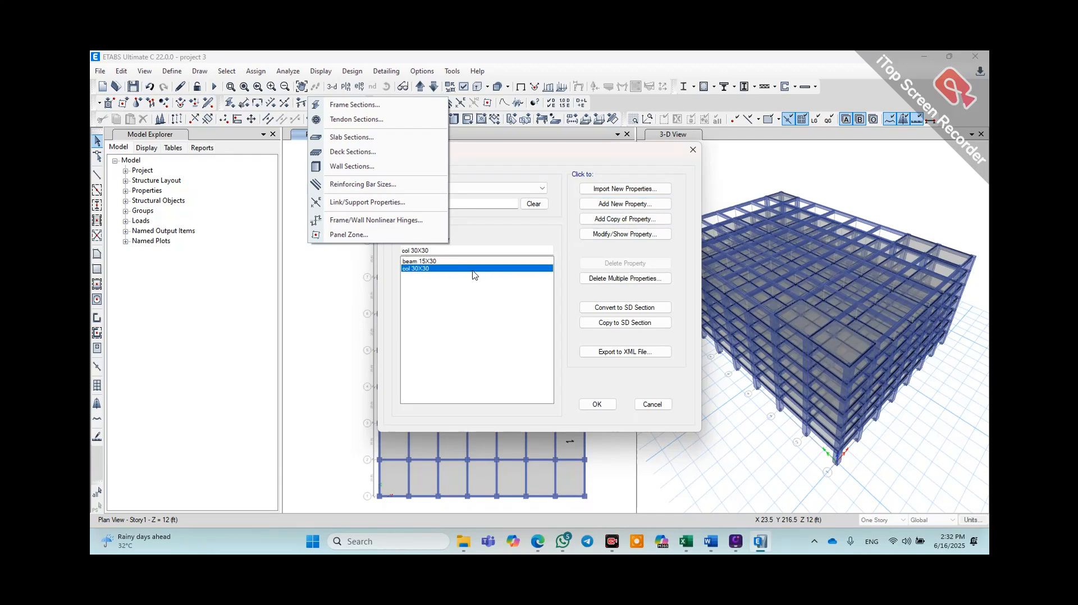
click(626, 235)
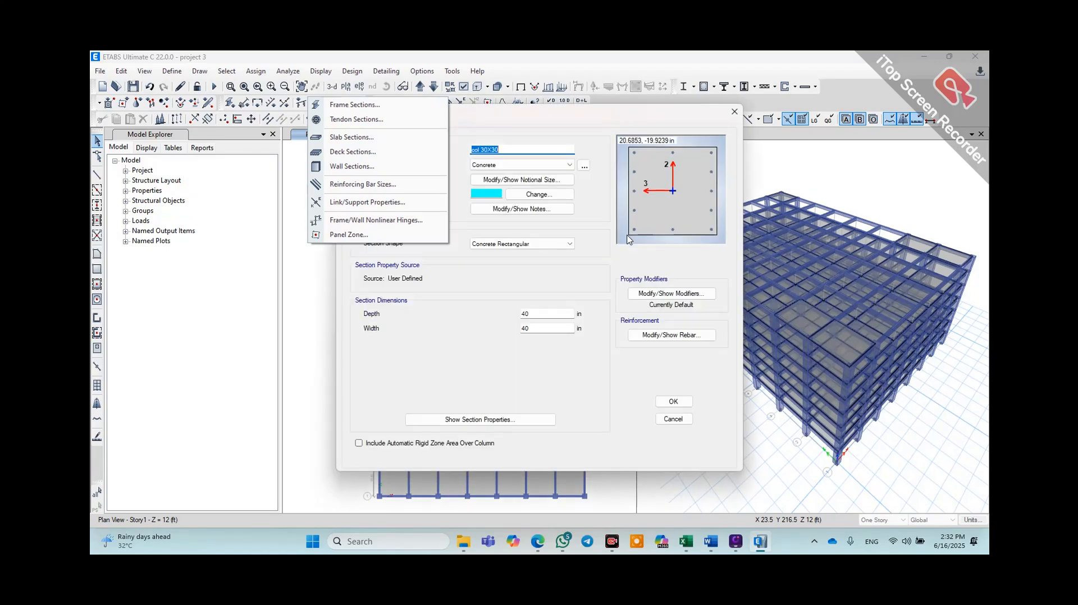
click(519, 151)
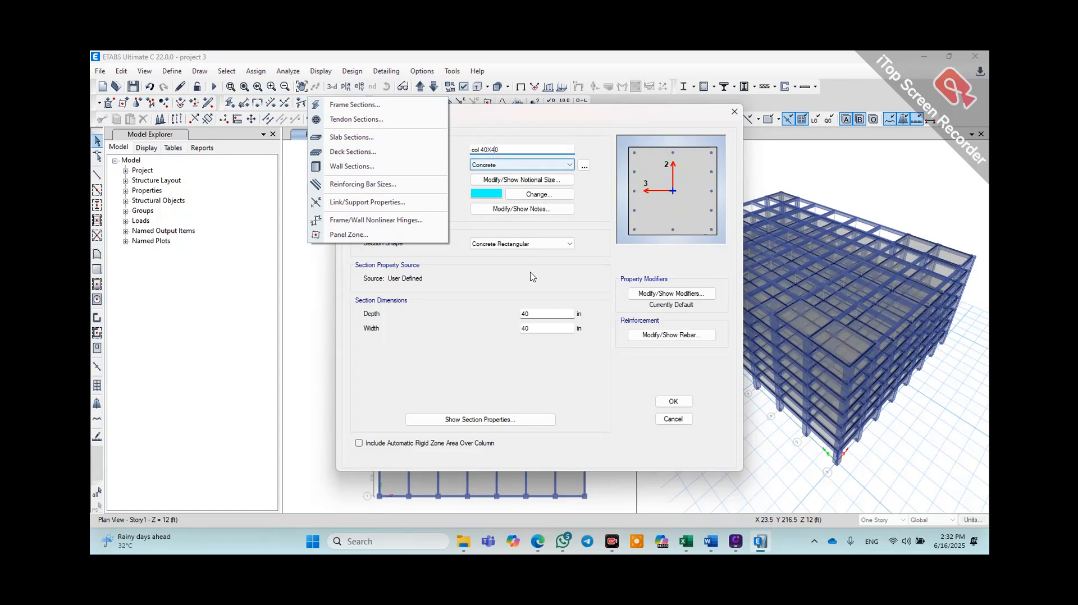
click(539, 311)
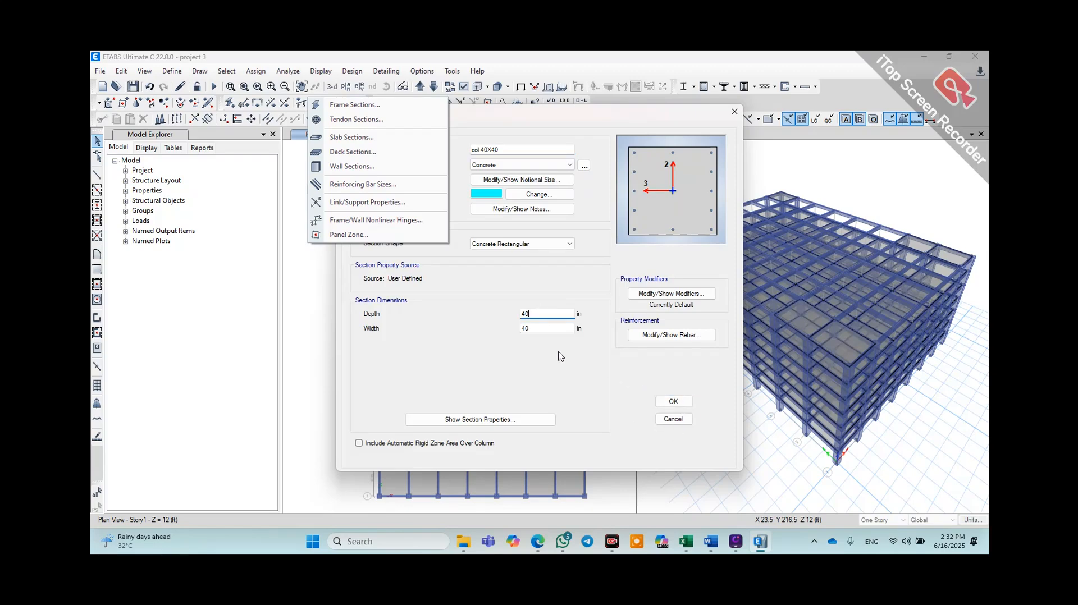
click(674, 402)
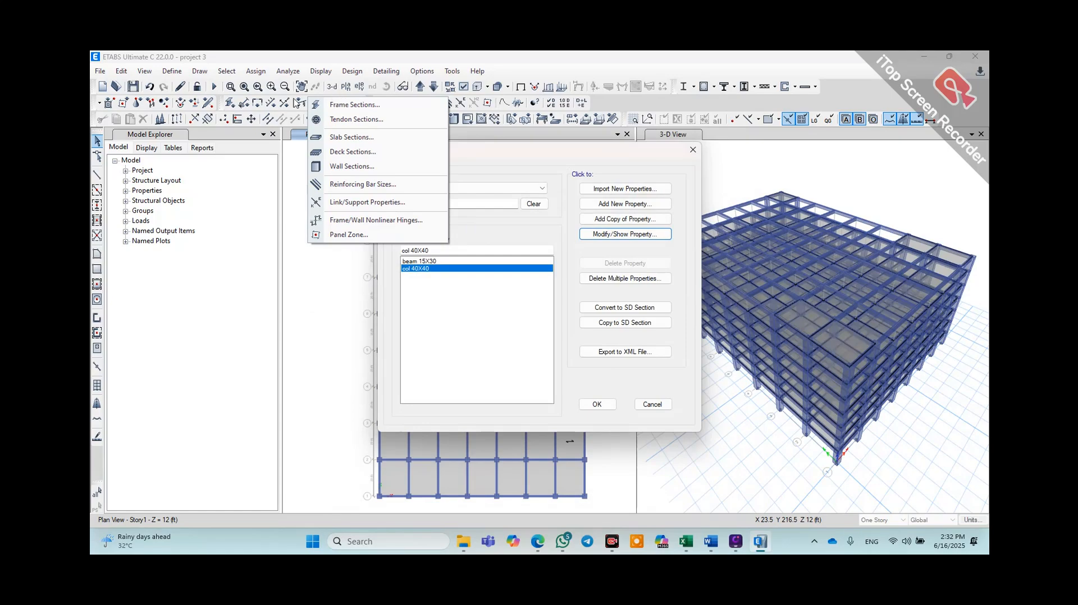
click(606, 408)
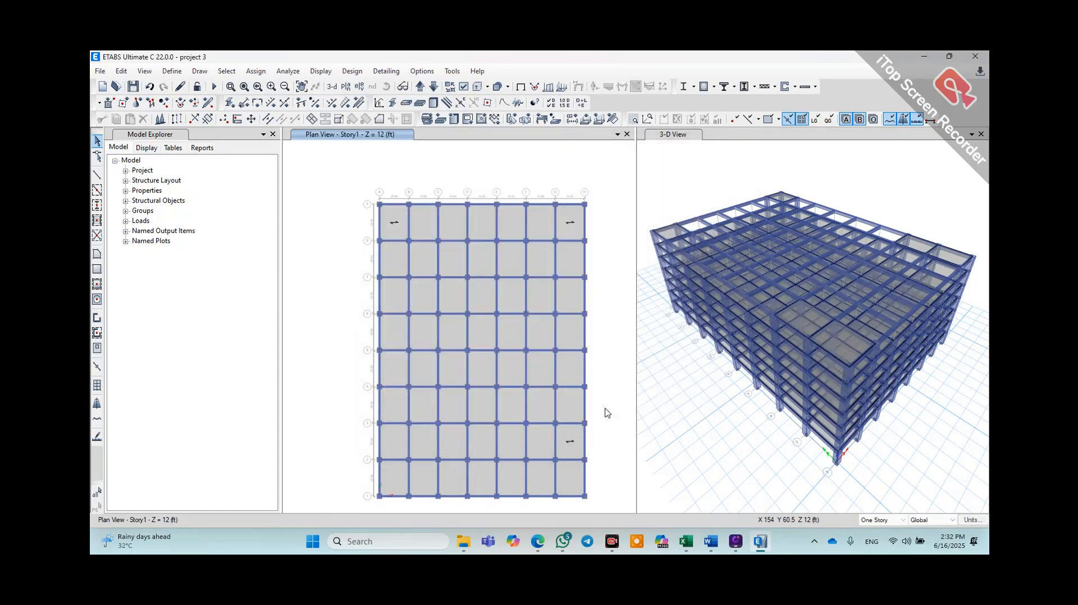
- Leave the slab properties unchanged, set the beam 15X30 frame section's depth to 40 in and width to 20 in, and accept the frame properties
click(294, 120)
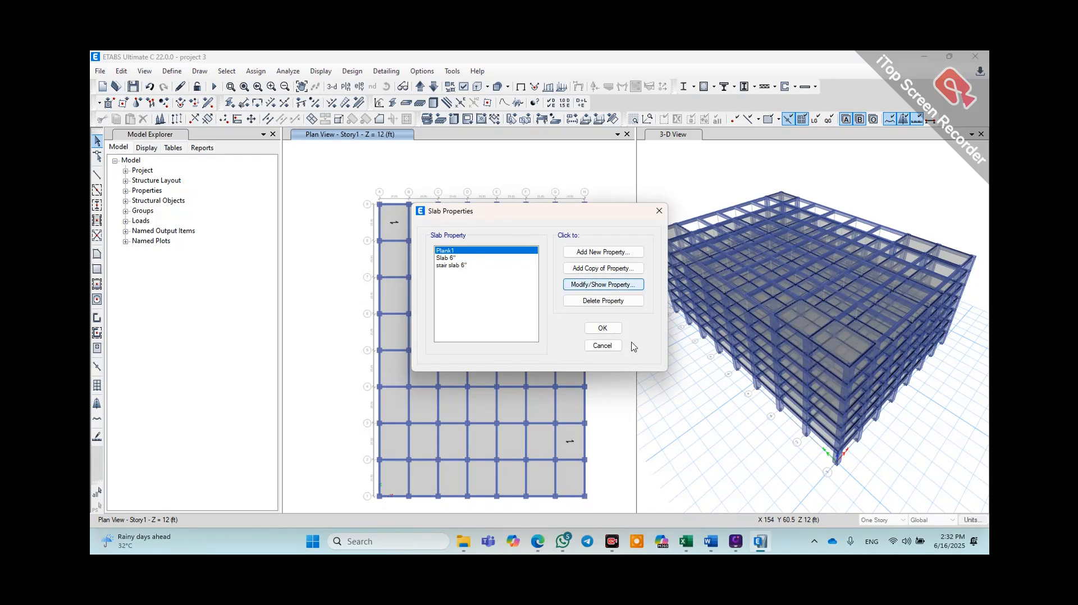
click(602, 345)
click(168, 71)
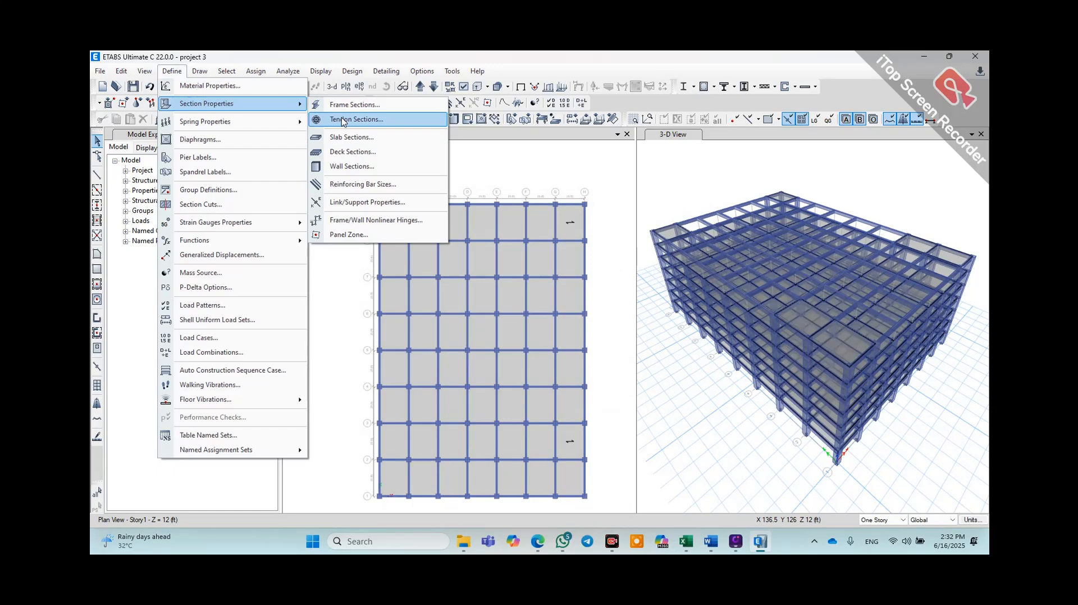
click(360, 105)
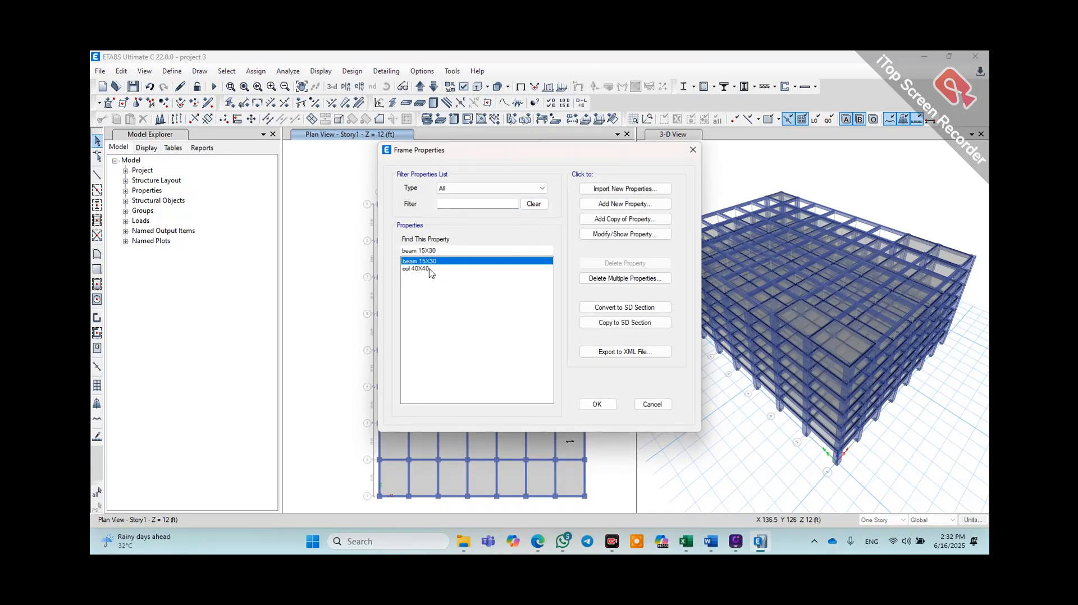
click(628, 240)
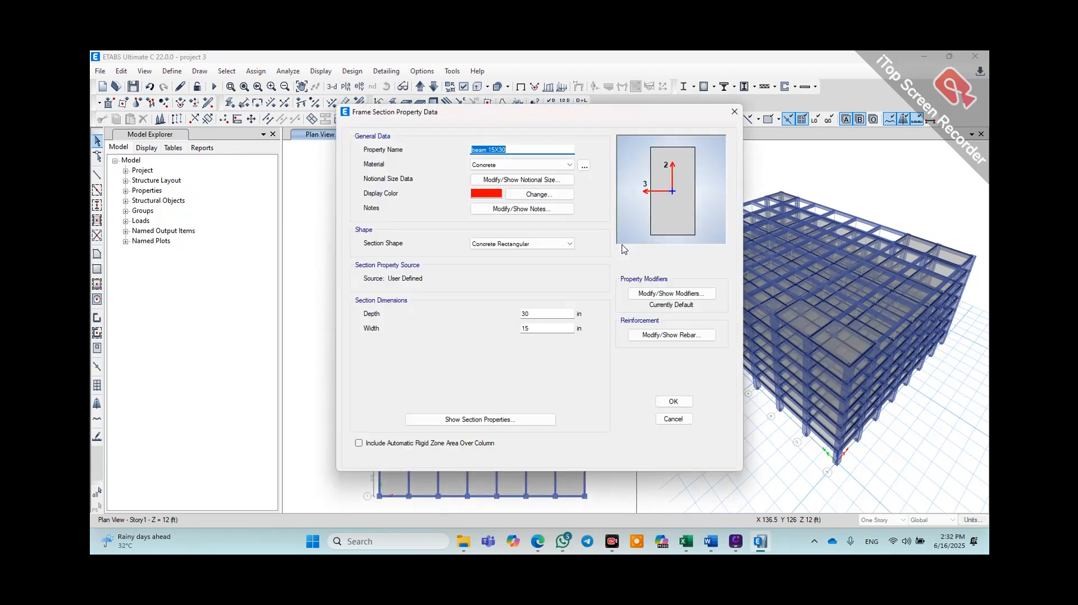
click(507, 149)
double_click(511, 314)
text(4)
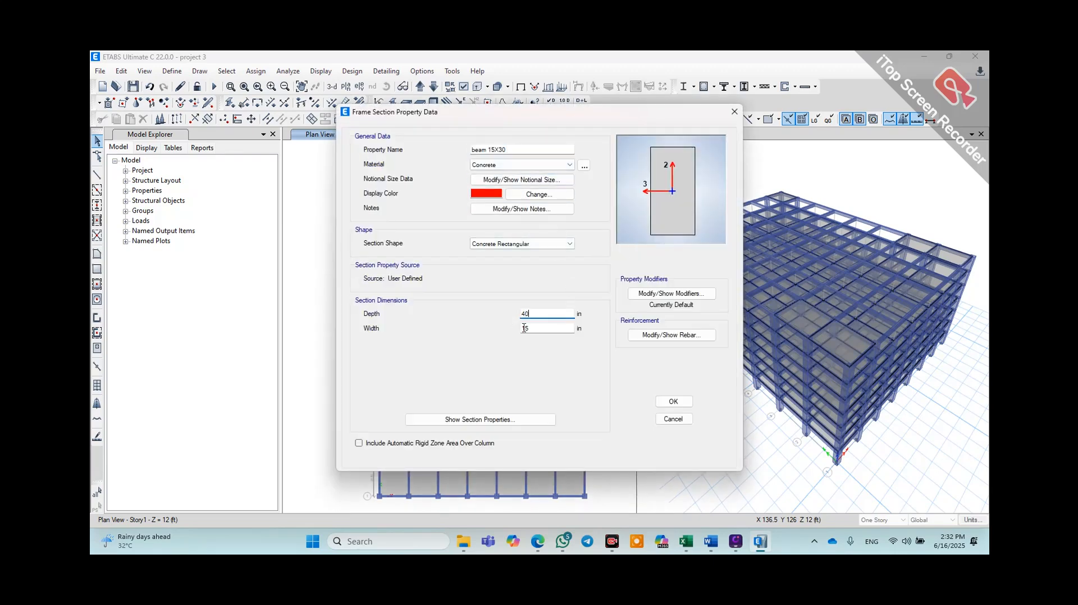
key(Tab)
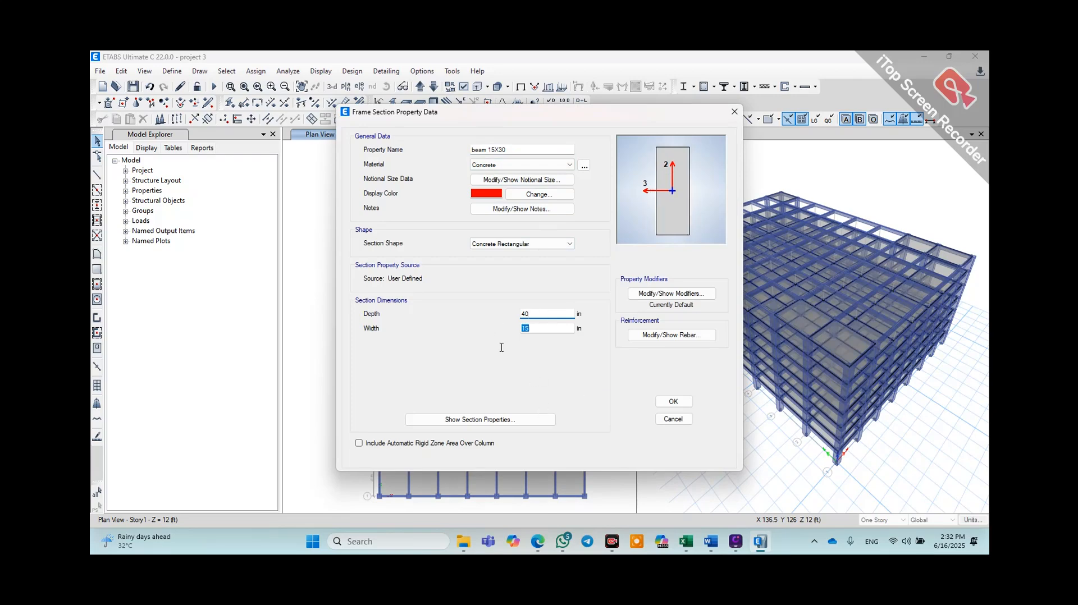
text(20)
click(673, 401)
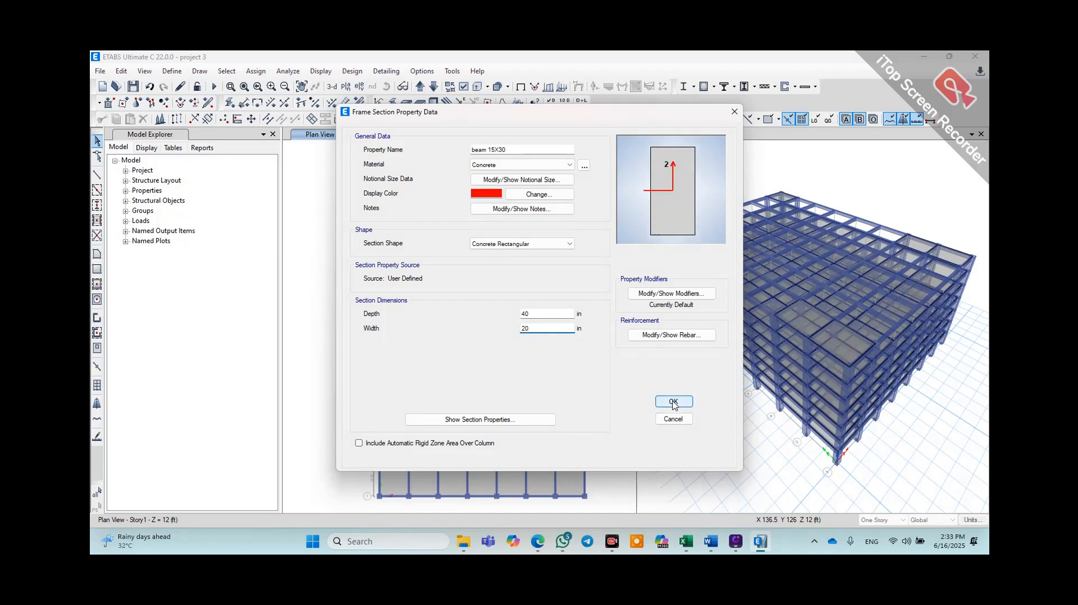
click(595, 405)
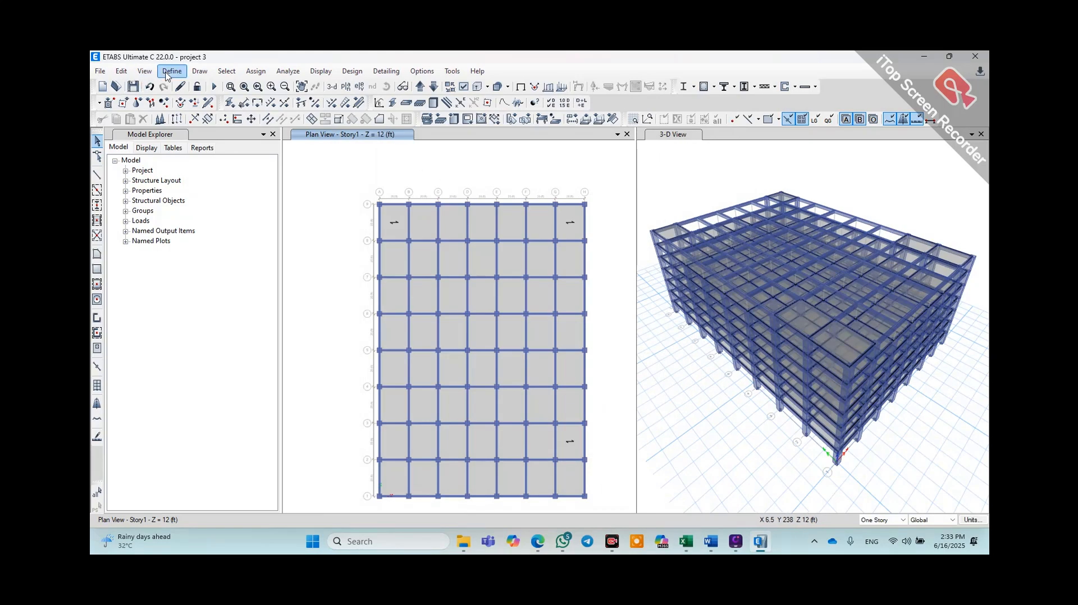
- Run the analysis of the model with the enlarged sections and activate the Story1 plan view
click(289, 73)
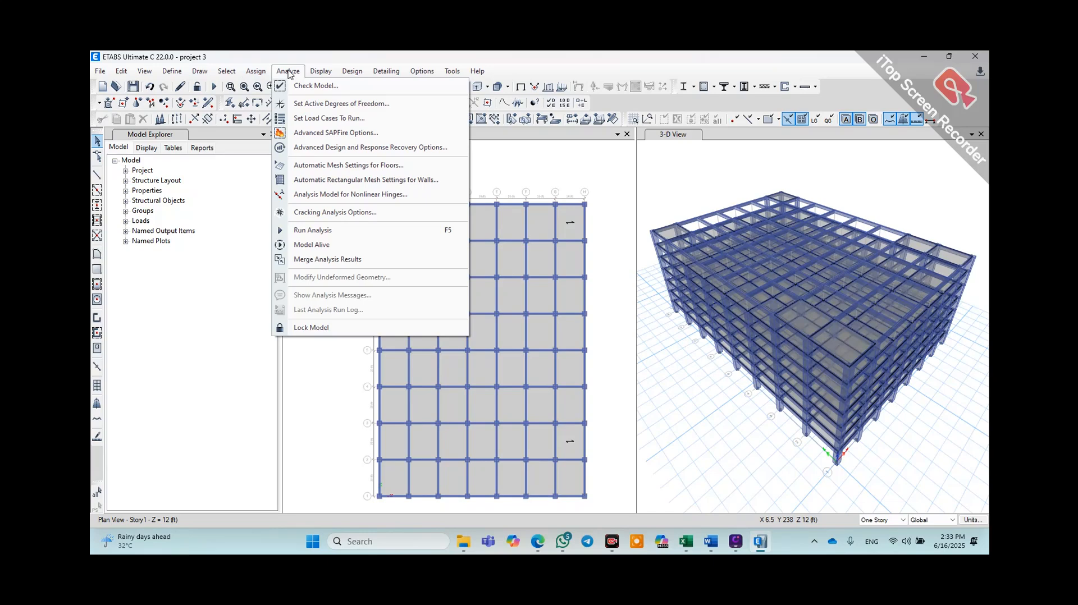
click(288, 73)
click(214, 87)
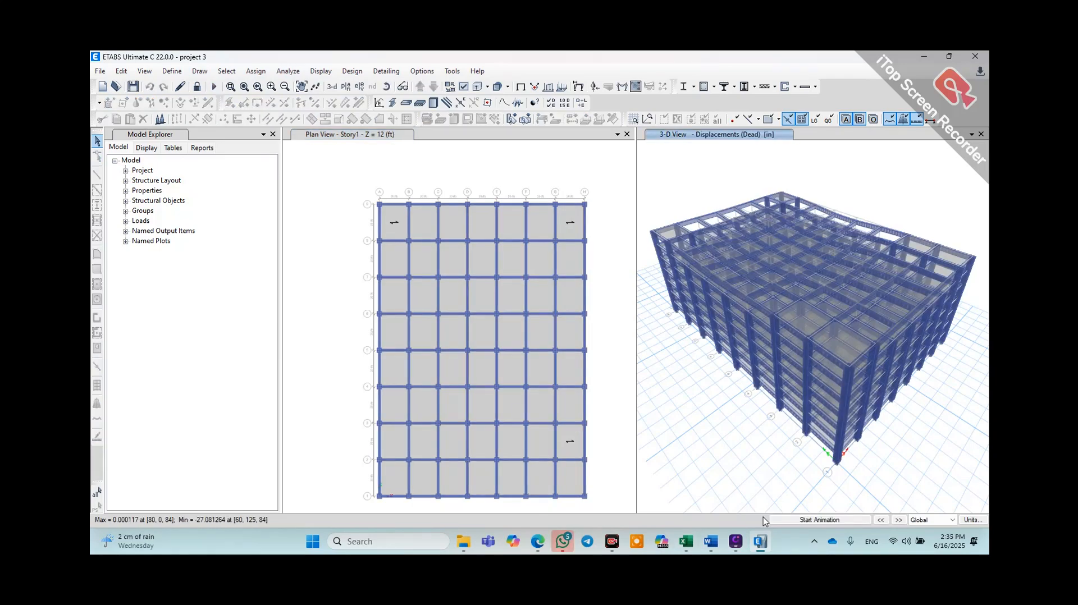
click(433, 169)
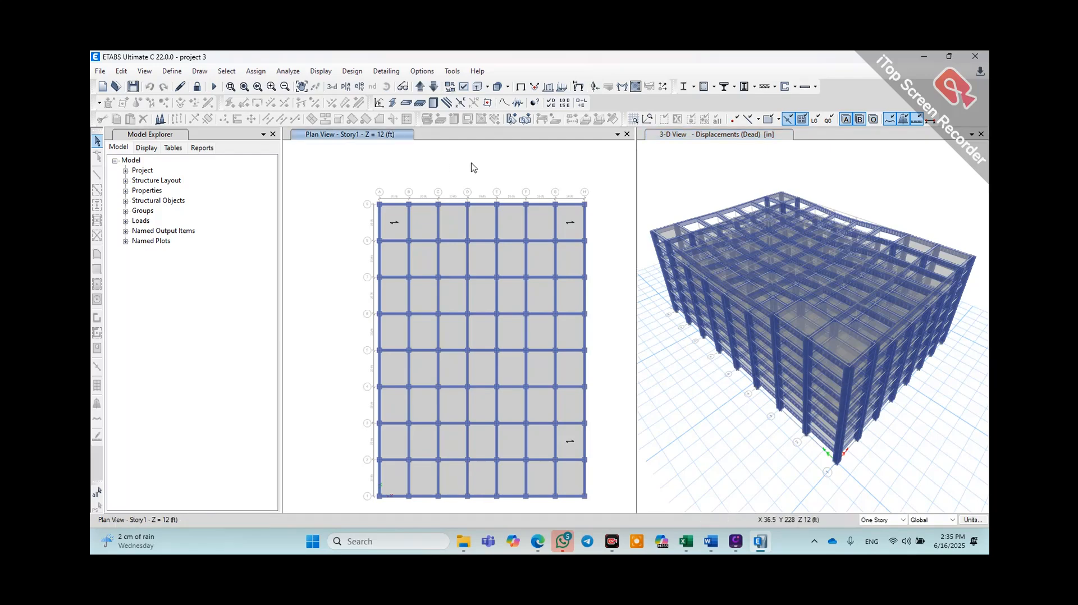
- Start the concrete frame design check of the analyzed model
click(352, 71)
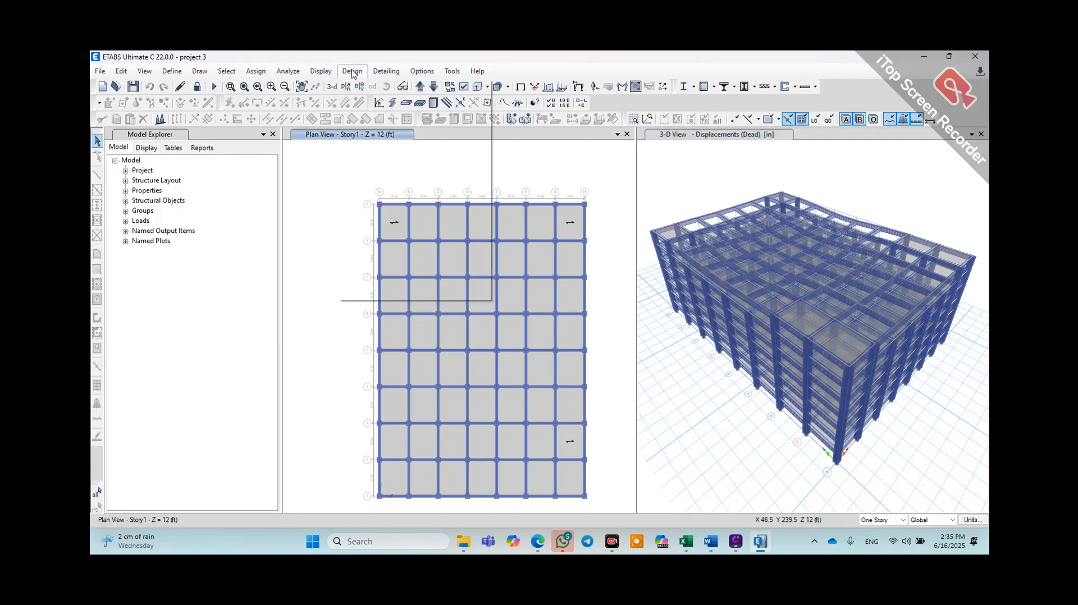
mouse_move(375, 102)
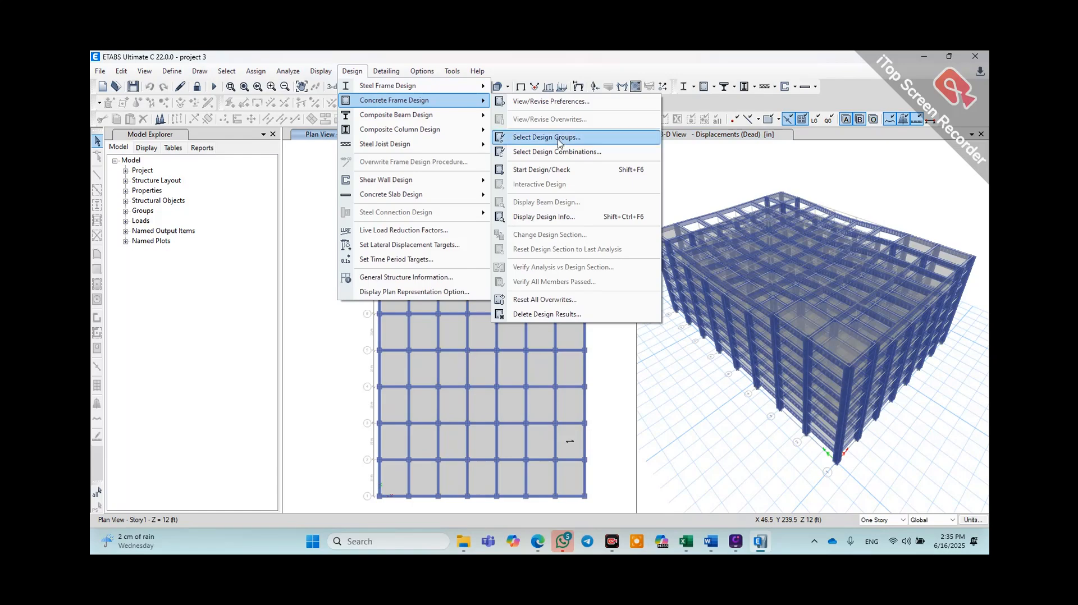
click(543, 170)
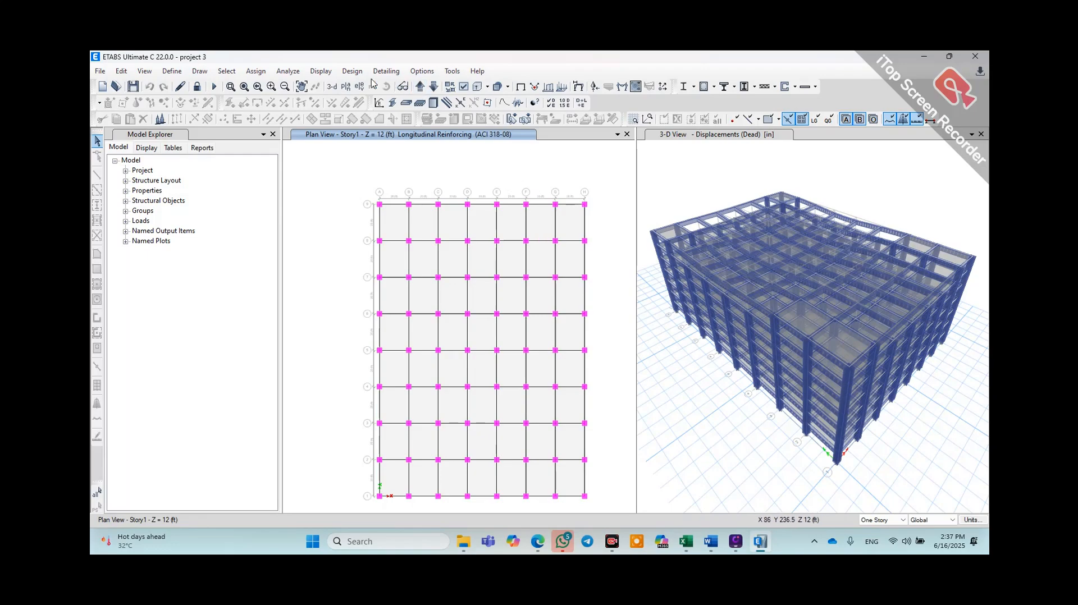
- Verify whether all members passed the concrete frame design and select the frames that failed
click(351, 70)
mouse_move(415, 129)
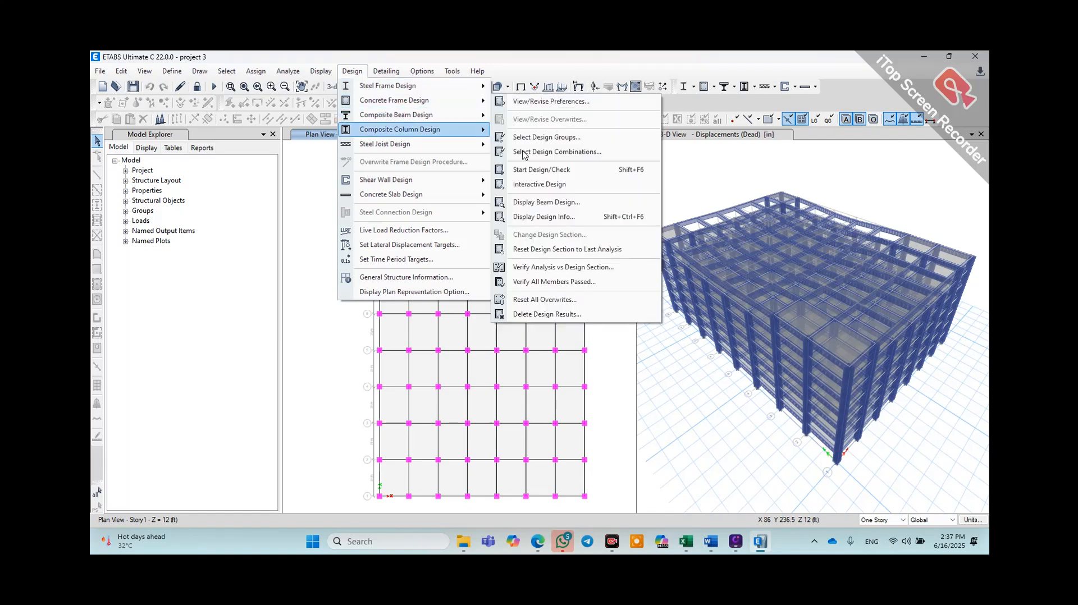
click(555, 282)
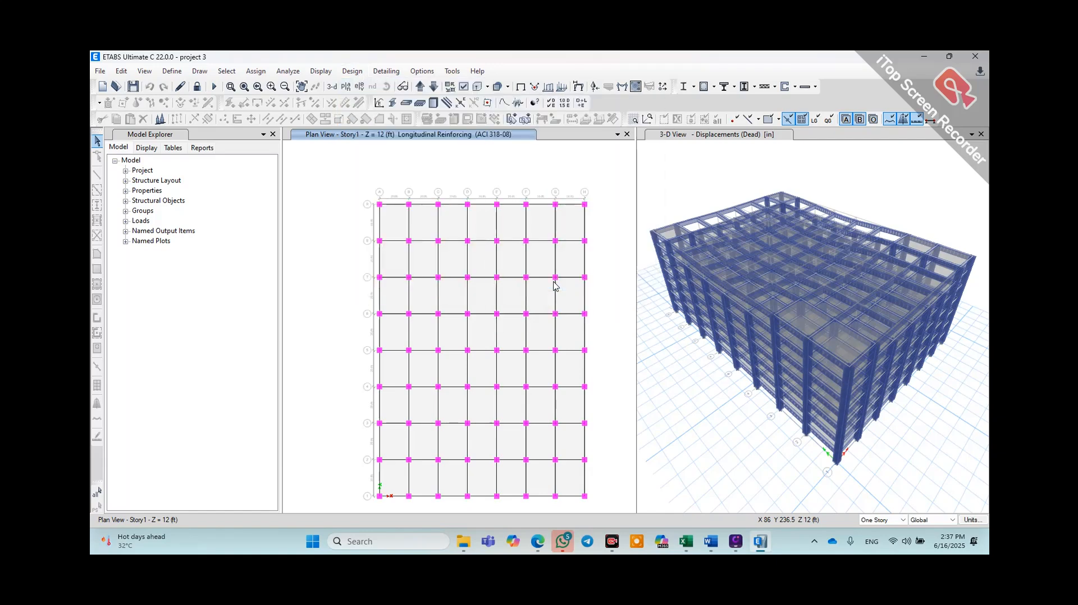
click(553, 335)
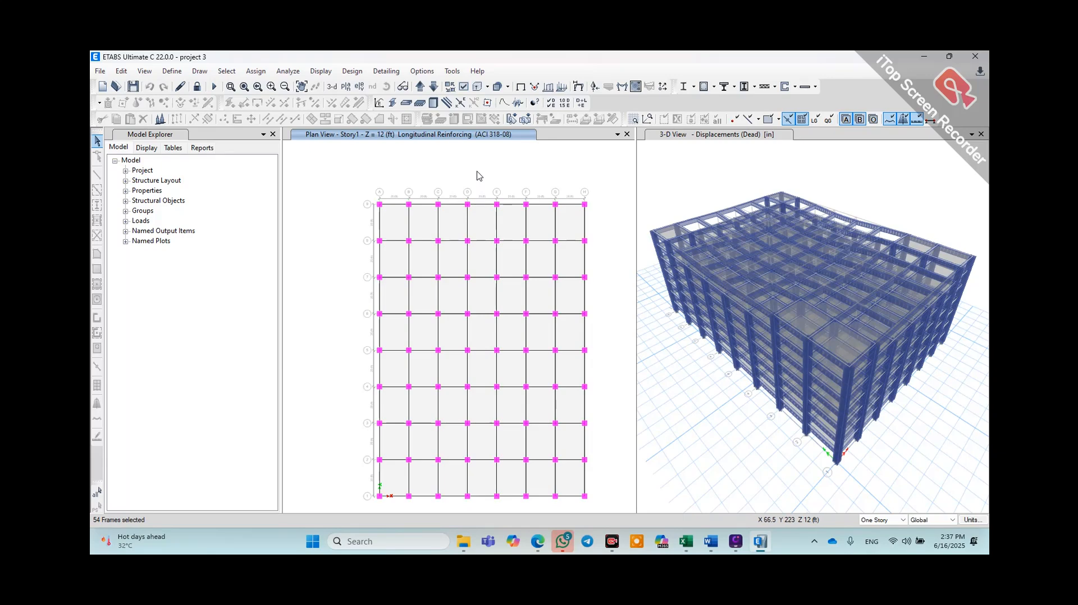
- Show only the selected failed frames and display them in the Story7 plan view
right_click(414, 162)
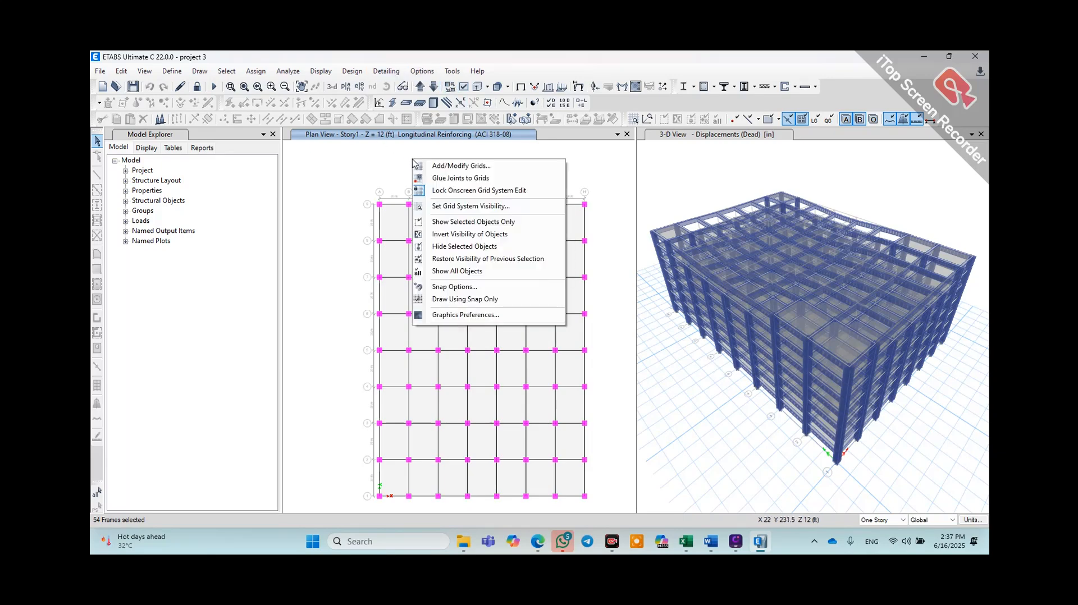
click(478, 222)
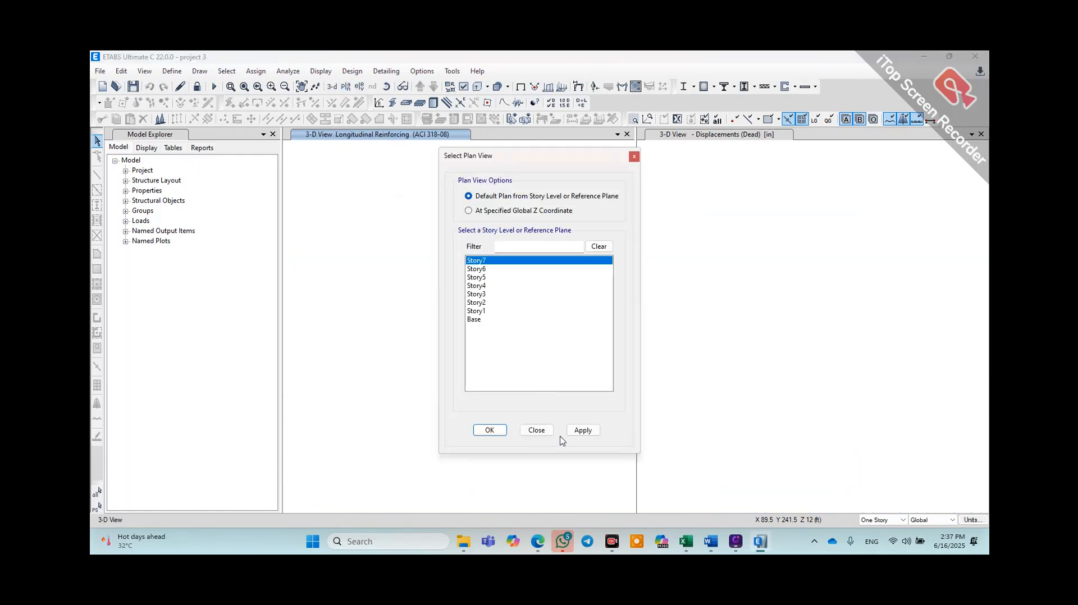
click(489, 431)
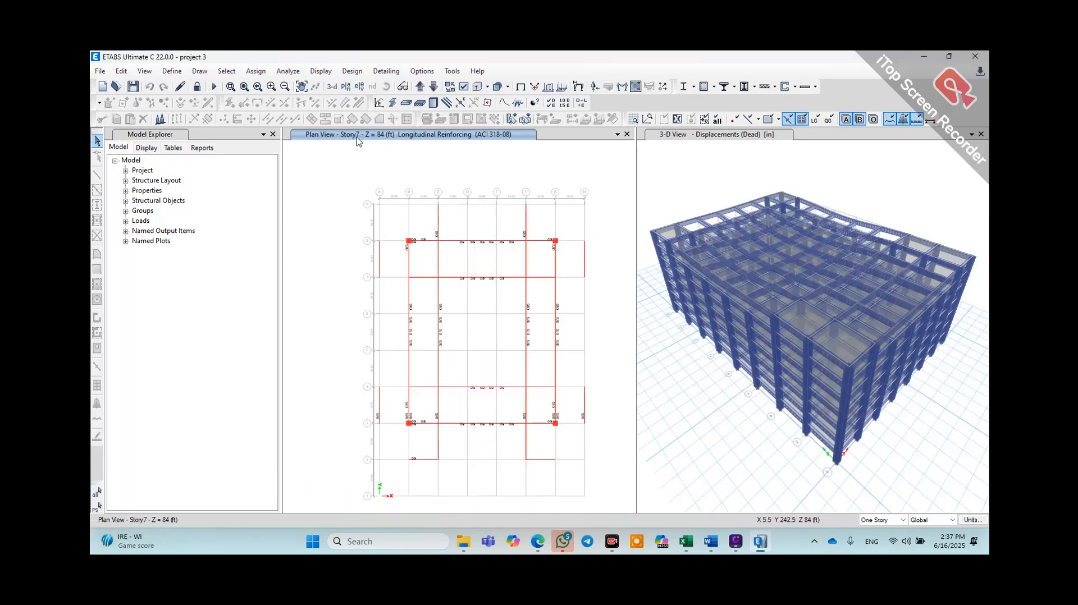
- Return the Story7 plan view to the undeformed shape and show all objects
click(321, 71)
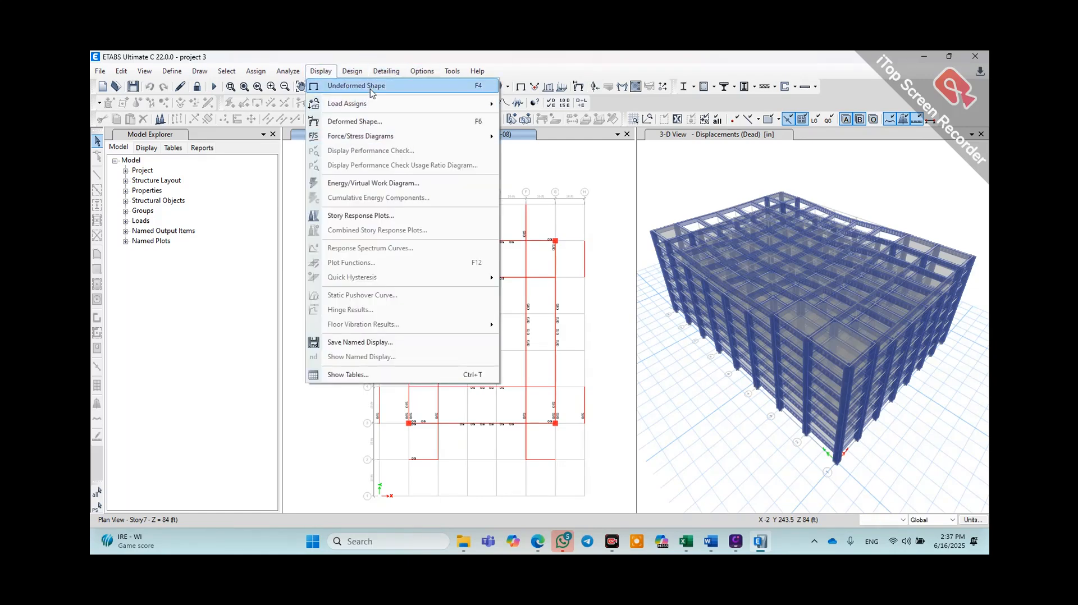
click(370, 91)
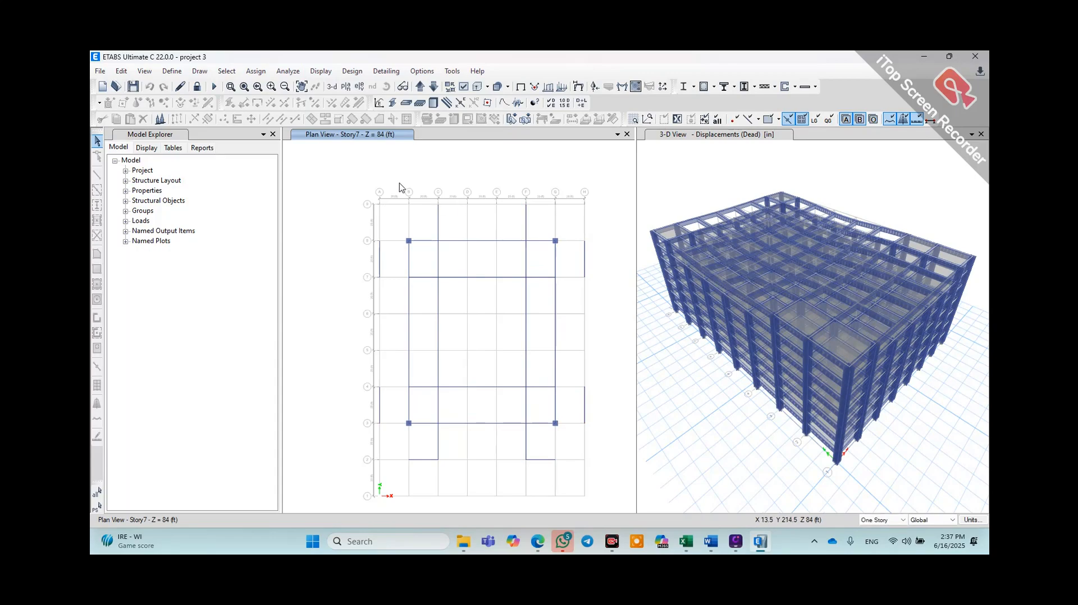
right_click(354, 179)
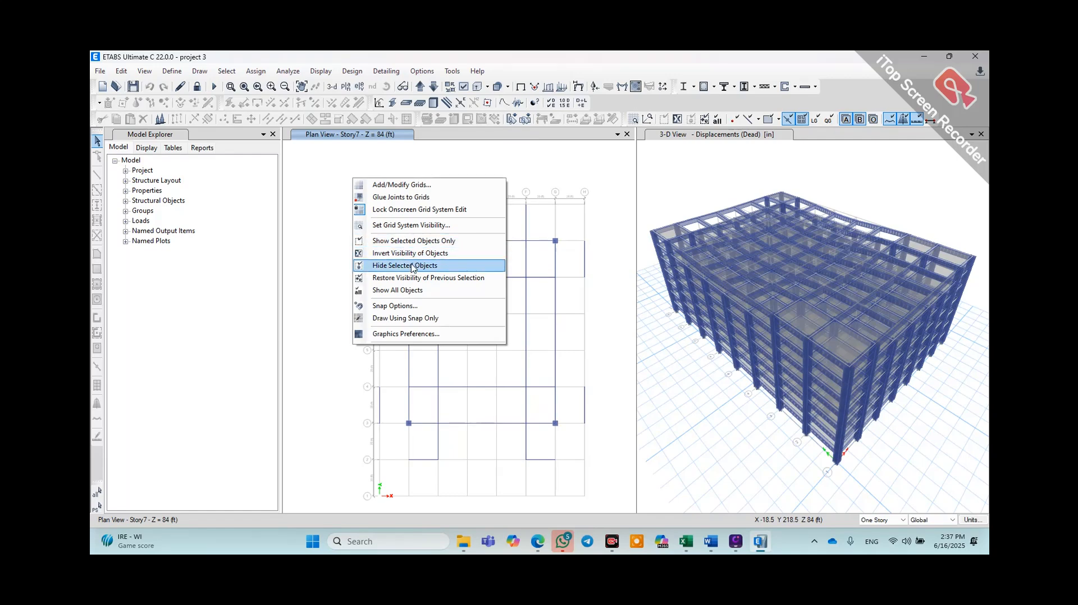
click(412, 290)
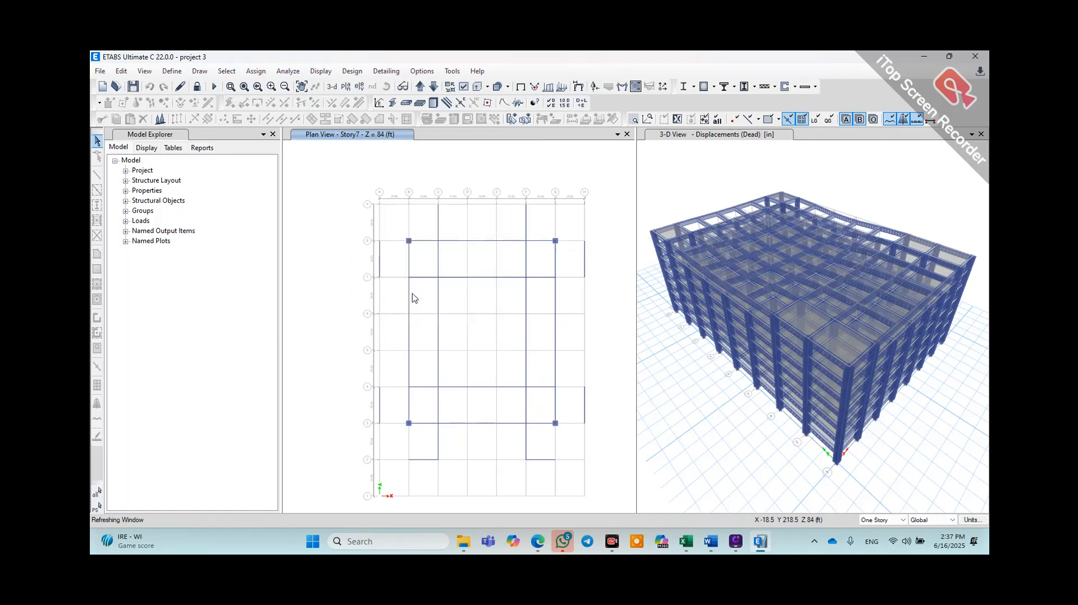